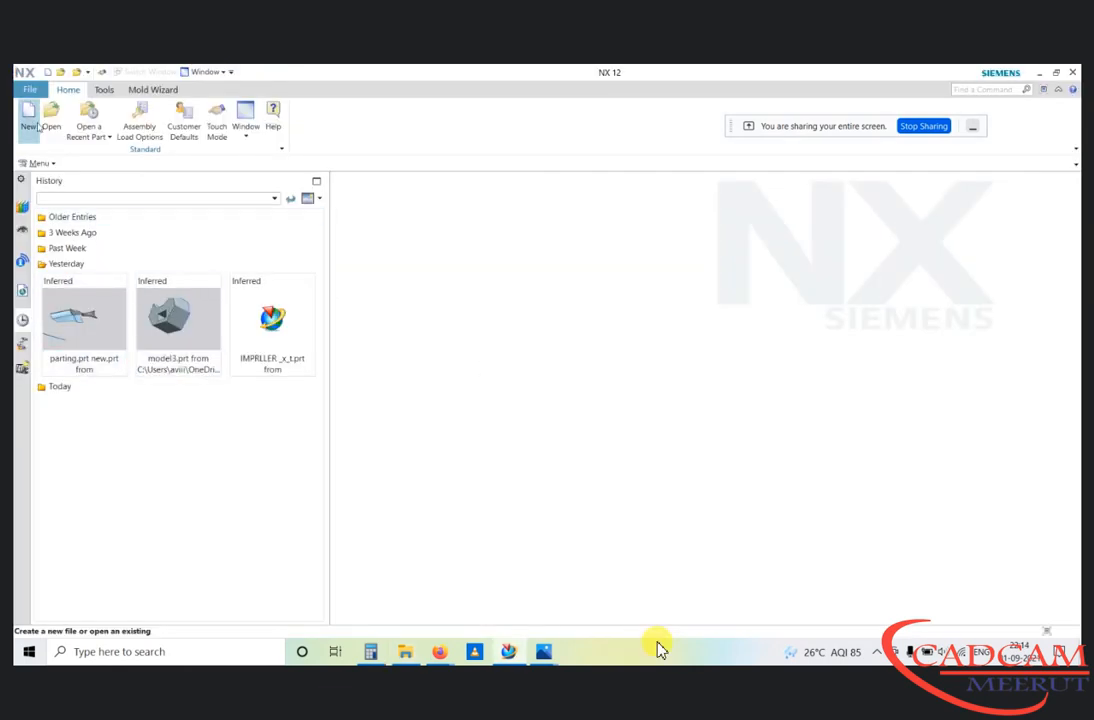
Step: Create a new millimetre part from the Model template with the file name model1.prt
{"action": "left_click", "coordinate": [28, 114]}
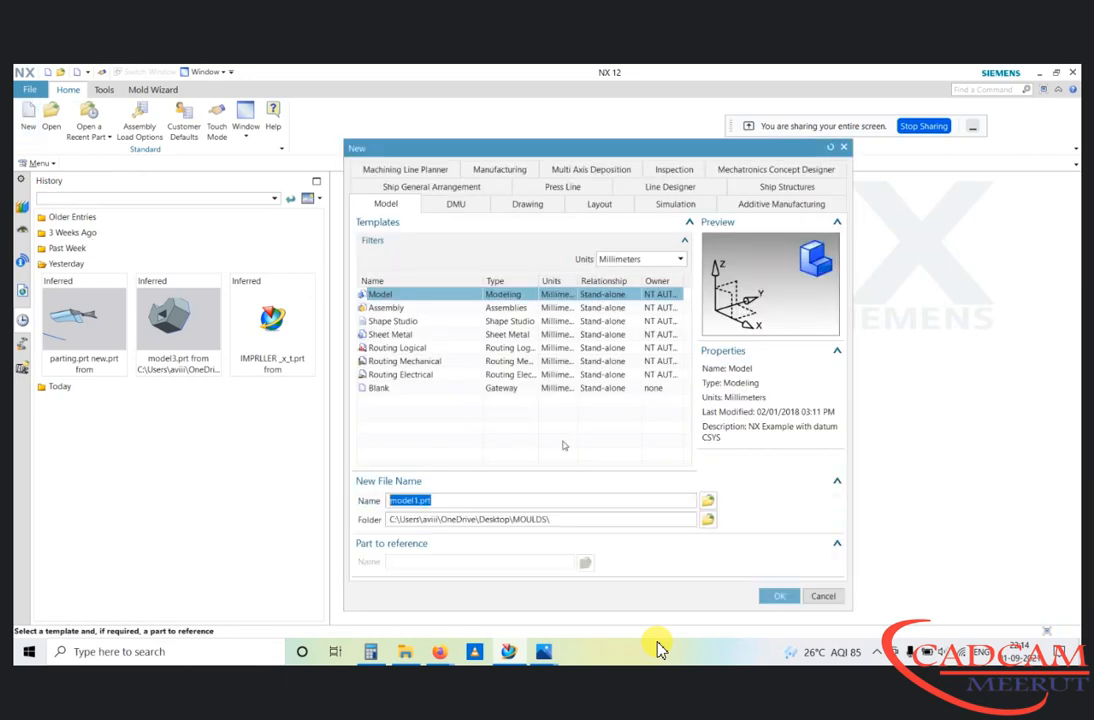
{"action": "left_click", "coordinate": [779, 597]}
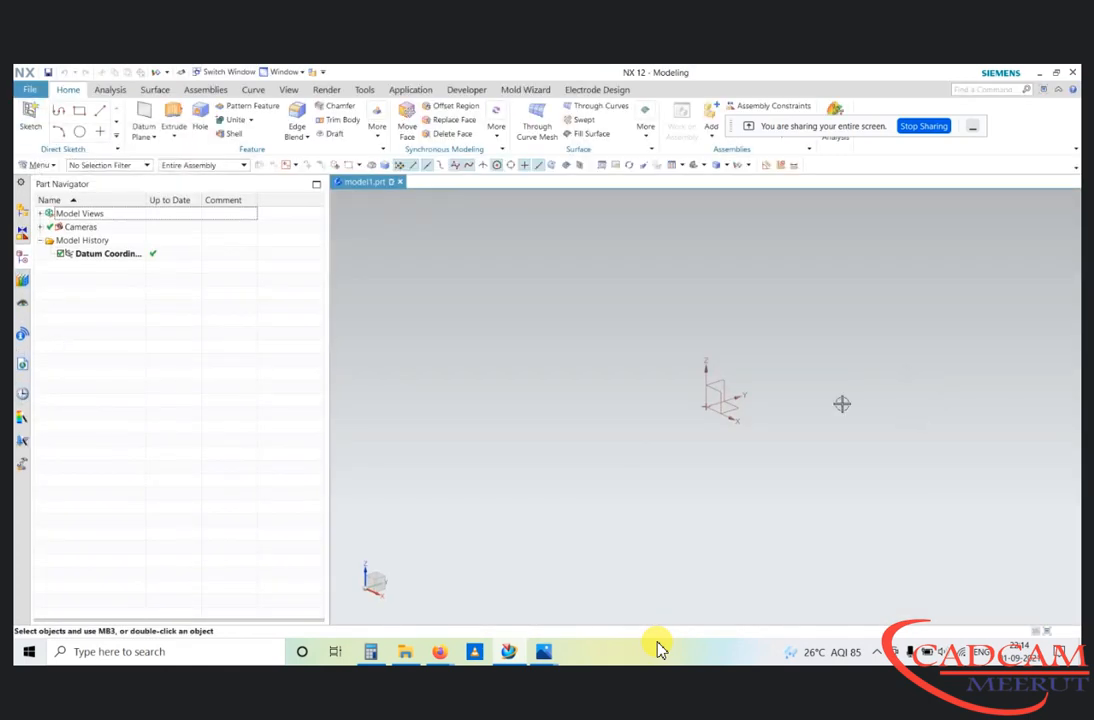
{"action": "scroll", "coordinate": [735, 391], "scroll_direction": "up", "scroll_amount": 4}
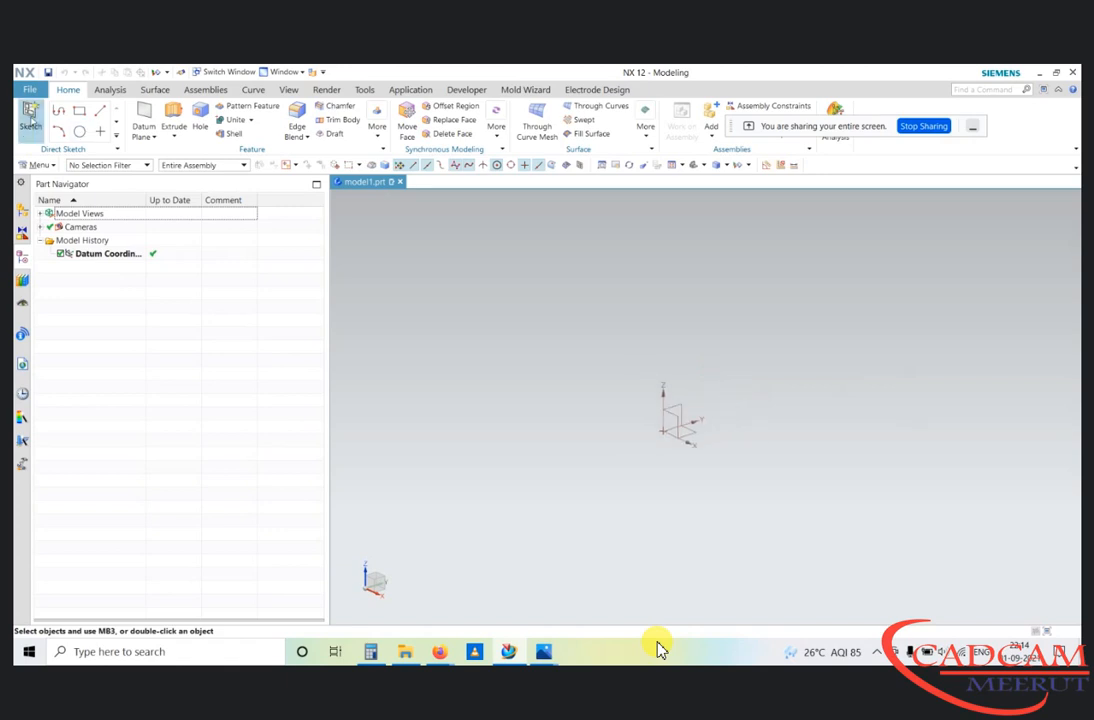
{"action": "left_click", "coordinate": [30, 117]}
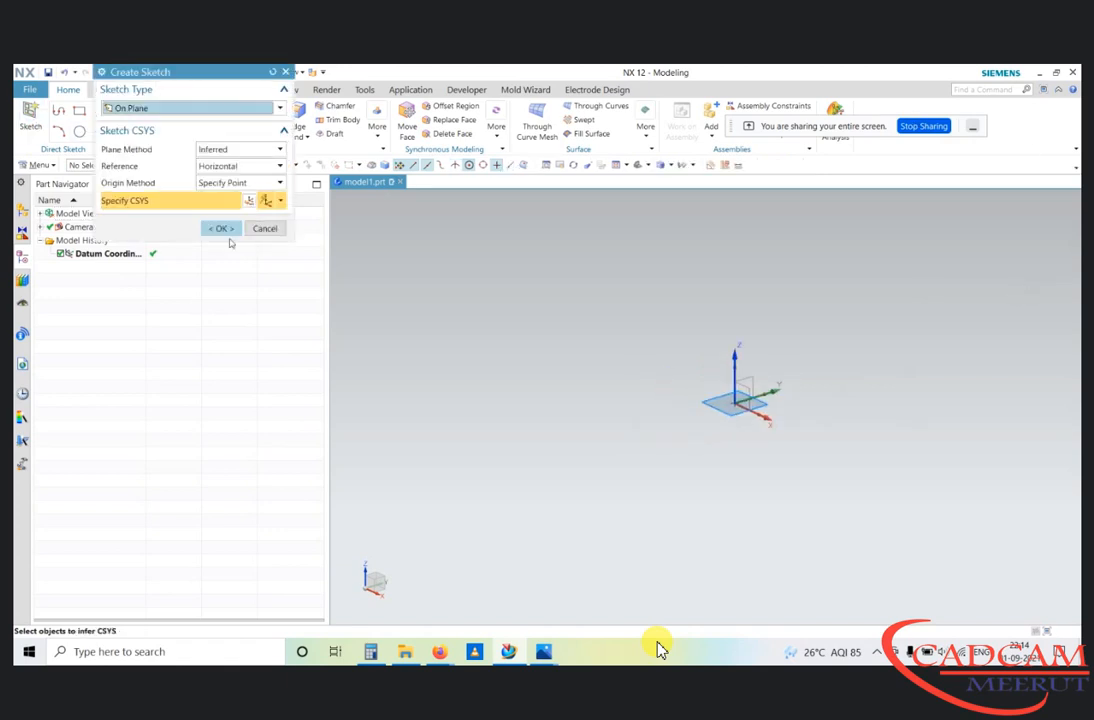
{"action": "left_click", "coordinate": [735, 400]}
{"action": "middle_click", "coordinate": [887, 238]}
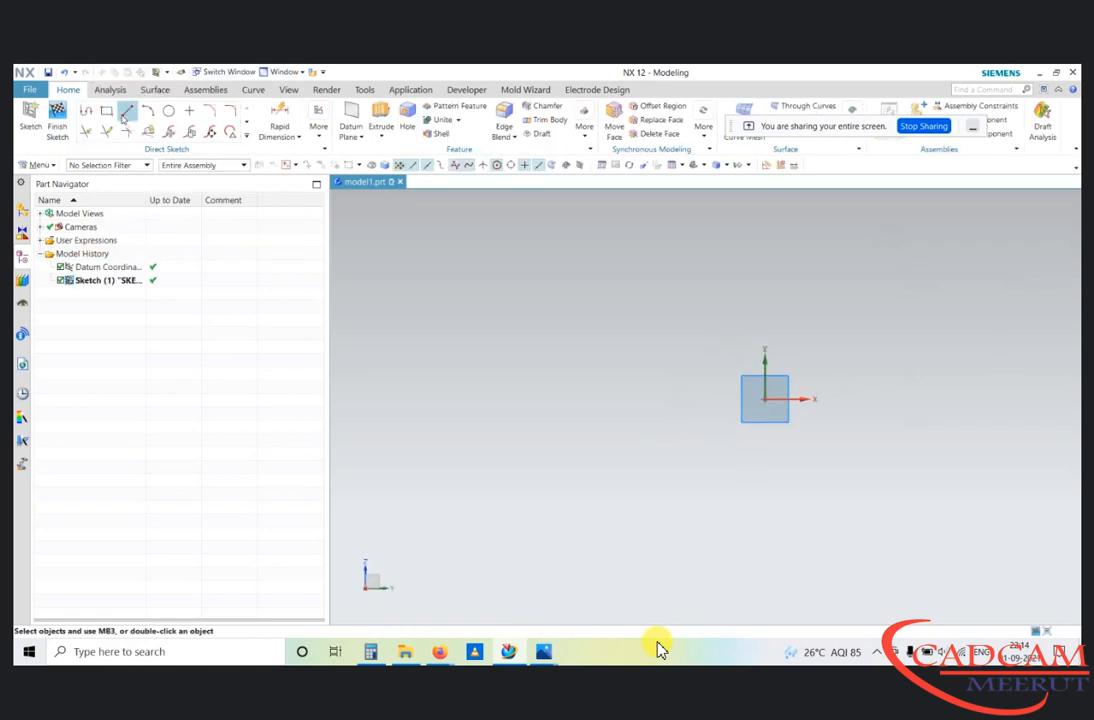
{"action": "left_click", "coordinate": [127, 112]}
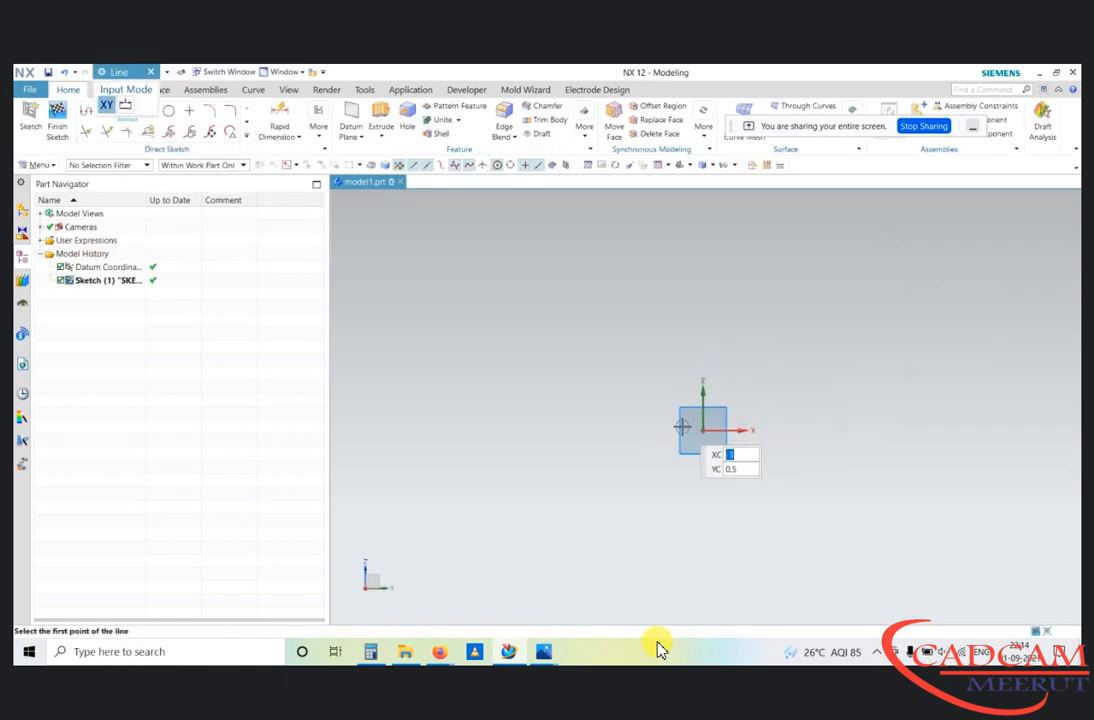
{"action": "left_click", "coordinate": [703, 428]}
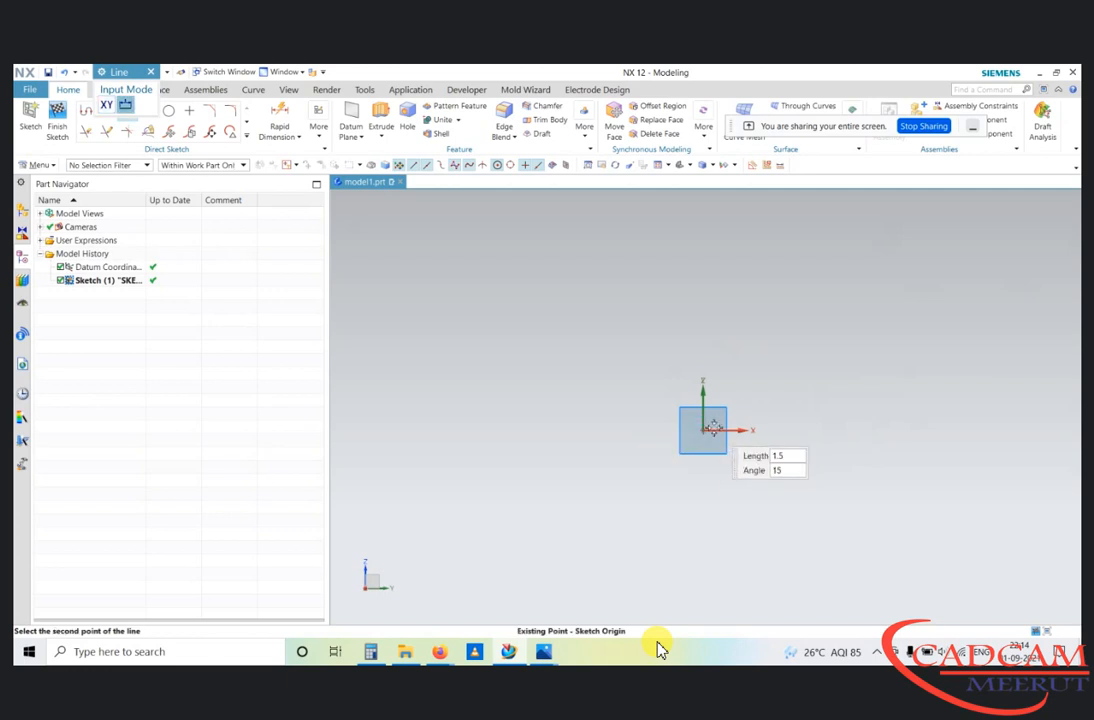
{"action": "key", "text": "Escape"}
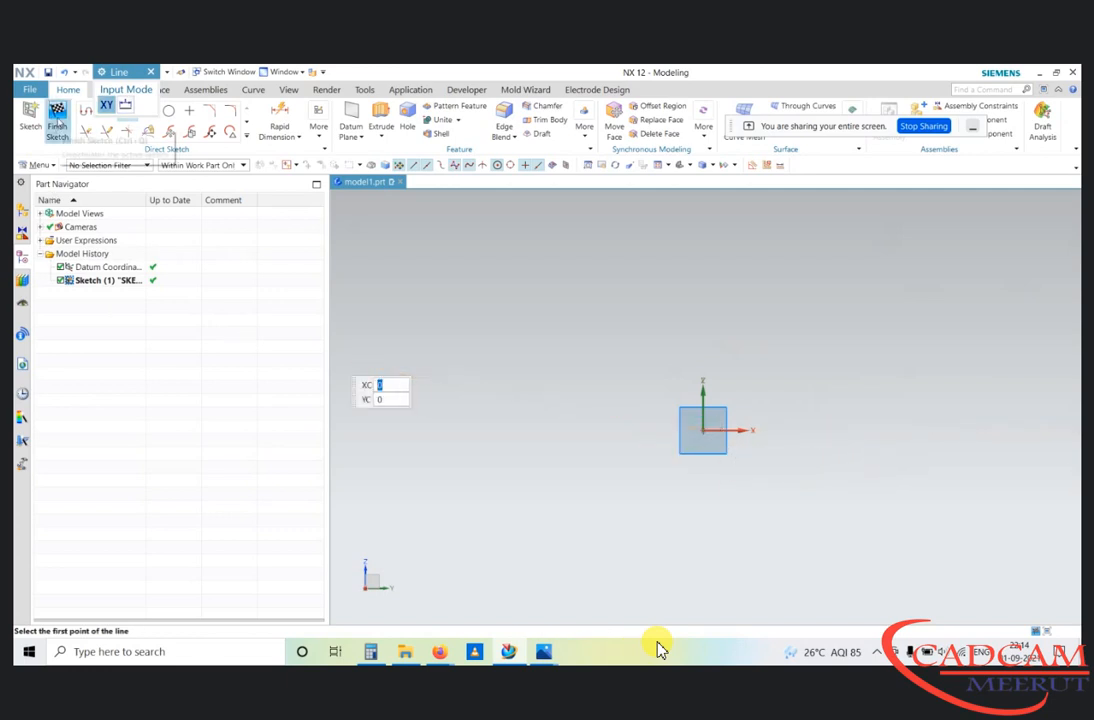
{"action": "left_click", "coordinate": [56, 118]}
Step: Open Split mold pa.prt from today's entries in the file history
{"action": "left_click", "coordinate": [22, 393]}
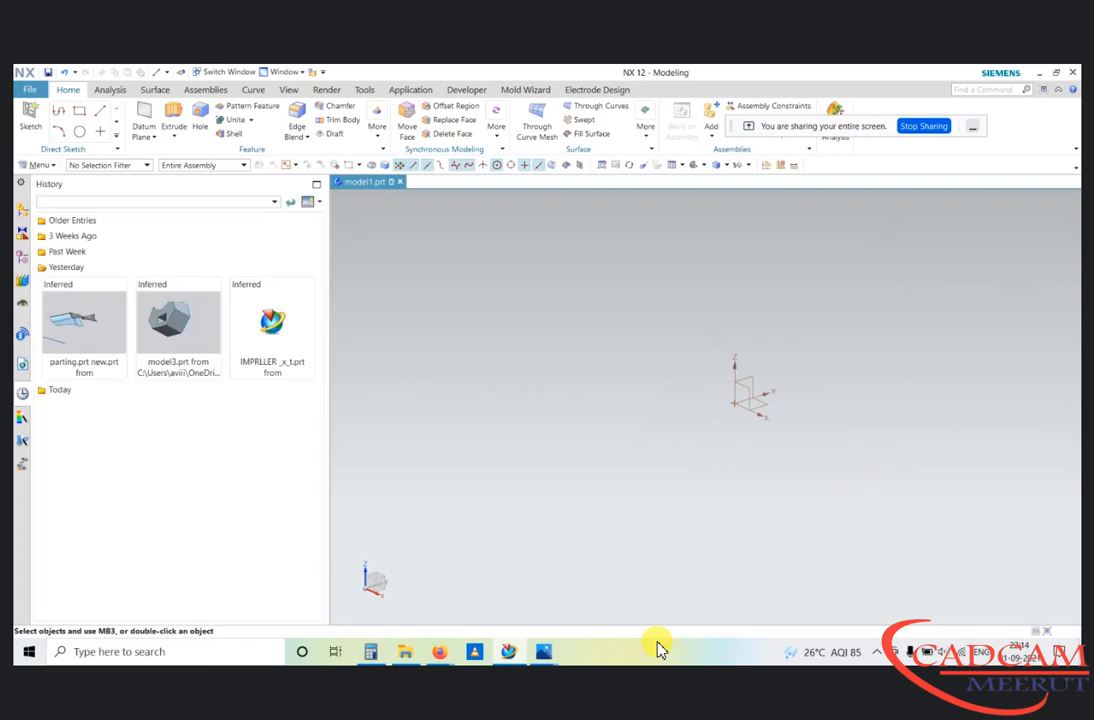
{"action": "left_click", "coordinate": [55, 389]}
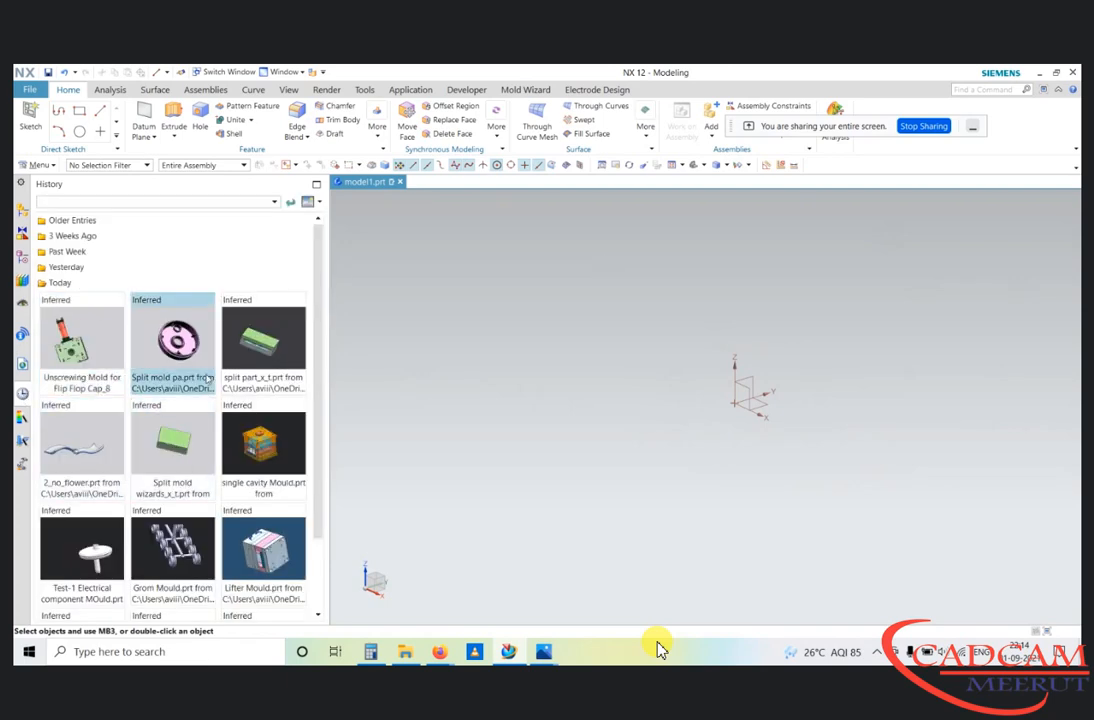
{"action": "scroll", "coordinate": [190, 333], "scroll_direction": "down", "scroll_amount": 2}
{"action": "scroll", "coordinate": [190, 333], "scroll_direction": "down", "scroll_amount": 1}
{"action": "left_click", "coordinate": [178, 262]}
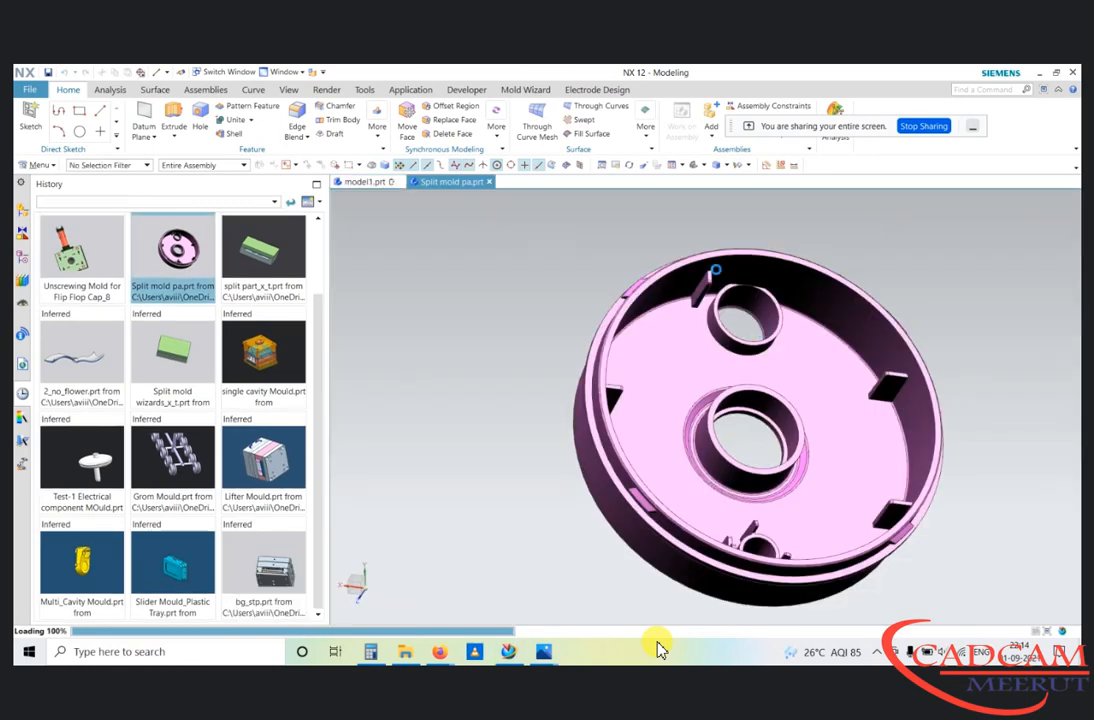
Step: Hide the large pink top plate of the mould with Immediate Hide
{"action": "scroll", "coordinate": [668, 365], "scroll_direction": "down", "scroll_amount": 3}
{"action": "middle_click_drag", "start_coordinate": [668, 365], "coordinate": [676, 440]}
{"action": "scroll", "coordinate": [741, 400], "scroll_direction": "up", "scroll_amount": 2}
{"action": "scroll", "coordinate": [676, 441], "scroll_direction": "down", "scroll_amount": 3}
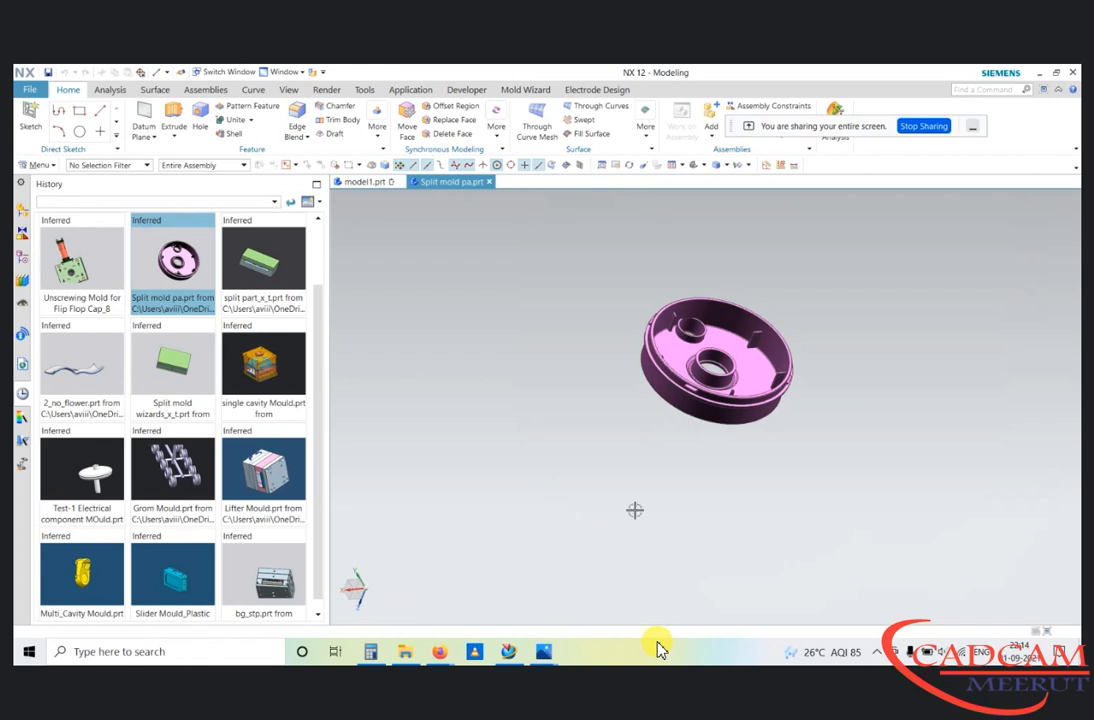
{"action": "scroll", "coordinate": [764, 461], "scroll_direction": "down", "scroll_amount": 3}
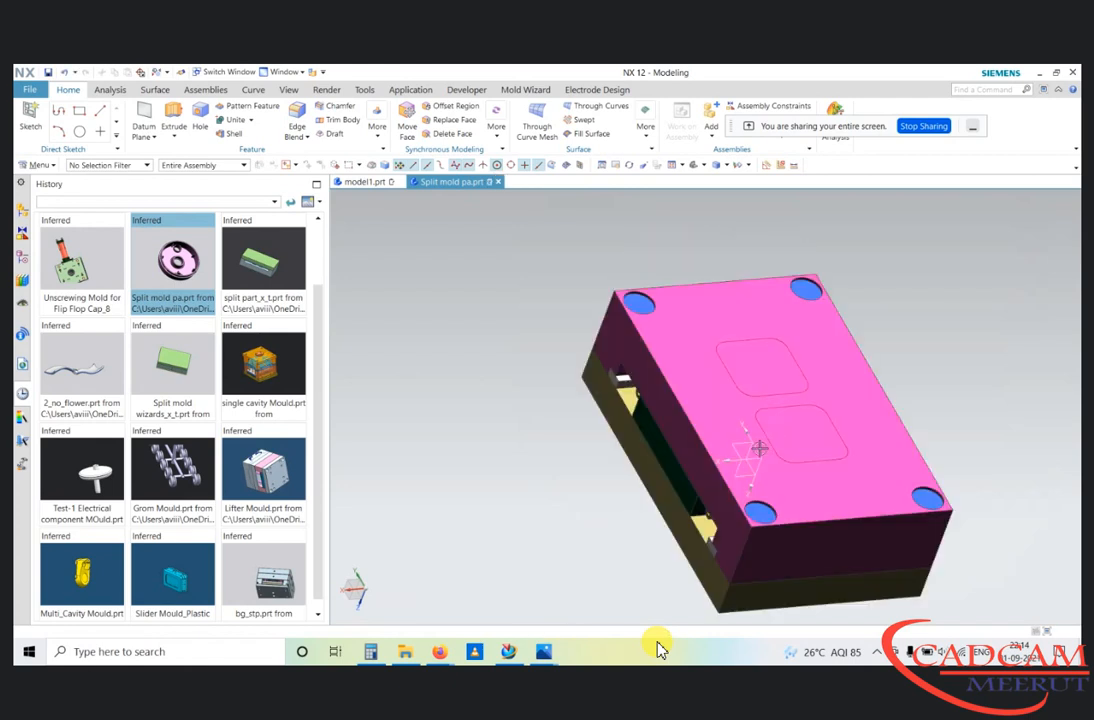
{"action": "scroll", "coordinate": [760, 448], "scroll_direction": "down", "scroll_amount": 3}
{"action": "key", "text": "ctrl+shift+i"}
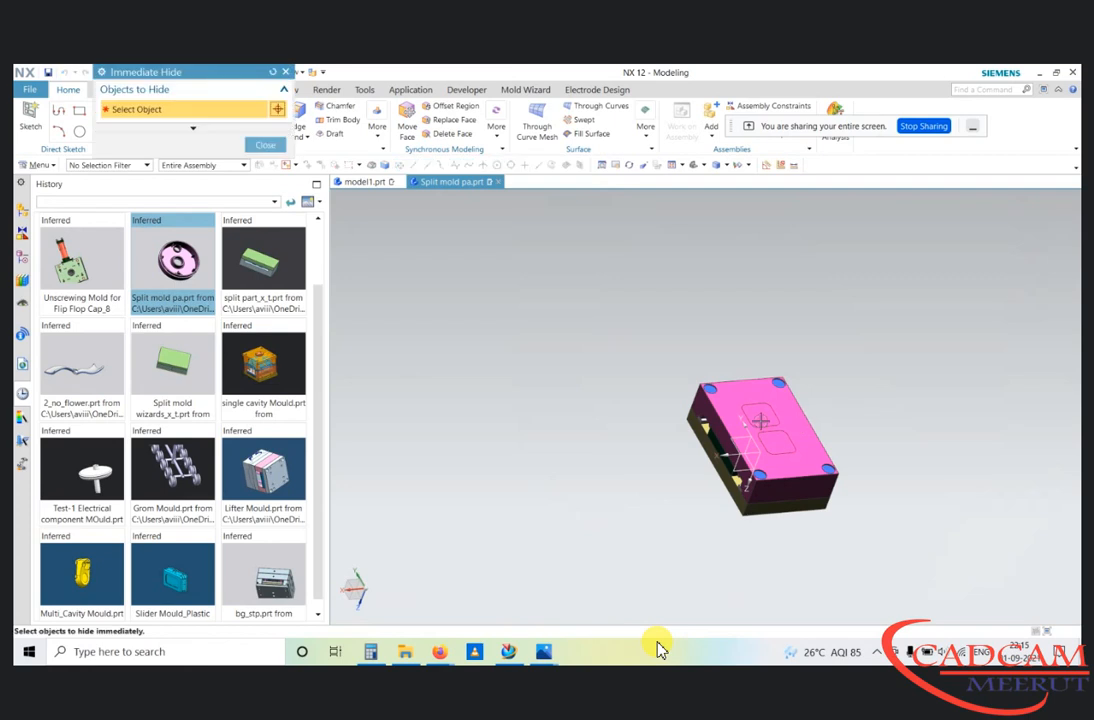
{"action": "scroll", "coordinate": [756, 412], "scroll_direction": "up", "scroll_amount": 4}
{"action": "left_click", "coordinate": [689, 347]}
{"action": "scroll", "coordinate": [716, 468], "scroll_direction": "up", "scroll_amount": 3}
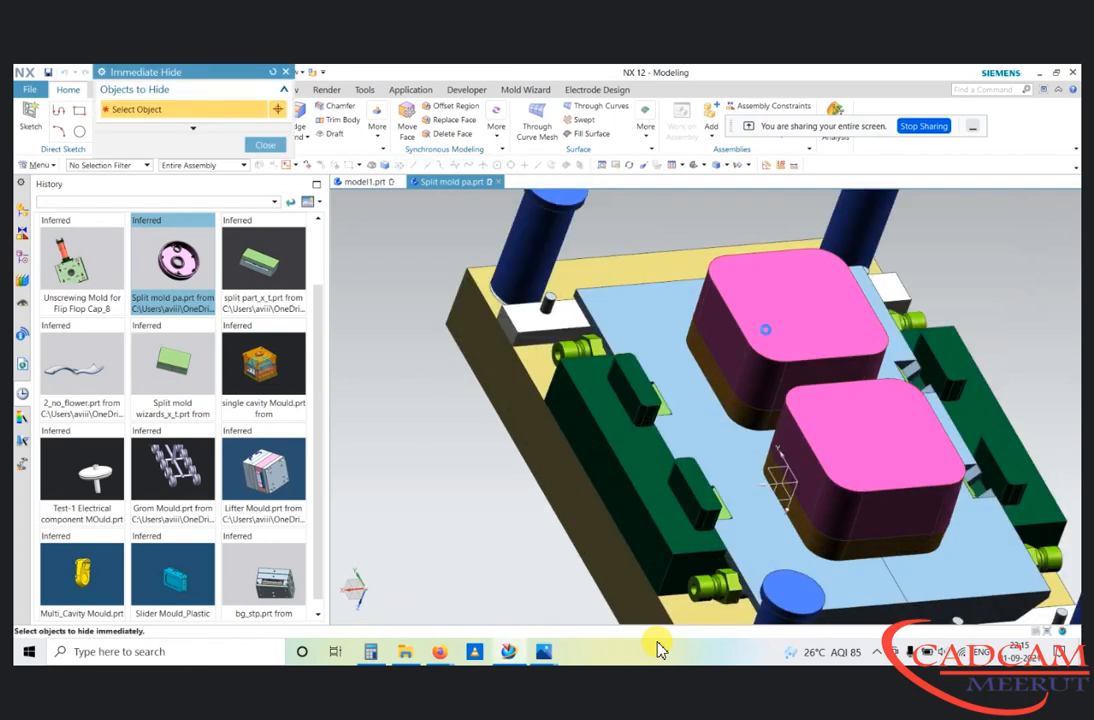
Step: Hide the two rounded inserts and one half of the light-blue split block
{"action": "left_click", "coordinate": [747, 346]}
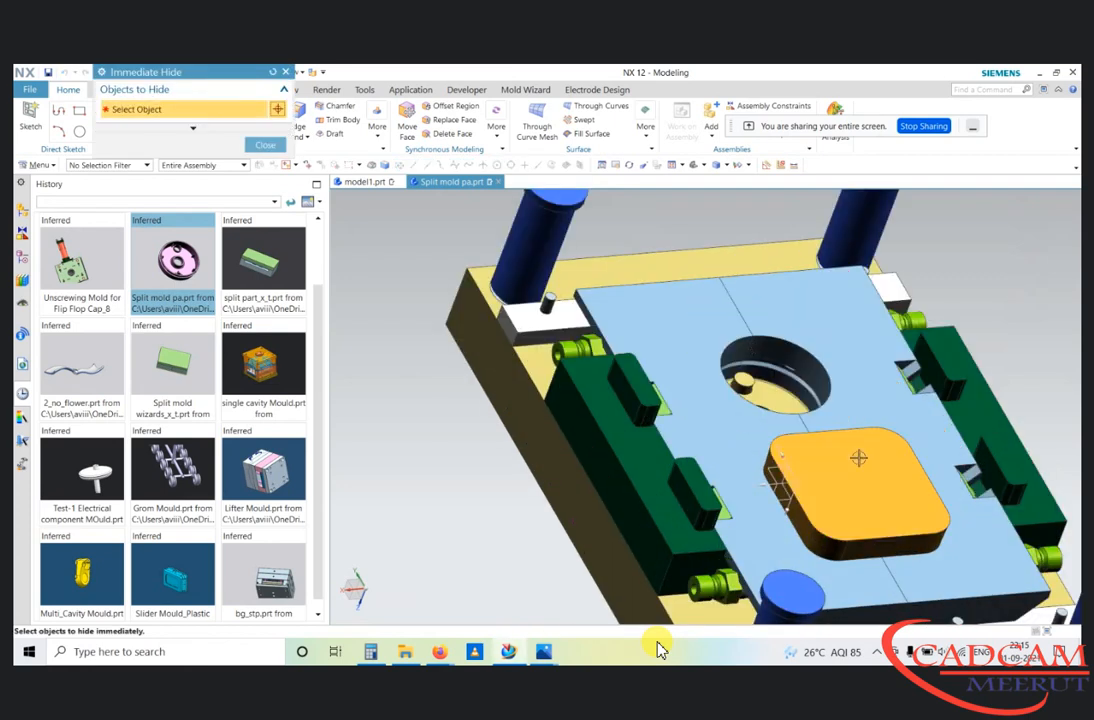
{"action": "scroll", "coordinate": [860, 460], "scroll_direction": "up", "scroll_amount": 1}
{"action": "left_click", "coordinate": [867, 471]}
{"action": "left_click", "coordinate": [694, 389]}
Step: Hide the remaining half of the light-blue split block to expose the moulded part and core plate
{"action": "scroll", "coordinate": [803, 415], "scroll_direction": "down", "scroll_amount": 5}
{"action": "scroll", "coordinate": [830, 470], "scroll_direction": "up", "scroll_amount": 5}
{"action": "middle_click_drag", "start_coordinate": [830, 470], "coordinate": [730, 408]}
{"action": "scroll", "coordinate": [799, 415], "scroll_direction": "up", "scroll_amount": 3}
{"action": "scroll", "coordinate": [730, 408], "scroll_direction": "down", "scroll_amount": 3}
{"action": "scroll", "coordinate": [545, 330], "scroll_direction": "down", "scroll_amount": 3}
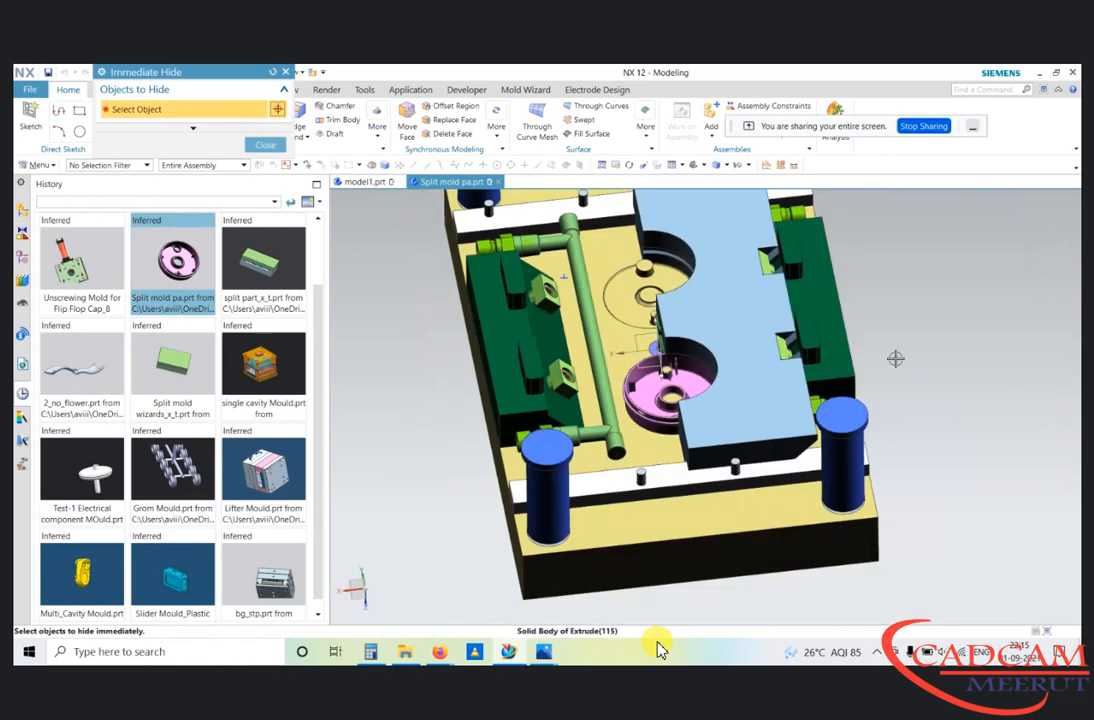
{"action": "scroll", "coordinate": [828, 328], "scroll_direction": "up", "scroll_amount": 3}
{"action": "mouse_move", "coordinate": [828, 328]}
{"action": "middle_mouse_down"}
{"action": "mouse_move", "coordinate": [835, 310]}
{"action": "mouse_move", "coordinate": [846, 312]}
{"action": "mouse_move", "coordinate": [838, 320]}
{"action": "middle_mouse_up"}
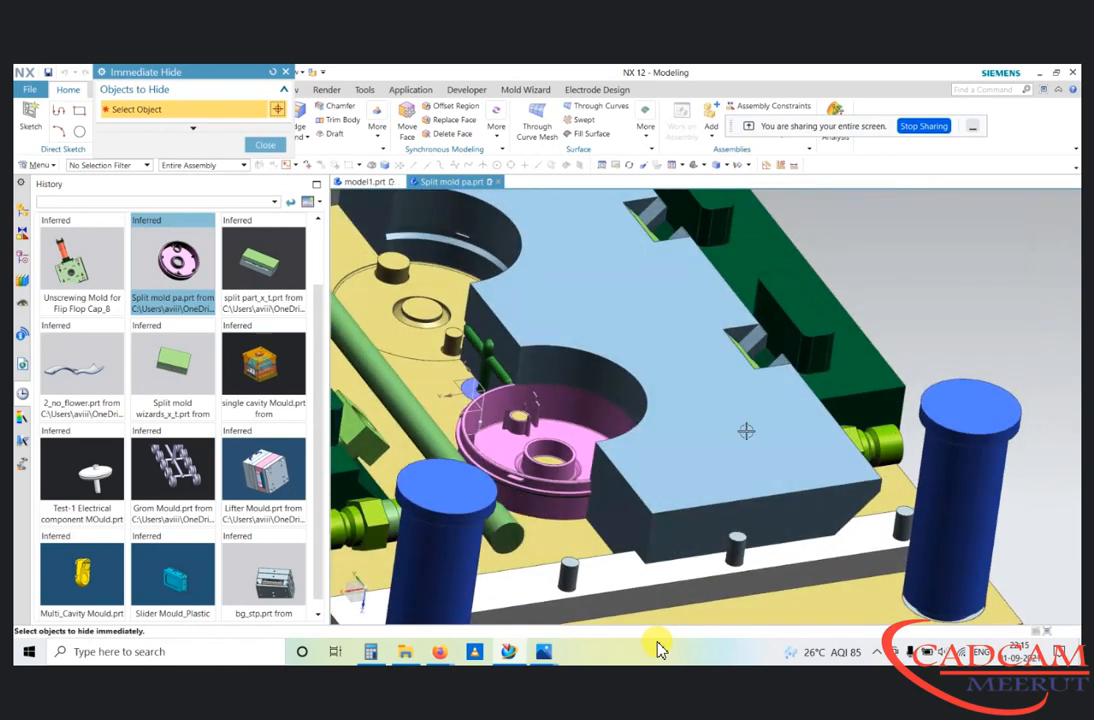
{"action": "left_click", "coordinate": [745, 433]}
{"action": "scroll", "coordinate": [862, 392], "scroll_direction": "down", "scroll_amount": 3}
{"action": "scroll", "coordinate": [764, 350], "scroll_direction": "up", "scroll_amount": 3}
{"action": "left_click", "coordinate": [660, 275]}
Step: End the hiding and examine the exposed moulded part, green slider blocks, cooling pipes and guide pillars
{"action": "scroll", "coordinate": [669, 300], "scroll_direction": "down", "scroll_amount": 3}
{"action": "middle_click_drag", "start_coordinate": [667, 398], "coordinate": [665, 424]}
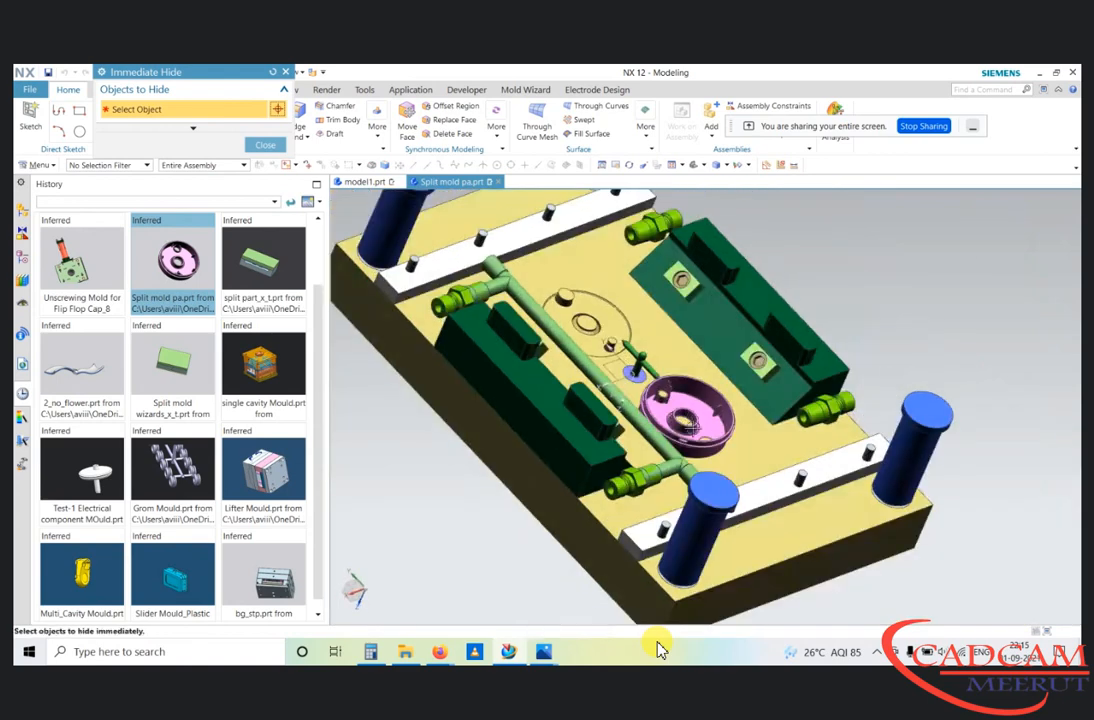
{"action": "scroll", "coordinate": [665, 424], "scroll_direction": "up", "scroll_amount": 4}
{"action": "scroll", "coordinate": [668, 400], "scroll_direction": "down", "scroll_amount": 3}
{"action": "key", "text": "Escape"}
{"action": "key", "text": "ctrl+t"}
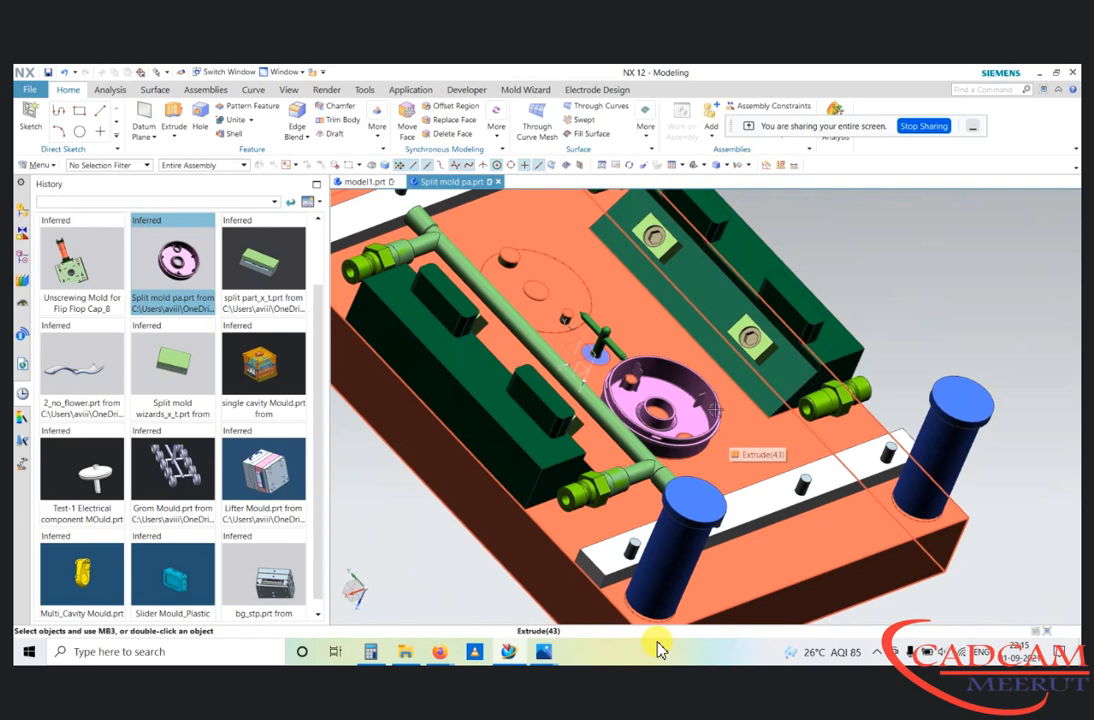
{"action": "scroll", "coordinate": [722, 400], "scroll_direction": "down", "scroll_amount": 3}
{"action": "middle_click_drag", "start_coordinate": [722, 452], "coordinate": [748, 445]}
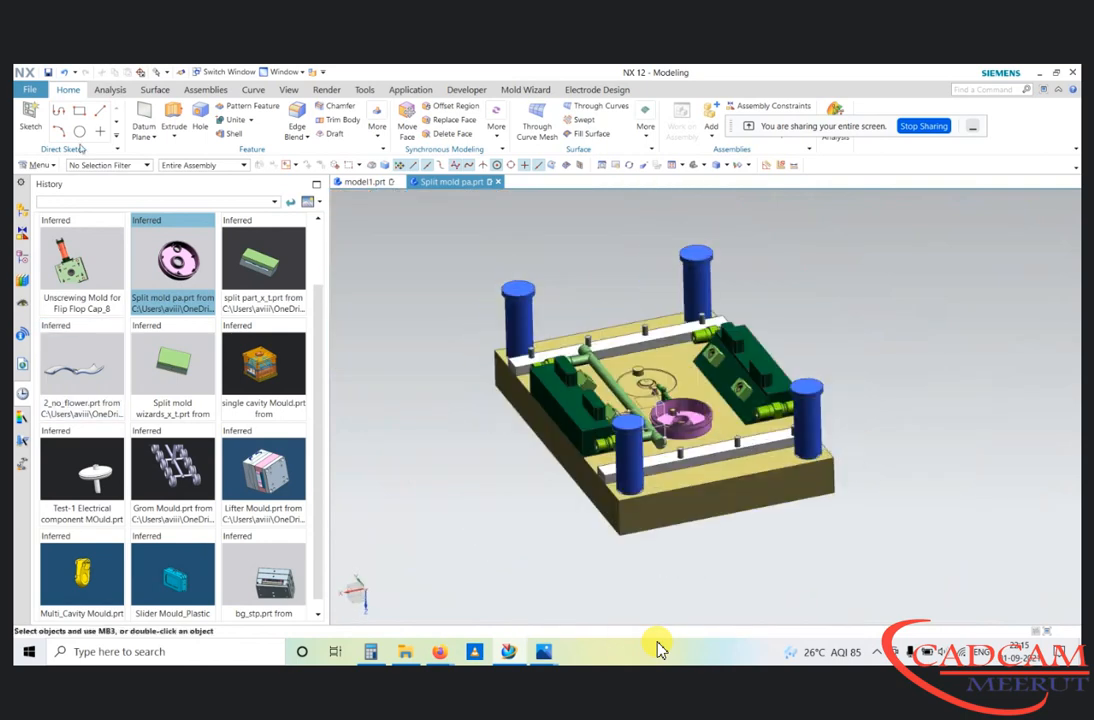
Step: Switch back to model1.prt and start a sketch on the YZ plane of the datum coordinate system
{"action": "left_click", "coordinate": [30, 89]}
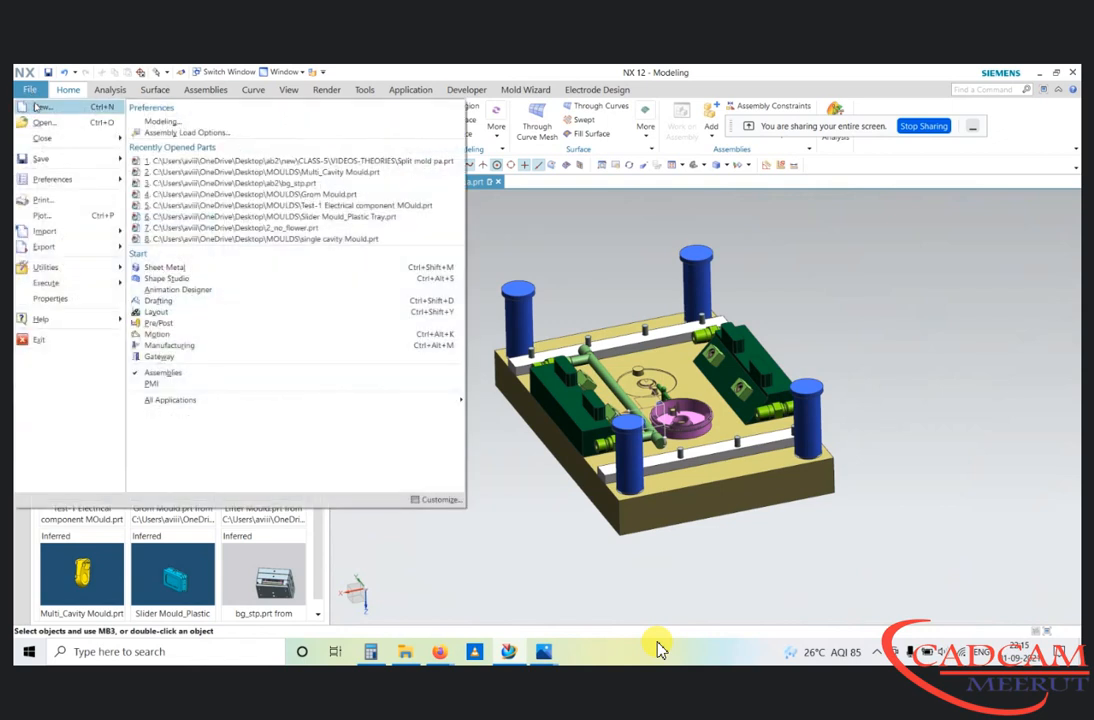
{"action": "left_click", "coordinate": [658, 643]}
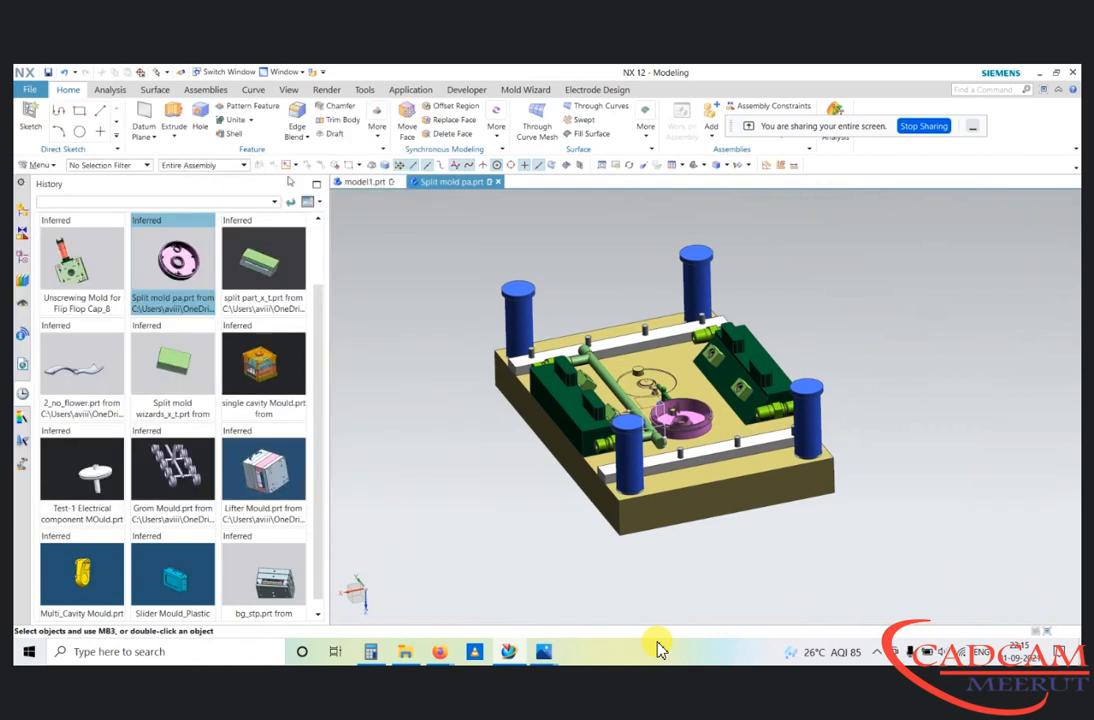
{"action": "left_click", "coordinate": [364, 182]}
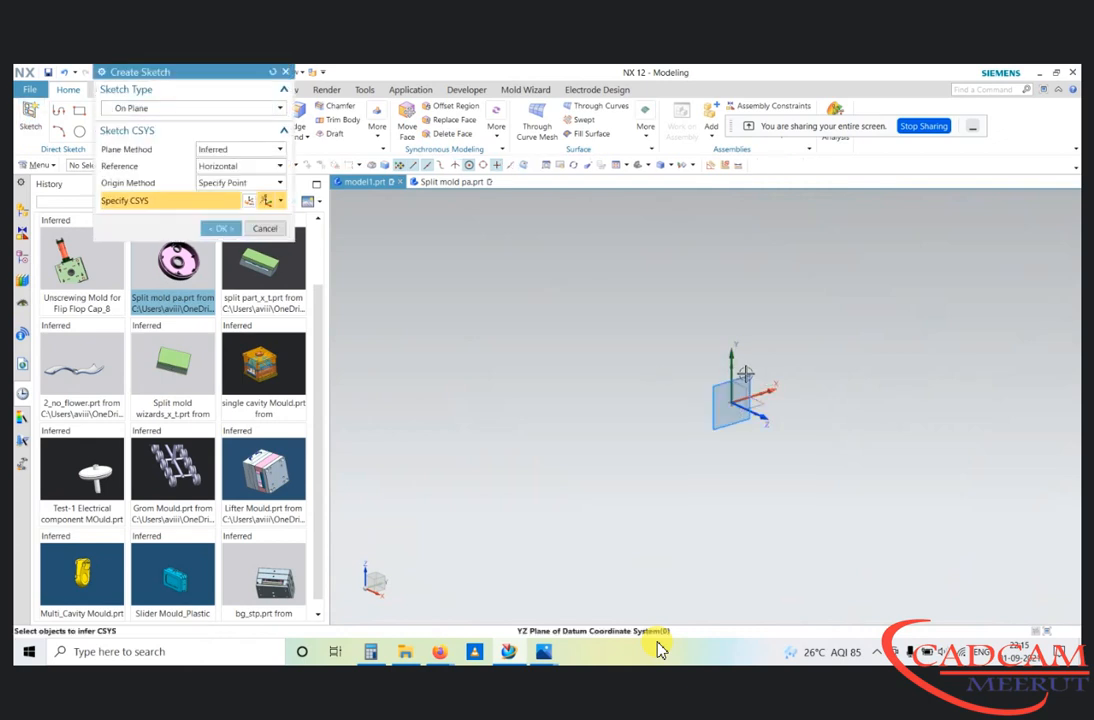
{"action": "key", "text": "Return"}
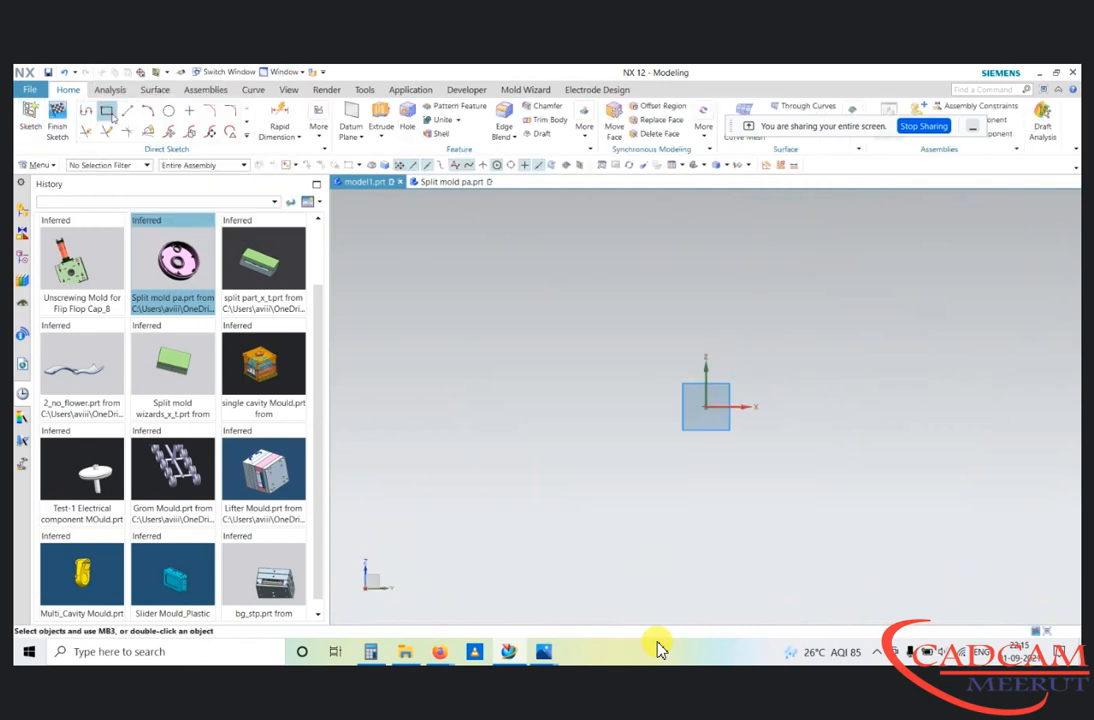
Step: Draw a 20 mm horizontal line from the sketch origin along the positive X direction at angle 0
{"action": "left_click", "coordinate": [127, 112]}
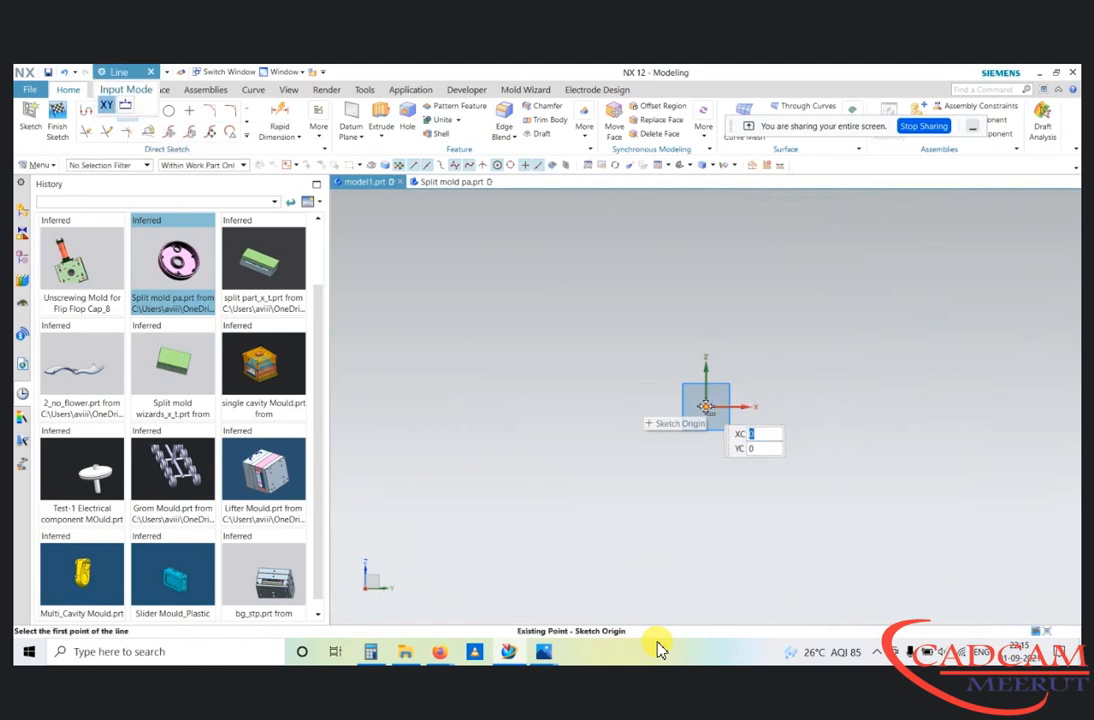
{"action": "left_click", "coordinate": [705, 406]}
{"action": "left_click", "coordinate": [776, 421]}
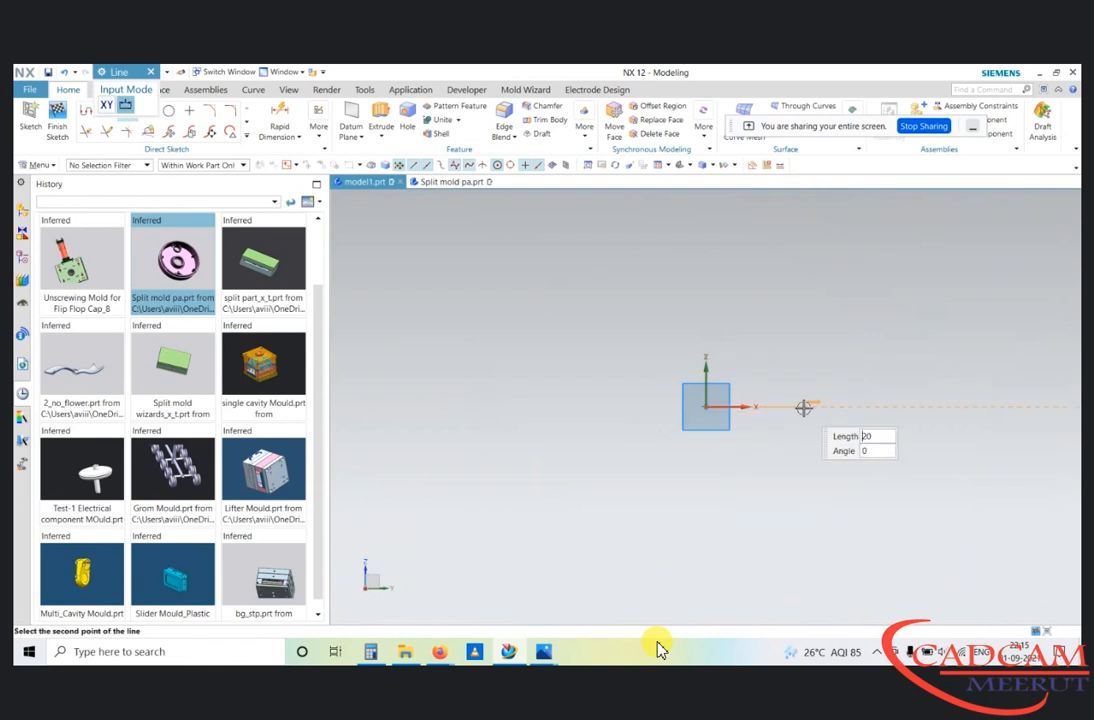
{"action": "scroll", "coordinate": [803, 408], "scroll_direction": "up", "scroll_amount": 5}
{"action": "scroll", "coordinate": [738, 390], "scroll_direction": "down", "scroll_amount": 4}
{"action": "scroll", "coordinate": [737, 393], "scroll_direction": "up", "scroll_amount": 4}
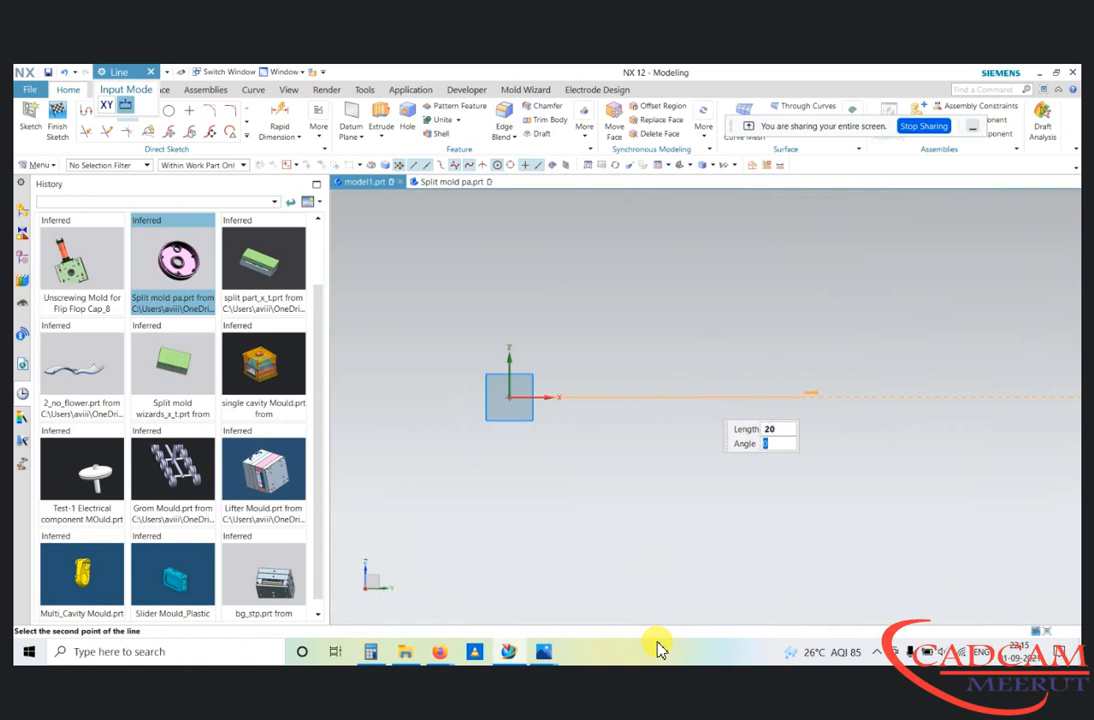
{"action": "key", "text": "Return"}
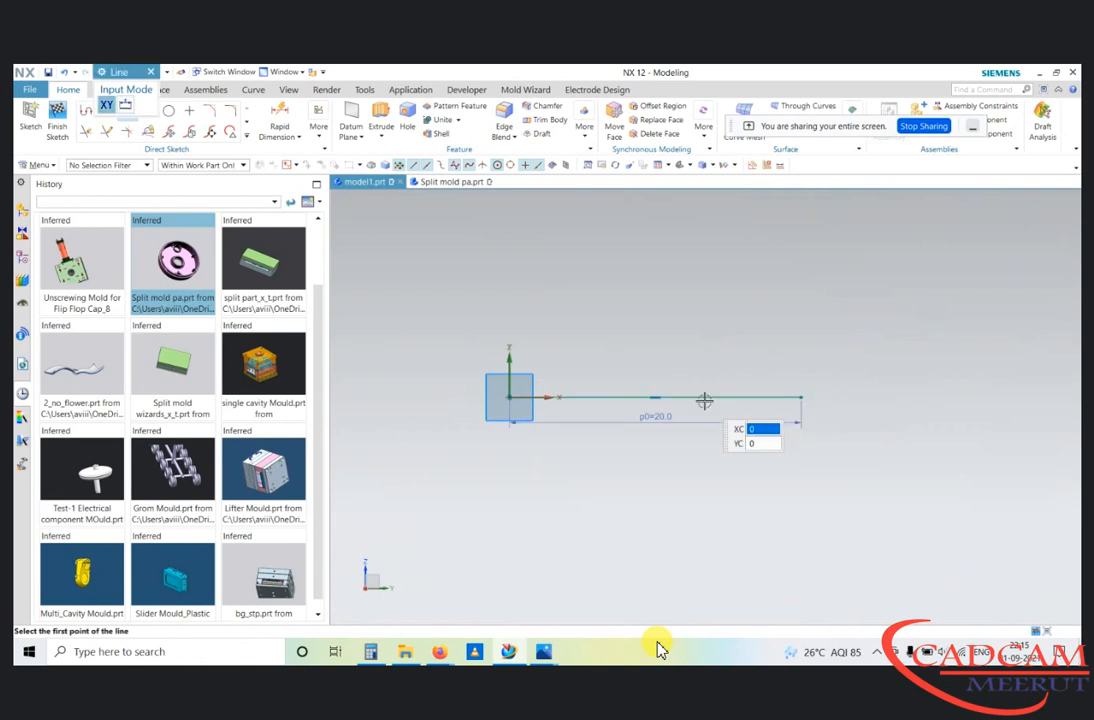
Step: Draw a line about 35 mm long at 75 degrees from the free end of the horizontal line
{"action": "left_click", "coordinate": [808, 397]}
{"action": "scroll", "coordinate": [800, 400], "scroll_direction": "down", "scroll_amount": 4}
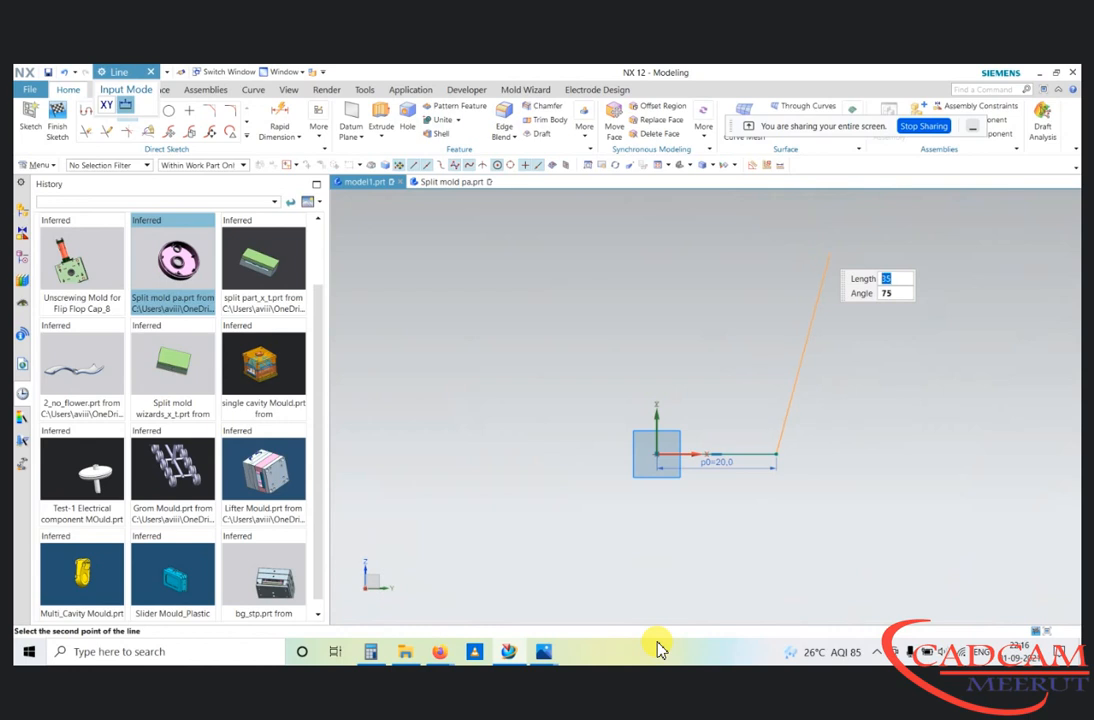
{"action": "key", "text": "Return"}
{"action": "key", "text": "Escape"}
Step: Fillet the corner between the horizontal and inclined lines with an 8 mm radius
{"action": "scroll", "coordinate": [743, 420], "scroll_direction": "up", "scroll_amount": 2}
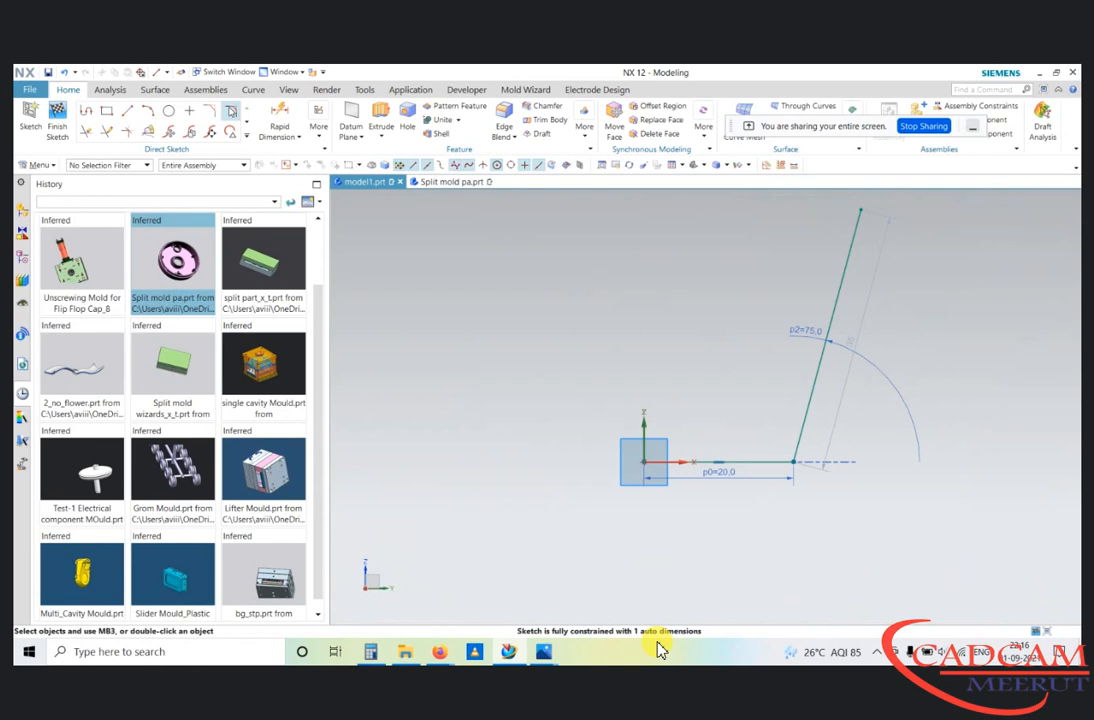
{"action": "key", "text": "f"}
{"action": "left_click", "coordinate": [800, 442]}
{"action": "left_click", "coordinate": [779, 461]}
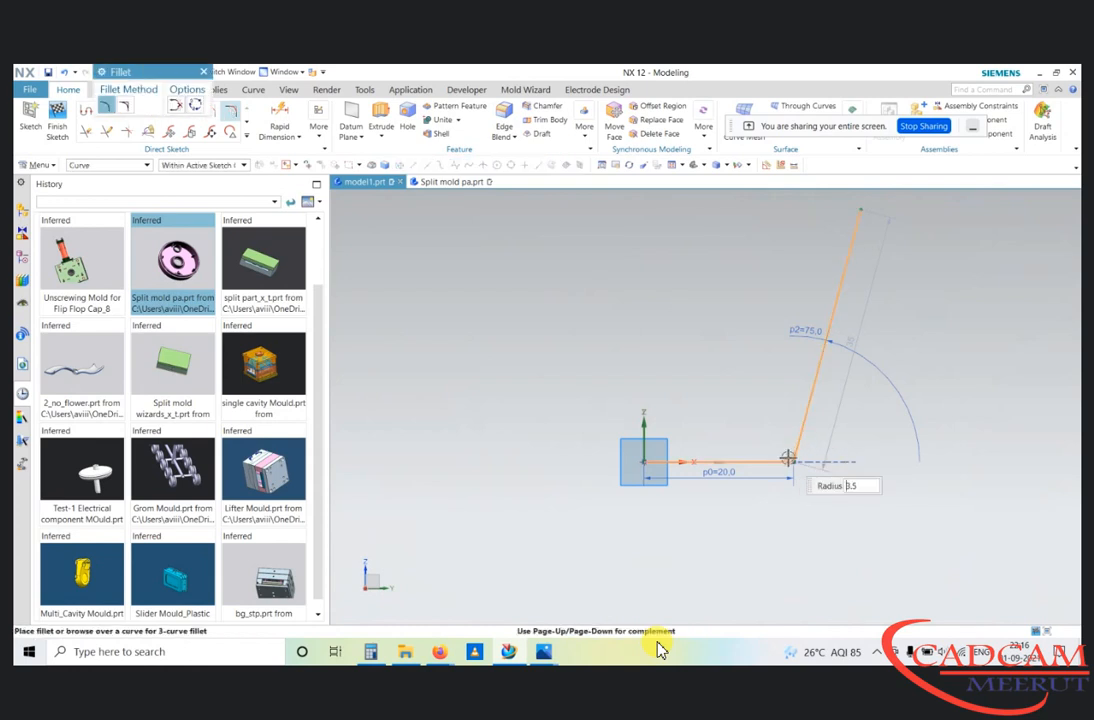
{"action": "scroll", "coordinate": [788, 458], "scroll_direction": "up", "scroll_amount": 4}
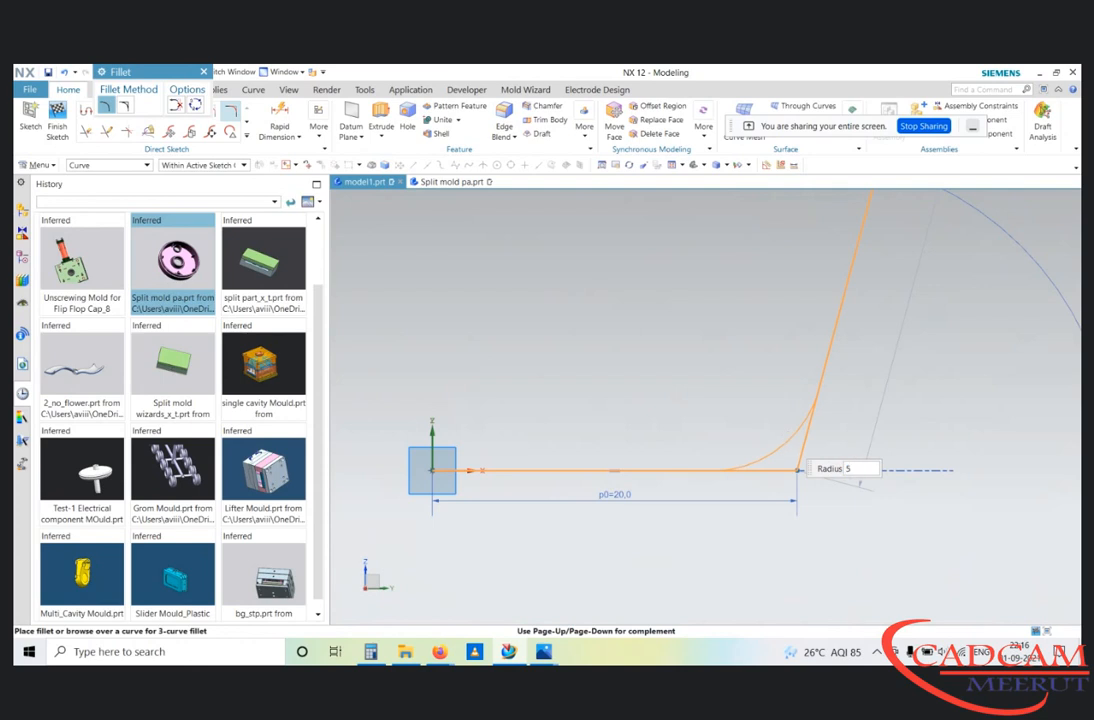
{"action": "left_click", "coordinate": [786, 440]}
{"action": "scroll", "coordinate": [737, 580], "scroll_direction": "down", "scroll_amount": 5}
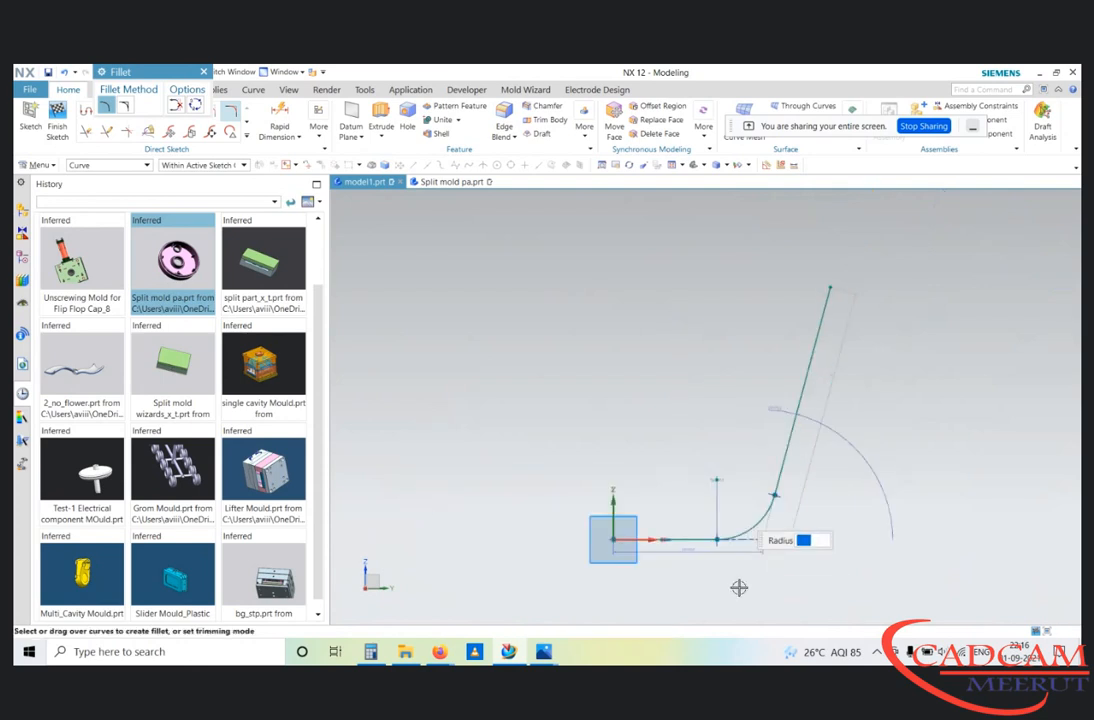
{"action": "key", "text": "Escape"}
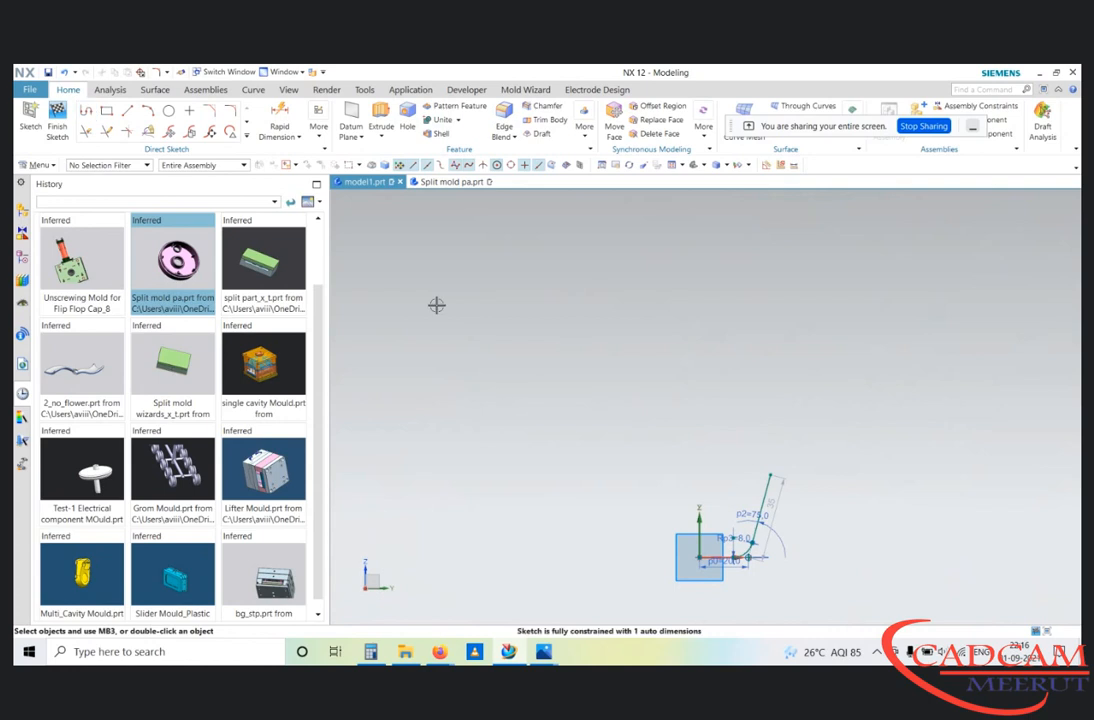
Step: Draw a vertical line about 17.5 mm long upward from the sketch origin
{"action": "key", "text": "l"}
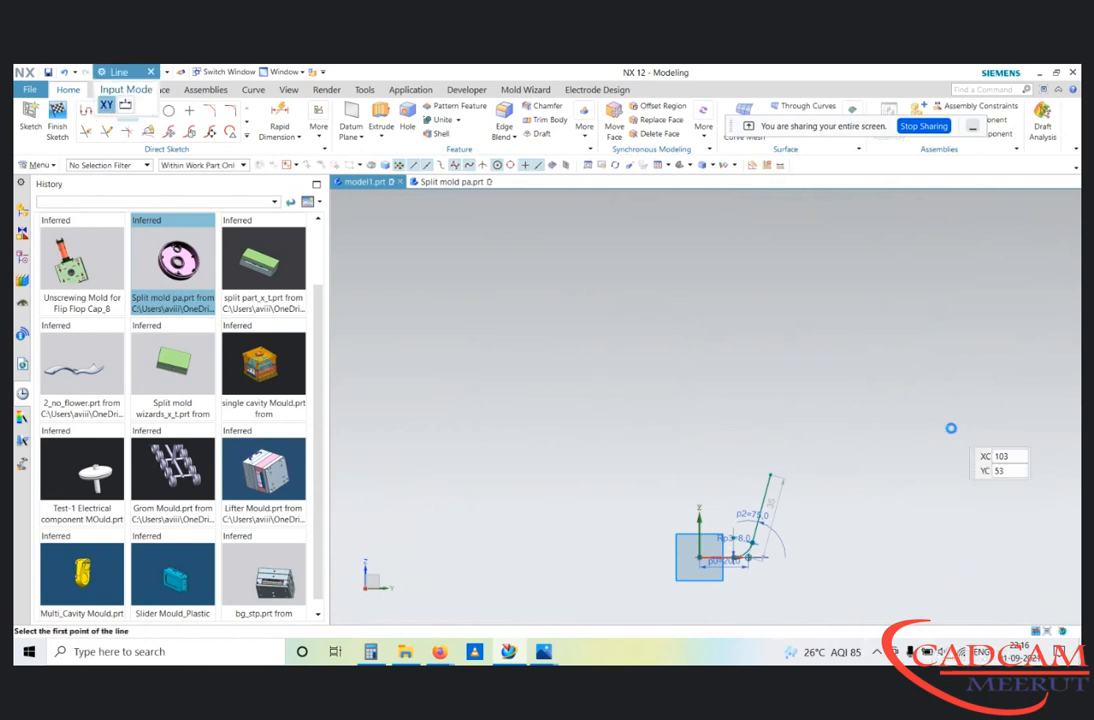
{"action": "scroll", "coordinate": [725, 393], "scroll_direction": "up", "scroll_amount": 3}
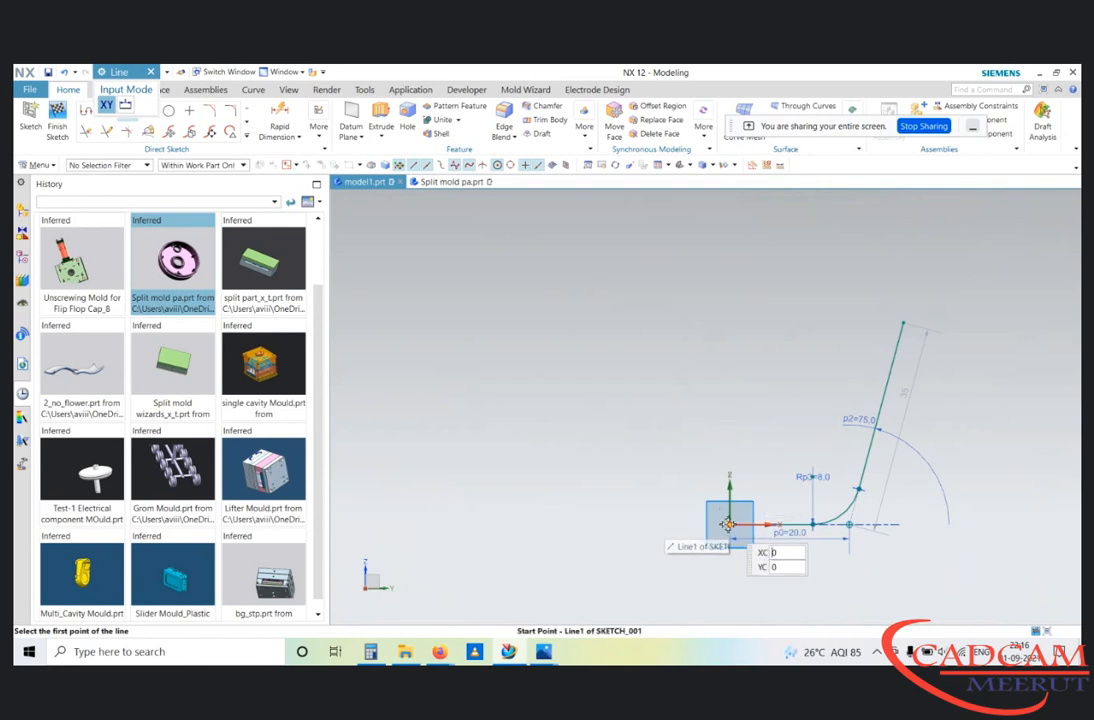
{"action": "left_click", "coordinate": [728, 524]}
{"action": "left_click", "coordinate": [730, 420]}
{"action": "scroll", "coordinate": [584, 333], "scroll_direction": "down", "scroll_amount": 4}
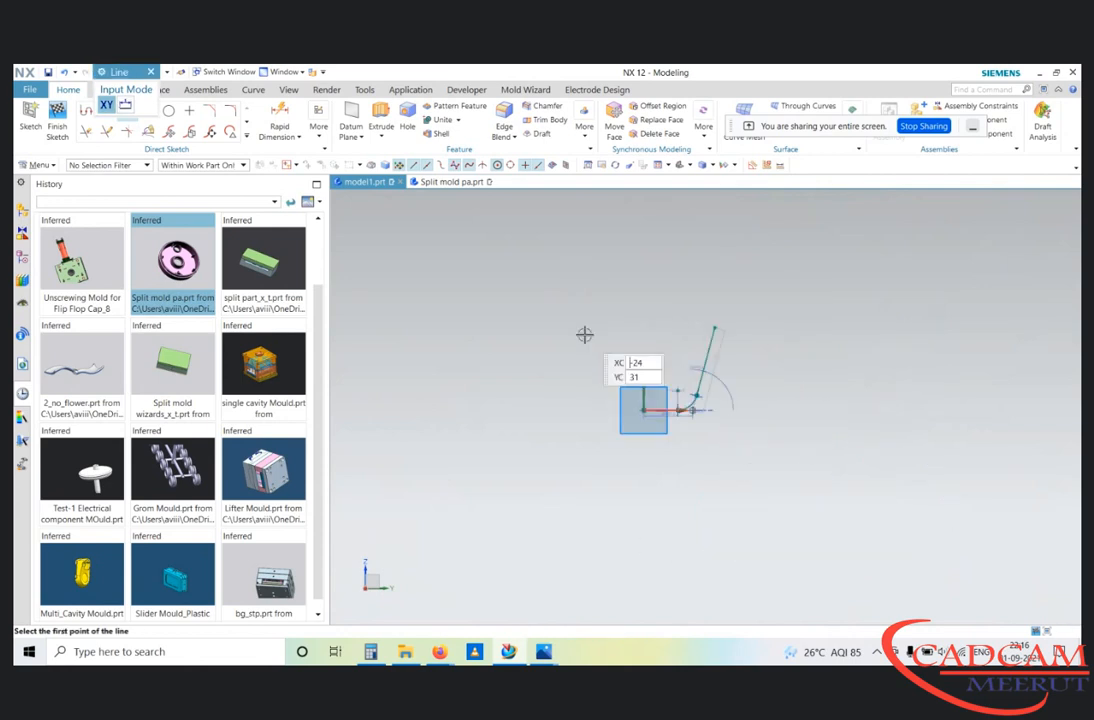
{"action": "key", "text": "Escape"}
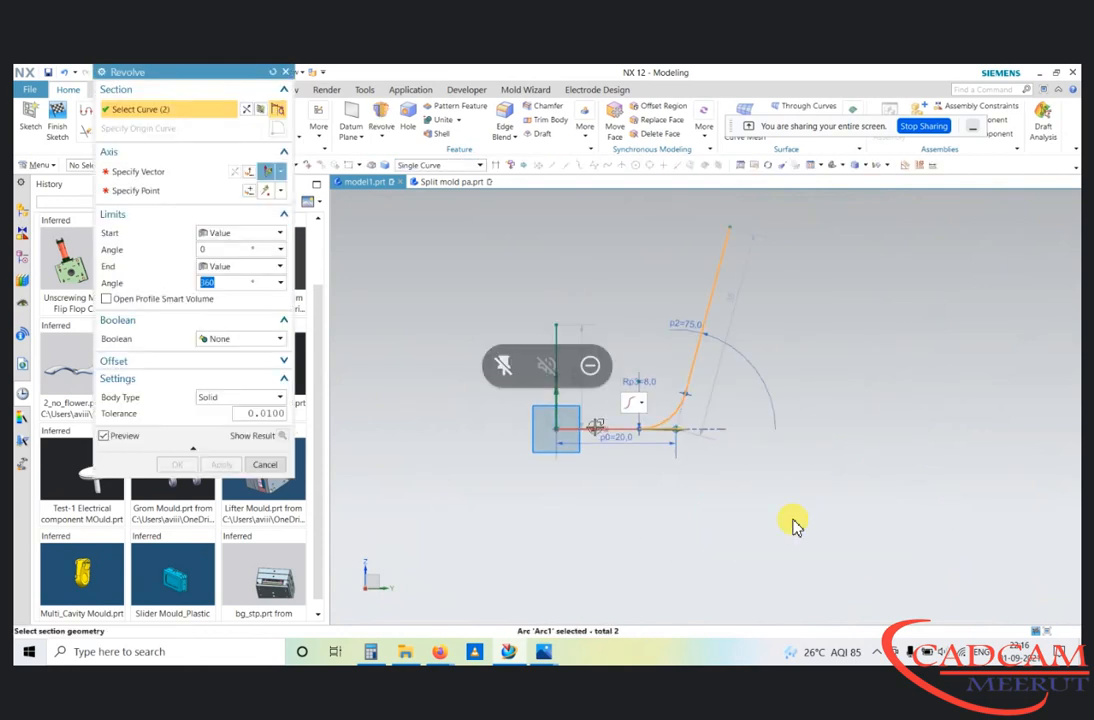
Step: Revolve the horizontal line, fillet arc and inclined line 360 degrees about the vertical line, using its upper endpoint as the axis point
{"action": "left_click", "coordinate": [627, 429]}
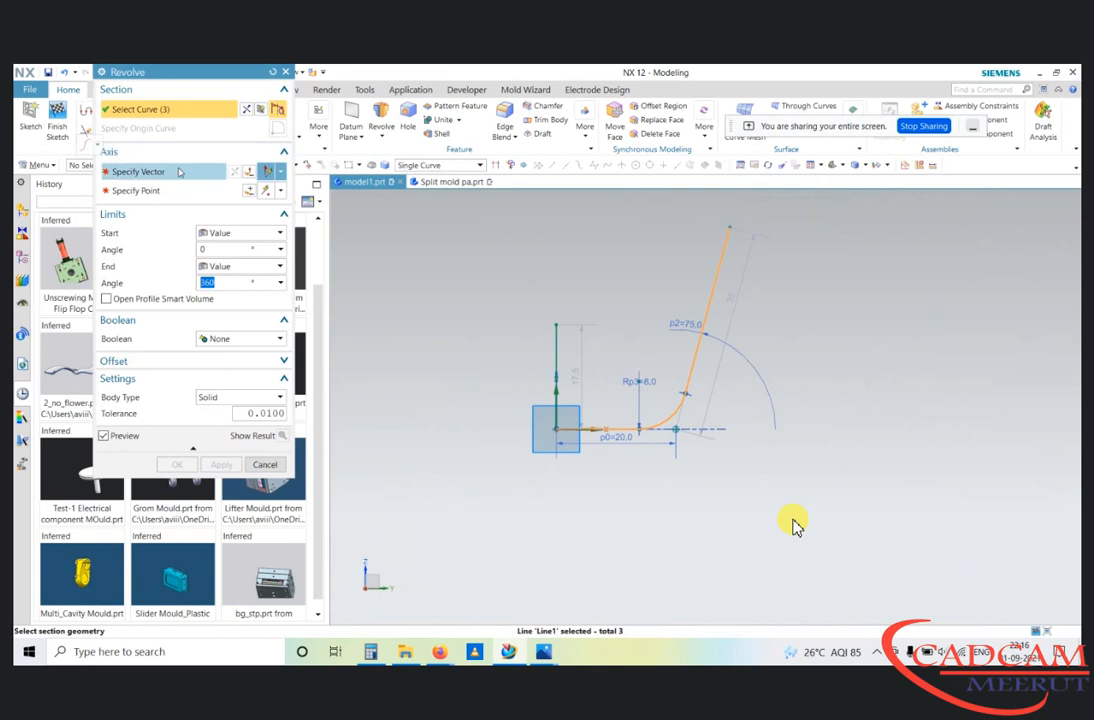
{"action": "left_click", "coordinate": [176, 173]}
{"action": "left_click", "coordinate": [706, 376]}
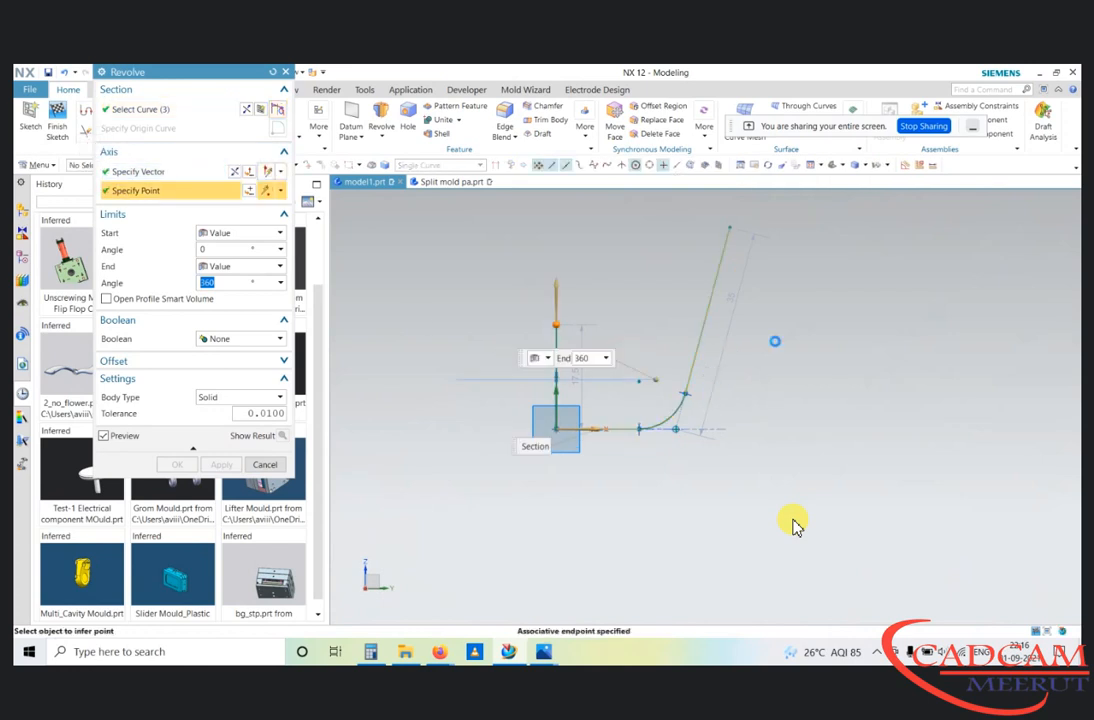
{"action": "left_click", "coordinate": [558, 325]}
{"action": "scroll", "coordinate": [787, 373], "scroll_direction": "down", "scroll_amount": 3}
{"action": "middle_click", "coordinate": [713, 344]}
Step: Hide the sketches so only the revolved solid and datum coordinate system are displayed
{"action": "middle_click_drag", "start_coordinate": [793, 520], "coordinate": [793, 520]}
{"action": "key", "text": "ctrl+w"}
{"action": "left_click", "coordinate": [261, 172]}
{"action": "middle_click", "coordinate": [683, 390]}
{"action": "scroll", "coordinate": [681, 395], "scroll_direction": "up", "scroll_amount": 2}
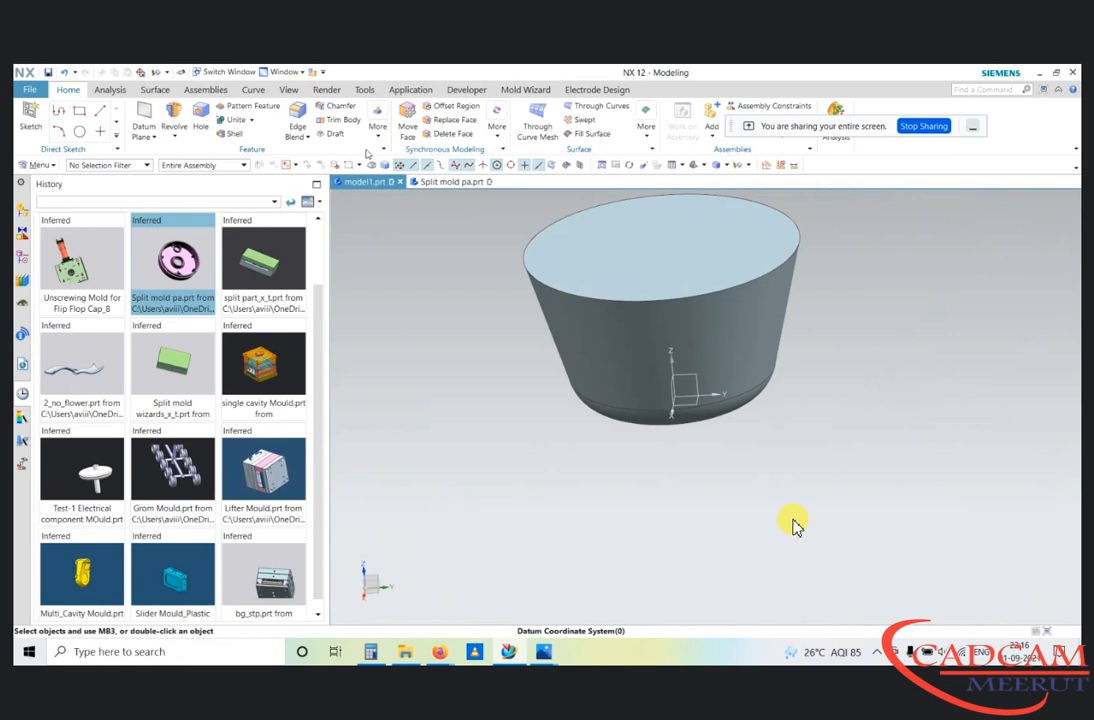
Step: Shell the revolved solid, removing its large flat top face to form an open cup
{"action": "left_click", "coordinate": [236, 133]}
{"action": "scroll", "coordinate": [699, 403], "scroll_direction": "down", "scroll_amount": 3}
{"action": "left_click", "coordinate": [670, 335]}
{"action": "middle_click_drag", "start_coordinate": [603, 273], "coordinate": [597, 322]}
{"action": "left_click", "coordinate": [178, 232]}
{"action": "scroll", "coordinate": [700, 402], "scroll_direction": "up", "scroll_amount": 4}
{"action": "scroll", "coordinate": [681, 398], "scroll_direction": "down", "scroll_amount": 2}
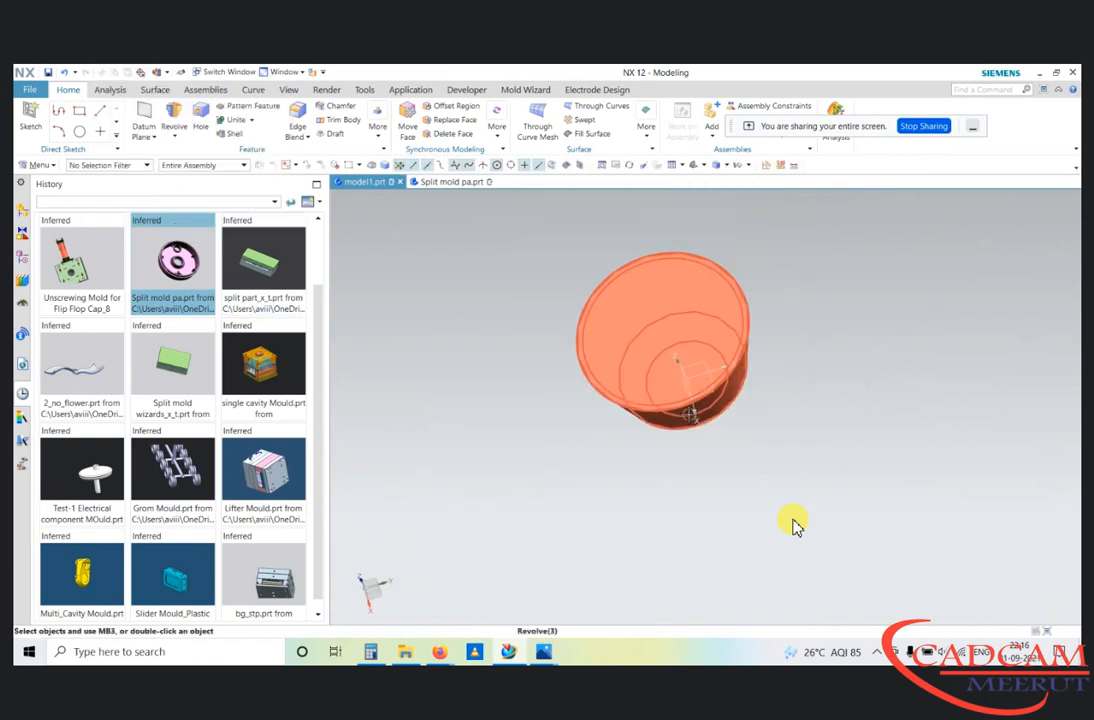
{"action": "scroll", "coordinate": [636, 314], "scroll_direction": "up", "scroll_amount": 3}
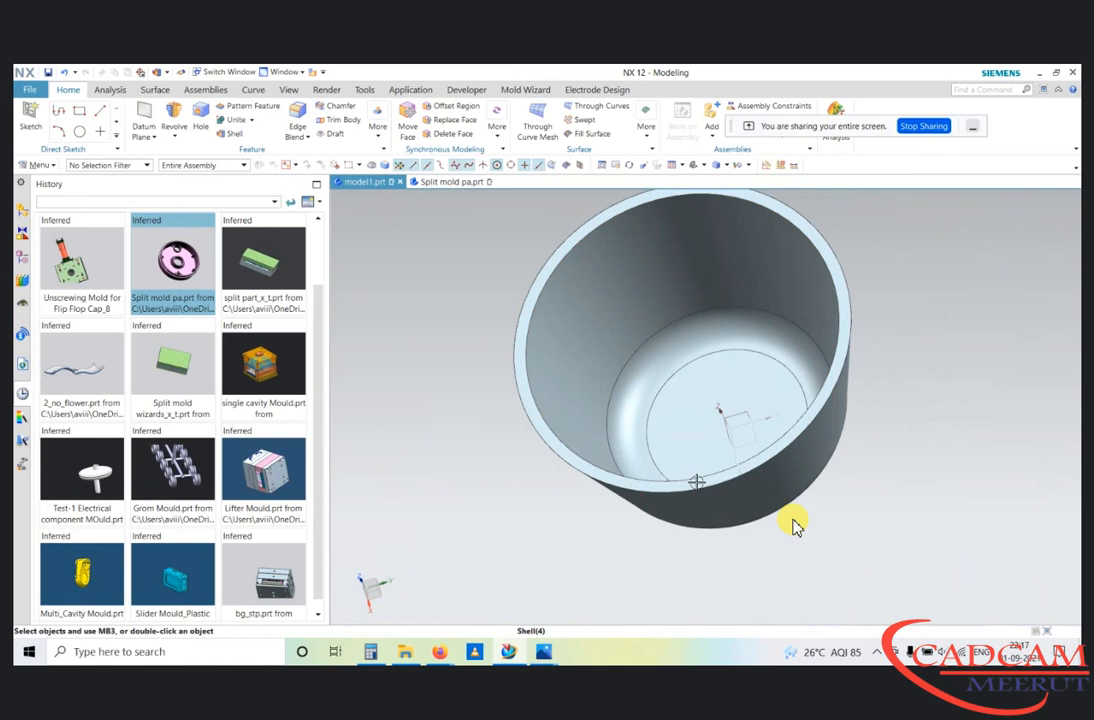
Step: Examine the shelled cup's rim, interior and outer wall from several directions
{"action": "middle_click_drag", "start_coordinate": [697, 482], "coordinate": [538, 315]}
{"action": "scroll", "coordinate": [884, 354], "scroll_direction": "down", "scroll_amount": 3}
{"action": "middle_click_drag", "start_coordinate": [884, 364], "coordinate": [904, 353]}
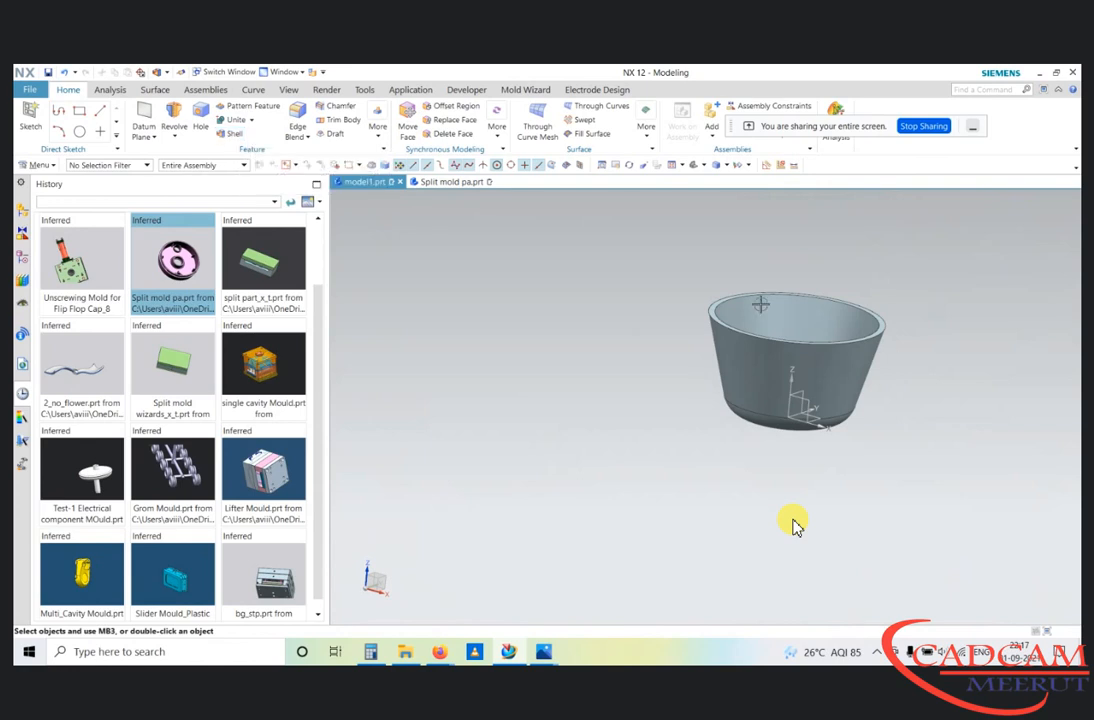
{"action": "scroll", "coordinate": [761, 305], "scroll_direction": "up", "scroll_amount": 3}
{"action": "middle_click_drag", "start_coordinate": [587, 374], "coordinate": [622, 430]}
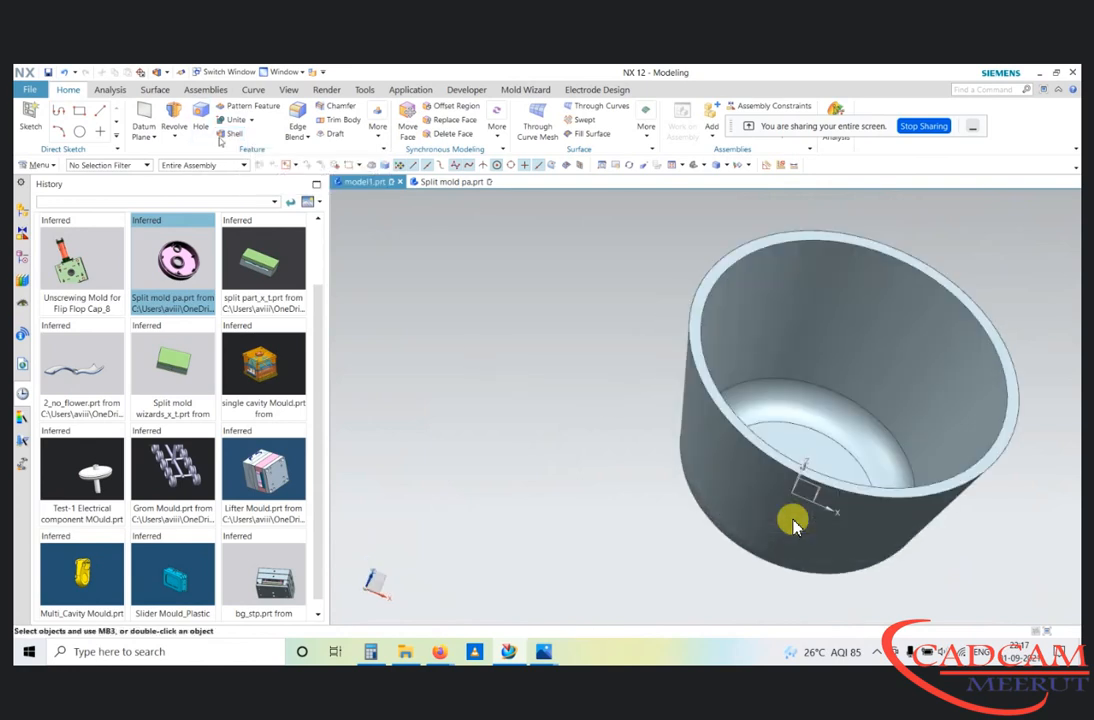
{"action": "scroll", "coordinate": [825, 405], "scroll_direction": "down", "scroll_amount": 4}
{"action": "scroll", "coordinate": [909, 418], "scroll_direction": "up", "scroll_amount": 3}
{"action": "middle_click_drag", "start_coordinate": [869, 411], "coordinate": [855, 432]}
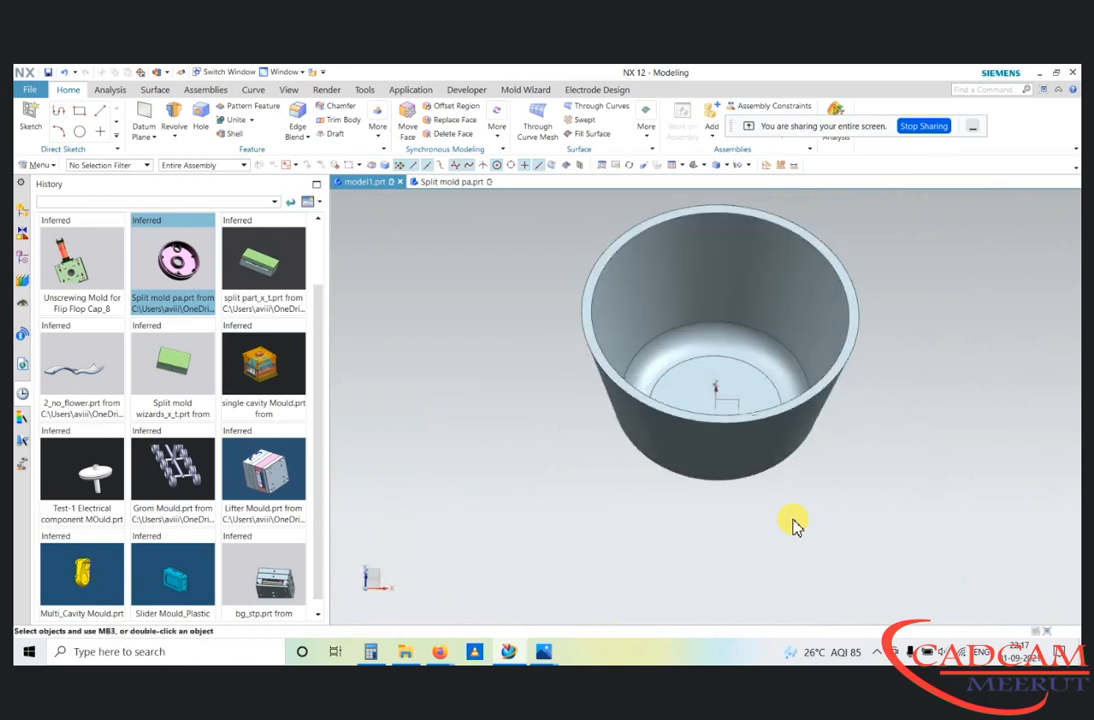
{"action": "scroll", "coordinate": [792, 524], "scroll_direction": "down", "scroll_amount": 1}
{"action": "scroll", "coordinate": [792, 524], "scroll_direction": "up", "scroll_amount": 4}
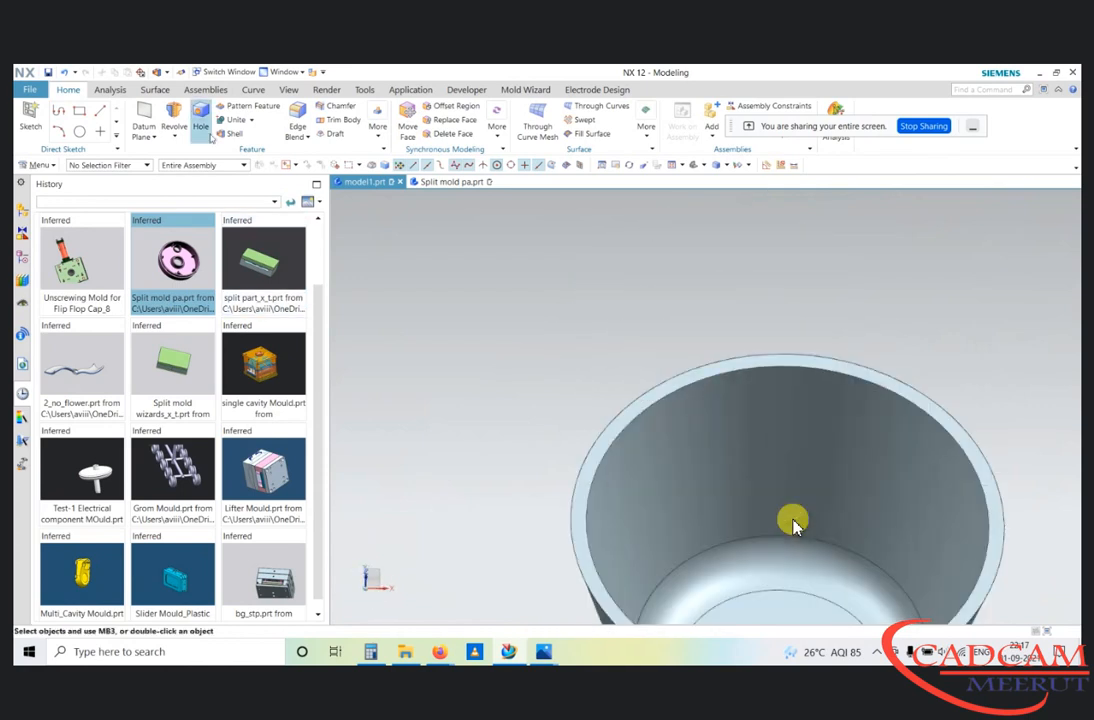
{"action": "scroll", "coordinate": [714, 286], "scroll_direction": "down", "scroll_amount": 3}
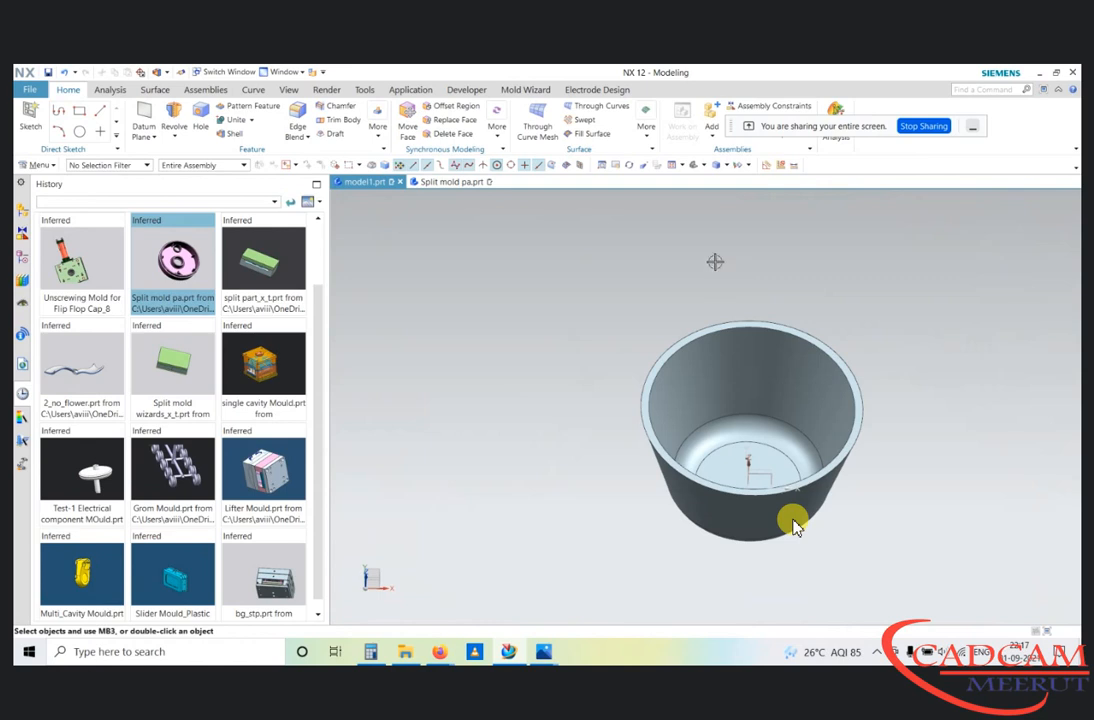
{"action": "left_click", "coordinate": [31, 115]}
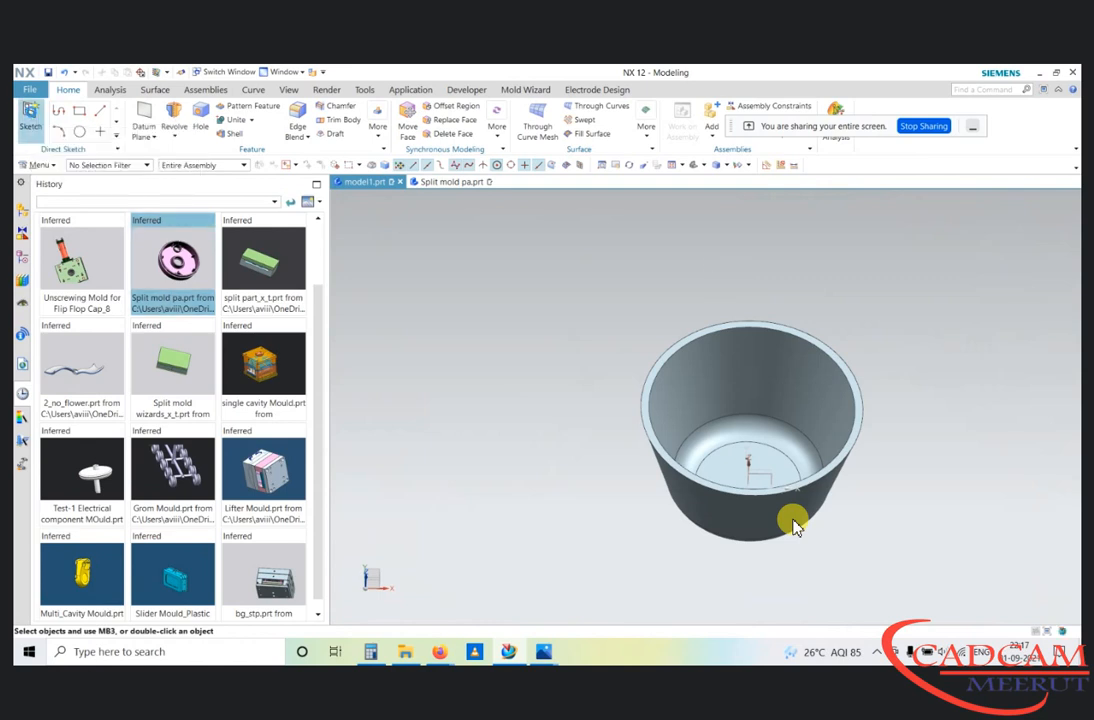
{"action": "scroll", "coordinate": [667, 335], "scroll_direction": "up", "scroll_amount": 2}
{"action": "mouse_move", "coordinate": [654, 305]}
{"action": "middle_mouse_down"}
{"action": "mouse_move", "coordinate": [630, 261]}
{"action": "mouse_move", "coordinate": [632, 205]}
{"action": "mouse_move", "coordinate": [642, 245]}
{"action": "middle_mouse_up"}
{"action": "key", "text": "Escape"}
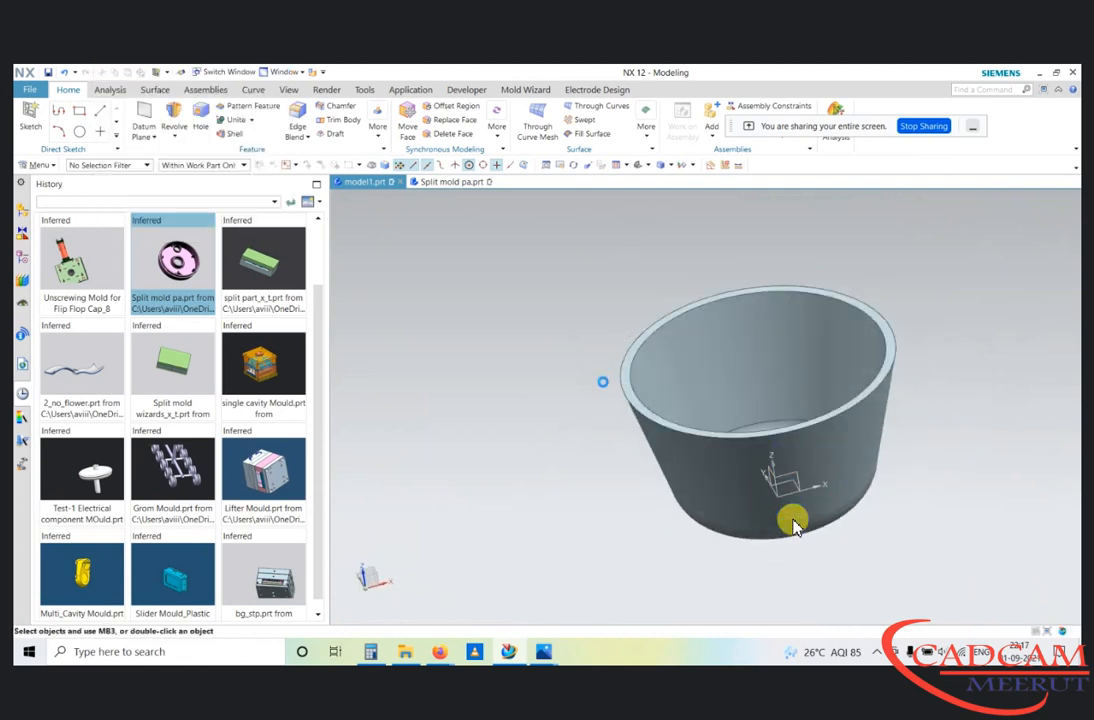
Step: Set the cup body's display colour to Medium Forest green
{"action": "scroll", "coordinate": [608, 388], "scroll_direction": "down", "scroll_amount": 4}
{"action": "key", "text": "ctrl+j"}
{"action": "left_click", "coordinate": [650, 412]}
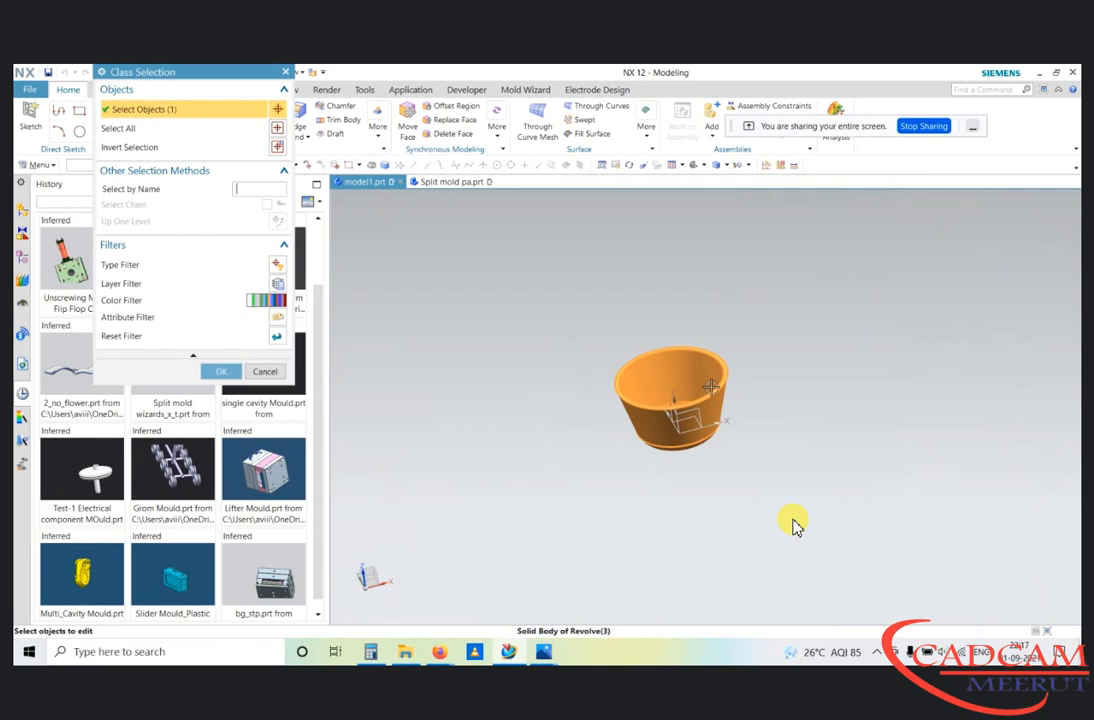
{"action": "middle_click", "coordinate": [793, 527]}
{"action": "left_click", "coordinate": [258, 146]}
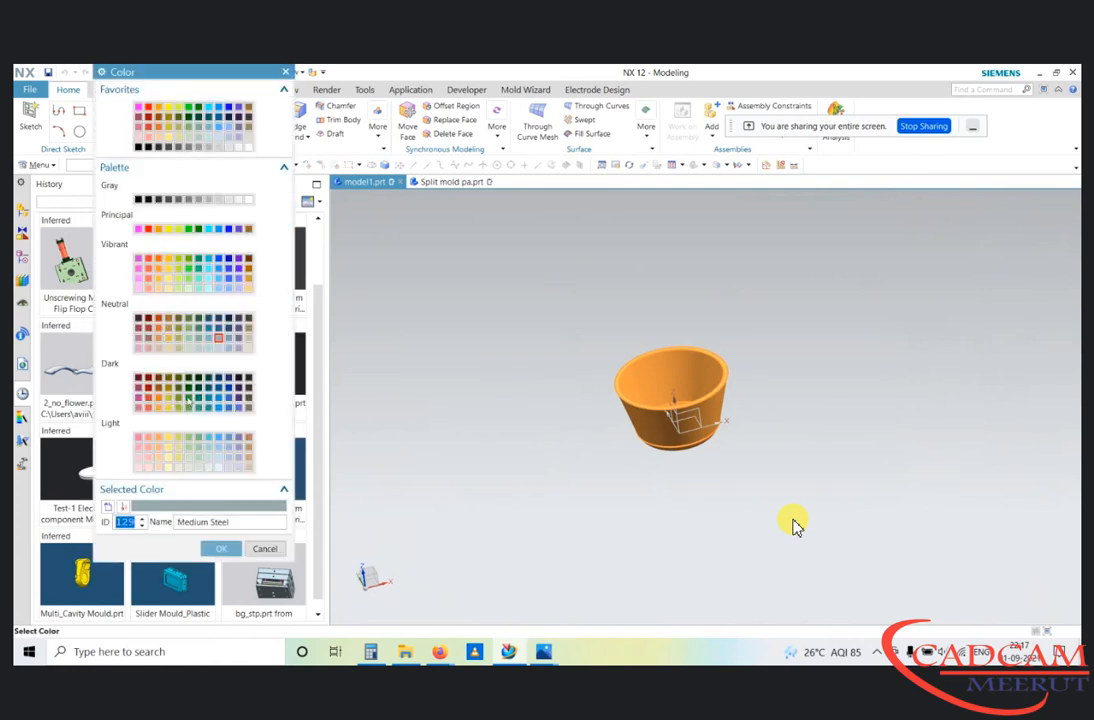
{"action": "left_click", "coordinate": [188, 399]}
{"action": "middle_click", "coordinate": [828, 443]}
{"action": "middle_click", "coordinate": [828, 443]}
{"action": "scroll", "coordinate": [702, 430], "scroll_direction": "up", "scroll_amount": 4}
{"action": "middle_click_drag", "start_coordinate": [628, 438], "coordinate": [690, 392]}
Step: Change the cup body's display colour to a dark teal blue from the Dark palette
{"action": "key", "text": "ctrl+j"}
{"action": "left_click", "coordinate": [705, 365]}
{"action": "middle_click", "coordinate": [811, 317]}
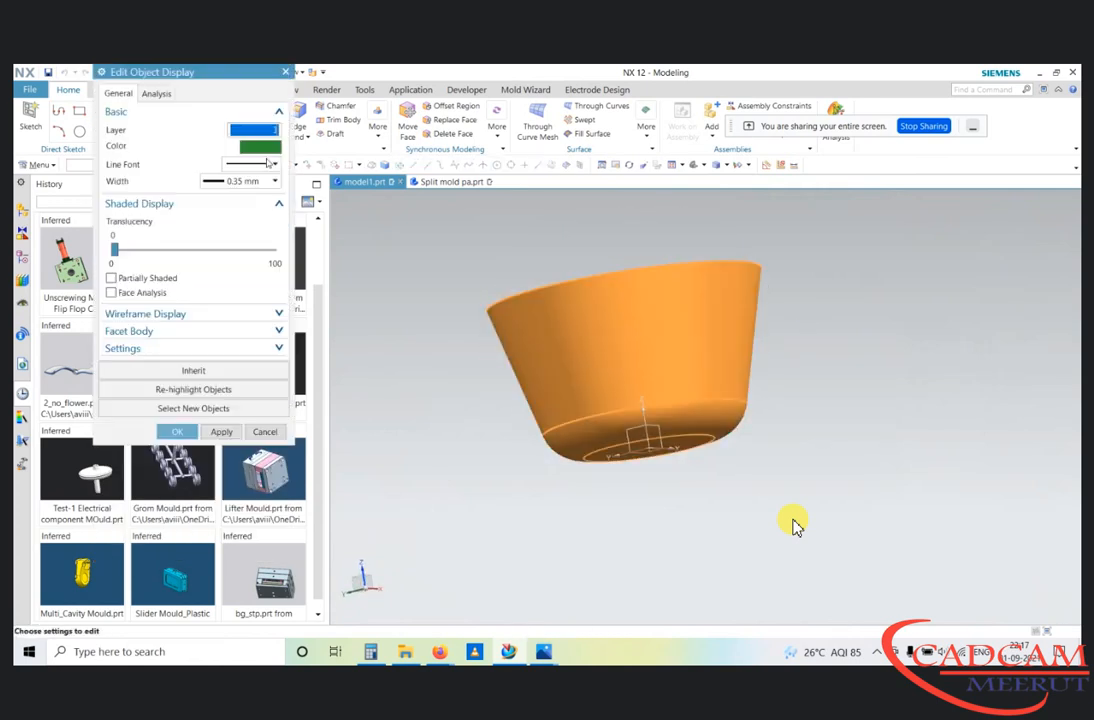
{"action": "left_click", "coordinate": [240, 144]}
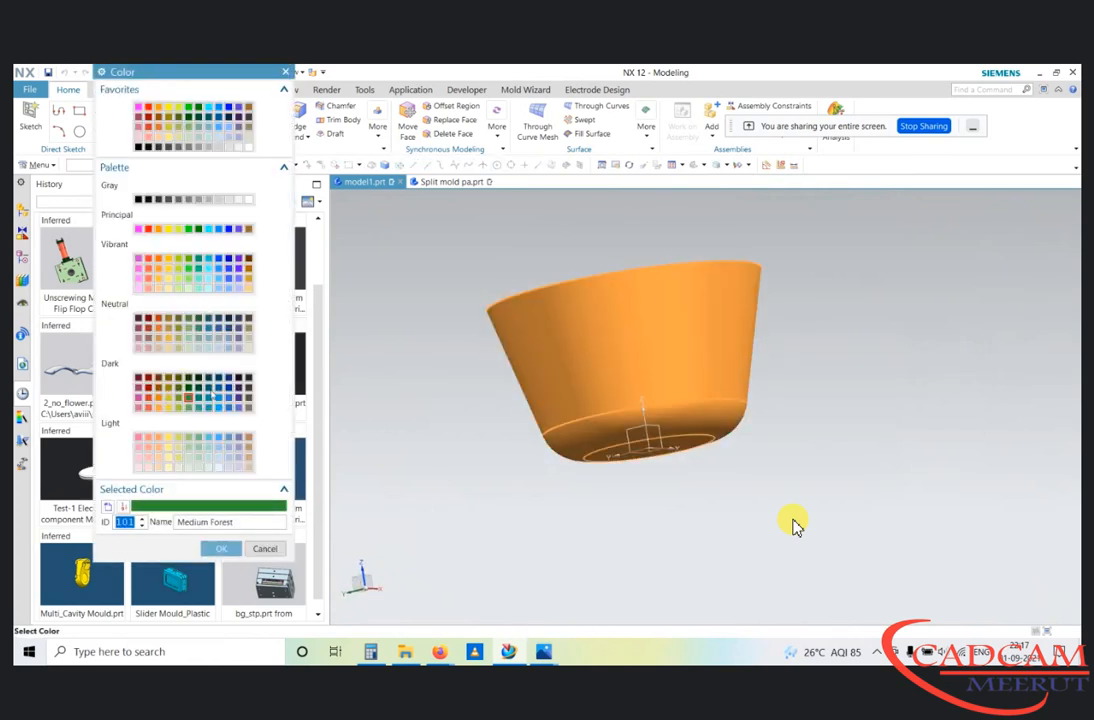
{"action": "middle_click", "coordinate": [807, 392]}
{"action": "middle_click", "coordinate": [806, 391]}
Step: Section the cup on the X plane at zero offset to inspect its wall and bottom profile, and discard the section
{"action": "middle_click_drag", "start_coordinate": [704, 327], "coordinate": [733, 359]}
{"action": "key", "text": "F8"}
{"action": "scroll", "coordinate": [763, 366], "scroll_direction": "down", "scroll_amount": 3}
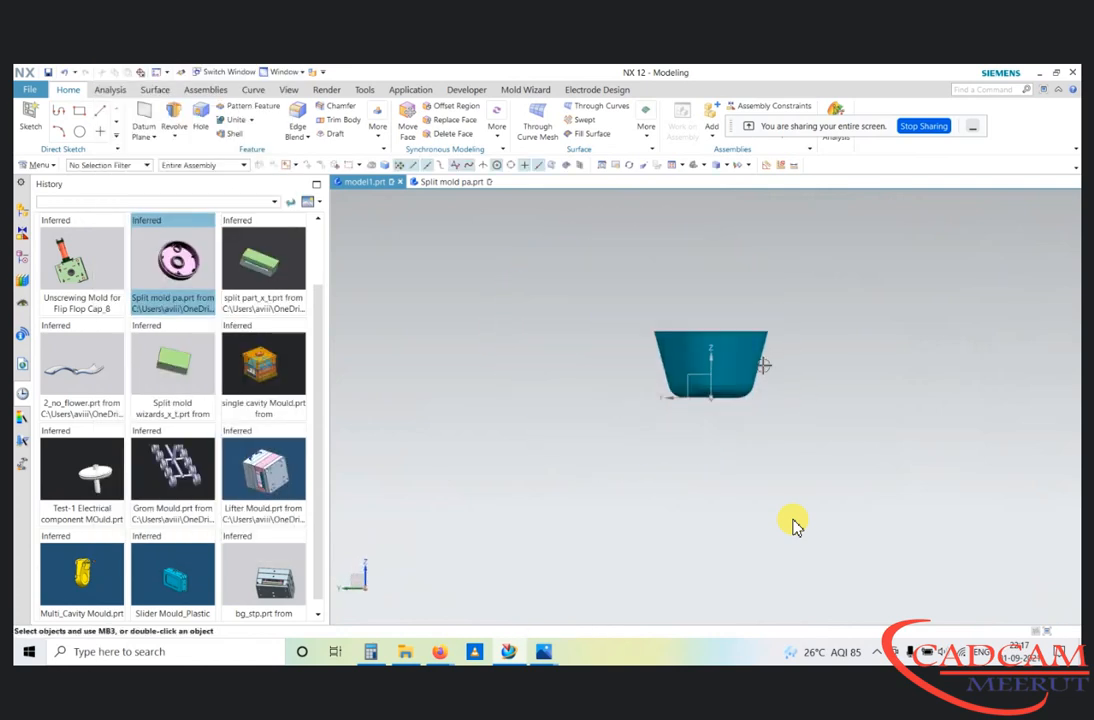
{"action": "key", "text": "ctrl+h"}
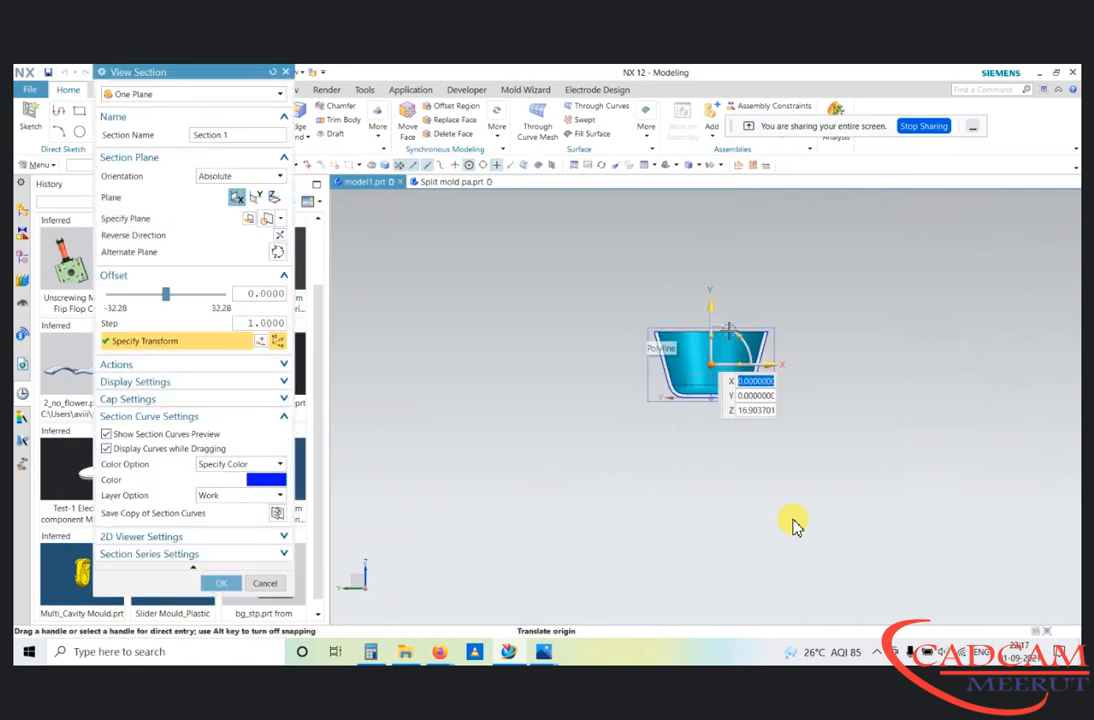
{"action": "scroll", "coordinate": [729, 330], "scroll_direction": "up", "scroll_amount": 3}
{"action": "scroll", "coordinate": [726, 331], "scroll_direction": "down", "scroll_amount": 1}
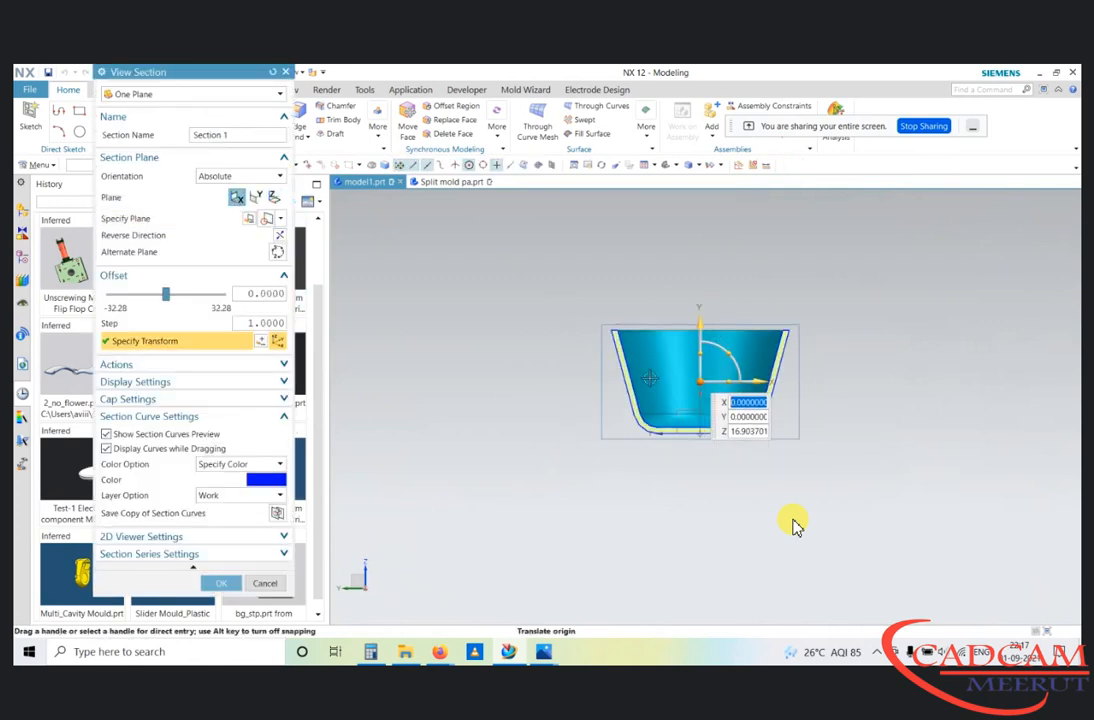
{"action": "scroll", "coordinate": [795, 525], "scroll_direction": "up", "scroll_amount": 3}
{"action": "scroll", "coordinate": [795, 525], "scroll_direction": "down", "scroll_amount": 4}
{"action": "scroll", "coordinate": [795, 525], "scroll_direction": "up", "scroll_amount": 4}
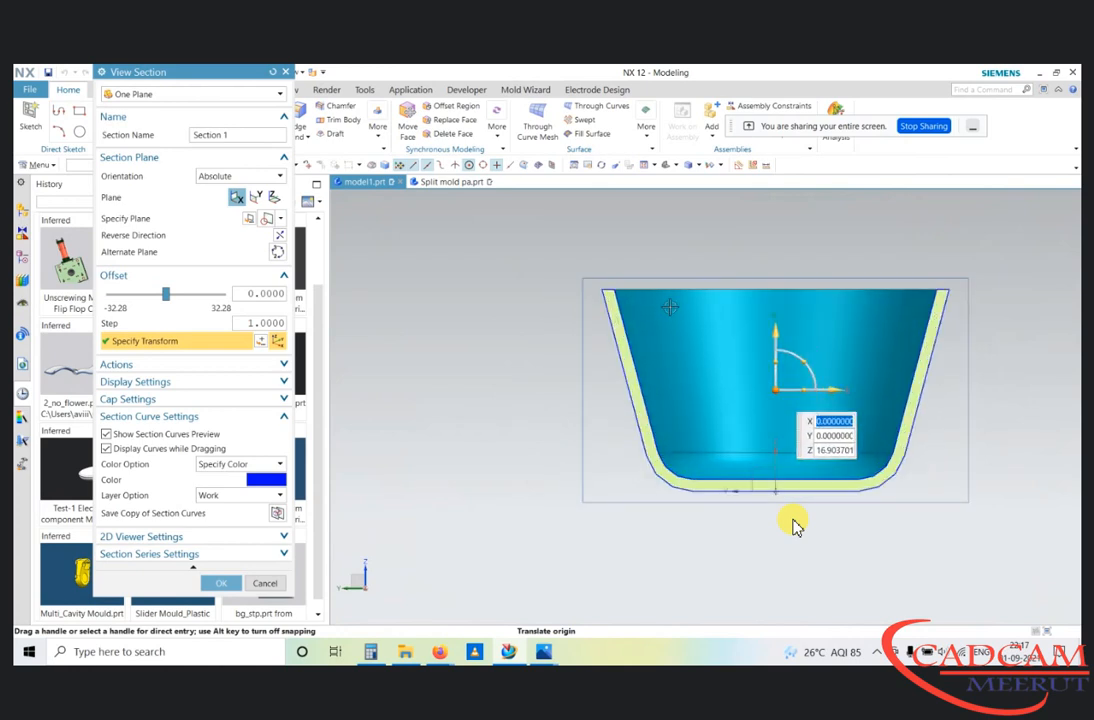
{"action": "mouse_move", "coordinate": [505, 322]}
{"action": "middle_mouse_down"}
{"action": "mouse_move", "coordinate": [547, 335]}
{"action": "mouse_move", "coordinate": [515, 337]}
{"action": "middle_mouse_up"}
{"action": "scroll", "coordinate": [515, 337], "scroll_direction": "down", "scroll_amount": 5}
{"action": "key", "text": "Escape"}
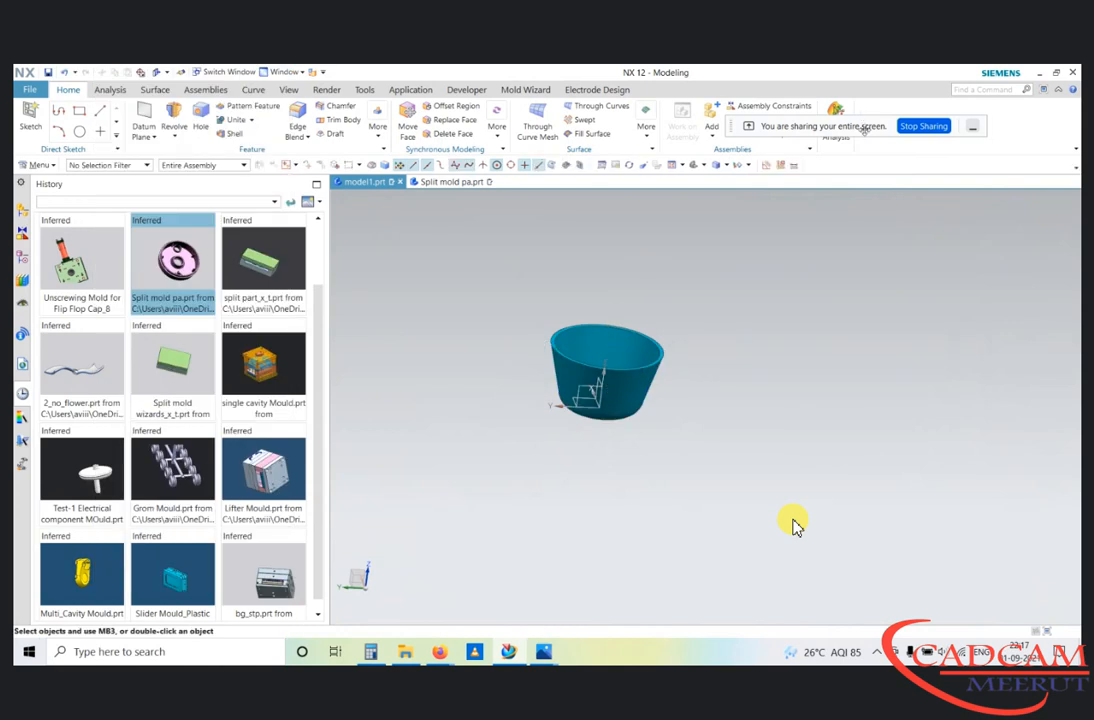
Step: Flip the ZC-axis of the datum coordinate system to point the opposite way
{"action": "left_click_drag", "start_coordinate": [729, 126], "coordinate": [795, 242]}
{"action": "middle_click_drag", "start_coordinate": [583, 374], "coordinate": [615, 380]}
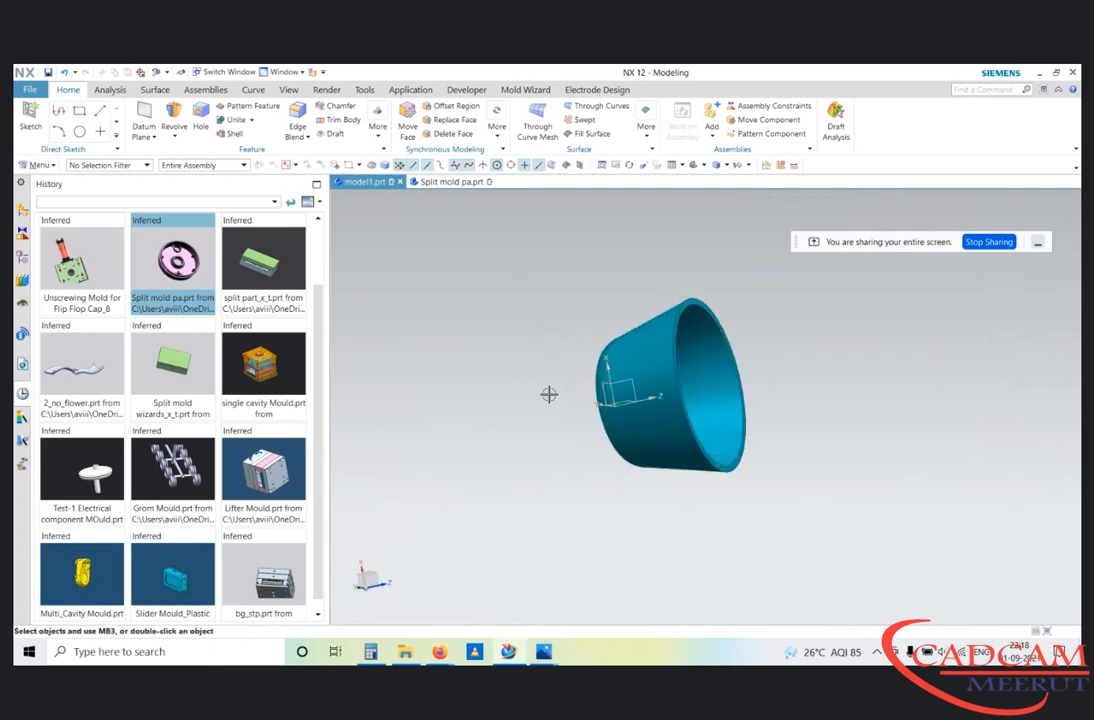
{"action": "double_click", "coordinate": [620, 406]}
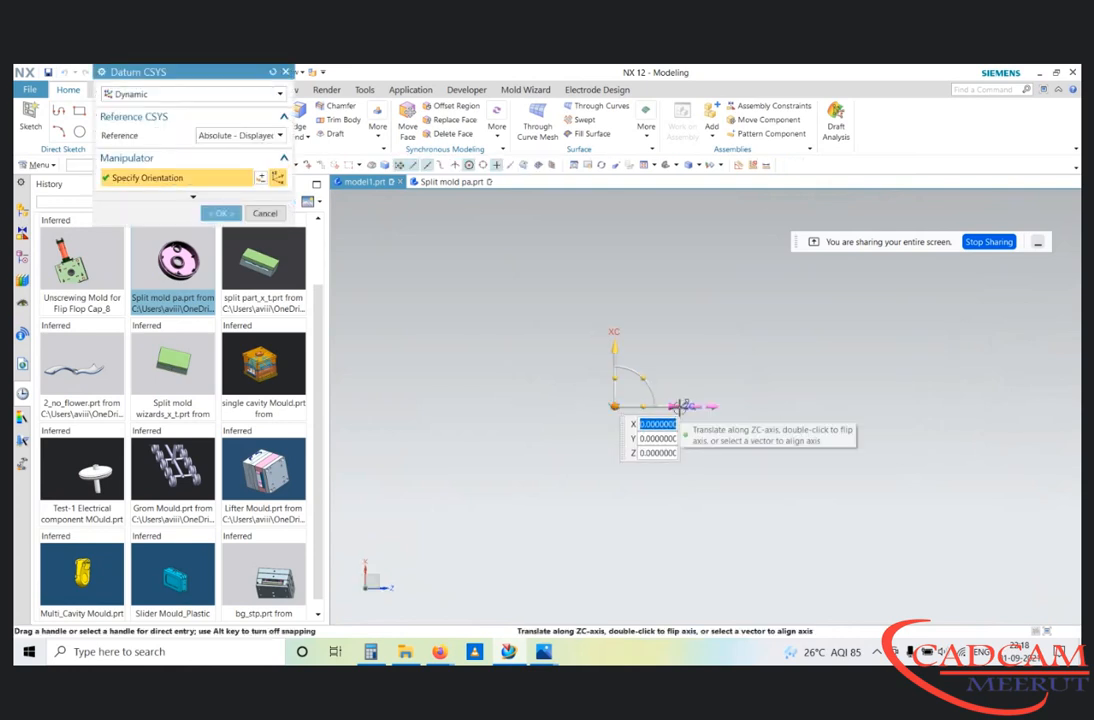
{"action": "double_click", "coordinate": [680, 406]}
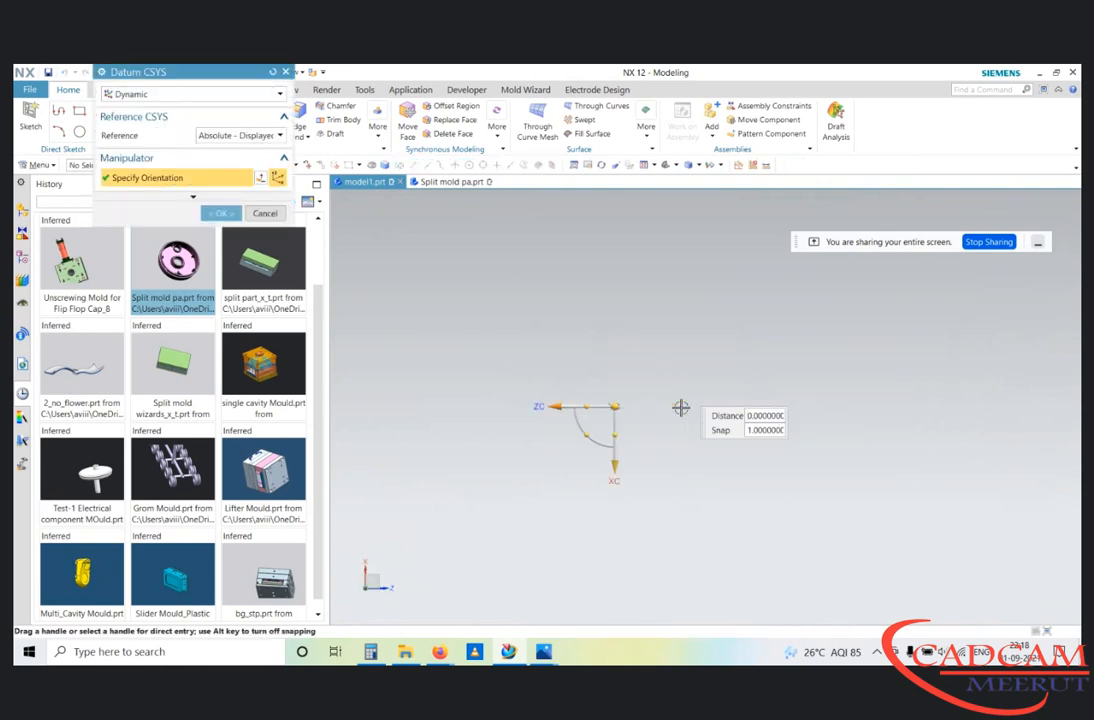
{"action": "left_click", "coordinate": [218, 214]}
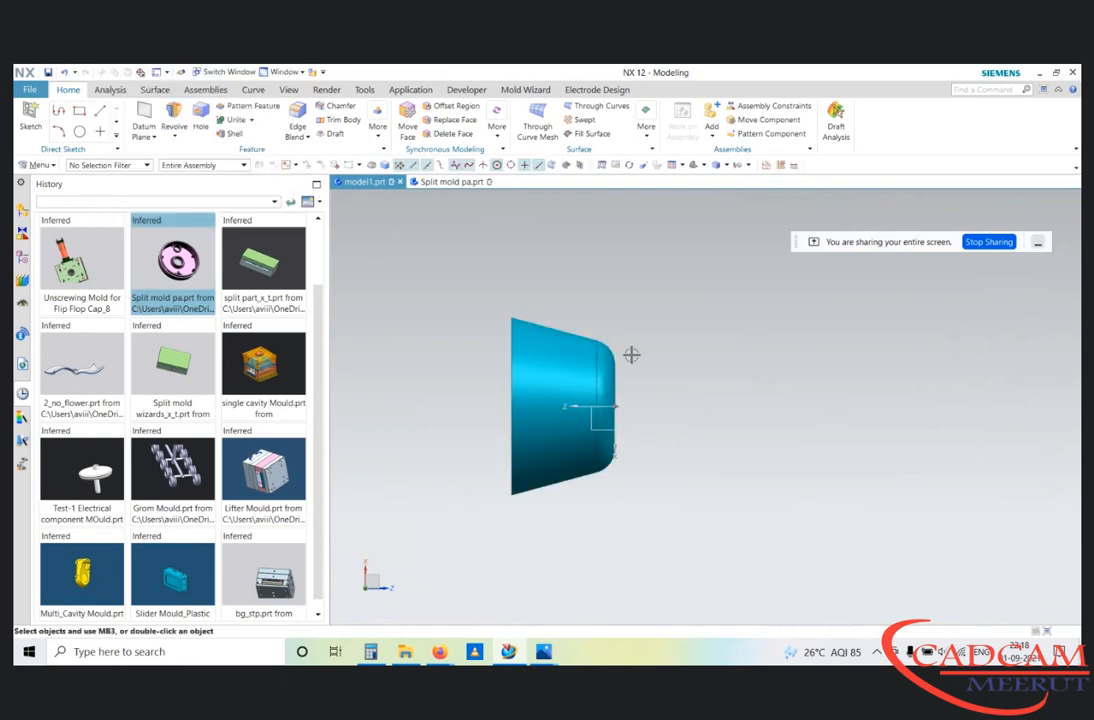
{"action": "middle_click_drag", "start_coordinate": [500, 405], "coordinate": [540, 312]}
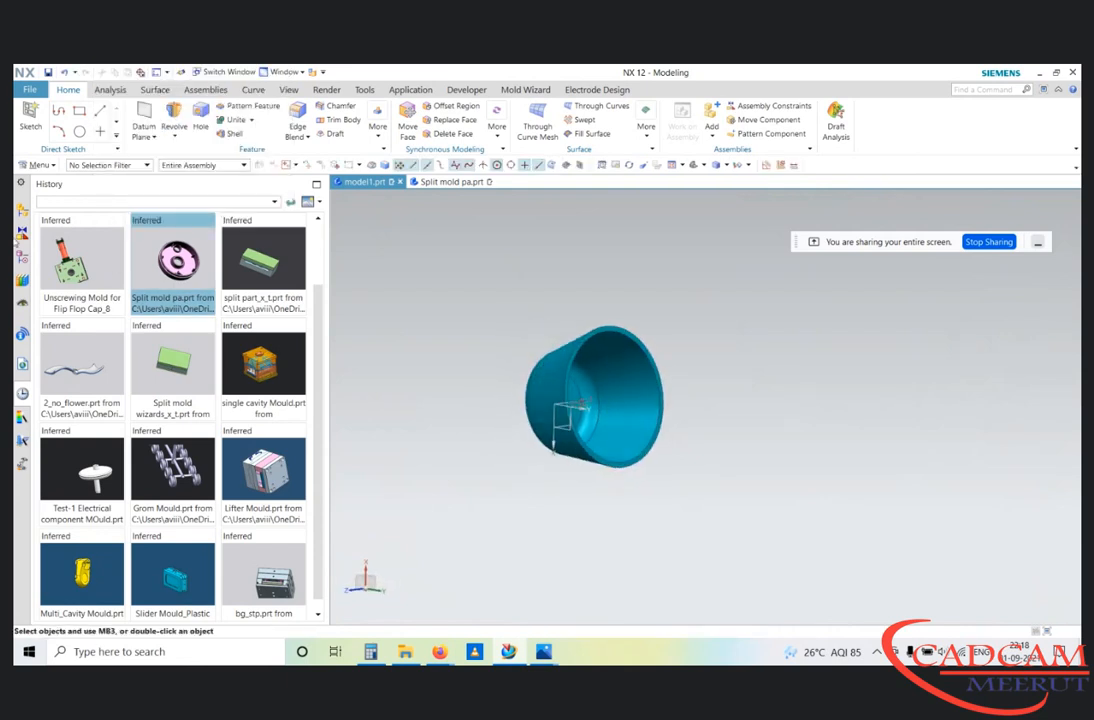
Step: Try to reorder the datum coordinate system after the Shell feature in the model history
{"action": "left_click", "coordinate": [22, 231]}
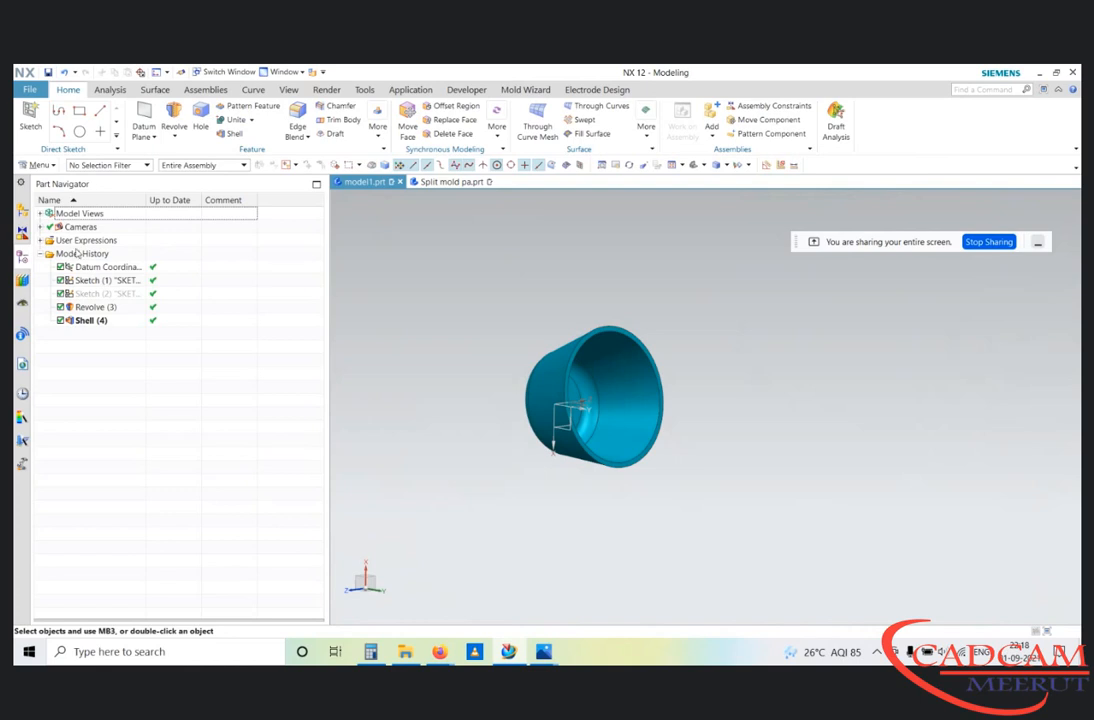
{"action": "left_click_drag", "start_coordinate": [89, 269], "coordinate": [87, 325]}
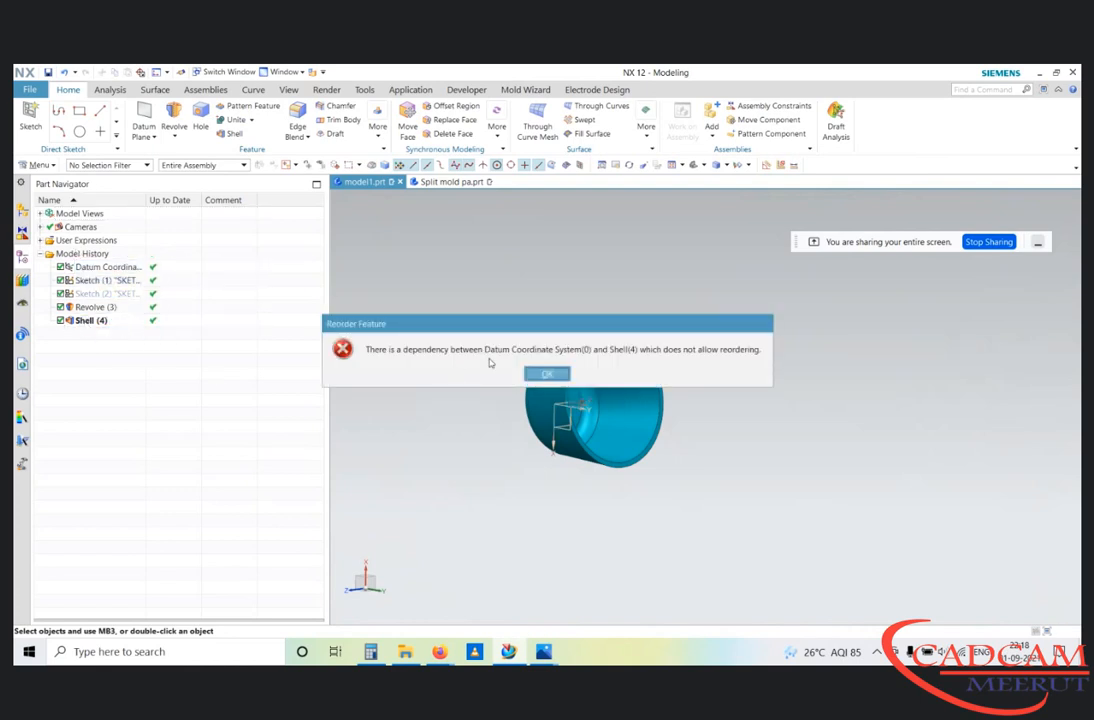
{"action": "left_click", "coordinate": [546, 374]}
Step: Hide the datum coordinate system and show it again
{"action": "left_click", "coordinate": [565, 410]}
{"action": "right_click", "coordinate": [565, 410]}
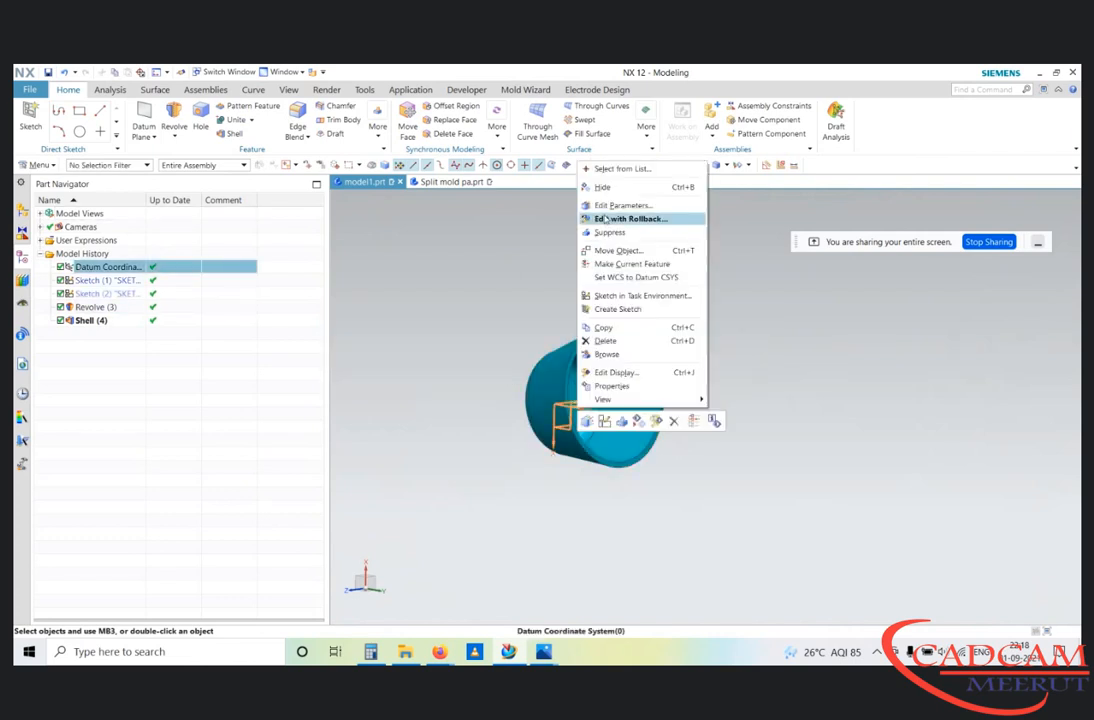
{"action": "left_click", "coordinate": [603, 187]}
{"action": "middle_click_drag", "start_coordinate": [577, 418], "coordinate": [367, 371]}
{"action": "right_click", "coordinate": [99, 269]}
{"action": "left_click", "coordinate": [140, 283]}
{"action": "middle_click_drag", "start_coordinate": [558, 390], "coordinate": [588, 371]}
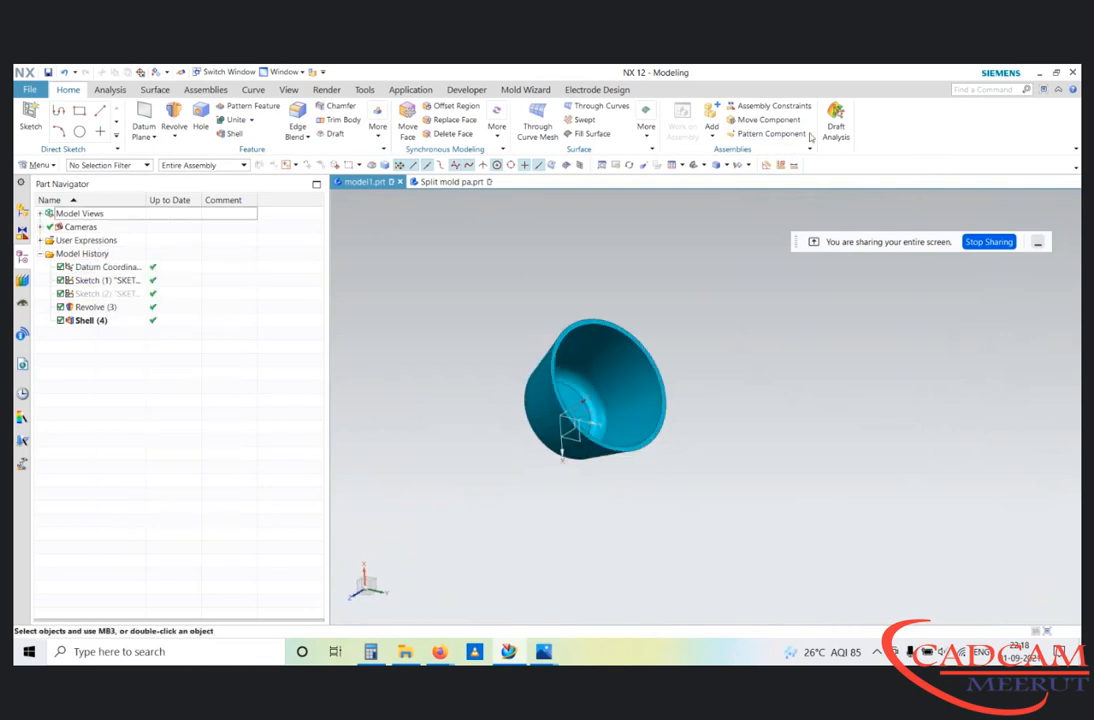
{"action": "left_click", "coordinate": [836, 118]}
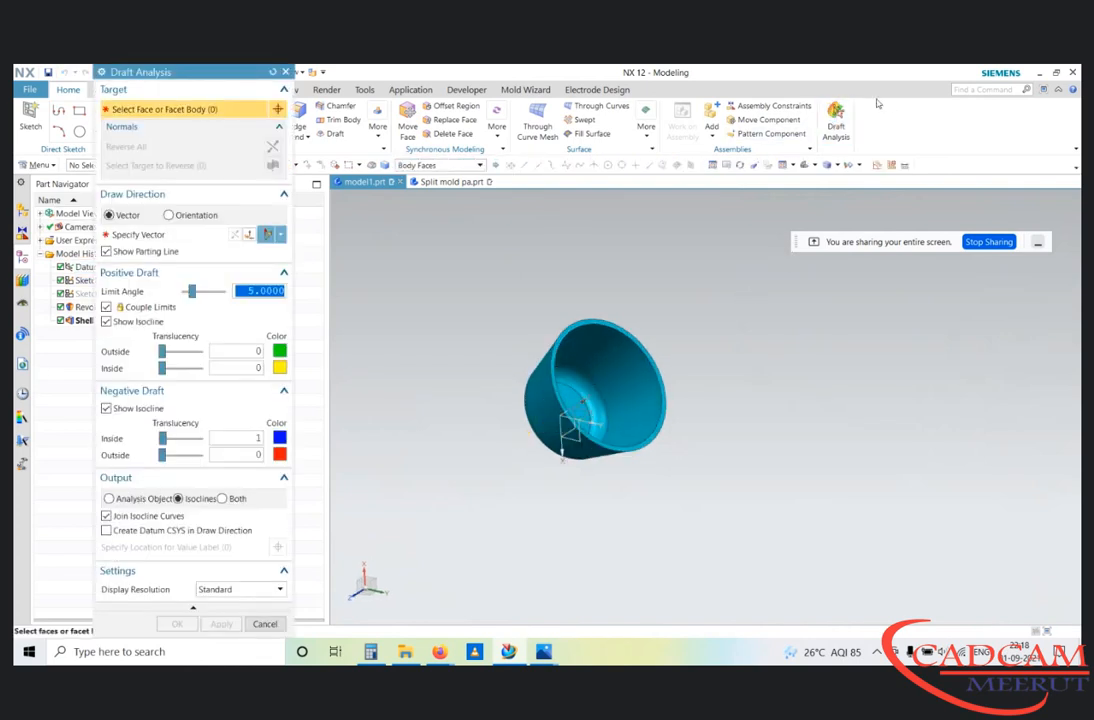
{"action": "middle_click_drag", "start_coordinate": [706, 318], "coordinate": [700, 352]}
{"action": "key", "text": "Escape"}
{"action": "middle_click_drag", "start_coordinate": [654, 400], "coordinate": [612, 374]}
{"action": "scroll", "coordinate": [636, 366], "scroll_direction": "up", "scroll_amount": 5}
{"action": "middle_click_drag", "start_coordinate": [630, 293], "coordinate": [650, 306]}
{"action": "scroll", "coordinate": [627, 344], "scroll_direction": "down", "scroll_amount": 3}
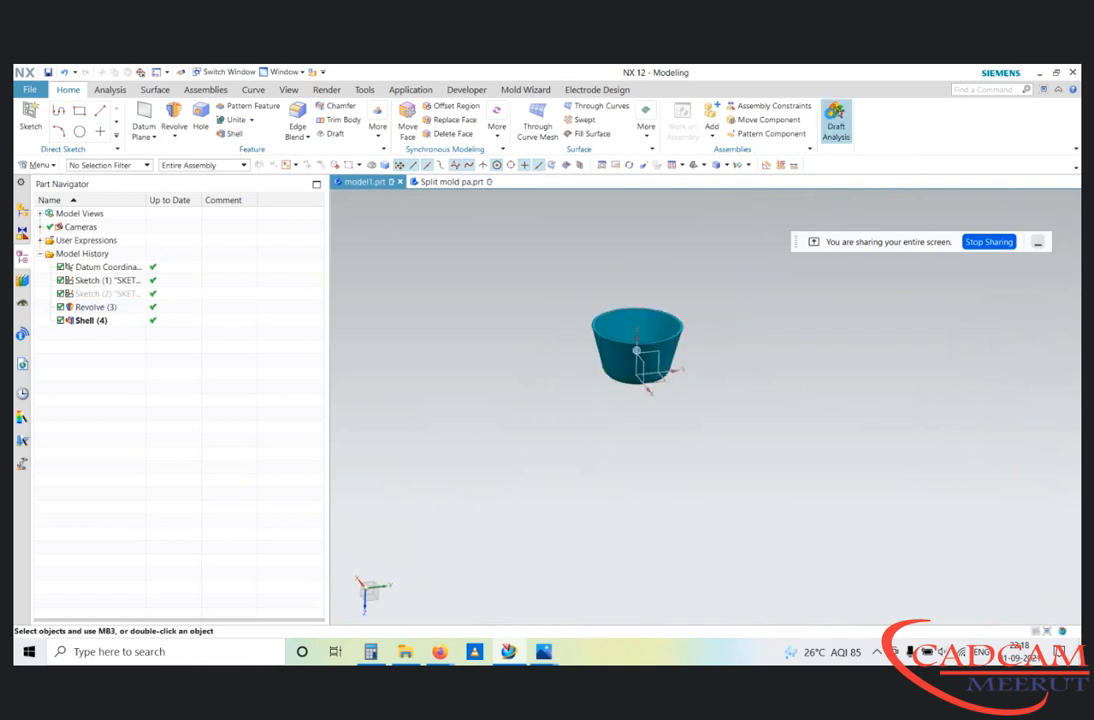
{"action": "key", "text": "F8"}
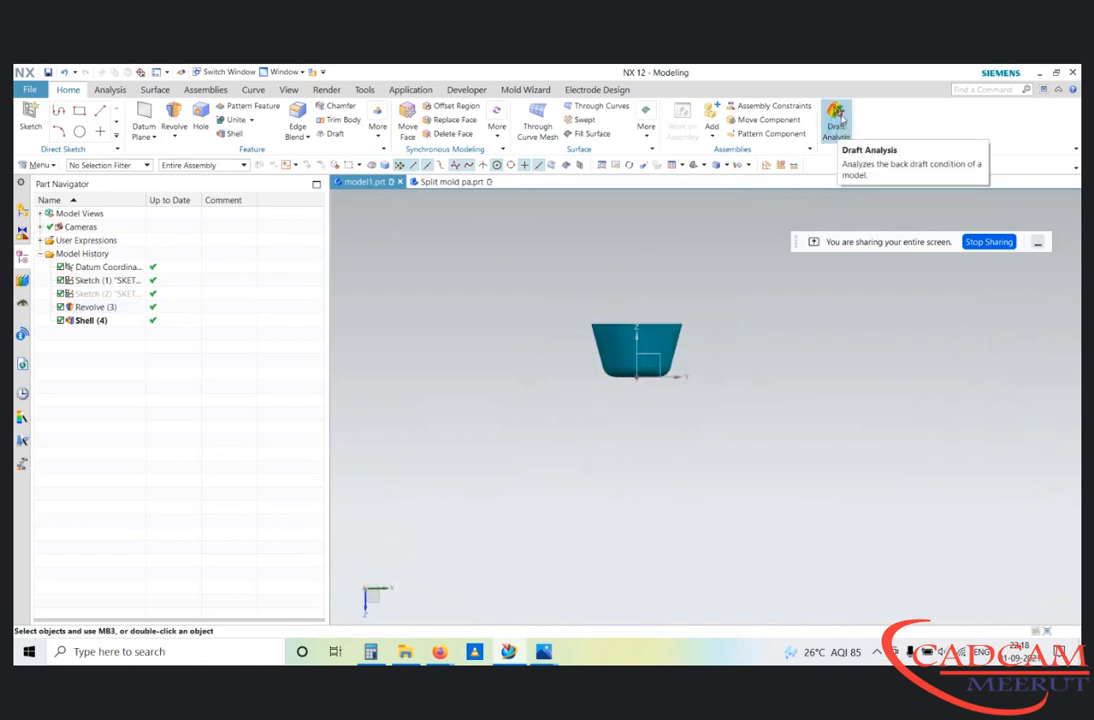
{"action": "left_click", "coordinate": [985, 90]}
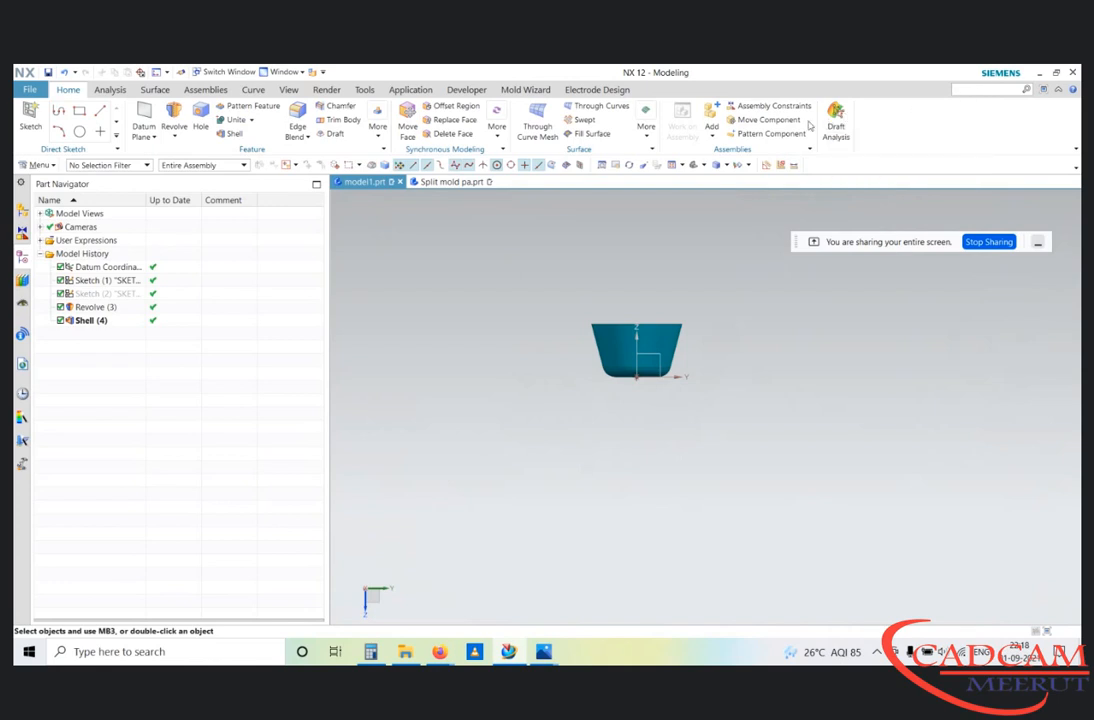
Step: Run a draft analysis on all the cup's faces with the draw direction along its axis, pointing from the rim towards the closed bottom
{"action": "left_click", "coordinate": [38, 165]}
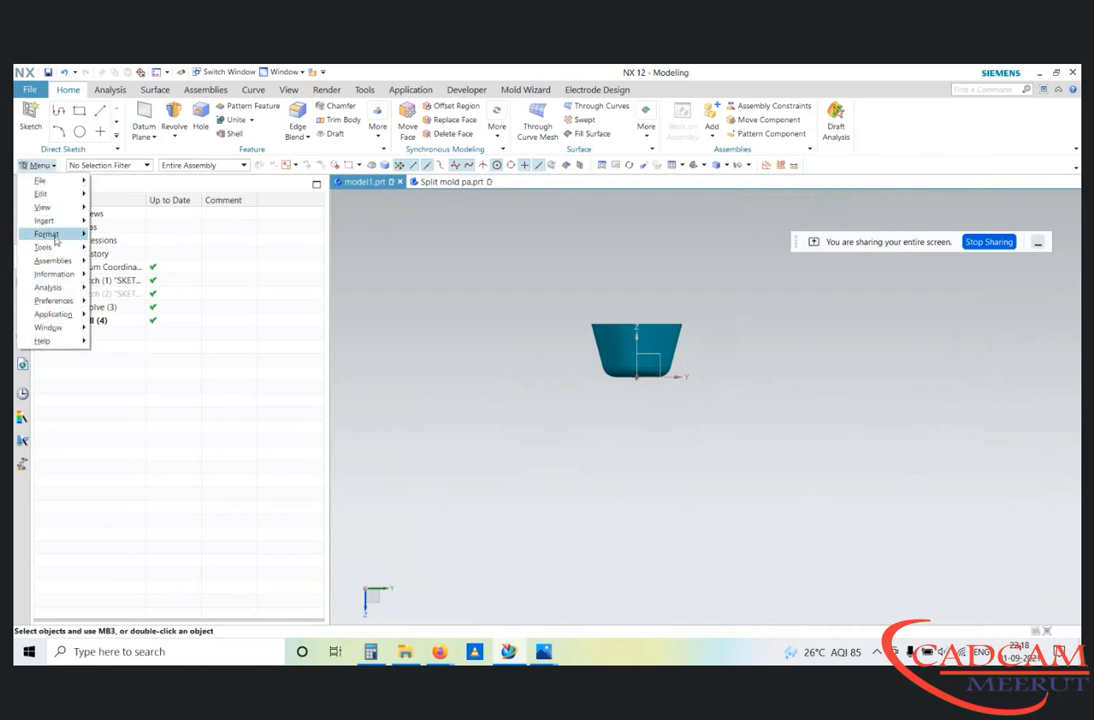
{"action": "mouse_move", "coordinate": [55, 237]}
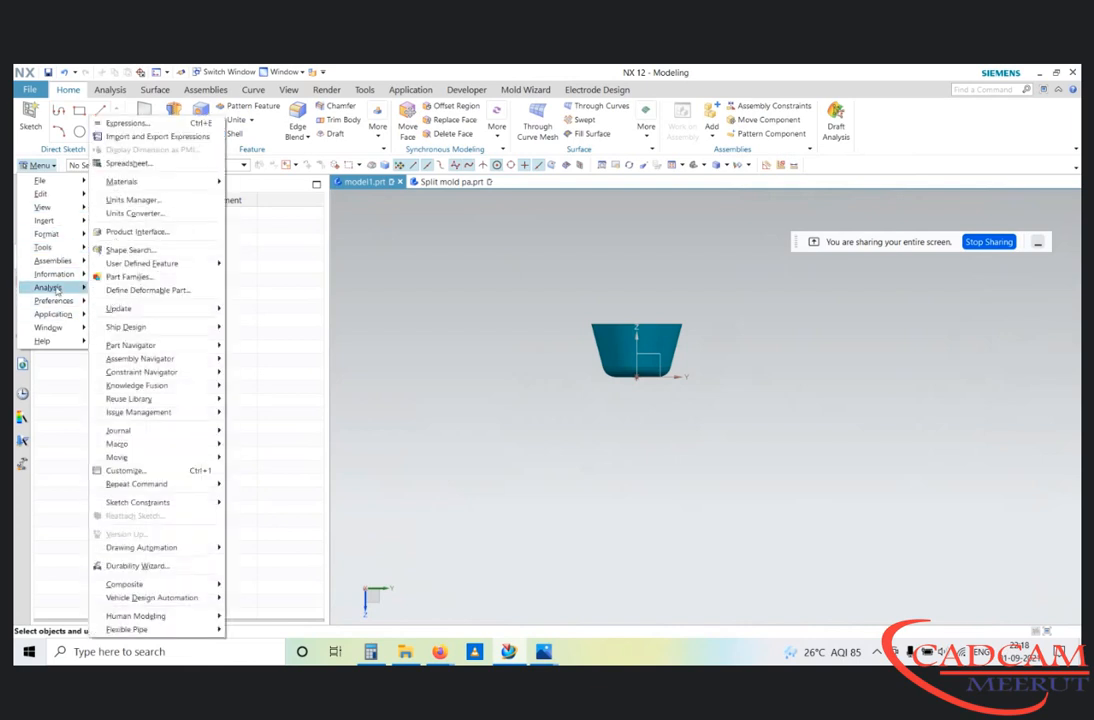
{"action": "mouse_move", "coordinate": [57, 290]}
{"action": "mouse_move", "coordinate": [164, 437]}
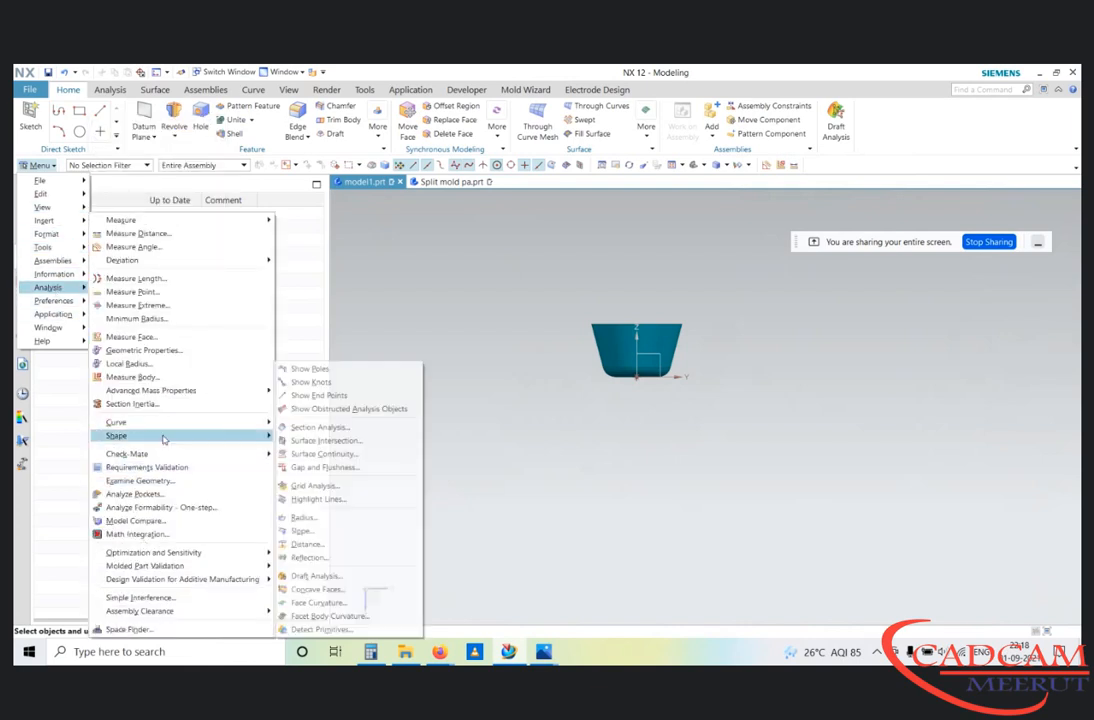
{"action": "left_click", "coordinate": [322, 579]}
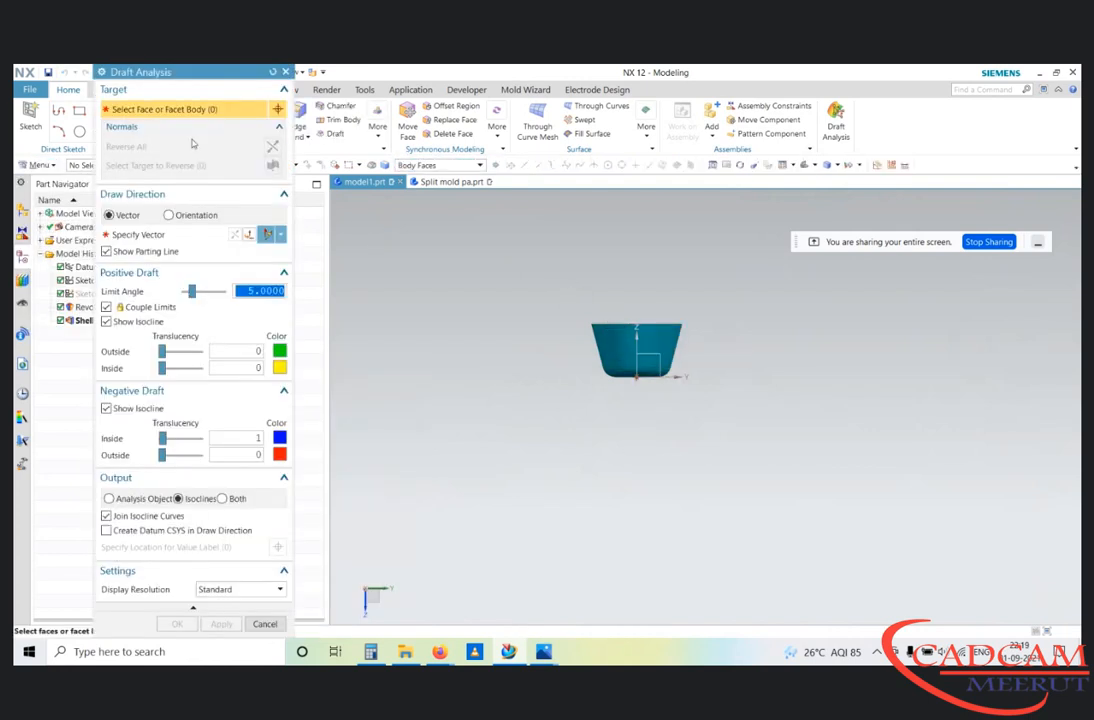
{"action": "left_click", "coordinate": [610, 336]}
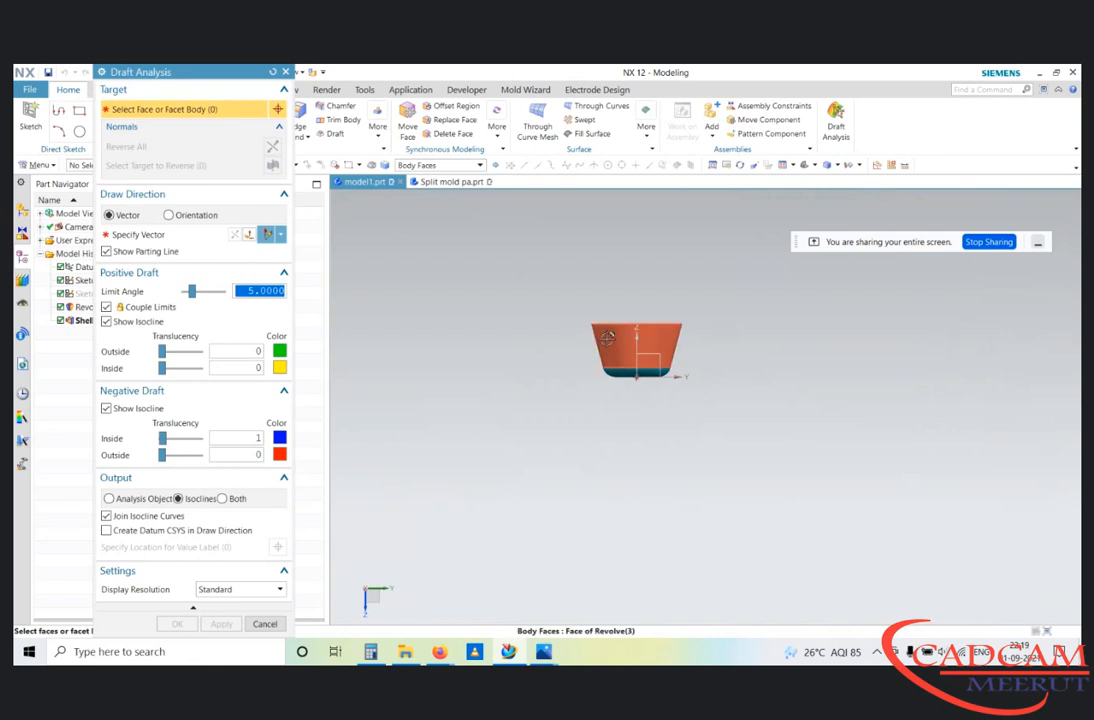
{"action": "middle_click_drag", "start_coordinate": [525, 267], "coordinate": [521, 301]}
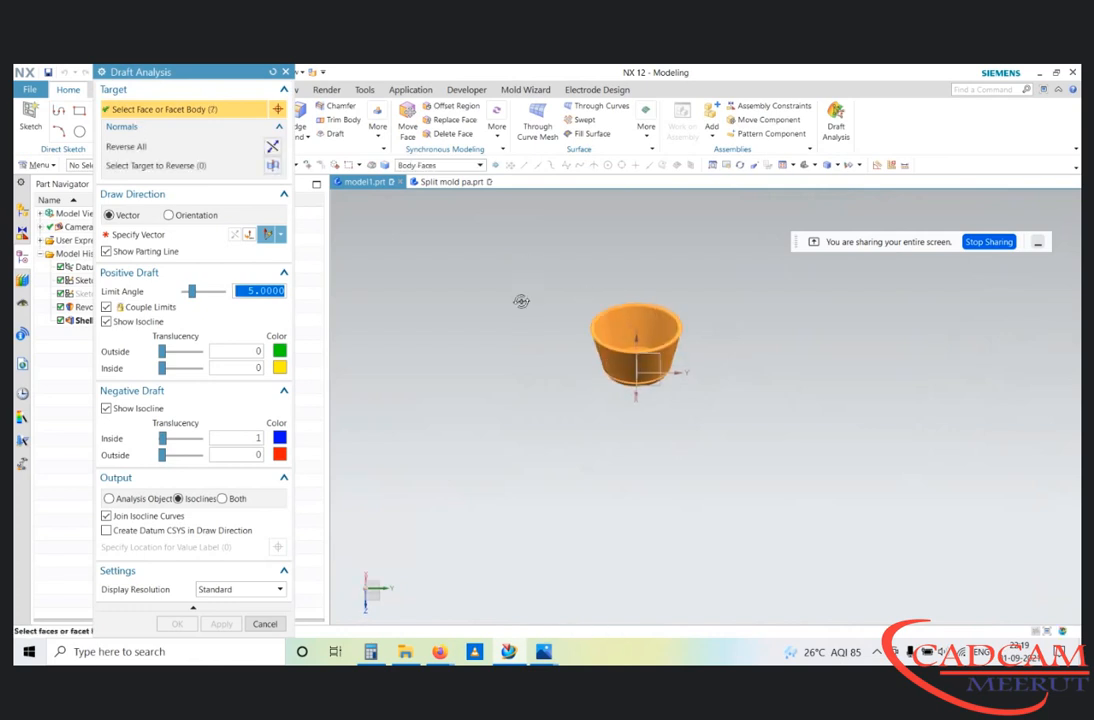
{"action": "left_click", "coordinate": [135, 236]}
{"action": "mouse_move", "coordinate": [610, 396]}
{"action": "middle_mouse_down"}
{"action": "mouse_move", "coordinate": [680, 396]}
{"action": "mouse_move", "coordinate": [640, 361]}
{"action": "mouse_move", "coordinate": [644, 371]}
{"action": "mouse_move", "coordinate": [617, 388]}
{"action": "middle_mouse_up"}
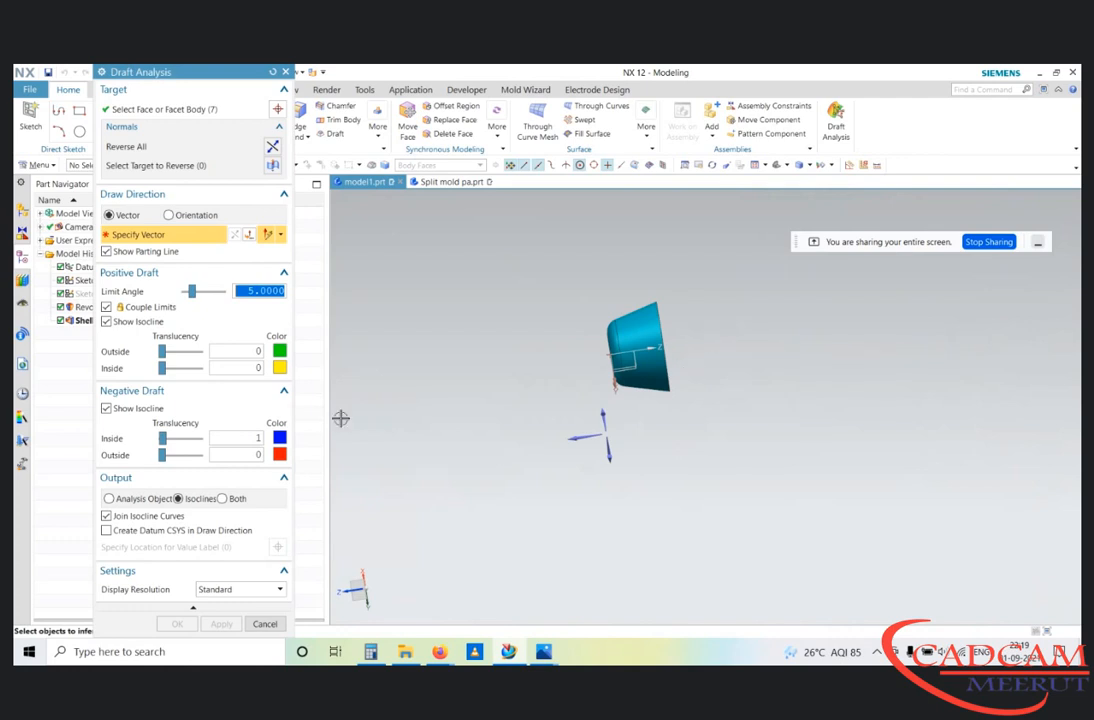
{"action": "left_click", "coordinate": [573, 442]}
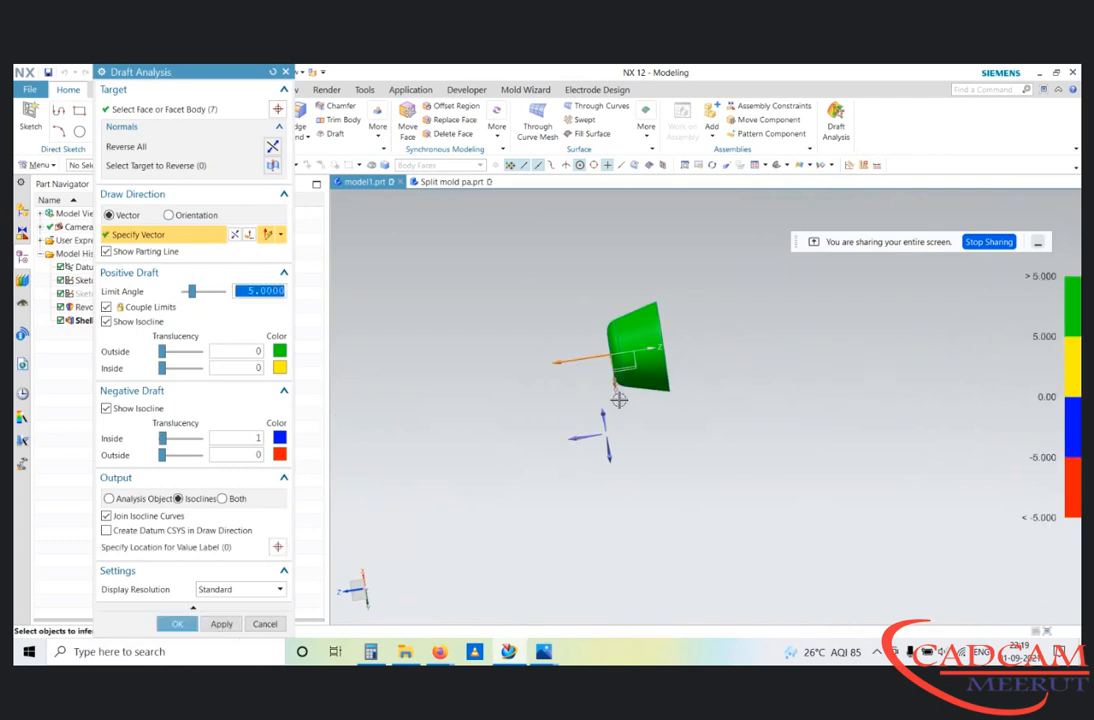
Step: Examine the draft colours on the cup's outer wall, rim, inner wall and inside bottom, and close the analysis
{"action": "scroll", "coordinate": [684, 410], "scroll_direction": "down", "scroll_amount": 2}
{"action": "middle_click_drag", "start_coordinate": [592, 381], "coordinate": [520, 330]}
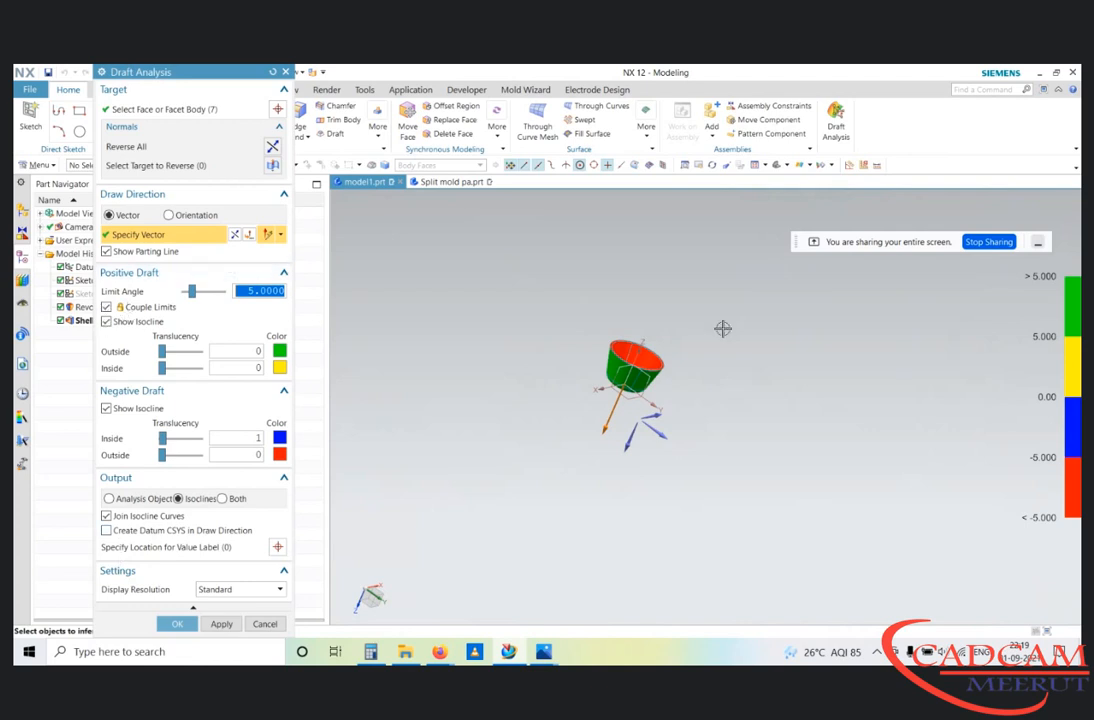
{"action": "scroll", "coordinate": [720, 325], "scroll_direction": "up", "scroll_amount": 5}
{"action": "mouse_move", "coordinate": [683, 321]}
{"action": "middle_mouse_down"}
{"action": "mouse_move", "coordinate": [555, 294]}
{"action": "mouse_move", "coordinate": [580, 288]}
{"action": "mouse_move", "coordinate": [686, 344]}
{"action": "mouse_move", "coordinate": [663, 290]}
{"action": "mouse_move", "coordinate": [700, 310]}
{"action": "middle_mouse_up"}
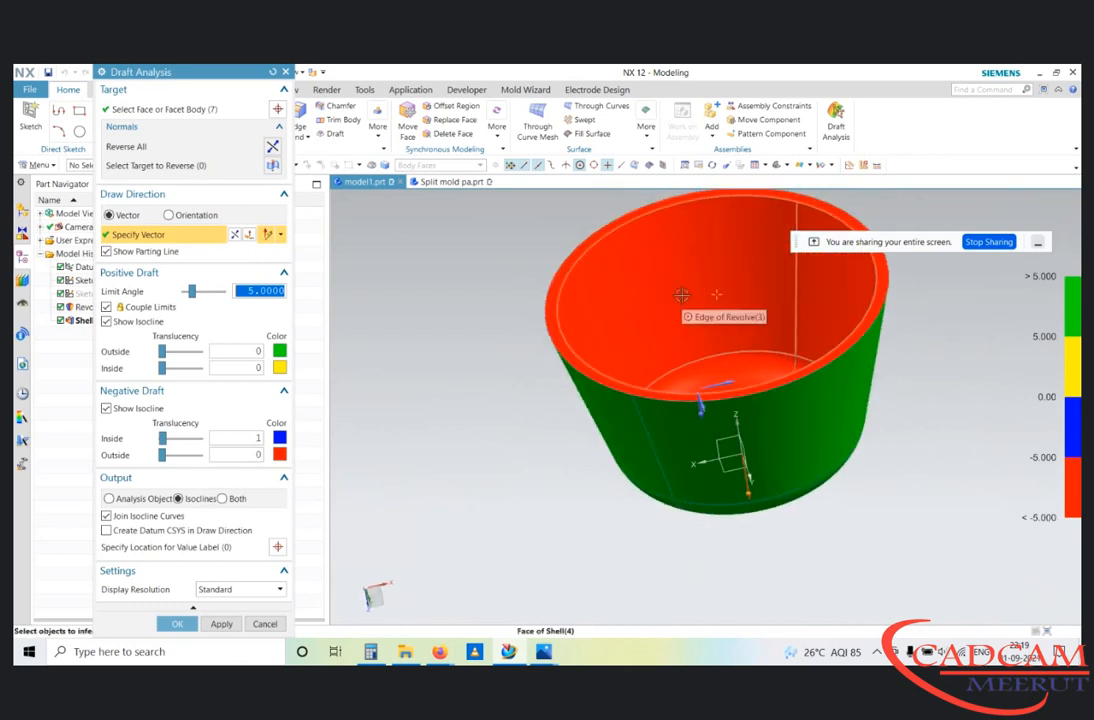
{"action": "scroll", "coordinate": [1004, 466], "scroll_direction": "down", "scroll_amount": 2}
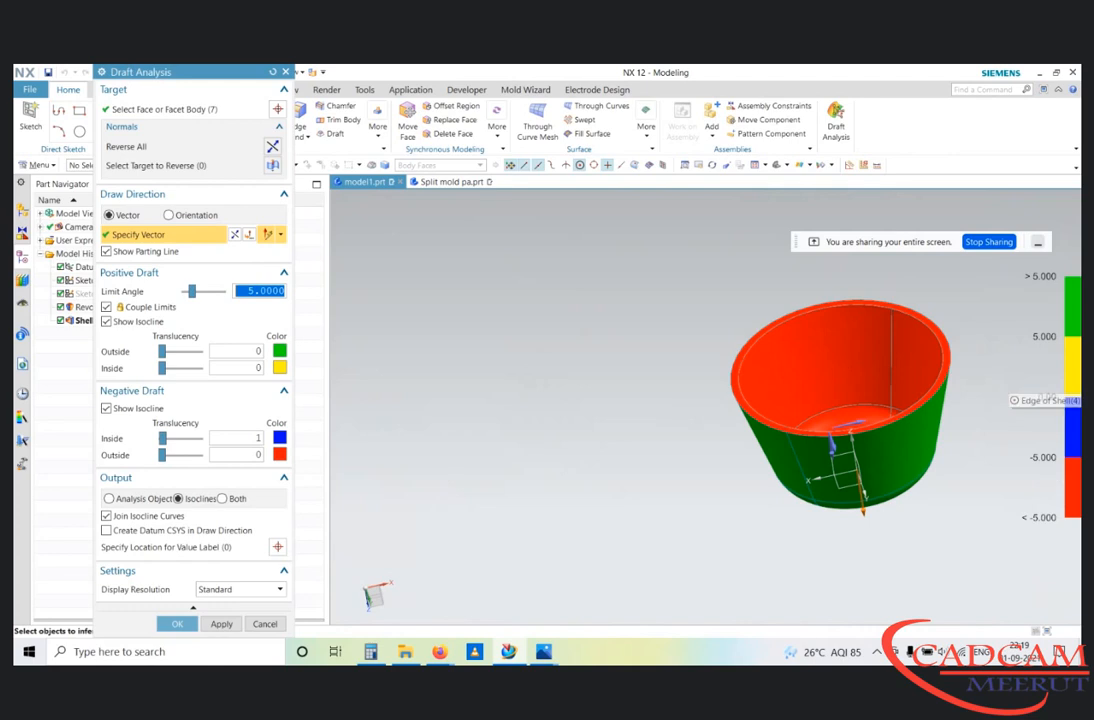
{"action": "mouse_move", "coordinate": [719, 497]}
{"action": "middle_mouse_down"}
{"action": "mouse_move", "coordinate": [755, 430]}
{"action": "mouse_move", "coordinate": [735, 491]}
{"action": "middle_mouse_up"}
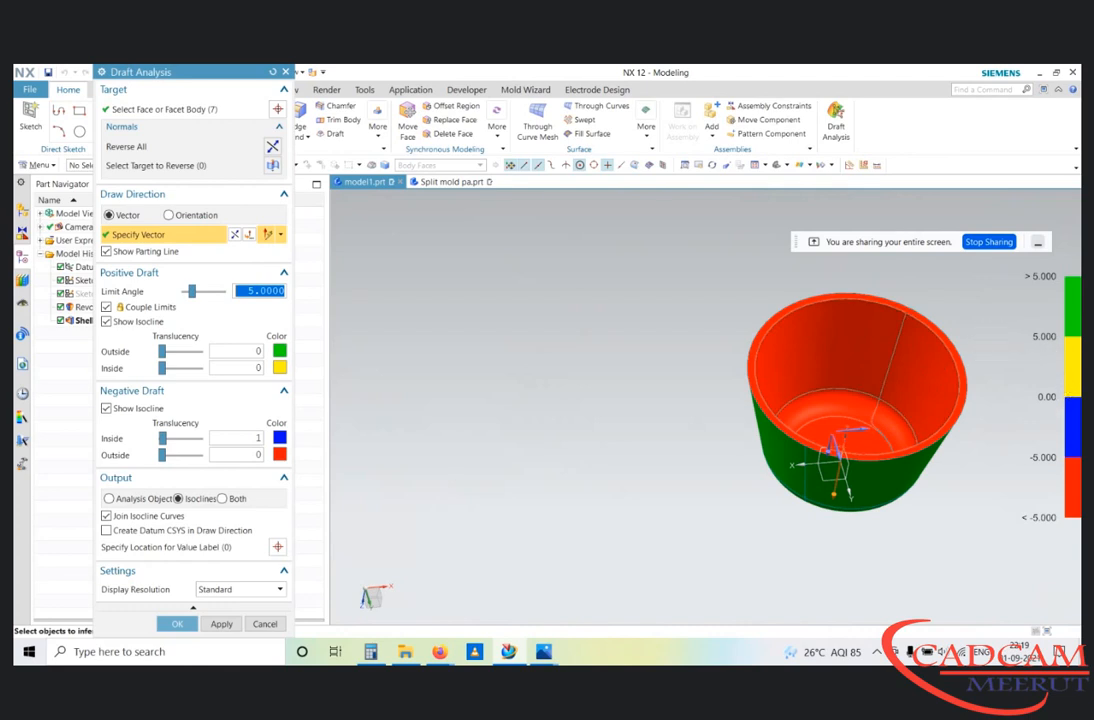
{"action": "scroll", "coordinate": [1003, 364], "scroll_direction": "up", "scroll_amount": 4}
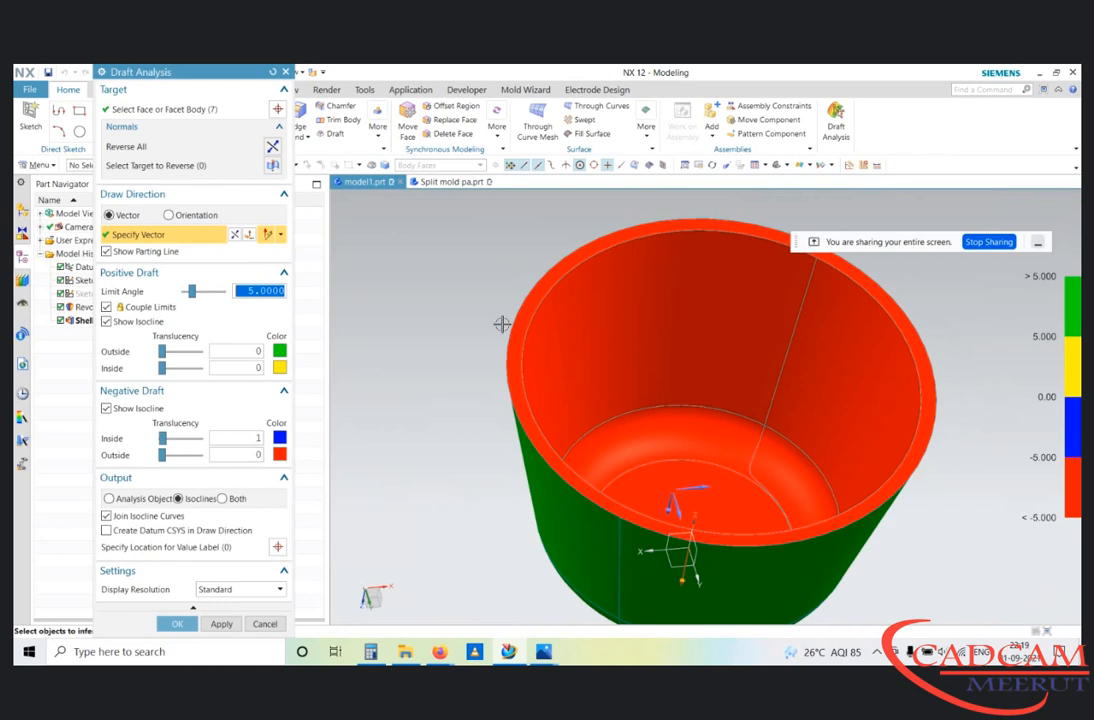
{"action": "middle_click_drag", "start_coordinate": [570, 370], "coordinate": [628, 286]}
{"action": "scroll", "coordinate": [608, 361], "scroll_direction": "up", "scroll_amount": 1}
{"action": "scroll", "coordinate": [608, 361], "scroll_direction": "down", "scroll_amount": 3}
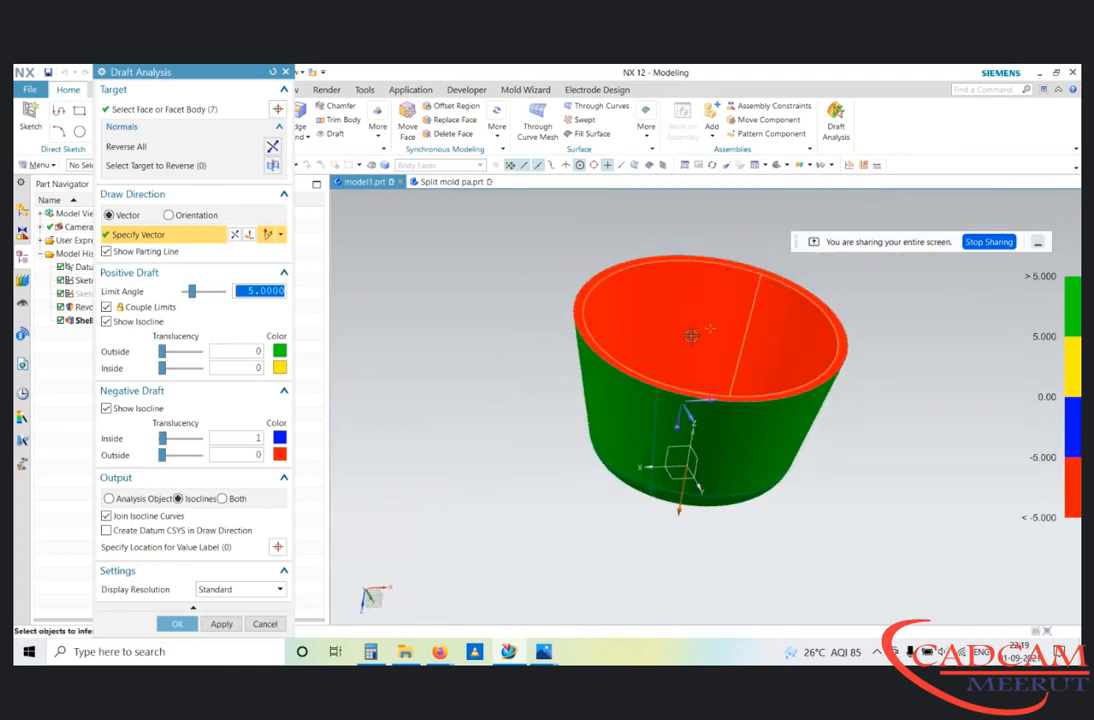
{"action": "middle_click_drag", "start_coordinate": [550, 374], "coordinate": [632, 381]}
{"action": "key", "text": "Escape"}
{"action": "scroll", "coordinate": [632, 381], "scroll_direction": "down", "scroll_amount": 5}
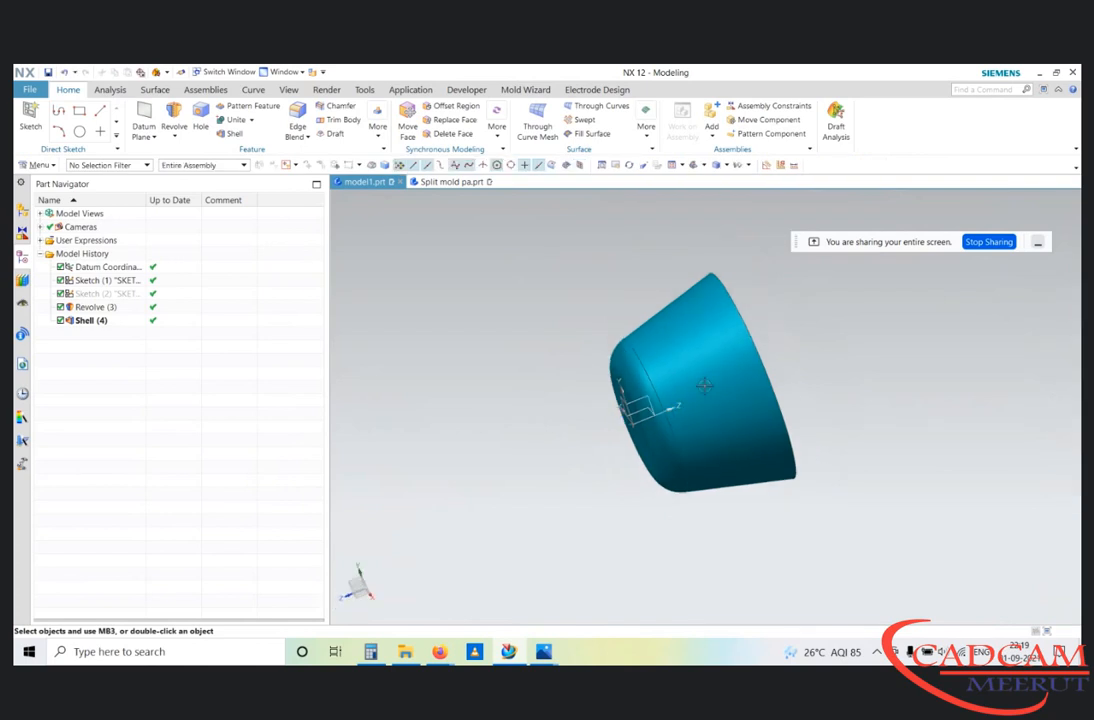
{"action": "scroll", "coordinate": [740, 317], "scroll_direction": "up", "scroll_amount": 5}
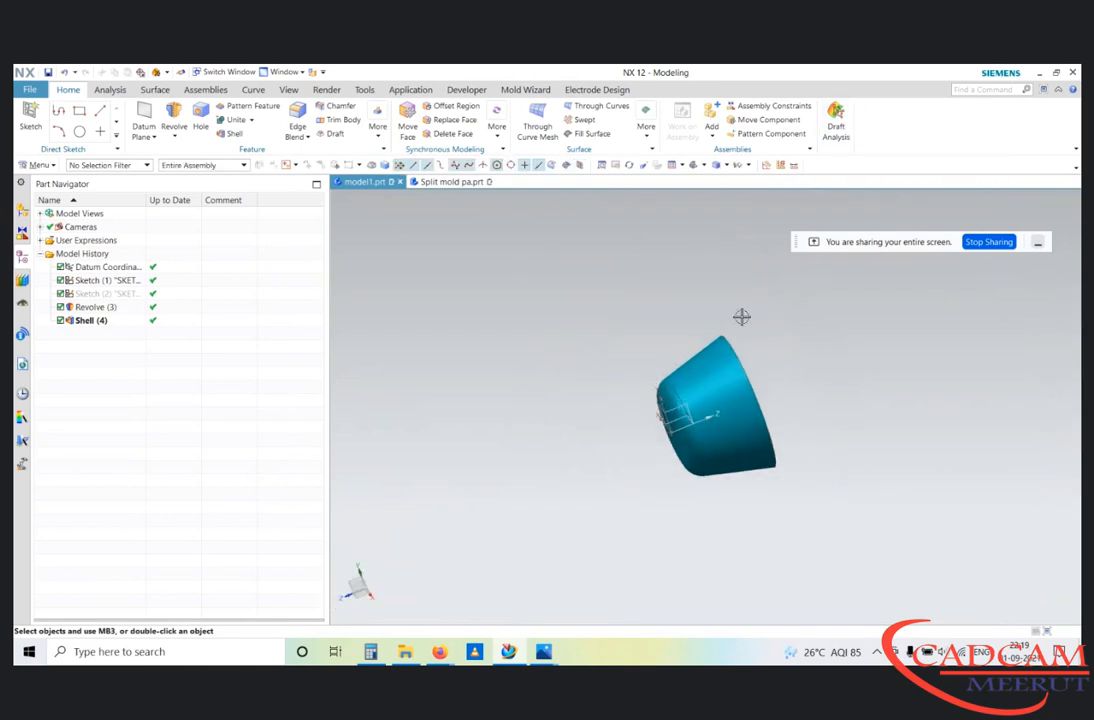
{"action": "middle_click_drag", "start_coordinate": [740, 361], "coordinate": [674, 368]}
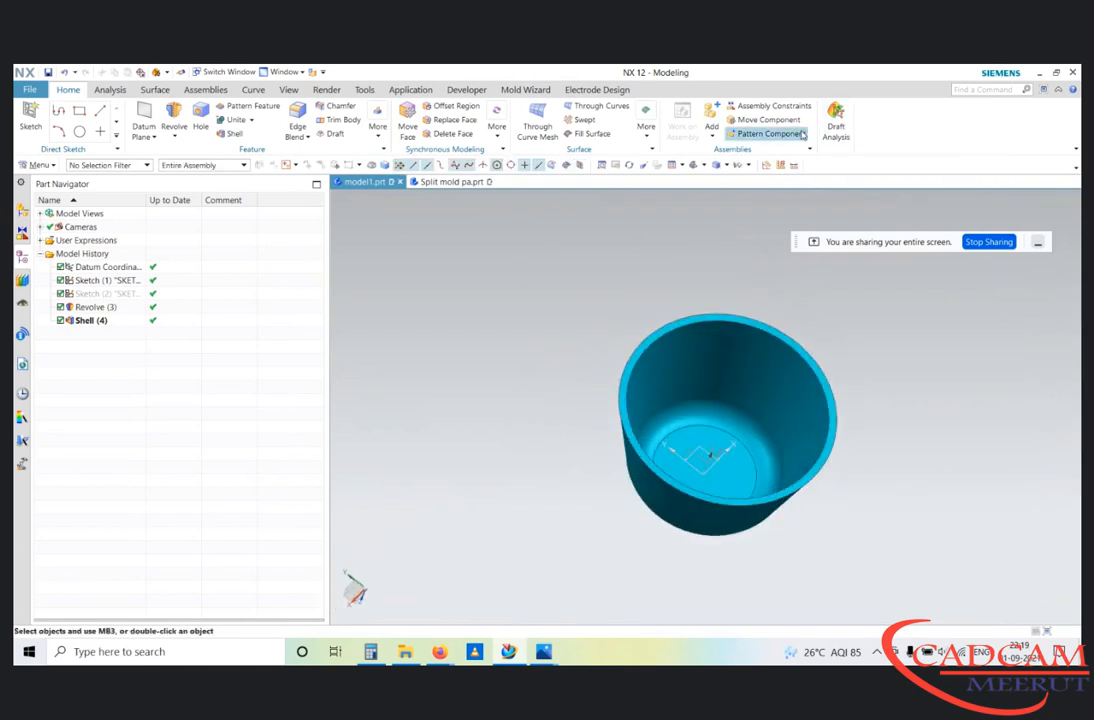
{"action": "left_click", "coordinate": [30, 115]}
{"action": "scroll", "coordinate": [686, 315], "scroll_direction": "up", "scroll_amount": 3}
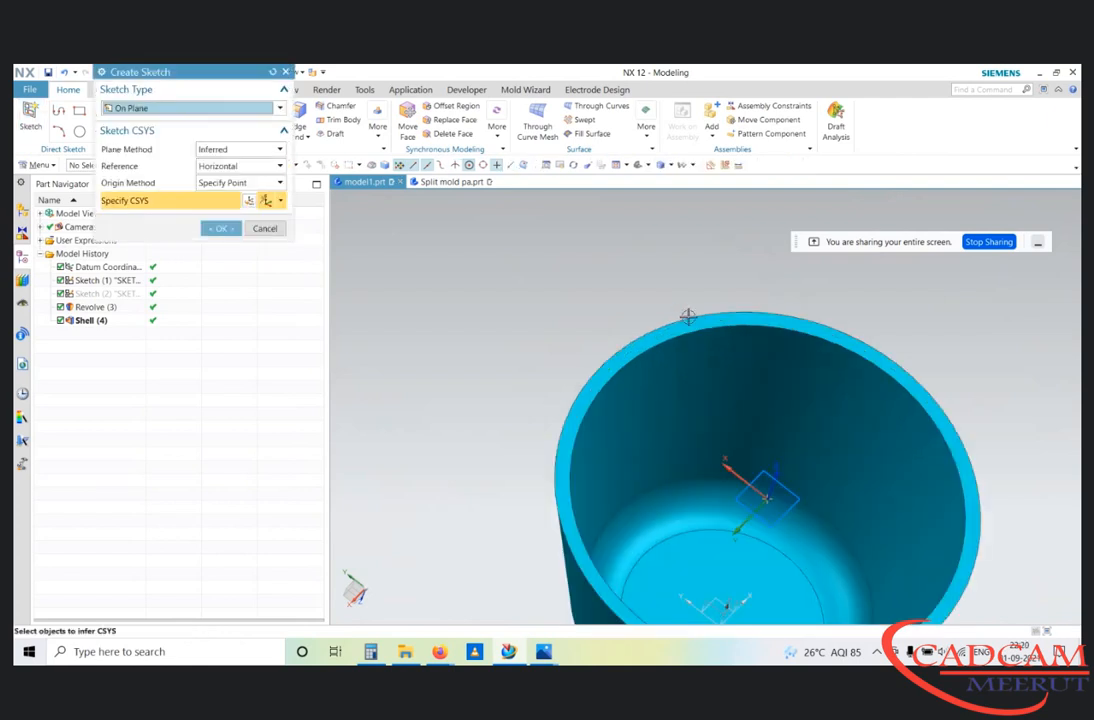
{"action": "left_click", "coordinate": [703, 320]}
{"action": "scroll", "coordinate": [533, 390], "scroll_direction": "down", "scroll_amount": 6}
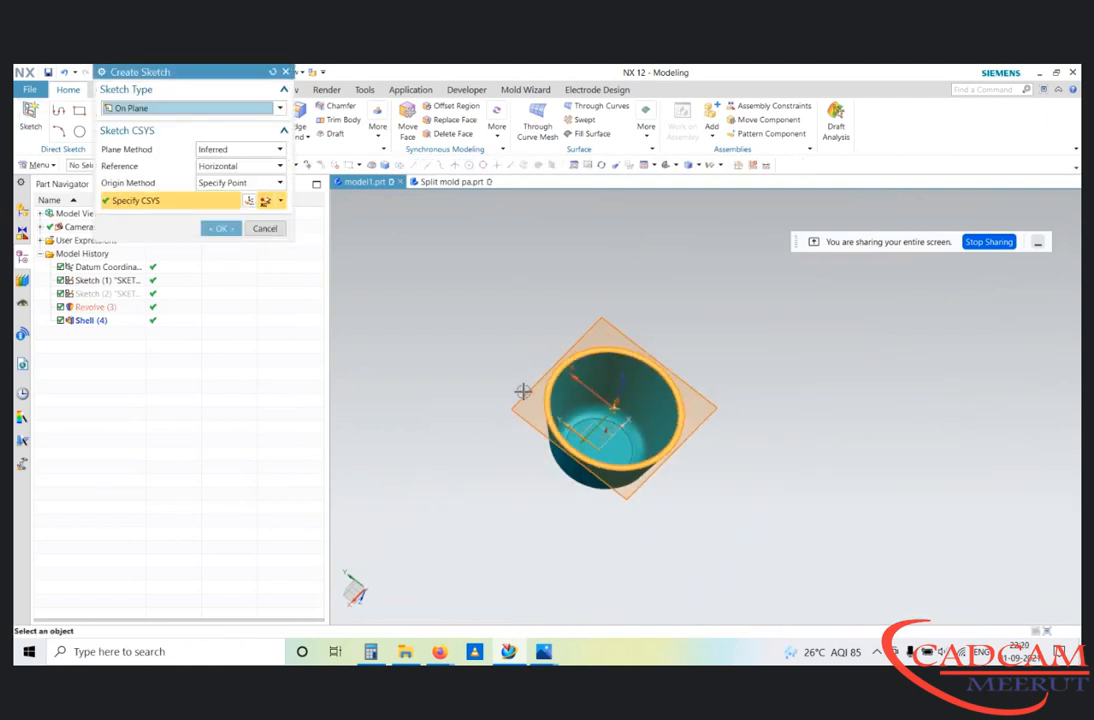
{"action": "middle_click", "coordinate": [398, 228]}
{"action": "scroll", "coordinate": [562, 433], "scroll_direction": "up", "scroll_amount": 3}
{"action": "mouse_move", "coordinate": [562, 433]}
{"action": "middle_mouse_down"}
{"action": "mouse_move", "coordinate": [540, 408]}
{"action": "mouse_move", "coordinate": [625, 332]}
{"action": "mouse_move", "coordinate": [535, 383]}
{"action": "mouse_move", "coordinate": [550, 440]}
{"action": "middle_mouse_up"}
{"action": "scroll", "coordinate": [497, 250], "scroll_direction": "up", "scroll_amount": 4}
{"action": "scroll", "coordinate": [497, 250], "scroll_direction": "down", "scroll_amount": 4}
{"action": "middle_click_drag", "start_coordinate": [760, 420], "coordinate": [828, 352]}
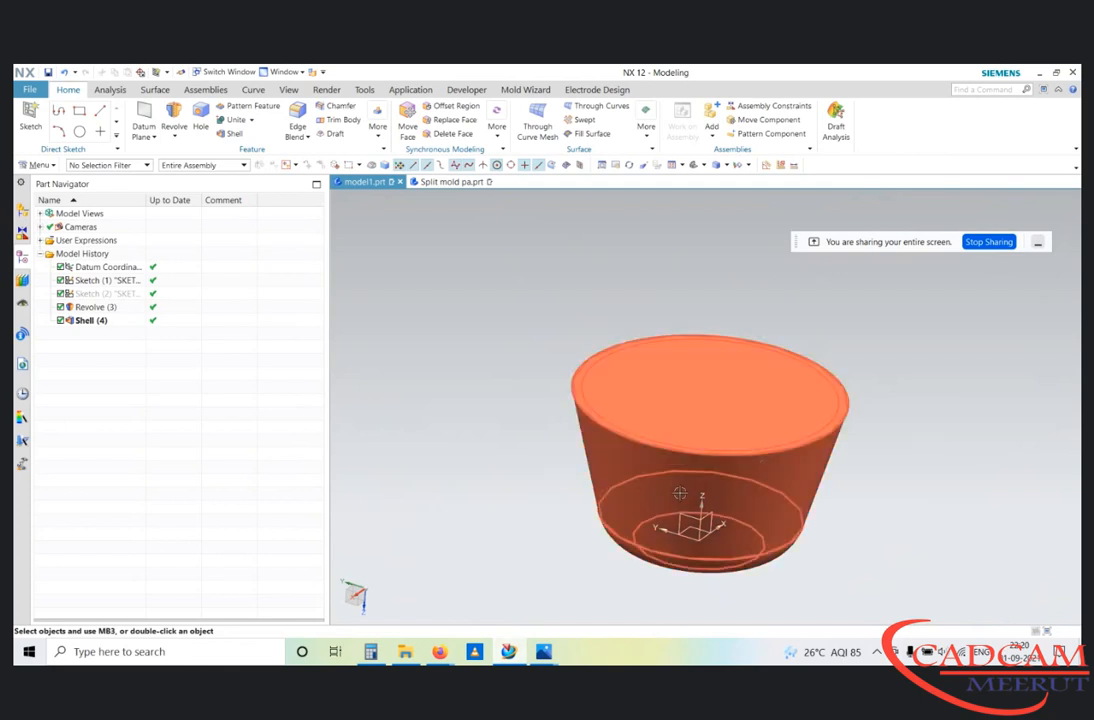
Step: Create a ribbon surface from the cup's outer rim edge with a 50 mm offset distance and 0° angle
{"action": "left_click", "coordinate": [155, 90]}
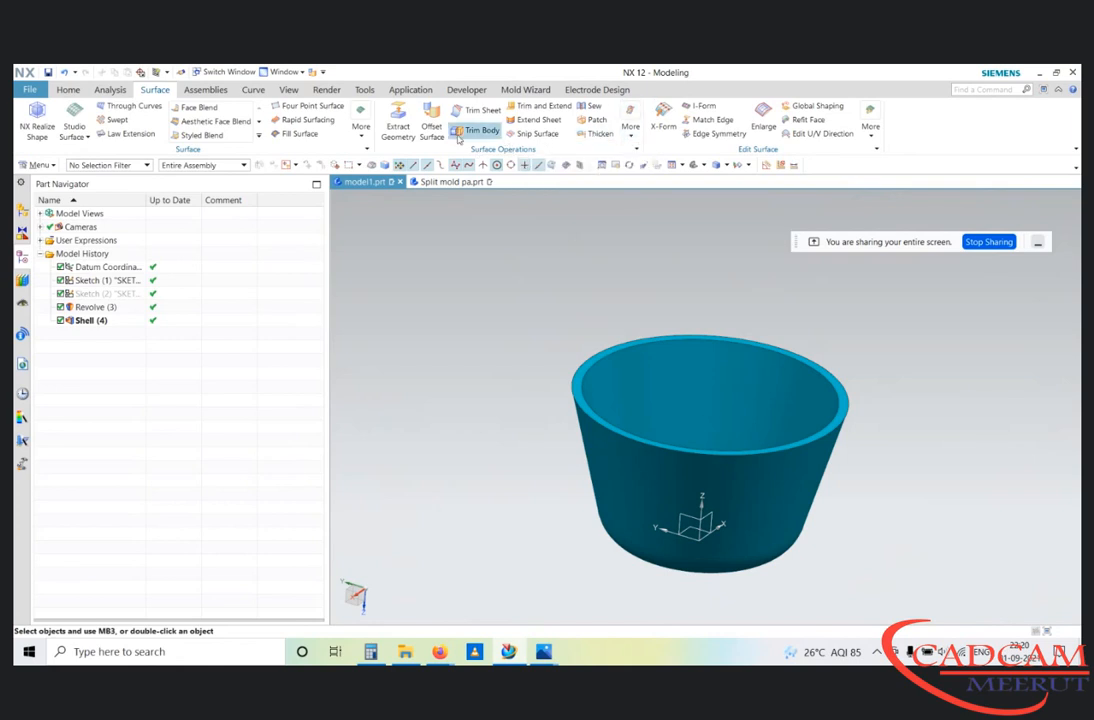
{"action": "left_click", "coordinate": [630, 133]}
{"action": "left_click", "coordinate": [365, 142]}
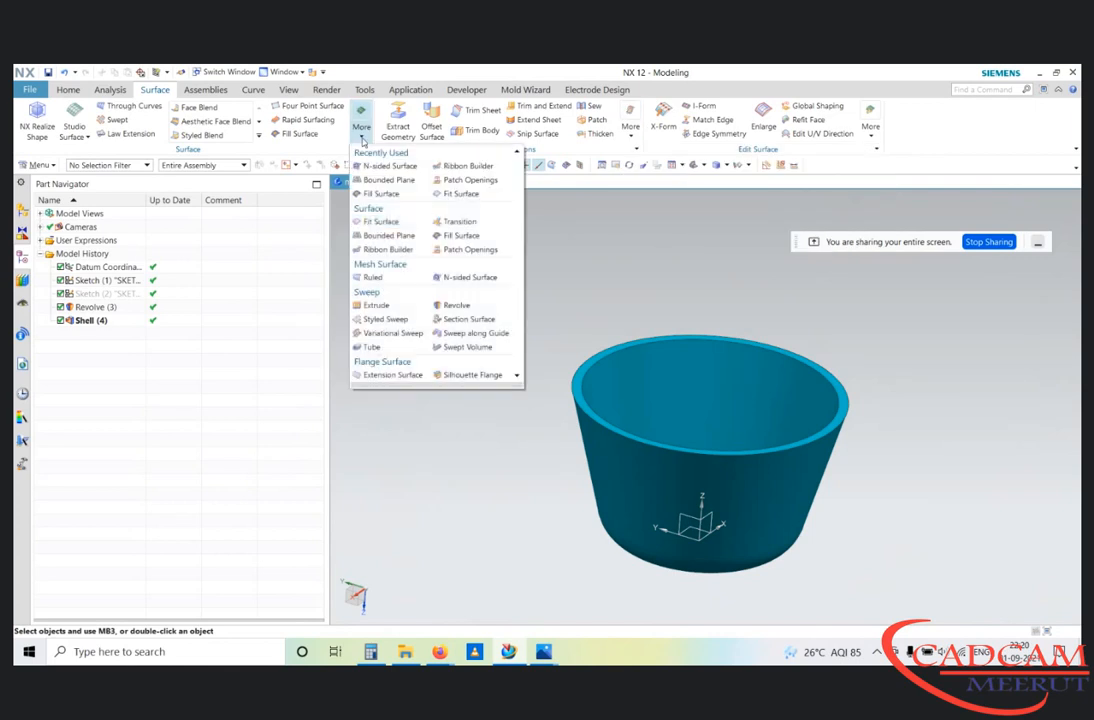
{"action": "left_click", "coordinate": [386, 249]}
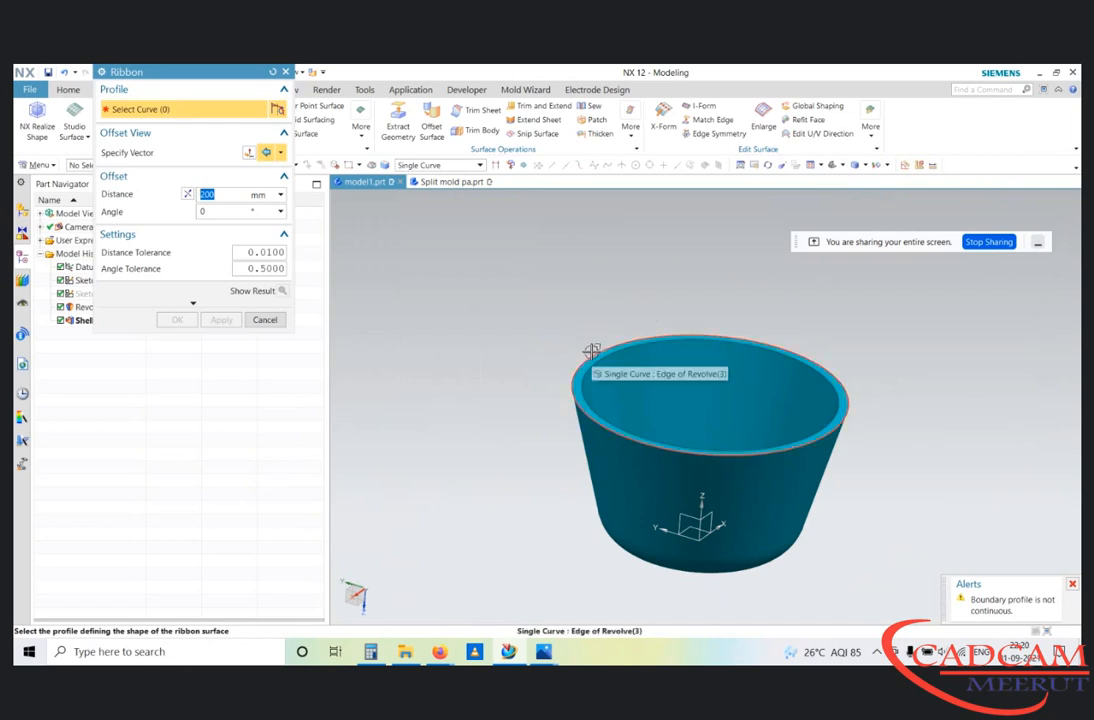
{"action": "key", "text": "Return"}
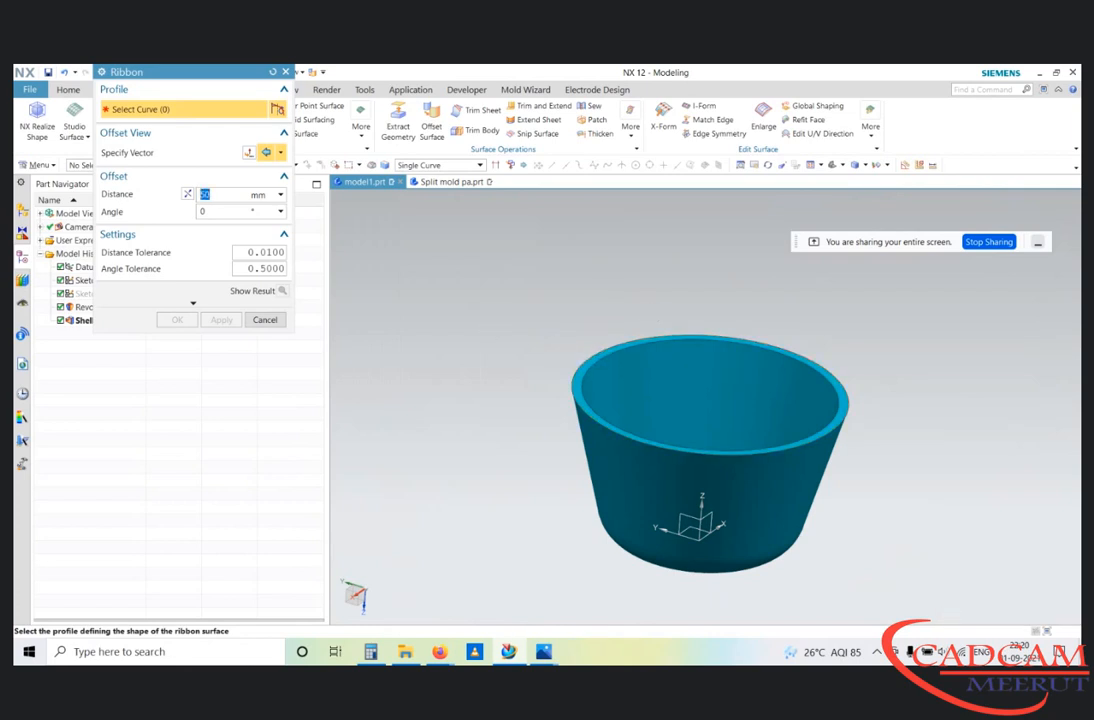
{"action": "left_click", "coordinate": [570, 378]}
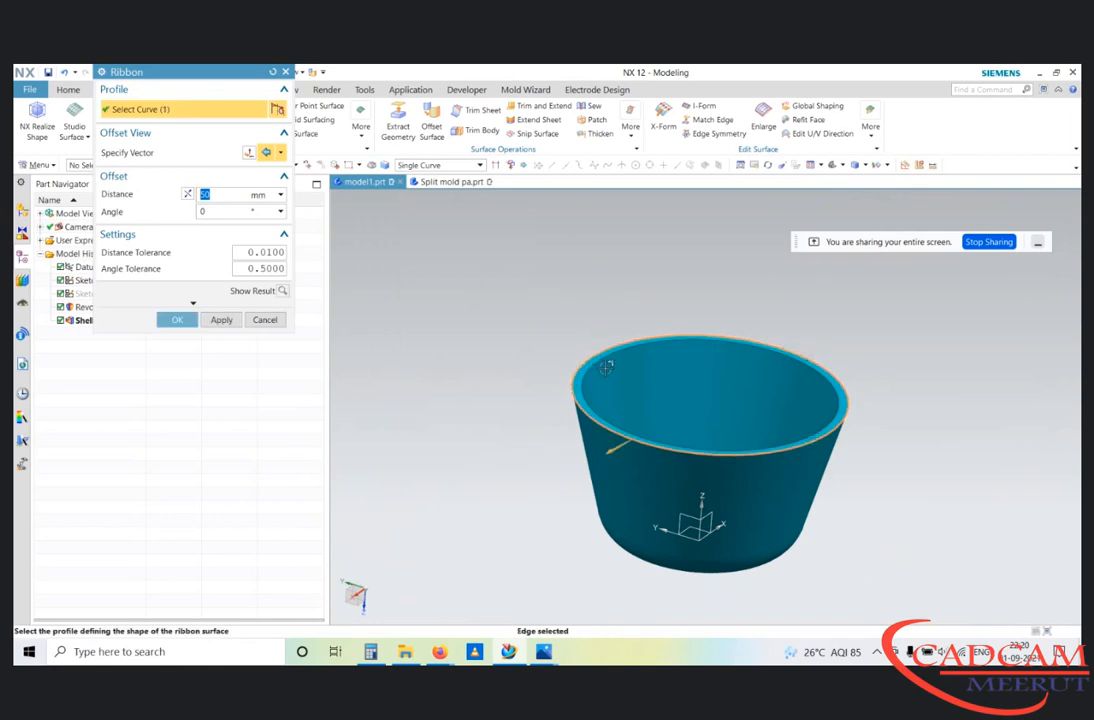
{"action": "left_click", "coordinate": [178, 319]}
Step: Check the ribbon sheet around the cup's rim from the side and at an angle, and hide it
{"action": "middle_click_drag", "start_coordinate": [820, 390], "coordinate": [795, 400]}
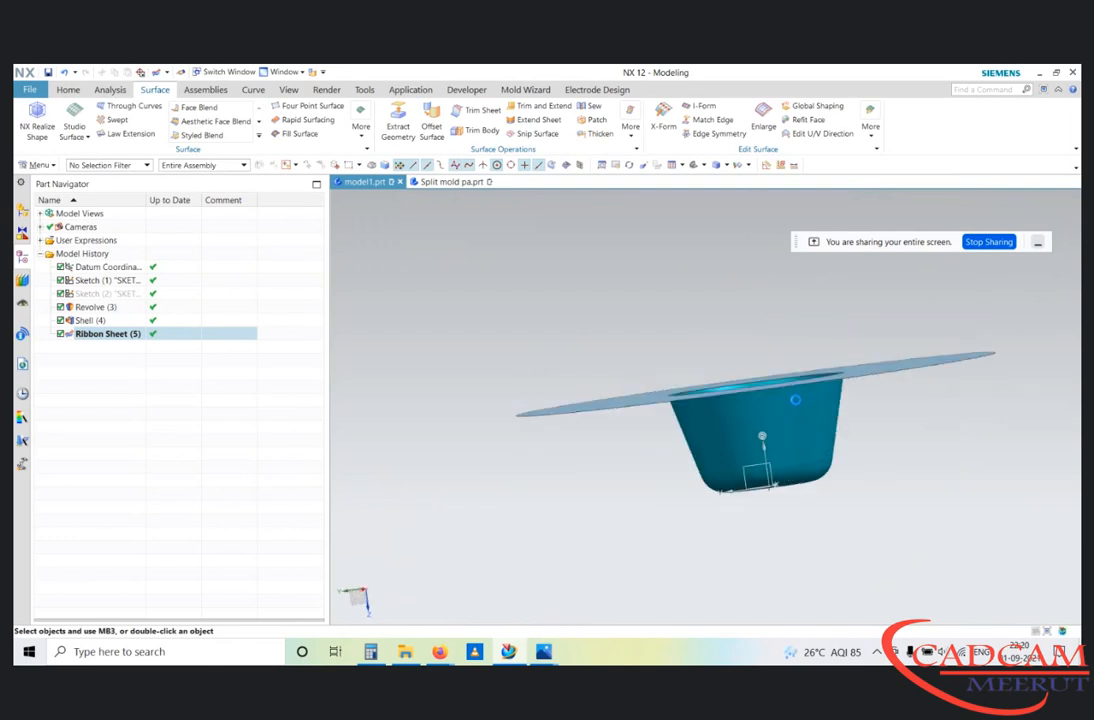
{"action": "key", "text": "F8"}
{"action": "scroll", "coordinate": [681, 364], "scroll_direction": "up", "scroll_amount": 4}
{"action": "scroll", "coordinate": [678, 363], "scroll_direction": "down", "scroll_amount": 1}
{"action": "middle_click_drag", "start_coordinate": [669, 359], "coordinate": [674, 369]}
{"action": "scroll", "coordinate": [672, 369], "scroll_direction": "down", "scroll_amount": 3}
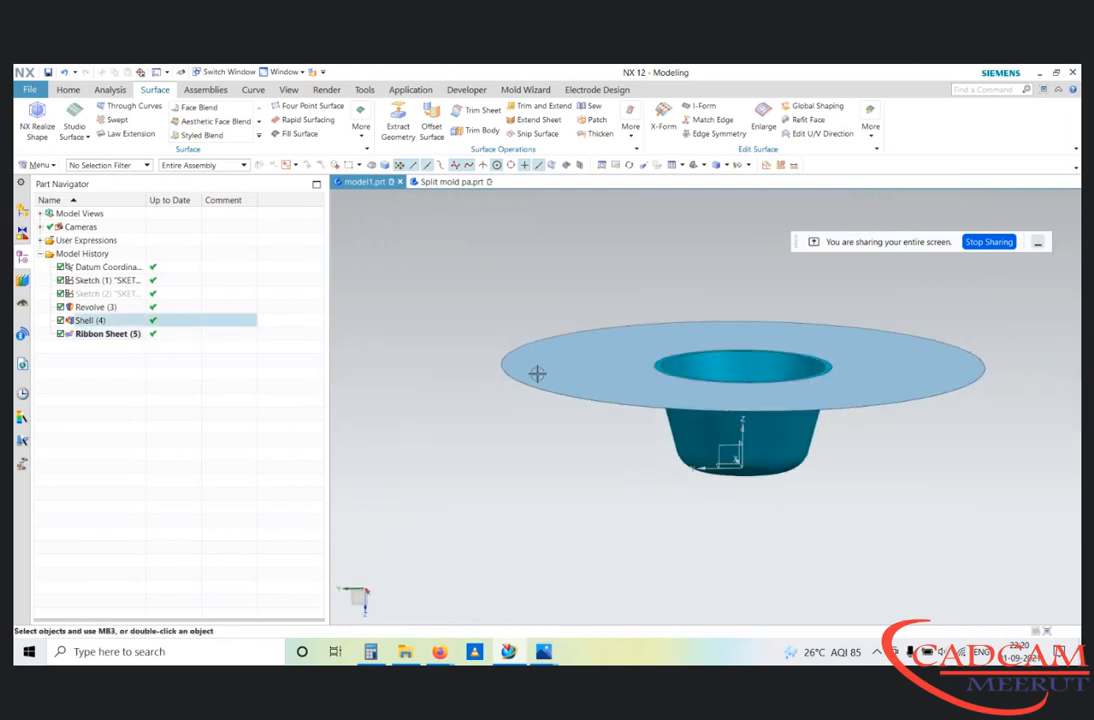
{"action": "middle_click_drag", "start_coordinate": [628, 422], "coordinate": [559, 349]}
{"action": "right_click", "coordinate": [577, 360]}
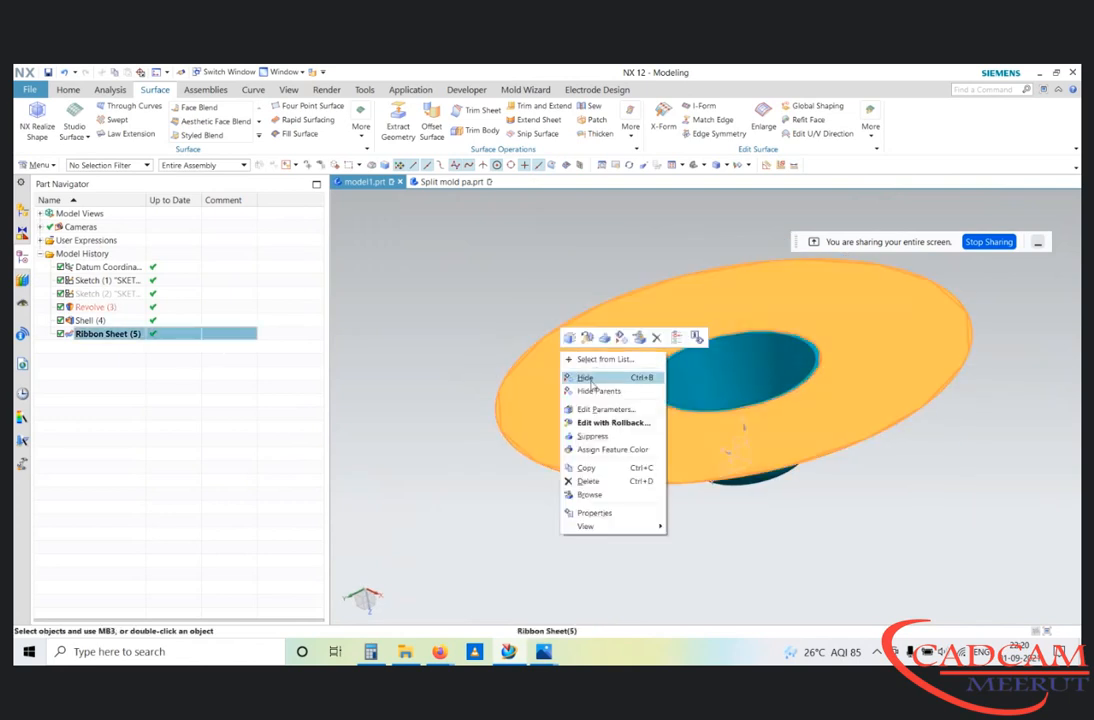
{"action": "left_click", "coordinate": [588, 378]}
Step: Set up a uniform Scale Body on the cup with a scale factor of 1.02
{"action": "middle_click_drag", "start_coordinate": [590, 381], "coordinate": [714, 456]}
{"action": "scroll", "coordinate": [580, 405], "scroll_direction": "down", "scroll_amount": 3}
{"action": "mouse_move", "coordinate": [670, 422]}
{"action": "middle_mouse_down"}
{"action": "mouse_move", "coordinate": [690, 445]}
{"action": "mouse_move", "coordinate": [728, 457]}
{"action": "mouse_move", "coordinate": [686, 481]}
{"action": "mouse_move", "coordinate": [731, 484]}
{"action": "mouse_move", "coordinate": [668, 411]}
{"action": "middle_mouse_up"}
{"action": "middle_click_drag", "start_coordinate": [660, 218], "coordinate": [626, 372]}
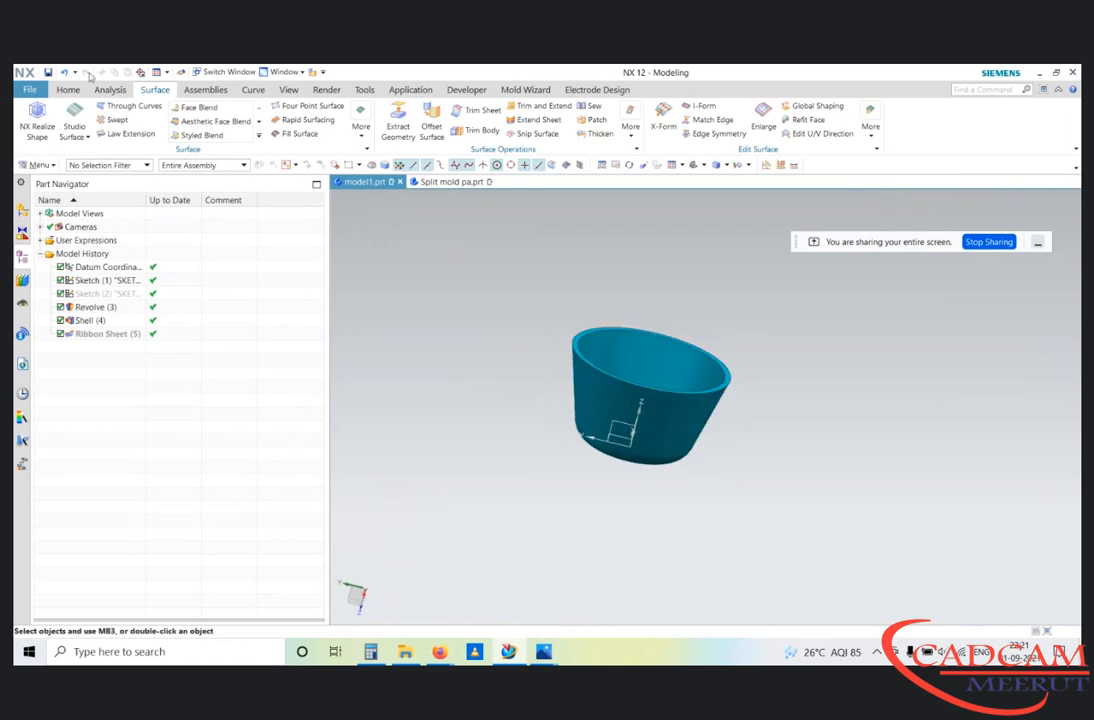
{"action": "left_click", "coordinate": [68, 90]}
{"action": "left_click", "coordinate": [378, 122]}
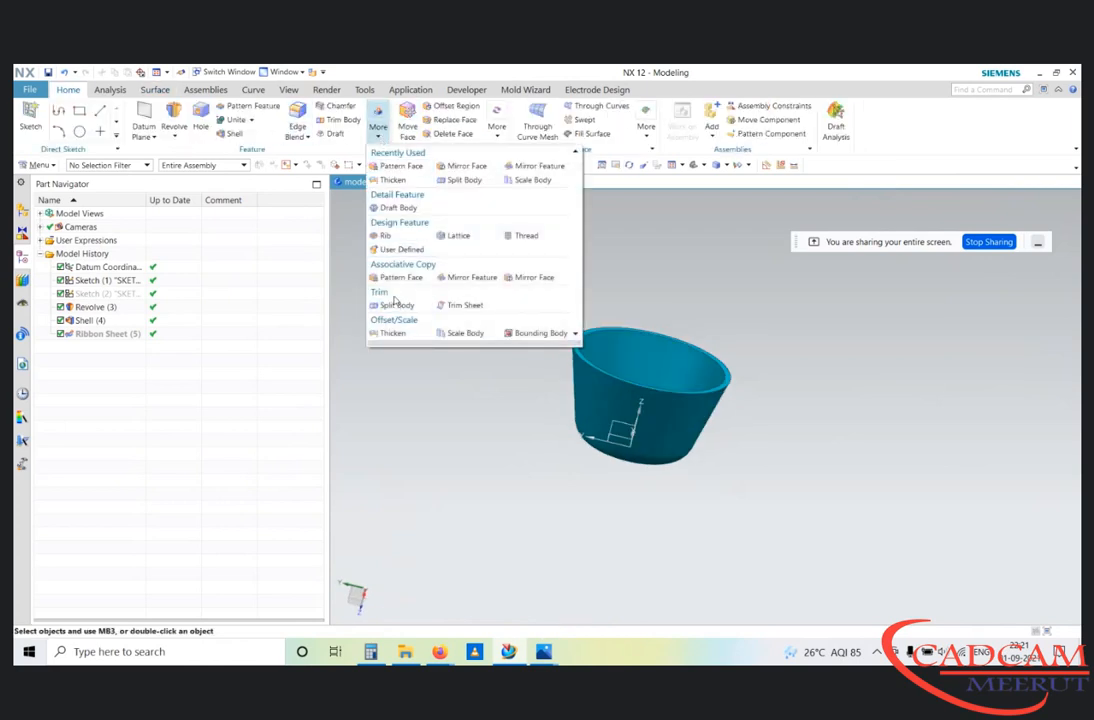
{"action": "left_click", "coordinate": [467, 336]}
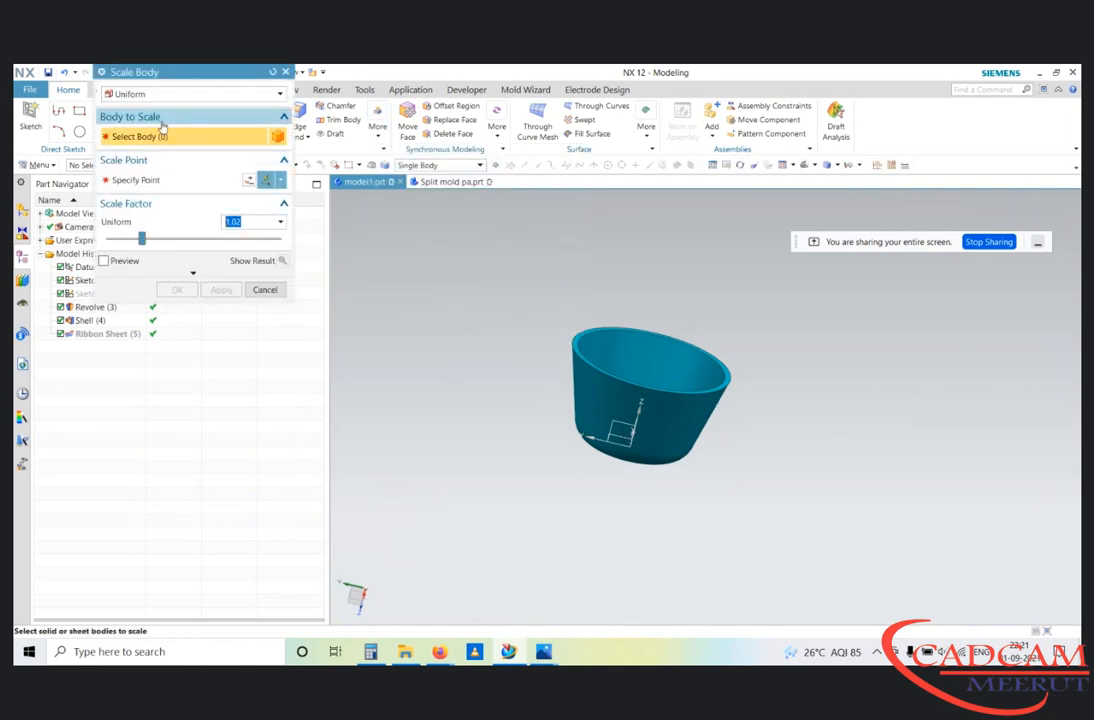
{"action": "left_click", "coordinate": [659, 399]}
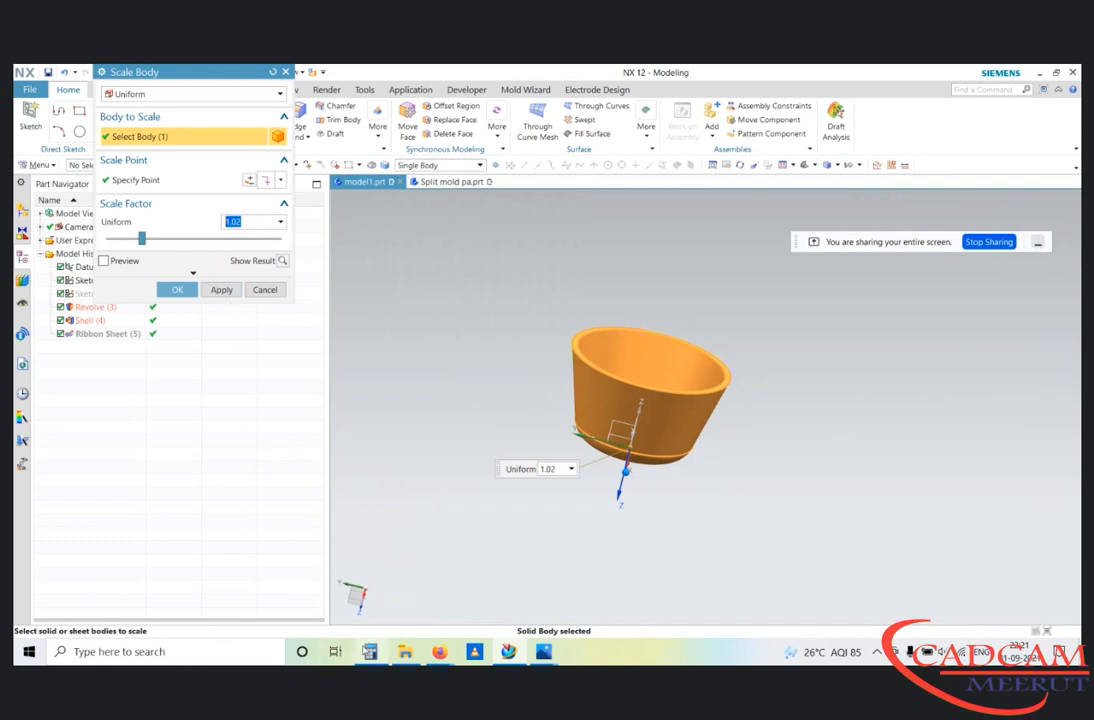
Step: Switch to Calculator, work out the shrinkage factor as 2 ÷ 100 + 1, and return to NX
{"action": "left_click", "coordinate": [373, 656]}
{"action": "key", "text": "Escape"}
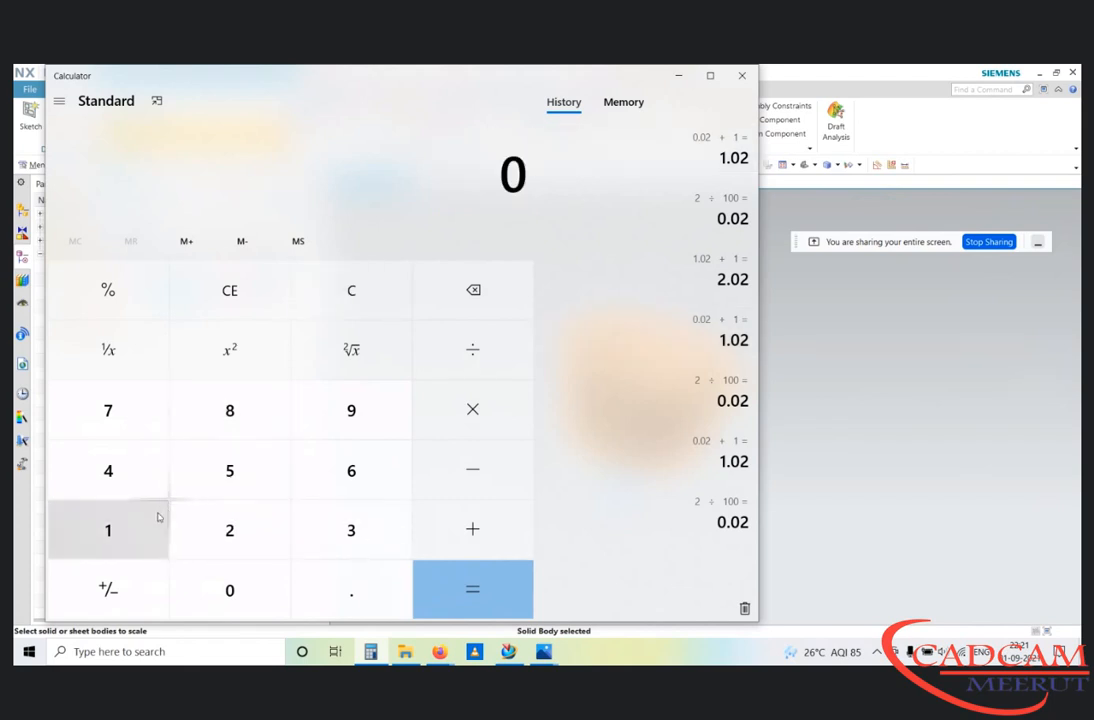
{"action": "left_click", "coordinate": [492, 350]}
{"action": "left_click", "coordinate": [78, 550]}
{"action": "left_click", "coordinate": [220, 592]}
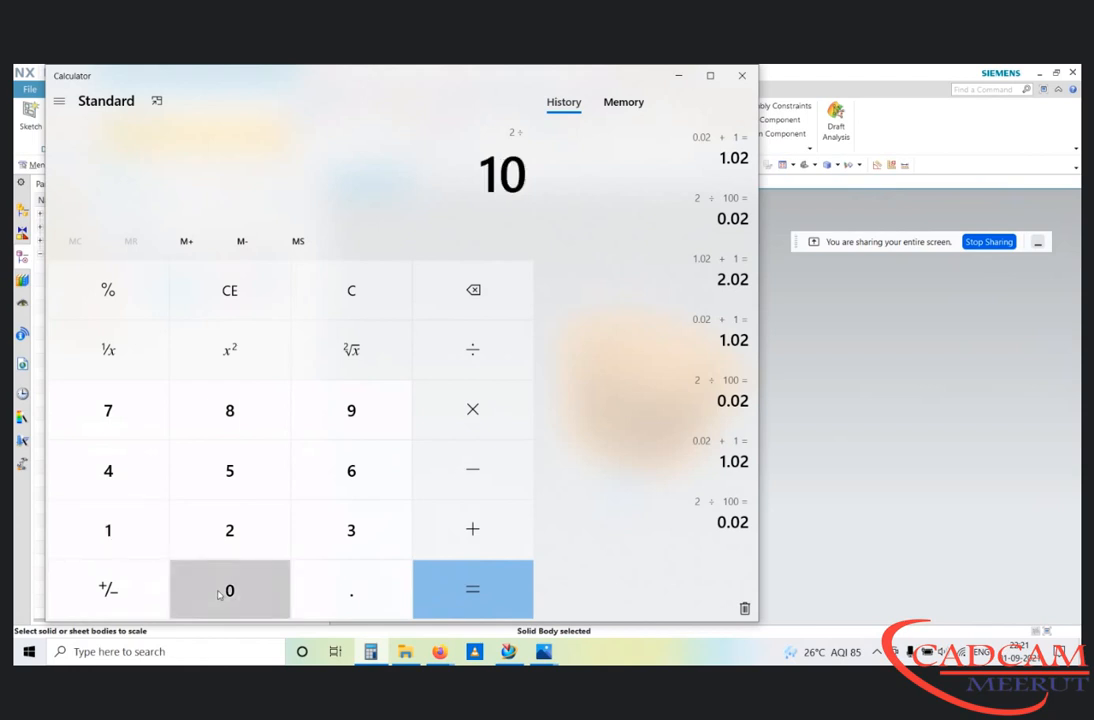
{"action": "left_click", "coordinate": [222, 592]}
{"action": "left_click", "coordinate": [473, 530]}
{"action": "left_click", "coordinate": [110, 552]}
{"action": "key", "text": "Return"}
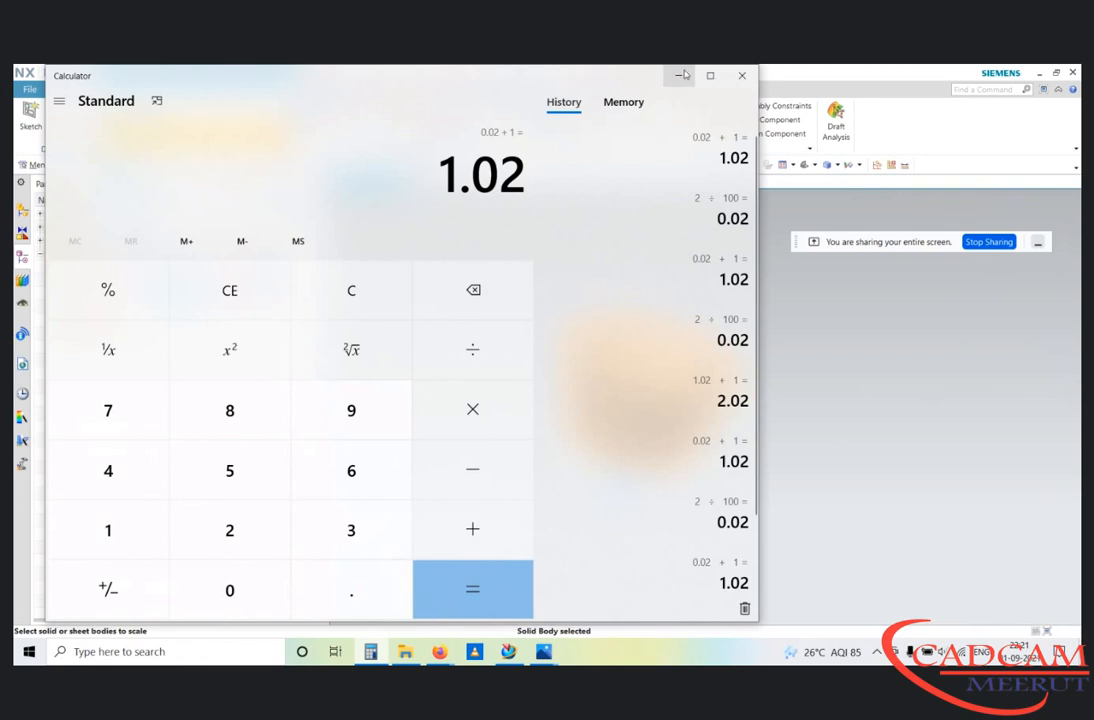
{"action": "left_click", "coordinate": [679, 75]}
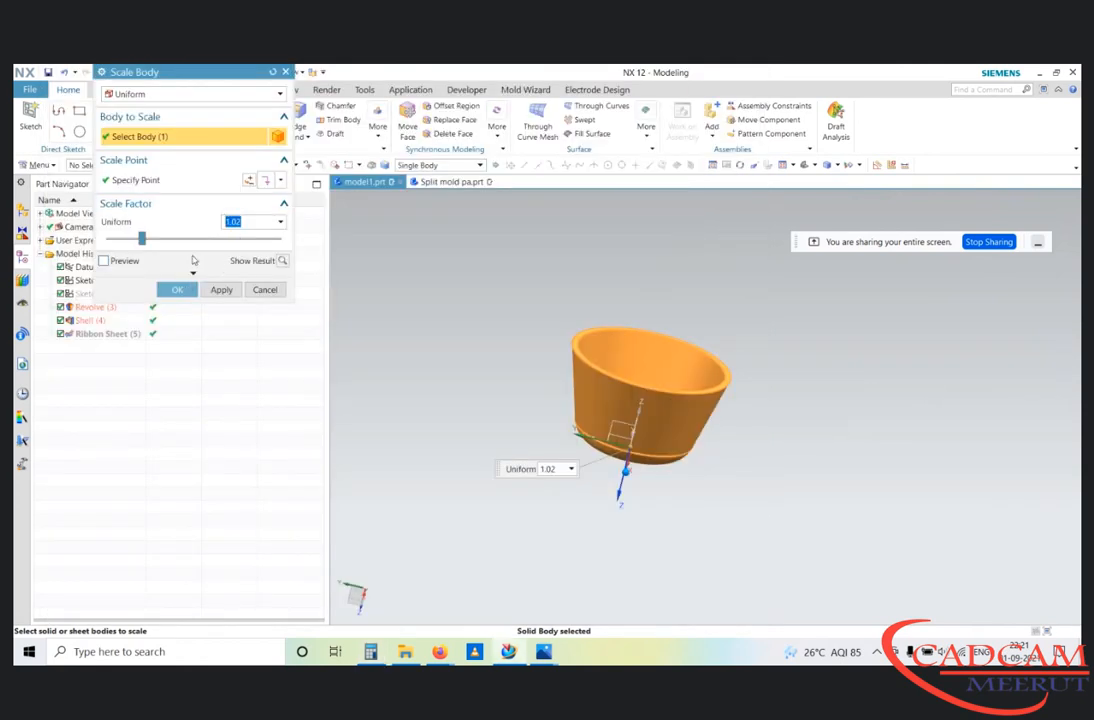
Step: Apply the 1.02 scaling to the cup, and compare its size by suppressing and unsuppressing the scale feature
{"action": "left_click", "coordinate": [175, 290]}
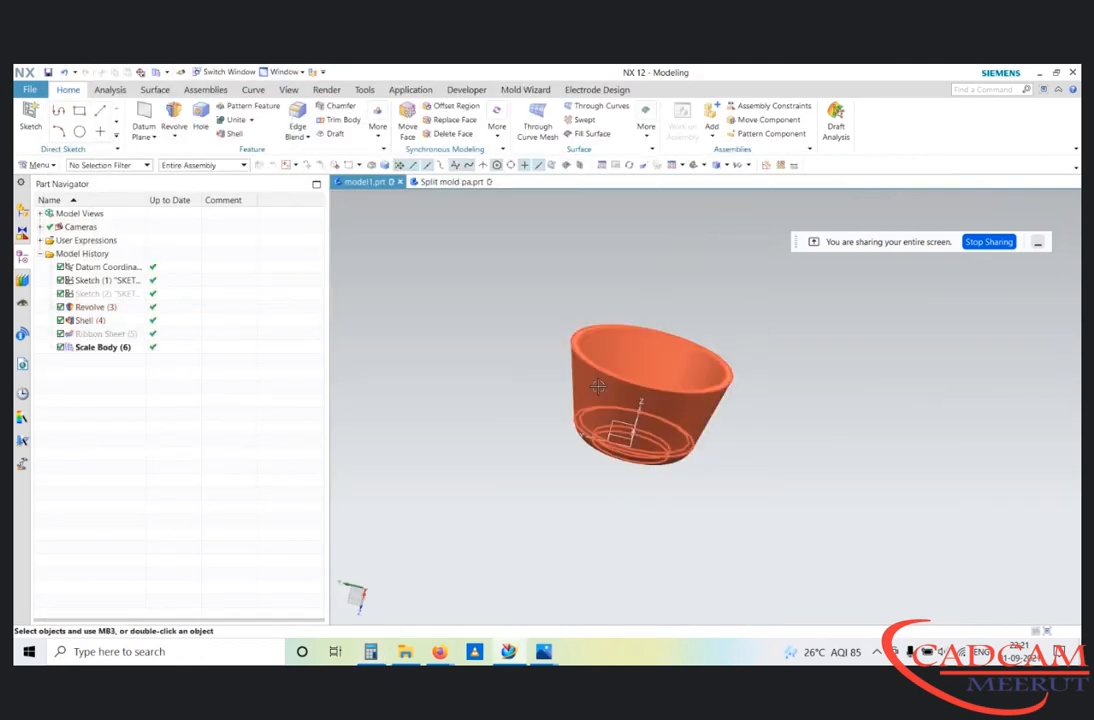
{"action": "scroll", "coordinate": [648, 348], "scroll_direction": "up", "scroll_amount": 3}
{"action": "middle_click_drag", "start_coordinate": [648, 348], "coordinate": [650, 390]}
{"action": "left_click", "coordinate": [60, 347]}
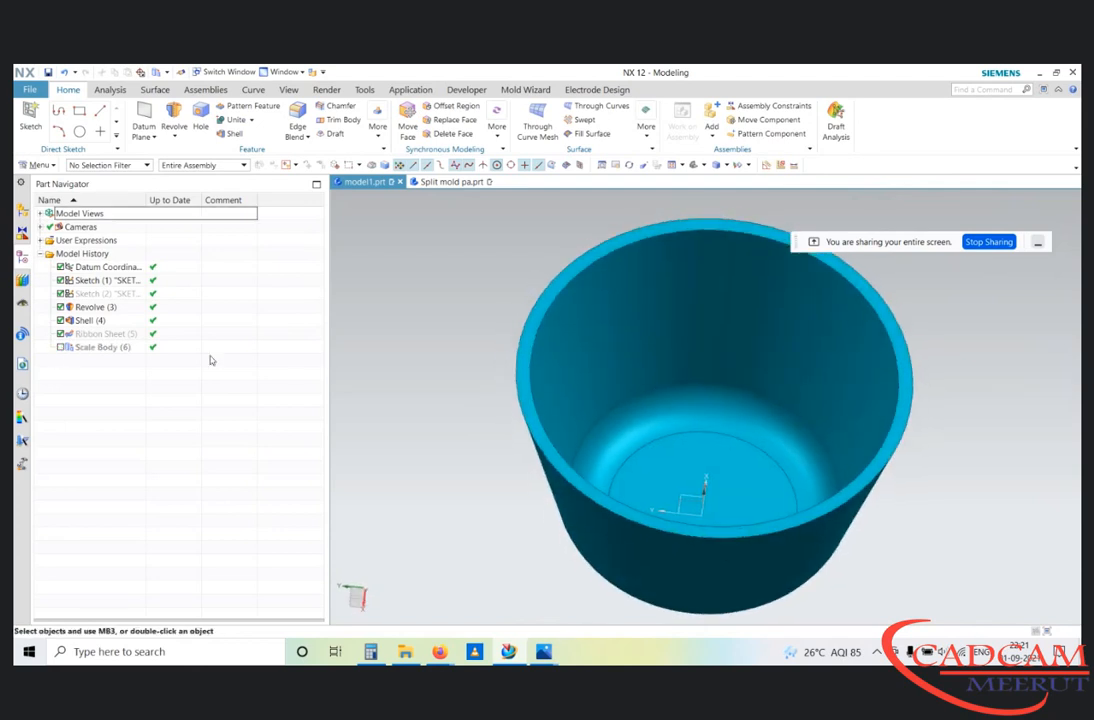
{"action": "middle_click_drag", "start_coordinate": [552, 432], "coordinate": [564, 398]}
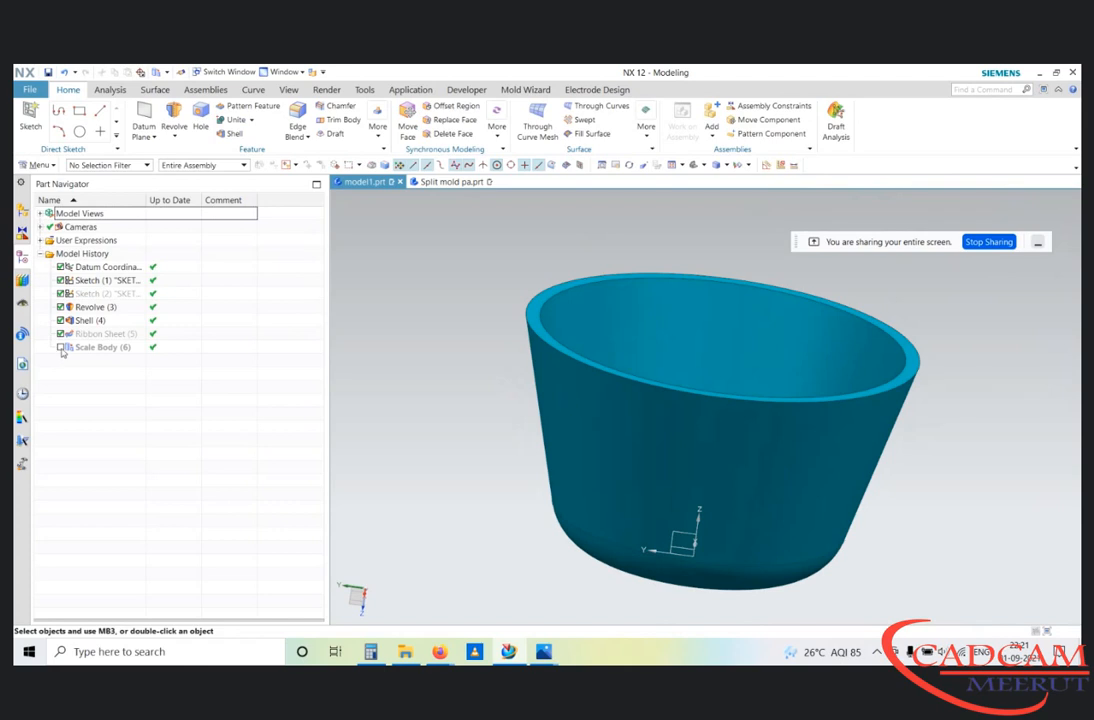
{"action": "left_click", "coordinate": [60, 347]}
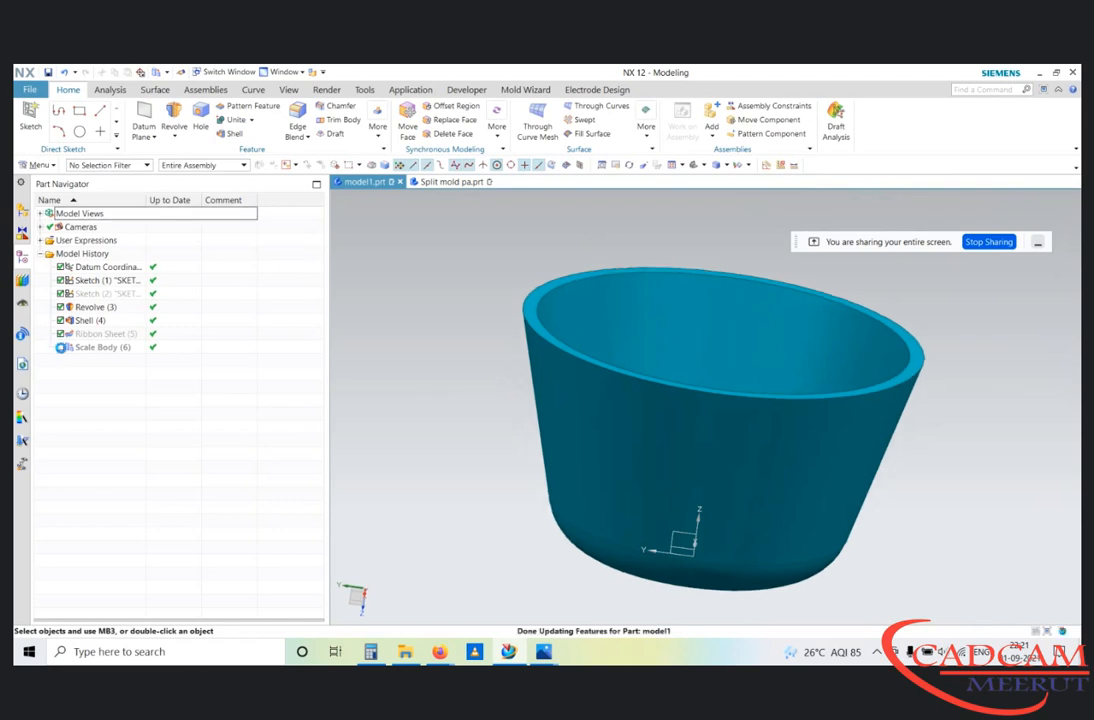
{"action": "scroll", "coordinate": [763, 357], "scroll_direction": "up", "scroll_amount": 2}
{"action": "middle_click_drag", "start_coordinate": [763, 357], "coordinate": [705, 380]}
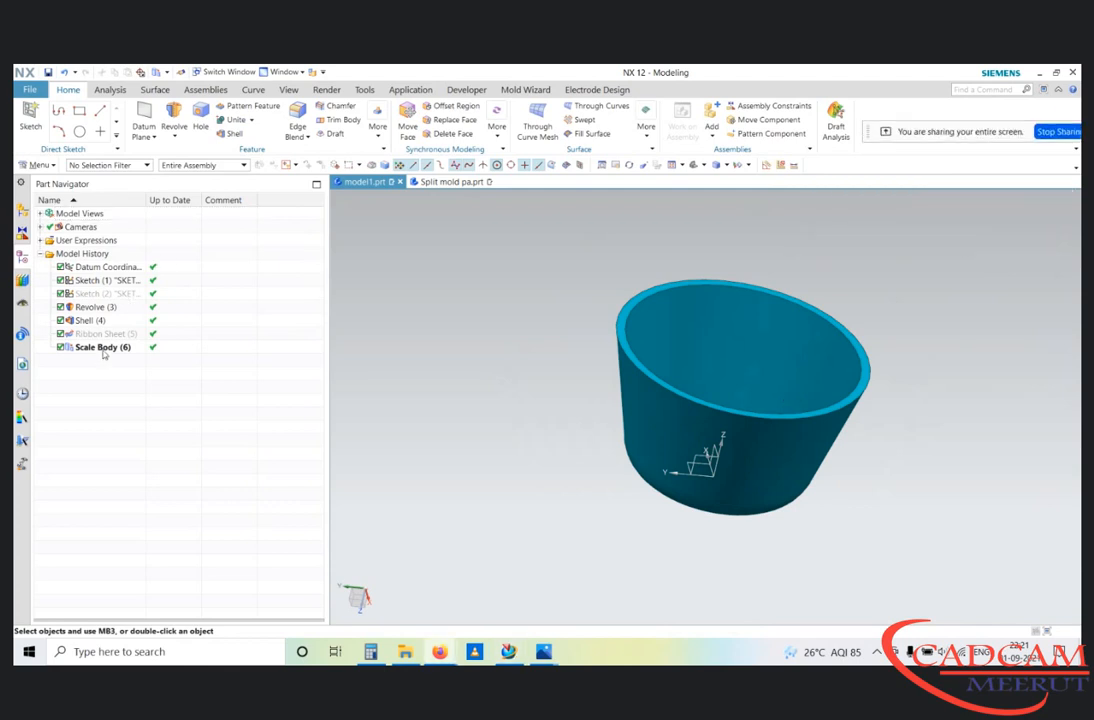
Step: Reorder the ribbon sheet after the Scale Body in the model history, and delete the ribbon sheet
{"action": "middle_click_drag", "start_coordinate": [686, 298], "coordinate": [632, 310]}
{"action": "mouse_move", "coordinate": [89, 335]}
{"action": "left_mouse_down"}
{"action": "mouse_move", "coordinate": [90, 356]}
{"action": "mouse_move", "coordinate": [81, 352]}
{"action": "left_mouse_up"}
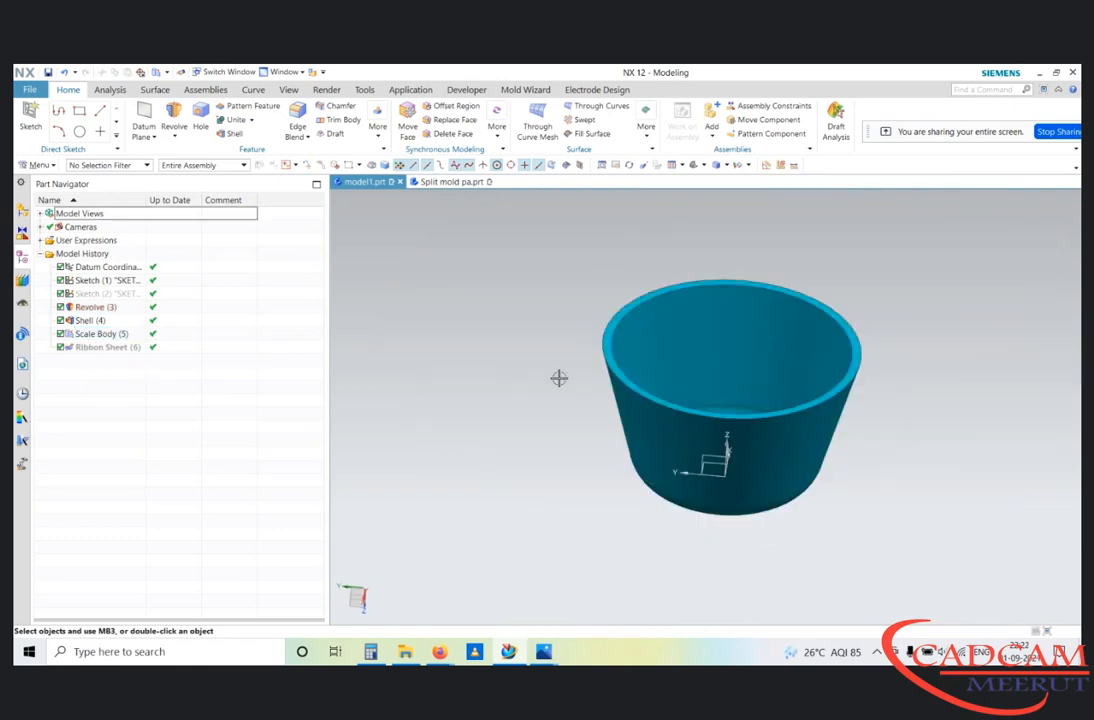
{"action": "left_click", "coordinate": [92, 347]}
{"action": "middle_click_drag", "start_coordinate": [552, 366], "coordinate": [642, 396]}
{"action": "right_click", "coordinate": [100, 347]}
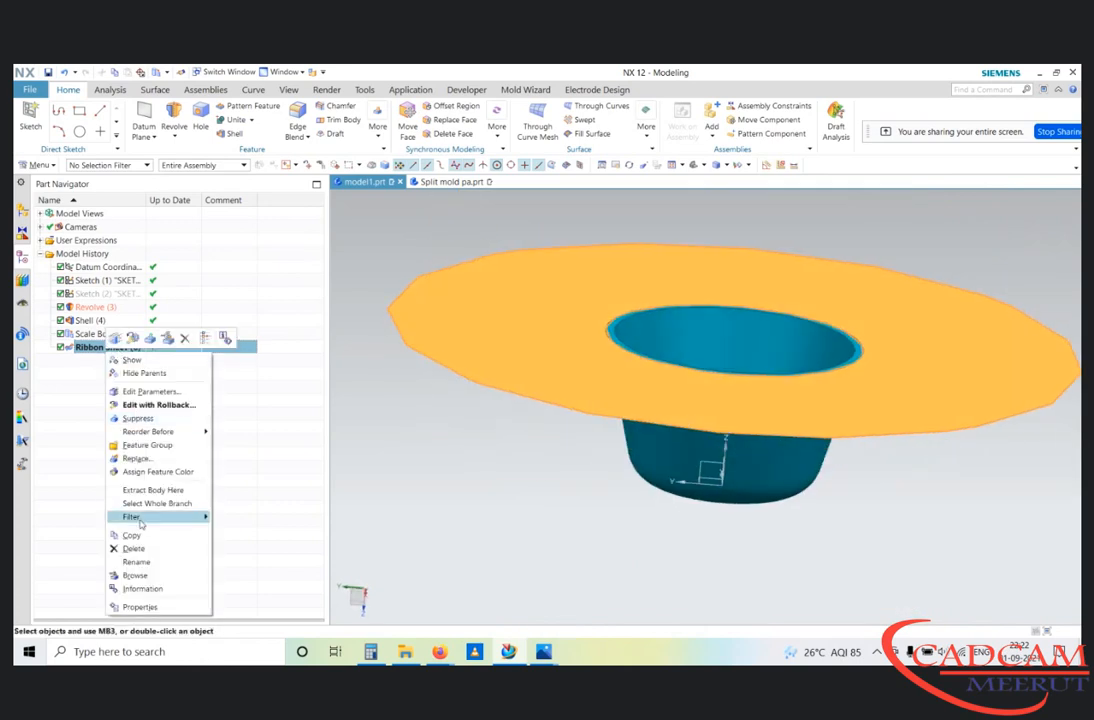
{"action": "left_click", "coordinate": [180, 336]}
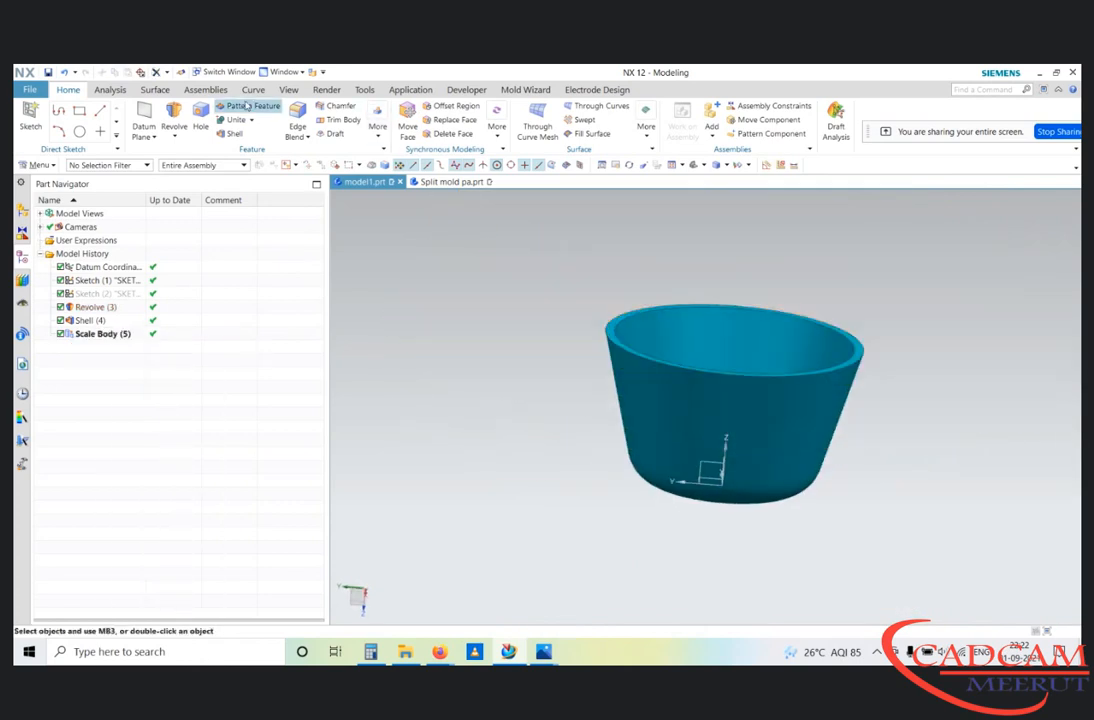
Step: Create a new ribbon surface from the scaled cup's outer rim edge with a 50 mm offset distance and 0° angle
{"action": "left_click", "coordinate": [155, 89]}
{"action": "left_click", "coordinate": [361, 122]}
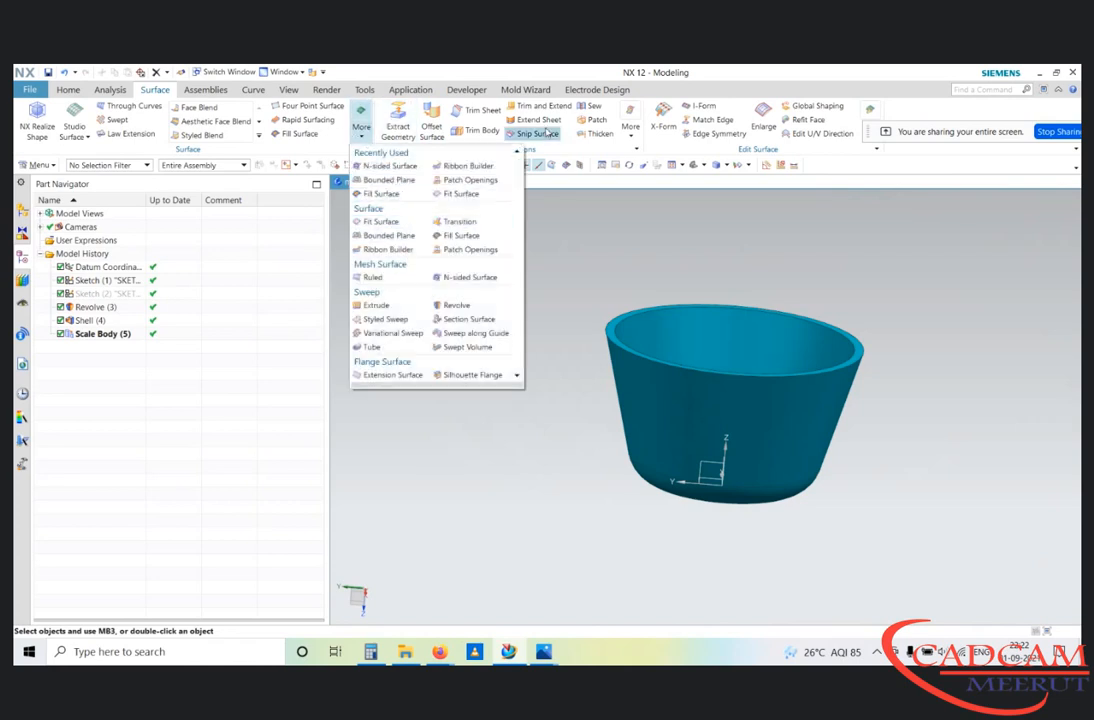
{"action": "left_click", "coordinate": [629, 130]}
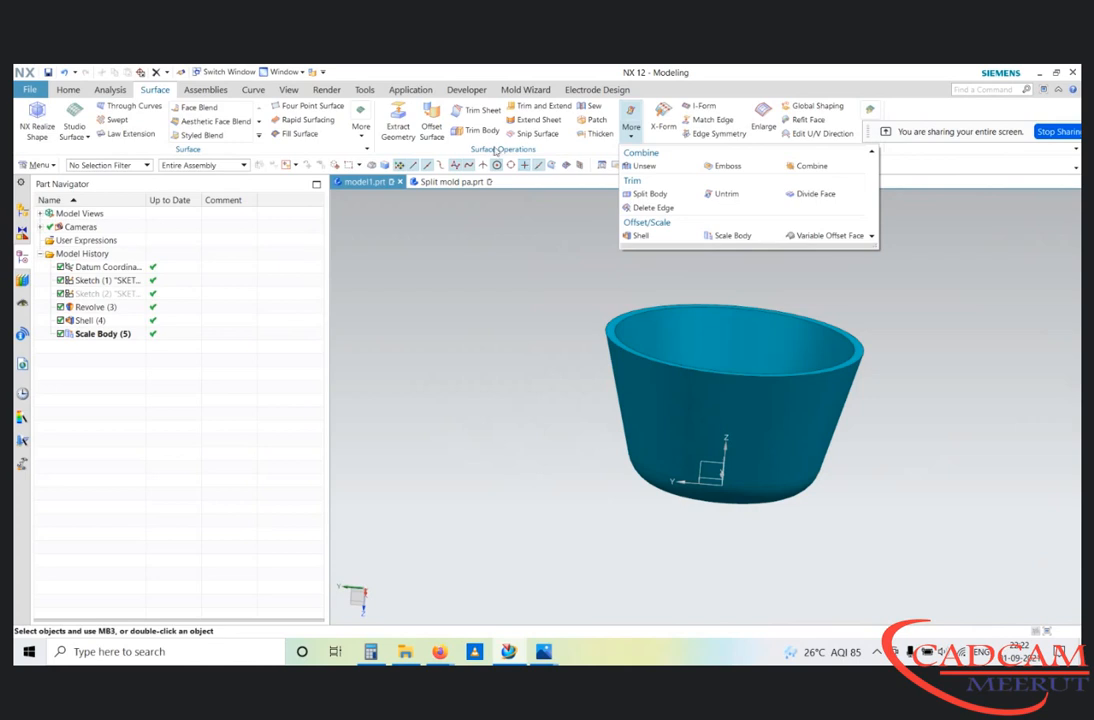
{"action": "left_click", "coordinate": [361, 122]}
{"action": "left_click", "coordinate": [388, 249]}
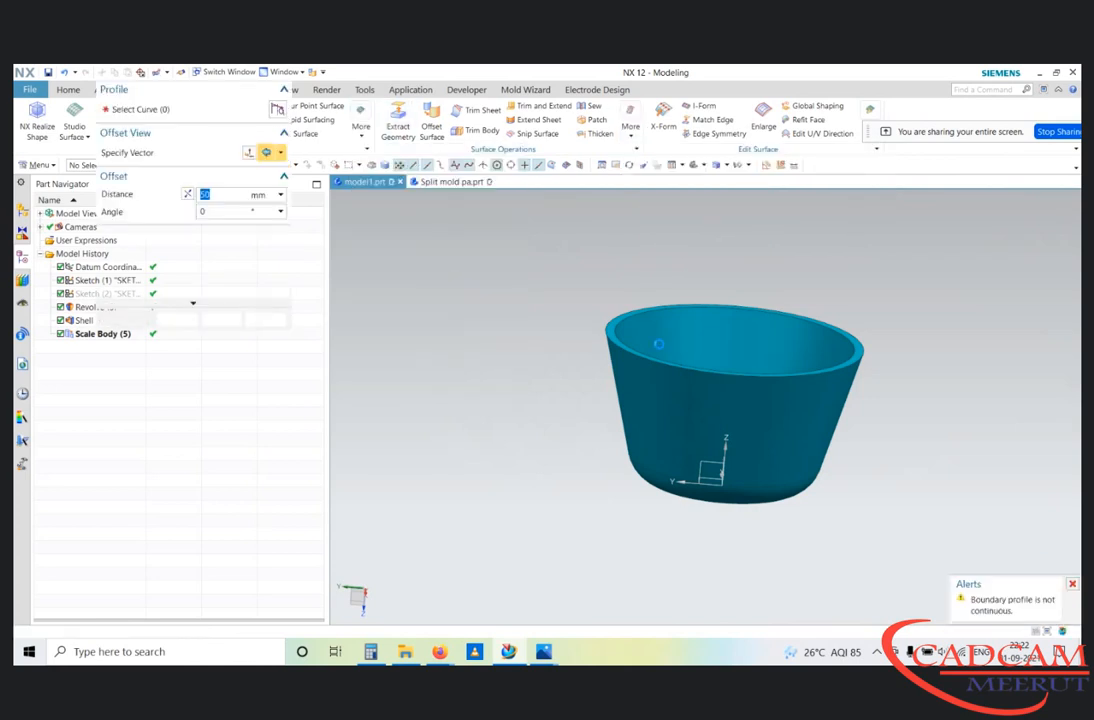
{"action": "left_click", "coordinate": [612, 318]}
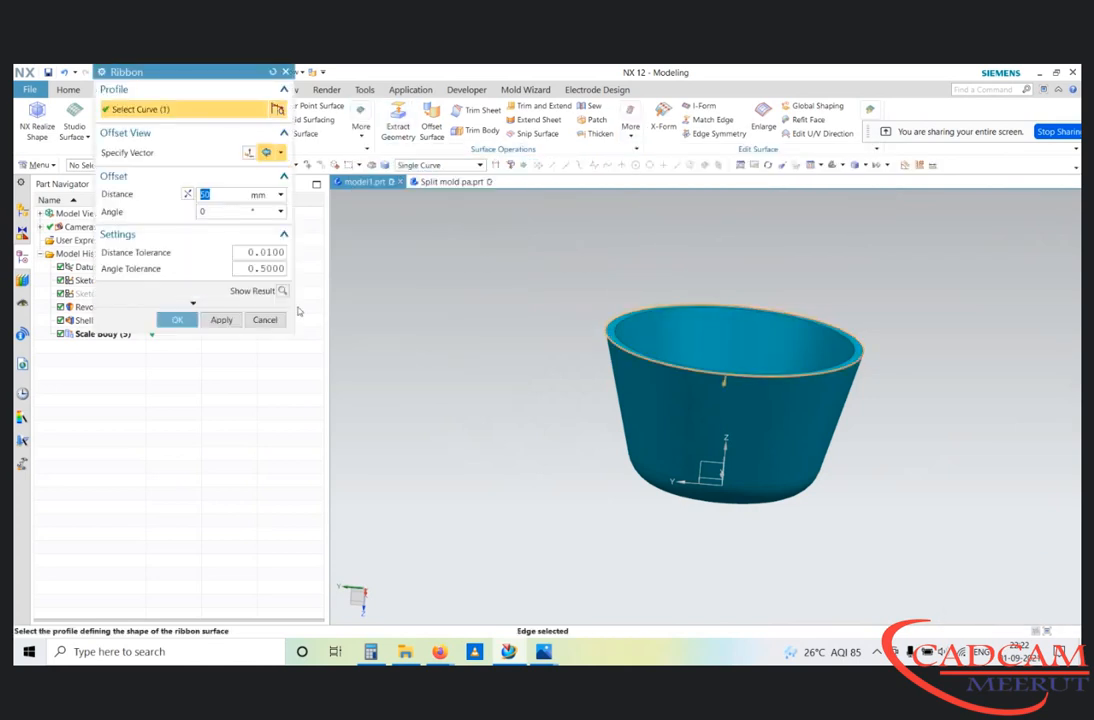
{"action": "left_click", "coordinate": [177, 319]}
{"action": "middle_click_drag", "start_coordinate": [696, 298], "coordinate": [658, 358]}
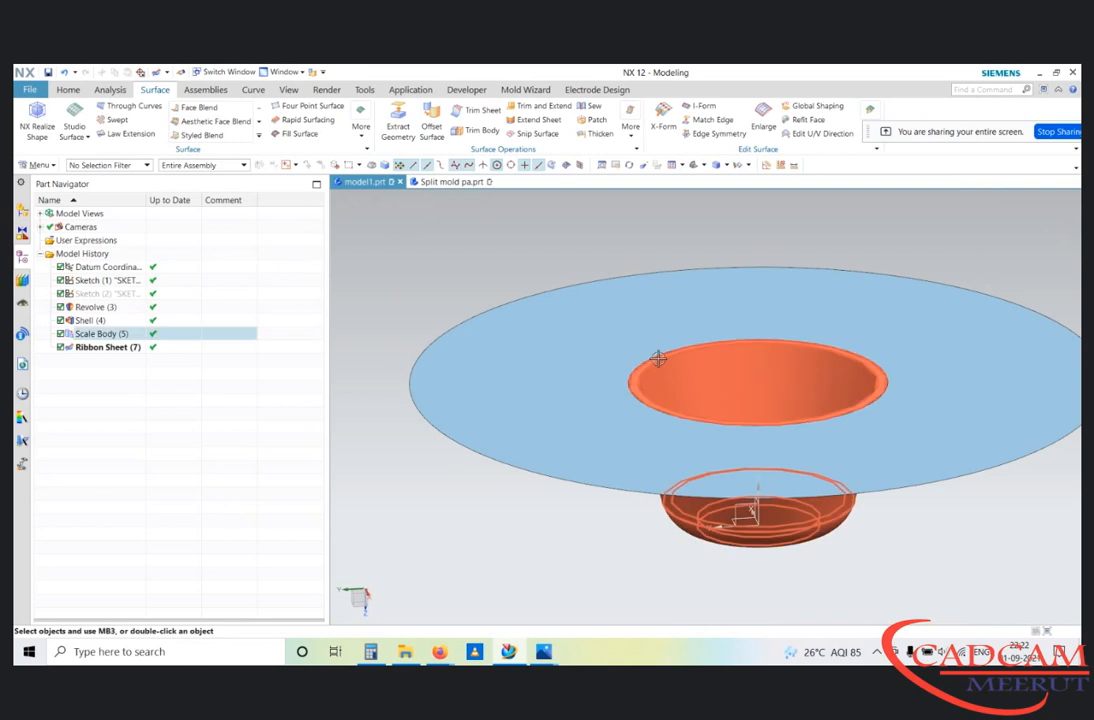
{"action": "scroll", "coordinate": [658, 358], "scroll_direction": "up", "scroll_amount": 1}
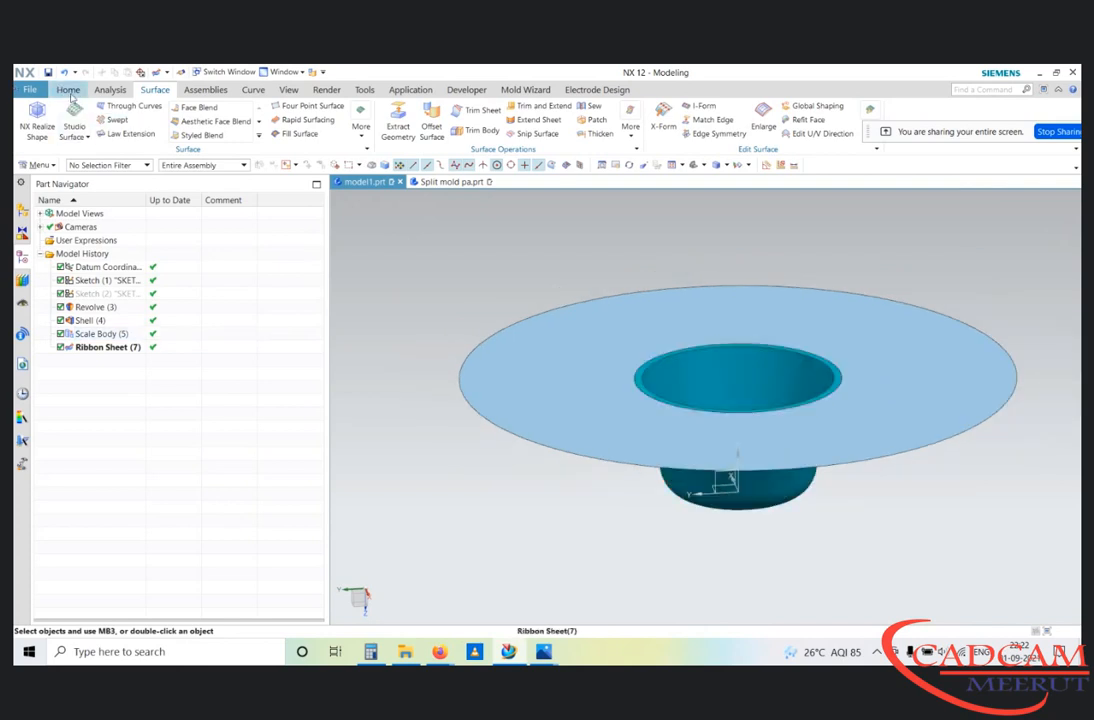
Step: Start a new sketch on the flat annular face of the cup's rim
{"action": "left_click", "coordinate": [68, 90]}
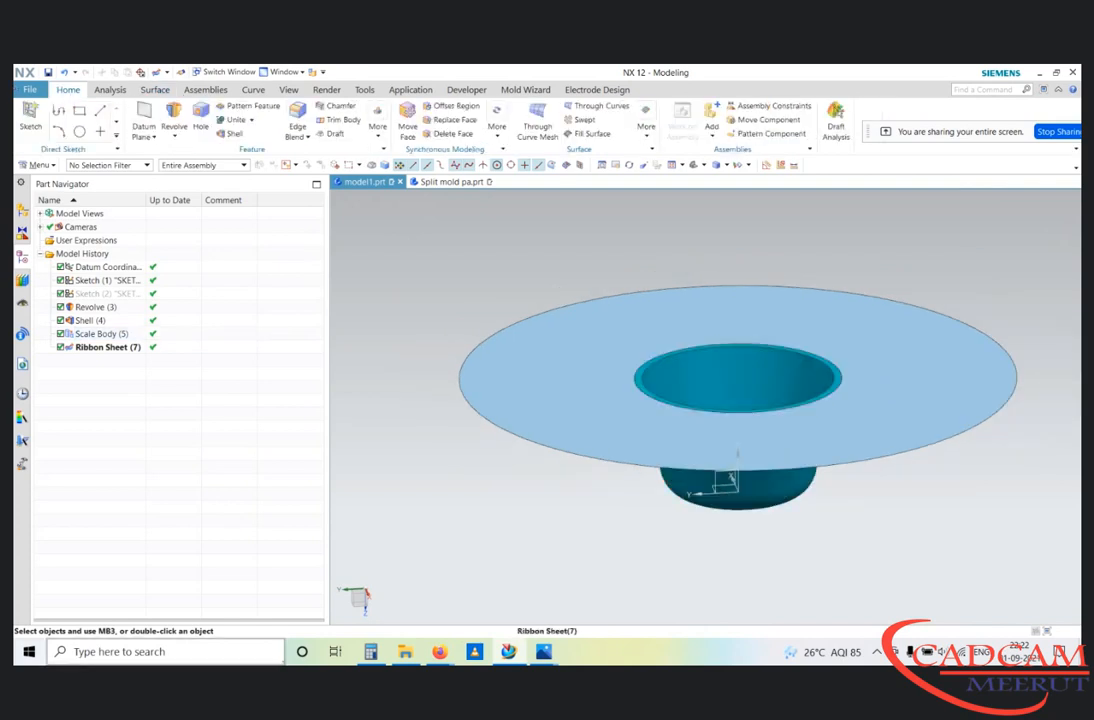
{"action": "middle_click_drag", "start_coordinate": [553, 214], "coordinate": [700, 316]}
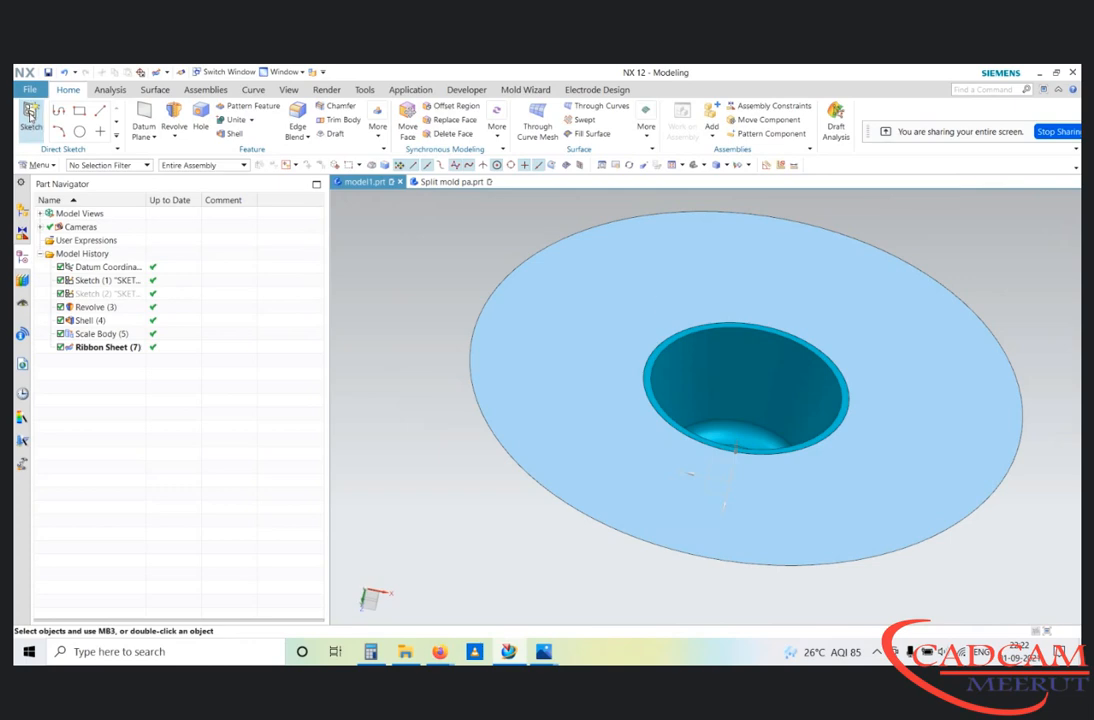
{"action": "left_click", "coordinate": [29, 115]}
{"action": "scroll", "coordinate": [602, 320], "scroll_direction": "up", "scroll_amount": 4}
{"action": "scroll", "coordinate": [567, 386], "scroll_direction": "down", "scroll_amount": 1}
{"action": "middle_click_drag", "start_coordinate": [569, 371], "coordinate": [622, 326]}
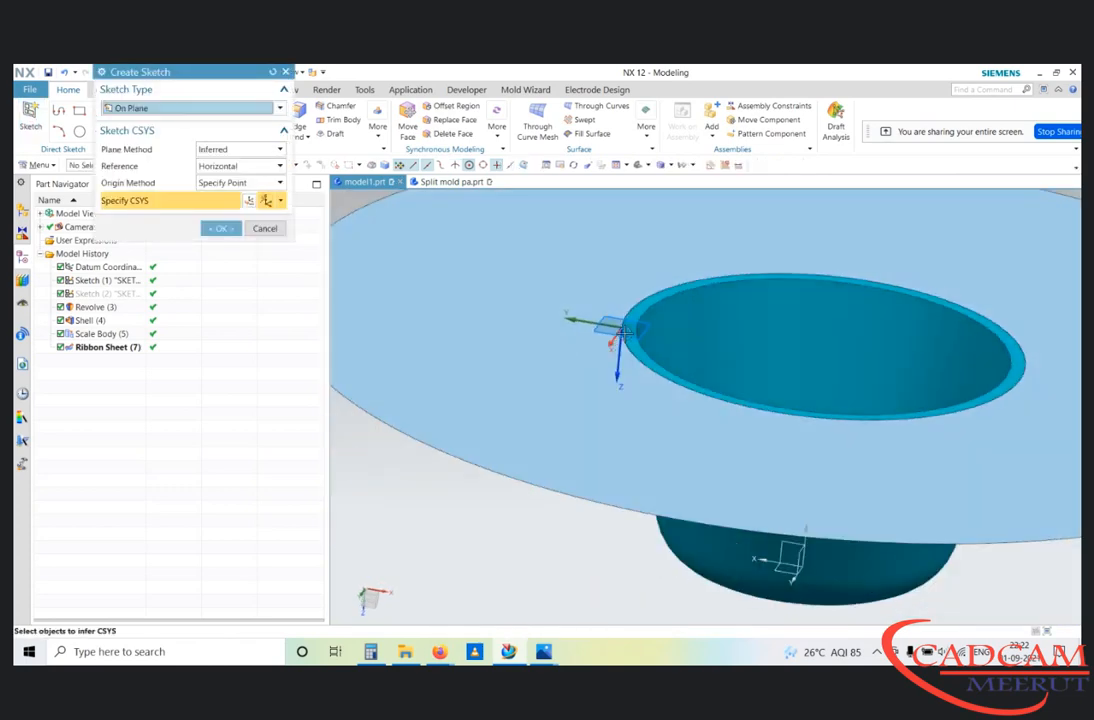
{"action": "scroll", "coordinate": [634, 320], "scroll_direction": "up", "scroll_amount": 4}
{"action": "left_click", "coordinate": [641, 284]}
{"action": "scroll", "coordinate": [625, 256], "scroll_direction": "down", "scroll_amount": 5}
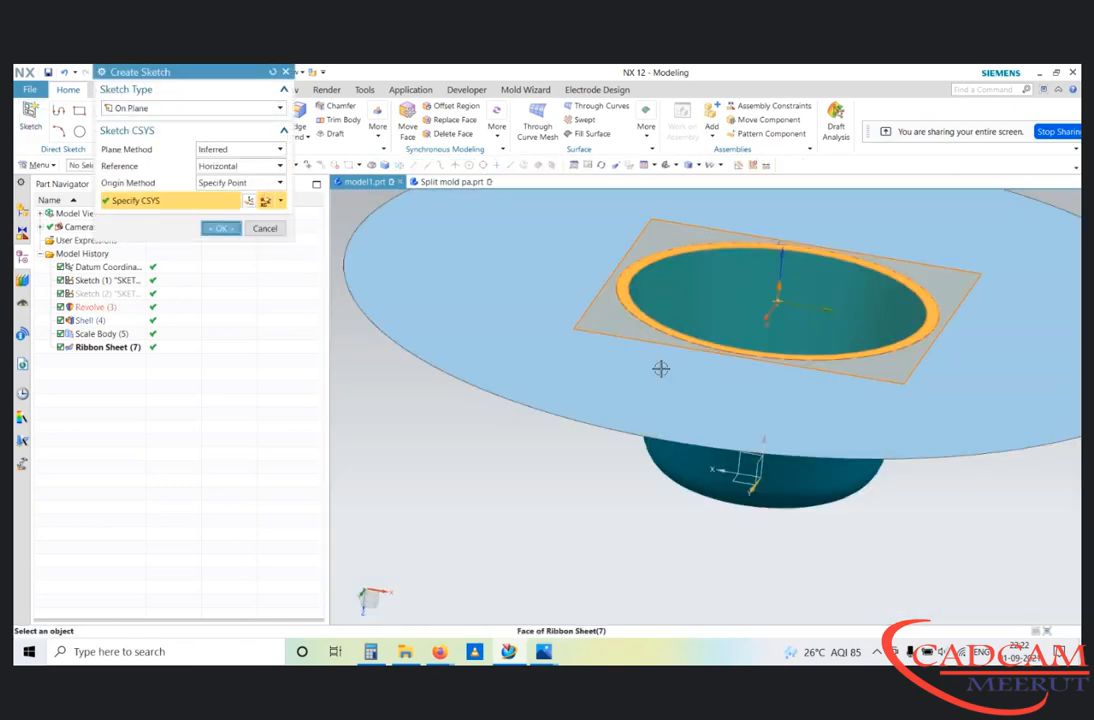
{"action": "middle_click", "coordinate": [660, 369]}
{"action": "scroll", "coordinate": [661, 372], "scroll_direction": "down", "scroll_amount": 3}
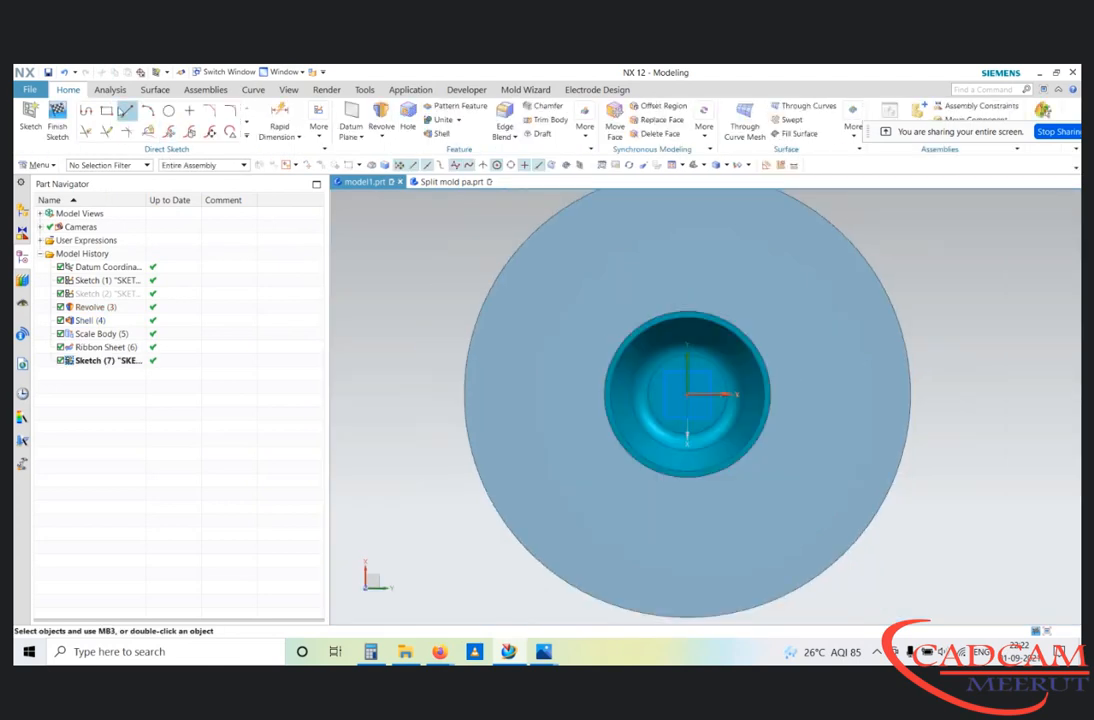
Step: Sketch a 250 × 250 mm rectangle at 0° centred on the sketch origin
{"action": "left_click", "coordinate": [107, 111]}
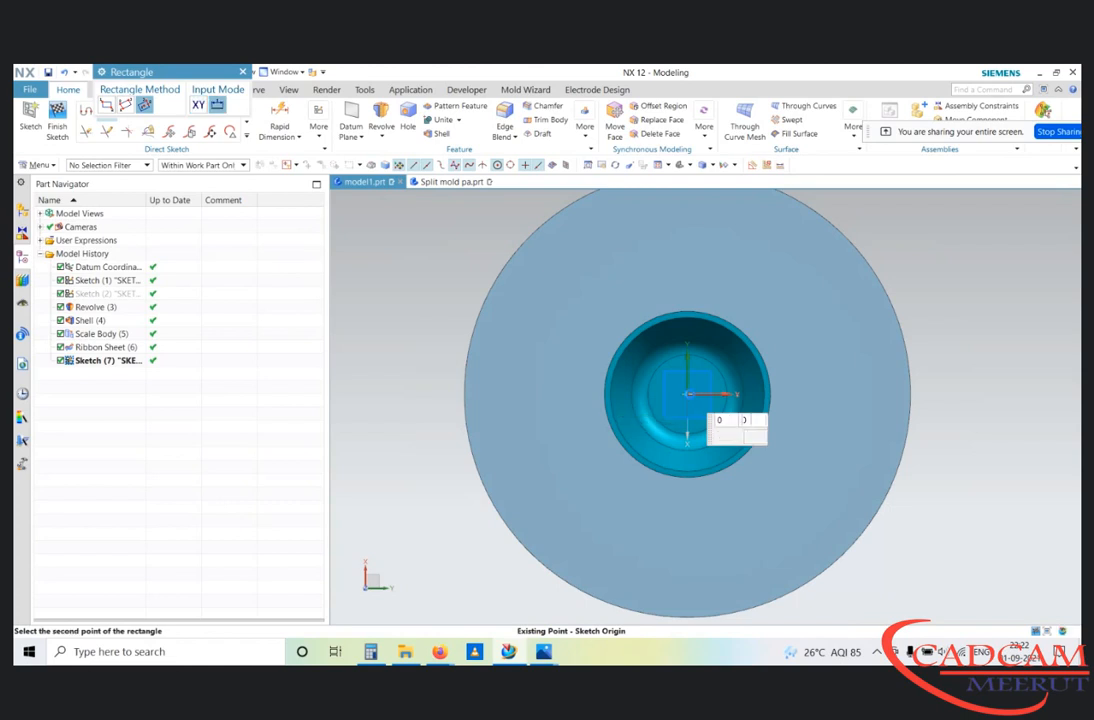
{"action": "left_click", "coordinate": [687, 393]}
{"action": "scroll", "coordinate": [697, 405], "scroll_direction": "down", "scroll_amount": 4}
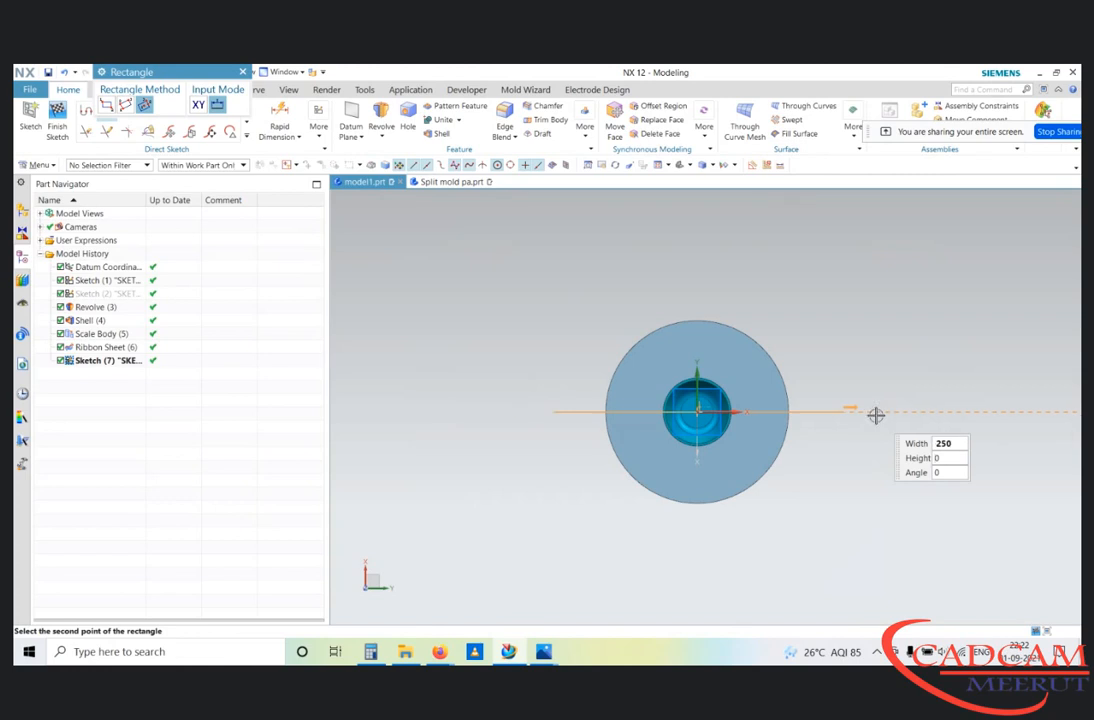
{"action": "type", "text": "5"}
{"action": "key", "text": "Return"}
{"action": "key", "text": "Return"}
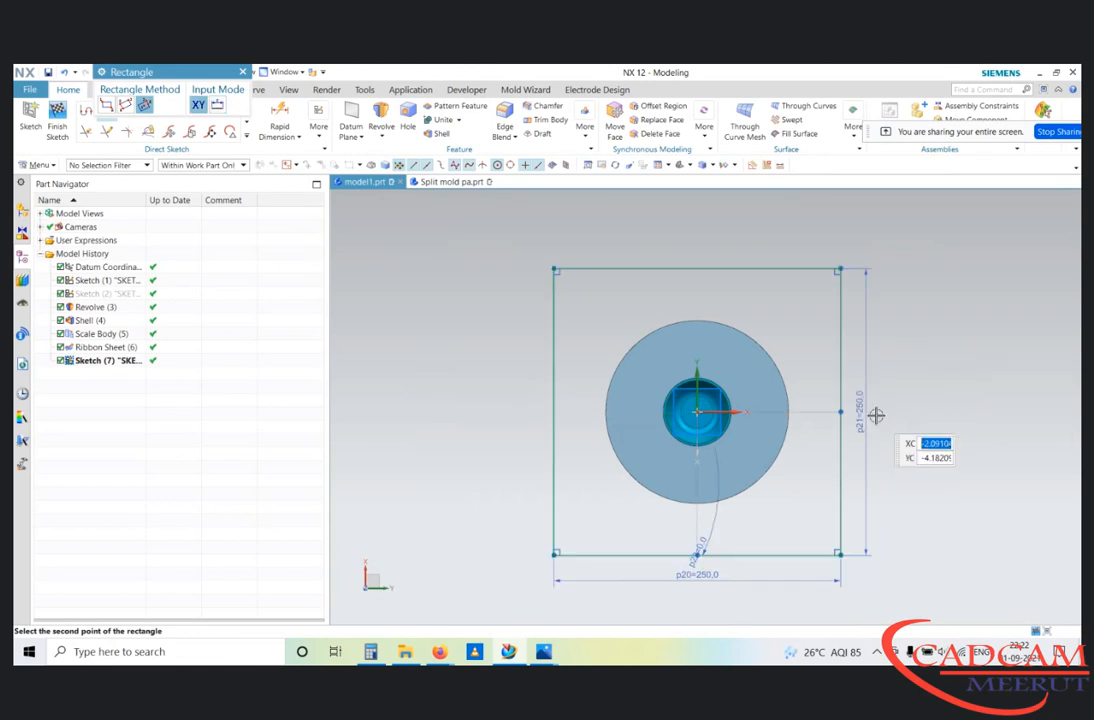
{"action": "key", "text": "Escape"}
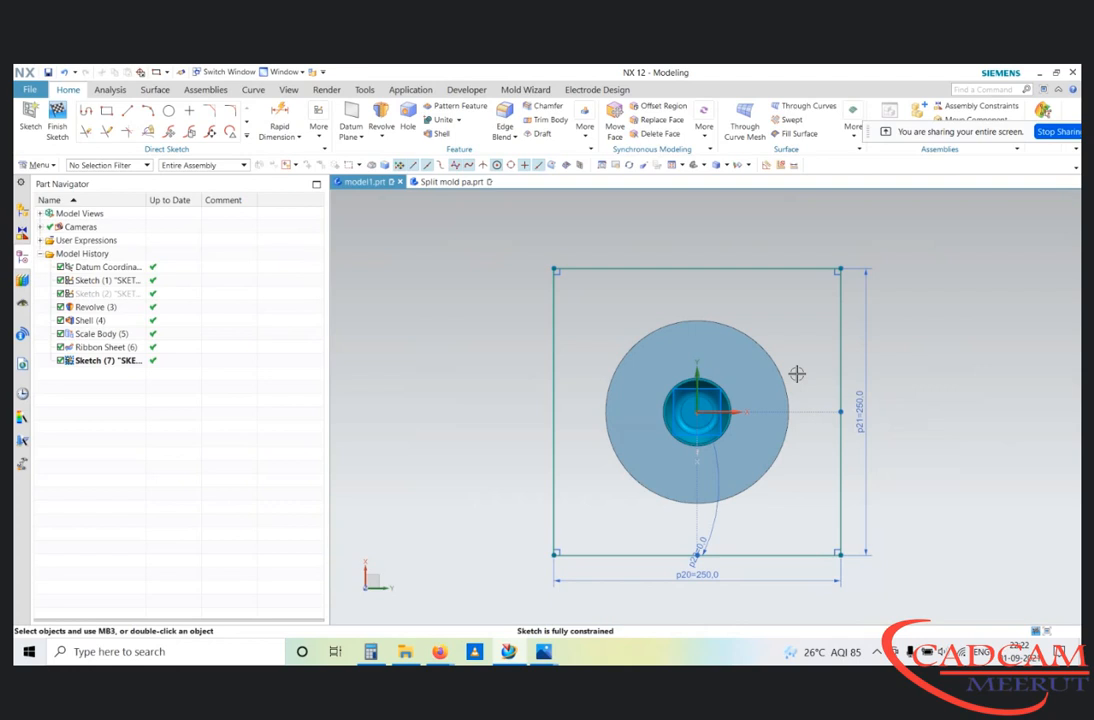
Step: Hide the ribbon sheet around the cup using Immediate Hide
{"action": "key", "text": "ctrl+shift+i"}
{"action": "left_click", "coordinate": [694, 332]}
{"action": "middle_click_drag", "start_coordinate": [806, 325], "coordinate": [819, 296]}
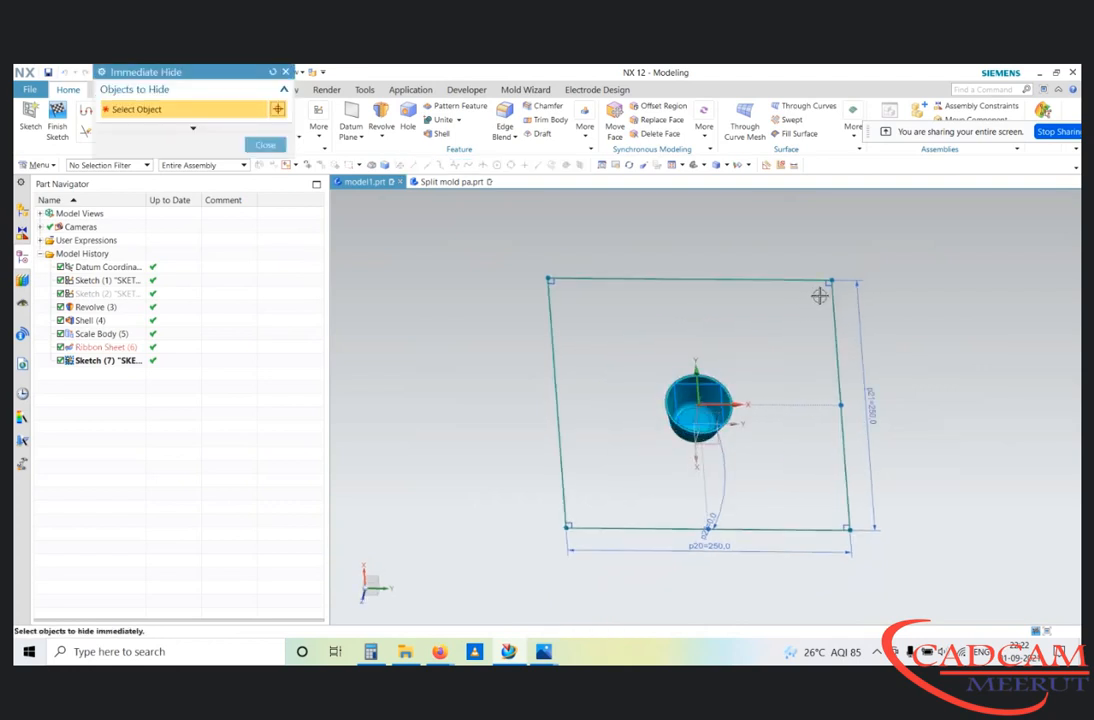
{"action": "key", "text": "Escape"}
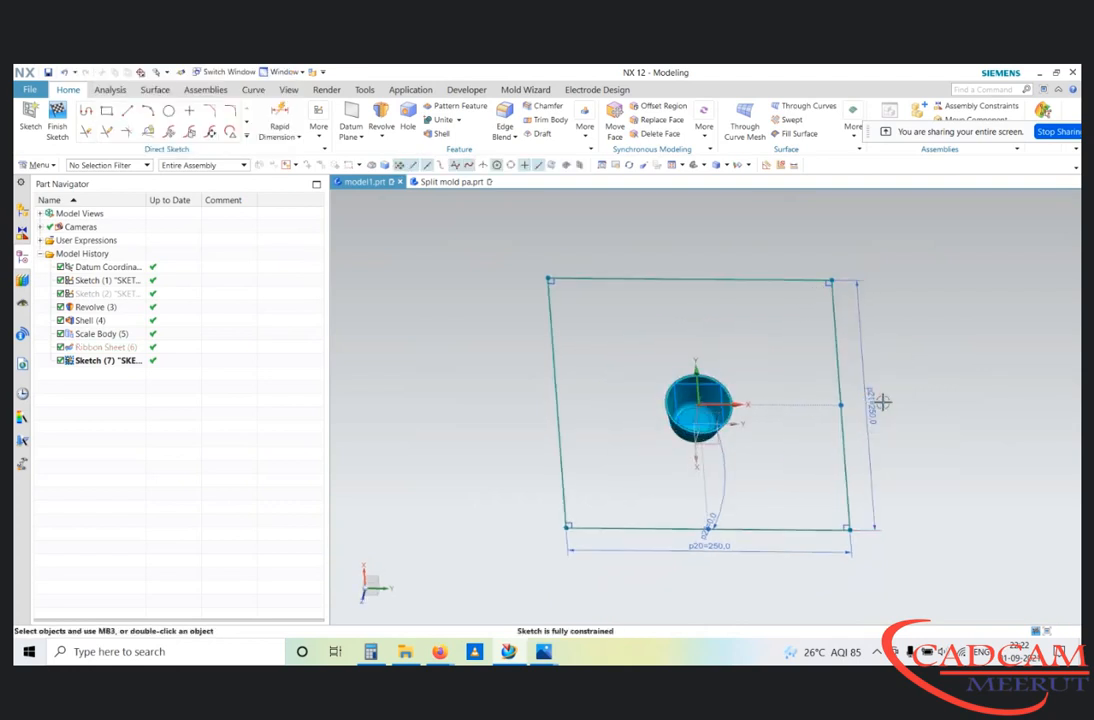
Step: Resize the sketched rectangle around the cup to 200 × 200 mm by editing its height and width dimensions
{"action": "key", "text": "F8"}
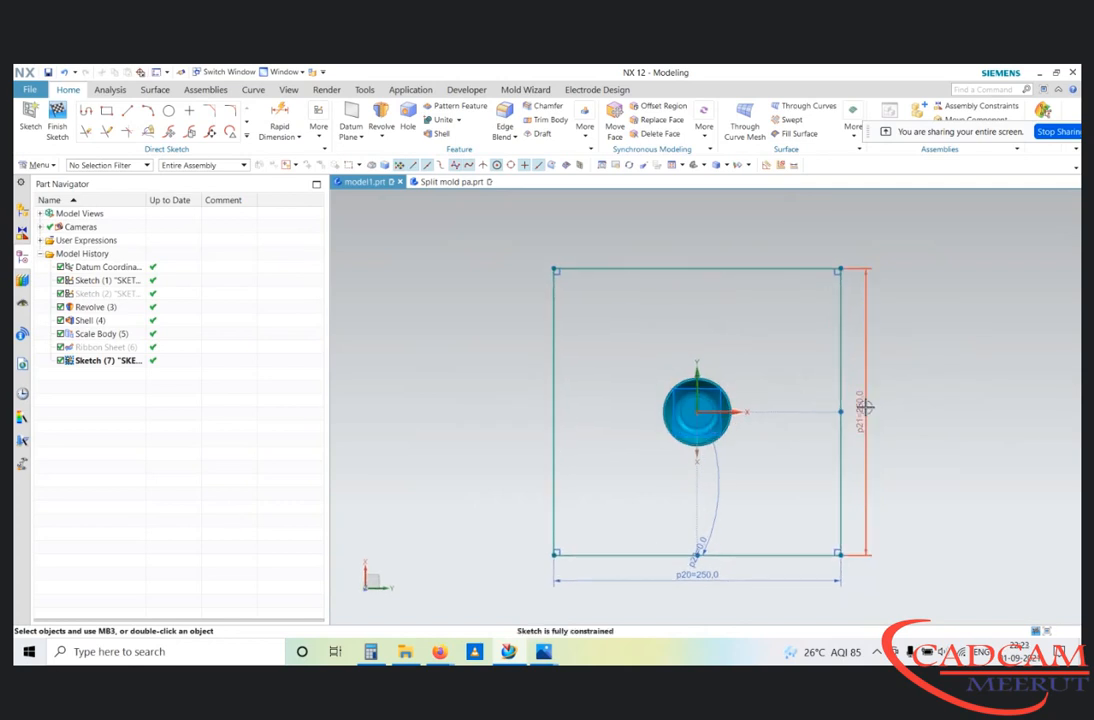
{"action": "double_click", "coordinate": [862, 407]}
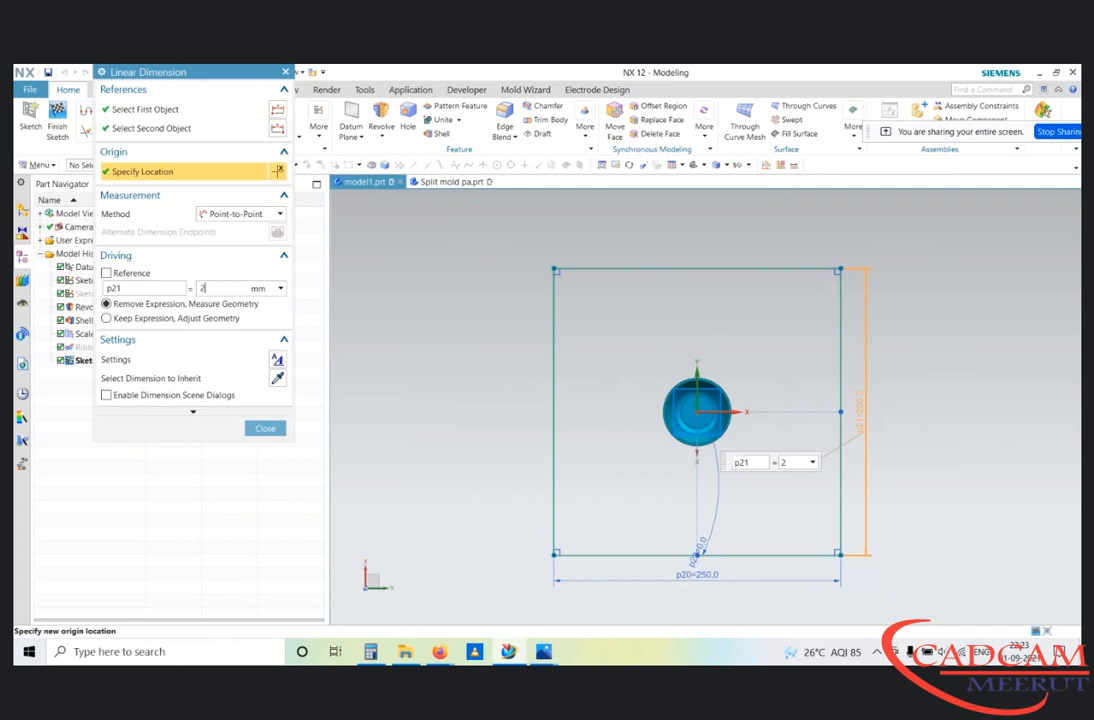
{"action": "key", "text": "Return"}
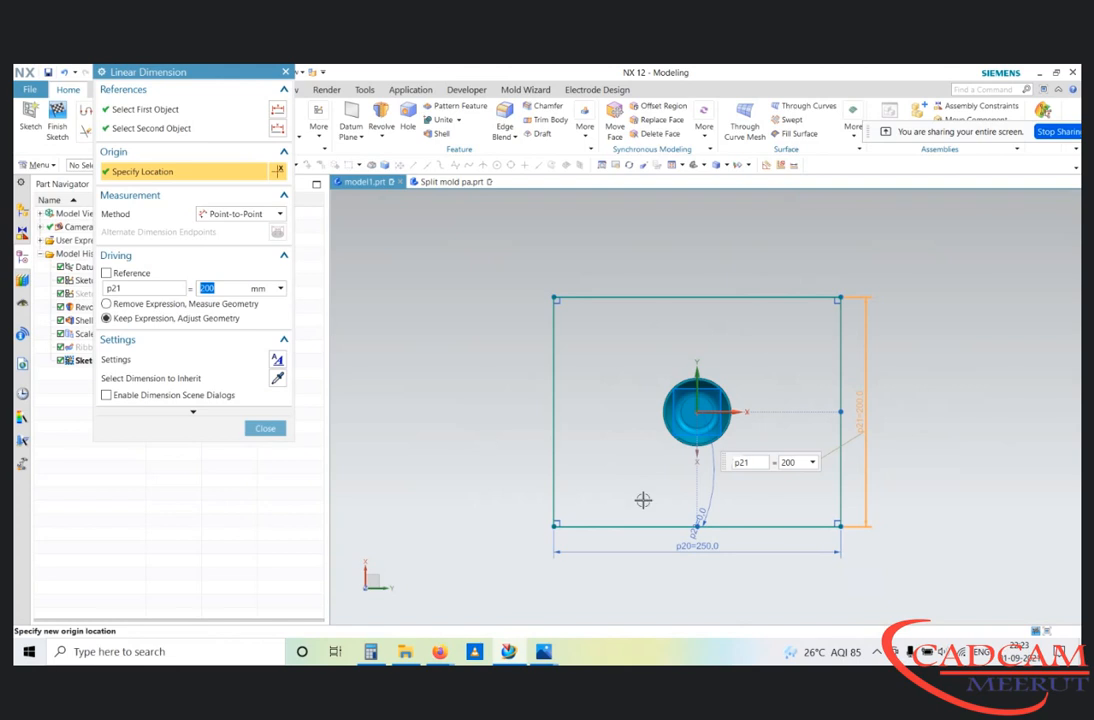
{"action": "key", "text": "Escape"}
{"action": "double_click", "coordinate": [690, 546]}
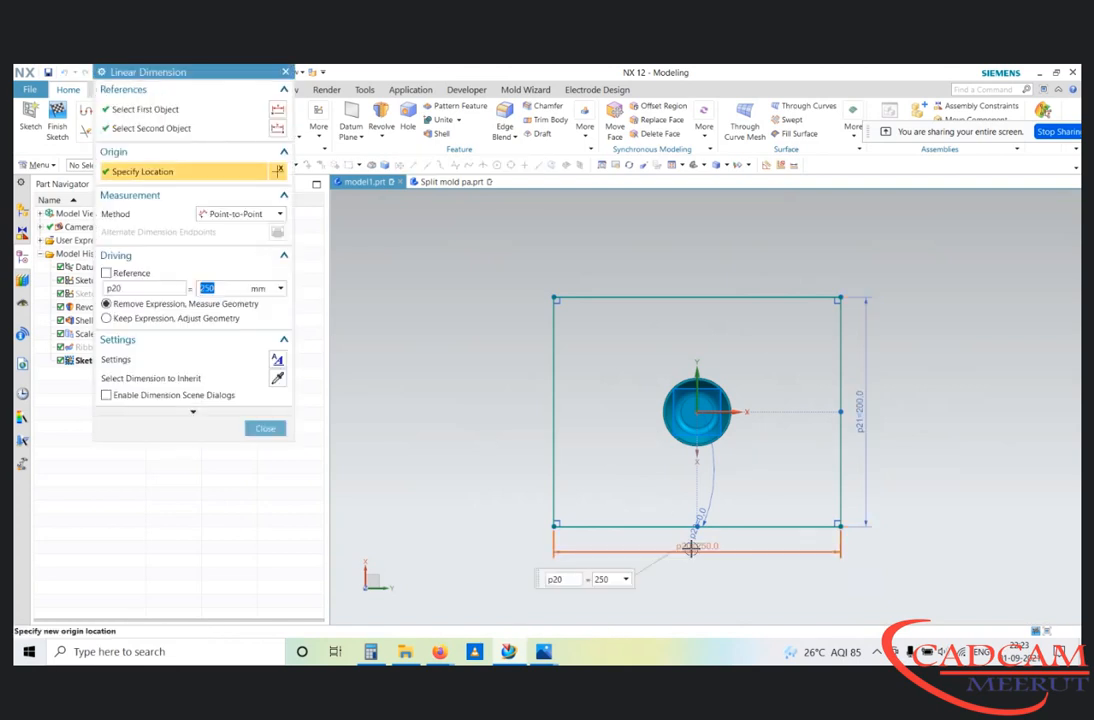
{"action": "type", "text": "200"}
{"action": "key", "text": "Return"}
{"action": "scroll", "coordinate": [846, 434], "scroll_direction": "down", "scroll_amount": 3}
{"action": "key", "text": "Escape"}
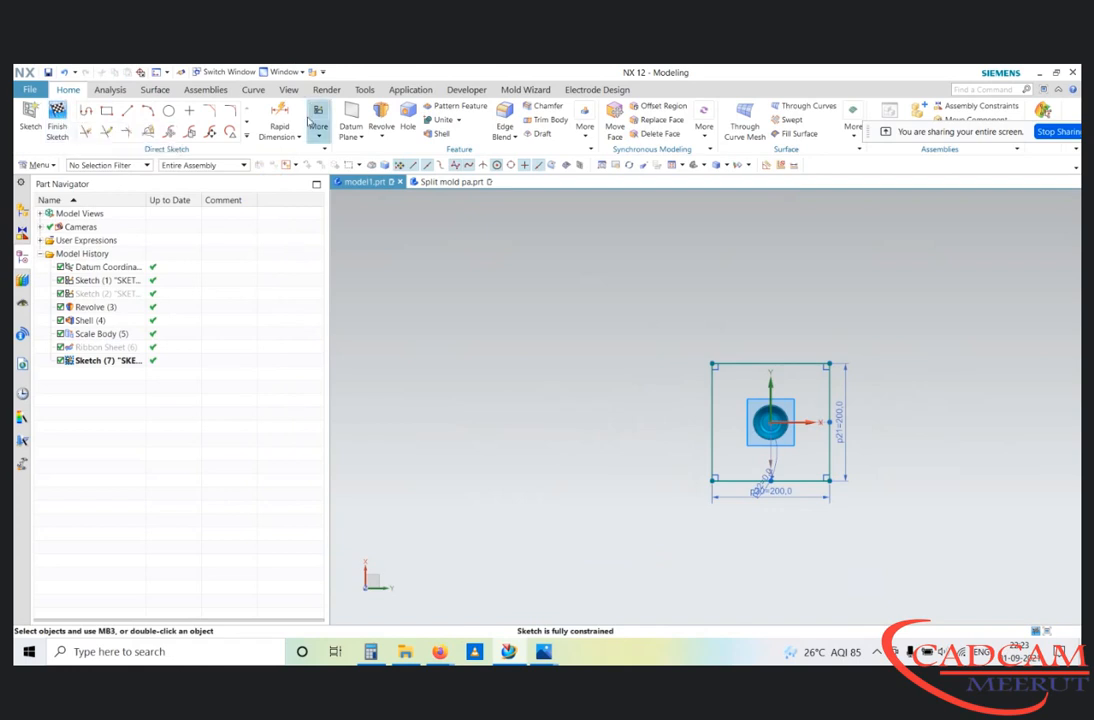
Step: Extrude the rectangle away from the cup's base, with a start distance of 0 and an end distance of 25 mm
{"action": "left_click", "coordinate": [382, 137]}
{"action": "left_click", "coordinate": [396, 152]}
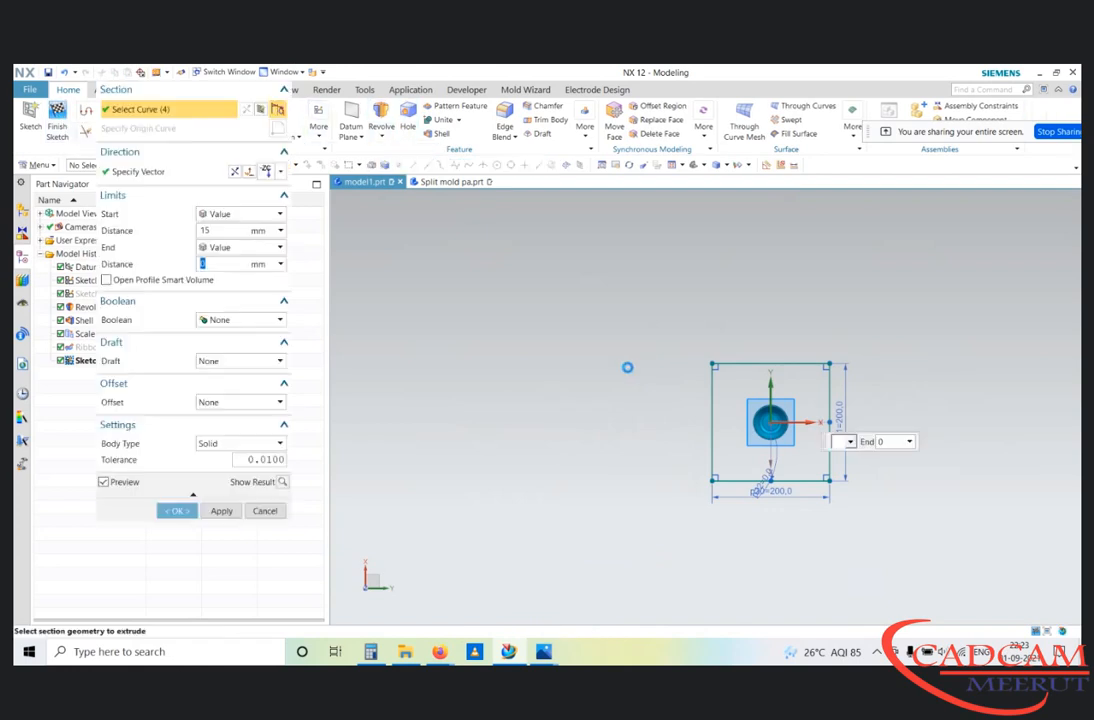
{"action": "middle_click_drag", "start_coordinate": [647, 371], "coordinate": [680, 308]}
{"action": "scroll", "coordinate": [748, 398], "scroll_direction": "up", "scroll_amount": 4}
{"action": "scroll", "coordinate": [786, 433], "scroll_direction": "up", "scroll_amount": 2}
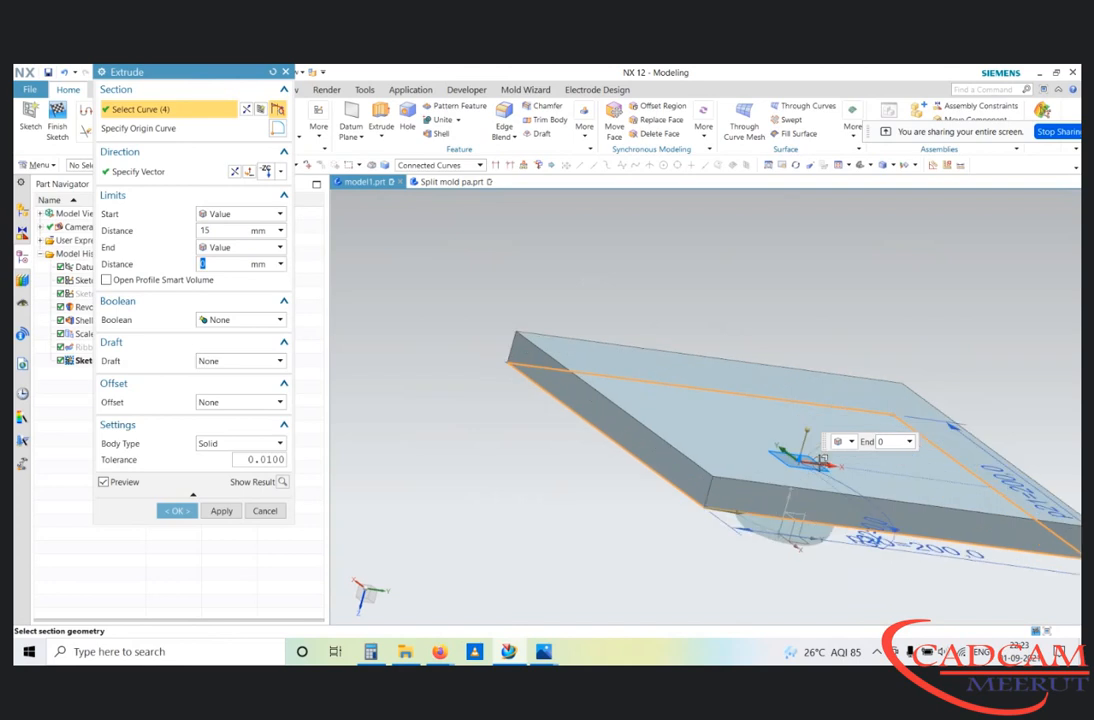
{"action": "left_click_drag", "start_coordinate": [815, 434], "coordinate": [820, 378]}
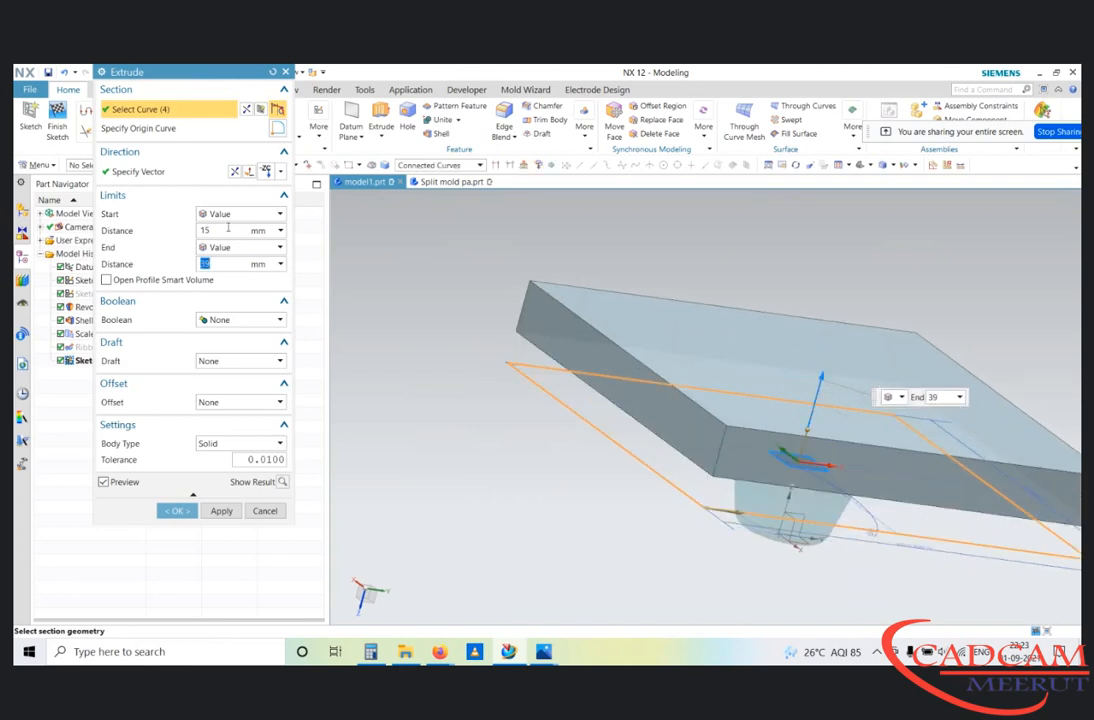
{"action": "left_click", "coordinate": [205, 230]}
{"action": "key", "text": "Return"}
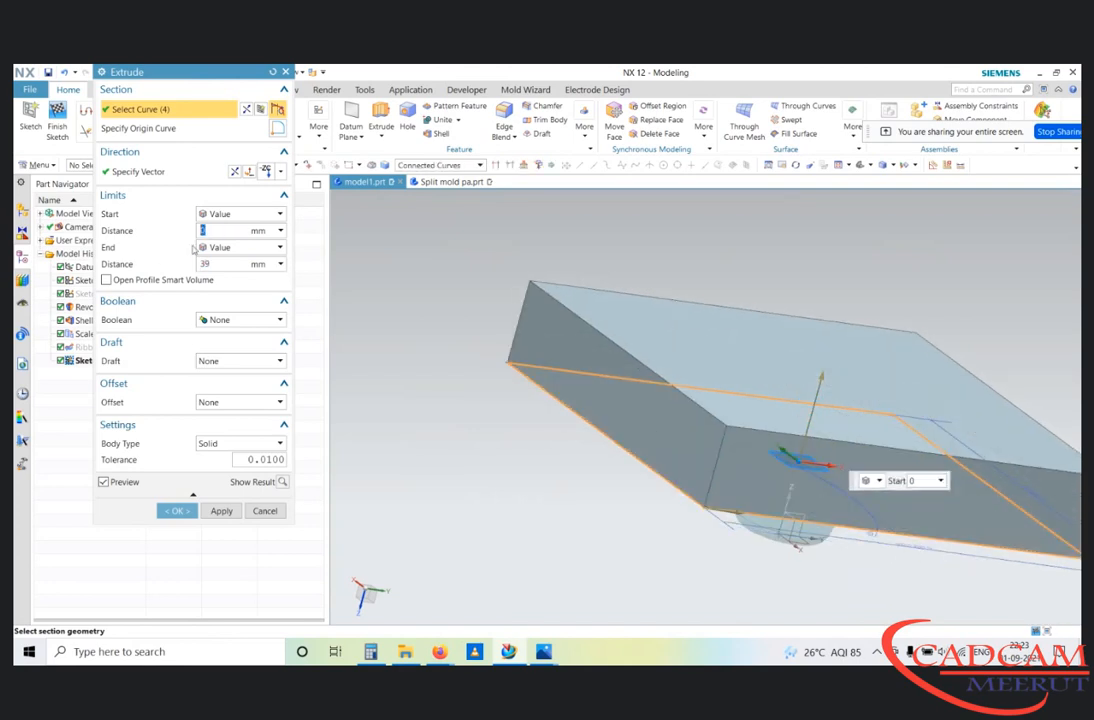
{"action": "middle_click_drag", "start_coordinate": [572, 245], "coordinate": [717, 285]}
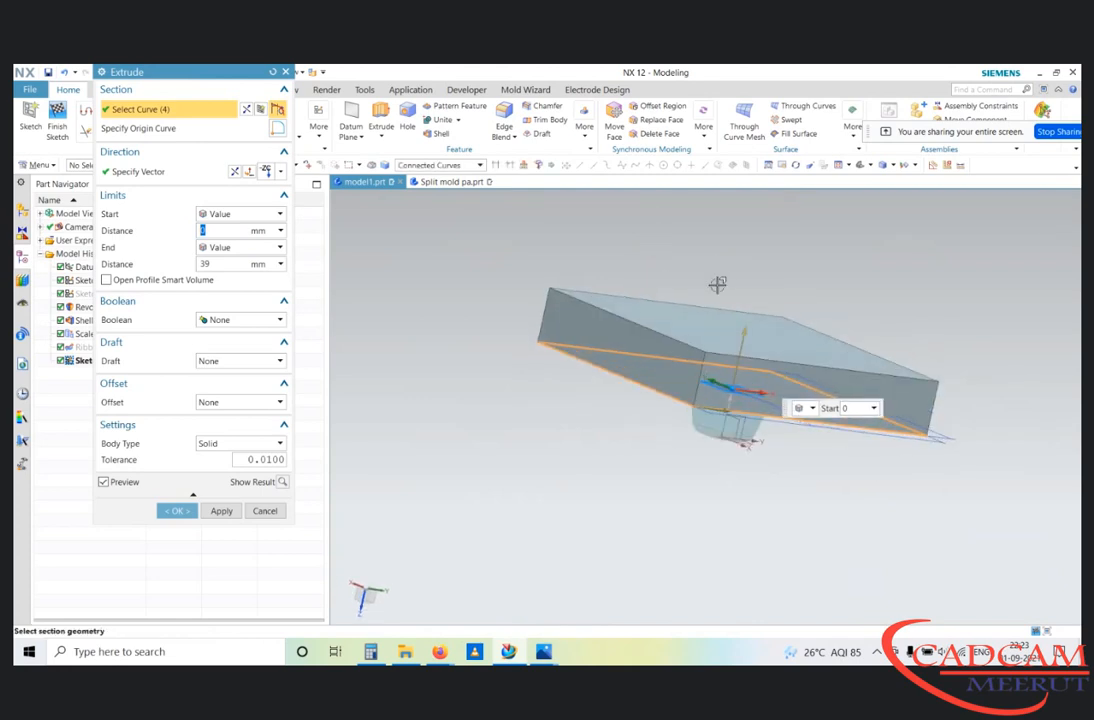
{"action": "left_click", "coordinate": [215, 265]}
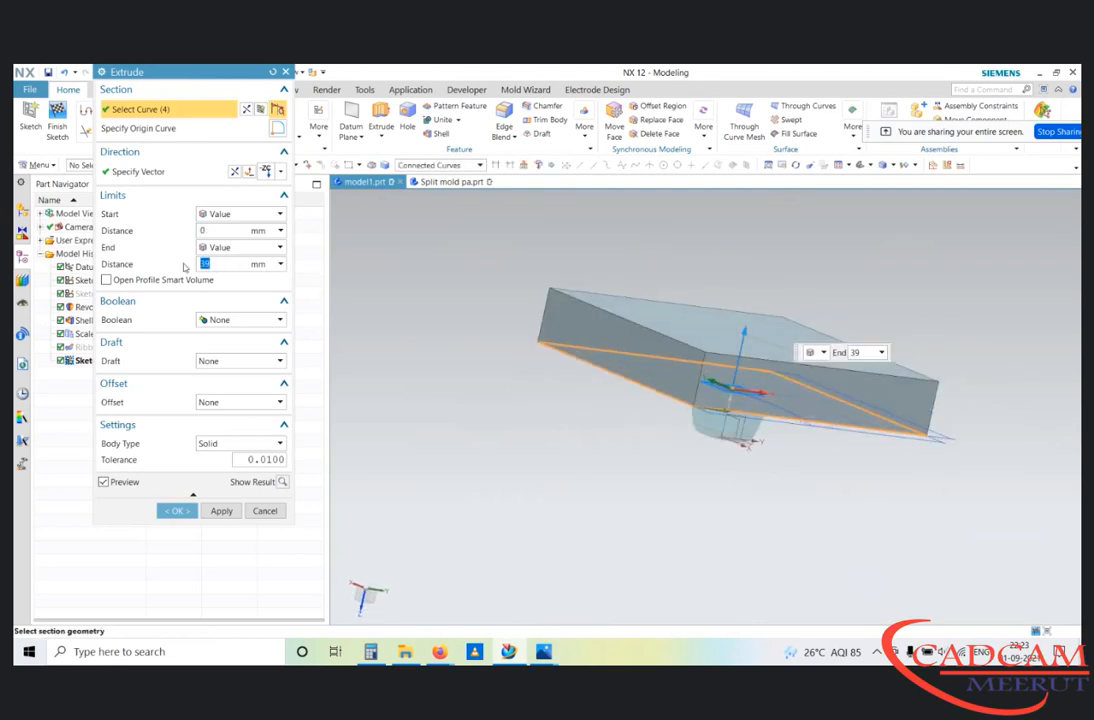
{"action": "type", "text": "25"}
{"action": "key", "text": "Return"}
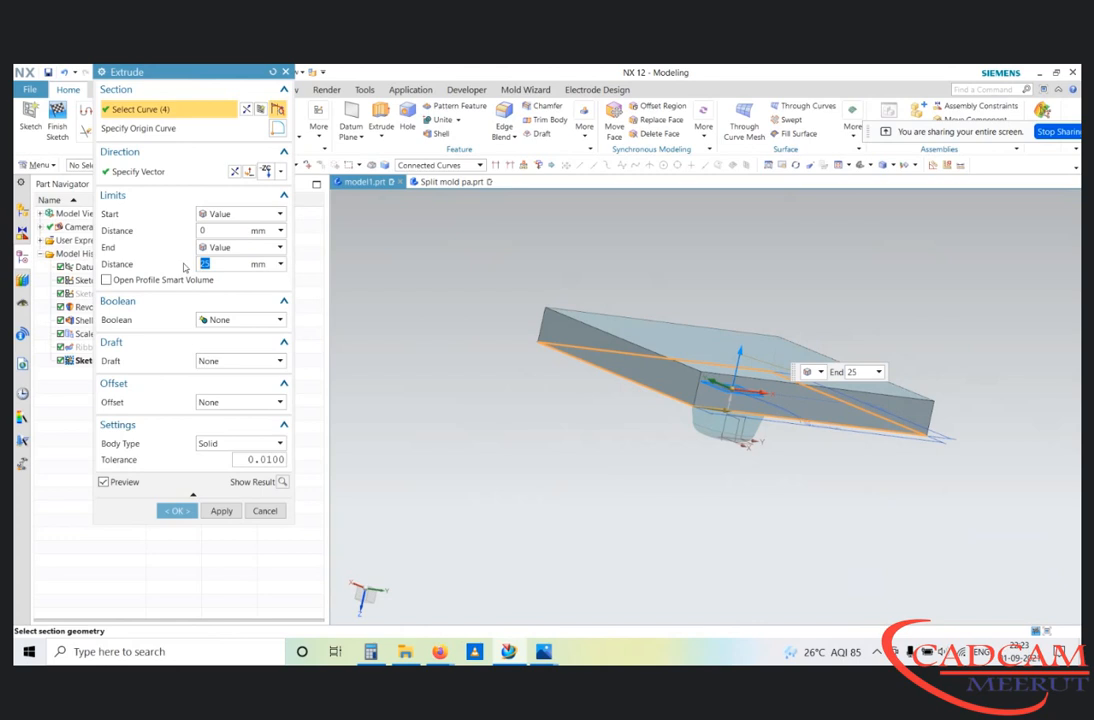
Step: Define the extrusion direction with an inferred vertical vector reversed away from the cup, and create the plate as a separate body
{"action": "left_click", "coordinate": [267, 172]}
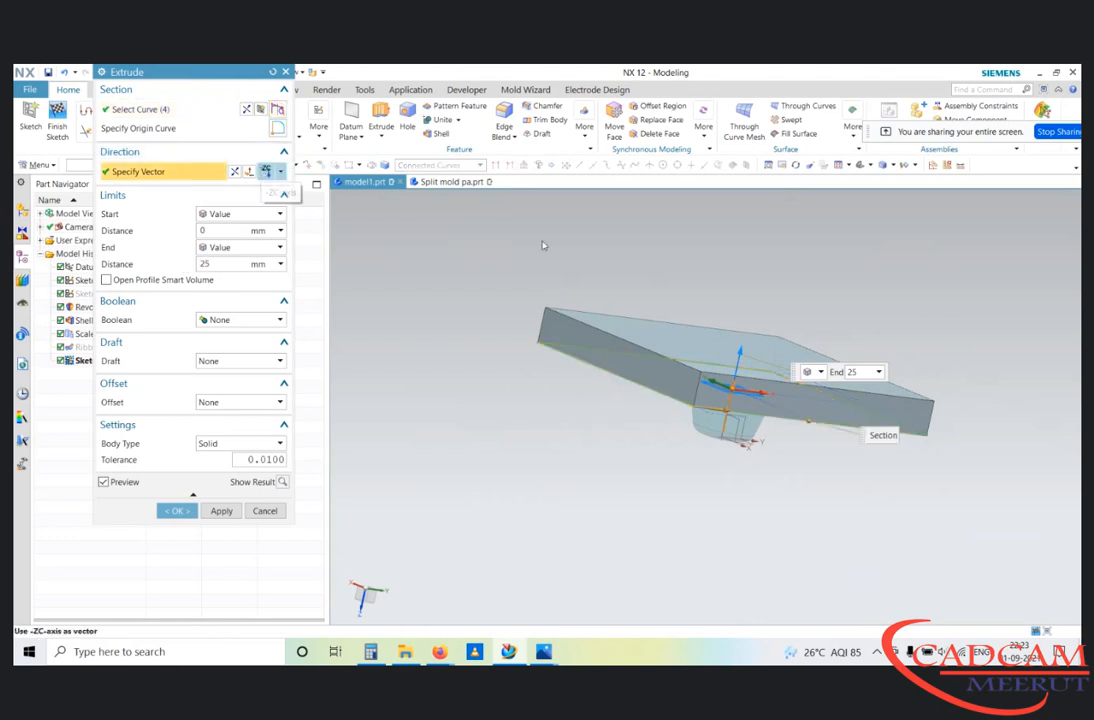
{"action": "middle_click_drag", "start_coordinate": [632, 284], "coordinate": [710, 345]}
{"action": "left_click", "coordinate": [281, 174]}
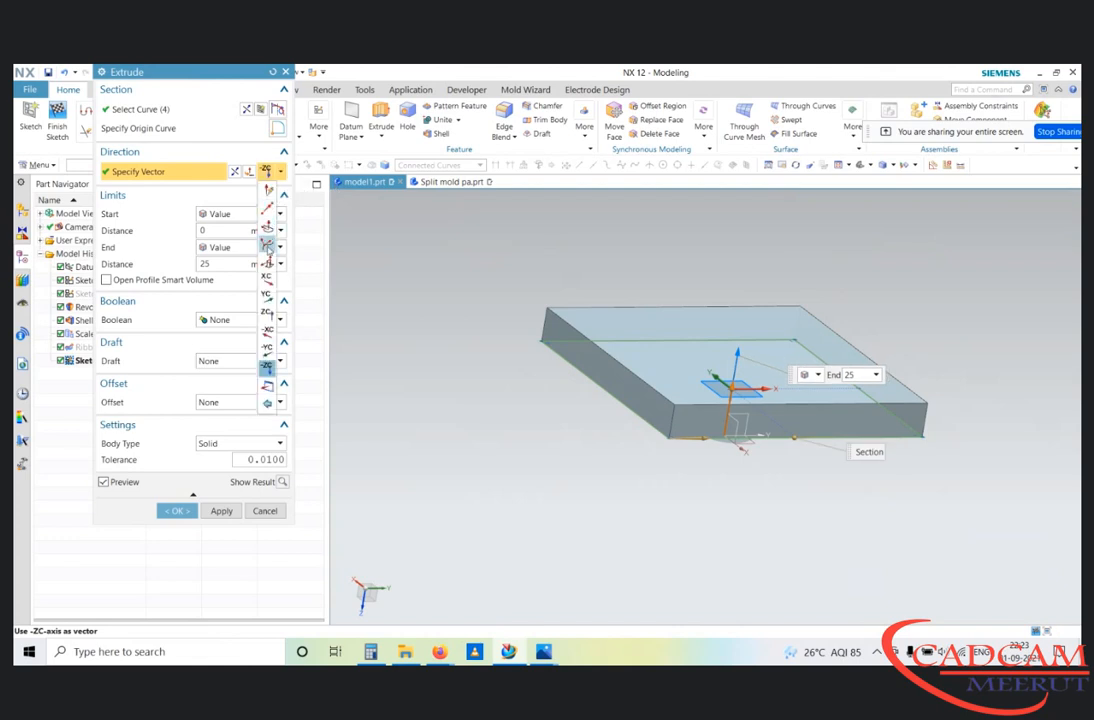
{"action": "left_click", "coordinate": [268, 190]}
{"action": "middle_click_drag", "start_coordinate": [620, 427], "coordinate": [679, 440]}
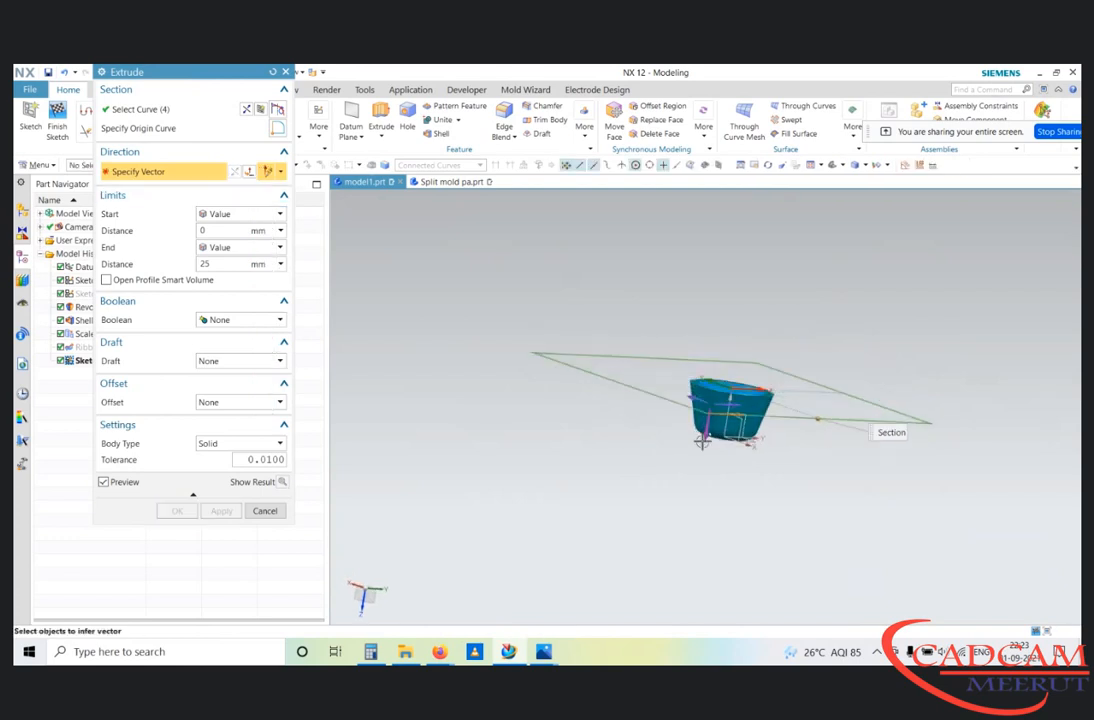
{"action": "left_click", "coordinate": [703, 441]}
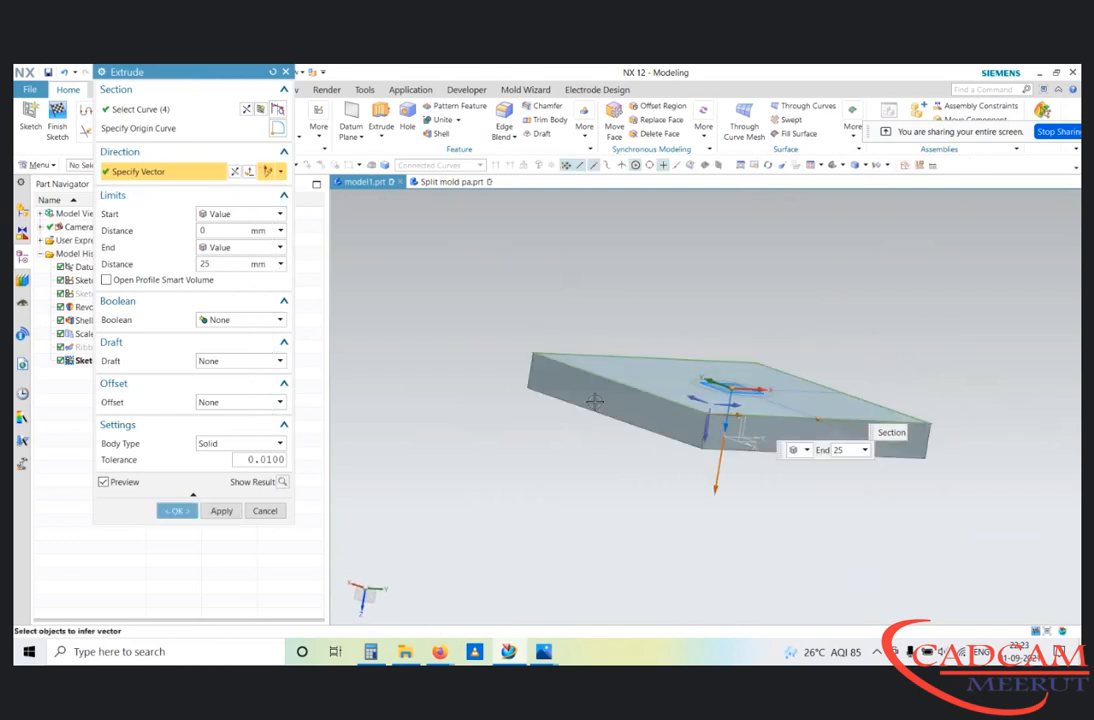
{"action": "left_click", "coordinate": [235, 172]}
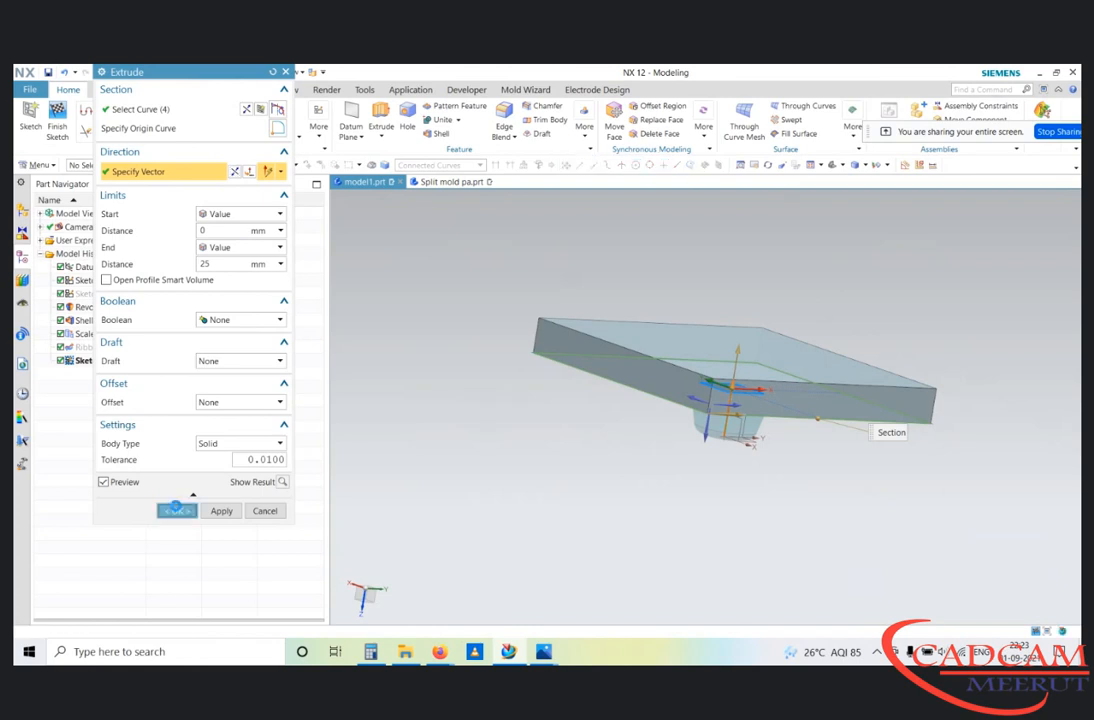
{"action": "left_click", "coordinate": [178, 510]}
Step: Start an extrusion from the plate's large face on the cup side, using the Face Edges selection rule
{"action": "middle_click_drag", "start_coordinate": [654, 444], "coordinate": [527, 328]}
{"action": "middle_click_drag", "start_coordinate": [738, 434], "coordinate": [695, 322]}
{"action": "left_click", "coordinate": [174, 112]}
{"action": "middle_click_drag", "start_coordinate": [774, 315], "coordinate": [700, 380]}
{"action": "left_click", "coordinate": [440, 165]}
{"action": "left_click", "coordinate": [426, 229]}
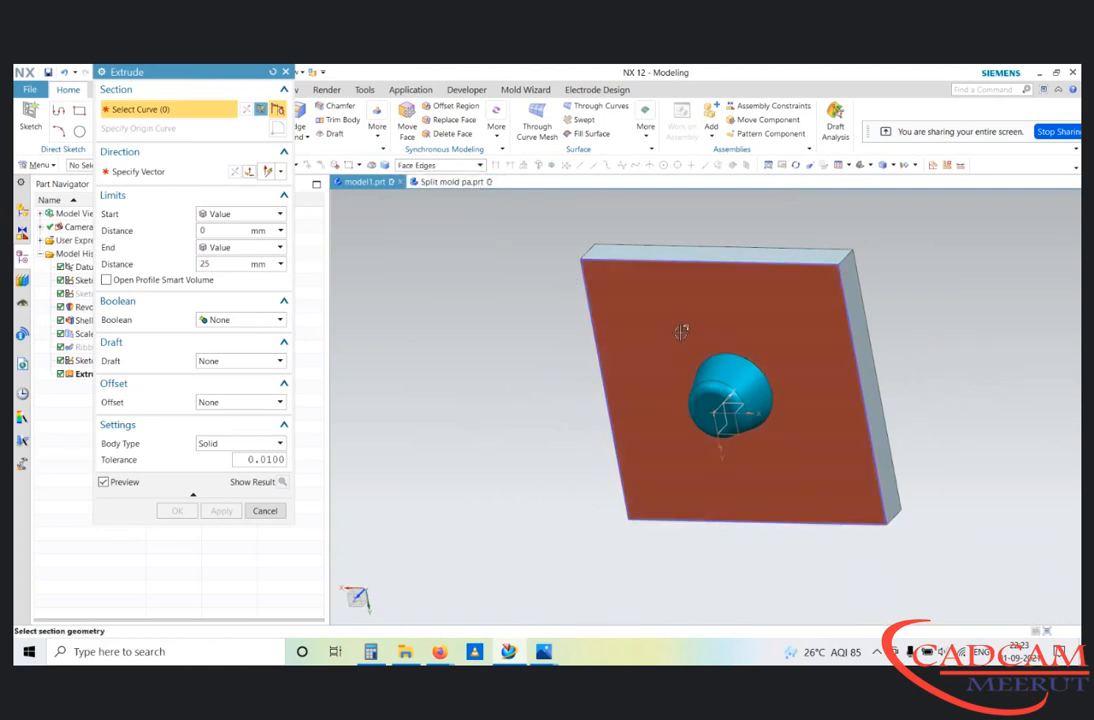
{"action": "left_click", "coordinate": [678, 328]}
{"action": "middle_click_drag", "start_coordinate": [952, 281], "coordinate": [905, 314]}
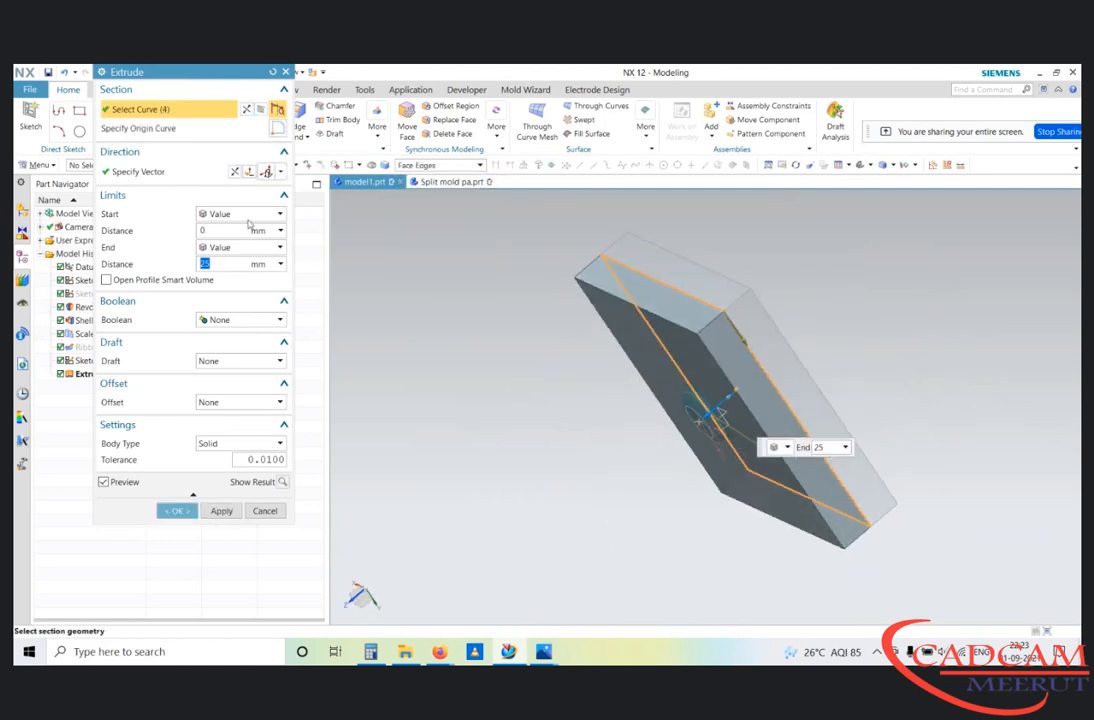
{"action": "middle_click_drag", "start_coordinate": [636, 372], "coordinate": [713, 452]}
{"action": "key", "text": "F8"}
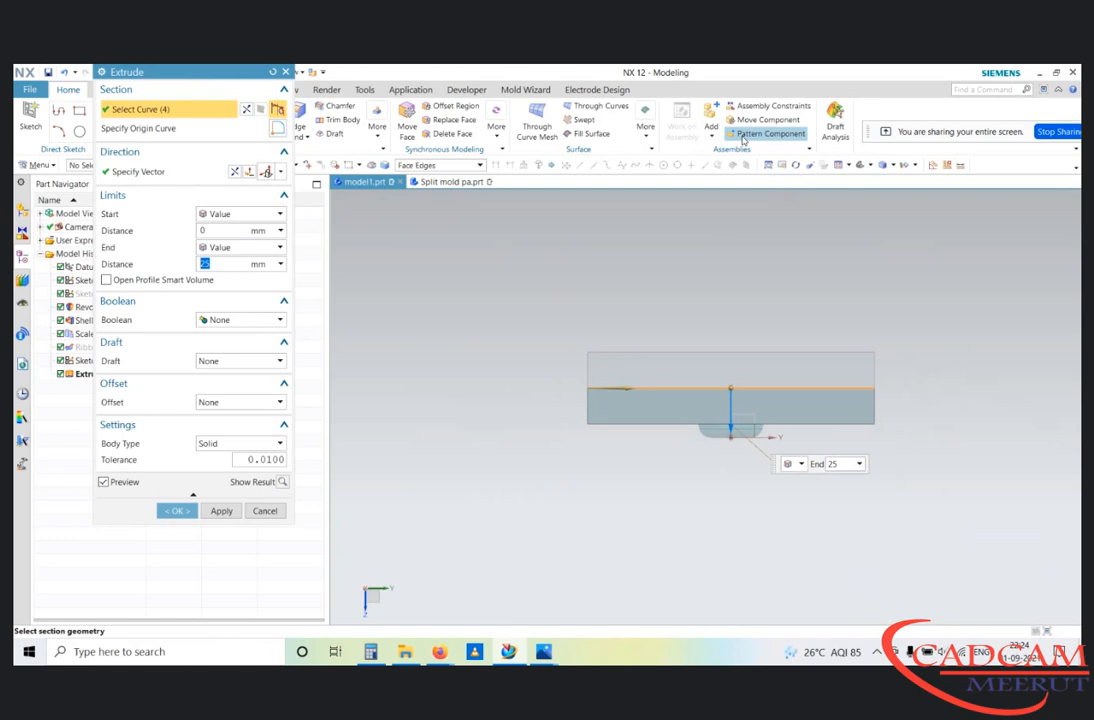
Step: Switch to wireframe display and set the extrusion's end distance to 55 mm, past the cup's base
{"action": "left_click", "coordinate": [895, 166]}
{"action": "left_click", "coordinate": [904, 232]}
{"action": "middle_click_drag", "start_coordinate": [720, 450], "coordinate": [709, 401]}
{"action": "left_click_drag", "start_coordinate": [709, 401], "coordinate": [740, 469]}
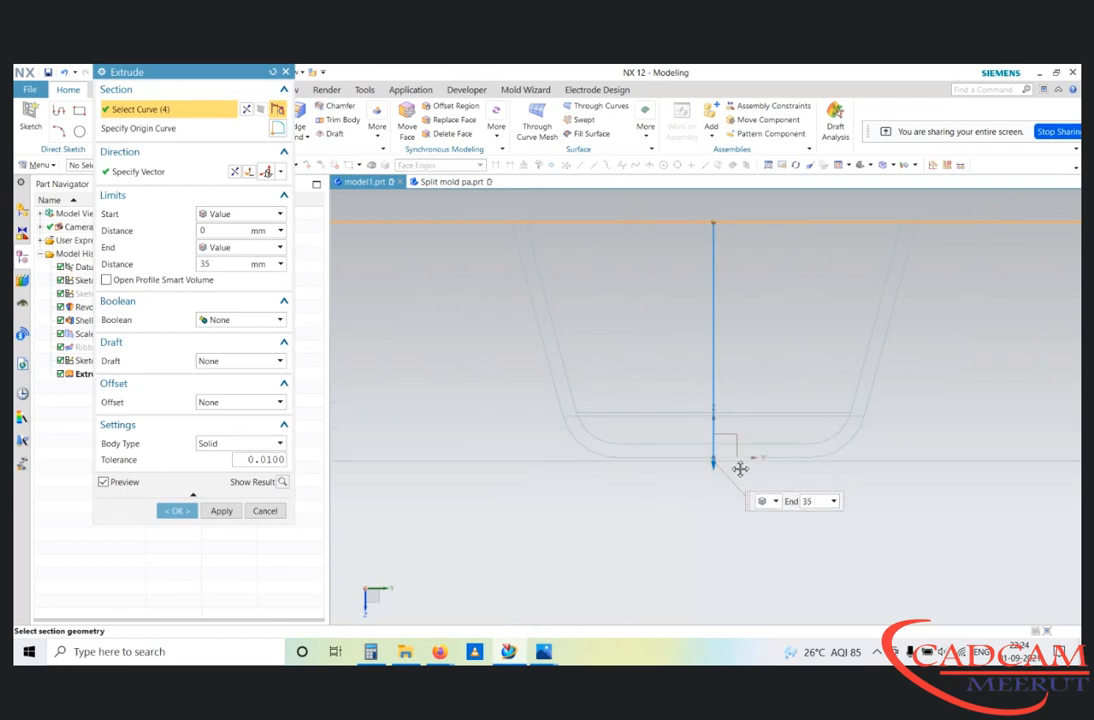
{"action": "middle_click_drag", "start_coordinate": [741, 469], "coordinate": [762, 393]}
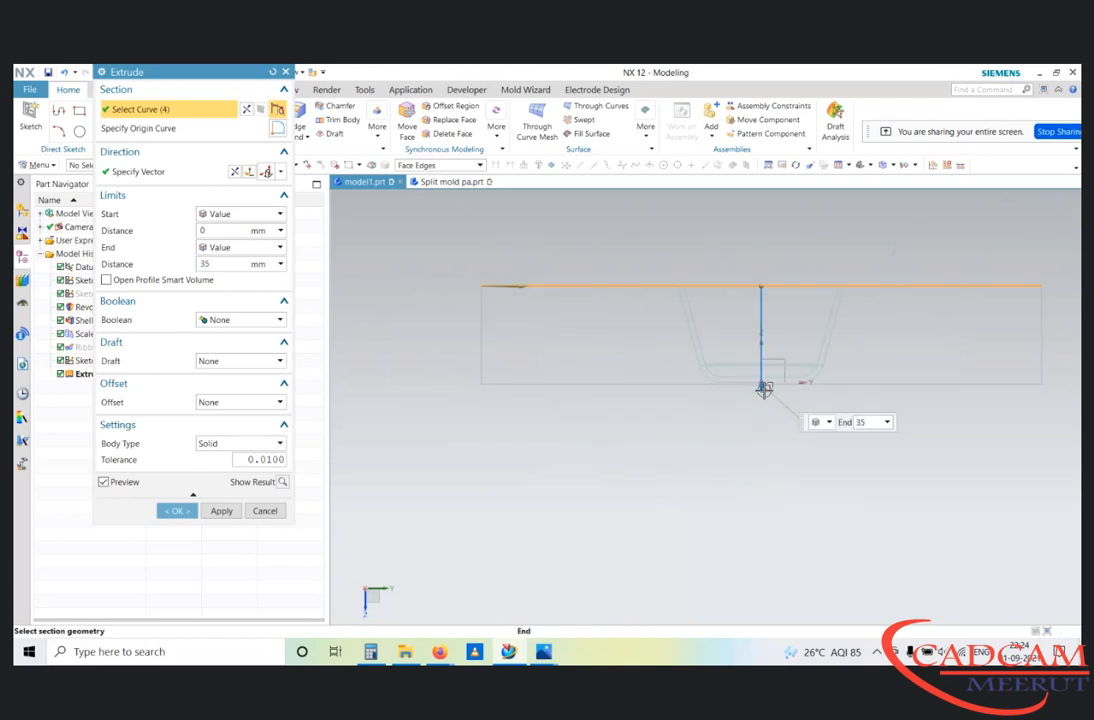
{"action": "left_click_drag", "start_coordinate": [762, 389], "coordinate": [770, 404]}
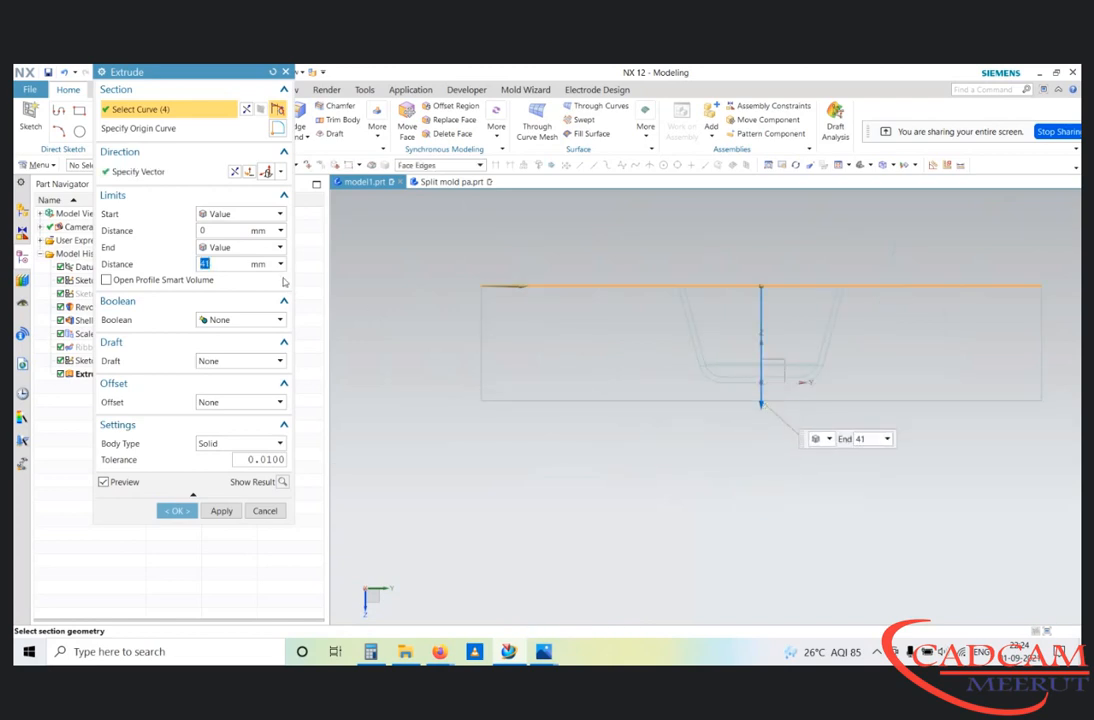
{"action": "scroll", "coordinate": [761, 422], "scroll_direction": "up", "scroll_amount": 2}
{"action": "scroll", "coordinate": [752, 409], "scroll_direction": "down", "scroll_amount": 2}
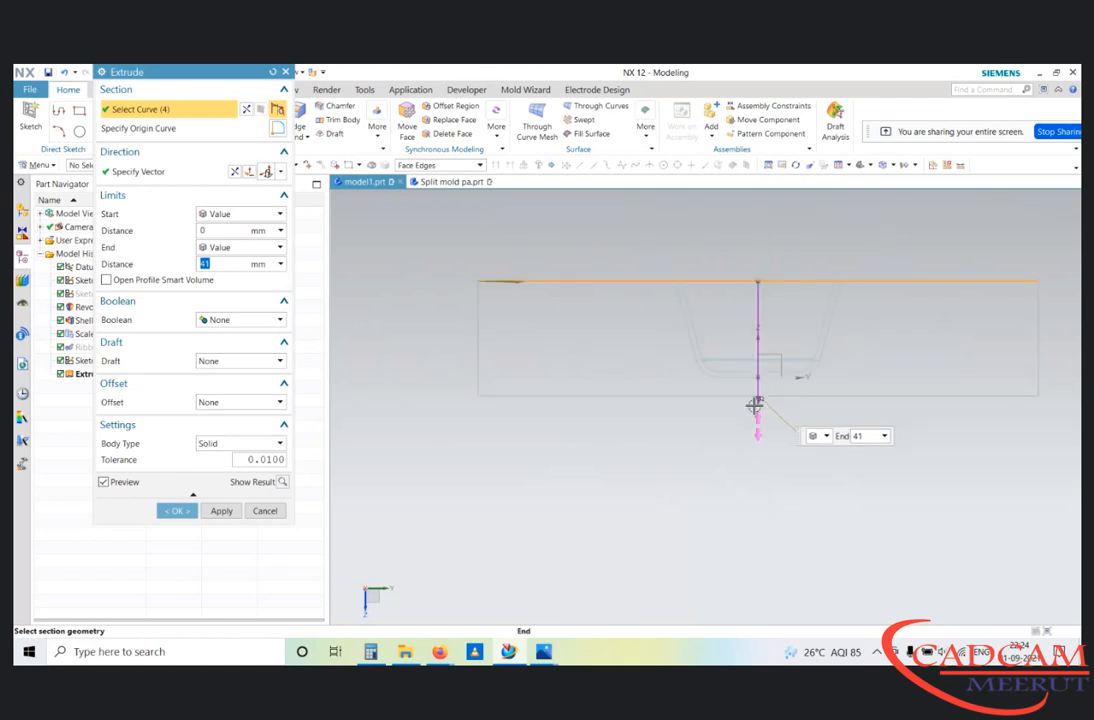
{"action": "left_click_drag", "start_coordinate": [757, 404], "coordinate": [768, 428]}
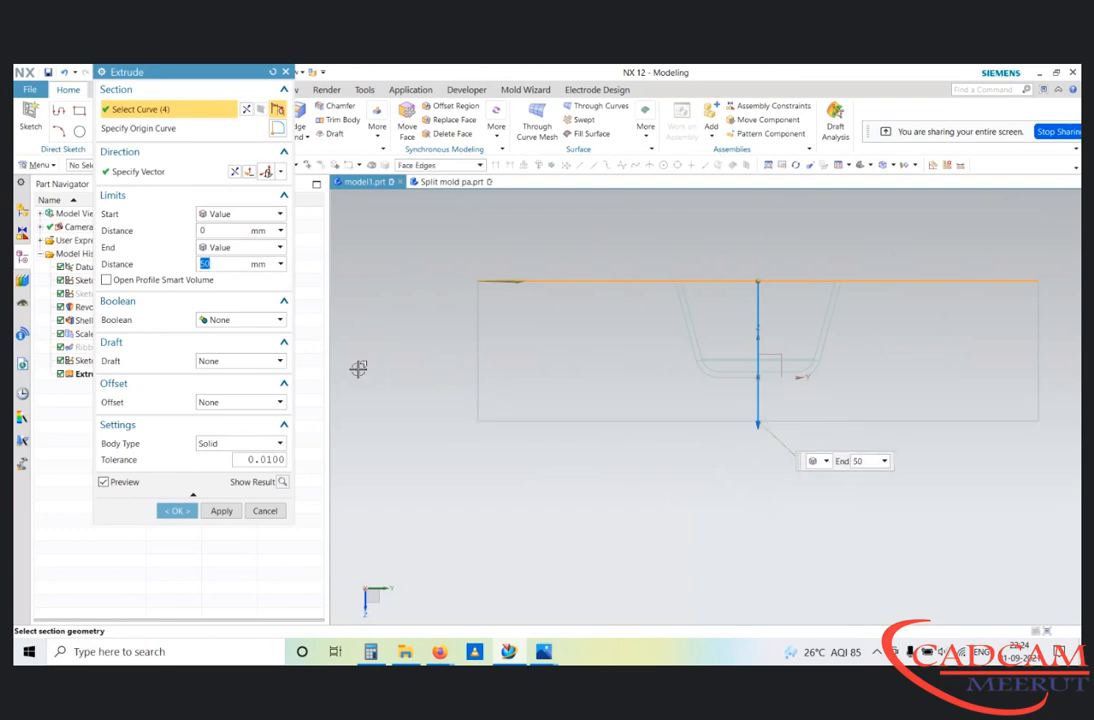
{"action": "key", "text": "Return"}
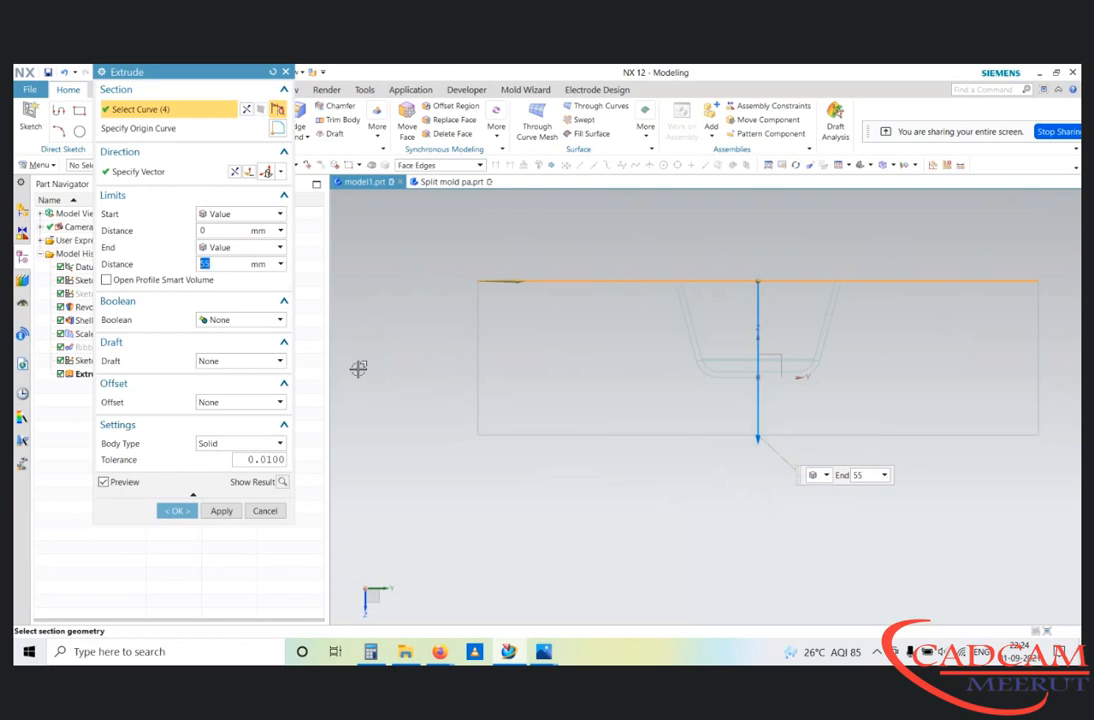
Step: Direct the extrusion toward the cup's base with an inferred vector, create the block, and return to shaded display
{"action": "left_click", "coordinate": [281, 172]}
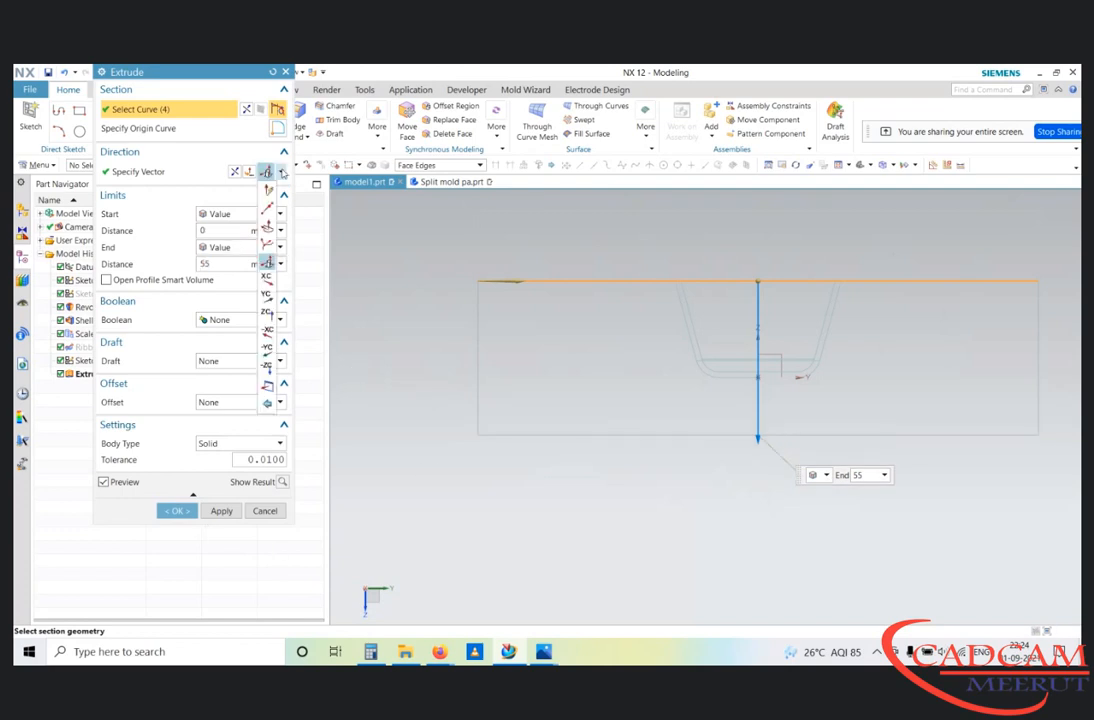
{"action": "left_click", "coordinate": [268, 190]}
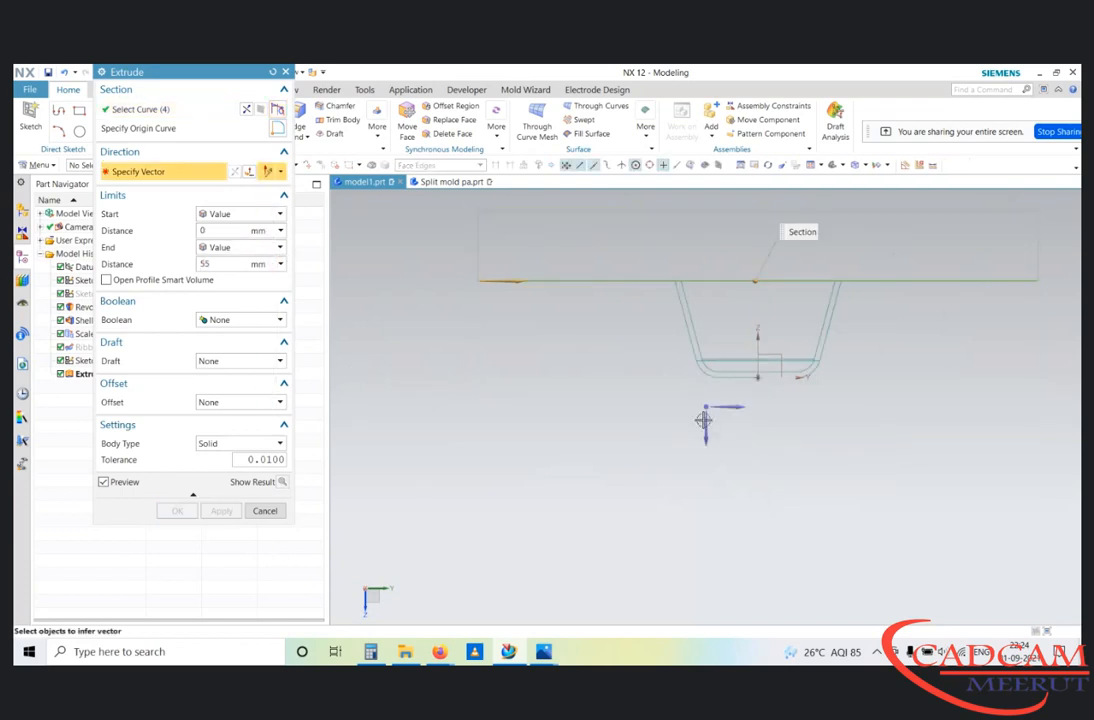
{"action": "scroll", "coordinate": [798, 340], "scroll_direction": "up", "scroll_amount": 1}
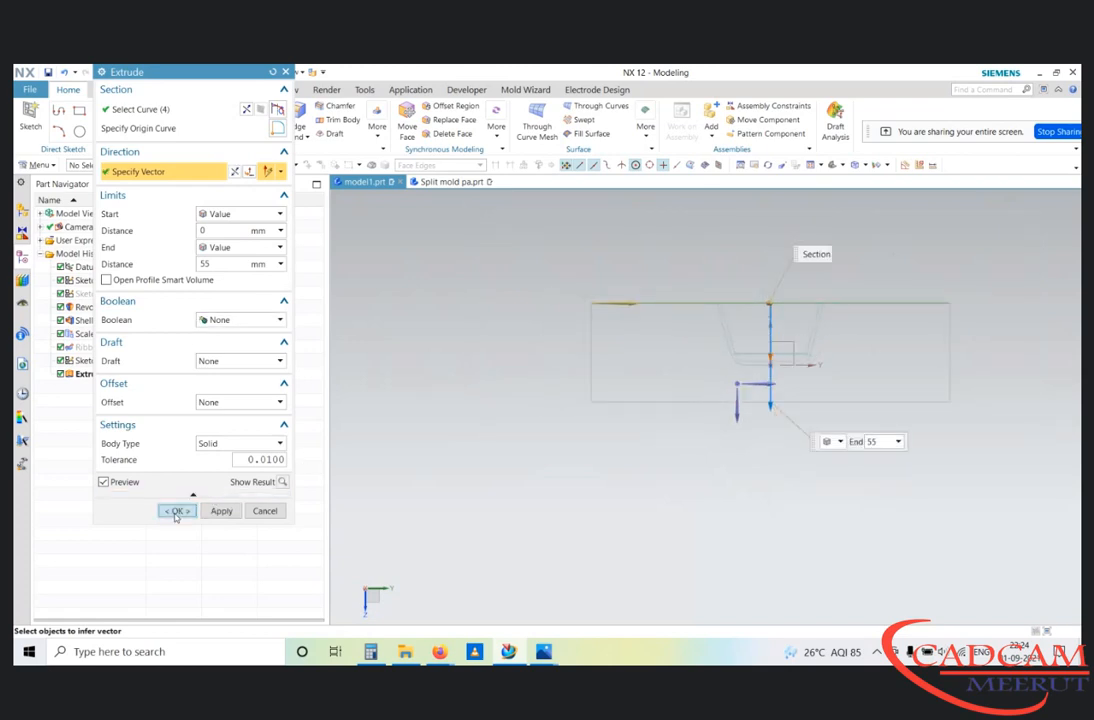
{"action": "left_click", "coordinate": [176, 514]}
{"action": "scroll", "coordinate": [763, 433], "scroll_direction": "up", "scroll_amount": 3}
{"action": "right_click_drag", "start_coordinate": [947, 288], "coordinate": [947, 265]}
{"action": "mouse_move", "coordinate": [778, 334]}
{"action": "middle_mouse_down"}
{"action": "mouse_move", "coordinate": [781, 361]}
{"action": "mouse_move", "coordinate": [761, 325]}
{"action": "middle_mouse_up"}
{"action": "left_click", "coordinate": [524, 310]}
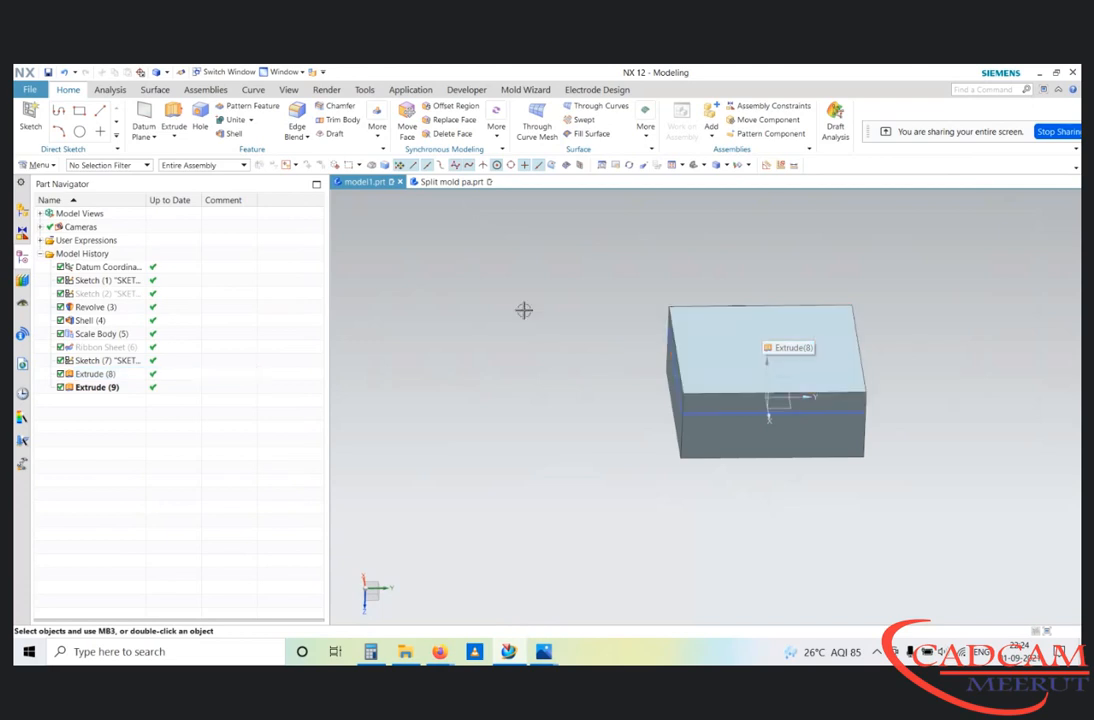
Step: Hide the 25 mm plate above the cup's rim using Immediate Hide
{"action": "key", "text": "ctrl+shift+i"}
{"action": "left_click", "coordinate": [755, 325]}
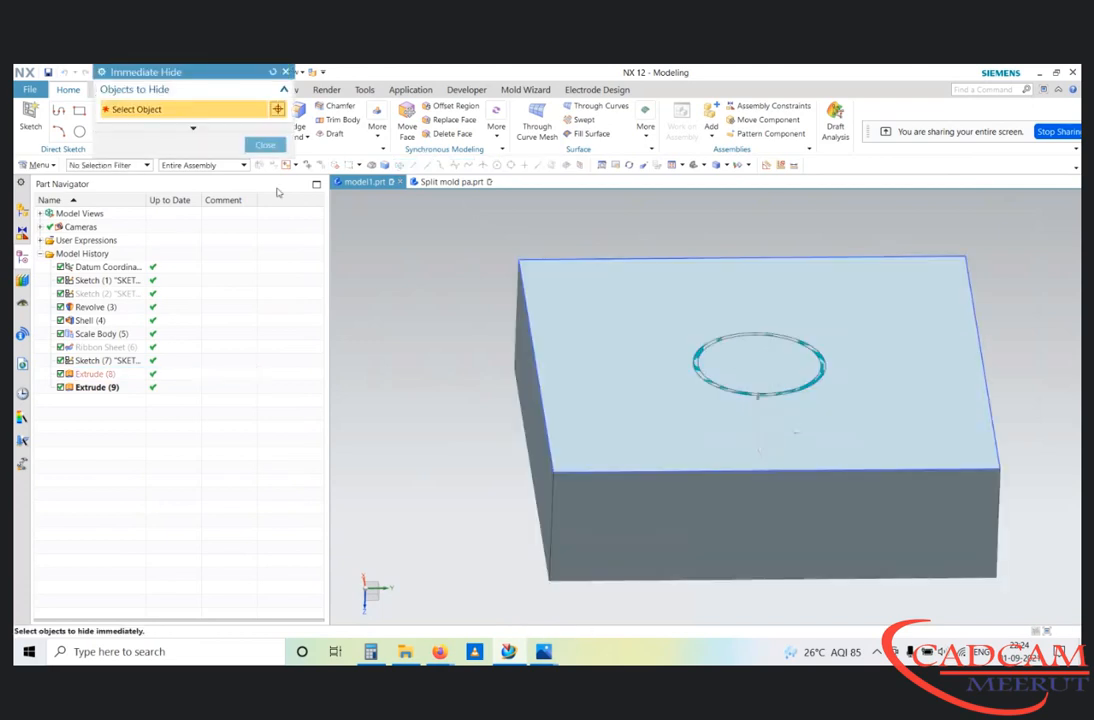
{"action": "left_click", "coordinate": [266, 144]}
Step: Start a Subtract with the 55 mm block as the target body and the cup as the tool body
{"action": "left_click", "coordinate": [252, 121]}
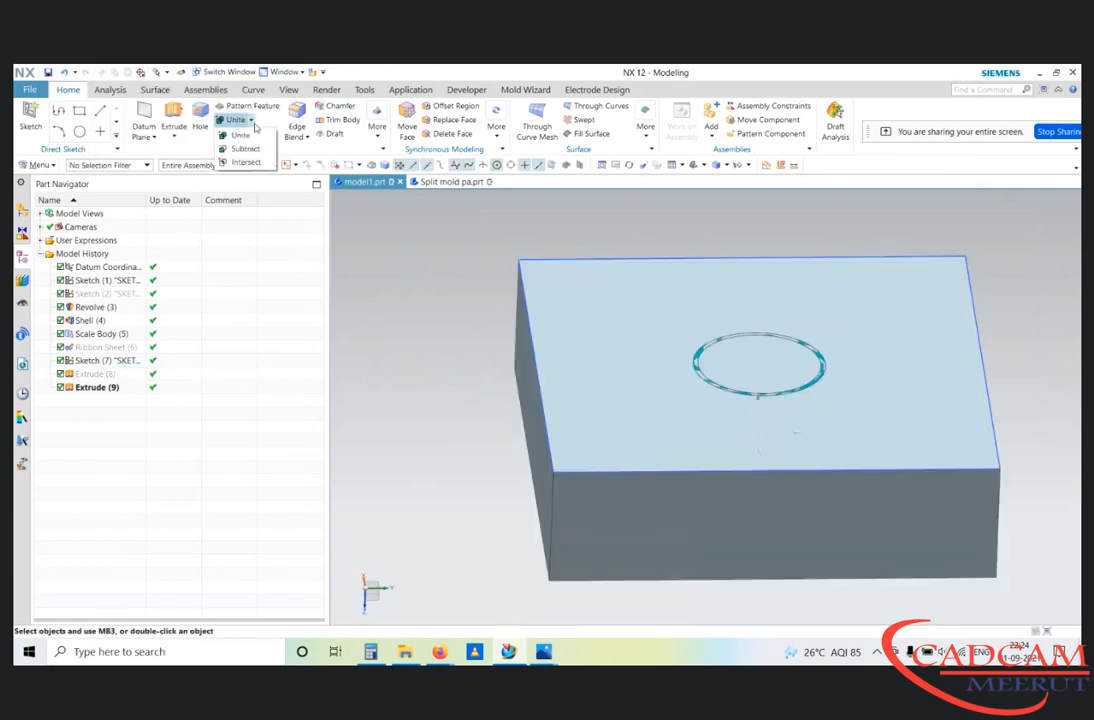
{"action": "left_click", "coordinate": [245, 149]}
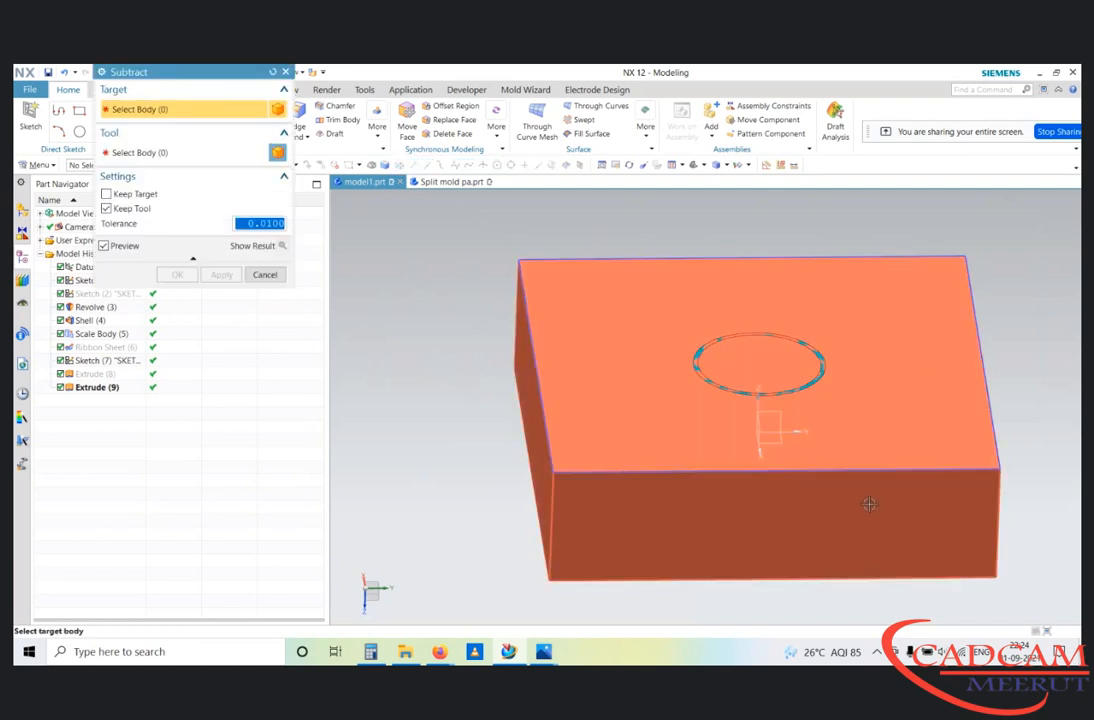
{"action": "scroll", "coordinate": [866, 286], "scroll_direction": "down", "scroll_amount": 2}
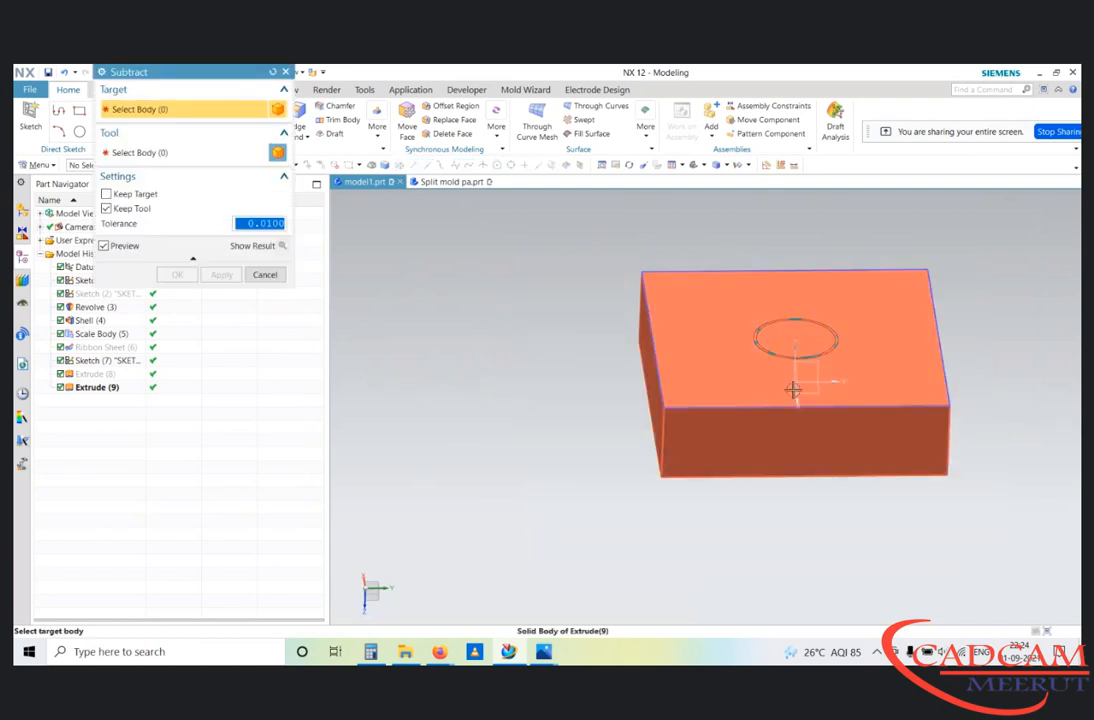
{"action": "left_click", "coordinate": [781, 356]}
{"action": "scroll", "coordinate": [781, 356], "scroll_direction": "up", "scroll_amount": 3}
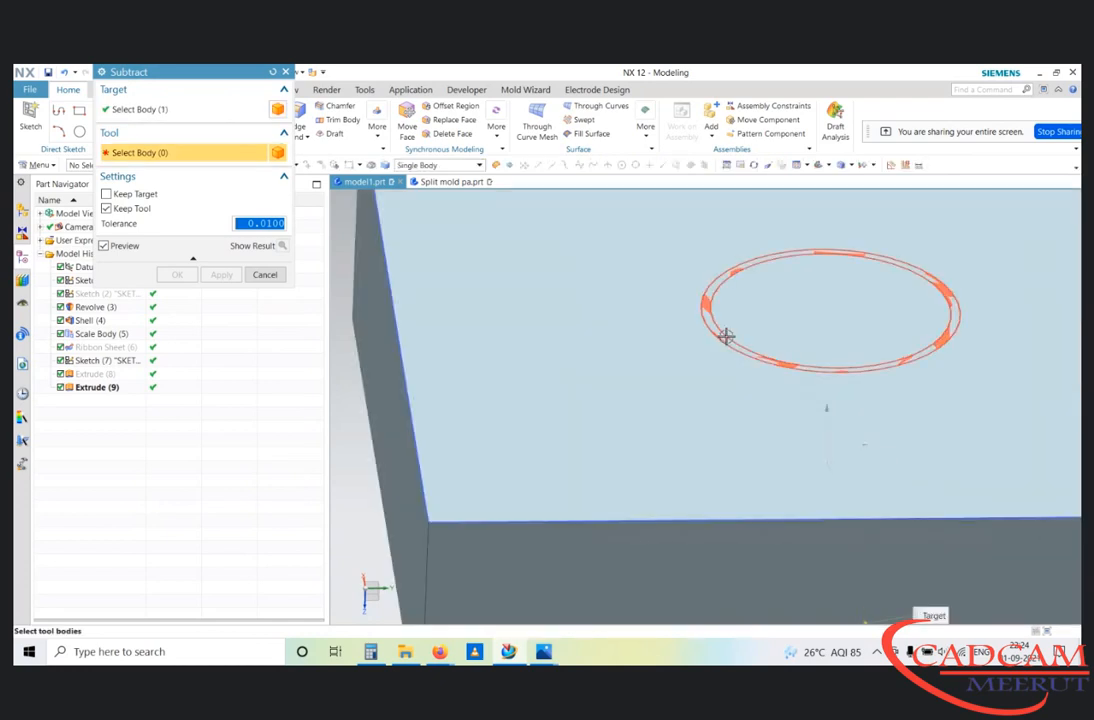
{"action": "left_click", "coordinate": [722, 326]}
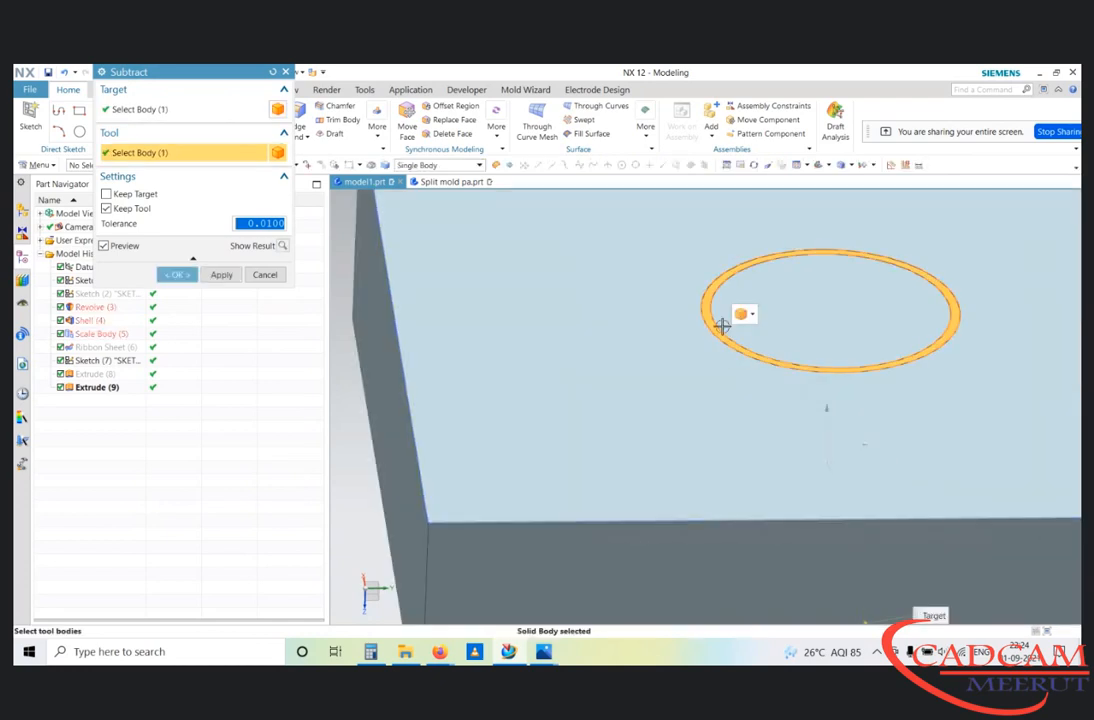
{"action": "left_click", "coordinate": [140, 109]}
{"action": "scroll", "coordinate": [672, 470], "scroll_direction": "down", "scroll_amount": 3}
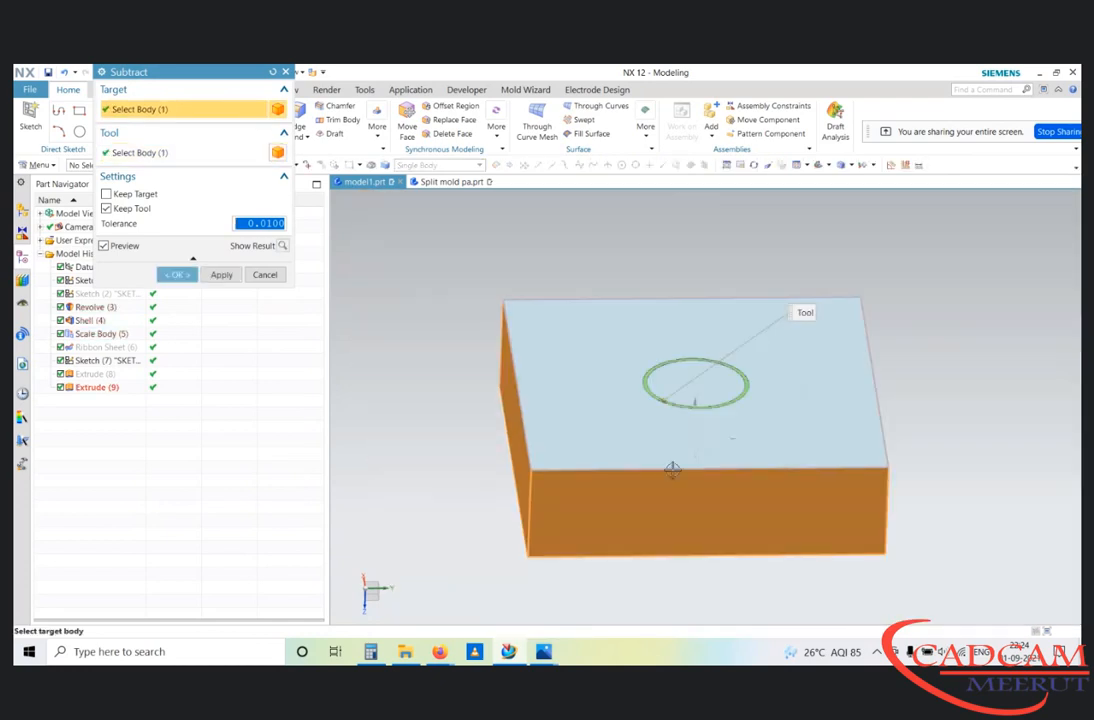
{"action": "left_click", "coordinate": [140, 152]}
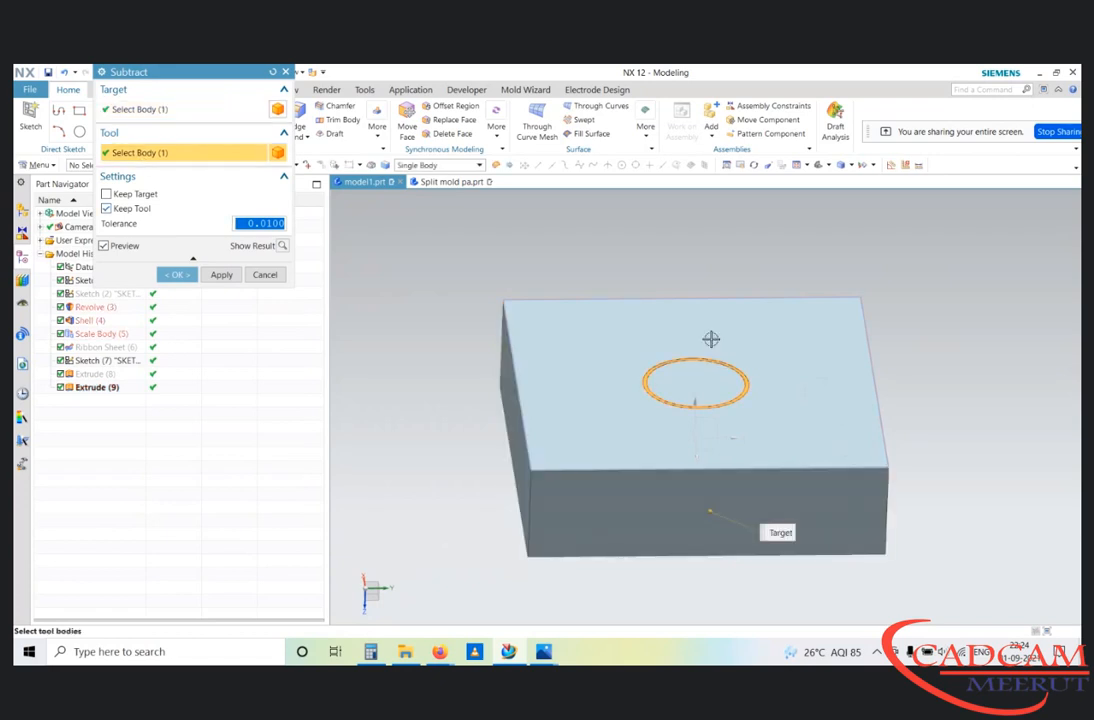
Step: Check the cup selected as tool and subtract it from the block with Keep Tool enabled
{"action": "scroll", "coordinate": [740, 360], "scroll_direction": "up", "scroll_amount": 4}
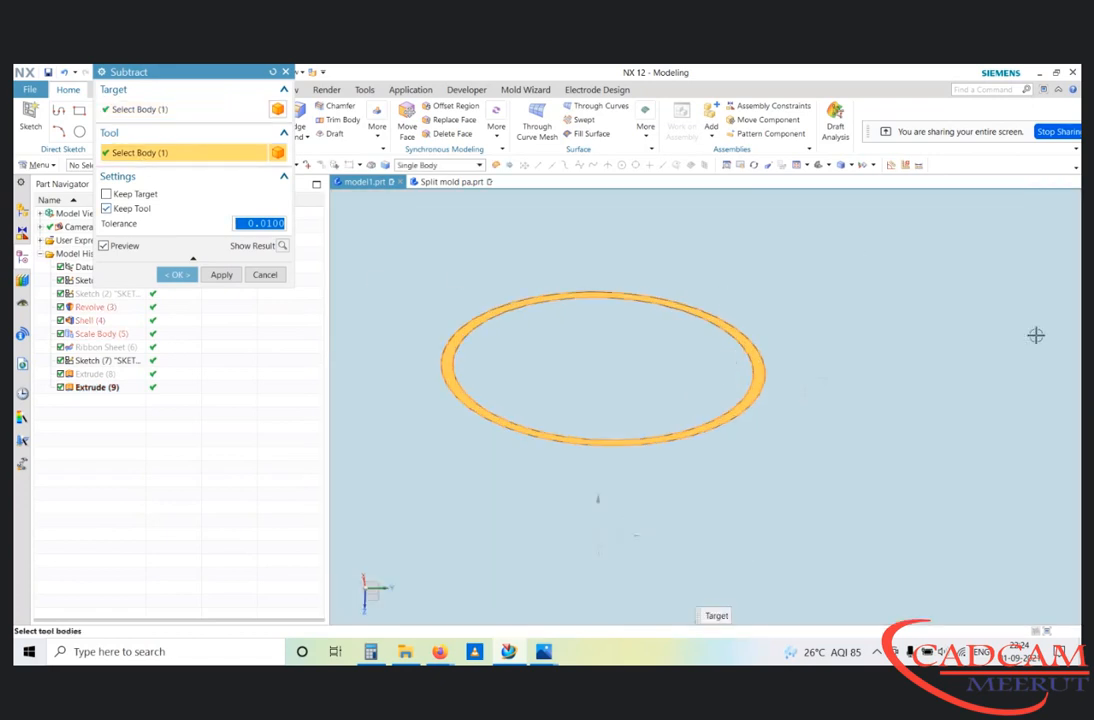
{"action": "scroll", "coordinate": [767, 405], "scroll_direction": "down", "scroll_amount": 3}
{"action": "scroll", "coordinate": [676, 371], "scroll_direction": "up", "scroll_amount": 3}
{"action": "middle_click_drag", "start_coordinate": [724, 396], "coordinate": [645, 296]}
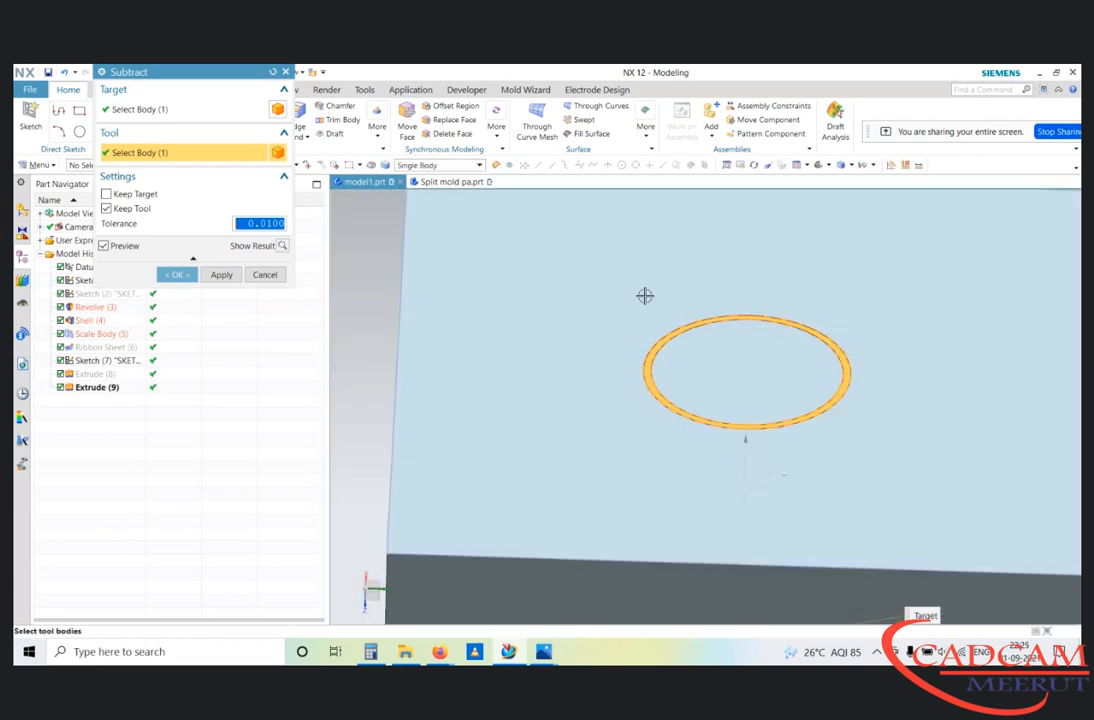
{"action": "scroll", "coordinate": [645, 296], "scroll_direction": "down", "scroll_amount": 2}
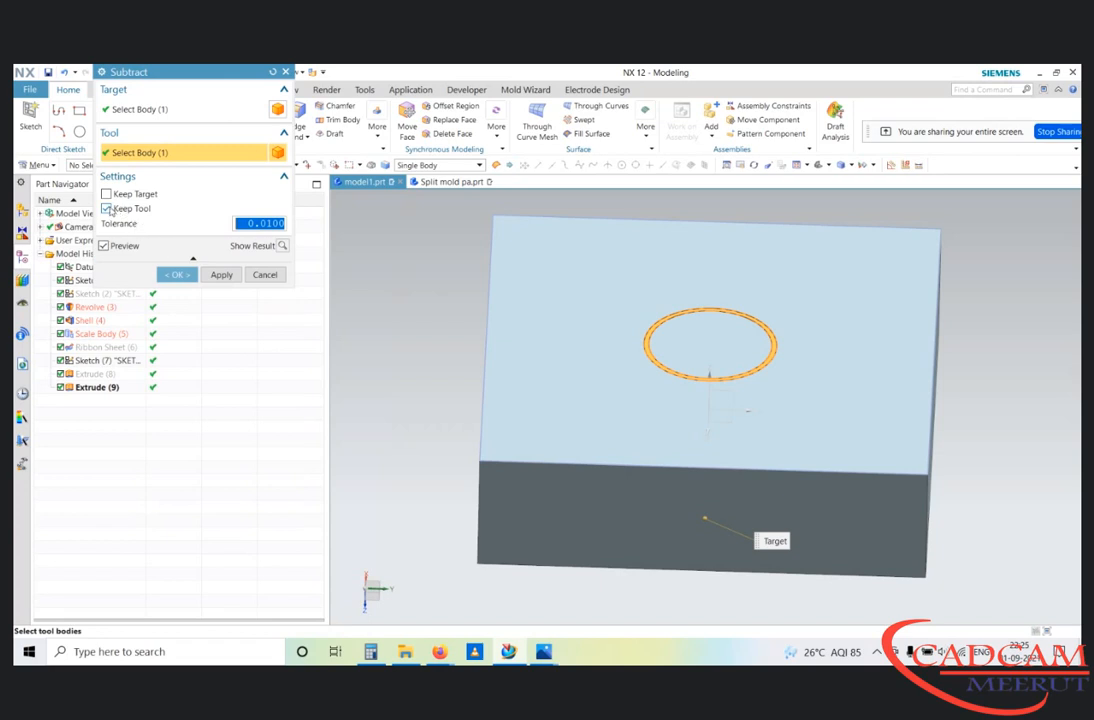
{"action": "scroll", "coordinate": [644, 304], "scroll_direction": "up", "scroll_amount": 2}
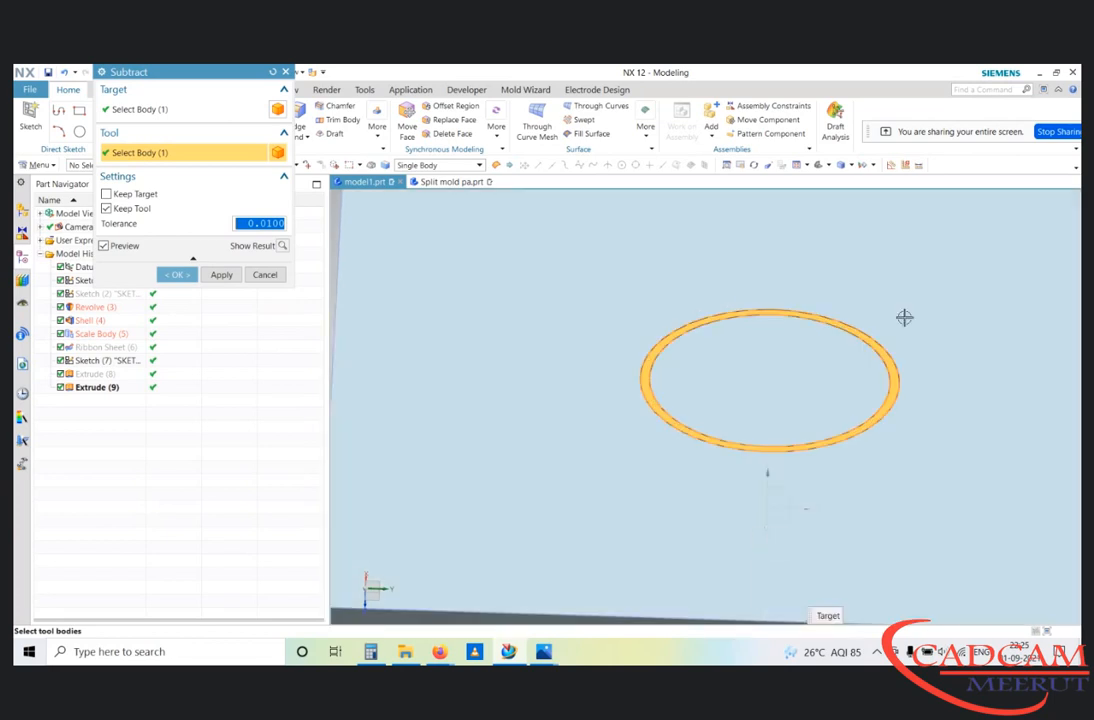
{"action": "scroll", "coordinate": [583, 367], "scroll_direction": "down", "scroll_amount": 3}
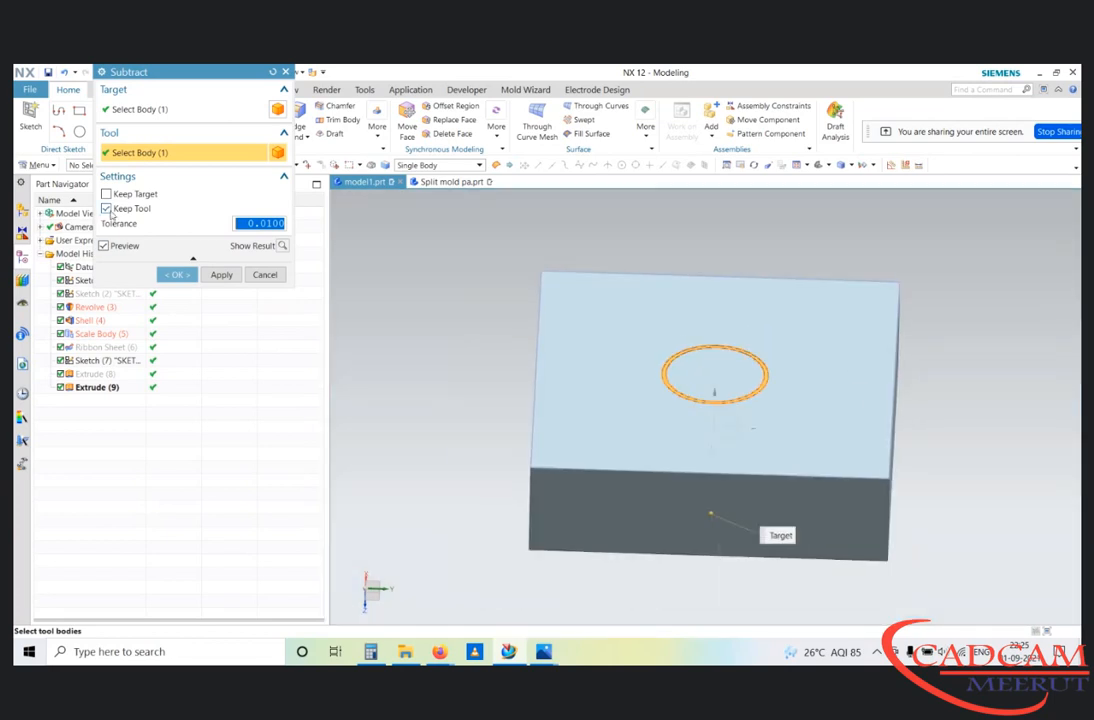
{"action": "left_click", "coordinate": [176, 275]}
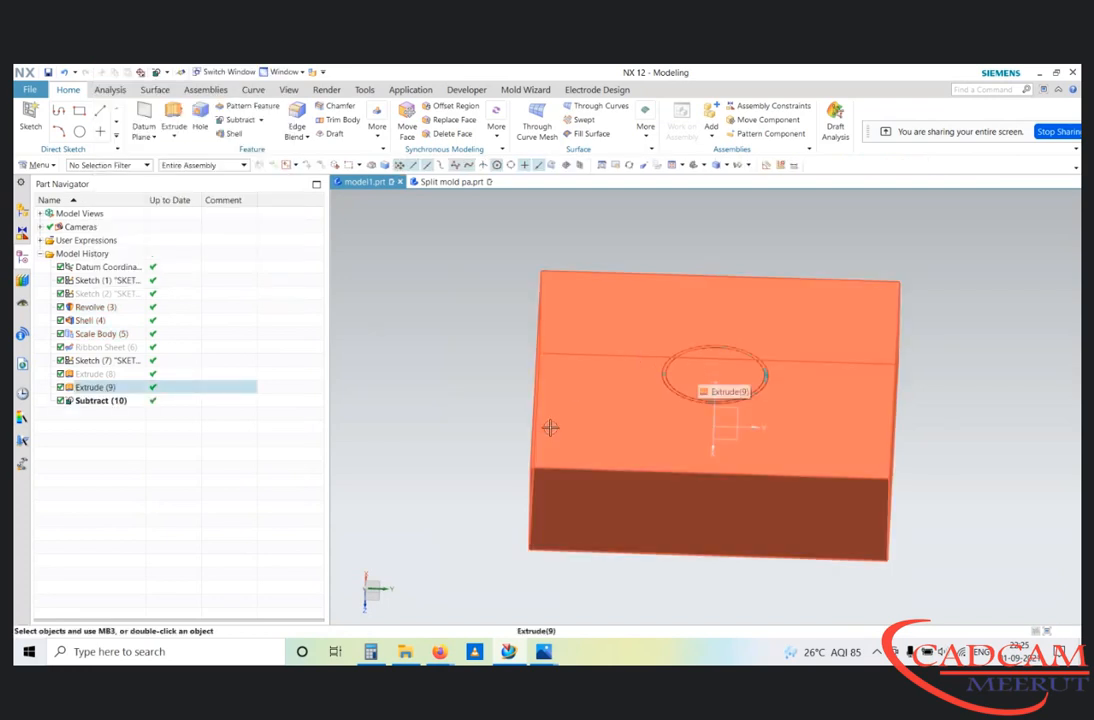
Step: Hide the core plug and the cup inside the block with Immediate Hide, exposing the cavity
{"action": "key", "text": "ctrl+shift+i"}
{"action": "scroll", "coordinate": [695, 380], "scroll_direction": "up", "scroll_amount": 3}
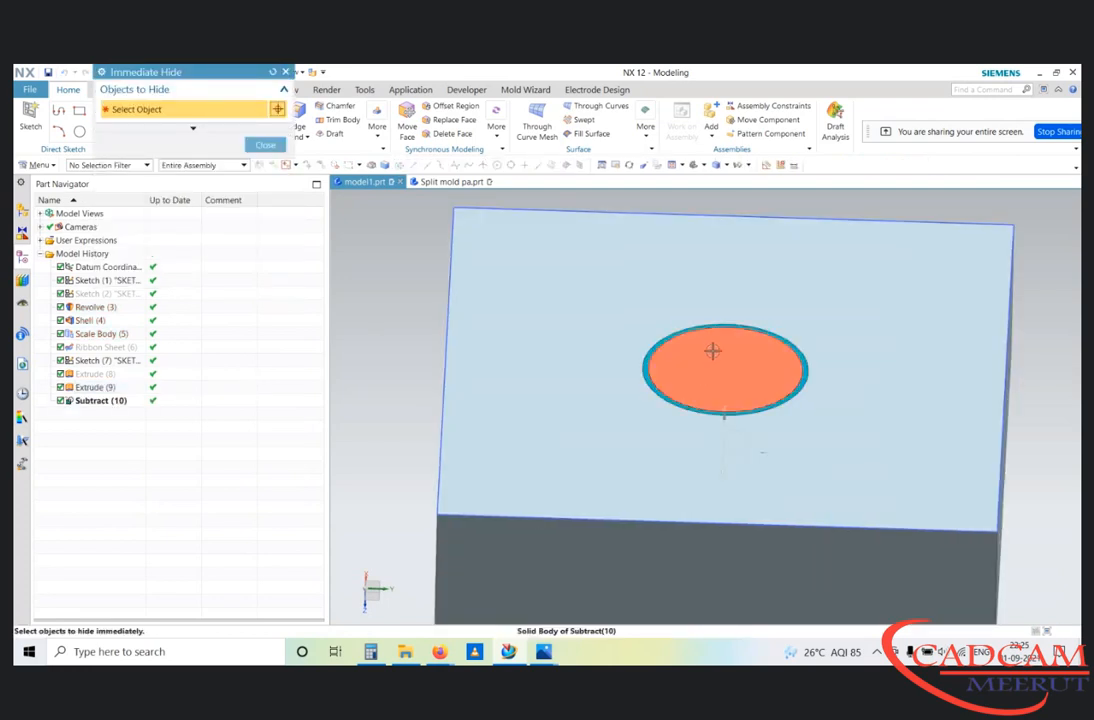
{"action": "middle_click_drag", "start_coordinate": [691, 349], "coordinate": [725, 366]}
{"action": "left_click", "coordinate": [679, 359]}
{"action": "scroll", "coordinate": [706, 474], "scroll_direction": "down", "scroll_amount": 2}
{"action": "scroll", "coordinate": [706, 474], "scroll_direction": "up", "scroll_amount": 4}
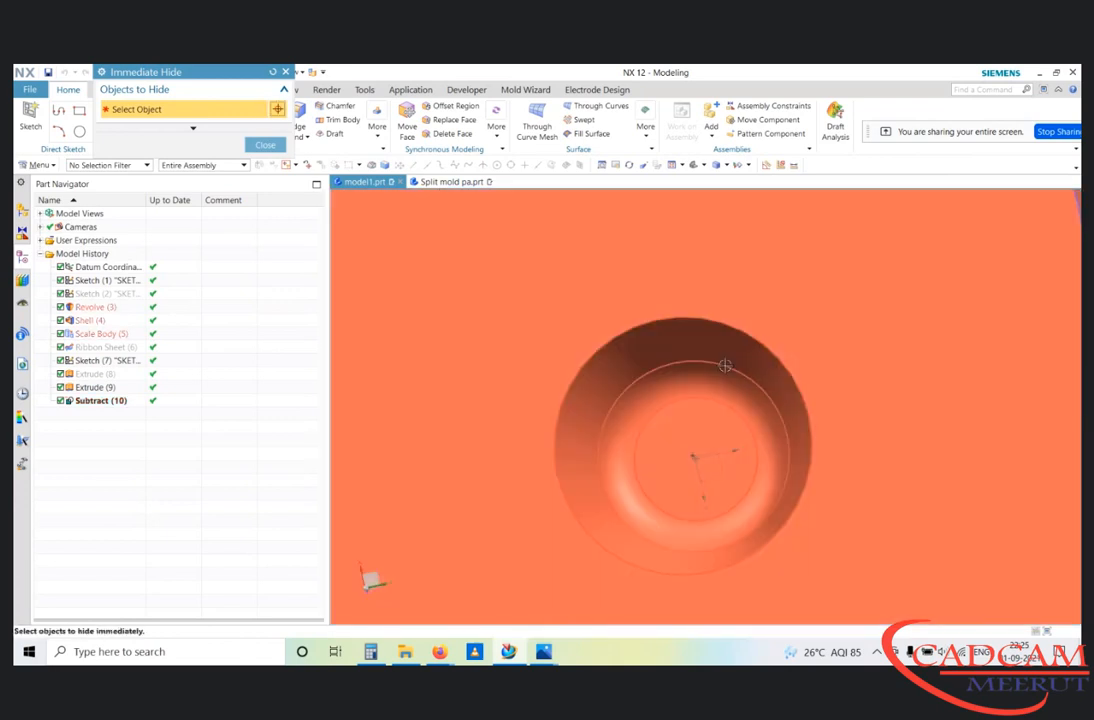
{"action": "scroll", "coordinate": [725, 366], "scroll_direction": "down", "scroll_amount": 4}
{"action": "middle_click_drag", "start_coordinate": [679, 474], "coordinate": [691, 381]}
{"action": "scroll", "coordinate": [692, 381], "scroll_direction": "up", "scroll_amount": 3}
{"action": "key", "text": "Escape"}
{"action": "scroll", "coordinate": [657, 437], "scroll_direction": "down", "scroll_amount": 7}
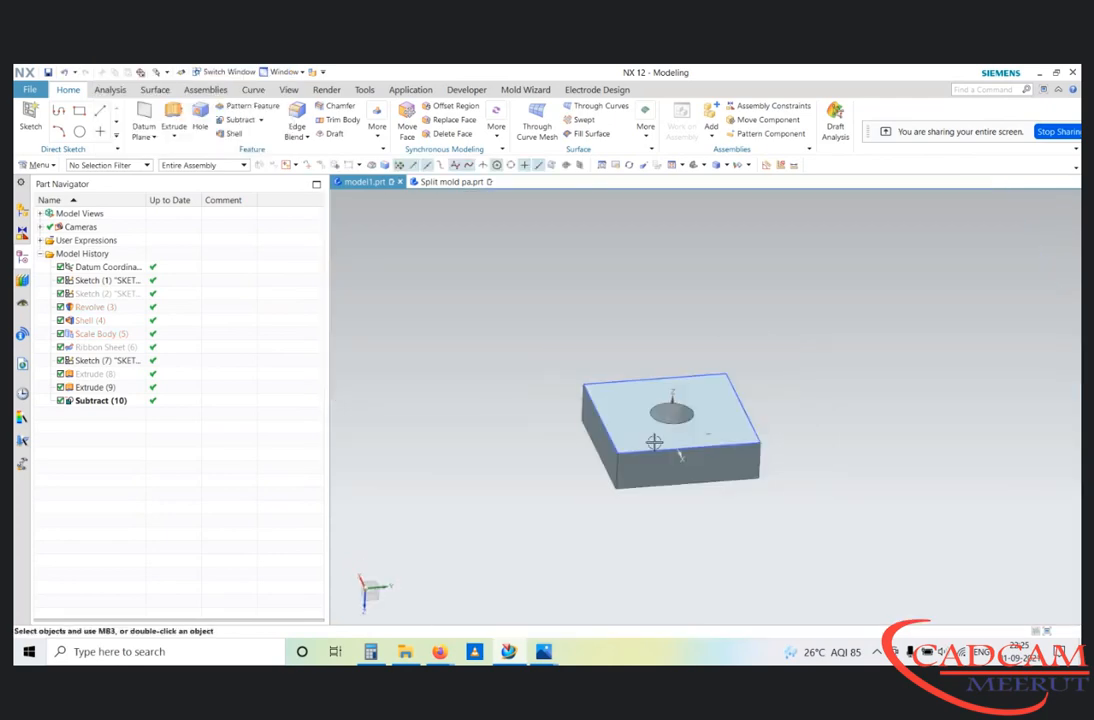
Step: Invert shown and hidden objects to display the plate, cup and core plug in place of the cavity block
{"action": "key", "text": "ctrl+shift+b"}
{"action": "middle_click_drag", "start_coordinate": [735, 416], "coordinate": [672, 293]}
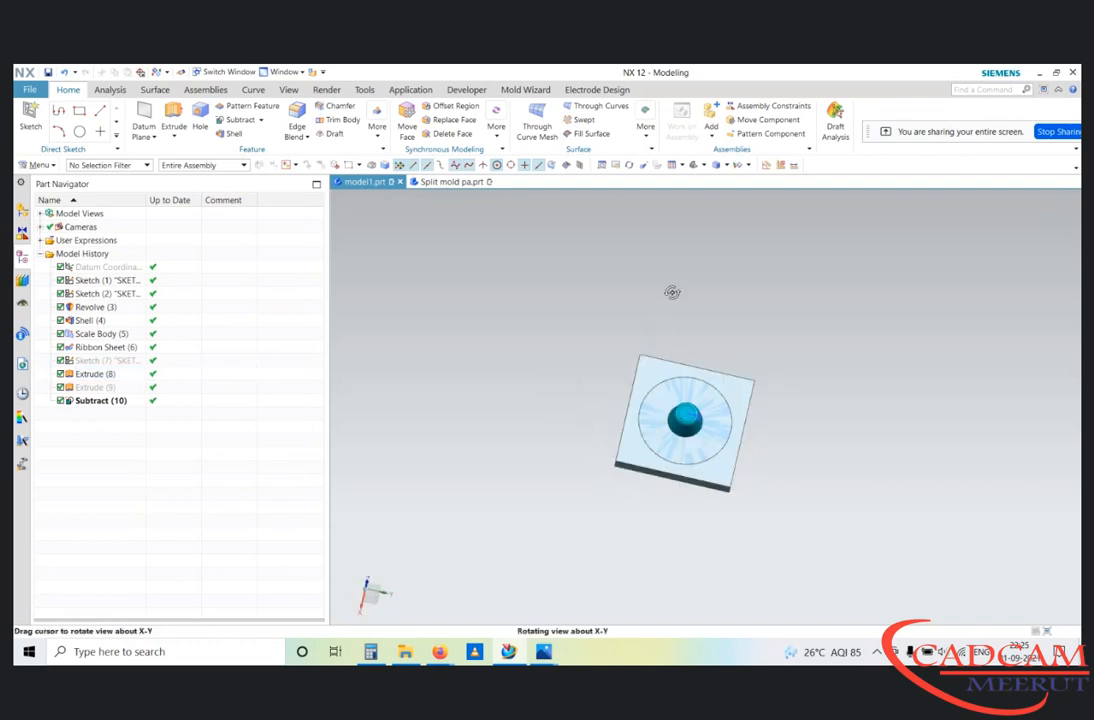
{"action": "scroll", "coordinate": [698, 403], "scroll_direction": "up", "scroll_amount": 5}
{"action": "middle_click_drag", "start_coordinate": [592, 508], "coordinate": [600, 447]}
{"action": "scroll", "coordinate": [600, 420], "scroll_direction": "up", "scroll_amount": 3}
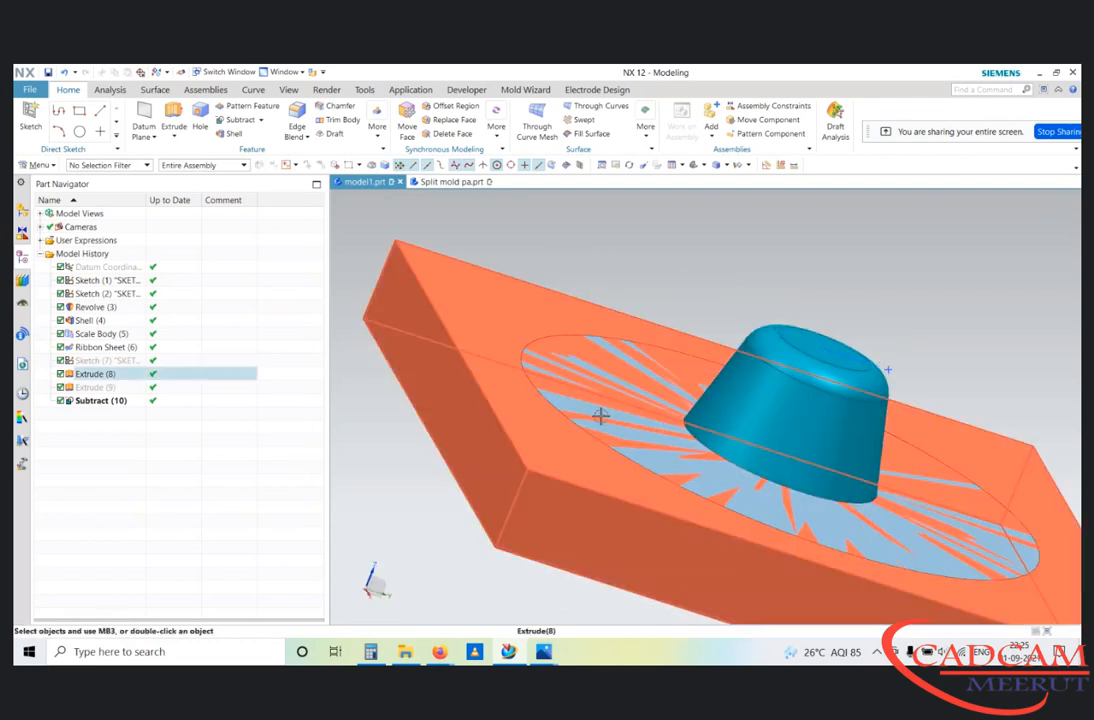
Step: Try to hide the ribbon sheet around the cup's rim, using Immediate Hide and Hide
{"action": "key", "text": "ctrl+shift+i"}
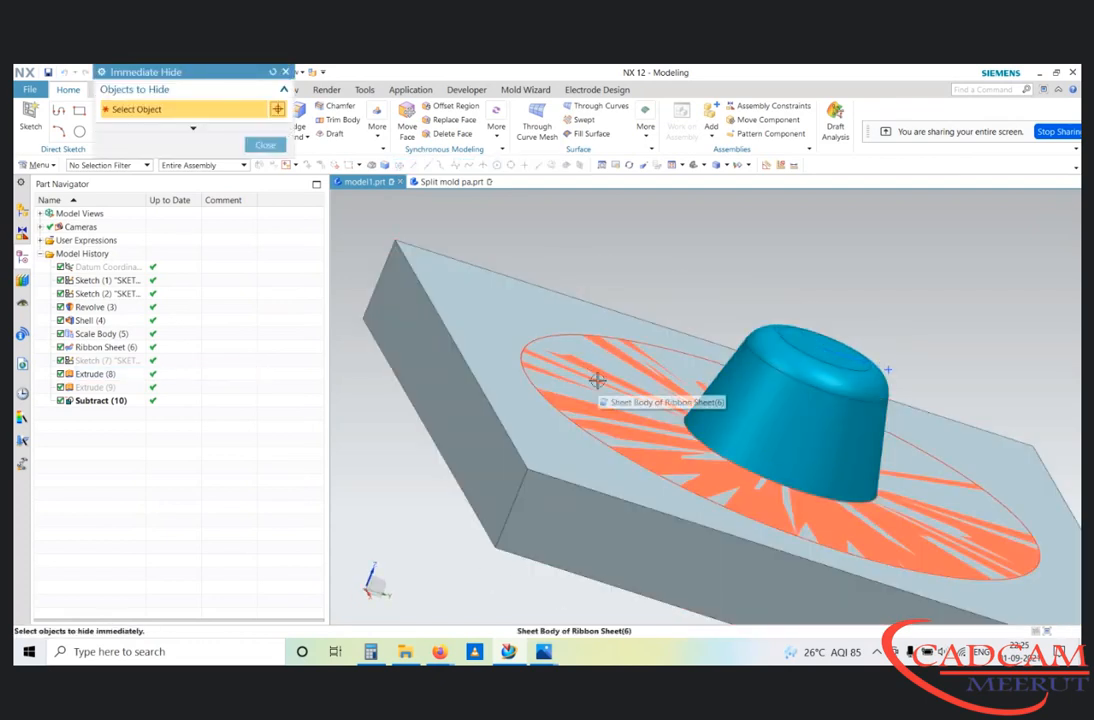
{"action": "left_click", "coordinate": [597, 380]}
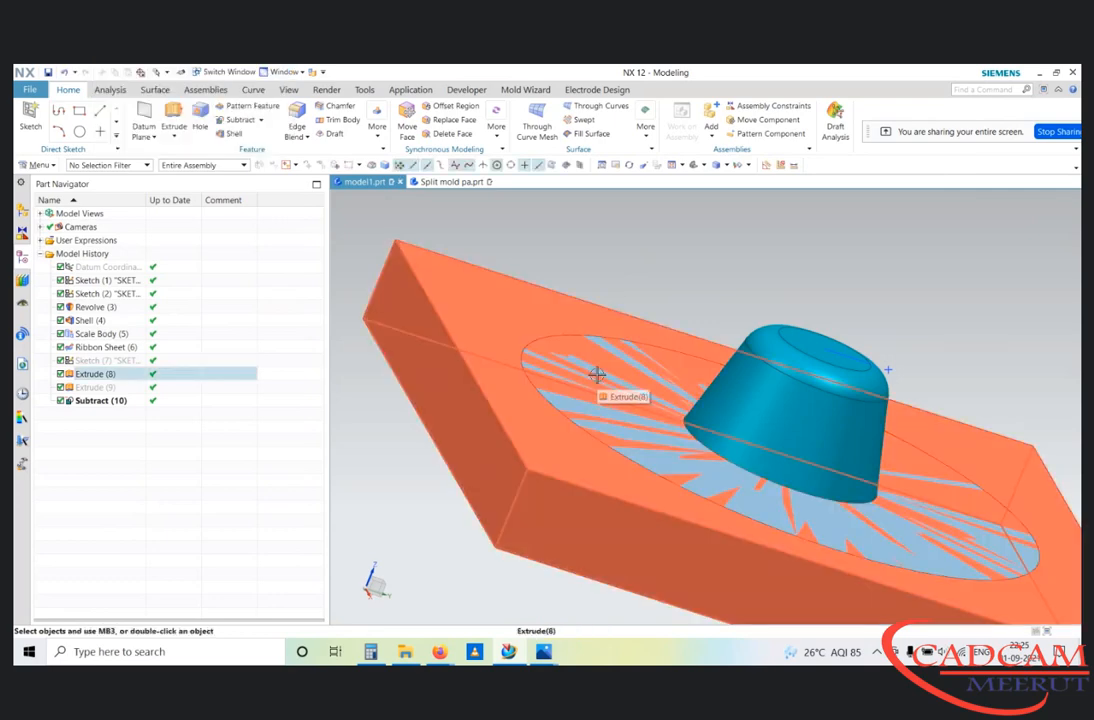
{"action": "key", "text": "ctrl+b"}
{"action": "left_click", "coordinate": [597, 374]}
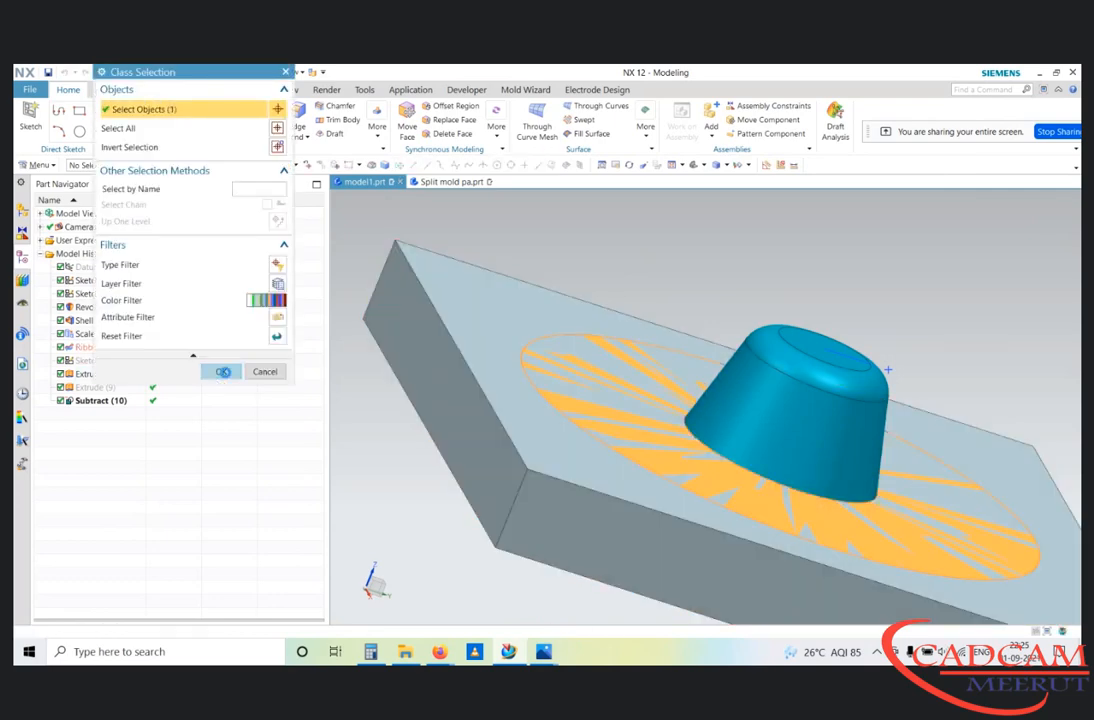
{"action": "left_click", "coordinate": [223, 372]}
{"action": "key", "text": "ctrl+l"}
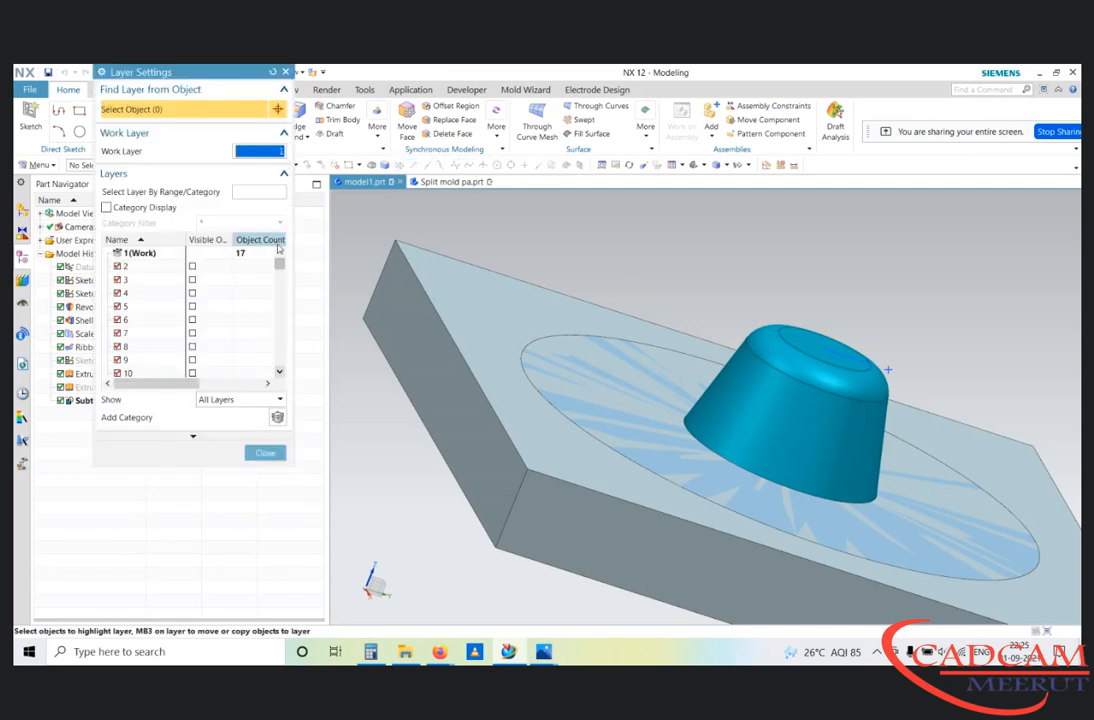
{"action": "key", "text": "Escape"}
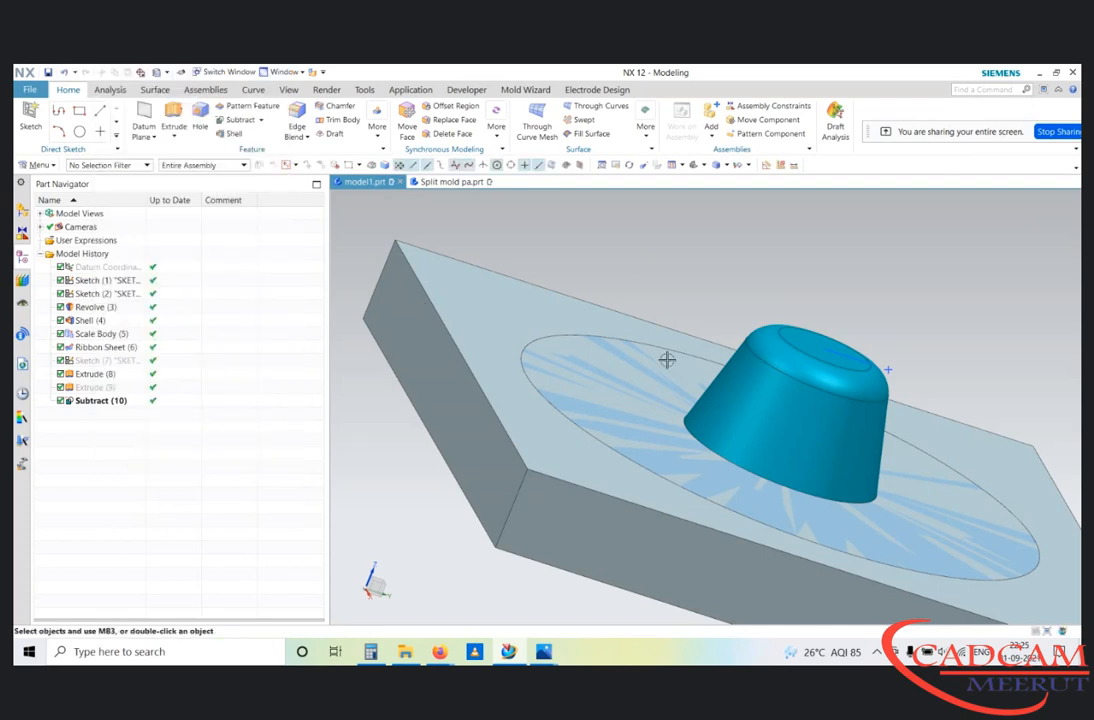
Step: Move the ribbon sheet to layer 2 through its object display settings
{"action": "key", "text": "ctrl+j"}
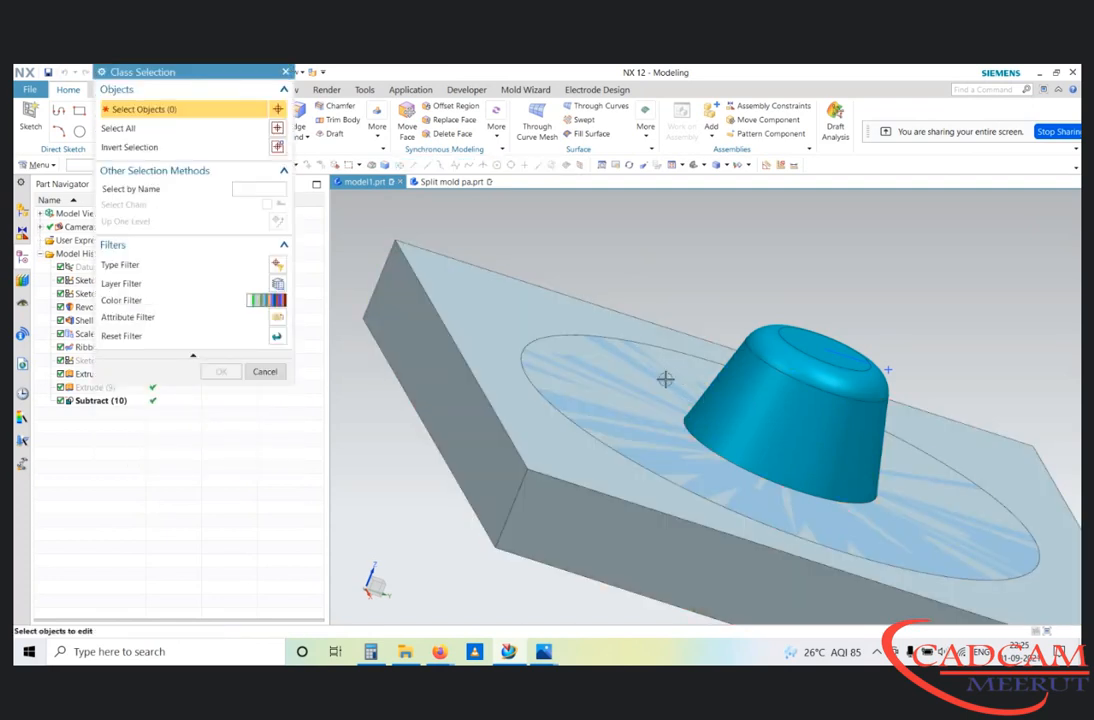
{"action": "left_click", "coordinate": [641, 405]}
{"action": "left_click", "coordinate": [221, 372]}
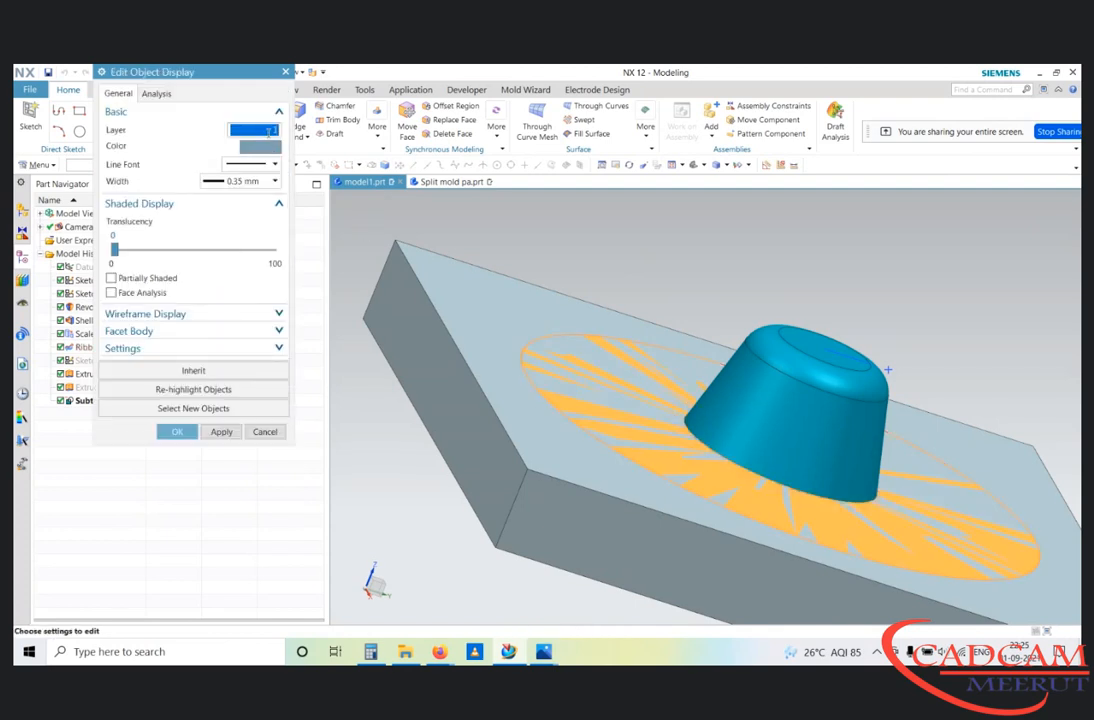
{"action": "type", "text": "2"}
{"action": "key", "text": "Return"}
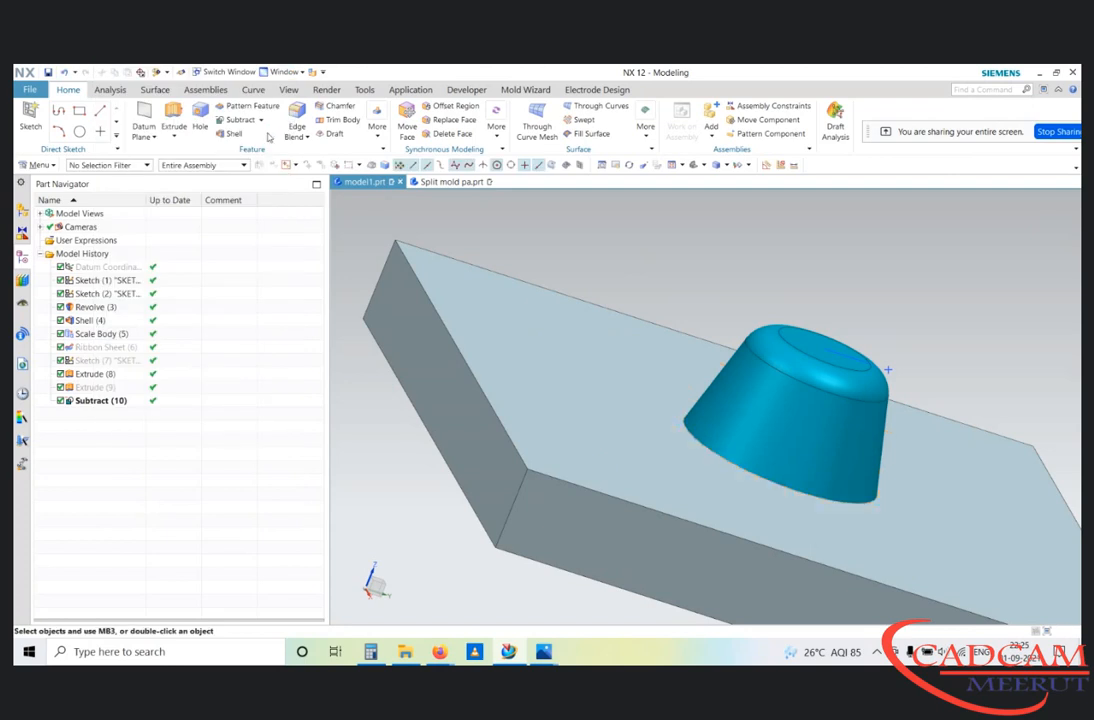
Step: Hide the cup covering the core plug and the leftover sketch curves beside it with Immediate Hide
{"action": "middle_click_drag", "start_coordinate": [474, 319], "coordinate": [703, 360]}
{"action": "key", "text": "ctrl+shift+i"}
{"action": "left_click", "coordinate": [772, 362]}
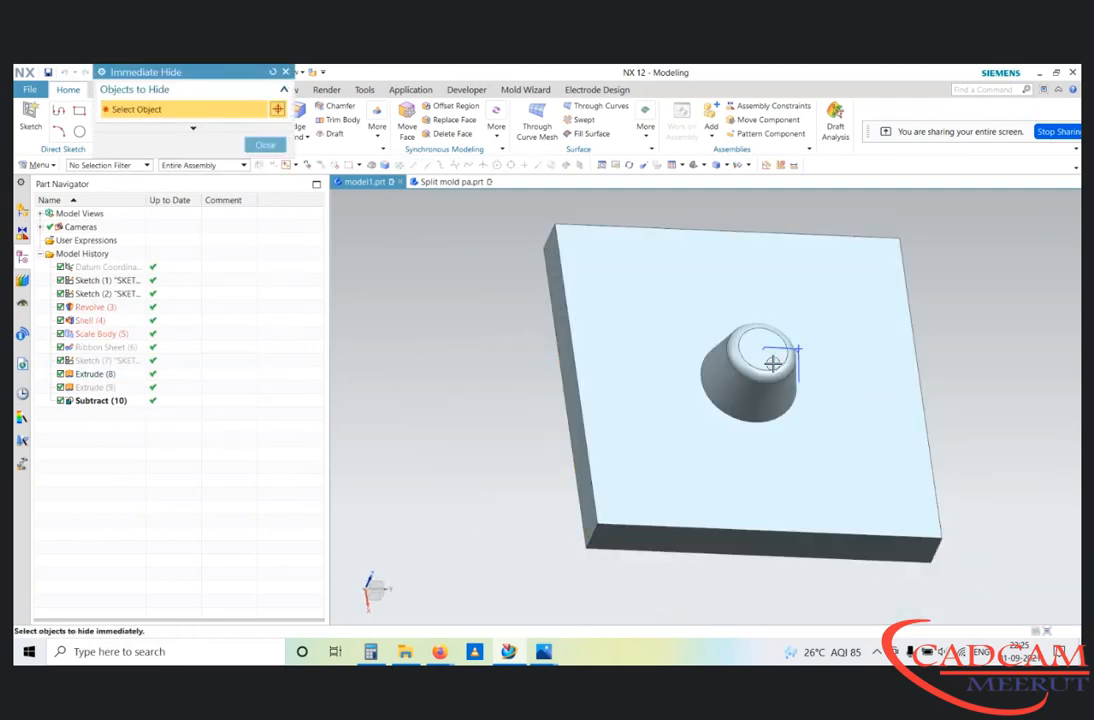
{"action": "scroll", "coordinate": [770, 363], "scroll_direction": "up", "scroll_amount": 4}
{"action": "scroll", "coordinate": [818, 325], "scroll_direction": "down", "scroll_amount": 2}
{"action": "scroll", "coordinate": [800, 310], "scroll_direction": "down", "scroll_amount": 3}
{"action": "mouse_move", "coordinate": [800, 310]}
{"action": "middle_mouse_down"}
{"action": "mouse_move", "coordinate": [793, 338]}
{"action": "mouse_move", "coordinate": [795, 320]}
{"action": "middle_mouse_up"}
{"action": "left_click", "coordinate": [840, 292]}
{"action": "key", "text": "Escape"}
{"action": "scroll", "coordinate": [940, 229], "scroll_direction": "up", "scroll_amount": 4}
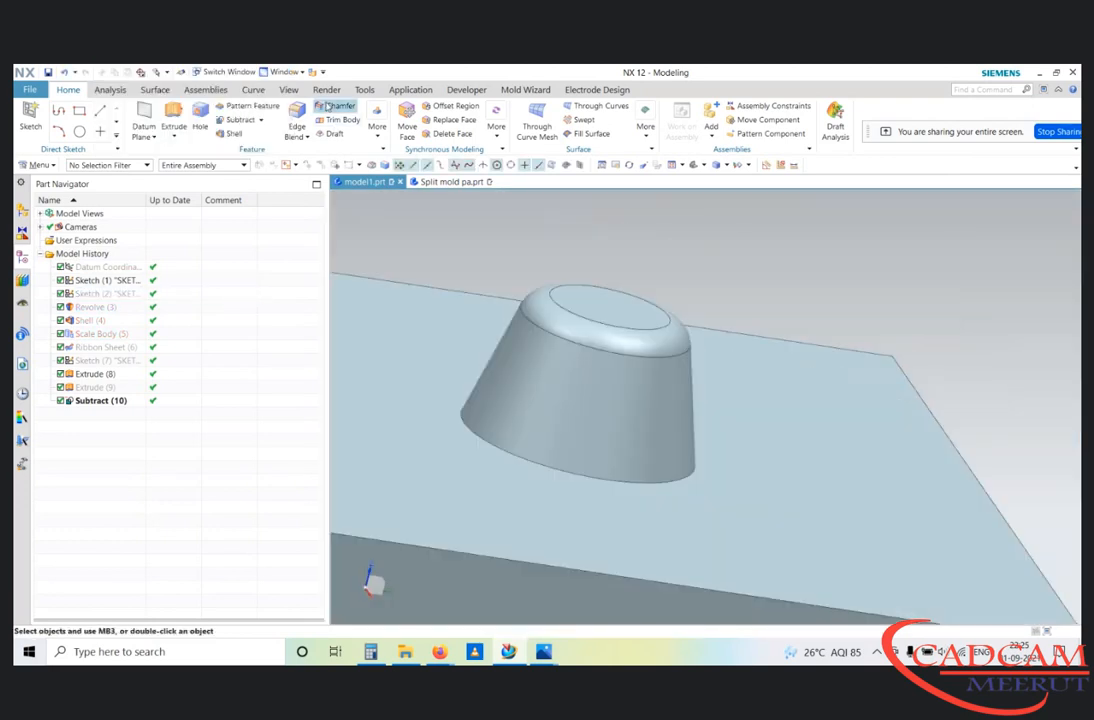
Step: Unite the core plug with the 25 mm plate into a single core body
{"action": "left_click", "coordinate": [262, 121]}
{"action": "left_click", "coordinate": [235, 134]}
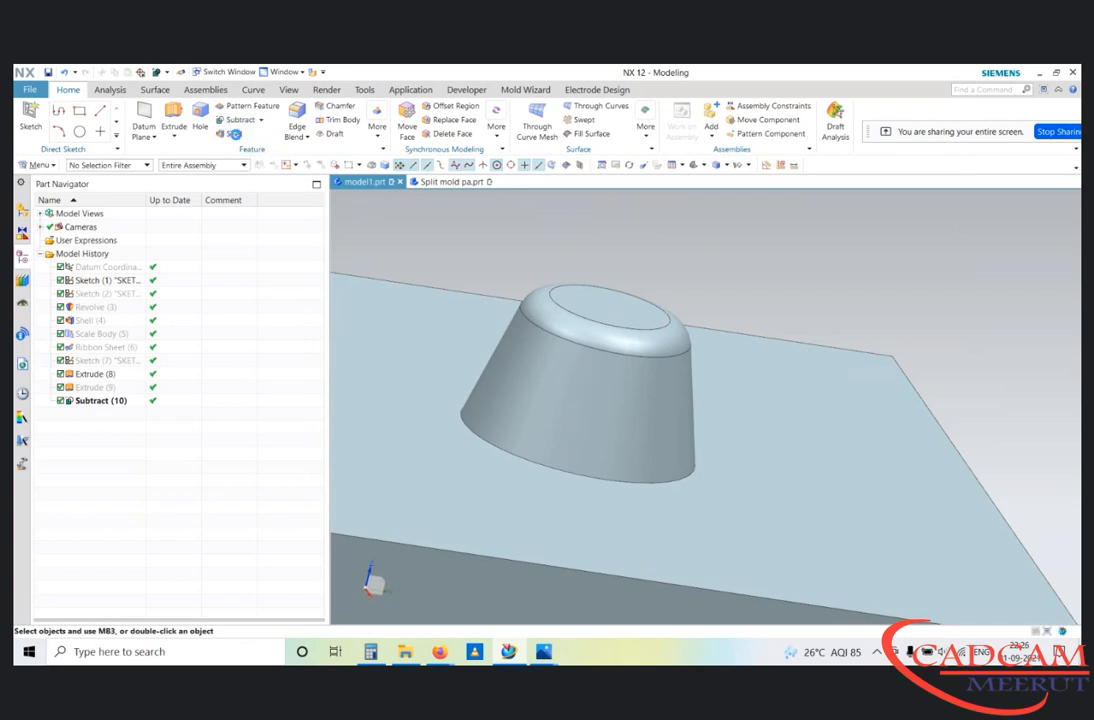
{"action": "left_click", "coordinate": [576, 440]}
{"action": "left_click", "coordinate": [758, 440]}
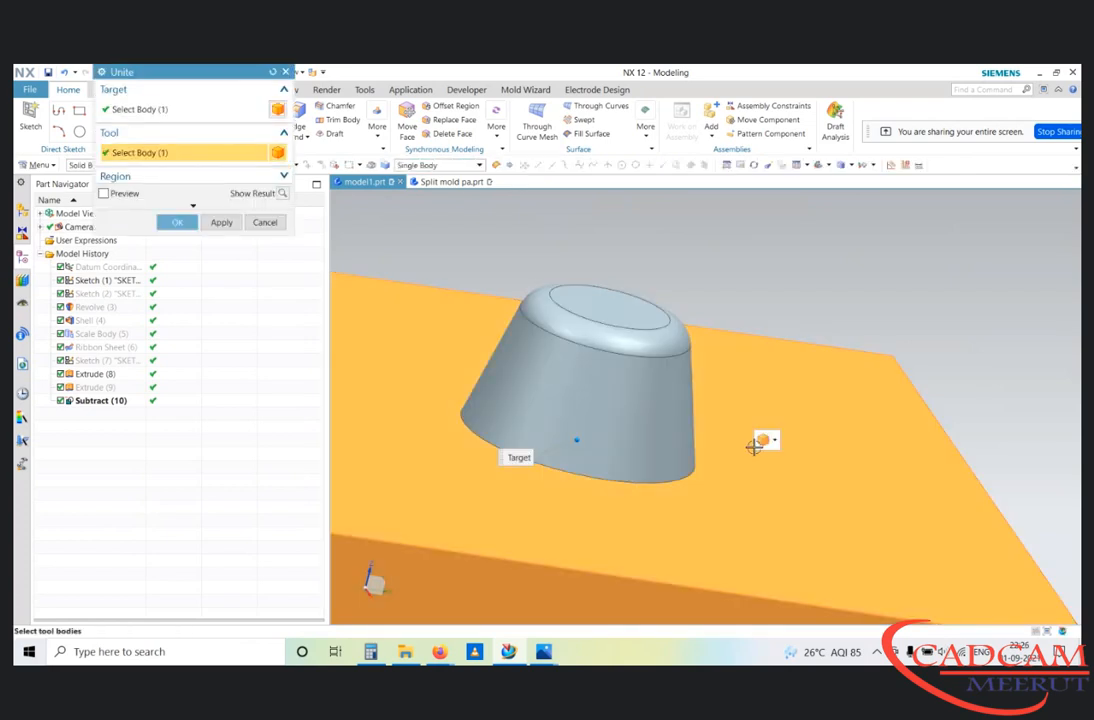
{"action": "left_click", "coordinate": [165, 226]}
Step: Switch the display to the cavity block and inspect the cup seated inside it
{"action": "middle_click_drag", "start_coordinate": [684, 379], "coordinate": [657, 374]}
{"action": "scroll", "coordinate": [654, 391], "scroll_direction": "down", "scroll_amount": 3}
{"action": "left_click", "coordinate": [752, 275]}
{"action": "scroll", "coordinate": [755, 229], "scroll_direction": "up", "scroll_amount": 3}
{"action": "key", "text": "Escape"}
{"action": "scroll", "coordinate": [701, 307], "scroll_direction": "down", "scroll_amount": 3}
{"action": "mouse_move", "coordinate": [701, 307]}
{"action": "middle_mouse_down"}
{"action": "mouse_move", "coordinate": [712, 330]}
{"action": "mouse_move", "coordinate": [696, 317]}
{"action": "middle_mouse_up"}
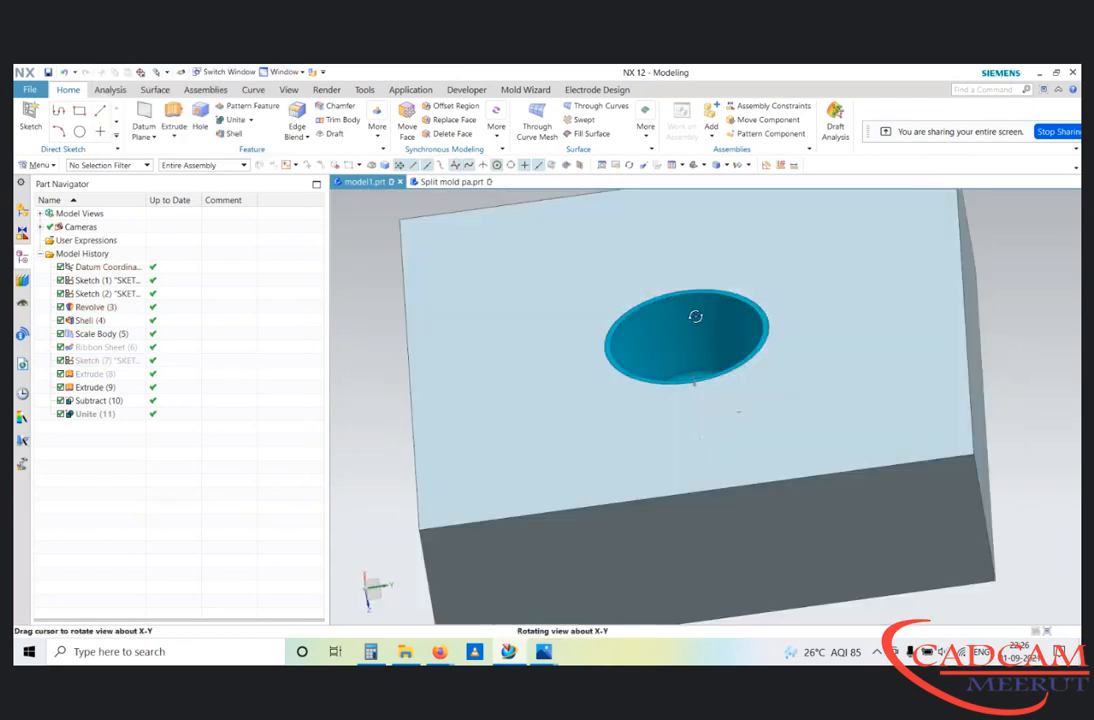
Step: Hide the core body and invert the visibility so the core, the cavity block and the cup are all displayed
{"action": "key", "text": "Print"}
{"action": "key", "text": "Escape"}
{"action": "key", "text": "ctrl+shift+b"}
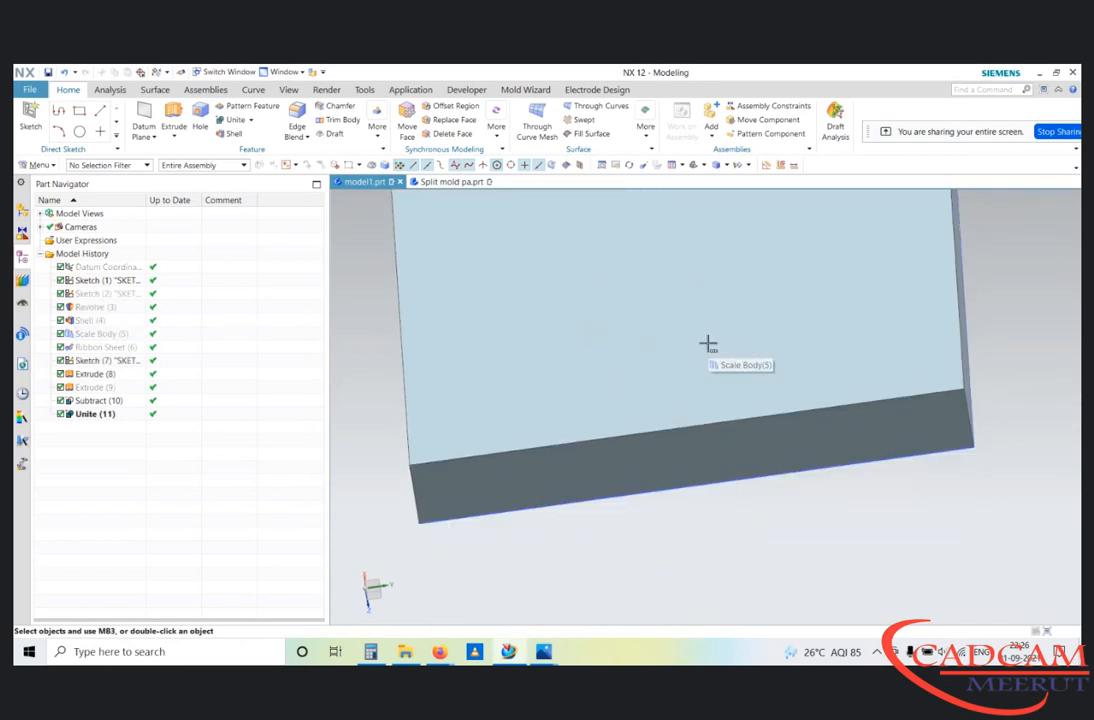
{"action": "key", "text": "ctrl+shift+i"}
{"action": "left_click", "coordinate": [674, 313]}
{"action": "key", "text": "ctrl+shift+b"}
{"action": "middle_click_drag", "start_coordinate": [638, 427], "coordinate": [638, 401]}
{"action": "key", "text": "Escape"}
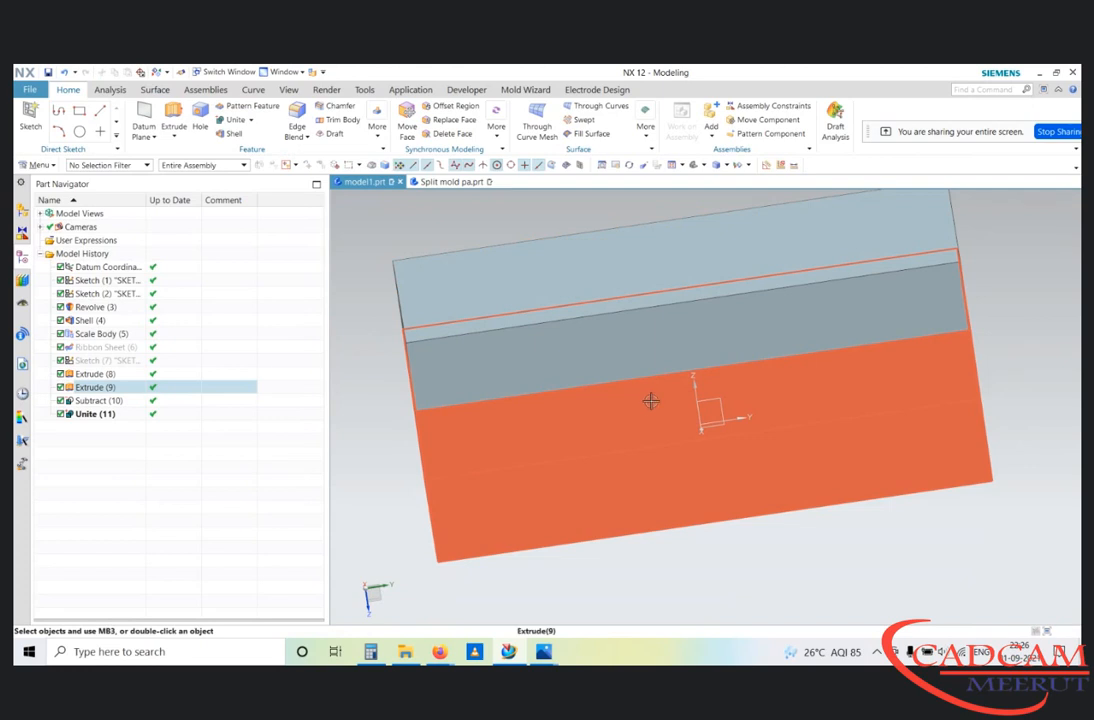
Step: Move the core body 70 mm along the negative ZC direction, away from the cavity block, using dynamic motion
{"action": "key", "text": "F8"}
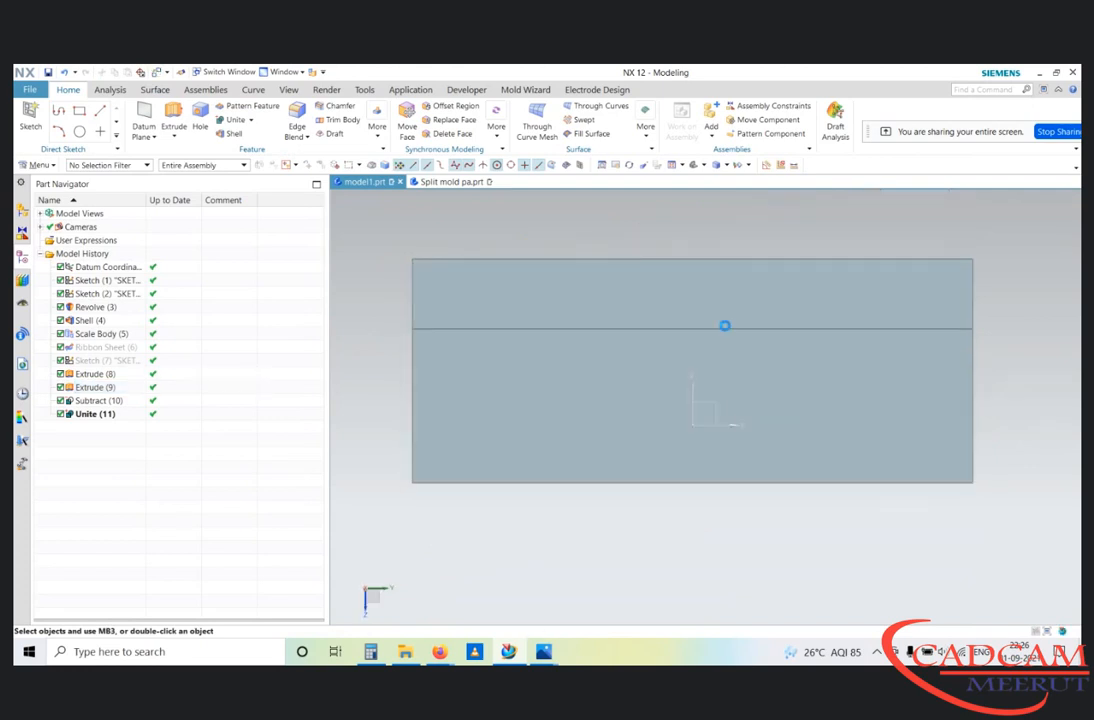
{"action": "key", "text": "ctrl+t"}
{"action": "left_click", "coordinate": [745, 283]}
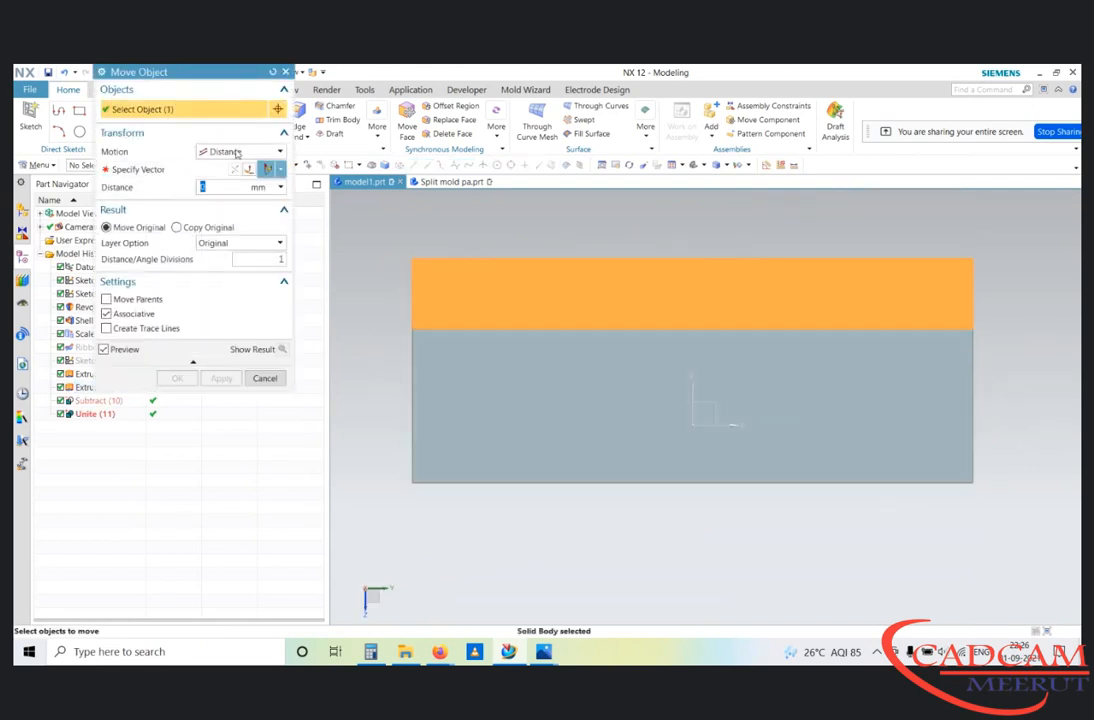
{"action": "left_click", "coordinate": [236, 153]}
{"action": "left_click", "coordinate": [224, 264]}
{"action": "scroll", "coordinate": [772, 525], "scroll_direction": "down", "scroll_amount": 3}
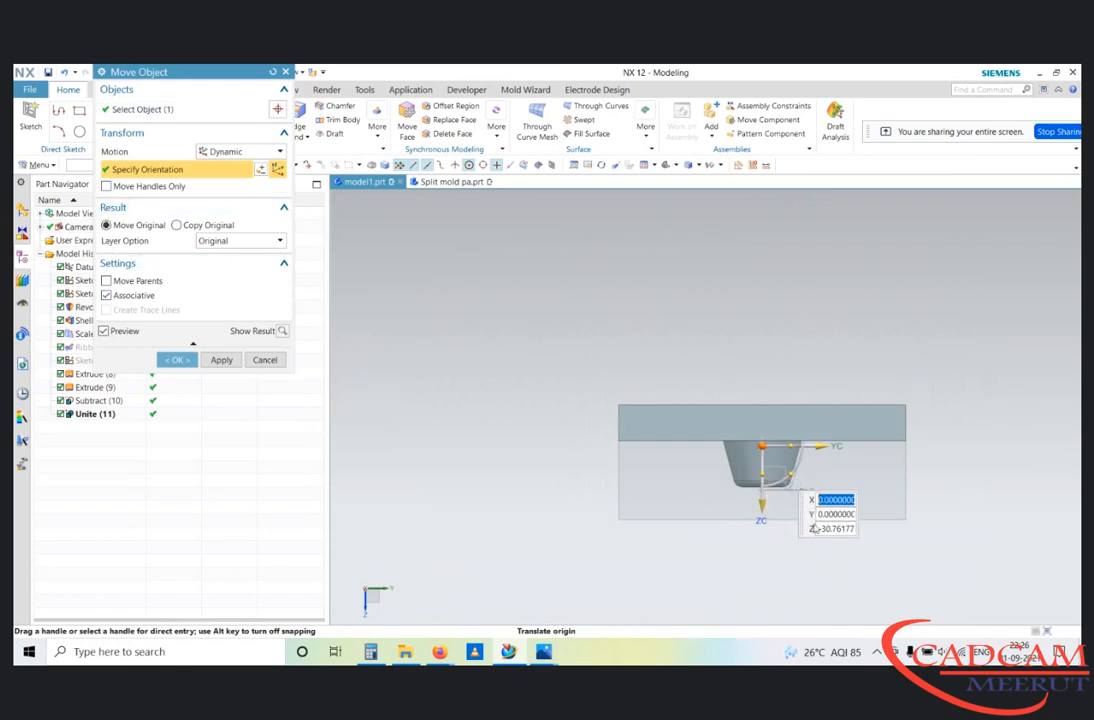
{"action": "left_click_drag", "start_coordinate": [762, 506], "coordinate": [783, 397]}
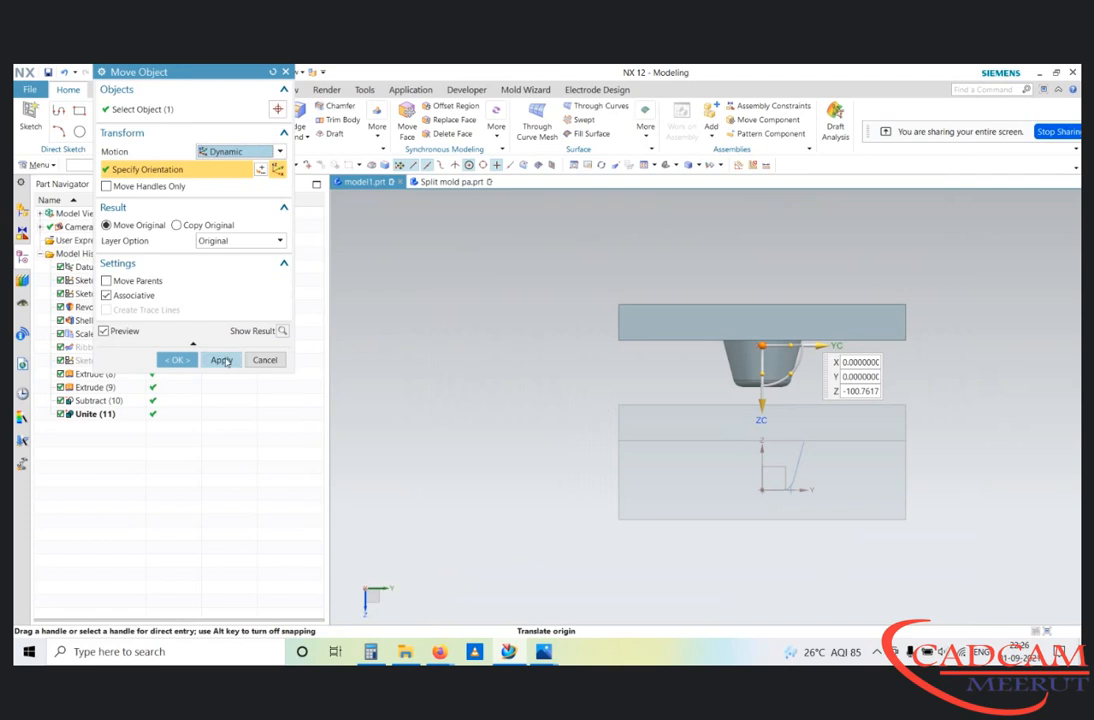
{"action": "left_click", "coordinate": [221, 360]}
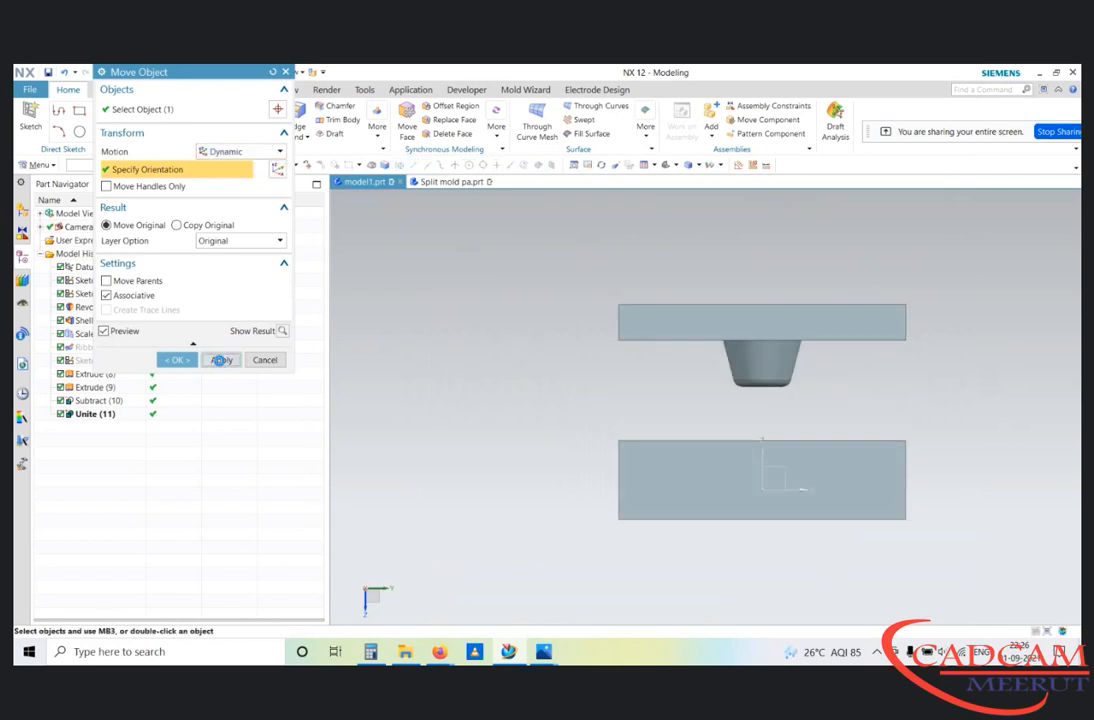
Step: Move the cavity block along the positive ZC direction to about Z 40, clear of the cup
{"action": "left_click", "coordinate": [679, 486]}
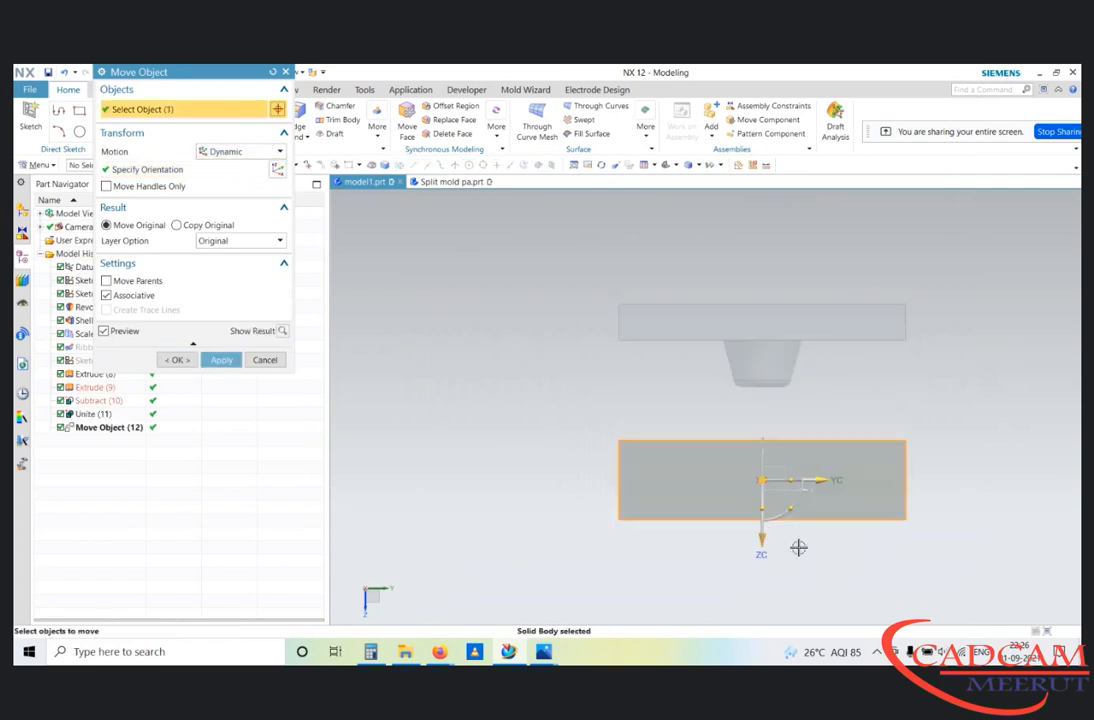
{"action": "scroll", "coordinate": [708, 251], "scroll_direction": "down", "scroll_amount": 2}
{"action": "left_click_drag", "start_coordinate": [742, 452], "coordinate": [745, 499]}
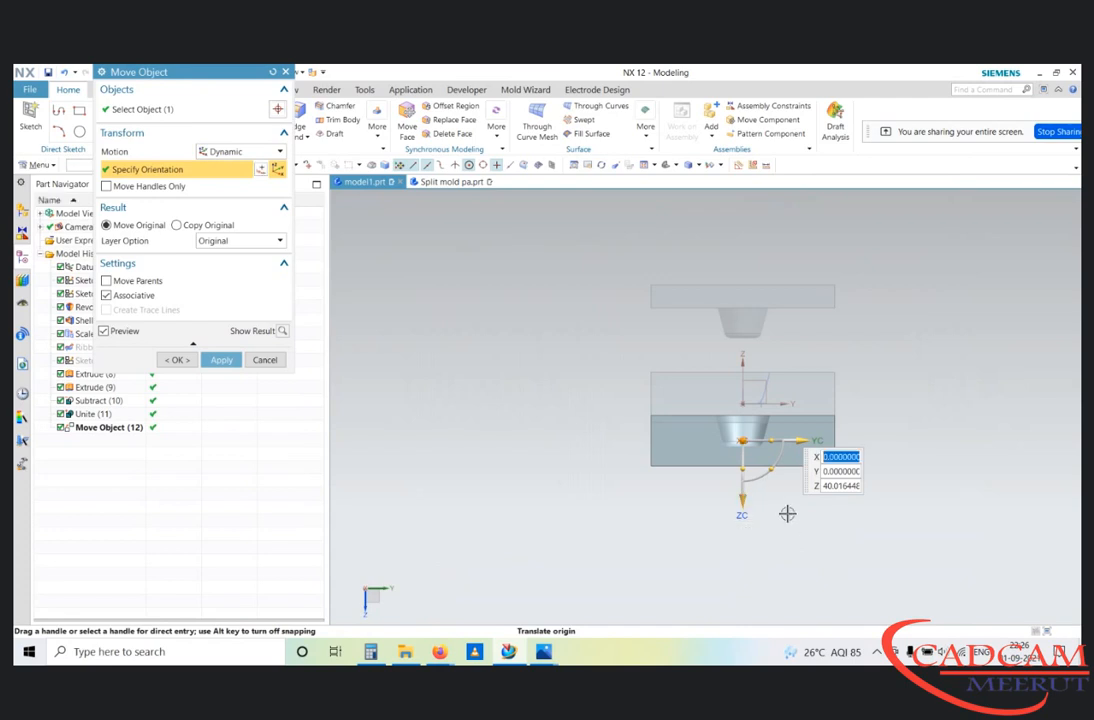
{"action": "left_click", "coordinate": [177, 360]}
{"action": "scroll", "coordinate": [483, 386], "scroll_direction": "up", "scroll_amount": 3}
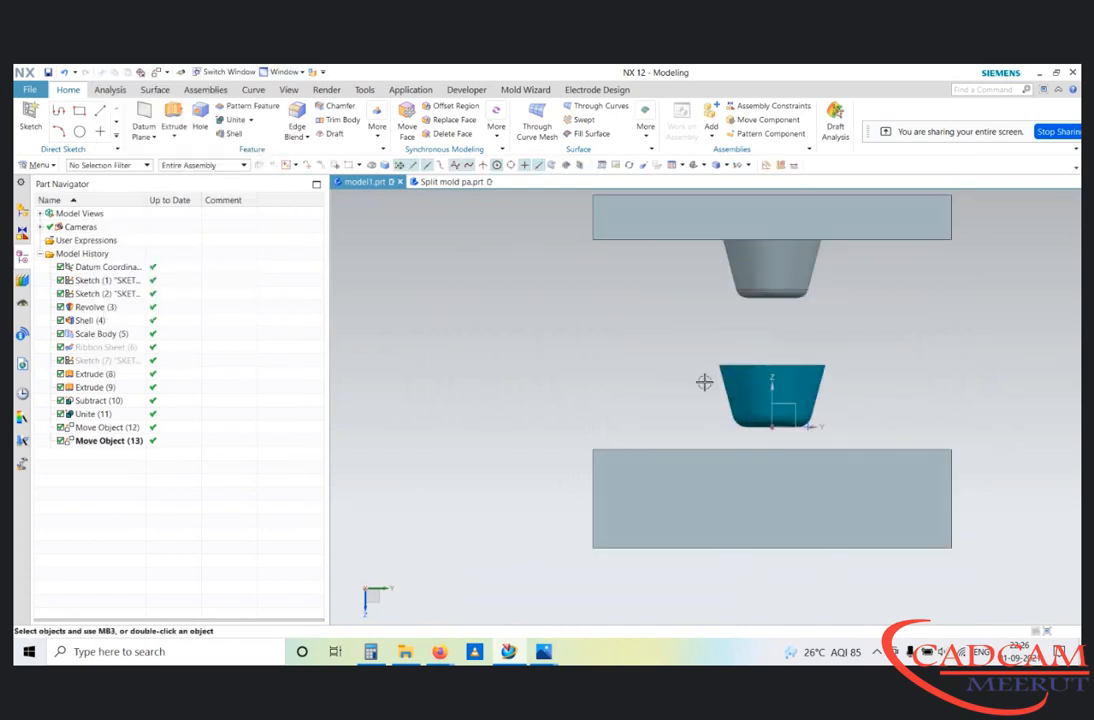
Step: Change the display colour of the core body to green
{"action": "scroll", "coordinate": [703, 433], "scroll_direction": "down", "scroll_amount": 3}
{"action": "key", "text": "ctrl+j"}
{"action": "left_click", "coordinate": [781, 322]}
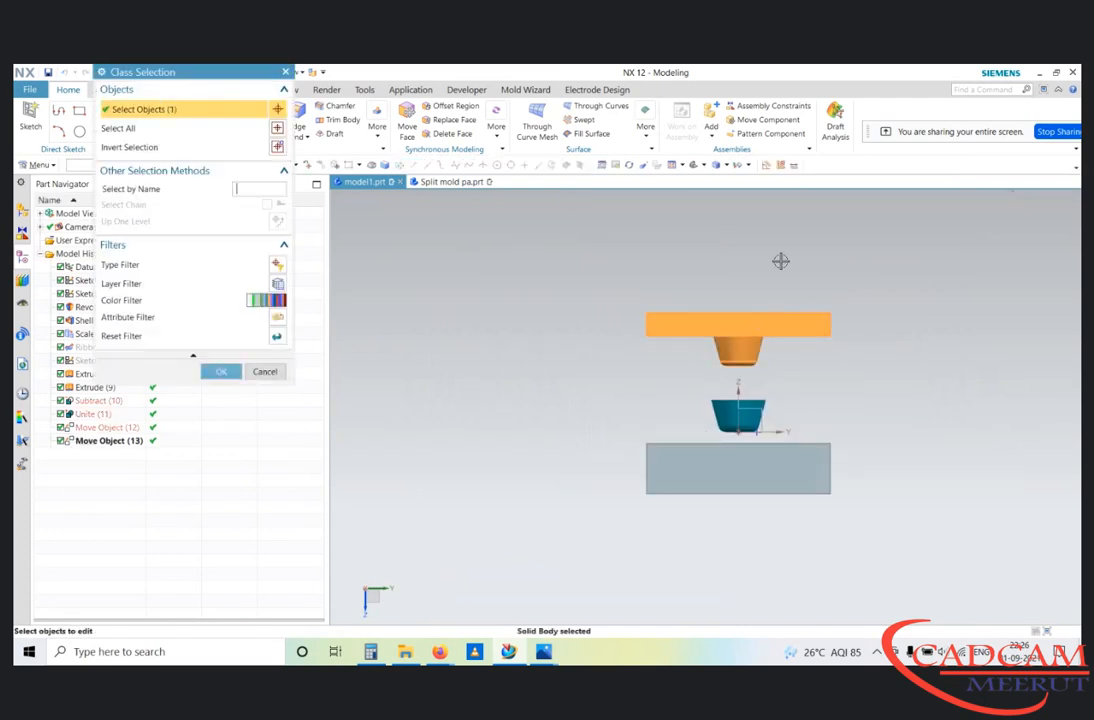
{"action": "left_click", "coordinate": [220, 371]}
{"action": "left_click", "coordinate": [238, 134]}
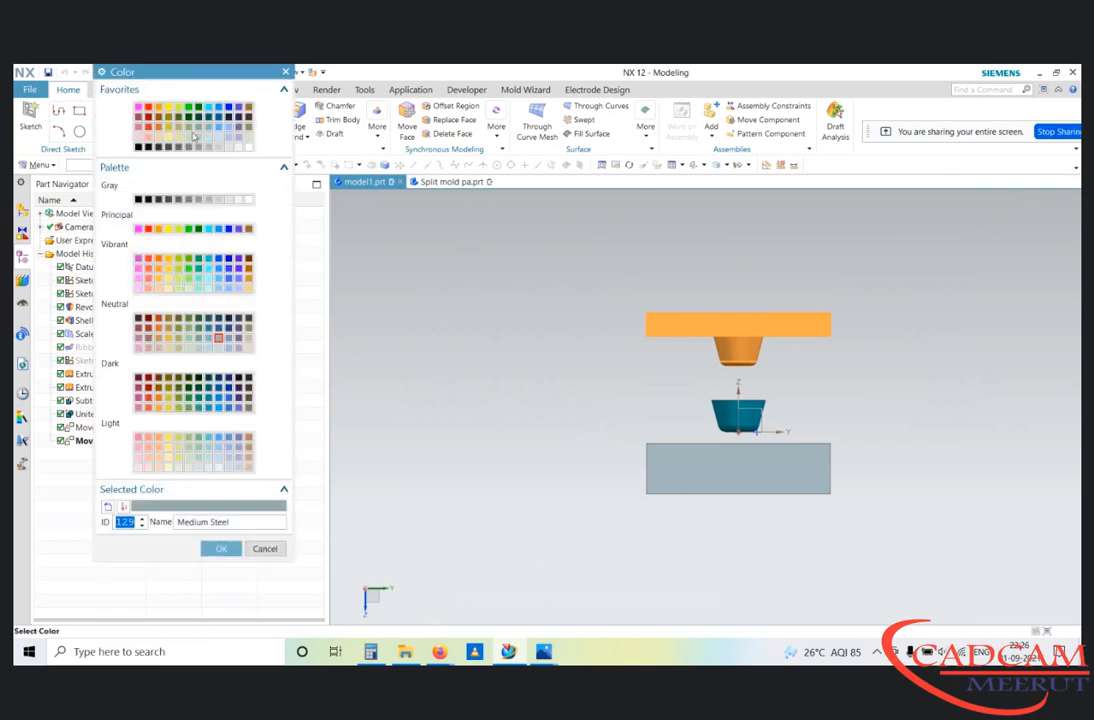
{"action": "left_click", "coordinate": [202, 269]}
{"action": "middle_click", "coordinate": [549, 271]}
{"action": "middle_click", "coordinate": [549, 271]}
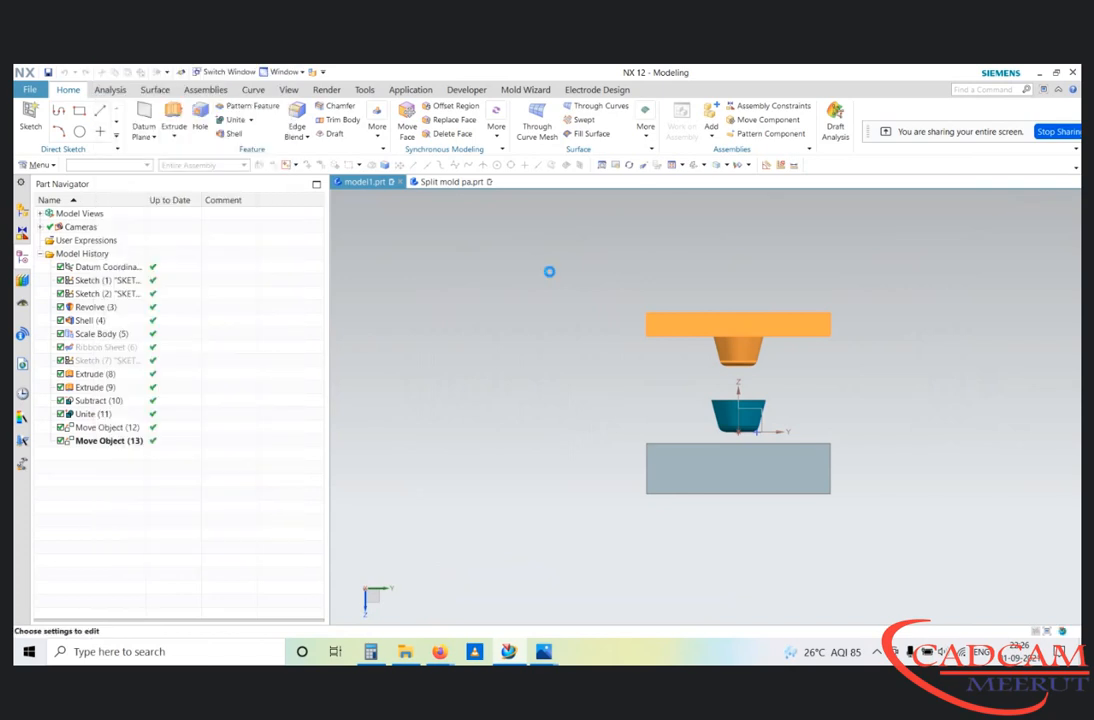
Step: Change the display colour of the cavity block to pale yellow
{"action": "key", "text": "ctrl+j"}
{"action": "left_click", "coordinate": [735, 476]}
{"action": "middle_click", "coordinate": [735, 476]}
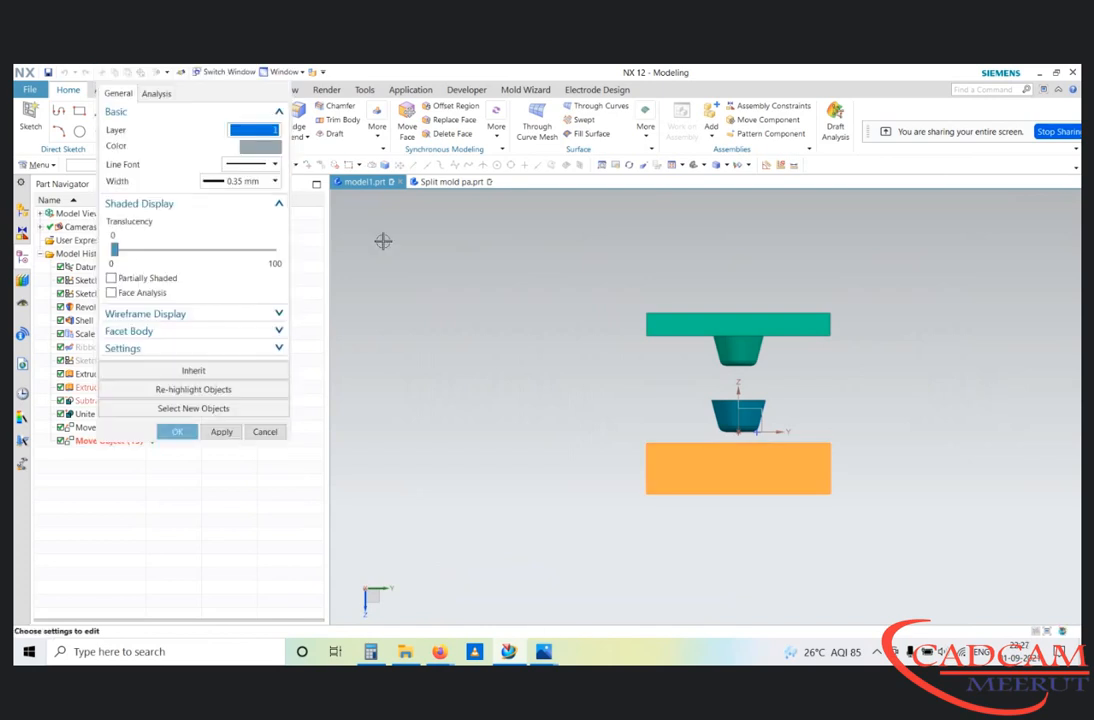
{"action": "left_click", "coordinate": [247, 148]}
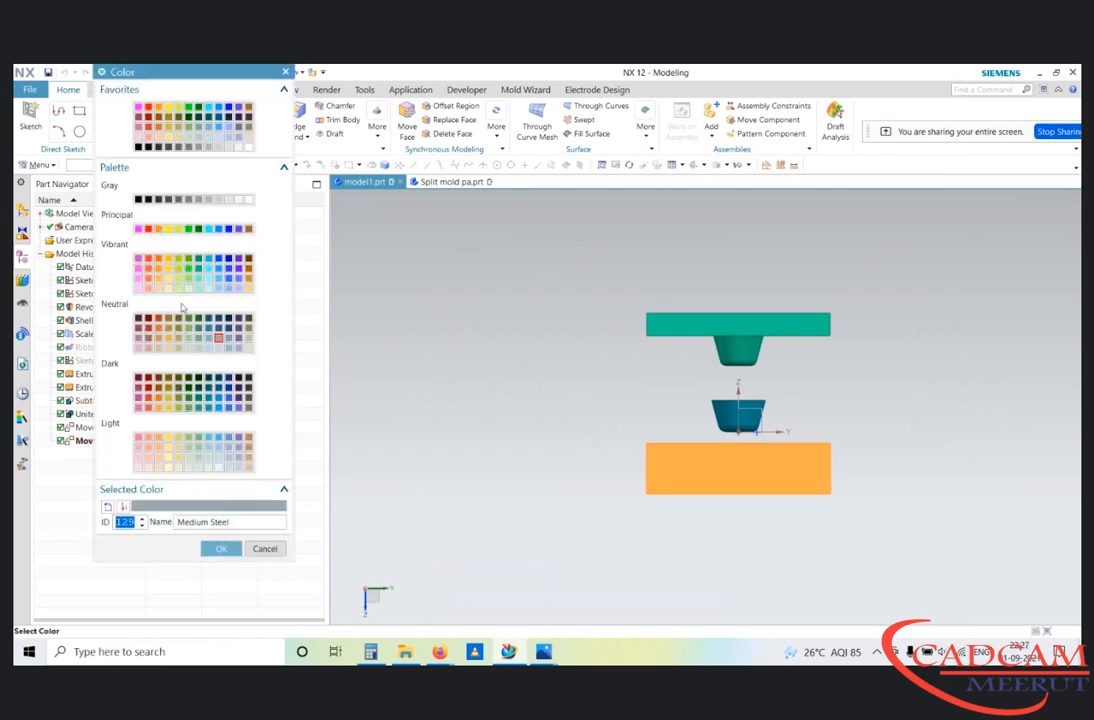
{"action": "left_click", "coordinate": [169, 348]}
{"action": "middle_click", "coordinate": [547, 260]}
{"action": "middle_click", "coordinate": [549, 261]}
Step: Examine the separated core, cup and cavity block from several angles and in straight side views
{"action": "scroll", "coordinate": [851, 497], "scroll_direction": "up", "scroll_amount": 2}
{"action": "middle_click_drag", "start_coordinate": [776, 454], "coordinate": [740, 427]}
{"action": "key", "text": "F8"}
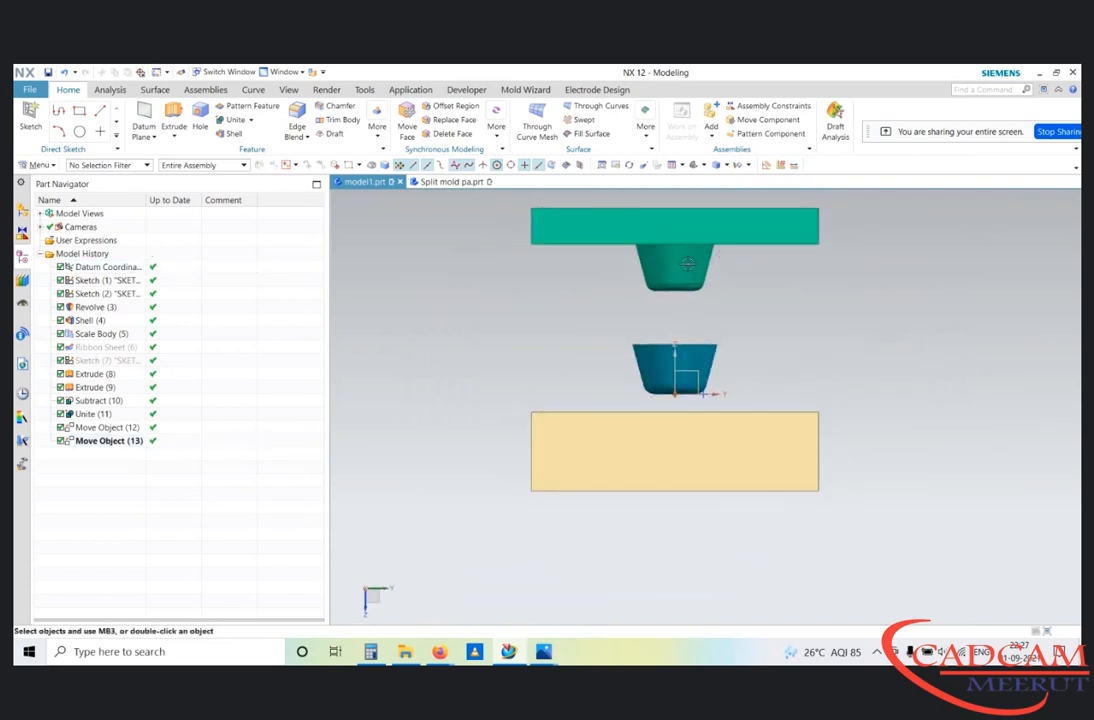
{"action": "middle_click_drag", "start_coordinate": [664, 449], "coordinate": [812, 336]}
{"action": "key", "text": "F8"}
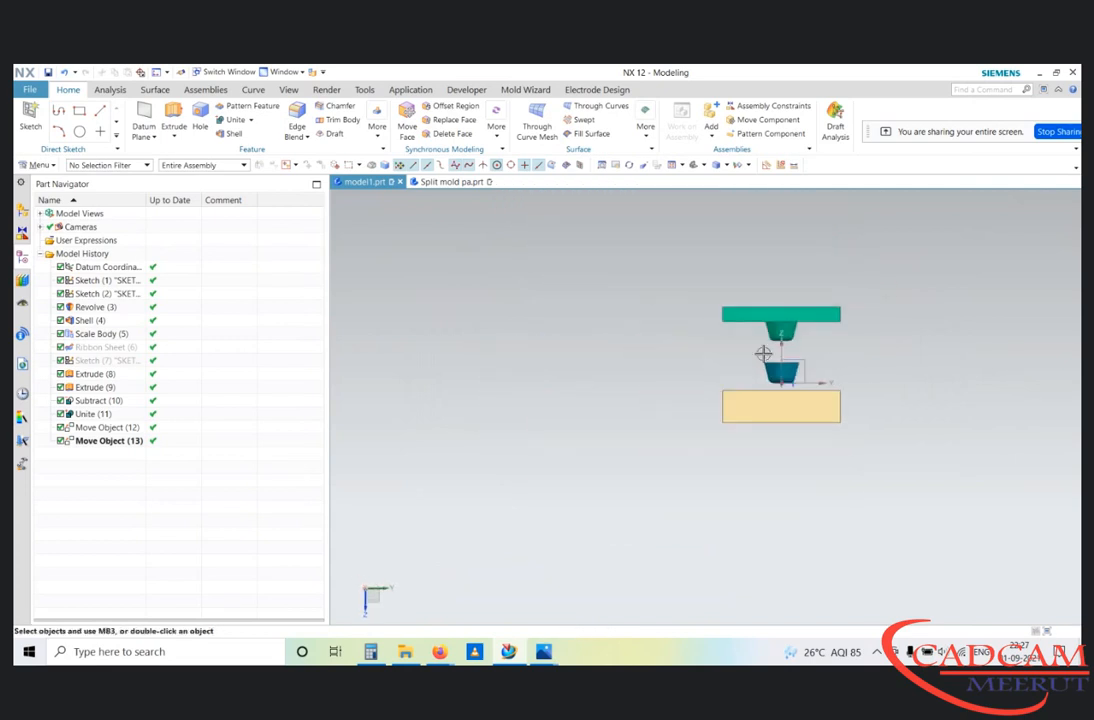
{"action": "scroll", "coordinate": [763, 354], "scroll_direction": "up", "scroll_amount": 4}
{"action": "middle_click_drag", "start_coordinate": [847, 326], "coordinate": [946, 320]}
{"action": "key", "text": "F8"}
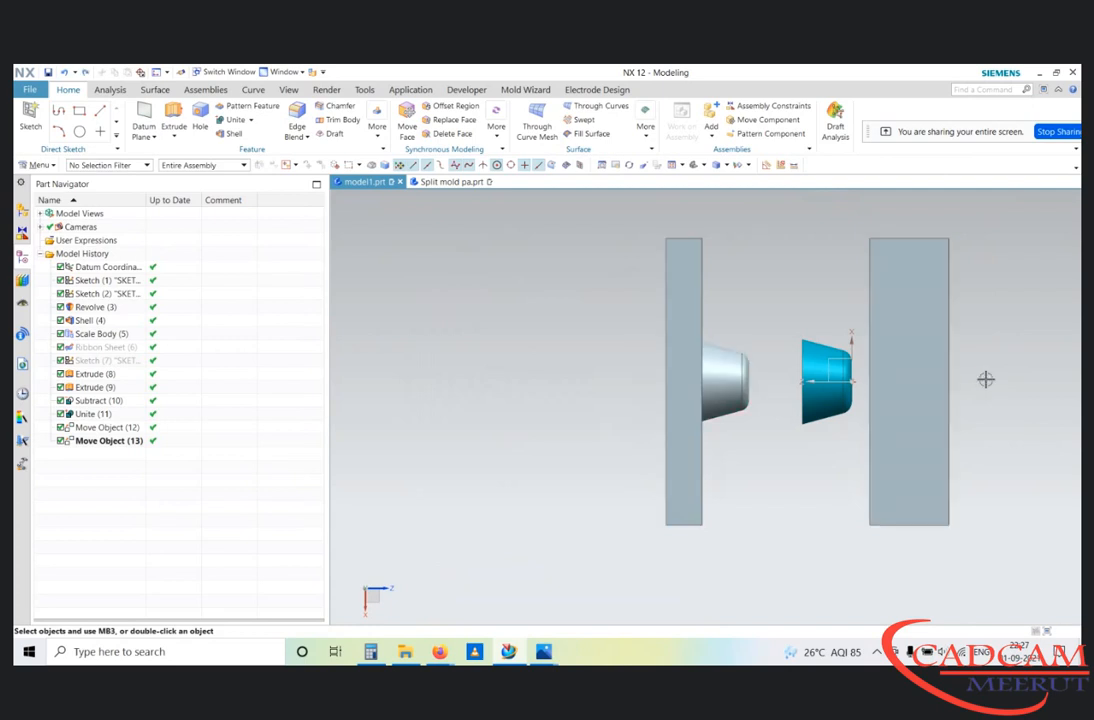
Step: Undo the moves of the cavity block and the core body
{"action": "key", "text": "ctrl+z"}
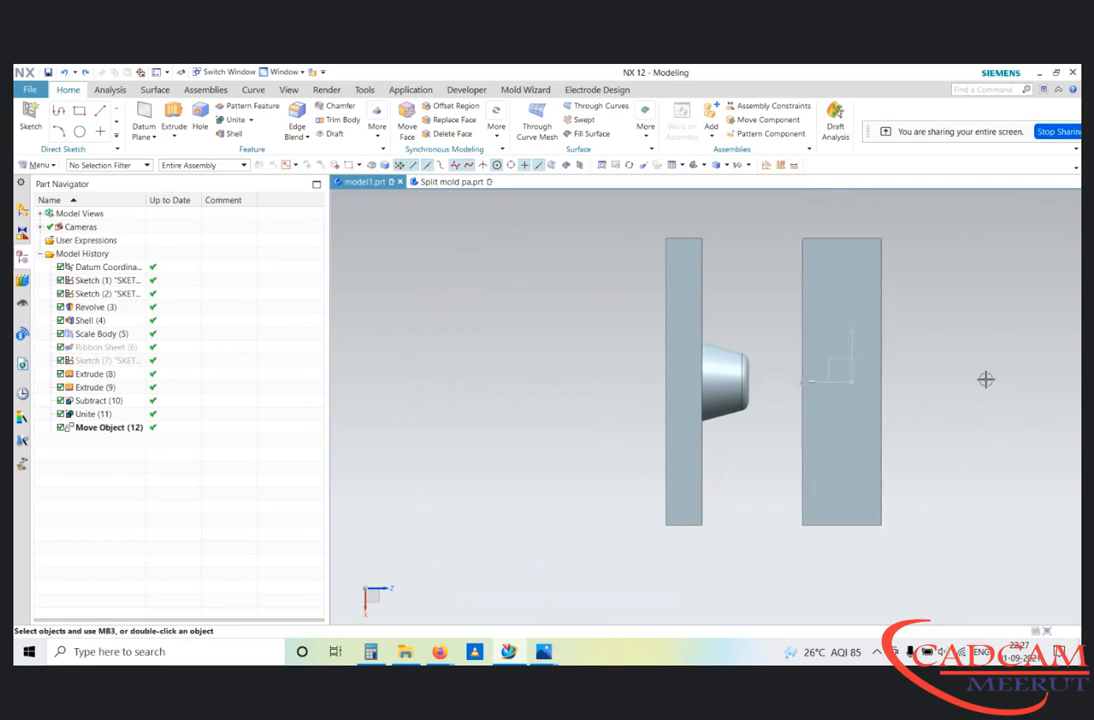
{"action": "key", "text": "ctrl+z"}
Step: Change the display colour of the cavity block to light cyan
{"action": "mouse_move", "coordinate": [735, 354]}
{"action": "middle_mouse_down"}
{"action": "mouse_move", "coordinate": [772, 378]}
{"action": "mouse_move", "coordinate": [757, 355]}
{"action": "mouse_move", "coordinate": [751, 364]}
{"action": "middle_mouse_up"}
{"action": "key", "text": "ctrl+j"}
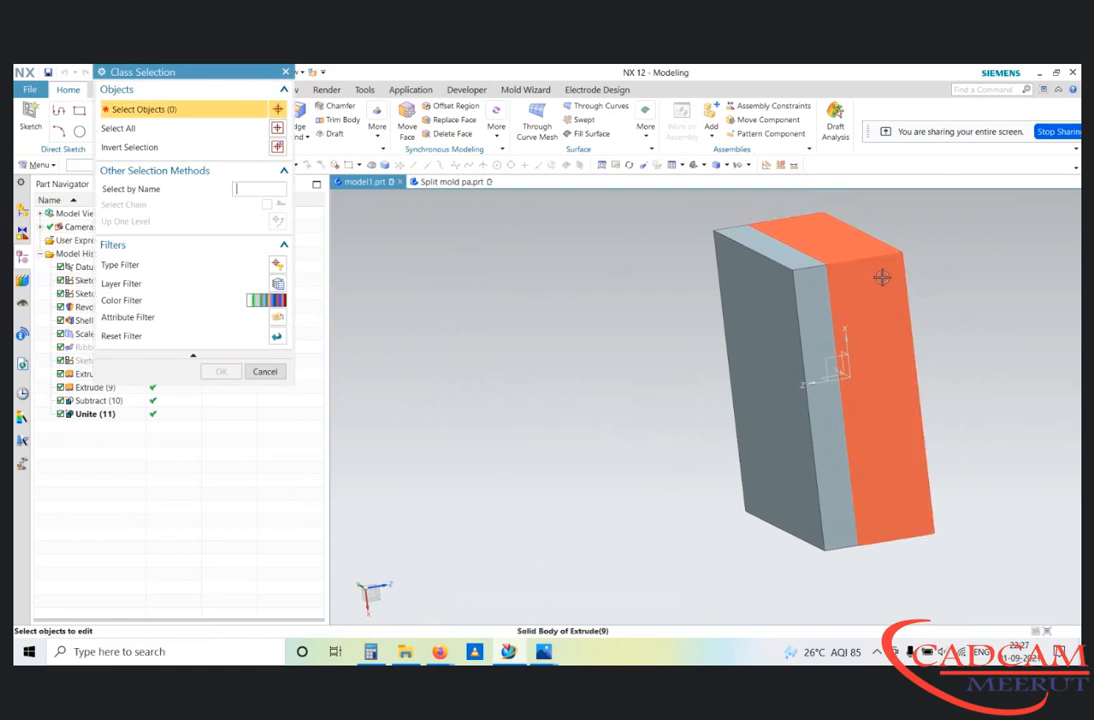
{"action": "left_click", "coordinate": [881, 278]}
{"action": "middle_click", "coordinate": [881, 278]}
{"action": "left_click", "coordinate": [260, 146]}
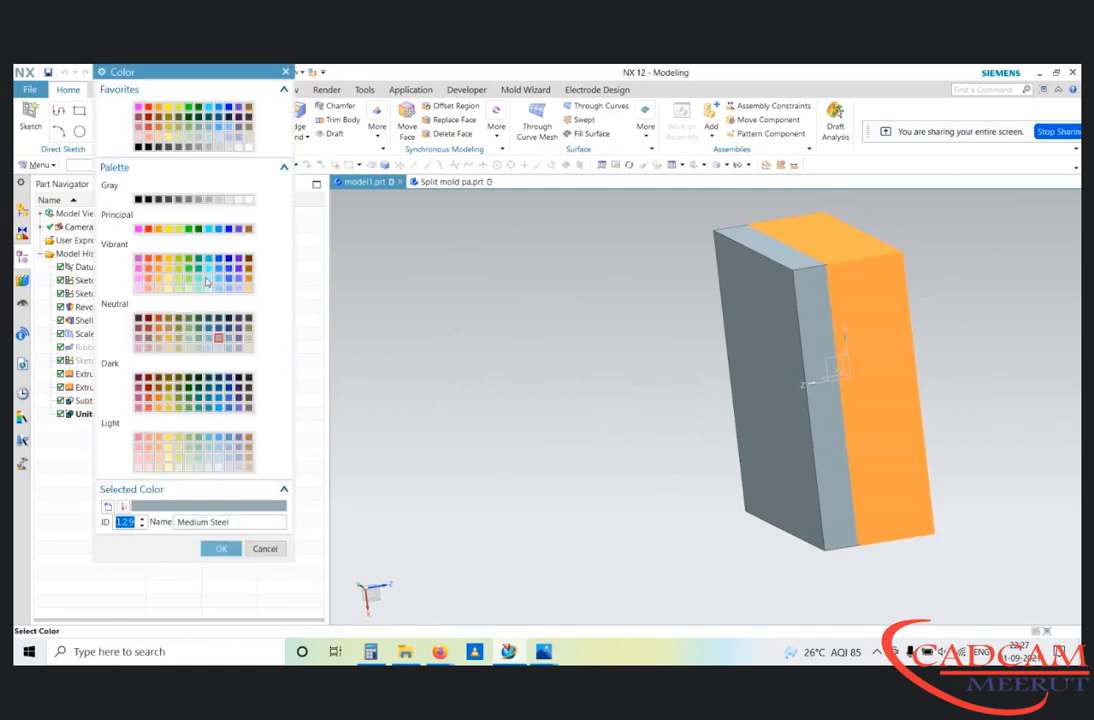
{"action": "left_click", "coordinate": [210, 284]}
{"action": "middle_click", "coordinate": [525, 277]}
{"action": "middle_click", "coordinate": [540, 280]}
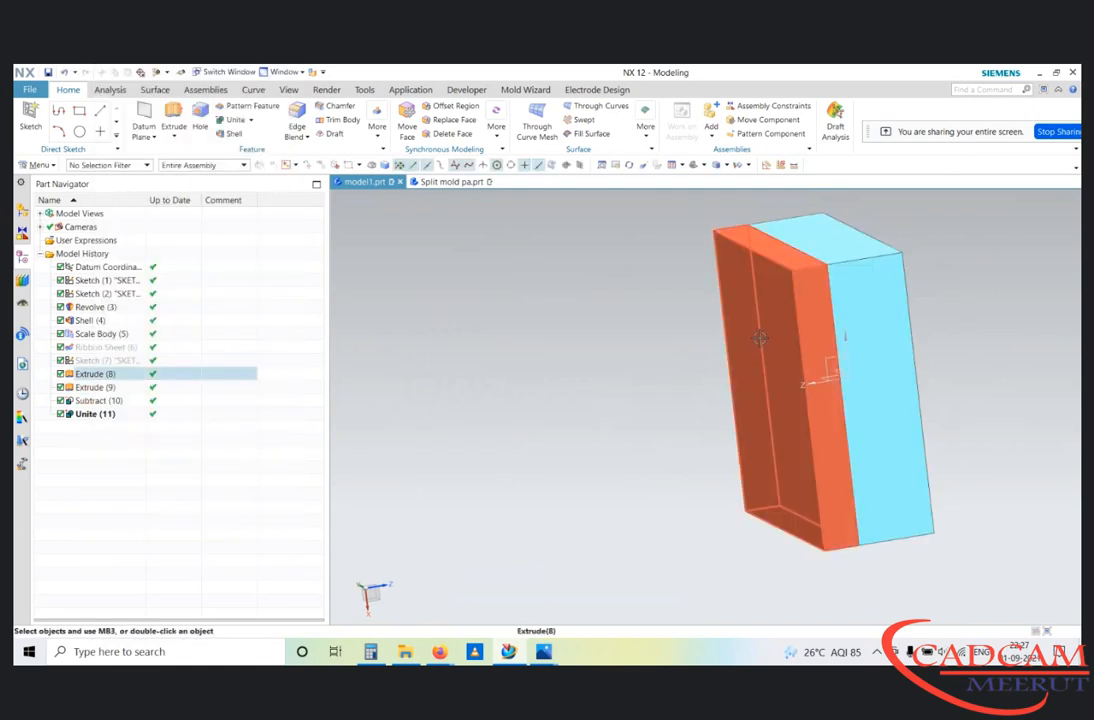
Step: Change the display colour of the core body to Strong Olive
{"action": "key", "text": "ctrl+j"}
{"action": "left_click", "coordinate": [760, 338]}
{"action": "middle_click", "coordinate": [579, 278]}
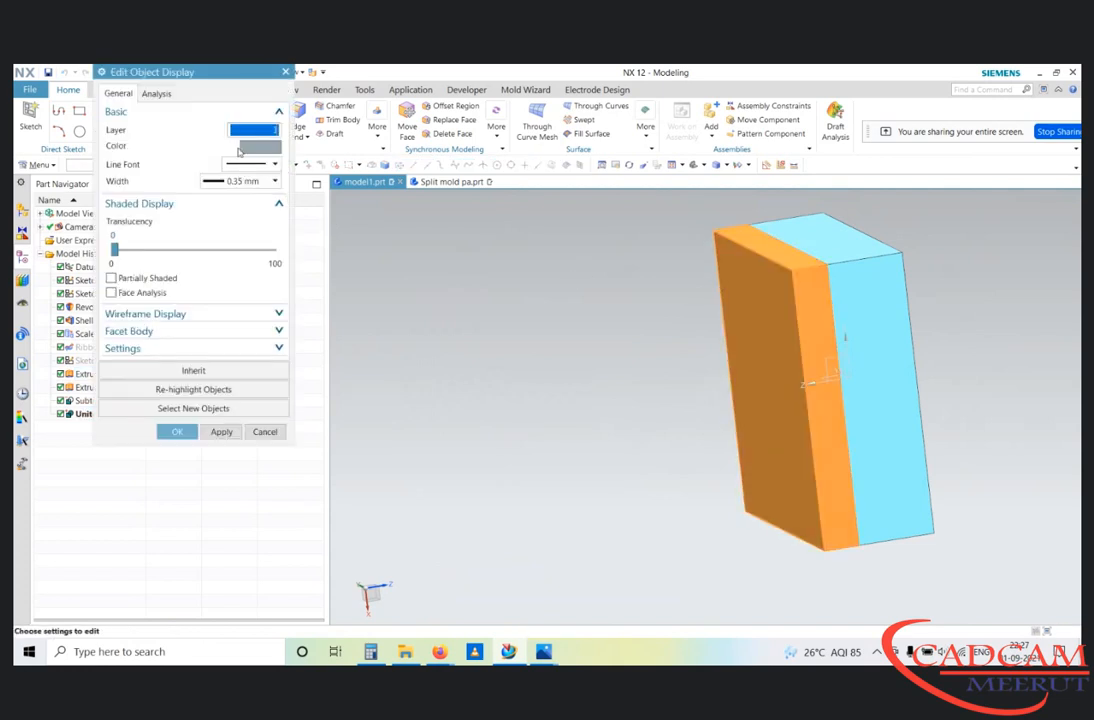
{"action": "left_click", "coordinate": [260, 148]}
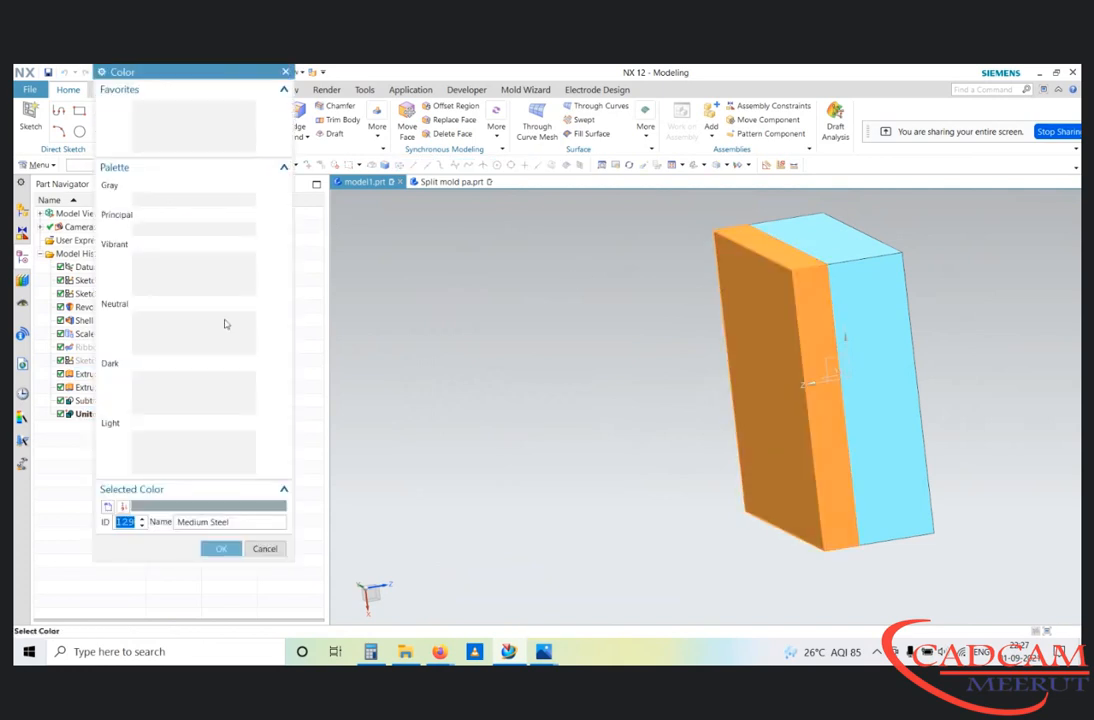
{"action": "left_click", "coordinate": [172, 388]}
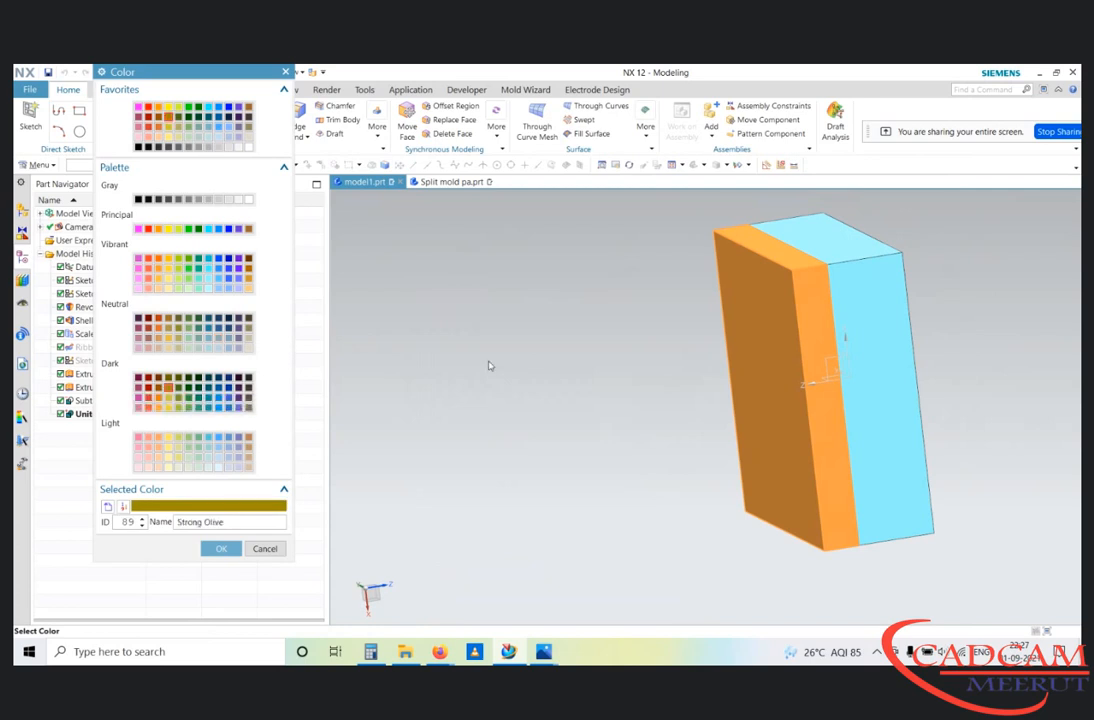
{"action": "middle_click", "coordinate": [488, 364]}
{"action": "middle_click", "coordinate": [490, 362]}
Step: Examine the closed core and cavity blocks from several angles and in a straight side view
{"action": "middle_click_drag", "start_coordinate": [620, 366], "coordinate": [700, 307]}
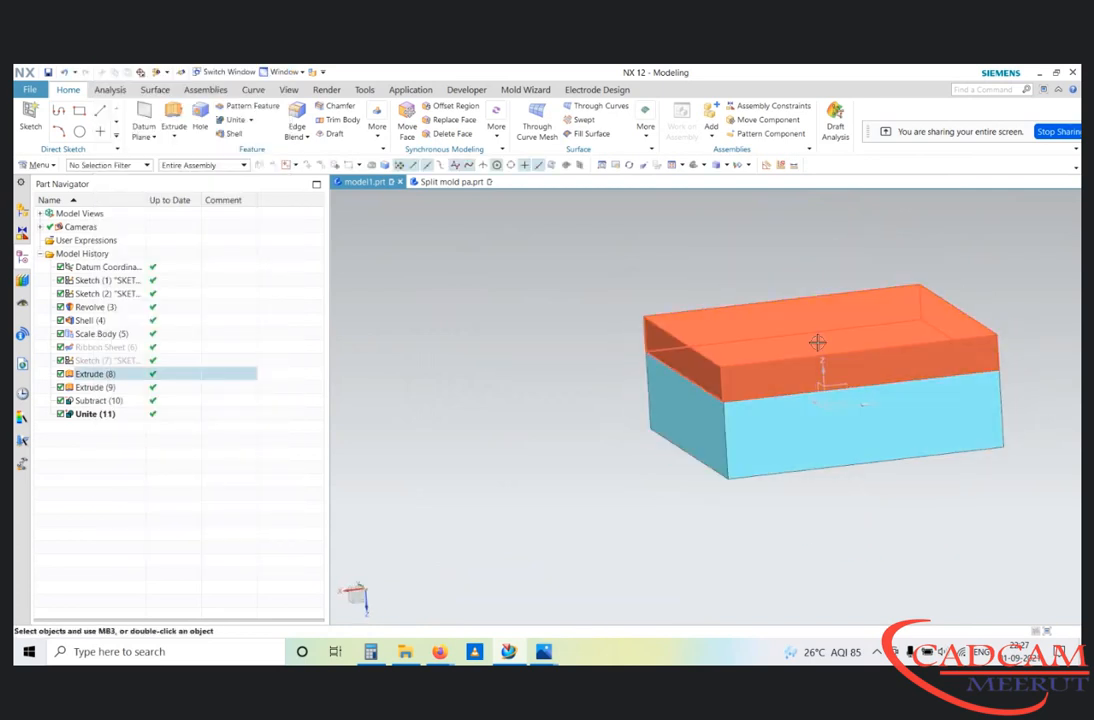
{"action": "key", "text": "F8"}
{"action": "right_click", "coordinate": [708, 253]}
{"action": "left_click", "coordinate": [740, 262]}
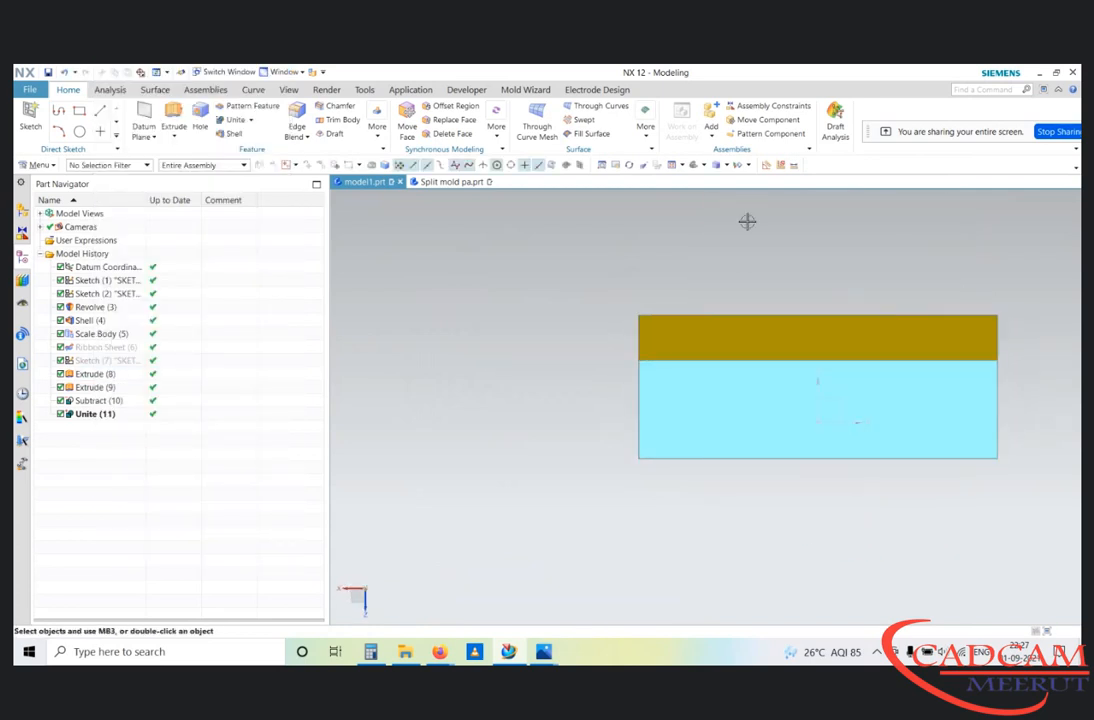
{"action": "right_click", "coordinate": [750, 224]}
{"action": "left_click", "coordinate": [779, 231]}
{"action": "middle_click_drag", "start_coordinate": [731, 284], "coordinate": [739, 293]}
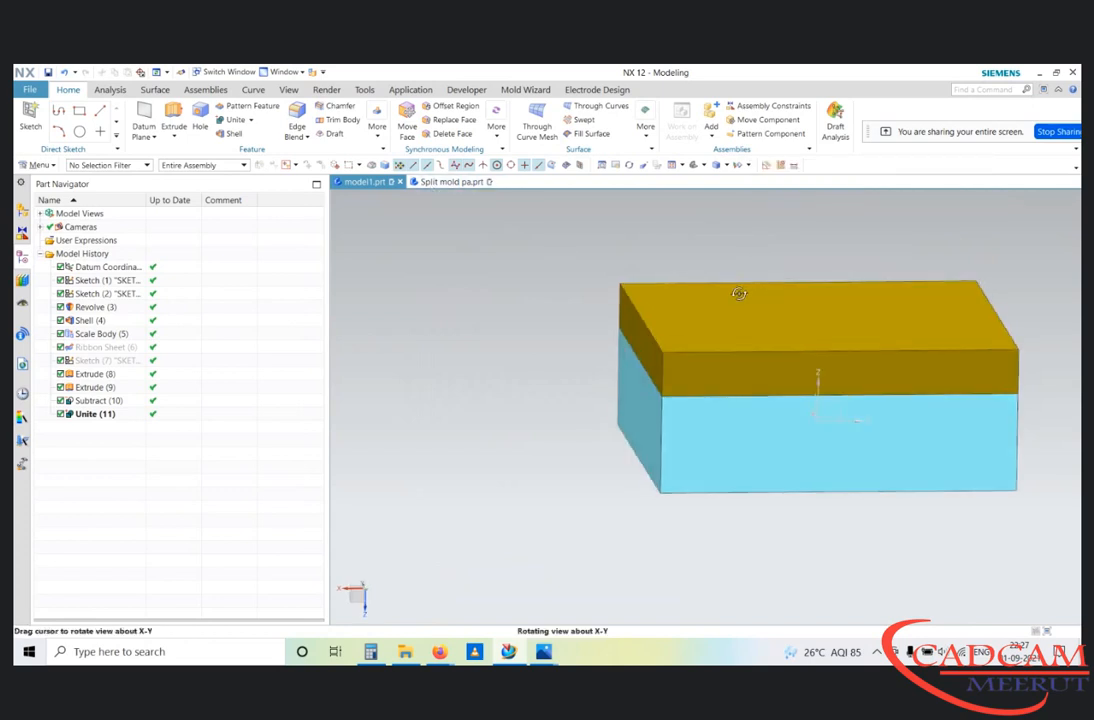
{"action": "mouse_move", "coordinate": [739, 294]}
{"action": "middle_mouse_down"}
{"action": "mouse_move", "coordinate": [719, 283]}
{"action": "mouse_move", "coordinate": [740, 296]}
{"action": "middle_mouse_up"}
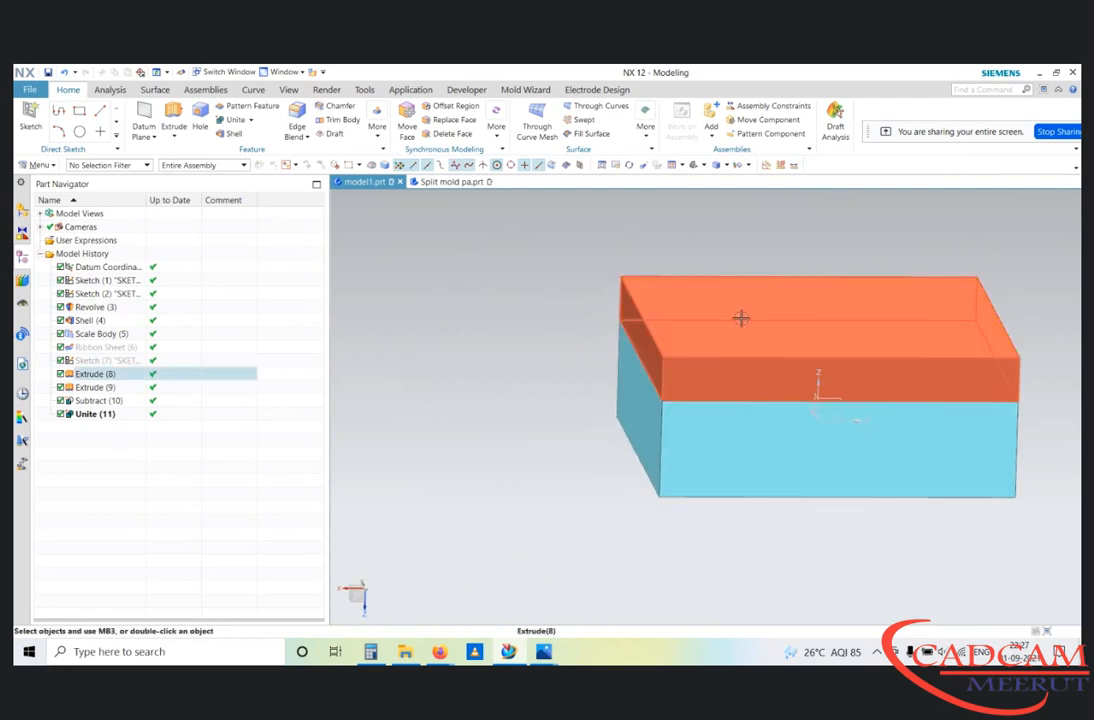
{"action": "scroll", "coordinate": [693, 390], "scroll_direction": "down", "scroll_amount": 2}
{"action": "key", "text": "F8"}
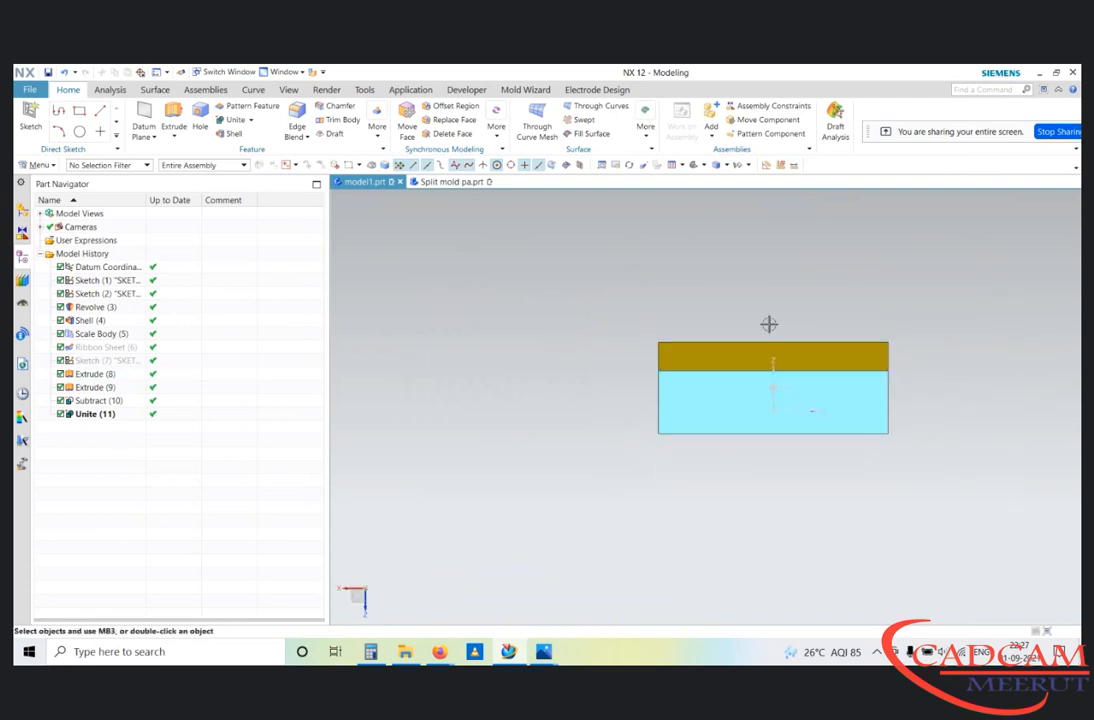
{"action": "middle_click_drag", "start_coordinate": [672, 293], "coordinate": [645, 320]}
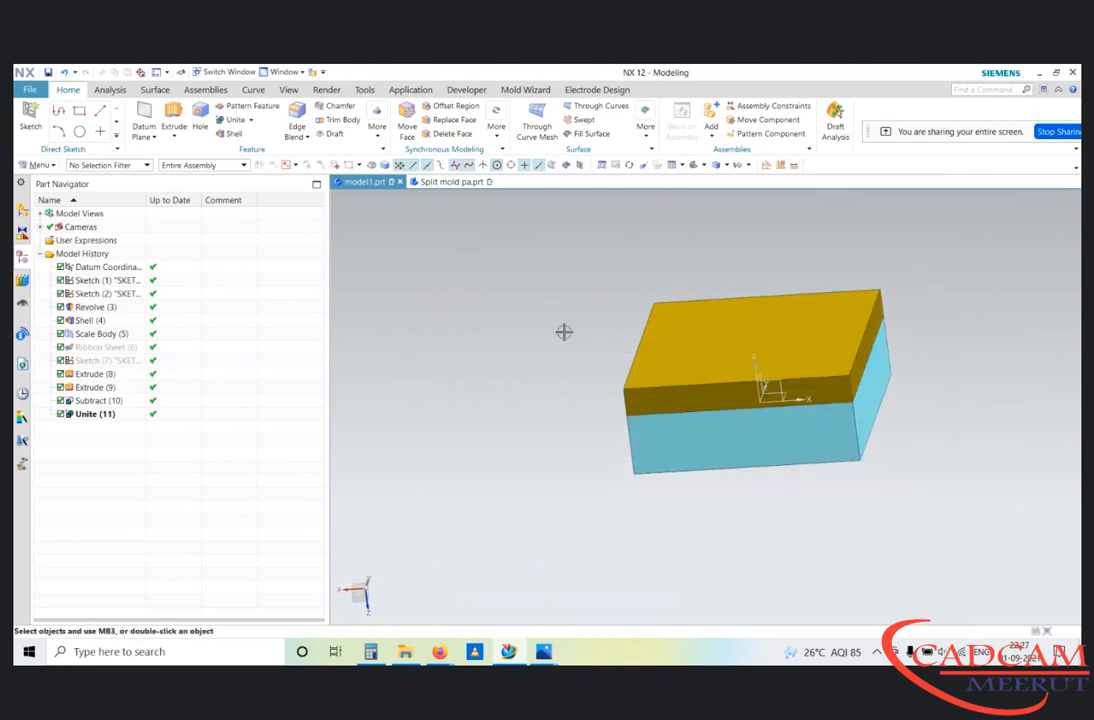
{"action": "middle_click_drag", "start_coordinate": [564, 332], "coordinate": [587, 336]}
{"action": "key", "text": "ctrl+alt+f"}
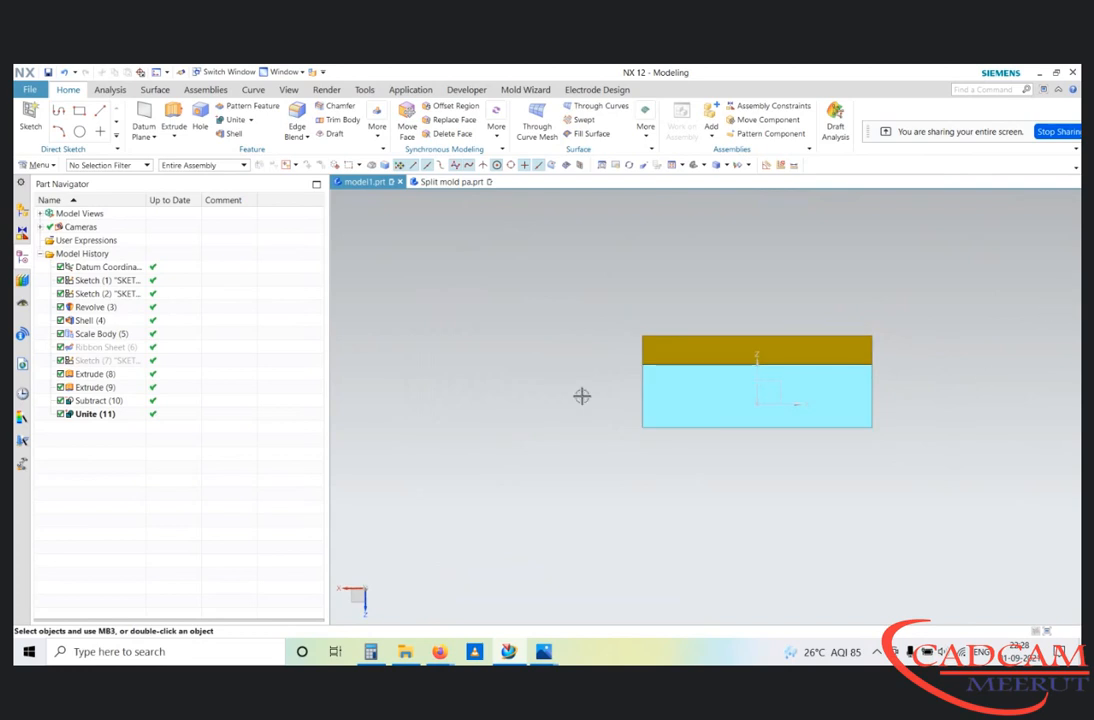
Step: Section the closed mould with a single plane normal to X at zero offset and examine the cup profile
{"action": "mouse_move", "coordinate": [703, 288]}
{"action": "middle_mouse_down"}
{"action": "mouse_move", "coordinate": [720, 298]}
{"action": "mouse_move", "coordinate": [708, 293]}
{"action": "middle_mouse_up"}
{"action": "key", "text": "F8"}
{"action": "right_click", "coordinate": [755, 270]}
{"action": "left_click", "coordinate": [783, 278]}
{"action": "middle_click_drag", "start_coordinate": [671, 328], "coordinate": [679, 337]}
{"action": "key", "text": "F8"}
{"action": "scroll", "coordinate": [635, 393], "scroll_direction": "up", "scroll_amount": 2}
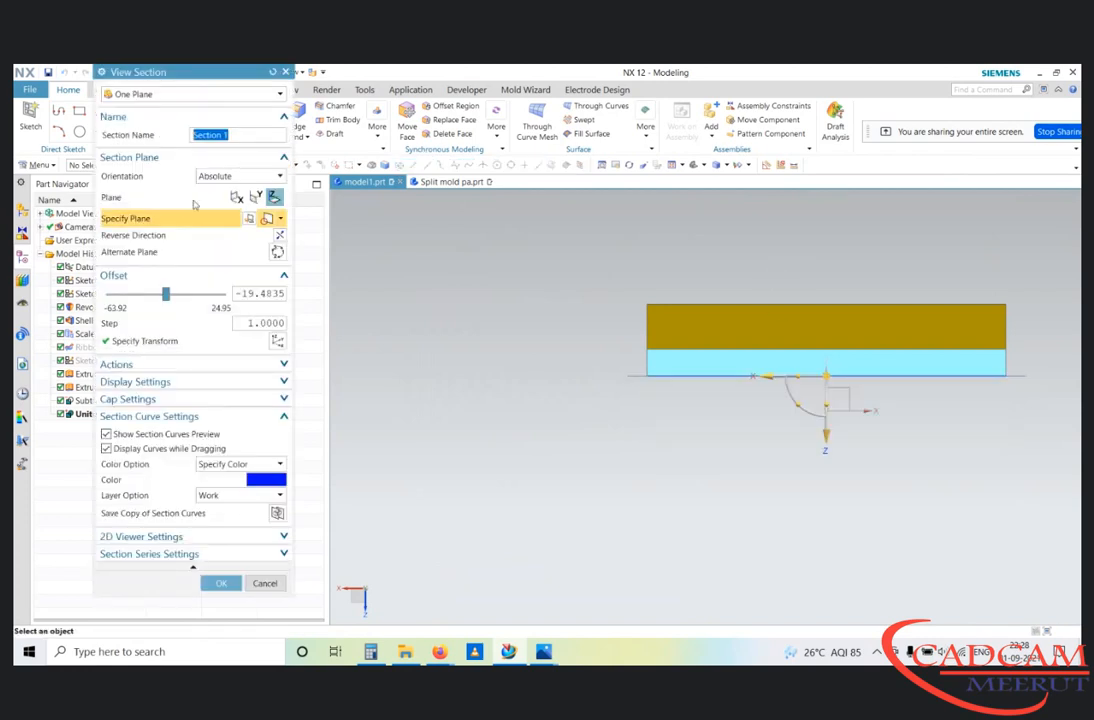
{"action": "left_click", "coordinate": [236, 197]}
{"action": "middle_click_drag", "start_coordinate": [850, 312], "coordinate": [884, 337]}
{"action": "key", "text": "F8"}
{"action": "scroll", "coordinate": [676, 390], "scroll_direction": "up", "scroll_amount": 3}
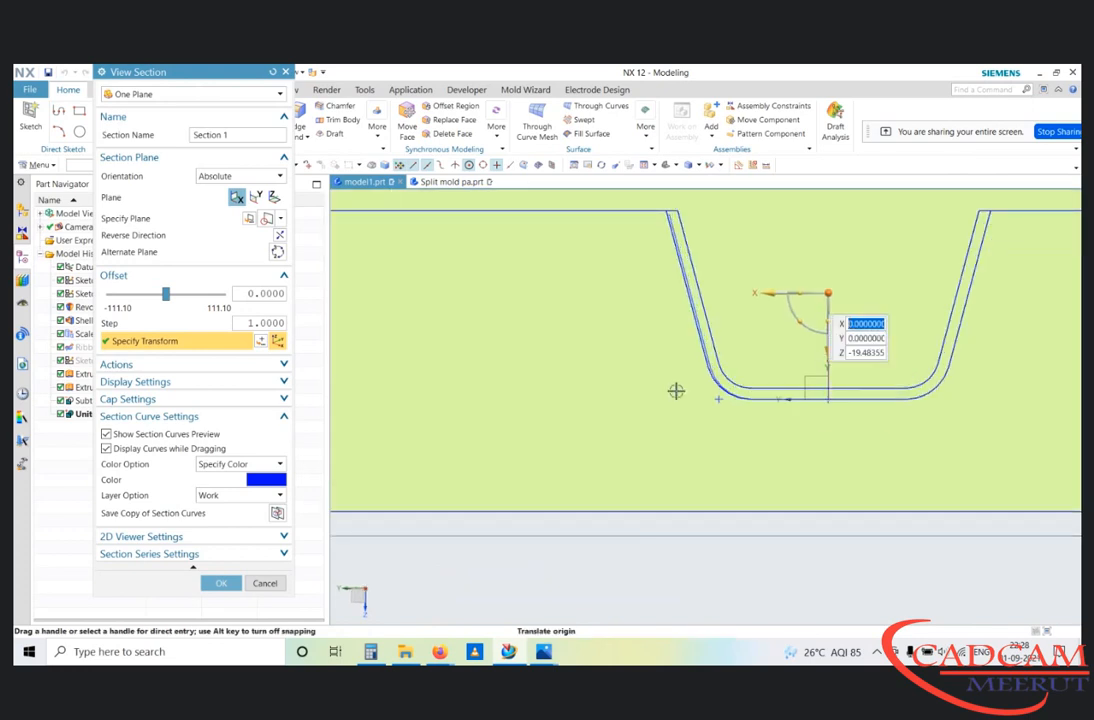
{"action": "key", "text": "Escape"}
Step: Hide all sketches to clear the sketch curves from the sectioned mould
{"action": "scroll", "coordinate": [674, 359], "scroll_direction": "down", "scroll_amount": 4}
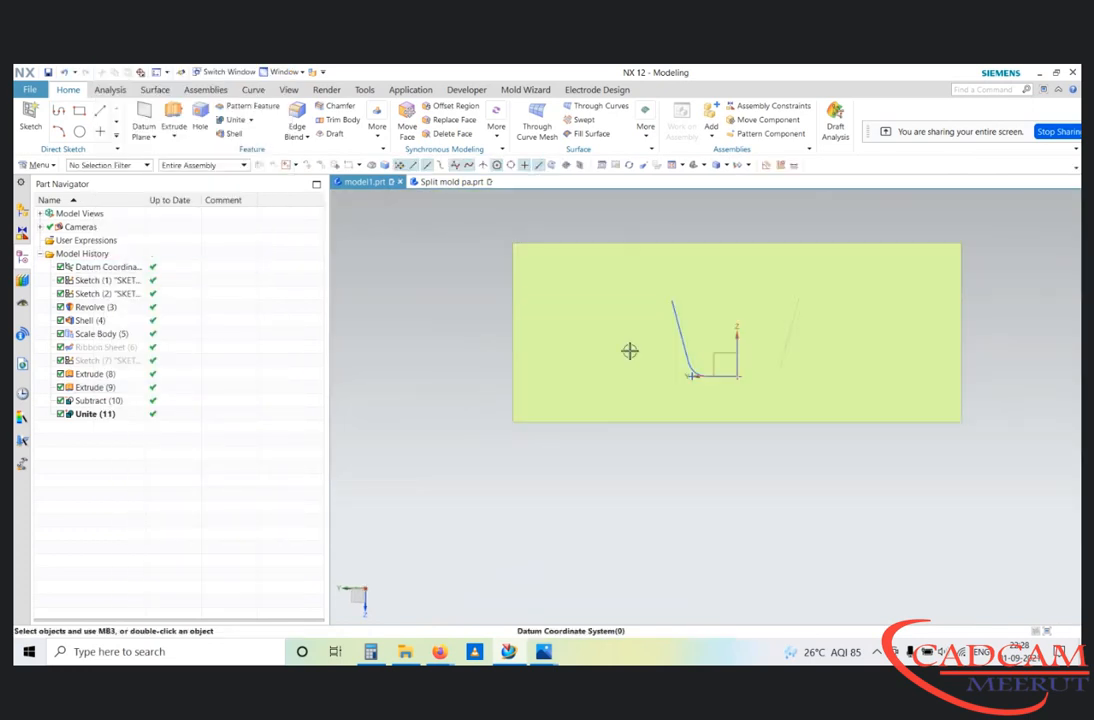
{"action": "scroll", "coordinate": [805, 389], "scroll_direction": "up", "scroll_amount": 3}
{"action": "scroll", "coordinate": [810, 417], "scroll_direction": "down", "scroll_amount": 3}
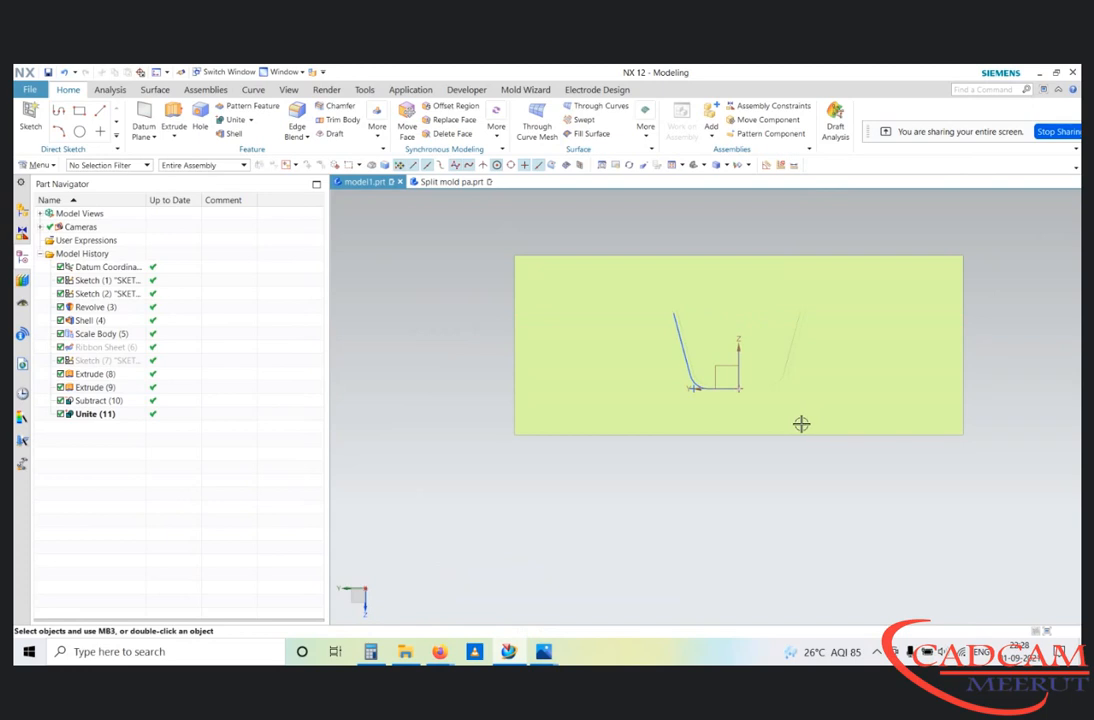
{"action": "key", "text": "ctrl+w"}
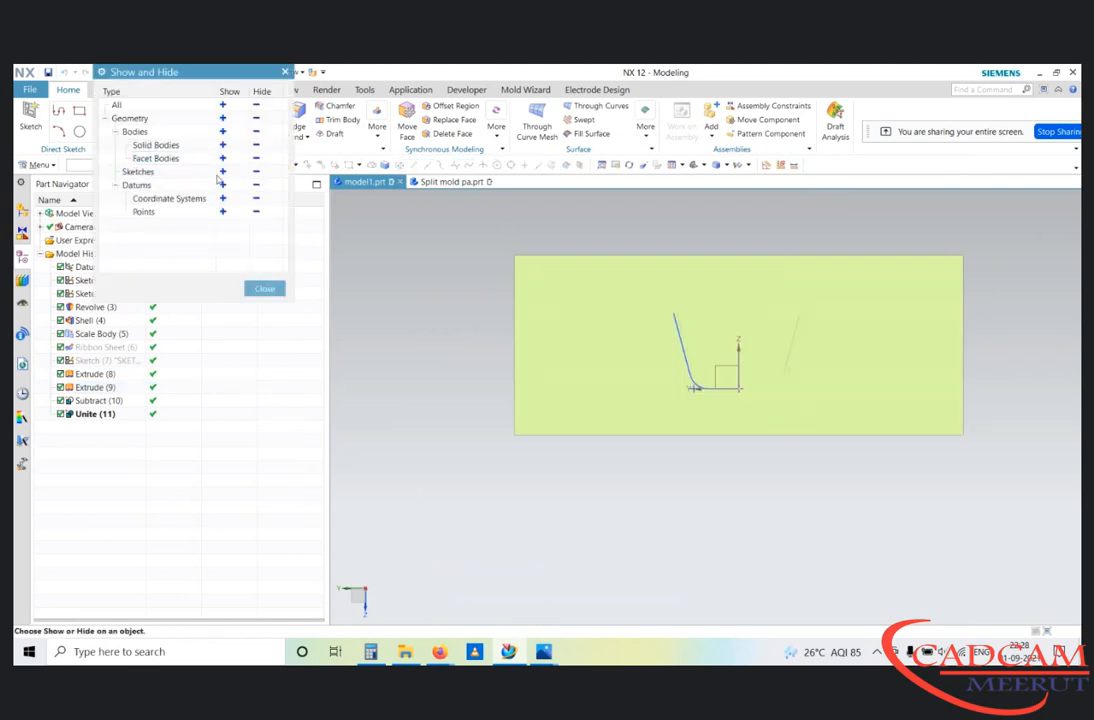
{"action": "left_click", "coordinate": [257, 172]}
{"action": "key", "text": "Escape"}
{"action": "scroll", "coordinate": [665, 335], "scroll_direction": "up", "scroll_amount": 5}
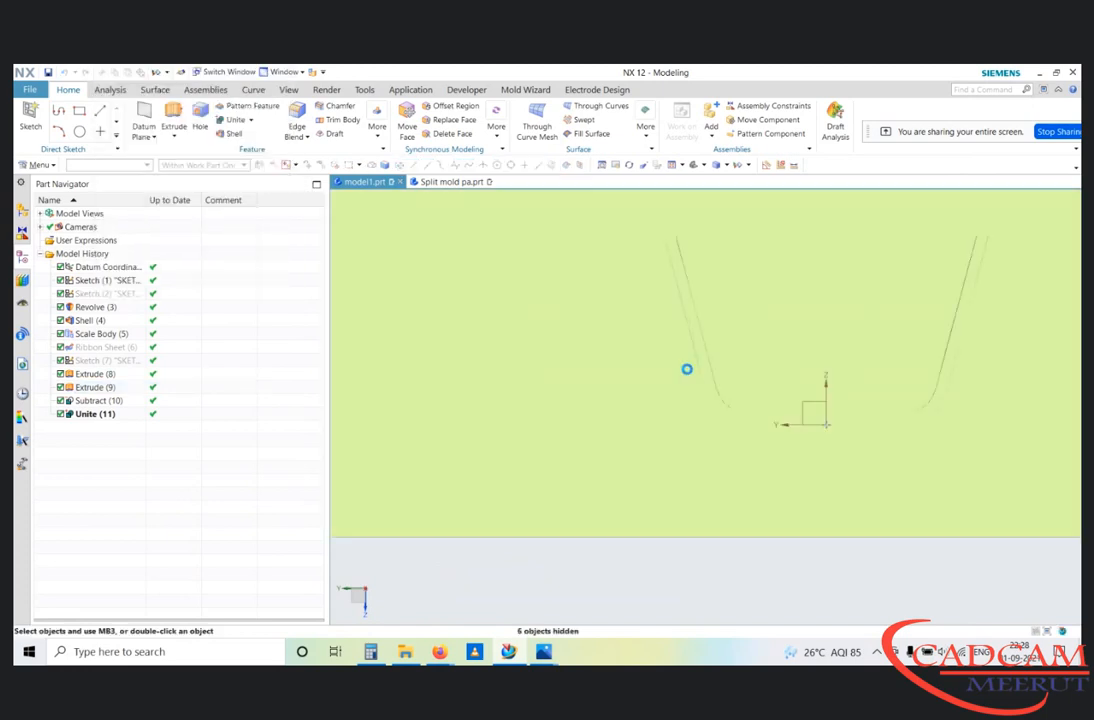
Step: Reopen the section view settings and examine the cup wall where it meets the parting line
{"action": "key", "text": "ctrl+h"}
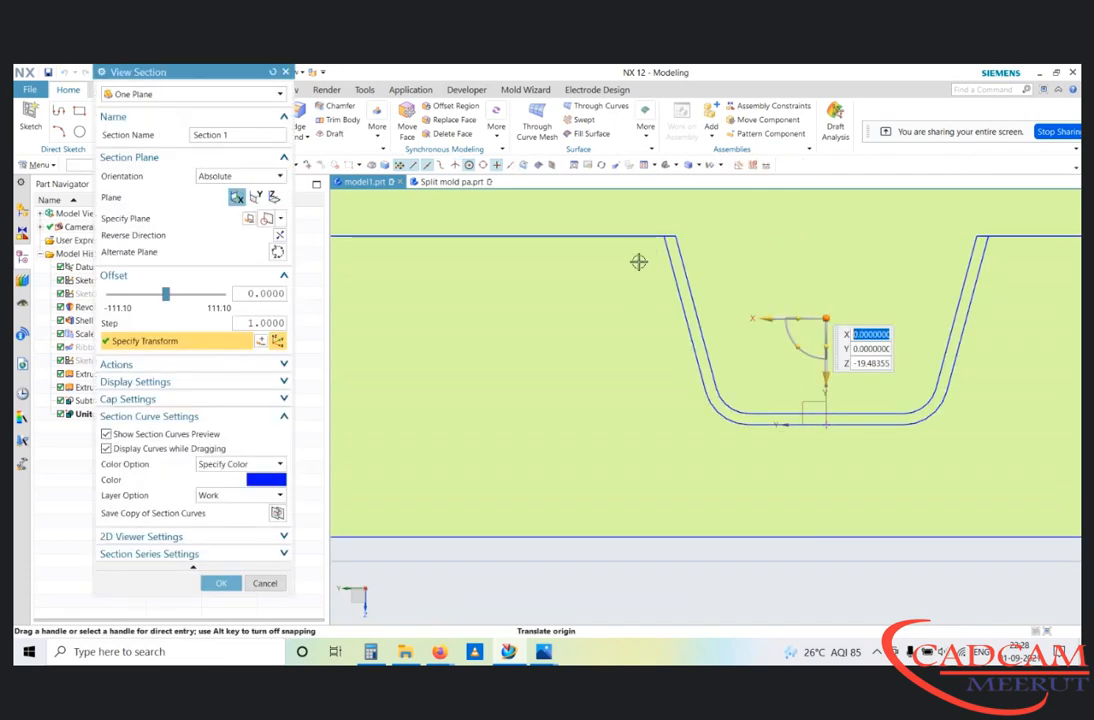
{"action": "scroll", "coordinate": [650, 300], "scroll_direction": "down", "scroll_amount": 3}
{"action": "scroll", "coordinate": [668, 328], "scroll_direction": "up", "scroll_amount": 6}
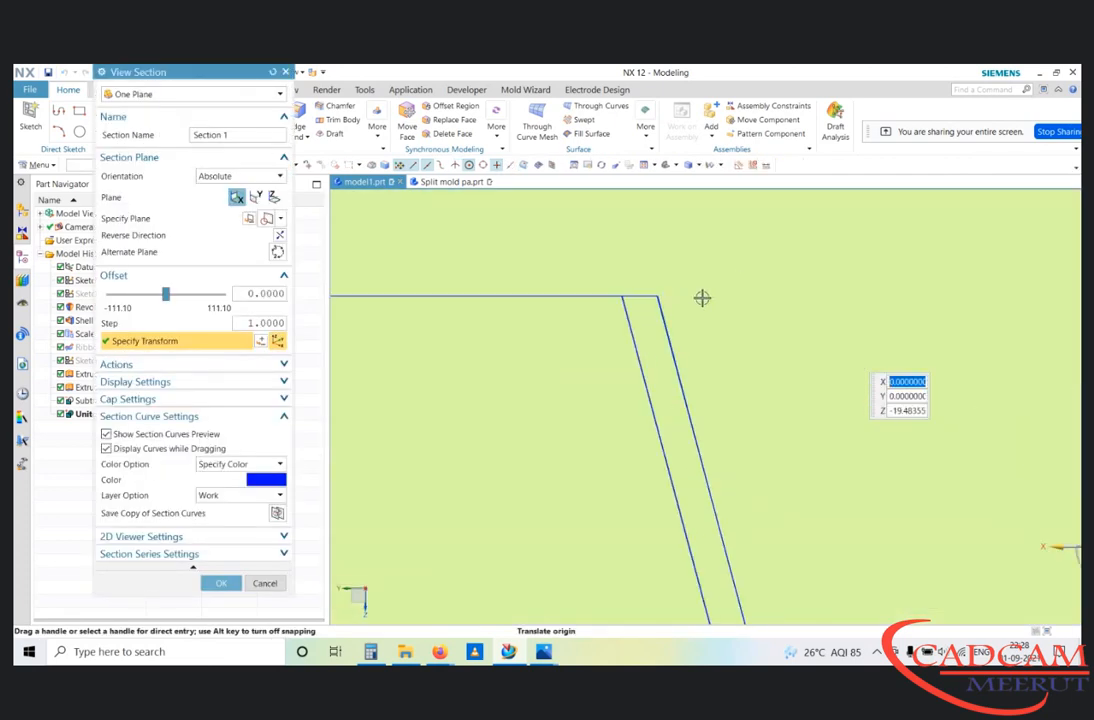
Step: Inspect the sectioned mould around the cup wall and accept the section view
{"action": "scroll", "coordinate": [648, 281], "scroll_direction": "down", "scroll_amount": 6}
{"action": "middle_click_drag", "start_coordinate": [660, 300], "coordinate": [683, 313]}
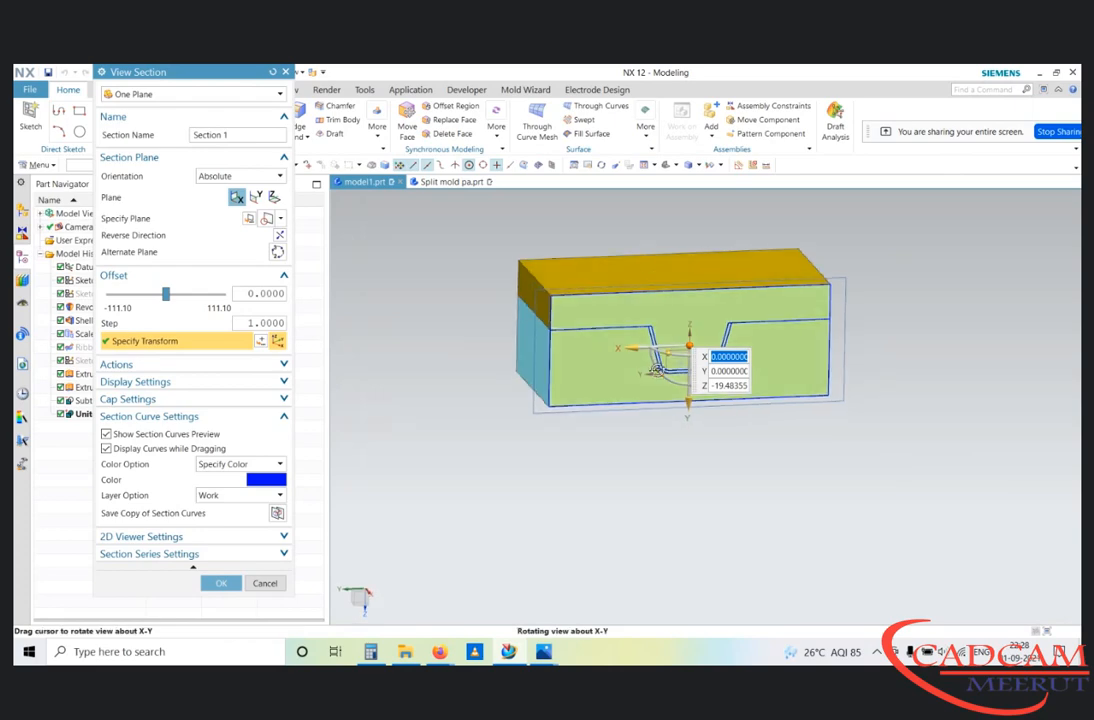
{"action": "scroll", "coordinate": [683, 313], "scroll_direction": "up", "scroll_amount": 3}
{"action": "scroll", "coordinate": [683, 313], "scroll_direction": "up", "scroll_amount": 4}
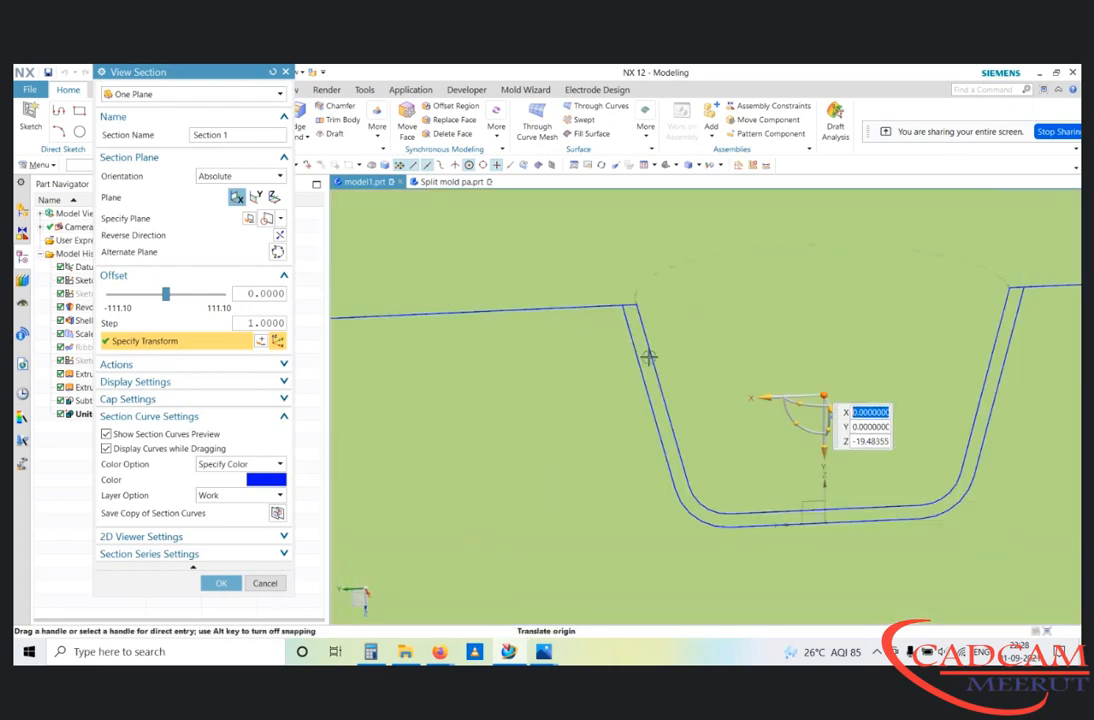
{"action": "scroll", "coordinate": [650, 330], "scroll_direction": "down", "scroll_amount": 8}
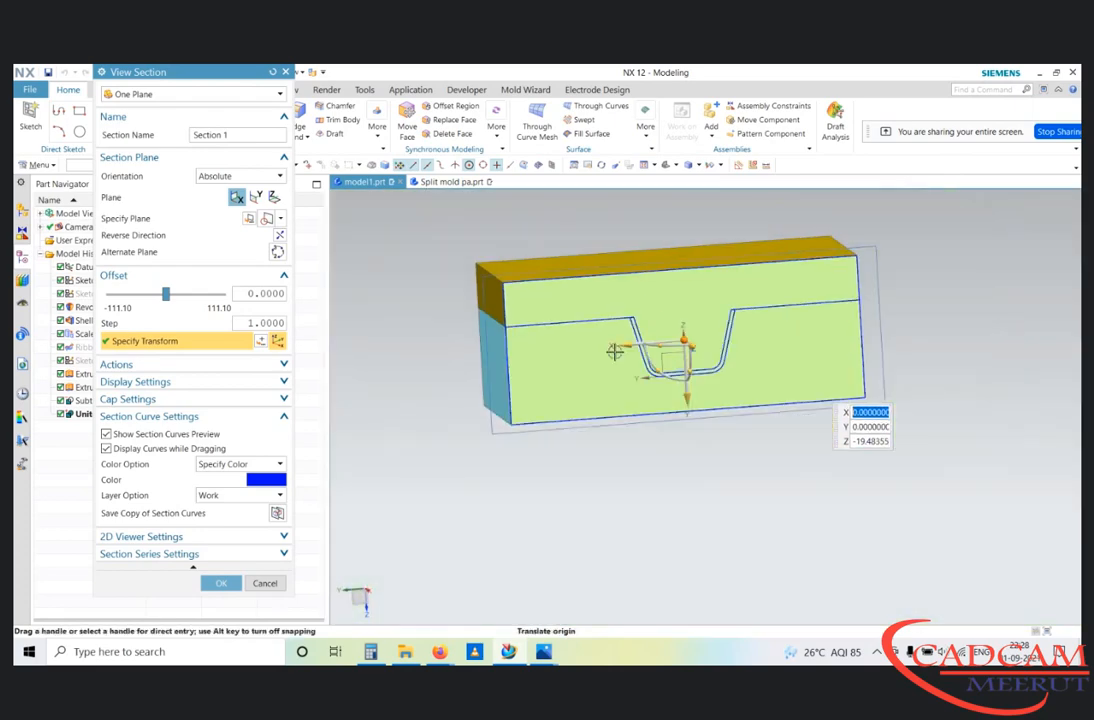
{"action": "scroll", "coordinate": [615, 352], "scroll_direction": "down", "scroll_amount": 3}
{"action": "middle_click", "coordinate": [606, 375]}
Step: Move the upper mould half upward along the Z direction, clear of the cup
{"action": "key", "text": "F8"}
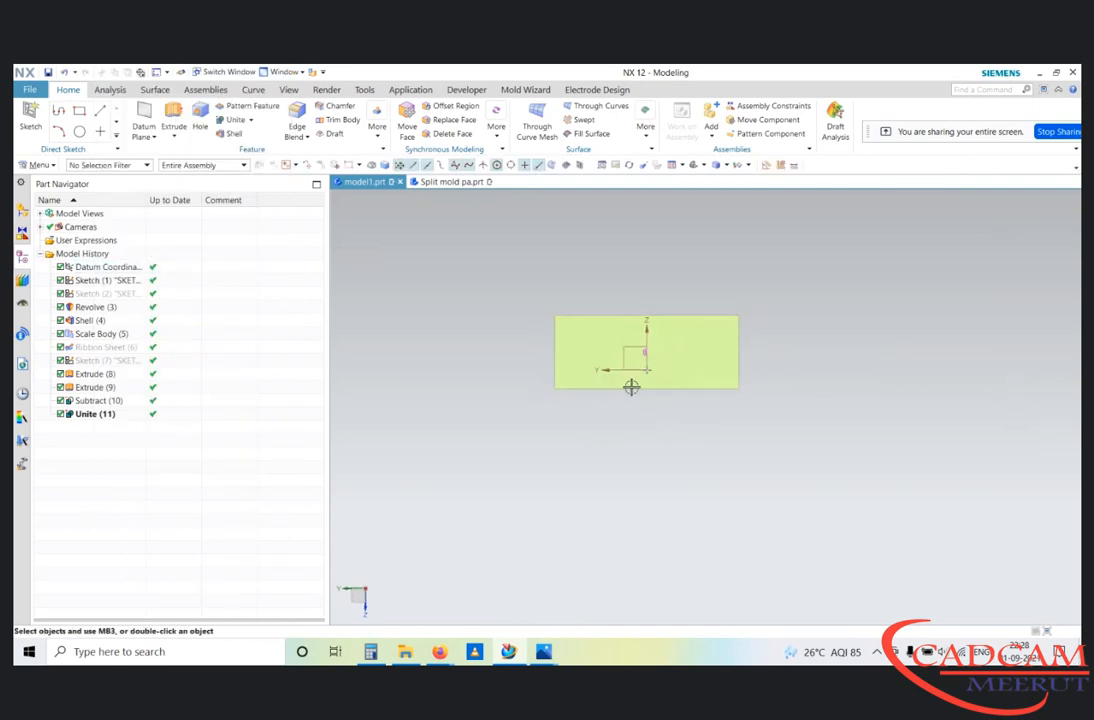
{"action": "key", "text": "ctrl+t"}
{"action": "left_click", "coordinate": [599, 321]}
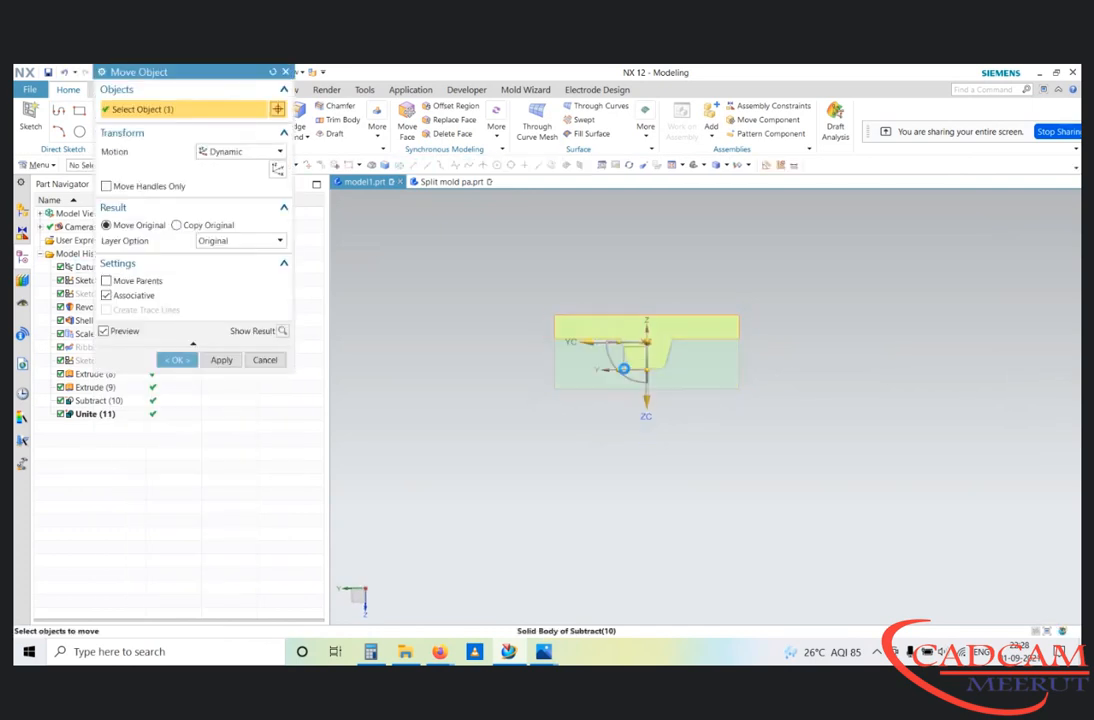
{"action": "left_click_drag", "start_coordinate": [650, 400], "coordinate": [648, 310]}
{"action": "left_click", "coordinate": [221, 360]}
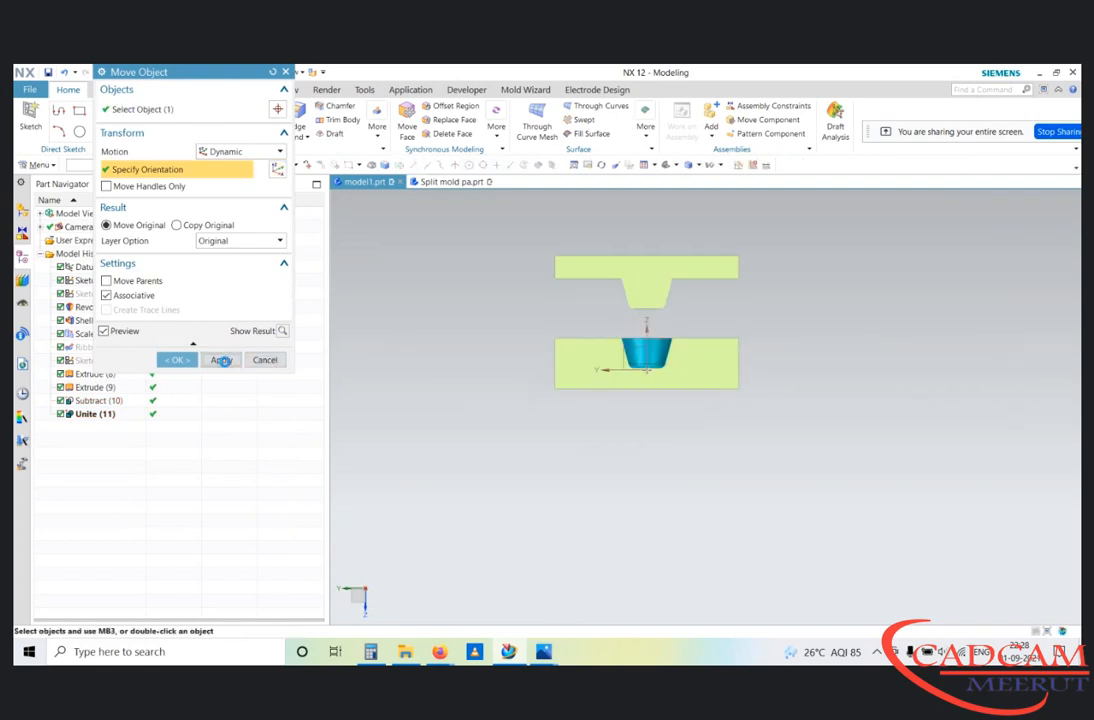
{"action": "key", "text": "Escape"}
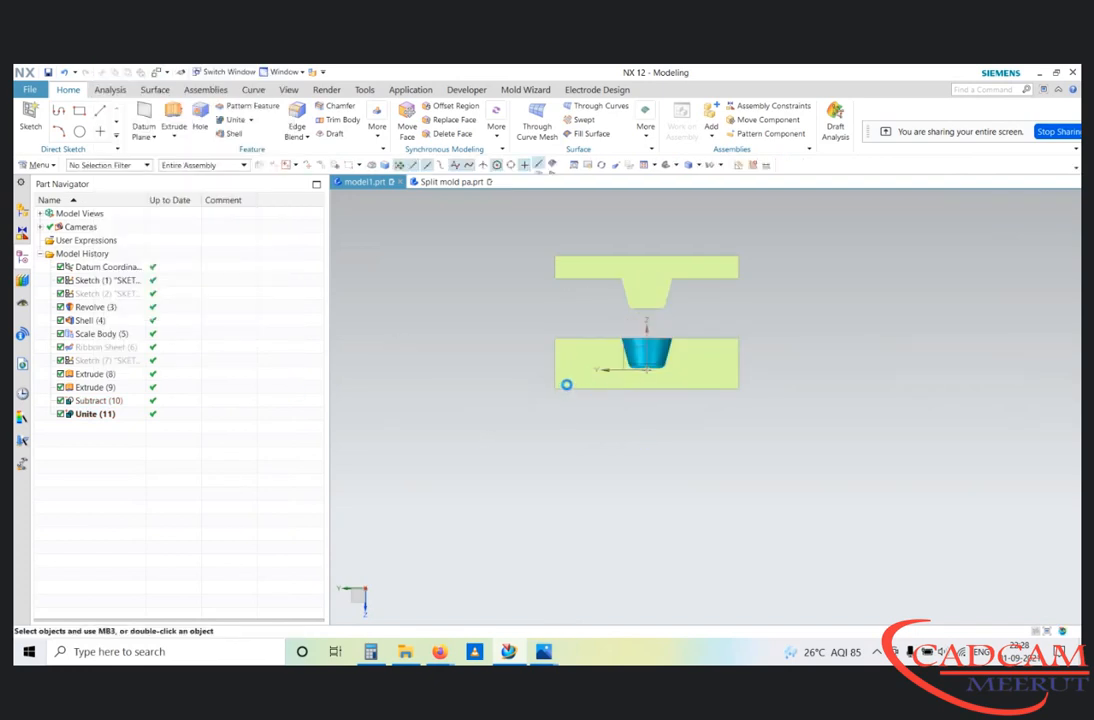
Step: Move the lower mould block downward along the Z direction, away from the cup
{"action": "left_click", "coordinate": [566, 384]}
{"action": "key", "text": "ctrl+t"}
{"action": "left_click_drag", "start_coordinate": [647, 424], "coordinate": [646, 481]}
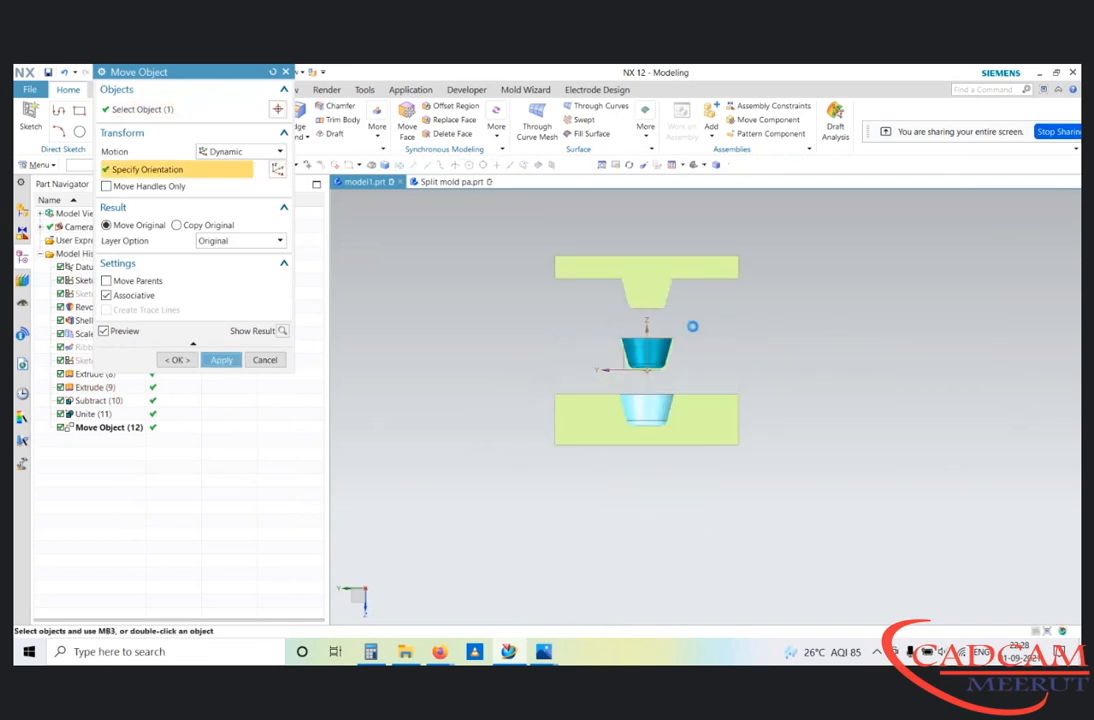
{"action": "middle_click", "coordinate": [728, 347]}
{"action": "mouse_move", "coordinate": [728, 347]}
{"action": "middle_mouse_down"}
{"action": "mouse_move", "coordinate": [779, 357]}
{"action": "mouse_move", "coordinate": [728, 347]}
{"action": "middle_mouse_up"}
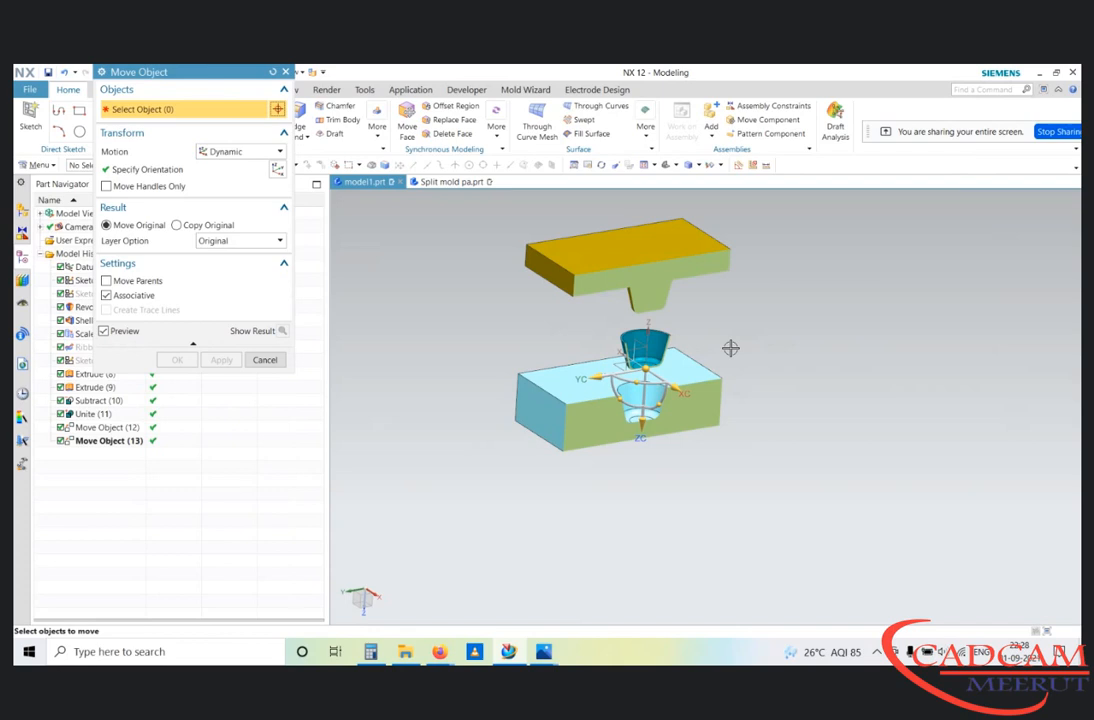
{"action": "key", "text": "Escape"}
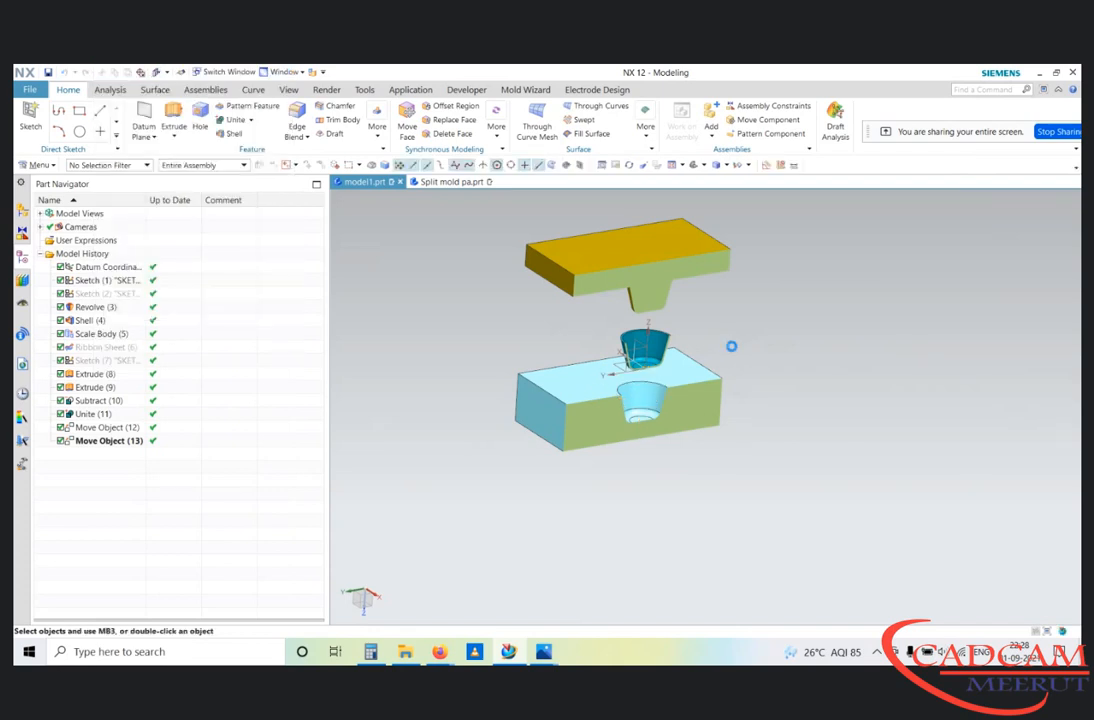
Step: Turn off the section clipping and examine the separated mould halves and cup as whole bodies
{"action": "left_click_drag", "start_coordinate": [673, 374], "coordinate": [740, 422]}
{"action": "key", "text": "Escape"}
{"action": "middle_click_drag", "start_coordinate": [720, 426], "coordinate": [634, 387]}
{"action": "key", "text": "F8"}
{"action": "scroll", "coordinate": [639, 336], "scroll_direction": "up", "scroll_amount": 3}
{"action": "middle_click_drag", "start_coordinate": [638, 336], "coordinate": [658, 385]}
{"action": "scroll", "coordinate": [660, 388], "scroll_direction": "down", "scroll_amount": 3}
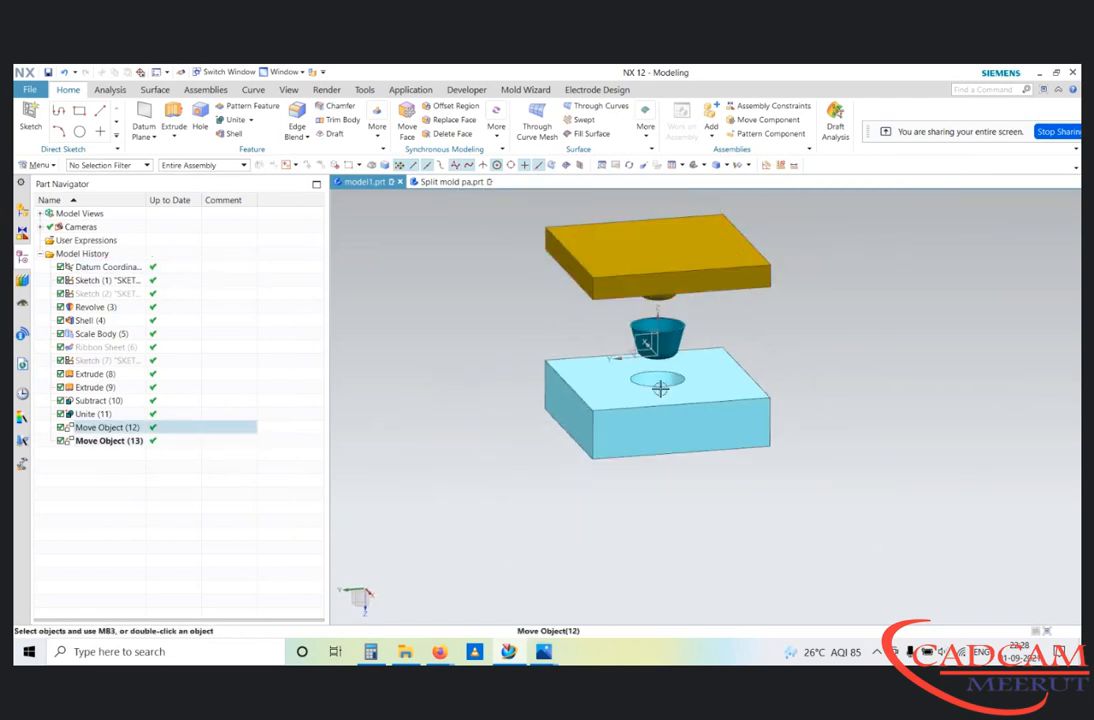
Step: Undo both moves of the mould halves to bring the mould back together
{"action": "left_click", "coordinate": [673, 422]}
{"action": "scroll", "coordinate": [725, 395], "scroll_direction": "up", "scroll_amount": 3}
{"action": "scroll", "coordinate": [713, 383], "scroll_direction": "down", "scroll_amount": 3}
{"action": "middle_click_drag", "start_coordinate": [713, 383], "coordinate": [716, 368]}
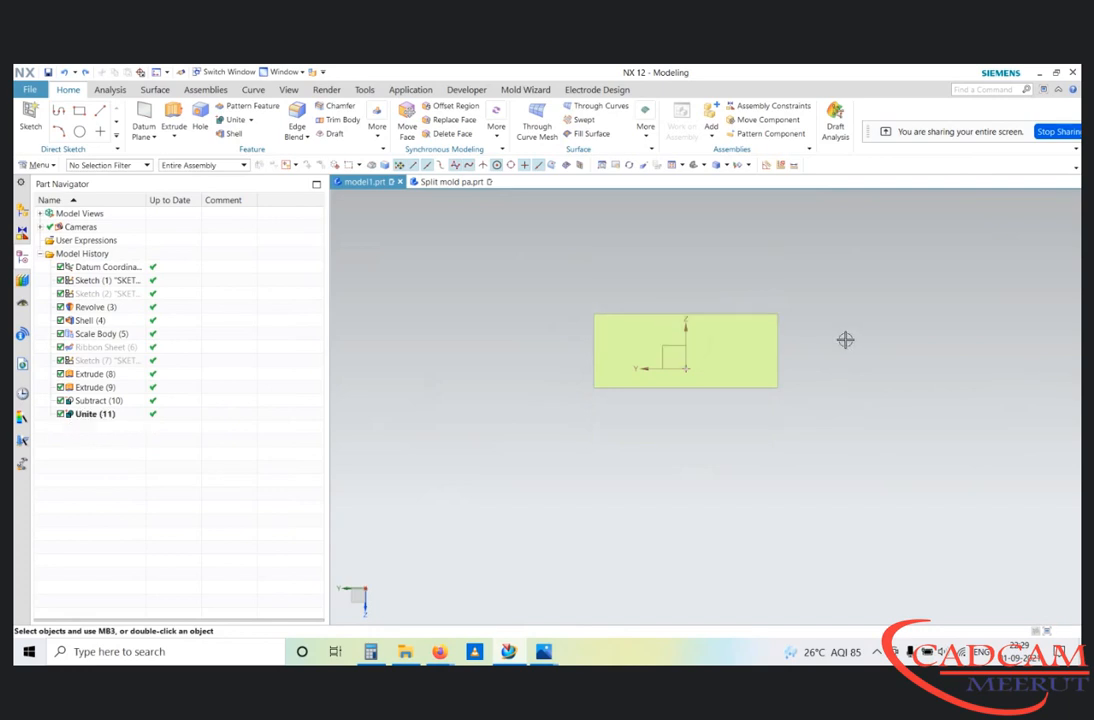
Step: Turn off the section clipping on the closed mould
{"action": "scroll", "coordinate": [642, 347], "scroll_direction": "up", "scroll_amount": 3}
{"action": "mouse_move", "coordinate": [642, 347]}
{"action": "middle_mouse_down"}
{"action": "mouse_move", "coordinate": [659, 376]}
{"action": "mouse_move", "coordinate": [642, 361]}
{"action": "middle_mouse_up"}
{"action": "scroll", "coordinate": [642, 361], "scroll_direction": "down", "scroll_amount": 3}
{"action": "key", "text": "ctrl+h"}
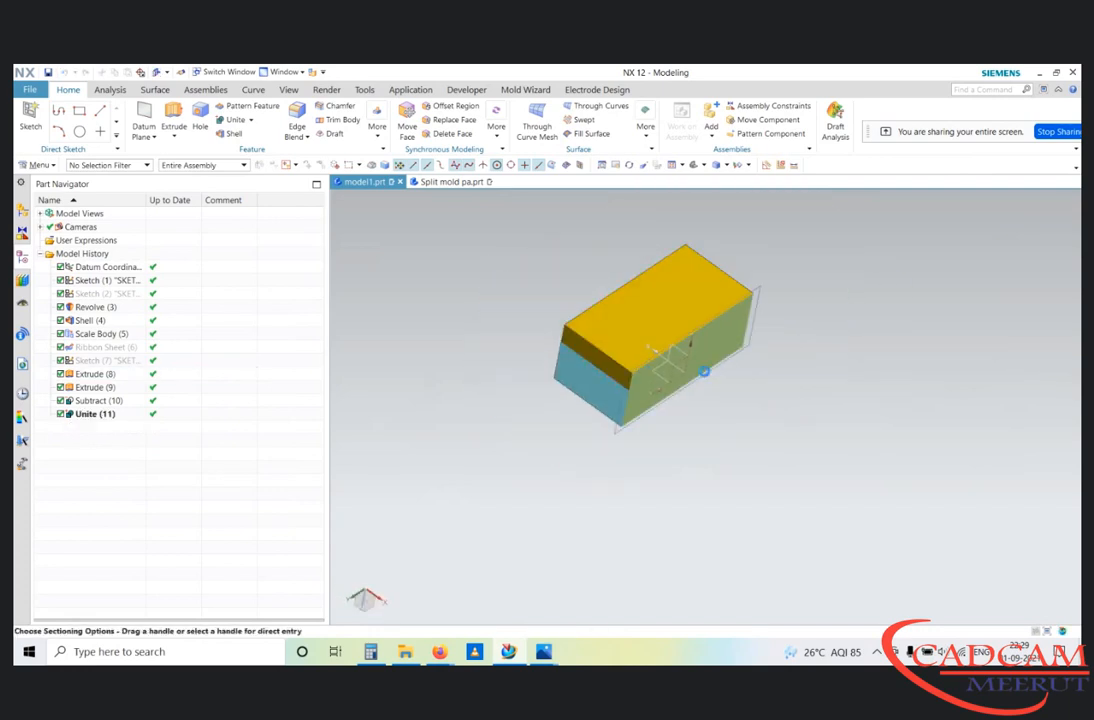
{"action": "left_click_drag", "start_coordinate": [739, 393], "coordinate": [847, 472]}
{"action": "key", "text": "Escape"}
Step: Hide the lower mould block, keeping the upper plate and cup displayed from the cup side
{"action": "mouse_move", "coordinate": [689, 390]}
{"action": "middle_mouse_down"}
{"action": "mouse_move", "coordinate": [671, 378]}
{"action": "mouse_move", "coordinate": [672, 391]}
{"action": "middle_mouse_up"}
{"action": "key", "text": "ctrl+shift+i"}
{"action": "left_click", "coordinate": [593, 386]}
{"action": "middle_click_drag", "start_coordinate": [603, 344], "coordinate": [741, 262]}
{"action": "key", "text": "Escape"}
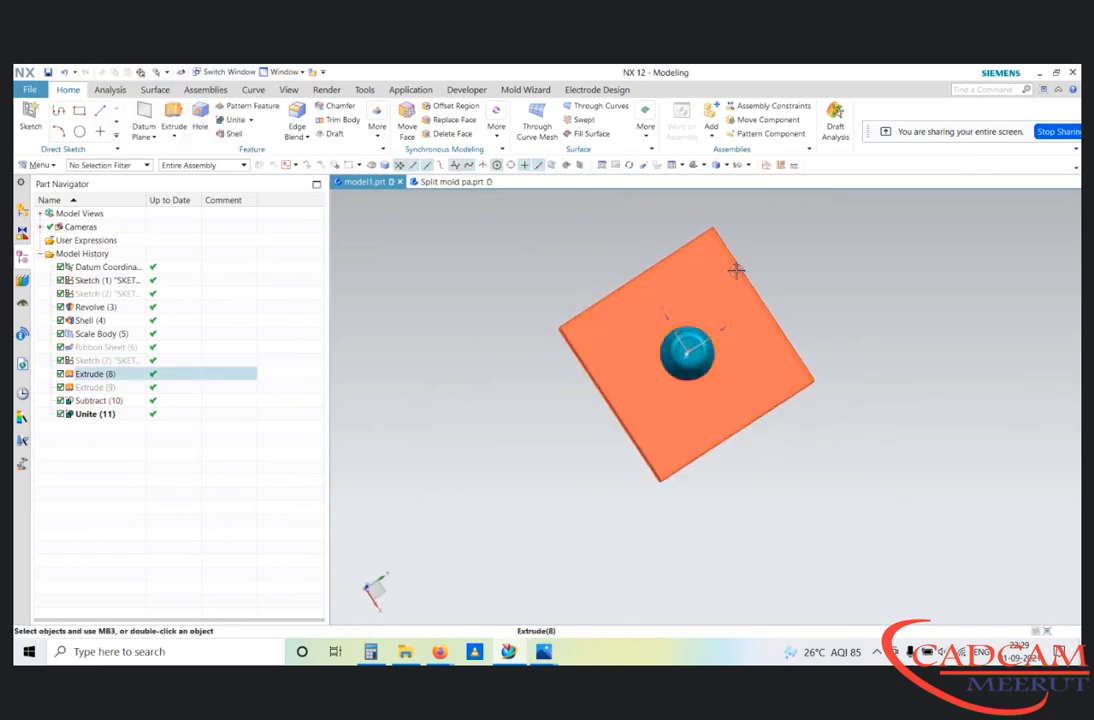
Step: Create a sketch on the cup-side face of the upper mould plate with its origin at the plate corner
{"action": "key", "text": "F8"}
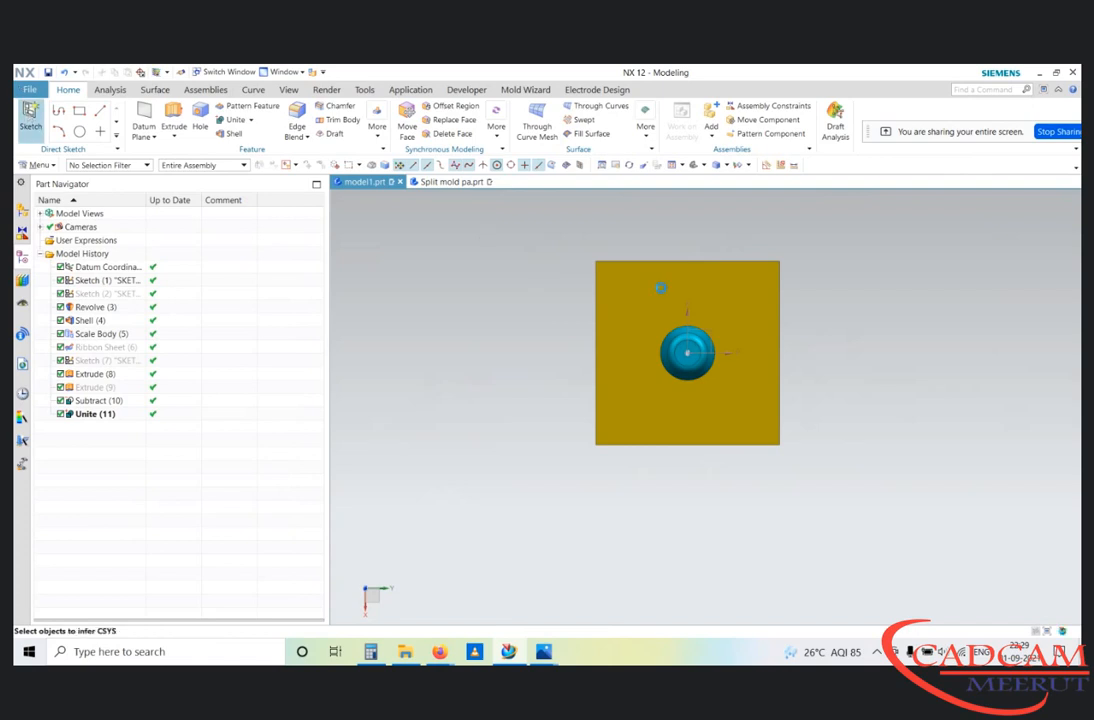
{"action": "left_click", "coordinate": [651, 279]}
{"action": "middle_click", "coordinate": [850, 222]}
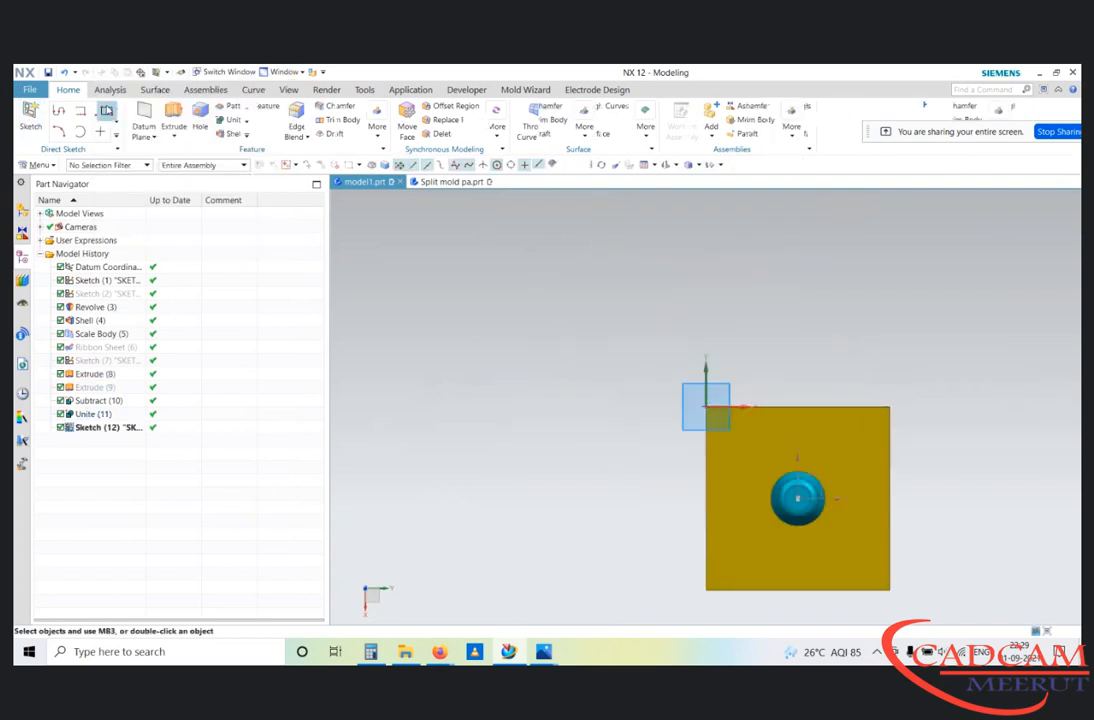
Step: Draw a two-point rectangle 50 mm wide and 40 mm high from the sketch origin, inward from the plate corner
{"action": "left_click", "coordinate": [106, 111]}
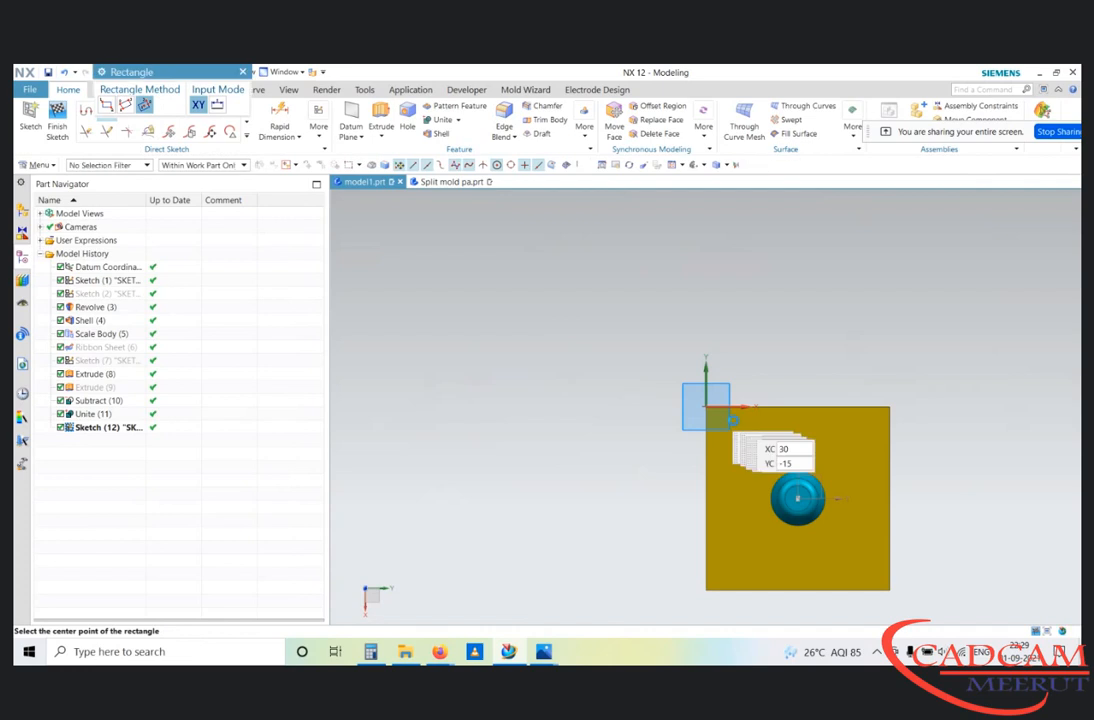
{"action": "scroll", "coordinate": [772, 430], "scroll_direction": "up", "scroll_amount": 4}
{"action": "scroll", "coordinate": [606, 298], "scroll_direction": "down", "scroll_amount": 2}
{"action": "scroll", "coordinate": [605, 325], "scroll_direction": "up", "scroll_amount": 4}
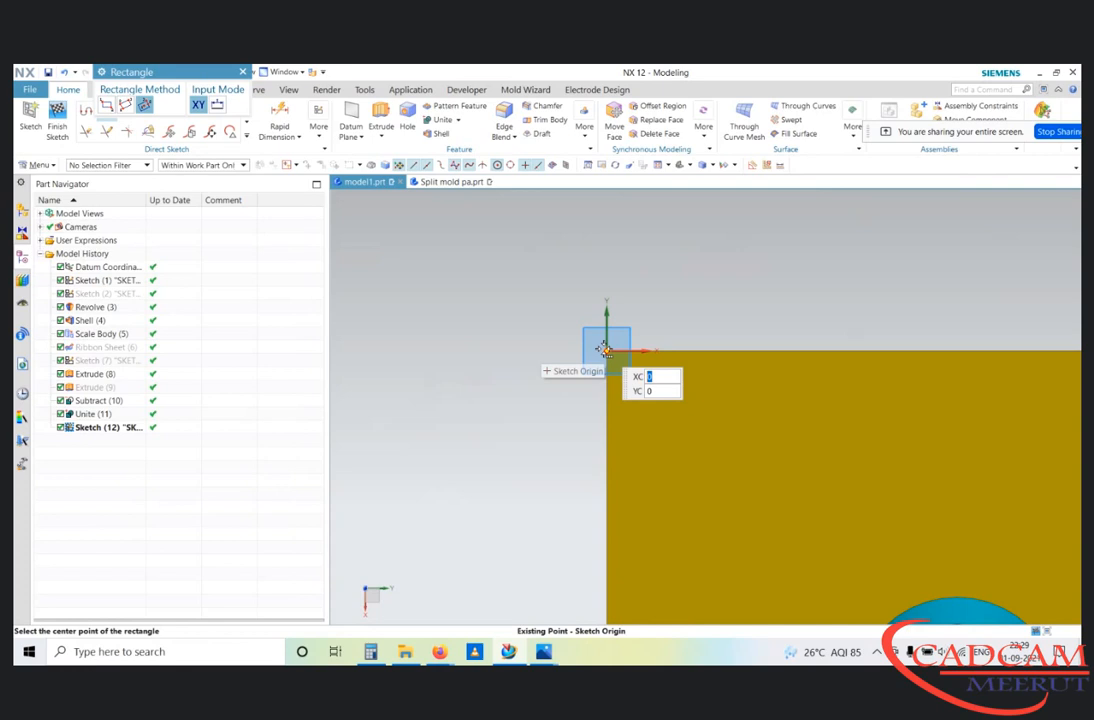
{"action": "left_click", "coordinate": [604, 349]}
{"action": "left_click", "coordinate": [675, 360]}
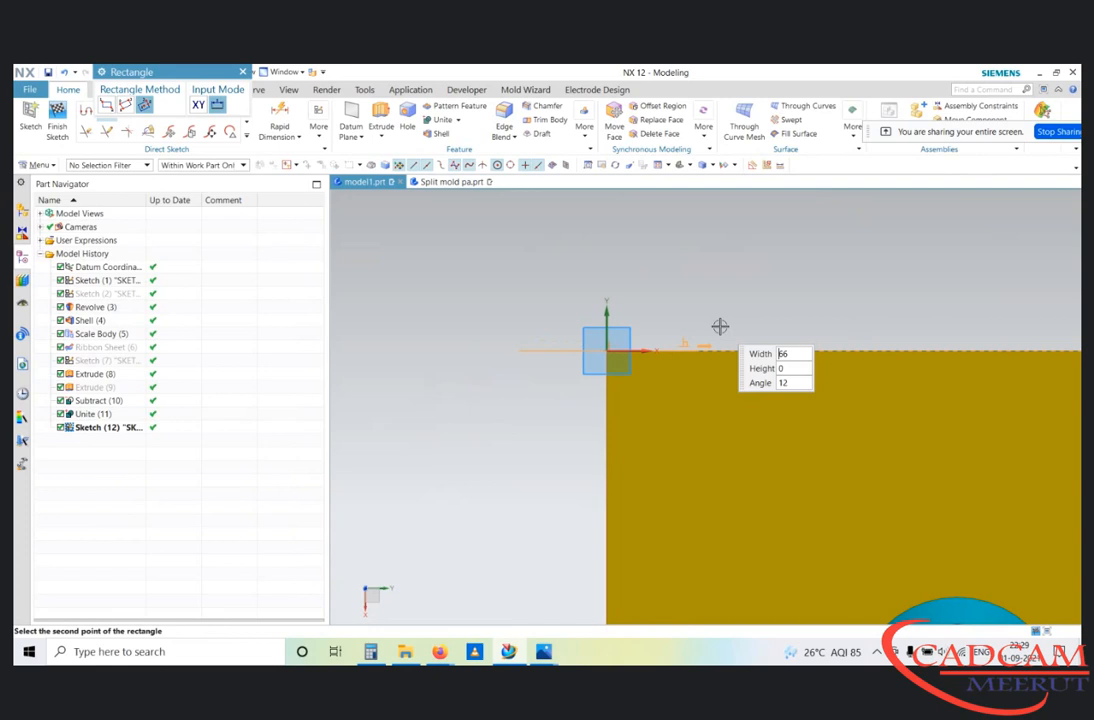
{"action": "left_click", "coordinate": [103, 105]}
{"action": "scroll", "coordinate": [728, 307], "scroll_direction": "down", "scroll_amount": 2}
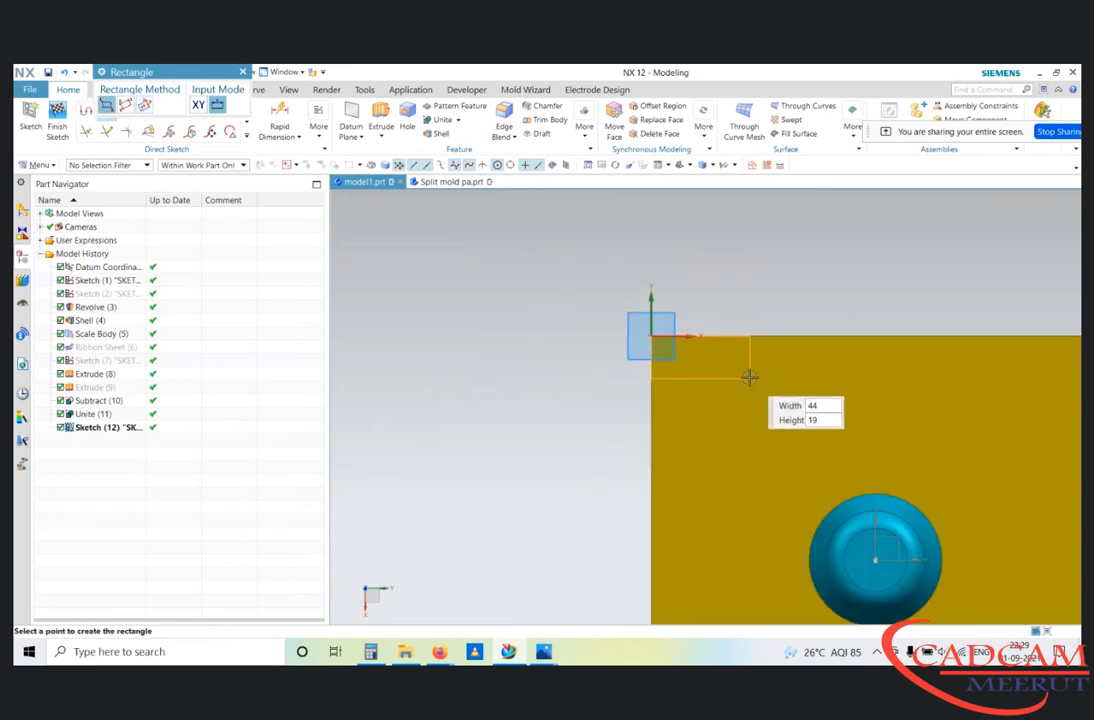
{"action": "scroll", "coordinate": [743, 382], "scroll_direction": "up", "scroll_amount": 3}
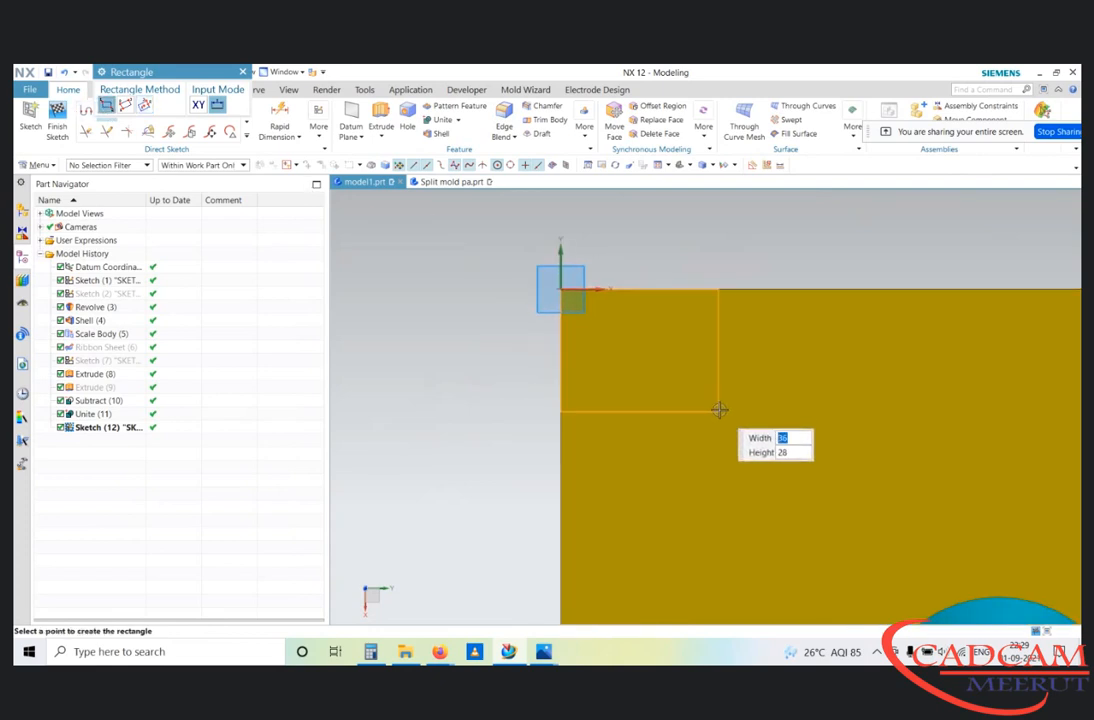
{"action": "scroll", "coordinate": [735, 400], "scroll_direction": "down", "scroll_amount": 2}
{"action": "scroll", "coordinate": [737, 397], "scroll_direction": "down", "scroll_amount": 1}
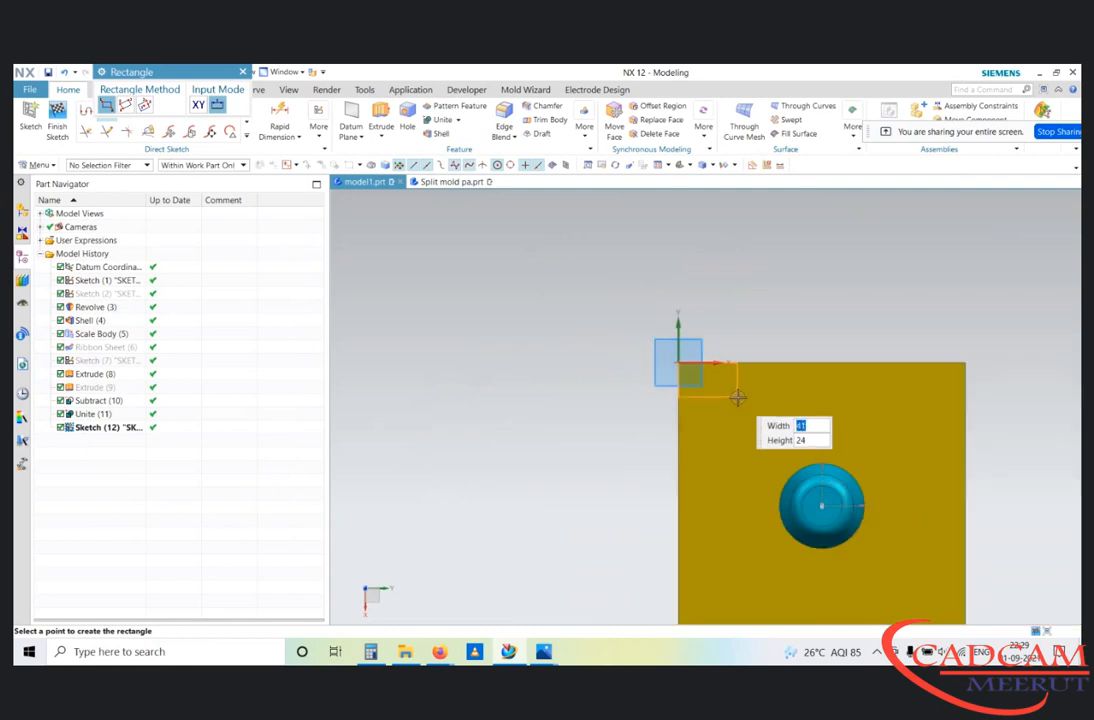
{"action": "scroll", "coordinate": [741, 401], "scroll_direction": "up", "scroll_amount": 3}
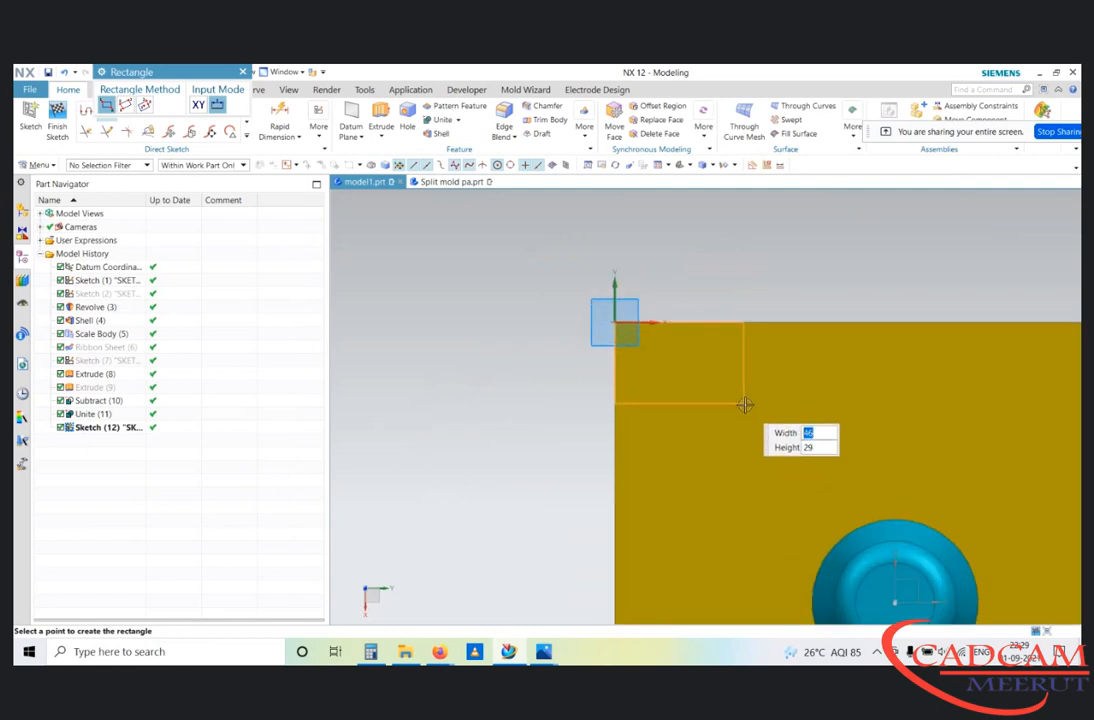
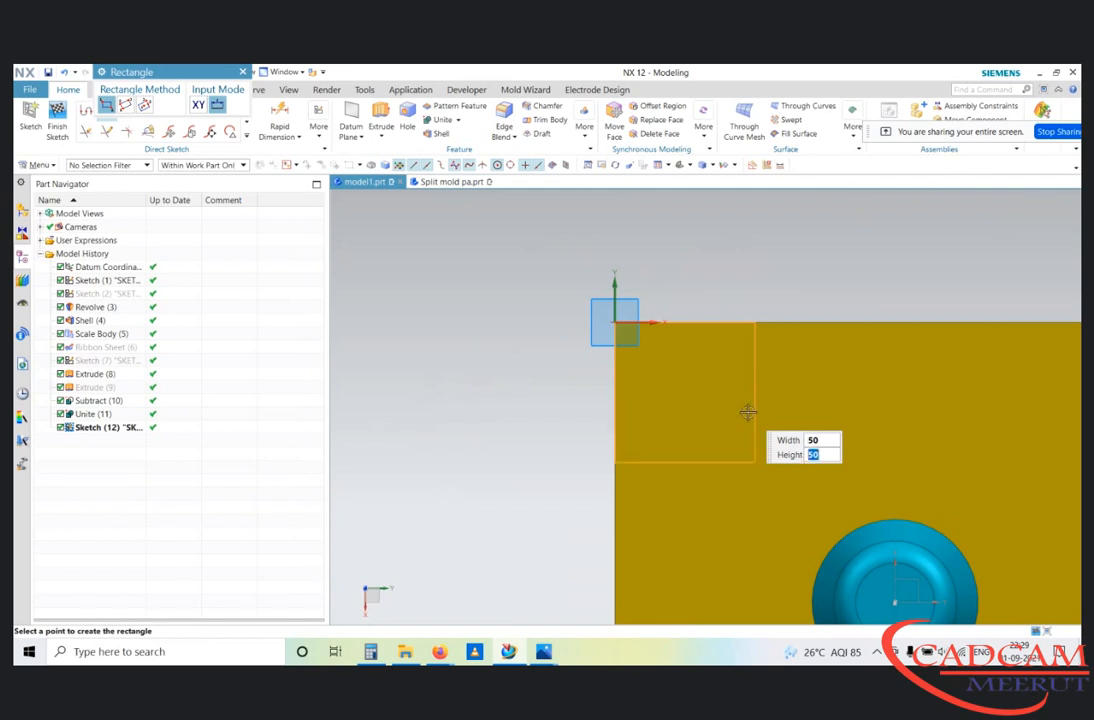
{"action": "left_click", "coordinate": [748, 412]}
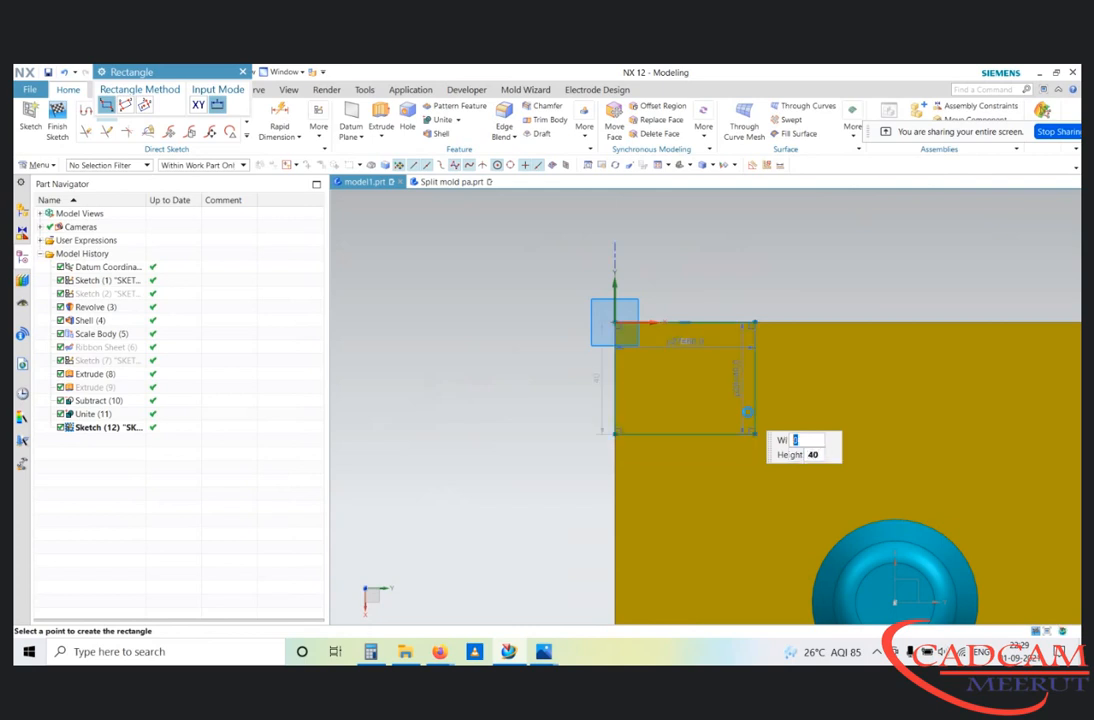
{"action": "scroll", "coordinate": [567, 261], "scroll_direction": "down", "scroll_amount": 4}
{"action": "scroll", "coordinate": [628, 269], "scroll_direction": "up", "scroll_amount": 2}
{"action": "mouse_move", "coordinate": [469, 237]}
{"action": "middle_mouse_down"}
{"action": "mouse_move", "coordinate": [591, 239]}
{"action": "mouse_move", "coordinate": [581, 252]}
{"action": "middle_mouse_up"}
{"action": "key", "text": "Escape"}
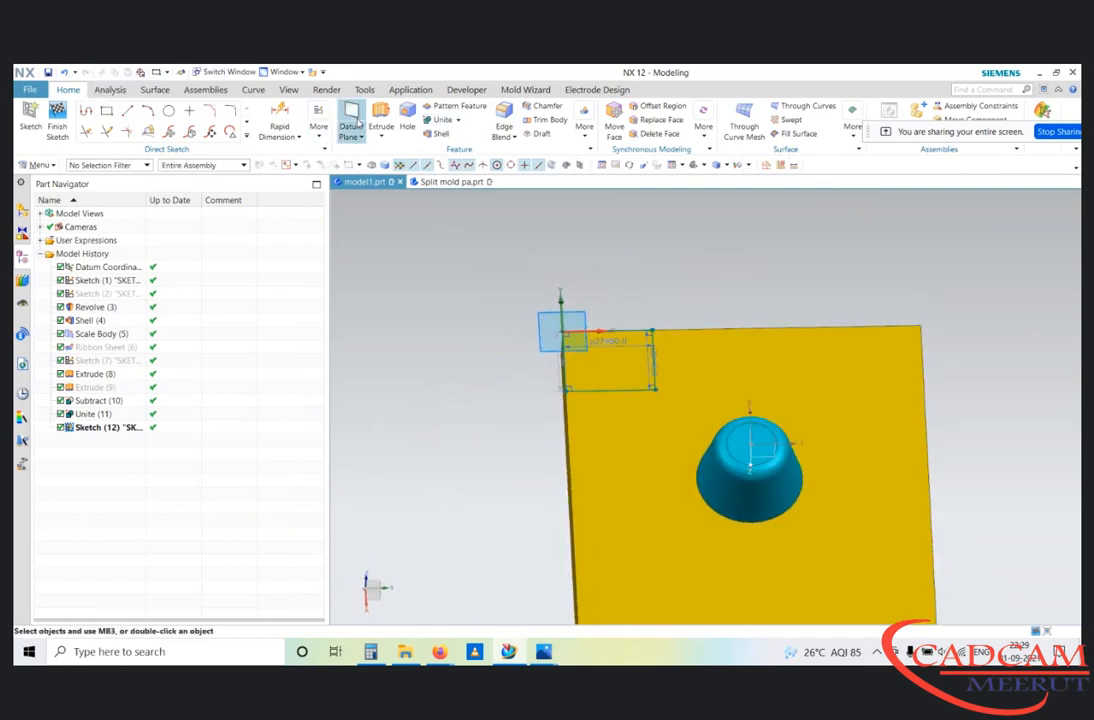
Step: Extrude the corner rectangle toward the cup side as a separate solid block with no boolean
{"action": "middle_click_drag", "start_coordinate": [686, 293], "coordinate": [712, 298]}
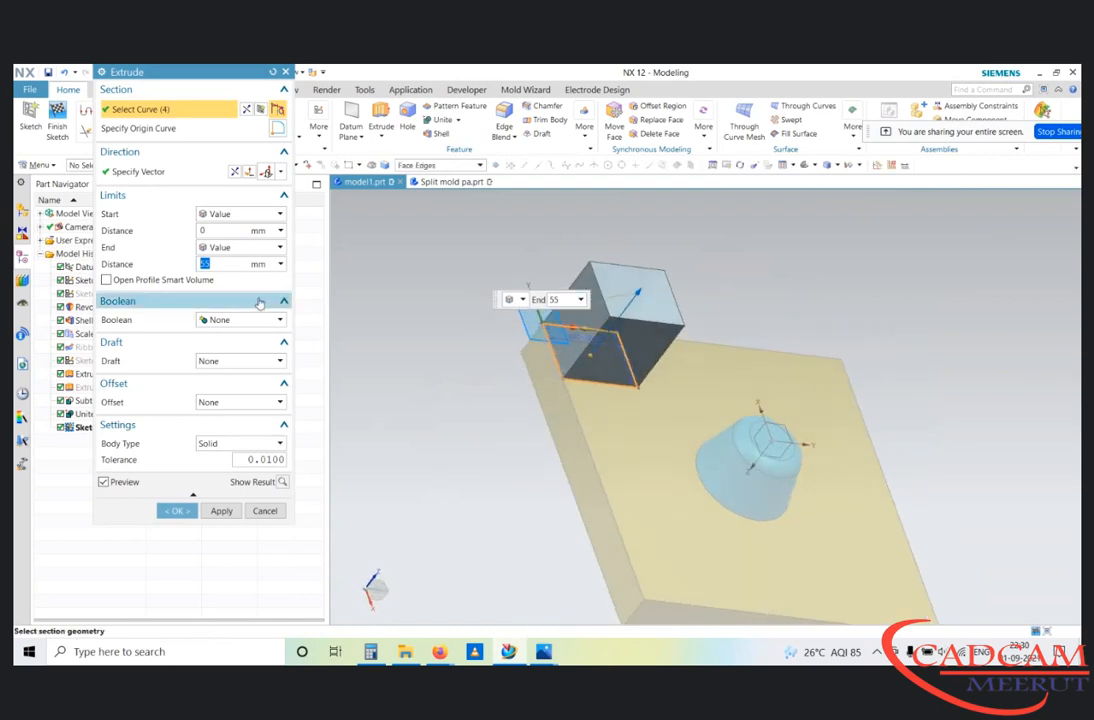
{"action": "type", "text": "5"}
{"action": "key", "text": "Return"}
{"action": "middle_click_drag", "start_coordinate": [706, 410], "coordinate": [645, 390]}
{"action": "left_click", "coordinate": [174, 511]}
{"action": "middle_click_drag", "start_coordinate": [670, 300], "coordinate": [693, 303]}
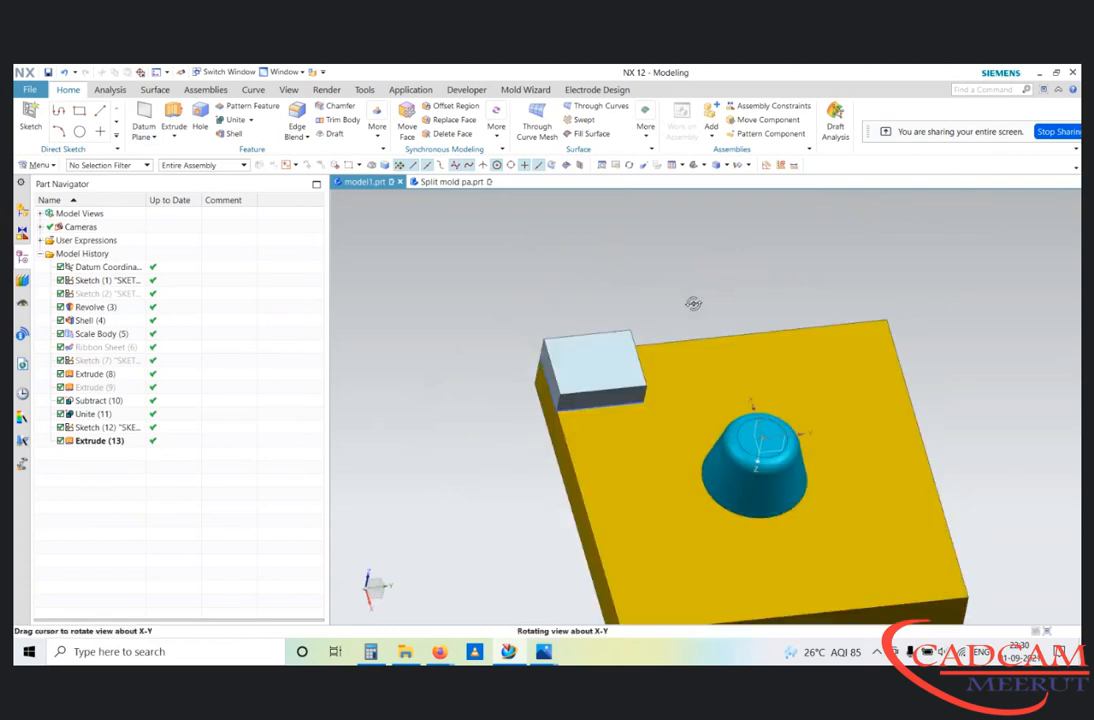
Step: Set up a face draft with the draw direction normal to the mould plate and the plate's cup-side face as the stationary face
{"action": "left_click", "coordinate": [329, 133]}
{"action": "scroll", "coordinate": [578, 391], "scroll_direction": "up", "scroll_amount": 3}
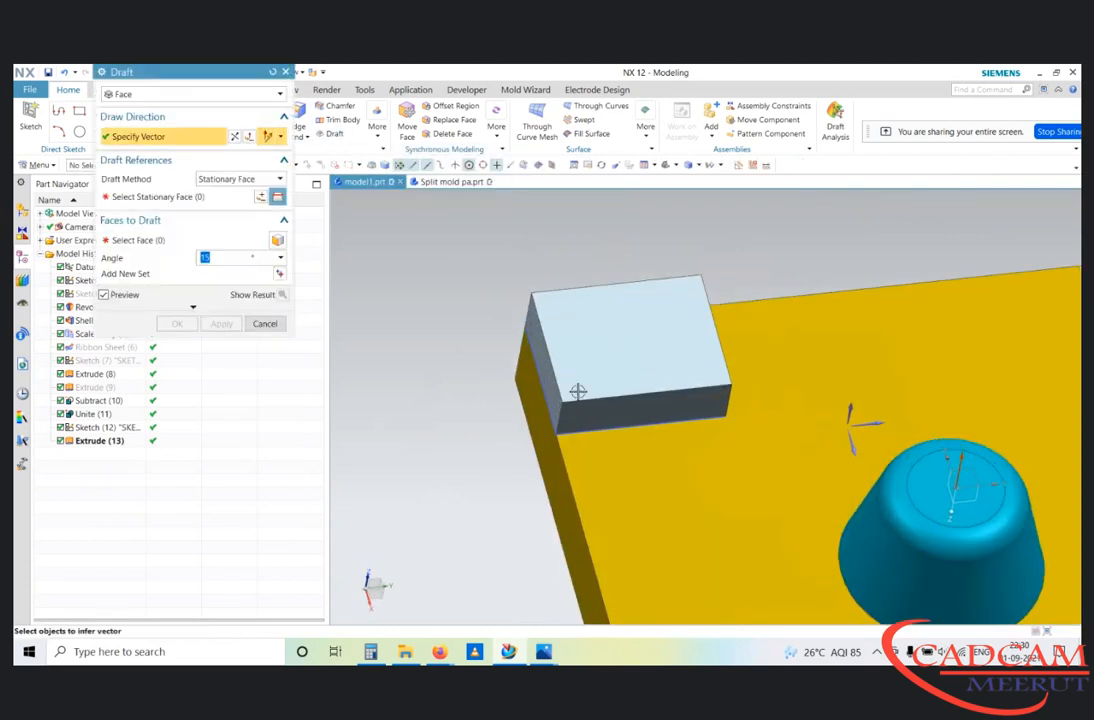
{"action": "scroll", "coordinate": [578, 391], "scroll_direction": "down", "scroll_amount": 3}
{"action": "scroll", "coordinate": [615, 438], "scroll_direction": "up", "scroll_amount": 1}
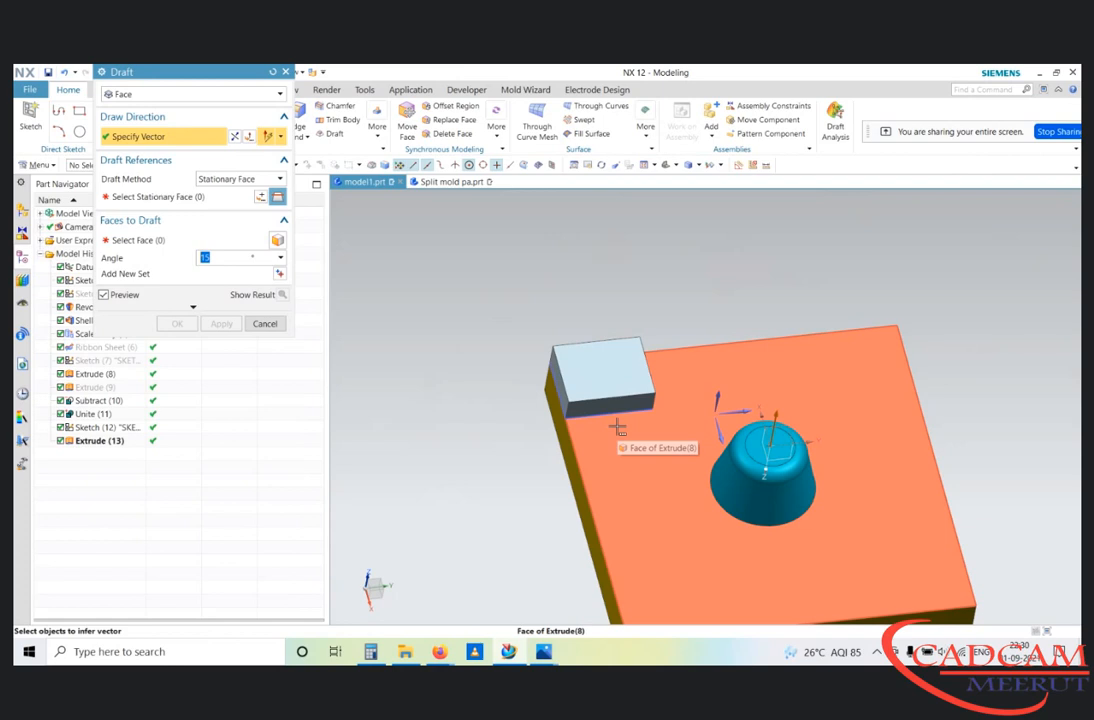
{"action": "mouse_move", "coordinate": [714, 281]}
{"action": "middle_mouse_down"}
{"action": "mouse_move", "coordinate": [733, 291]}
{"action": "mouse_move", "coordinate": [712, 290]}
{"action": "middle_mouse_up"}
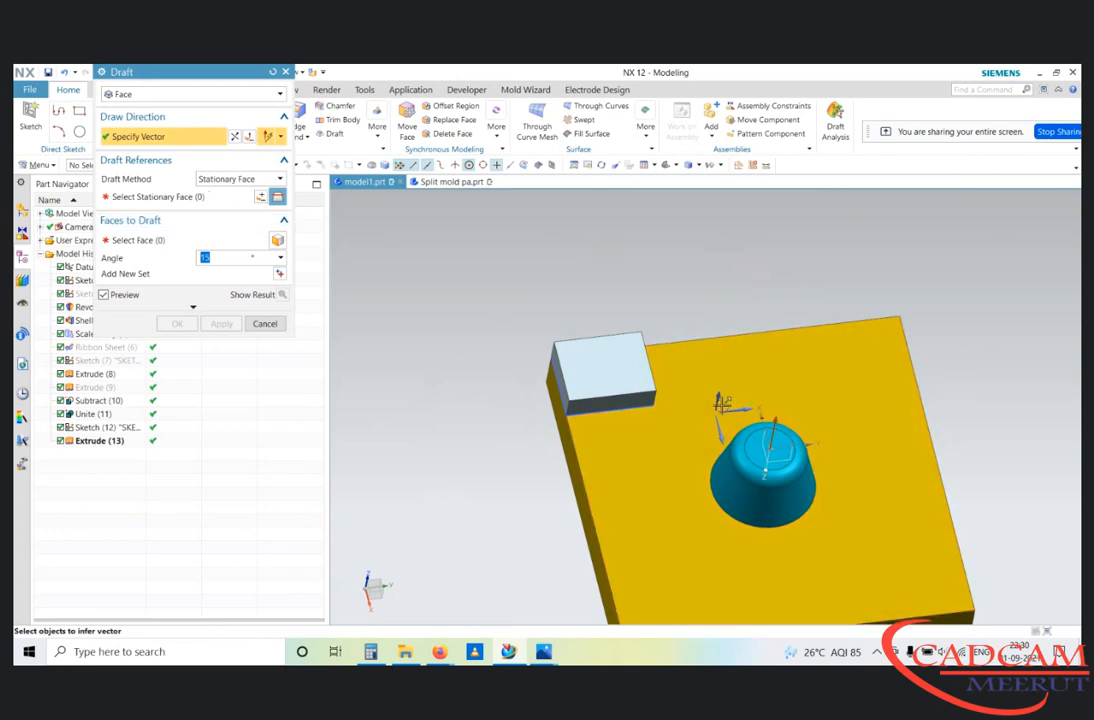
{"action": "left_click", "coordinate": [712, 395]}
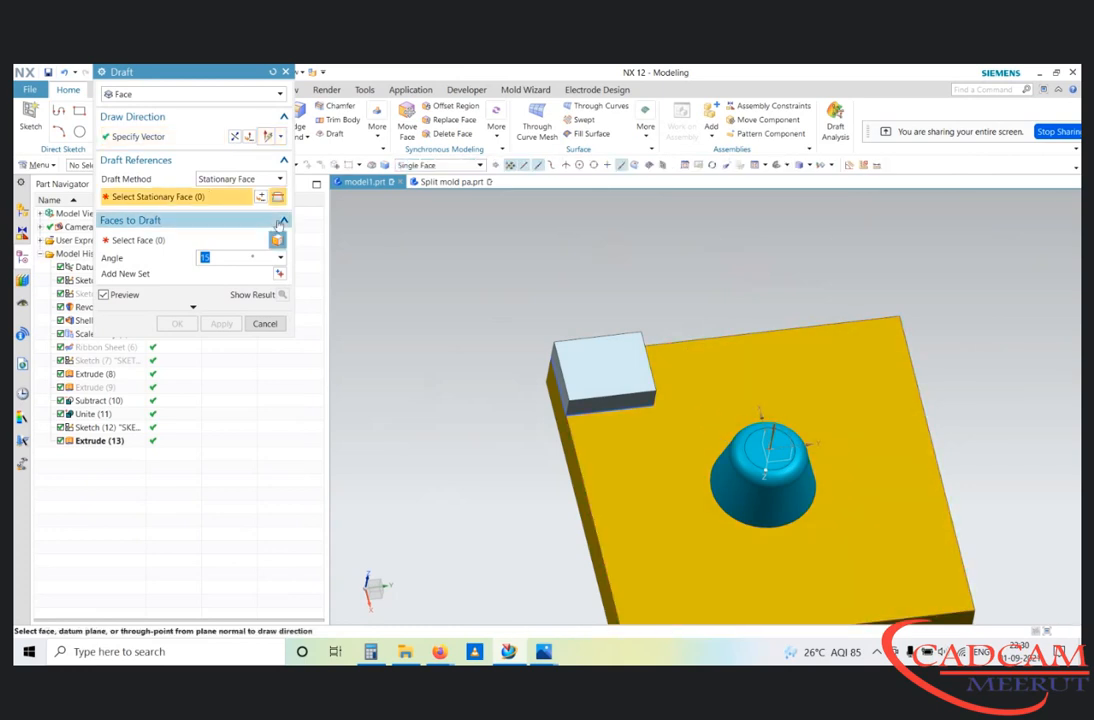
{"action": "left_click", "coordinate": [620, 437]}
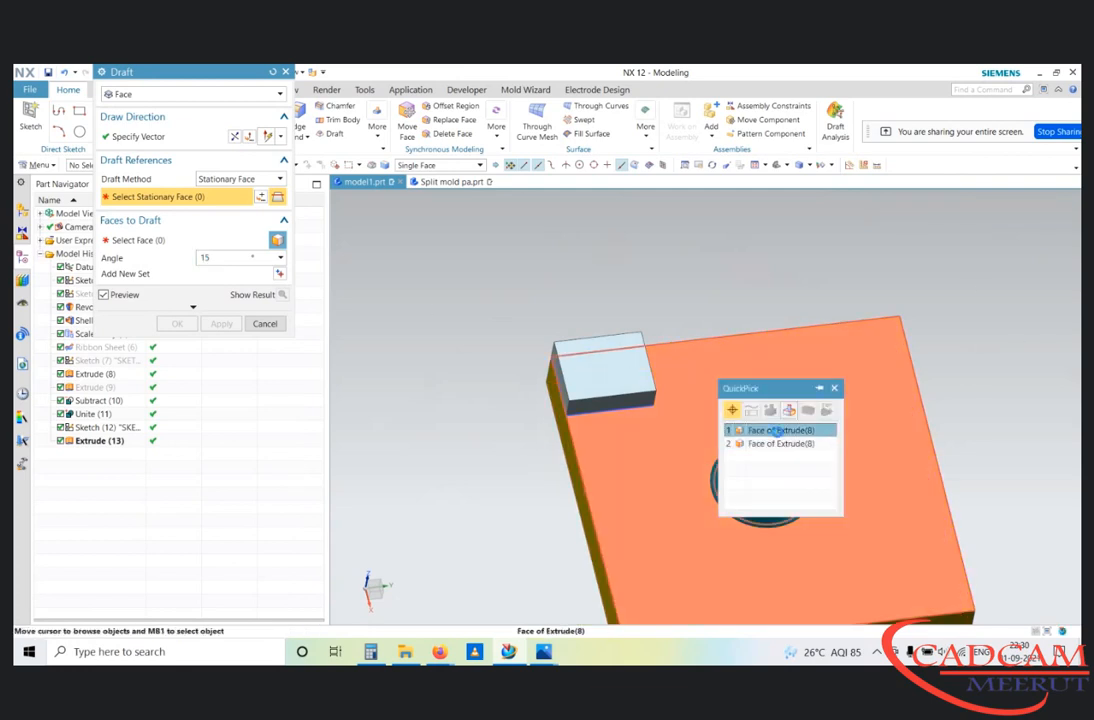
{"action": "left_click", "coordinate": [777, 430]}
Step: Draft the corner block's two inner side faces by 15 degrees from the plate's cup-side face
{"action": "scroll", "coordinate": [649, 411], "scroll_direction": "up", "scroll_amount": 3}
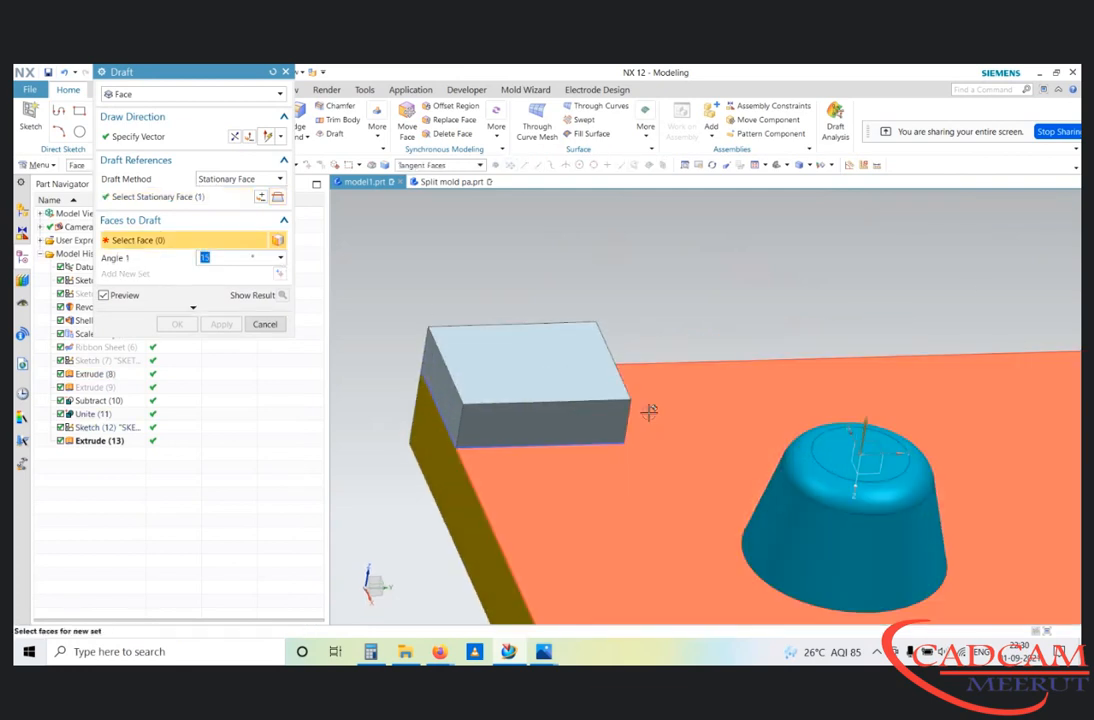
{"action": "left_click", "coordinate": [564, 405]}
{"action": "middle_click_drag", "start_coordinate": [564, 405], "coordinate": [754, 328]}
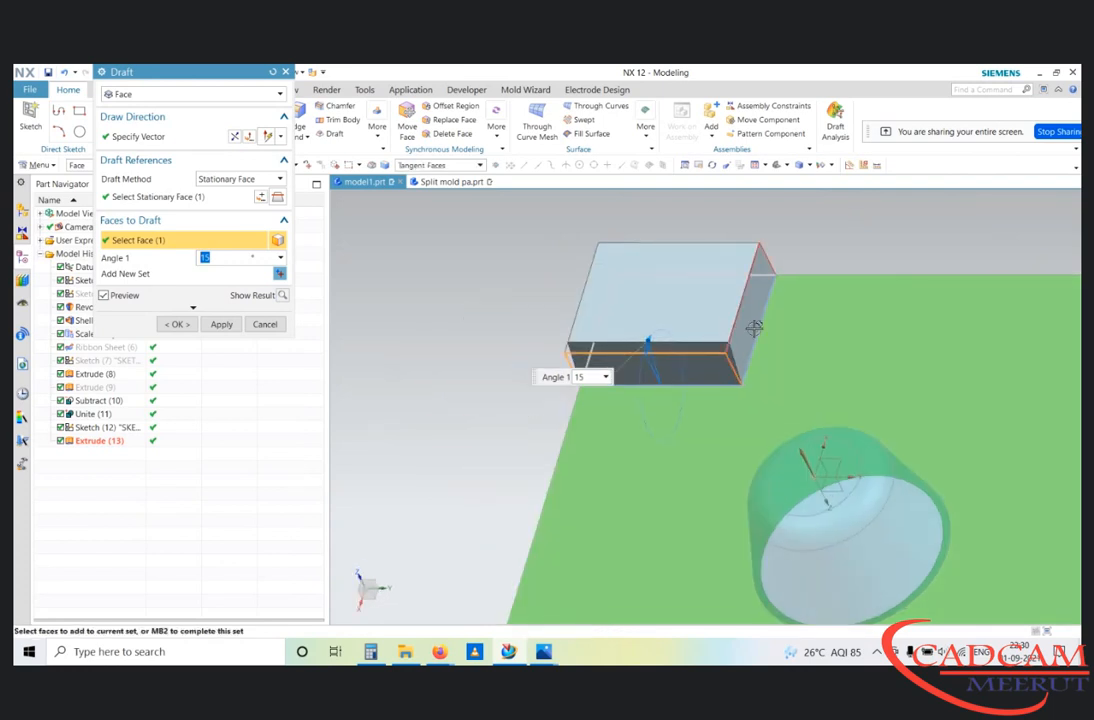
{"action": "left_click", "coordinate": [177, 325]}
Step: Mirror the drafted corner block as an associative body across the datum XZ plane to the adjacent plate corner
{"action": "middle_click_drag", "start_coordinate": [701, 325], "coordinate": [599, 300]}
{"action": "key", "text": "F8"}
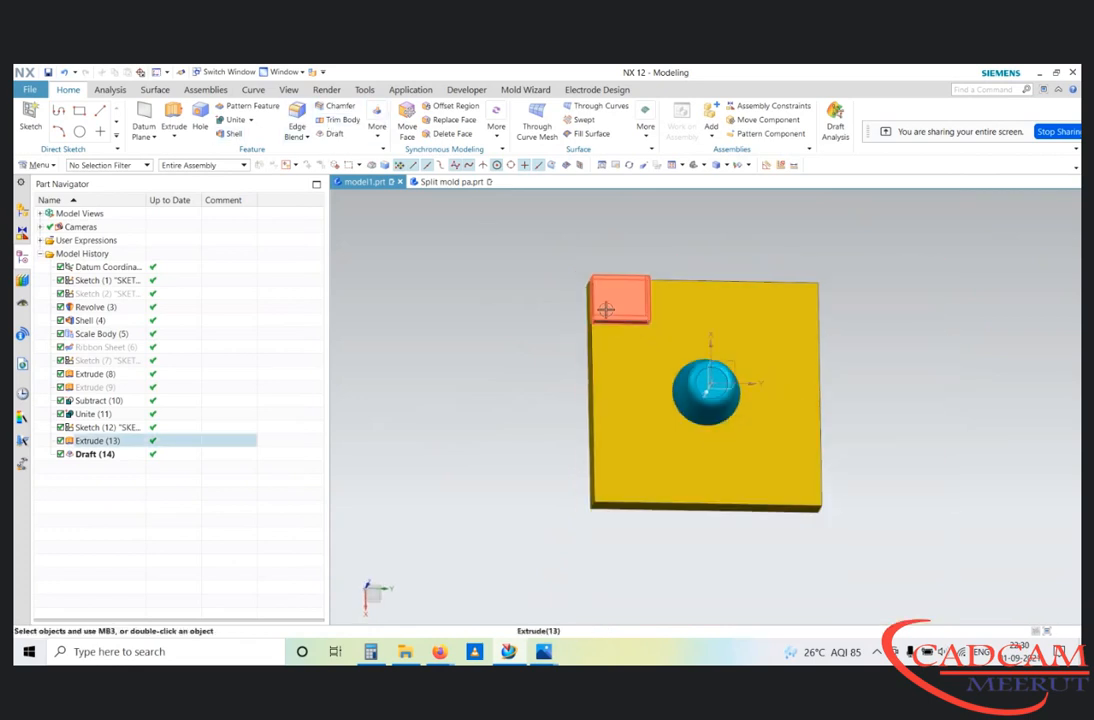
{"action": "scroll", "coordinate": [608, 309], "scroll_direction": "down", "scroll_amount": 3}
{"action": "left_click", "coordinate": [378, 136]}
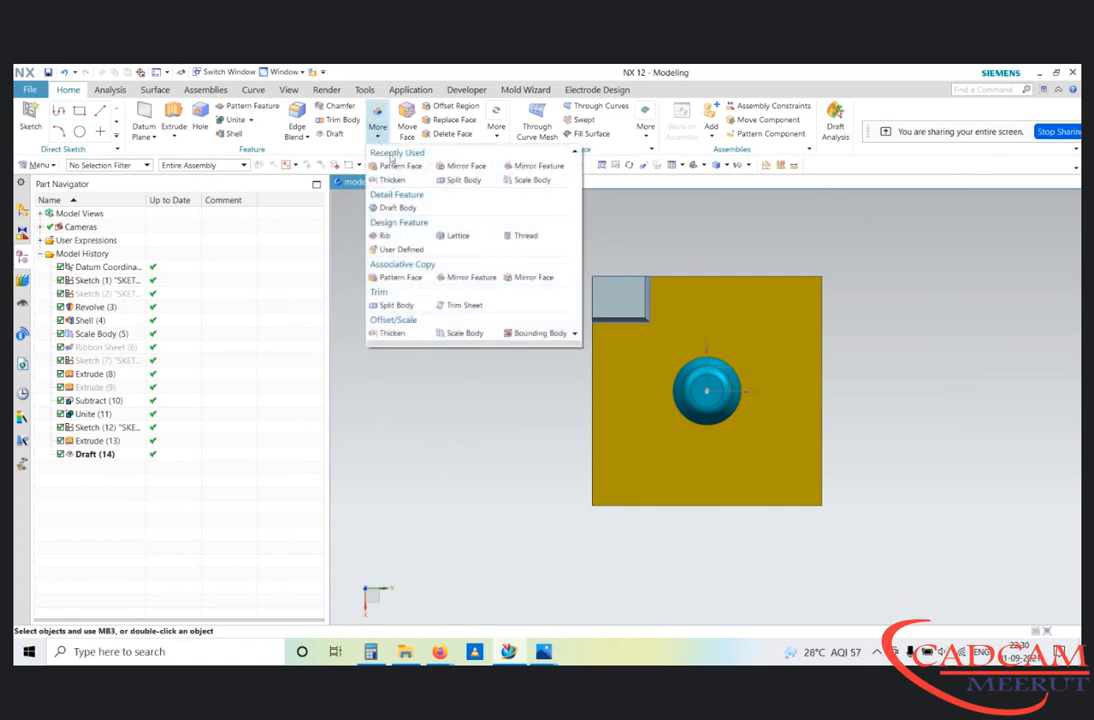
{"action": "left_click", "coordinate": [38, 165]}
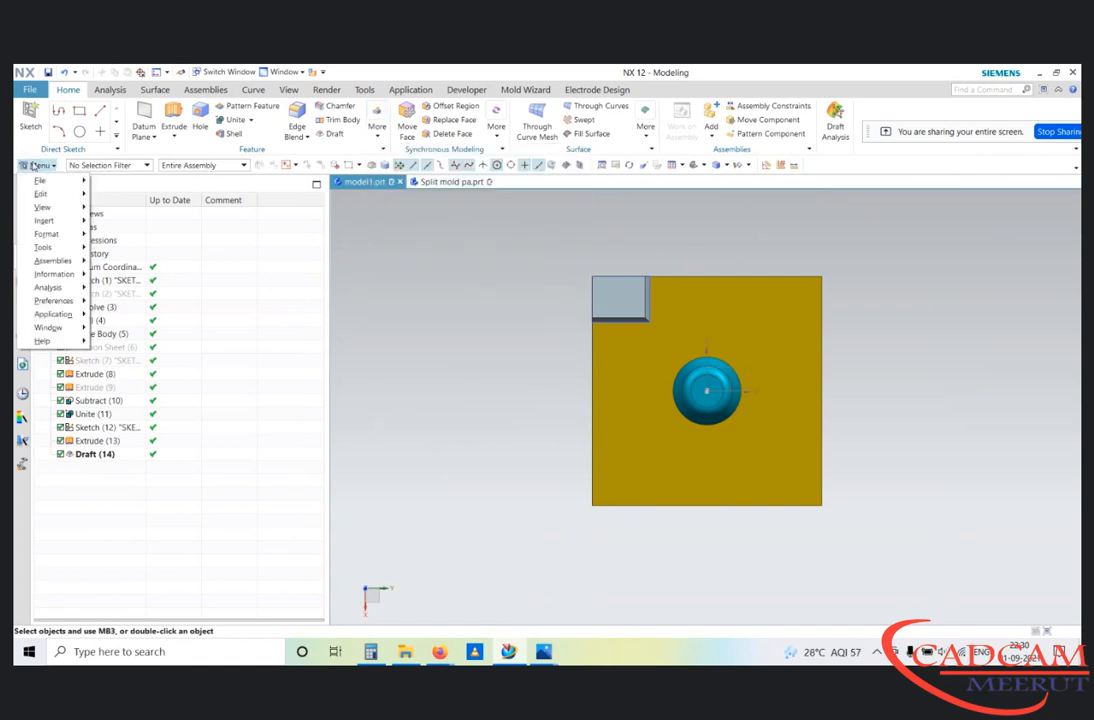
{"action": "mouse_move", "coordinate": [62, 248]}
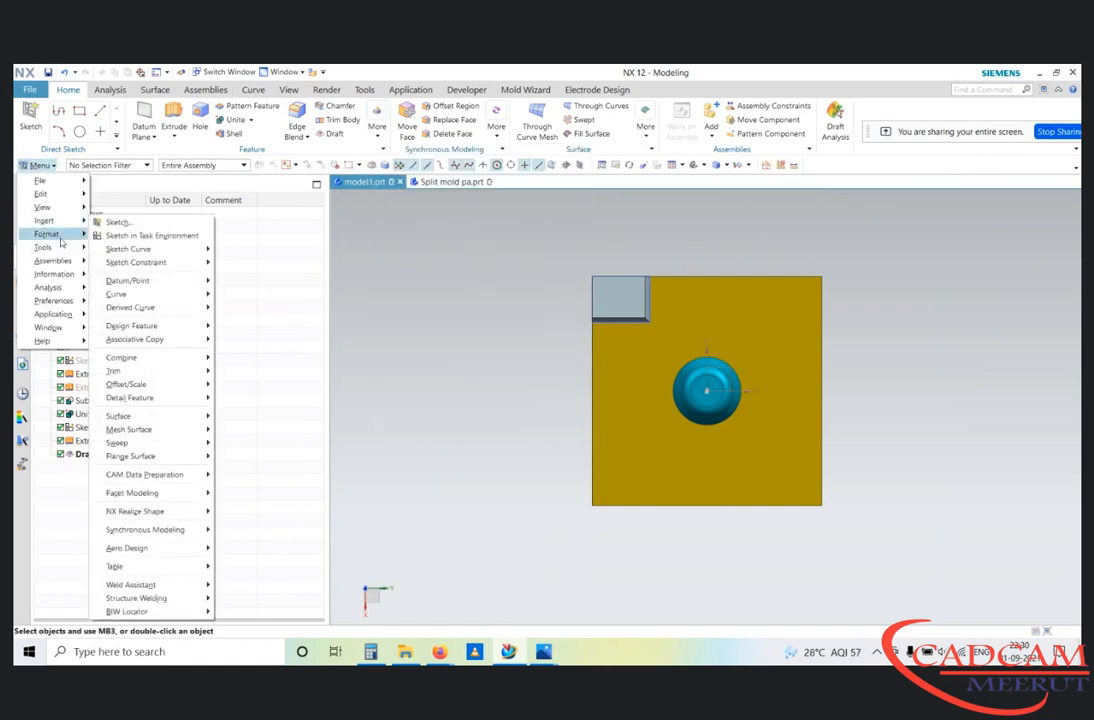
{"action": "mouse_move", "coordinate": [135, 339]}
{"action": "left_click", "coordinate": [235, 402]}
{"action": "left_click", "coordinate": [618, 292]}
{"action": "middle_click_drag", "start_coordinate": [781, 336], "coordinate": [753, 362]}
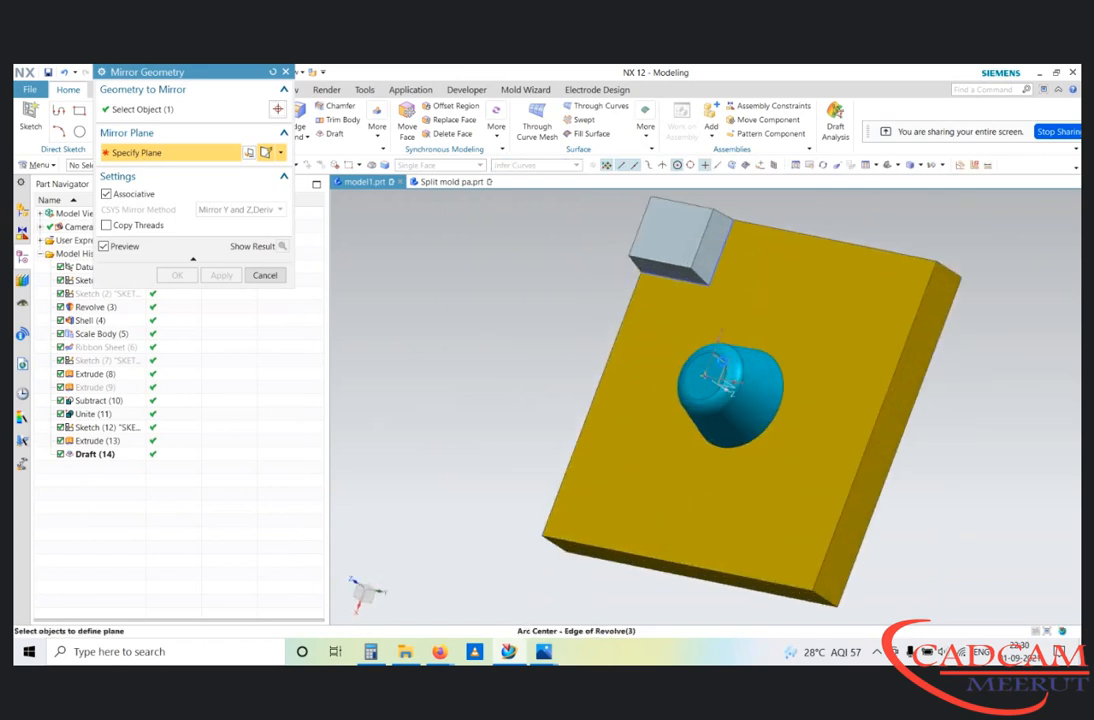
{"action": "left_click", "coordinate": [706, 376]}
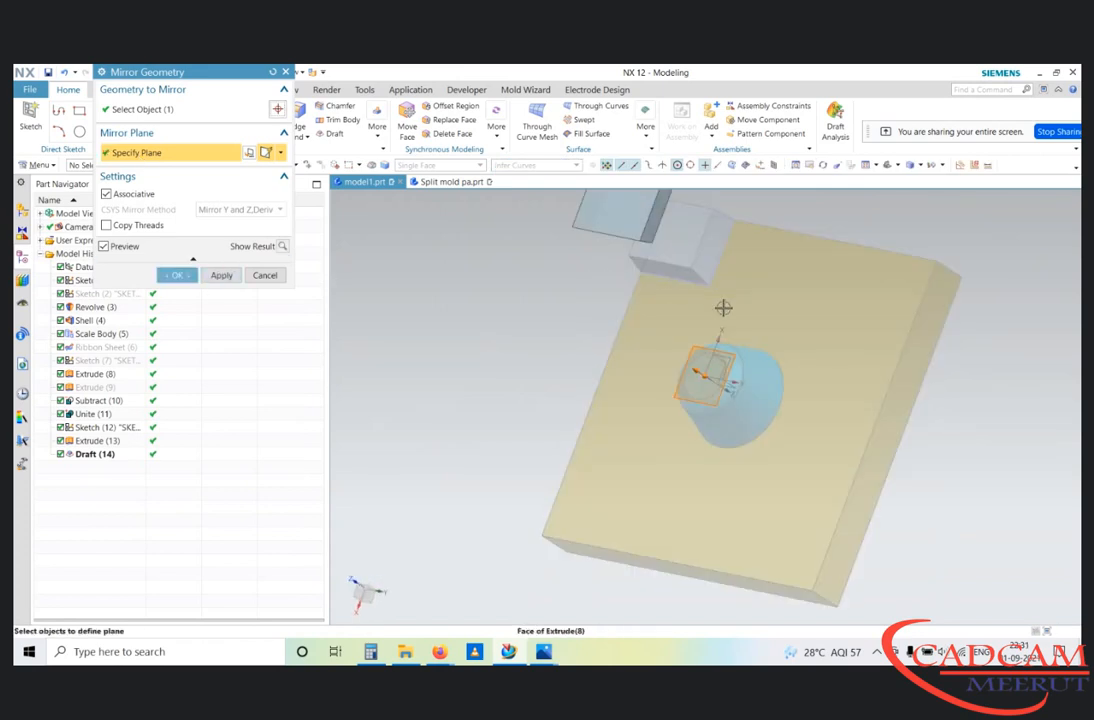
{"action": "middle_click_drag", "start_coordinate": [723, 308], "coordinate": [705, 318]}
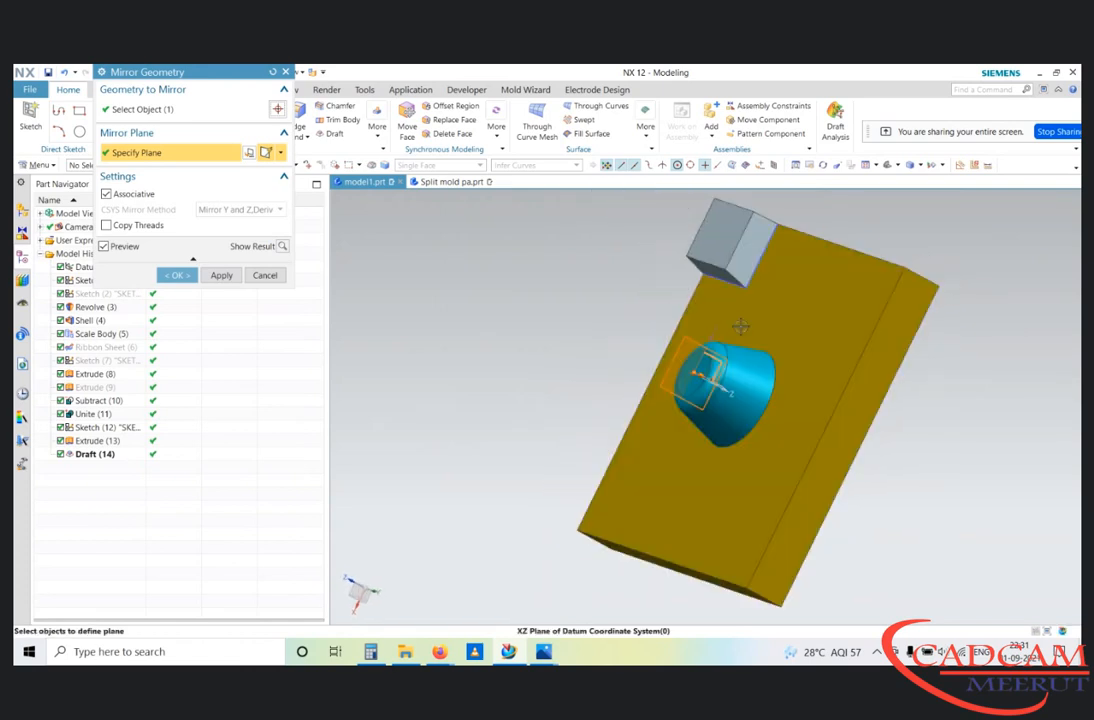
{"action": "left_click", "coordinate": [735, 325]}
{"action": "left_click", "coordinate": [220, 276]}
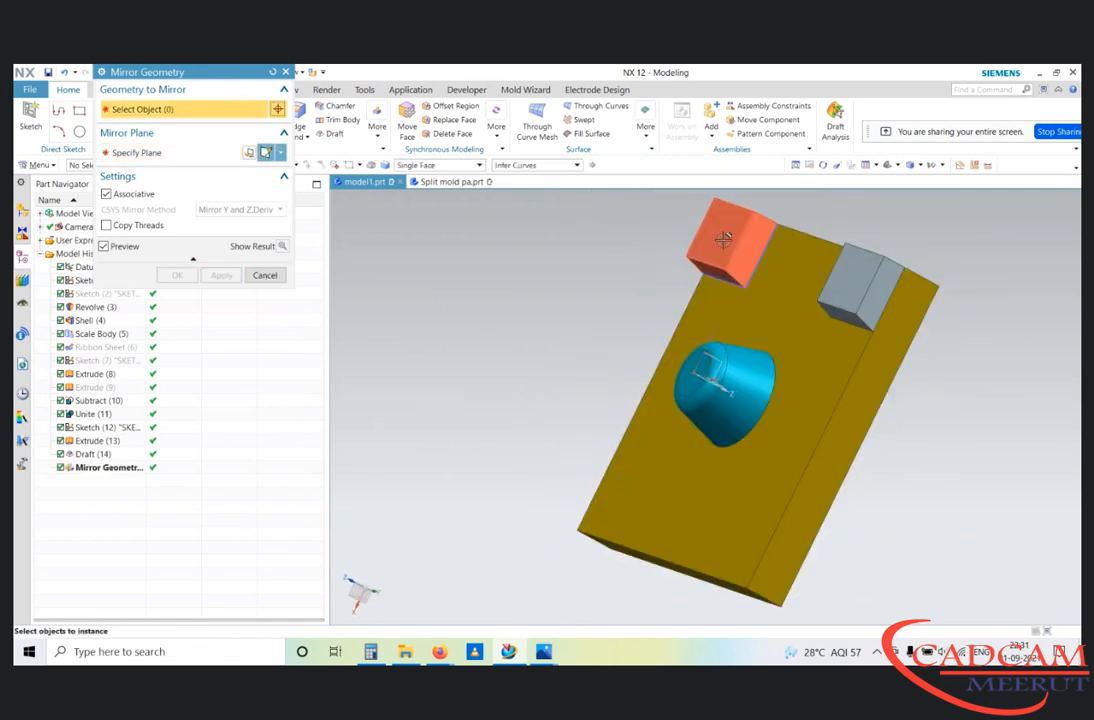
Step: Mirror both corner blocks across the datum YZ plane to the two remaining plate corners
{"action": "left_click", "coordinate": [733, 238]}
{"action": "left_click", "coordinate": [860, 296]}
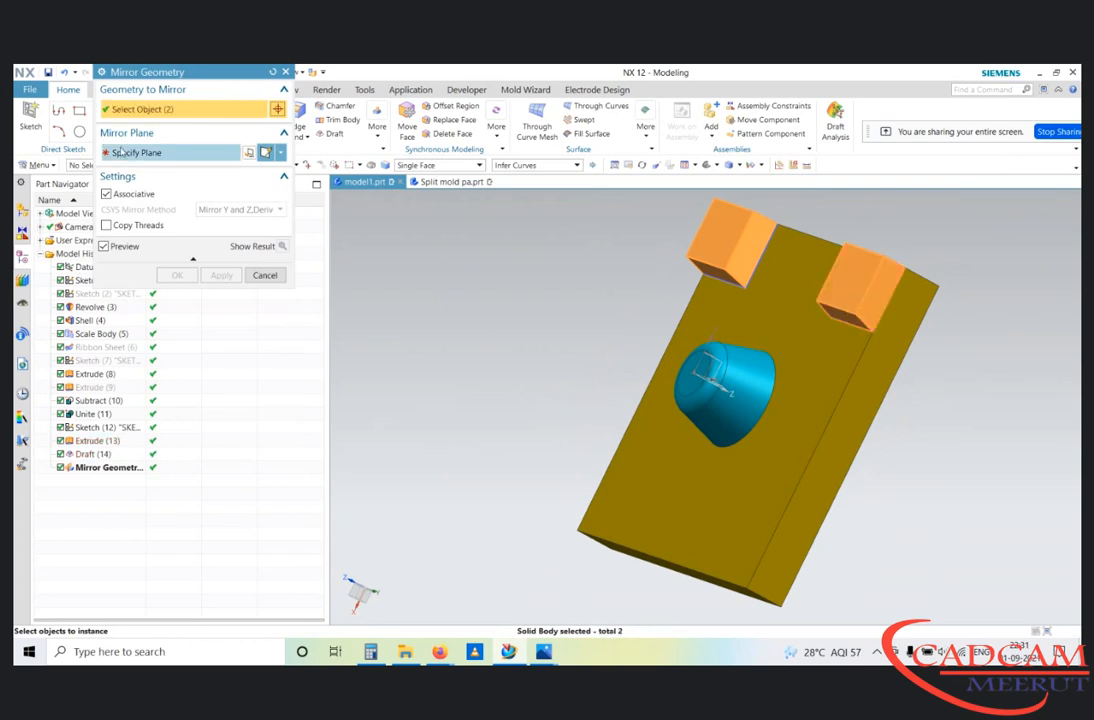
{"action": "left_click", "coordinate": [122, 153]}
{"action": "middle_click_drag", "start_coordinate": [732, 398], "coordinate": [739, 373]}
{"action": "left_click", "coordinate": [733, 371]}
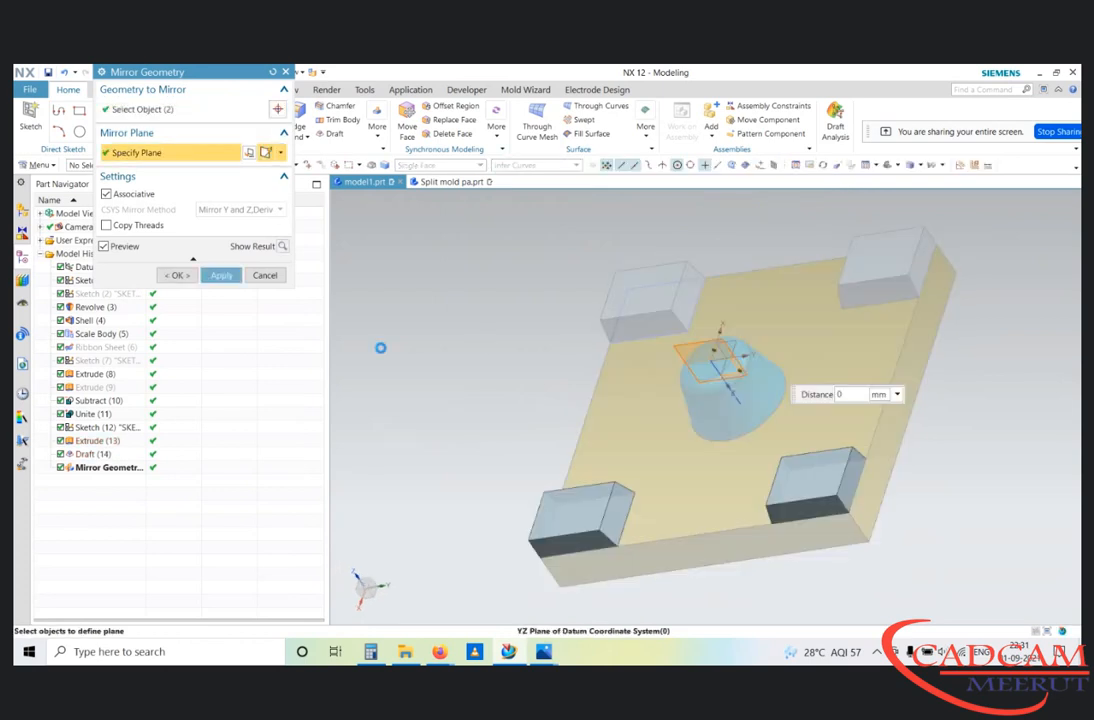
{"action": "middle_click", "coordinate": [733, 371]}
{"action": "middle_click_drag", "start_coordinate": [733, 371], "coordinate": [752, 388]}
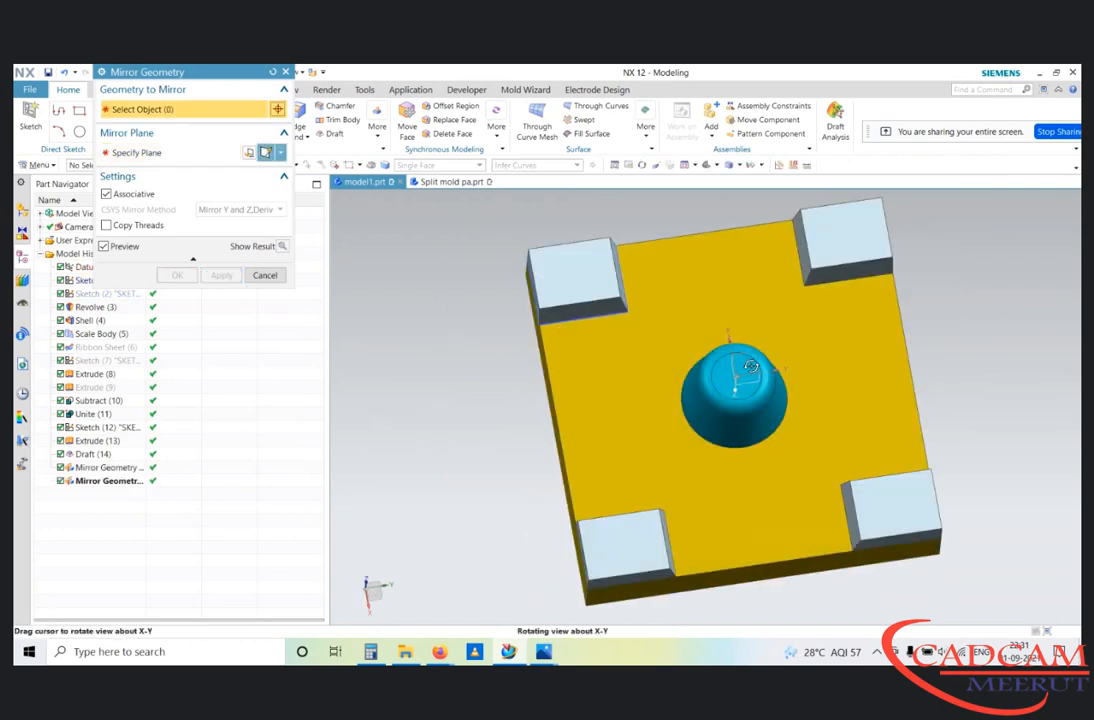
{"action": "key", "text": "Escape"}
Step: Unite the mould plate with the four corner locating blocks into one body
{"action": "left_click", "coordinate": [243, 122]}
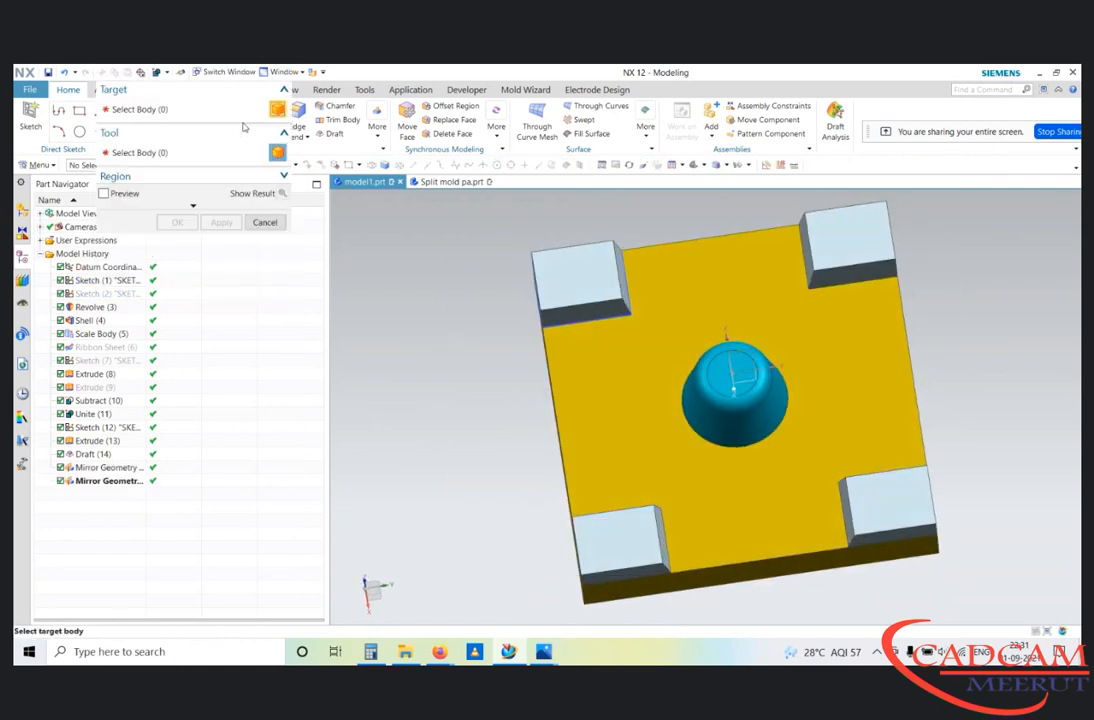
{"action": "left_click", "coordinate": [679, 303]}
{"action": "left_click", "coordinate": [545, 255]}
{"action": "left_click", "coordinate": [845, 251]}
{"action": "left_click", "coordinate": [874, 486]}
{"action": "left_click", "coordinate": [620, 530]}
{"action": "middle_click", "coordinate": [620, 530]}
Step: Examine the united mould plate with its four corner locating blocks from several angles
{"action": "mouse_move", "coordinate": [483, 315]}
{"action": "middle_mouse_down"}
{"action": "mouse_move", "coordinate": [486, 303]}
{"action": "mouse_move", "coordinate": [474, 305]}
{"action": "middle_mouse_up"}
{"action": "scroll", "coordinate": [576, 276], "scroll_direction": "up", "scroll_amount": 3}
{"action": "scroll", "coordinate": [579, 360], "scroll_direction": "down", "scroll_amount": 1}
{"action": "middle_click_drag", "start_coordinate": [579, 360], "coordinate": [659, 369]}
{"action": "key", "text": "F8"}
{"action": "scroll", "coordinate": [610, 293], "scroll_direction": "up", "scroll_amount": 3}
{"action": "scroll", "coordinate": [552, 371], "scroll_direction": "down", "scroll_amount": 3}
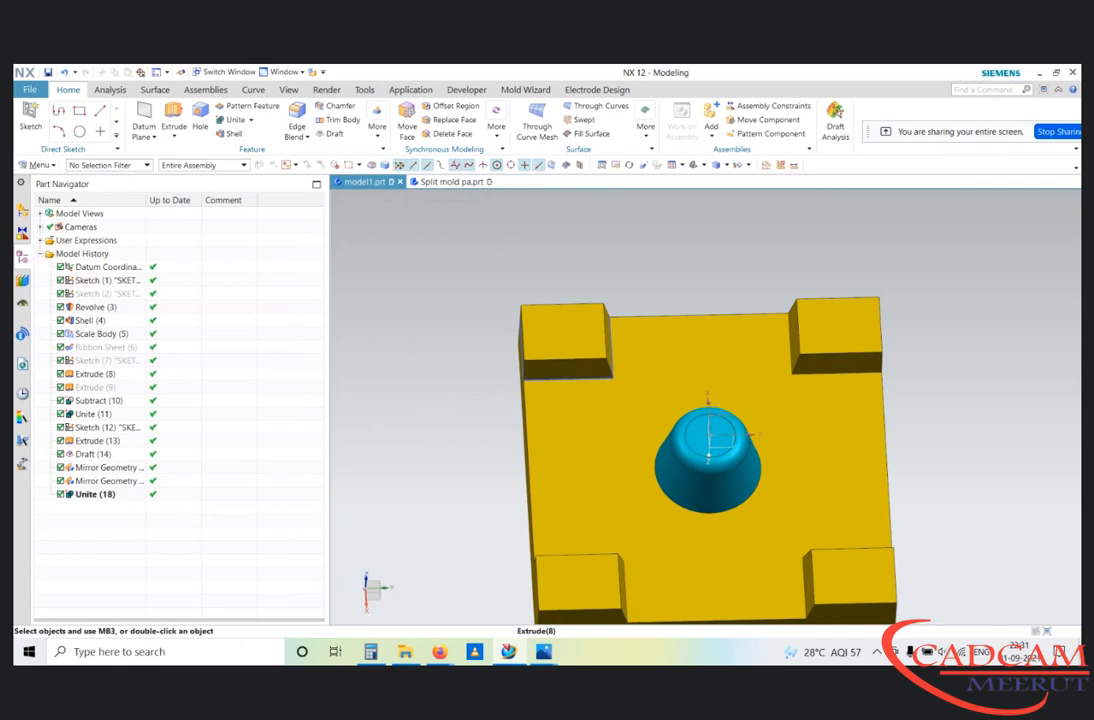
{"action": "scroll", "coordinate": [486, 234], "scroll_direction": "down", "scroll_amount": 2}
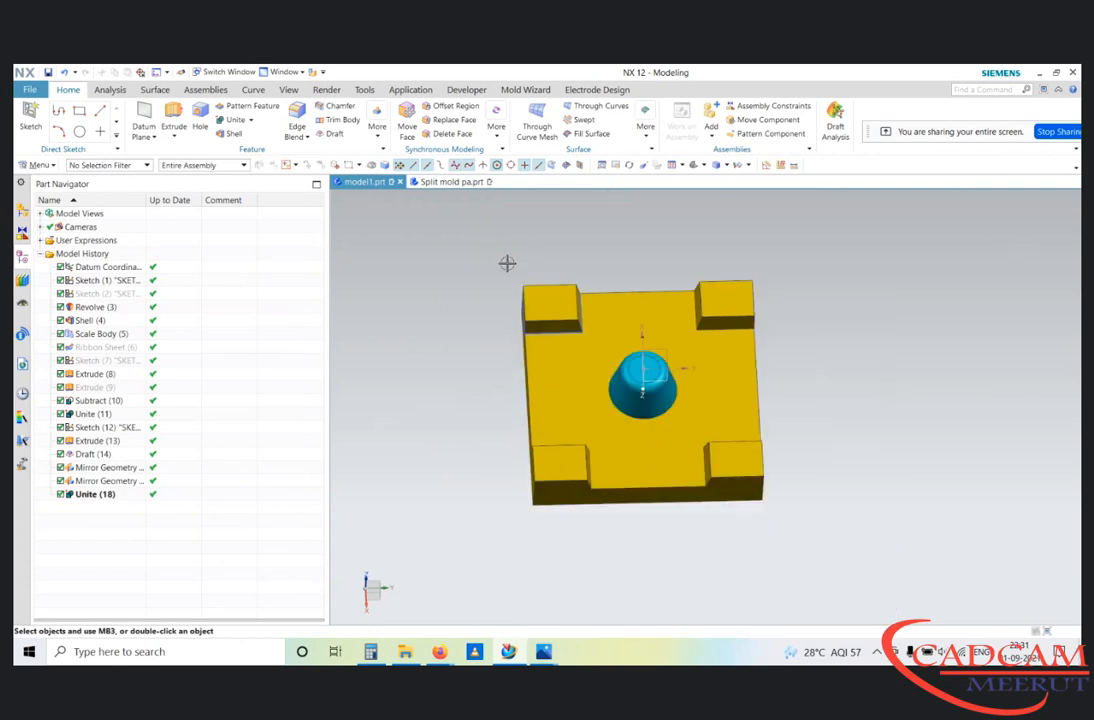
{"action": "scroll", "coordinate": [507, 263], "scroll_direction": "up", "scroll_amount": 4}
{"action": "scroll", "coordinate": [566, 333], "scroll_direction": "down", "scroll_amount": 5}
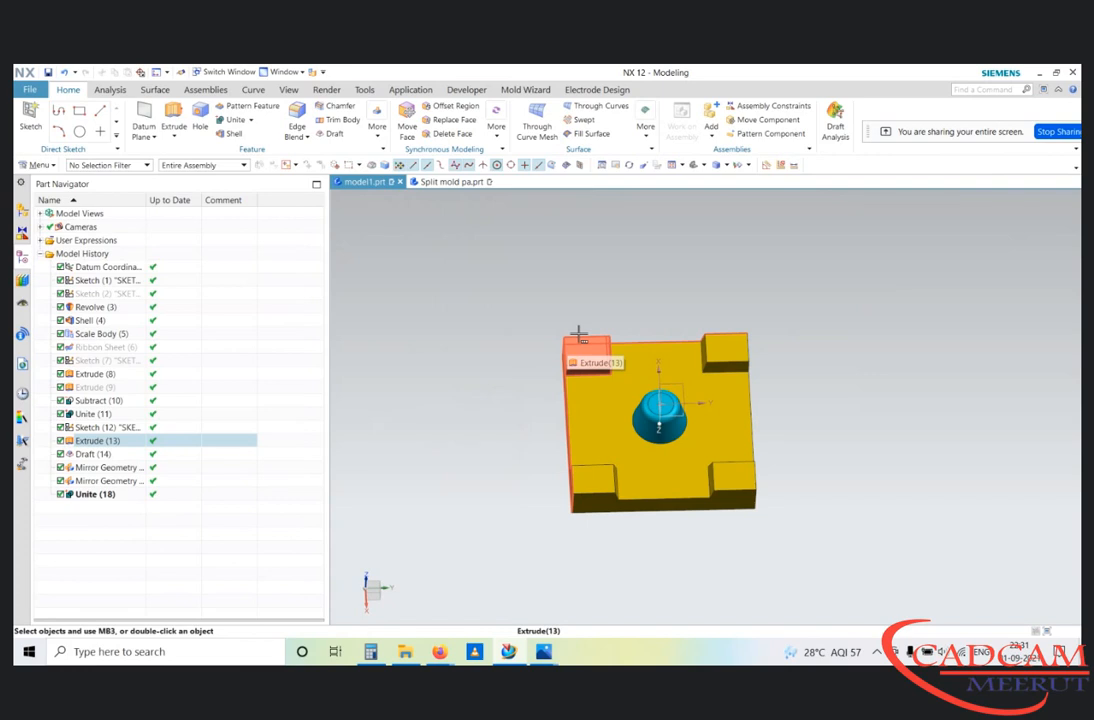
{"action": "scroll", "coordinate": [578, 330], "scroll_direction": "up", "scroll_amount": 5}
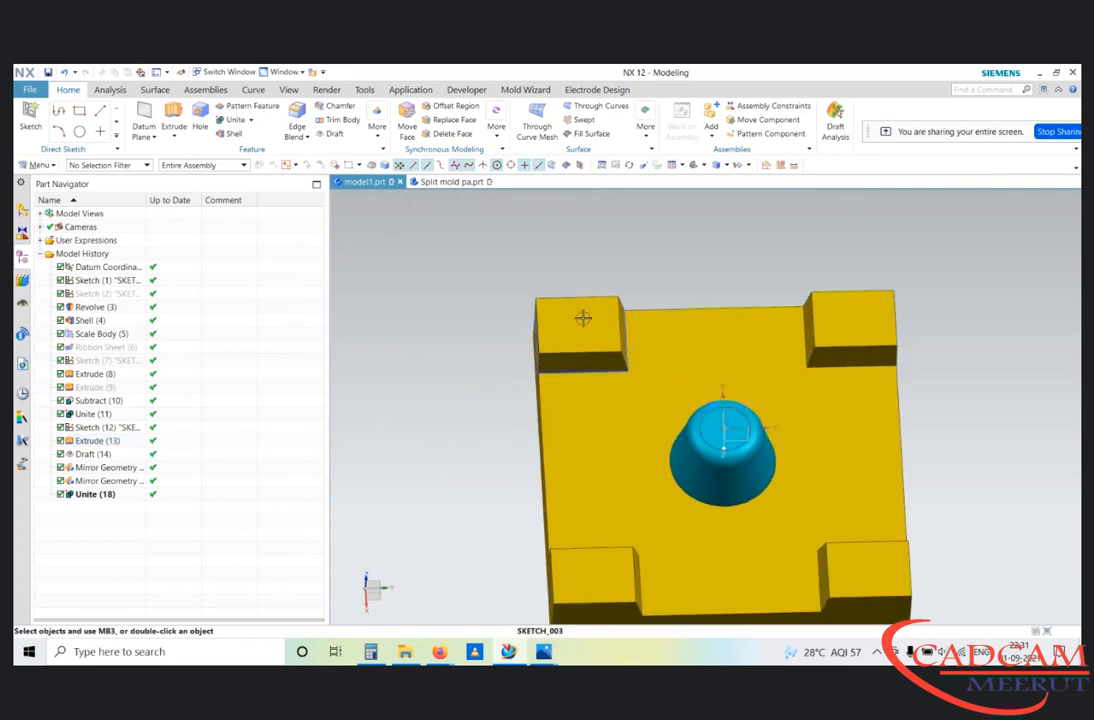
Step: Set up a 5 mm edge blend on the two inner top edges of the first corner block
{"action": "left_click", "coordinate": [297, 120]}
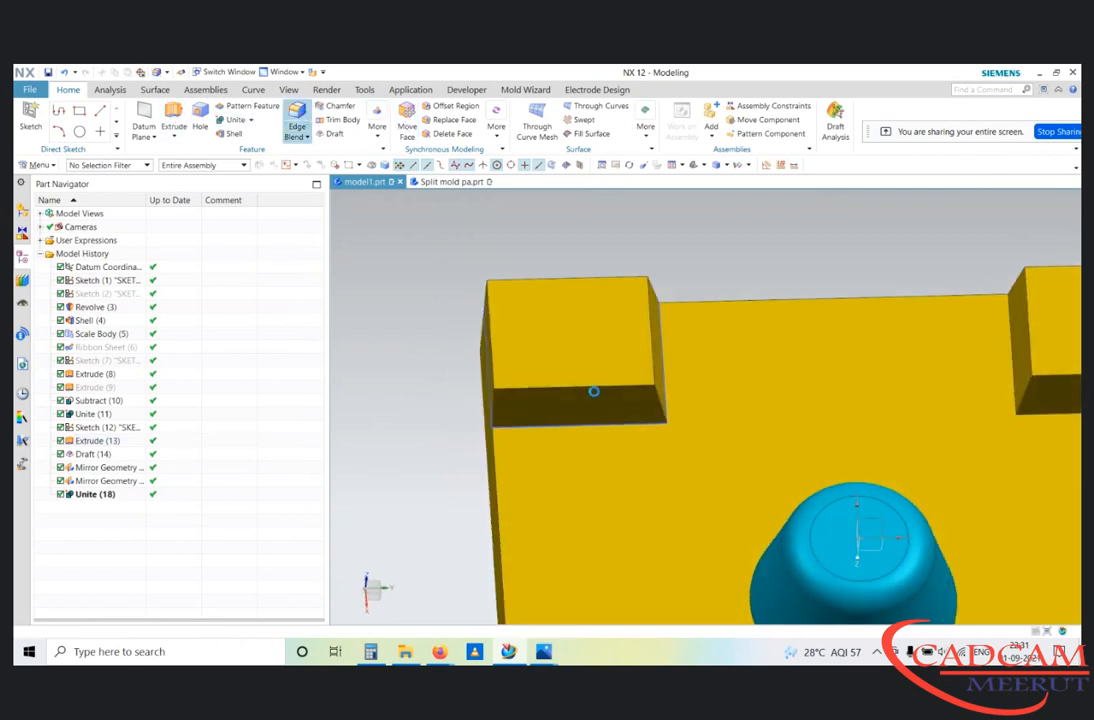
{"action": "left_click", "coordinate": [586, 386]}
{"action": "left_click", "coordinate": [649, 331]}
{"action": "middle_click_drag", "start_coordinate": [595, 368], "coordinate": [505, 285]}
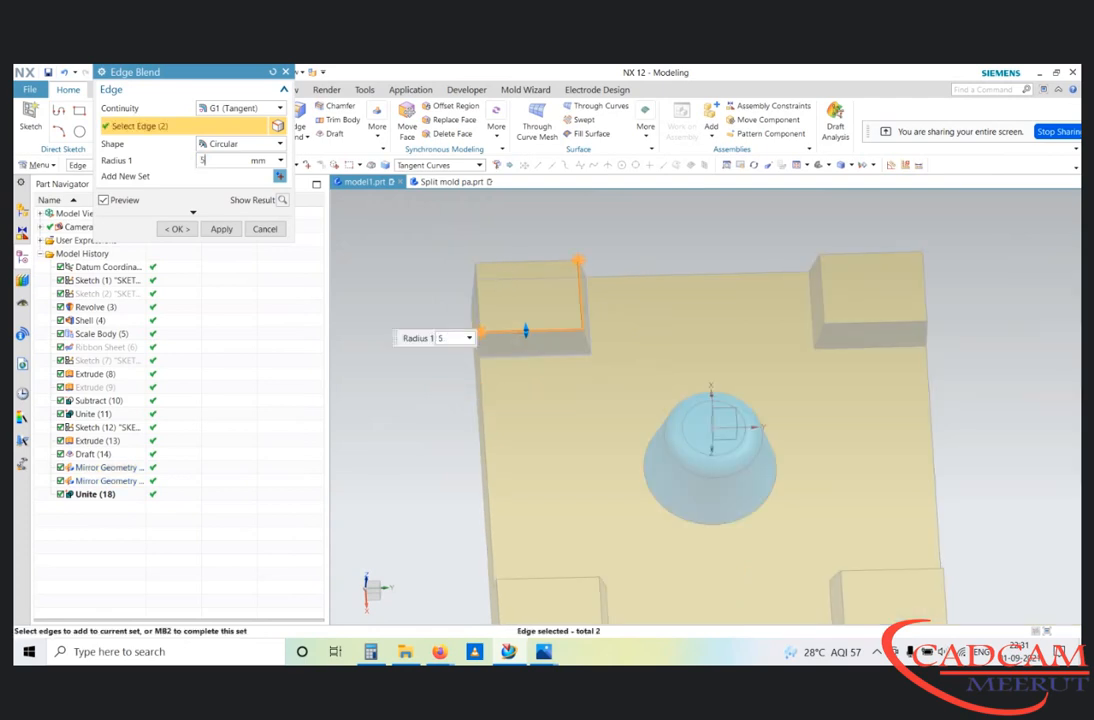
{"action": "key", "text": "Return"}
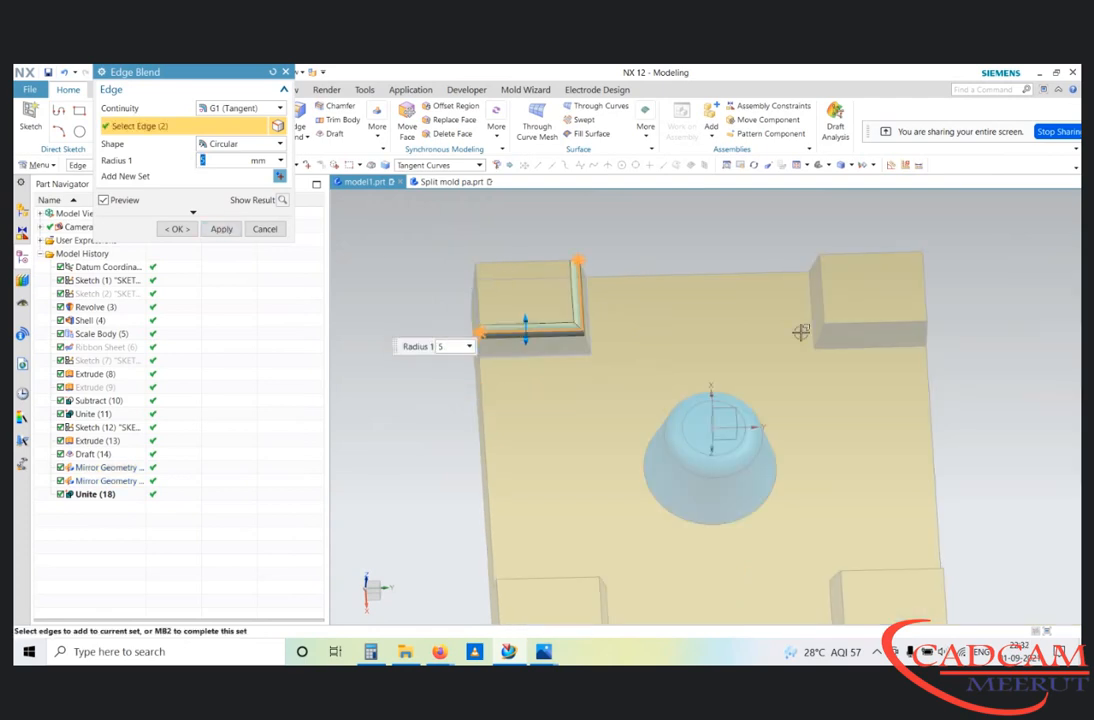
Step: Add the inner top edges of the other three corner blocks to the 5 mm edge blend and apply it
{"action": "left_click", "coordinate": [832, 322]}
{"action": "left_click", "coordinate": [823, 296]}
{"action": "scroll", "coordinate": [789, 210], "scroll_direction": "down", "scroll_amount": 4}
{"action": "scroll", "coordinate": [819, 347], "scroll_direction": "up", "scroll_amount": 3}
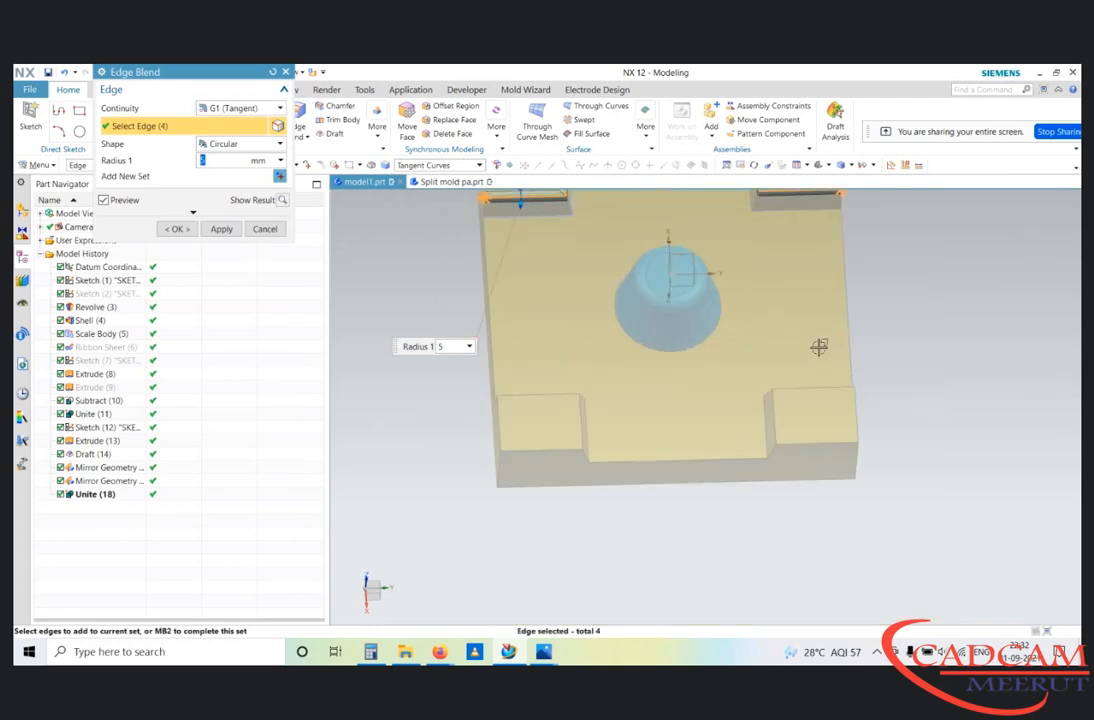
{"action": "left_click", "coordinate": [800, 389]}
{"action": "left_click", "coordinate": [776, 415]}
{"action": "left_click", "coordinate": [566, 397]}
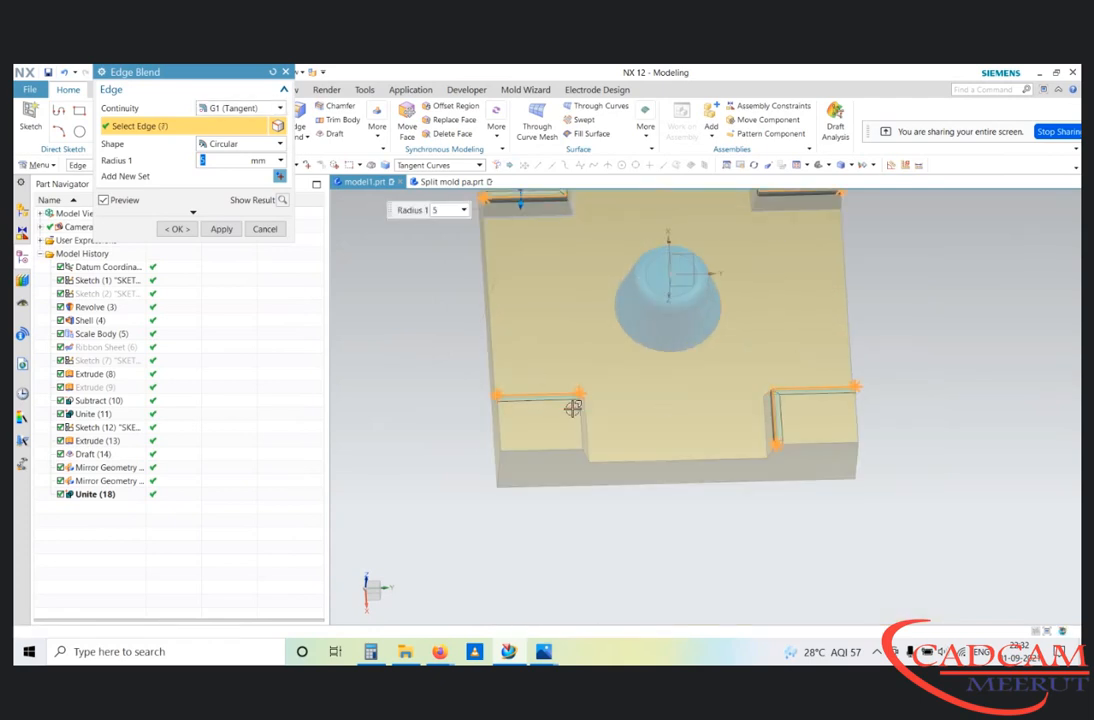
{"action": "left_click", "coordinate": [577, 415]}
{"action": "left_click", "coordinate": [221, 229]}
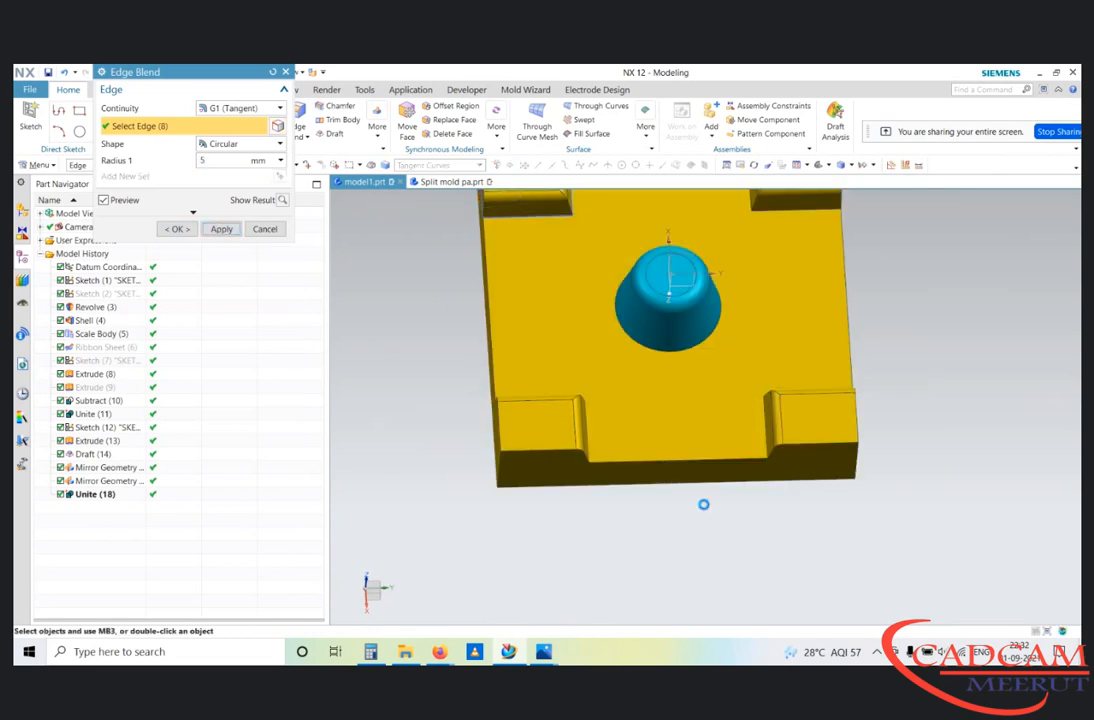
Step: Select the slanted inner corner edges of the first two blocks for a new 5 mm edge blend
{"action": "scroll", "coordinate": [700, 480], "scroll_direction": "down", "scroll_amount": 3}
{"action": "scroll", "coordinate": [645, 385], "scroll_direction": "up", "scroll_amount": 6}
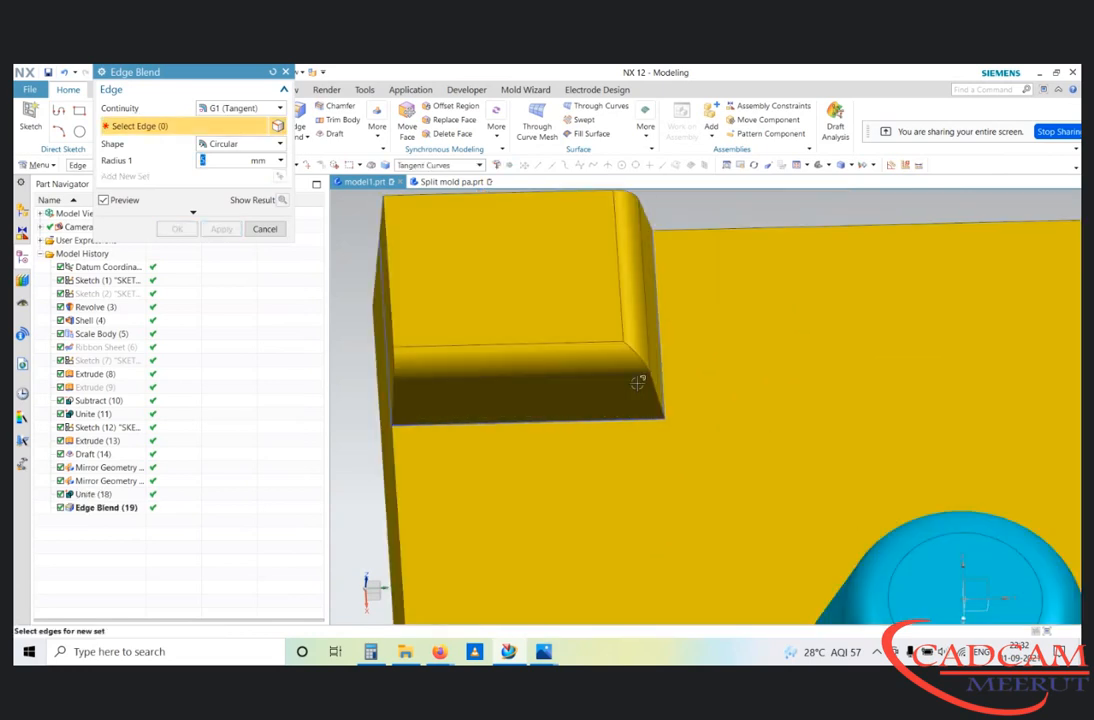
{"action": "scroll", "coordinate": [640, 360], "scroll_direction": "up", "scroll_amount": 2}
{"action": "left_click", "coordinate": [639, 331]}
{"action": "scroll", "coordinate": [641, 342], "scroll_direction": "down", "scroll_amount": 7}
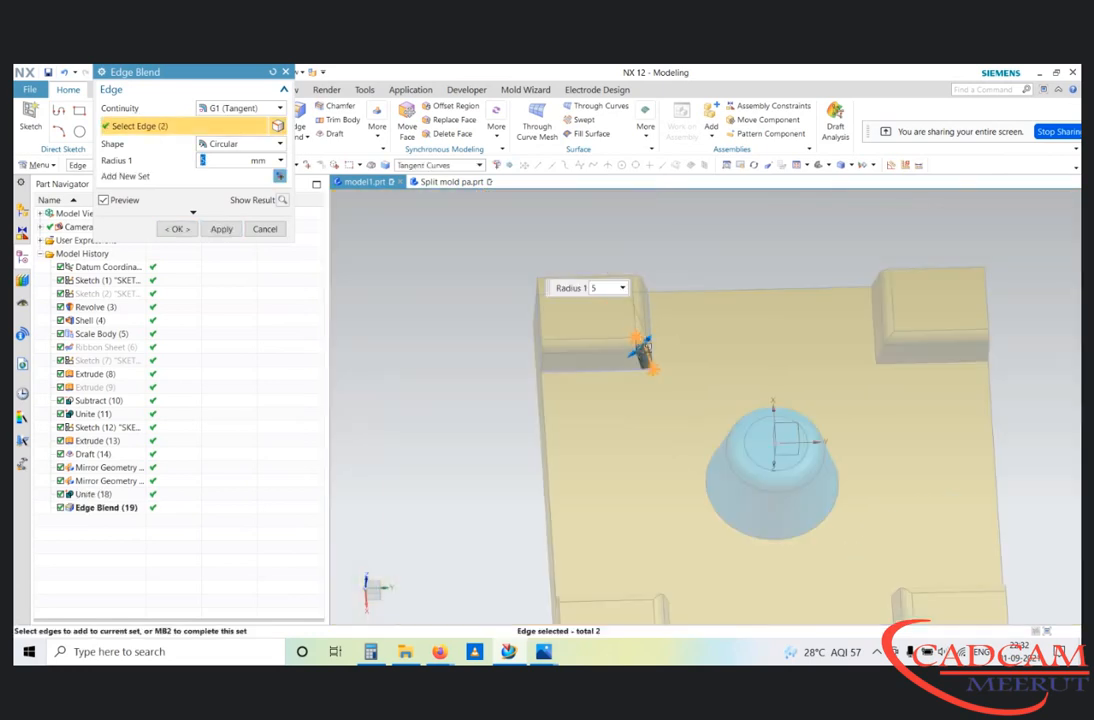
{"action": "scroll", "coordinate": [737, 304], "scroll_direction": "up", "scroll_amount": 5}
{"action": "left_click", "coordinate": [737, 304]}
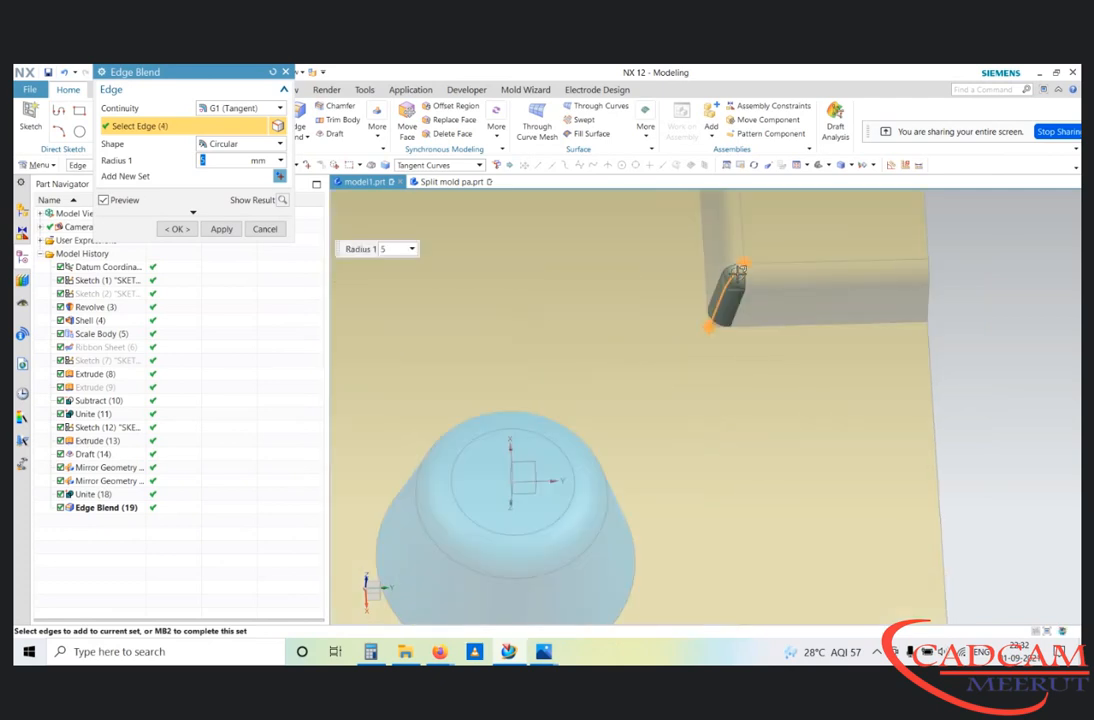
Step: Include the slanted inner corner edges of the remaining two blocks and complete the 5 mm edge blend
{"action": "scroll", "coordinate": [745, 360], "scroll_direction": "down", "scroll_amount": 5}
{"action": "middle_click_drag", "start_coordinate": [747, 378], "coordinate": [760, 418]}
{"action": "scroll", "coordinate": [750, 440], "scroll_direction": "up", "scroll_amount": 6}
{"action": "left_click", "coordinate": [810, 398]}
{"action": "left_click", "coordinate": [790, 394], "text": "shift"}
{"action": "scroll", "coordinate": [850, 370], "scroll_direction": "down", "scroll_amount": 5}
{"action": "scroll", "coordinate": [815, 375], "scroll_direction": "up", "scroll_amount": 5}
{"action": "left_click", "coordinate": [823, 359]}
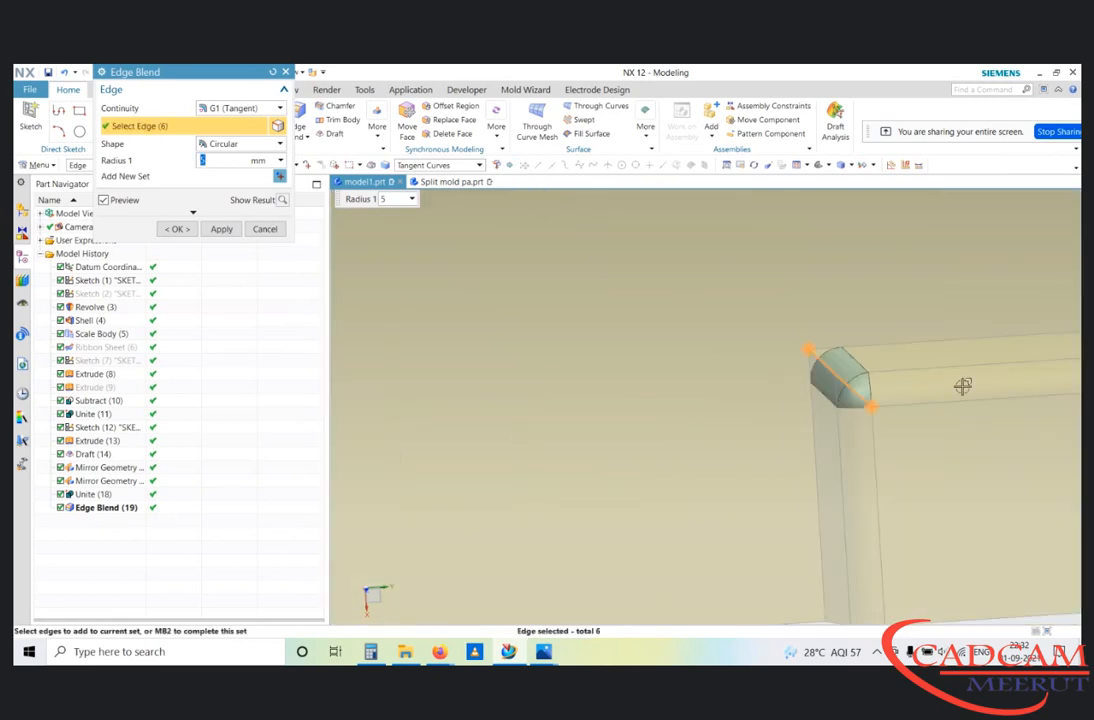
{"action": "scroll", "coordinate": [962, 386], "scroll_direction": "down", "scroll_amount": 5}
{"action": "scroll", "coordinate": [669, 420], "scroll_direction": "up", "scroll_amount": 5}
{"action": "left_click", "coordinate": [687, 347]}
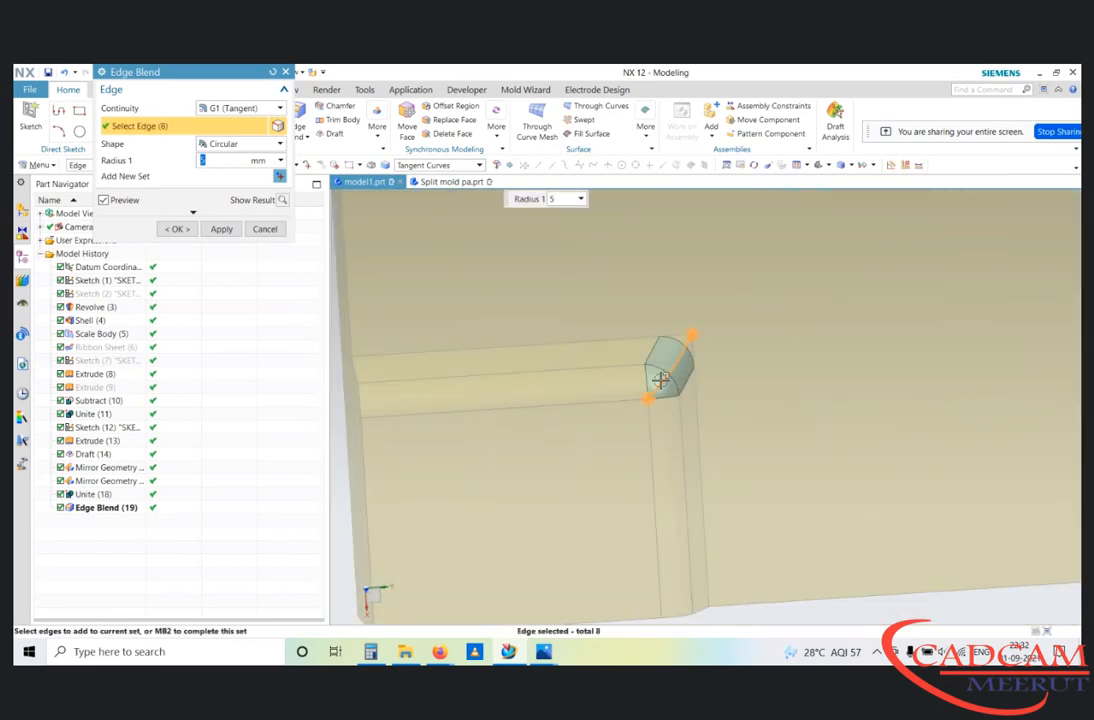
{"action": "scroll", "coordinate": [662, 480], "scroll_direction": "down", "scroll_amount": 3}
{"action": "left_click", "coordinate": [175, 229]}
Step: Set up a 4.5 mm edge blend along the base edges where the first corner block meets the plate
{"action": "scroll", "coordinate": [657, 440], "scroll_direction": "down", "scroll_amount": 5}
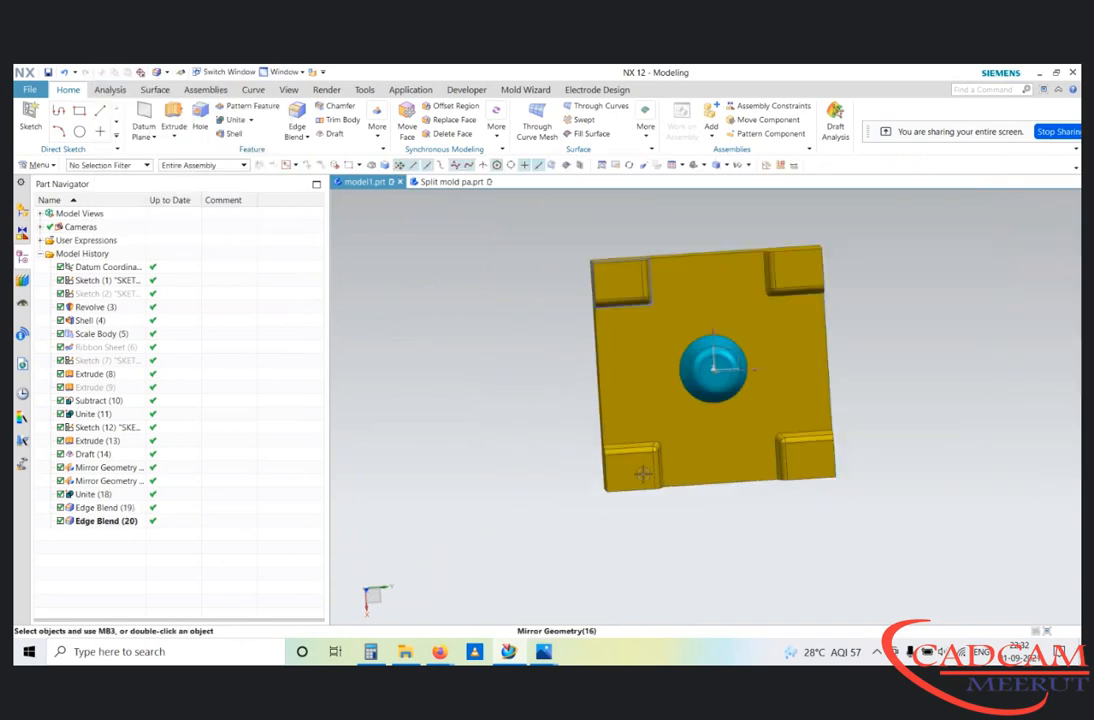
{"action": "middle_click_drag", "start_coordinate": [657, 440], "coordinate": [661, 341]}
{"action": "scroll", "coordinate": [634, 317], "scroll_direction": "up", "scroll_amount": 6}
{"action": "mouse_move", "coordinate": [600, 295]}
{"action": "middle_mouse_down"}
{"action": "mouse_move", "coordinate": [581, 281]}
{"action": "mouse_move", "coordinate": [589, 286]}
{"action": "middle_mouse_up"}
{"action": "scroll", "coordinate": [560, 338], "scroll_direction": "down", "scroll_amount": 5}
{"action": "mouse_move", "coordinate": [569, 369]}
{"action": "middle_mouse_down"}
{"action": "mouse_move", "coordinate": [581, 364]}
{"action": "mouse_move", "coordinate": [564, 369]}
{"action": "mouse_move", "coordinate": [590, 380]}
{"action": "mouse_move", "coordinate": [560, 370]}
{"action": "middle_mouse_up"}
{"action": "scroll", "coordinate": [593, 273], "scroll_direction": "up", "scroll_amount": 5}
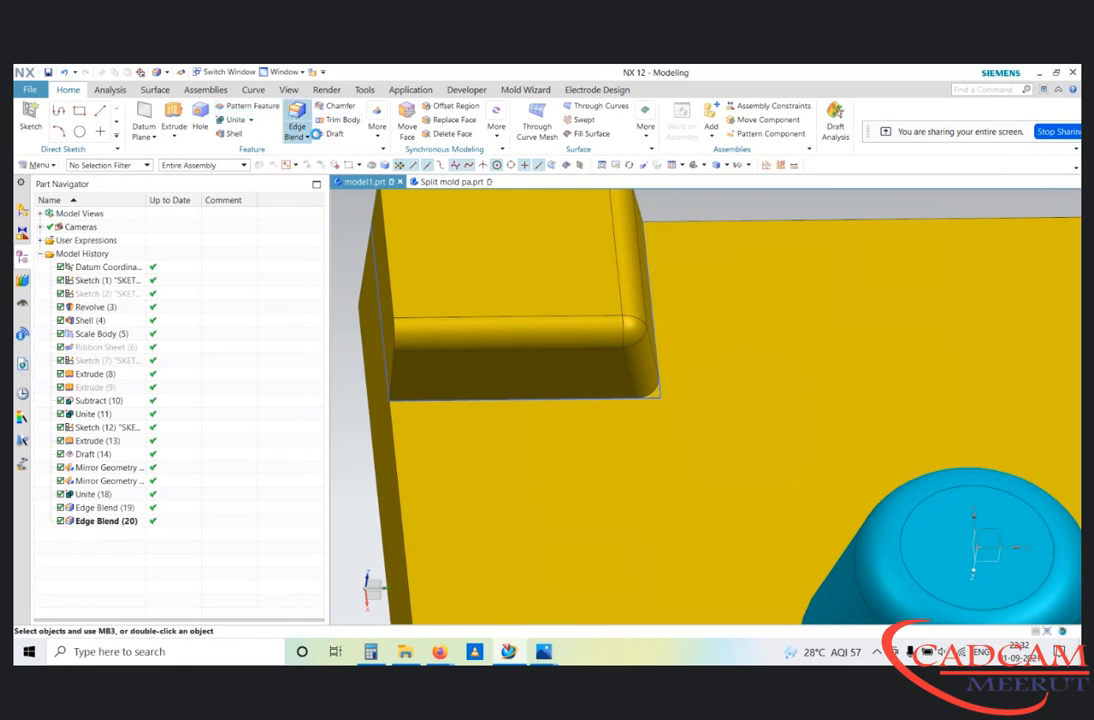
{"action": "left_click", "coordinate": [297, 118]}
{"action": "left_click", "coordinate": [540, 397]}
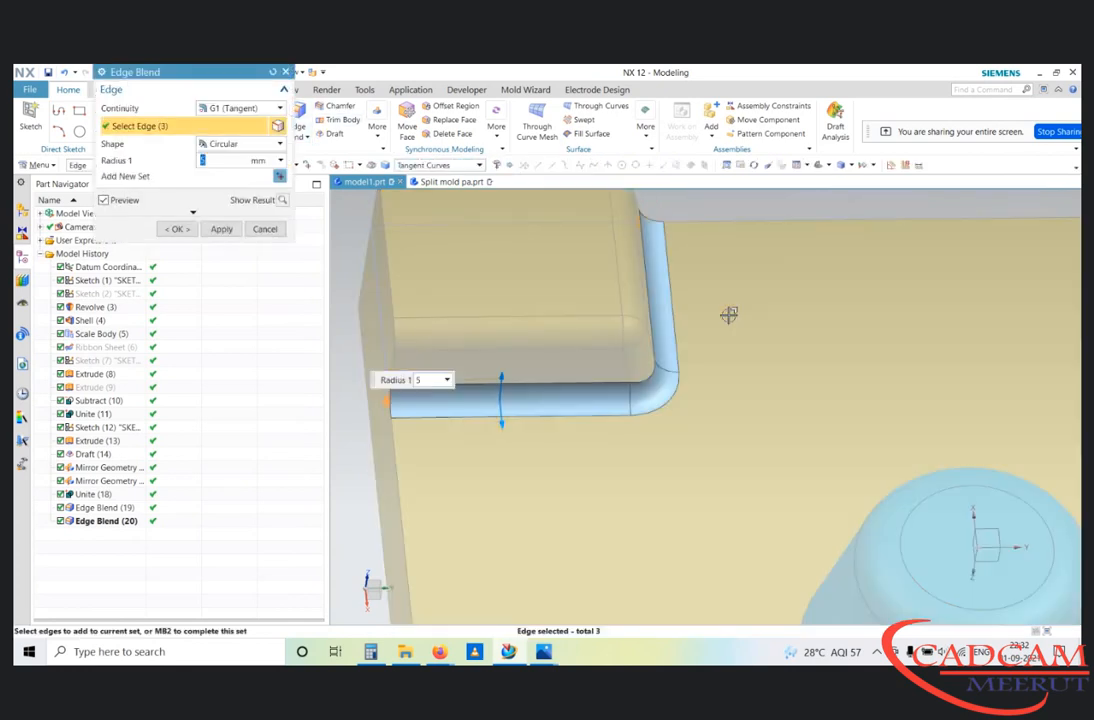
{"action": "middle_click_drag", "start_coordinate": [729, 315], "coordinate": [668, 312]}
{"action": "scroll", "coordinate": [560, 340], "scroll_direction": "down", "scroll_amount": 3}
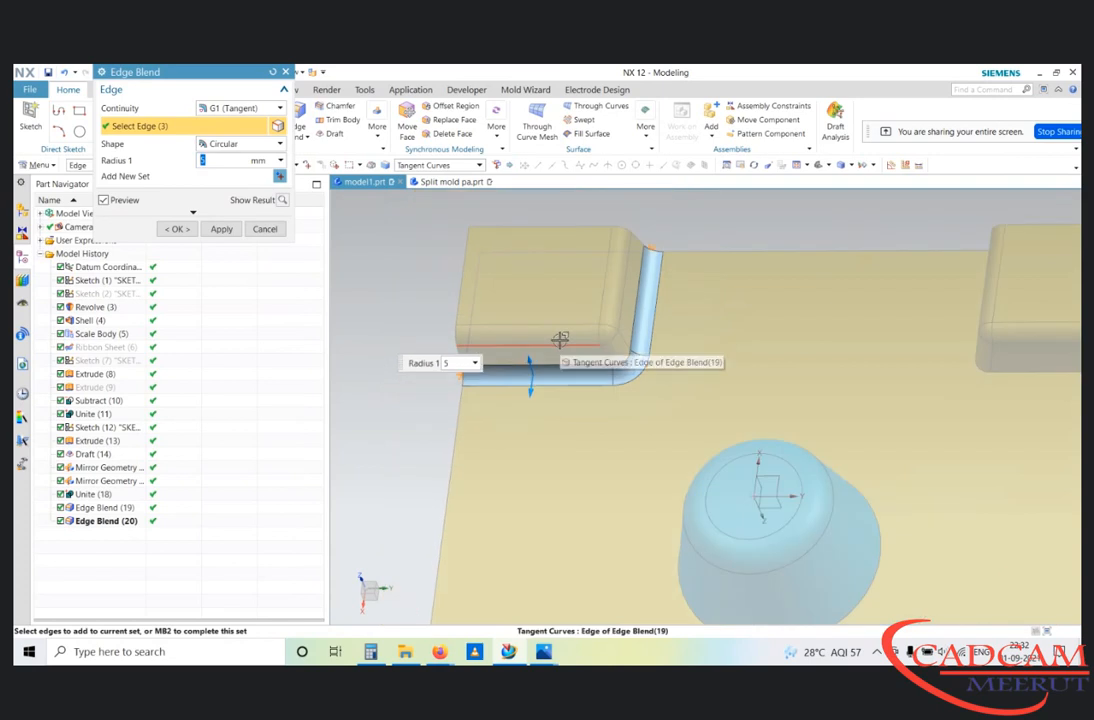
{"action": "type", "text": "4"}
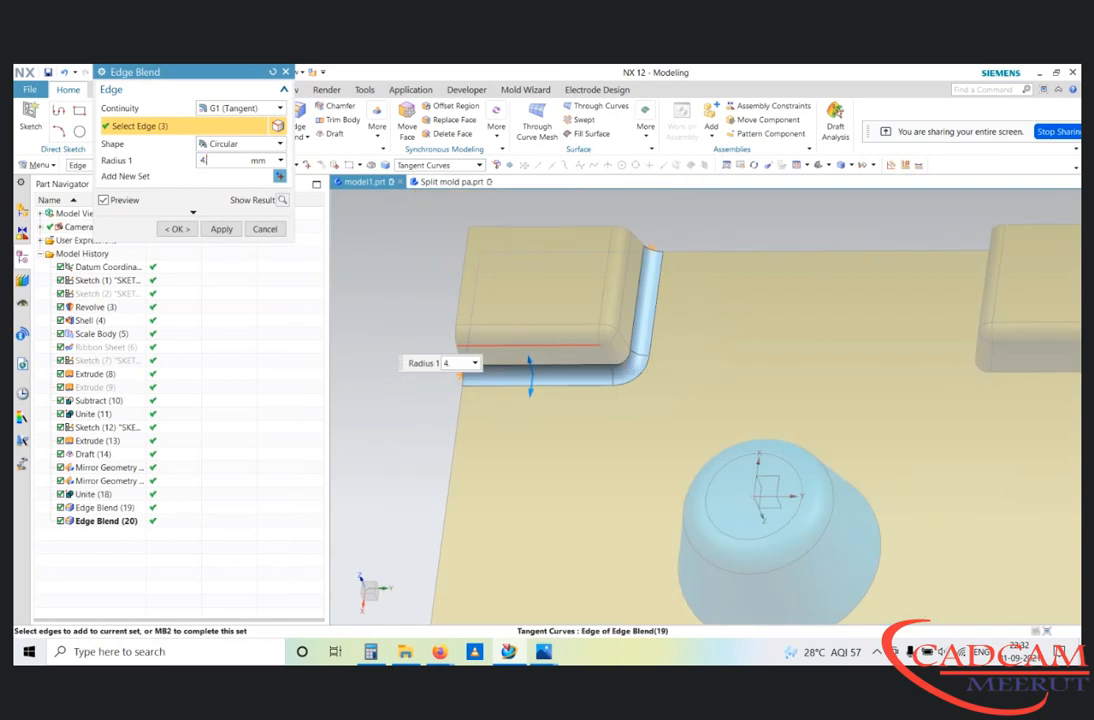
{"action": "key", "text": "Return"}
Step: Add the base edges of the other three corner blocks to the 4.5 mm edge blend and complete it
{"action": "scroll", "coordinate": [992, 264], "scroll_direction": "down", "scroll_amount": 2}
{"action": "left_click", "coordinate": [1035, 342]}
{"action": "middle_click_drag", "start_coordinate": [960, 281], "coordinate": [918, 268]}
{"action": "scroll", "coordinate": [916, 268], "scroll_direction": "down", "scroll_amount": 3}
{"action": "scroll", "coordinate": [928, 403], "scroll_direction": "up", "scroll_amount": 4}
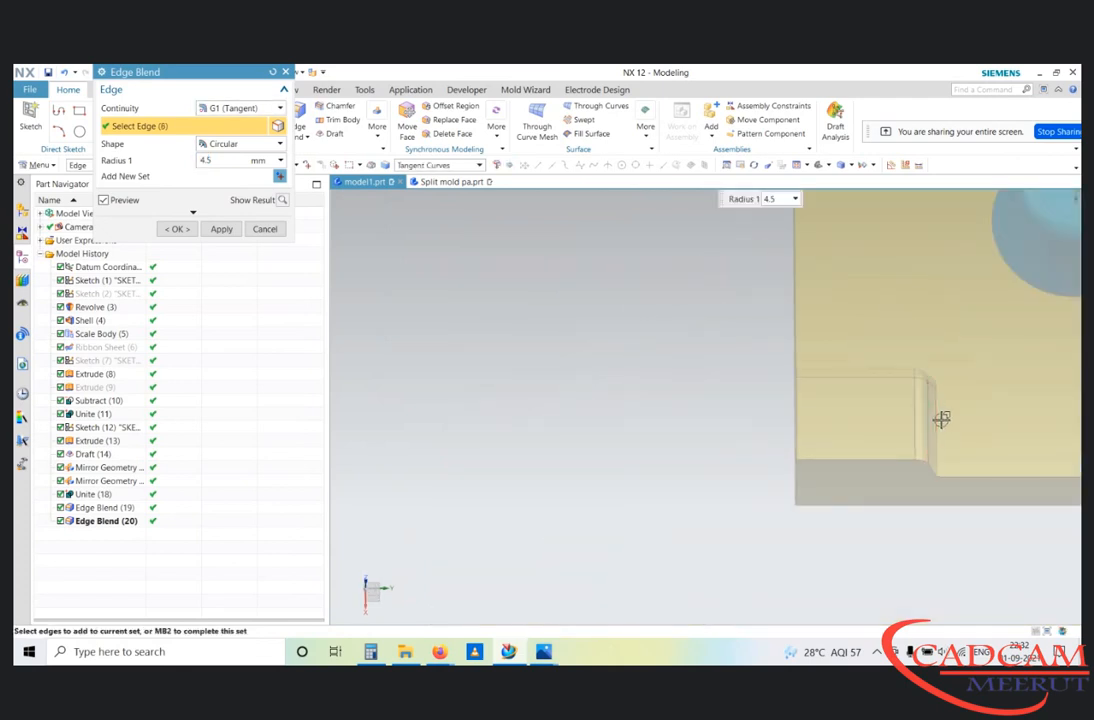
{"action": "left_click", "coordinate": [941, 418]}
{"action": "scroll", "coordinate": [930, 418], "scroll_direction": "down", "scroll_amount": 4}
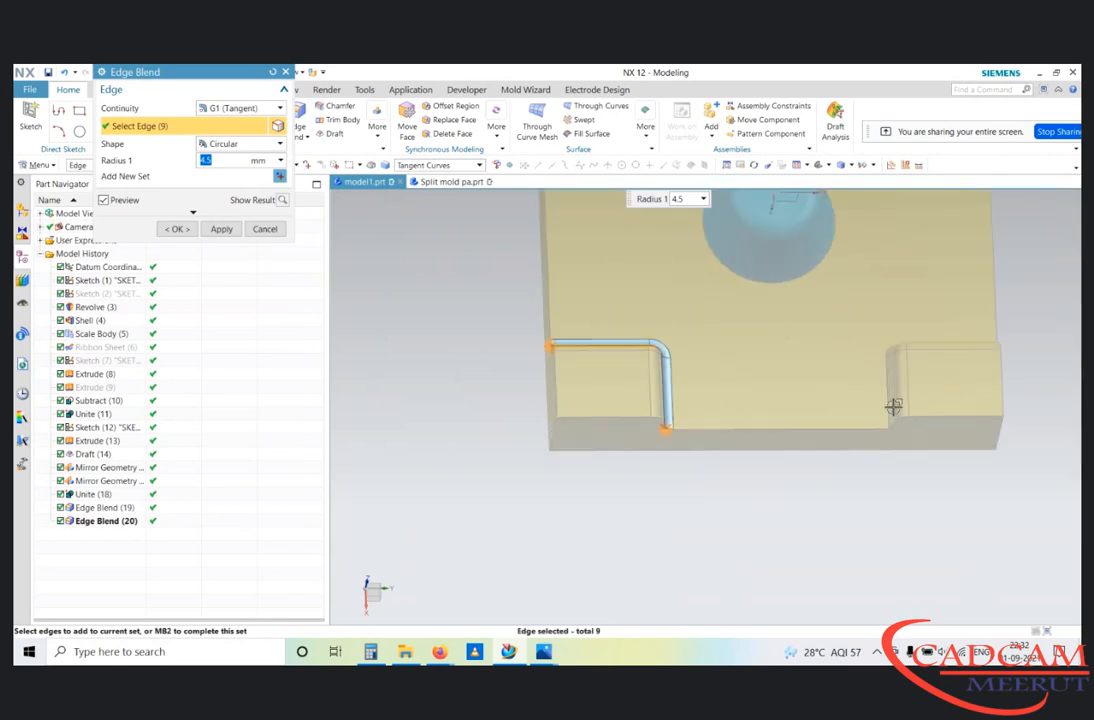
{"action": "left_click", "coordinate": [893, 406]}
{"action": "scroll", "coordinate": [800, 425], "scroll_direction": "down", "scroll_amount": 3}
{"action": "middle_click", "coordinate": [764, 440]}
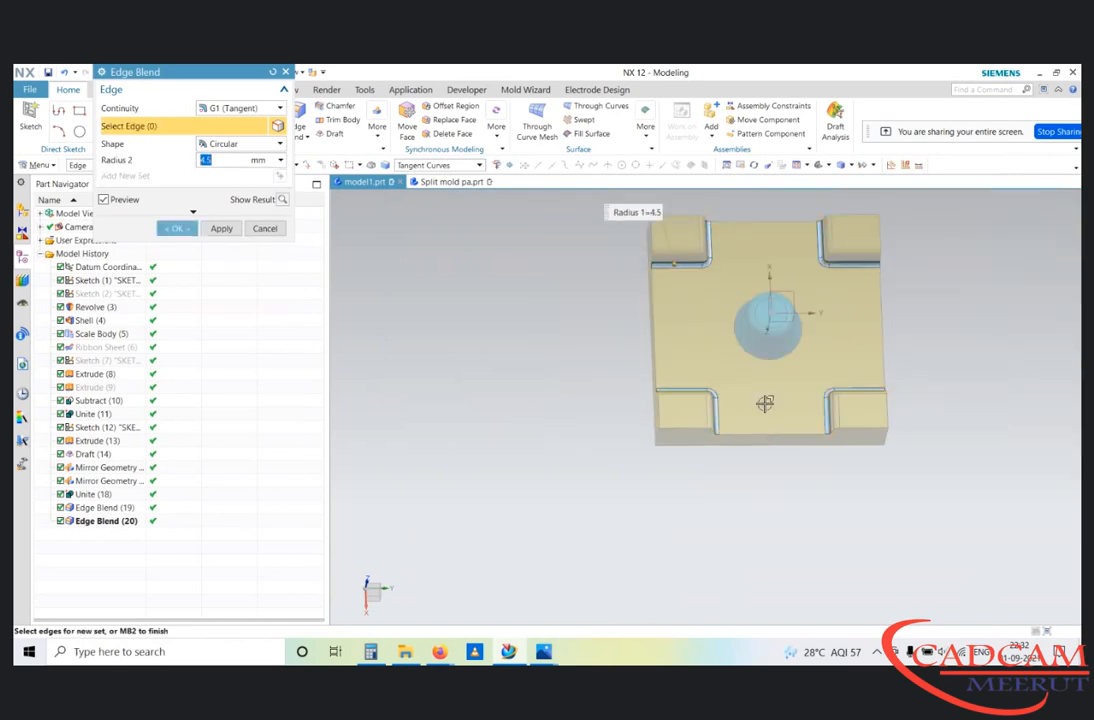
{"action": "middle_click", "coordinate": [764, 403]}
Step: Reopen the edge blend at the corner blocks' base to examine its edges and radius, leaving its settings as they are
{"action": "scroll", "coordinate": [733, 255], "scroll_direction": "up", "scroll_amount": 1}
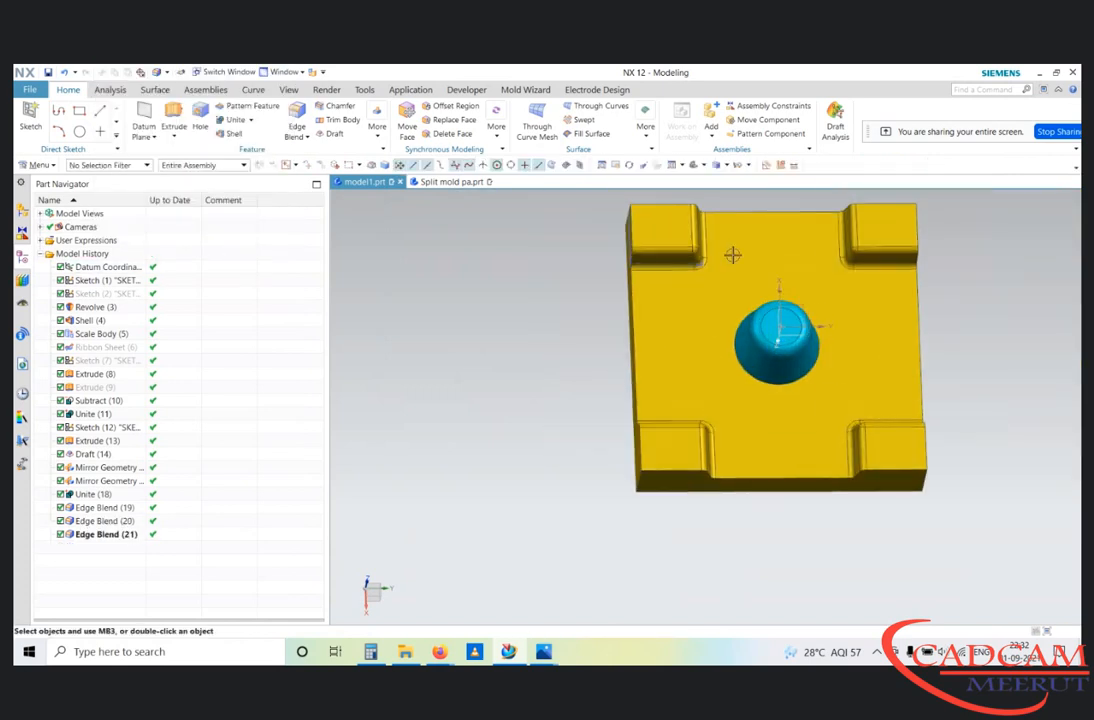
{"action": "scroll", "coordinate": [700, 300], "scroll_direction": "up", "scroll_amount": 1}
{"action": "scroll", "coordinate": [660, 372], "scroll_direction": "down", "scroll_amount": 2}
{"action": "middle_click_drag", "start_coordinate": [660, 372], "coordinate": [566, 309]}
{"action": "left_click", "coordinate": [105, 534]}
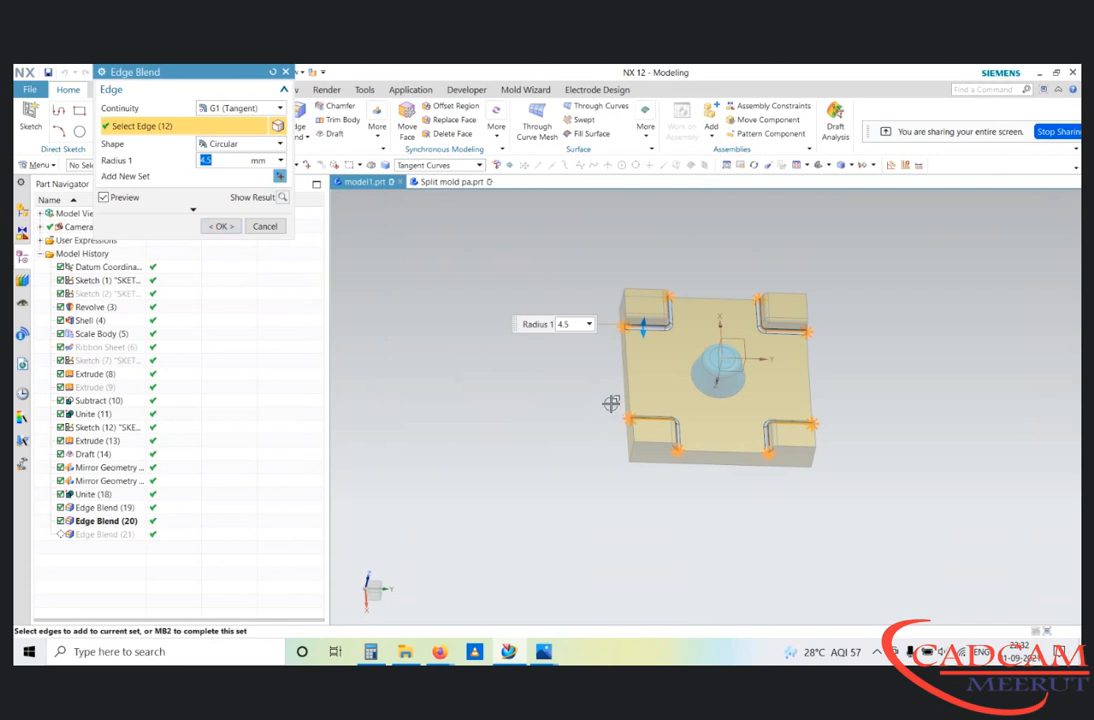
{"action": "scroll", "coordinate": [717, 376], "scroll_direction": "down", "scroll_amount": 2}
{"action": "scroll", "coordinate": [712, 345], "scroll_direction": "up", "scroll_amount": 3}
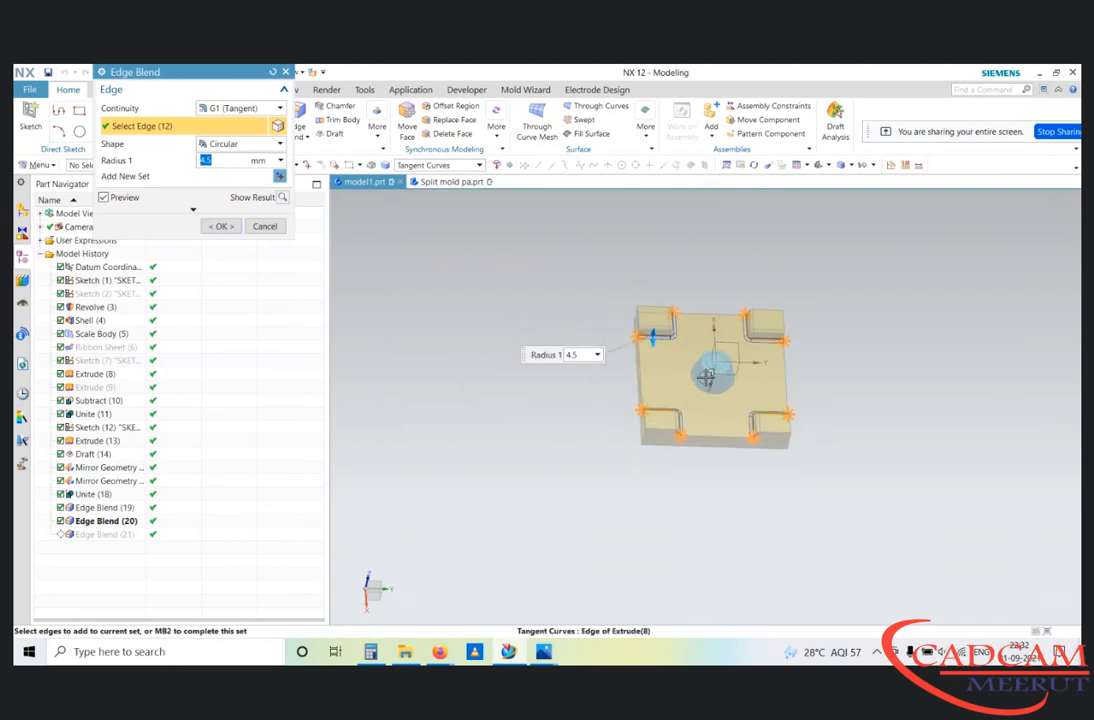
{"action": "scroll", "coordinate": [710, 340], "scroll_direction": "down", "scroll_amount": 3}
{"action": "scroll", "coordinate": [709, 310], "scroll_direction": "up", "scroll_amount": 2}
{"action": "scroll", "coordinate": [708, 284], "scroll_direction": "up", "scroll_amount": 3}
{"action": "scroll", "coordinate": [566, 393], "scroll_direction": "down", "scroll_amount": 4}
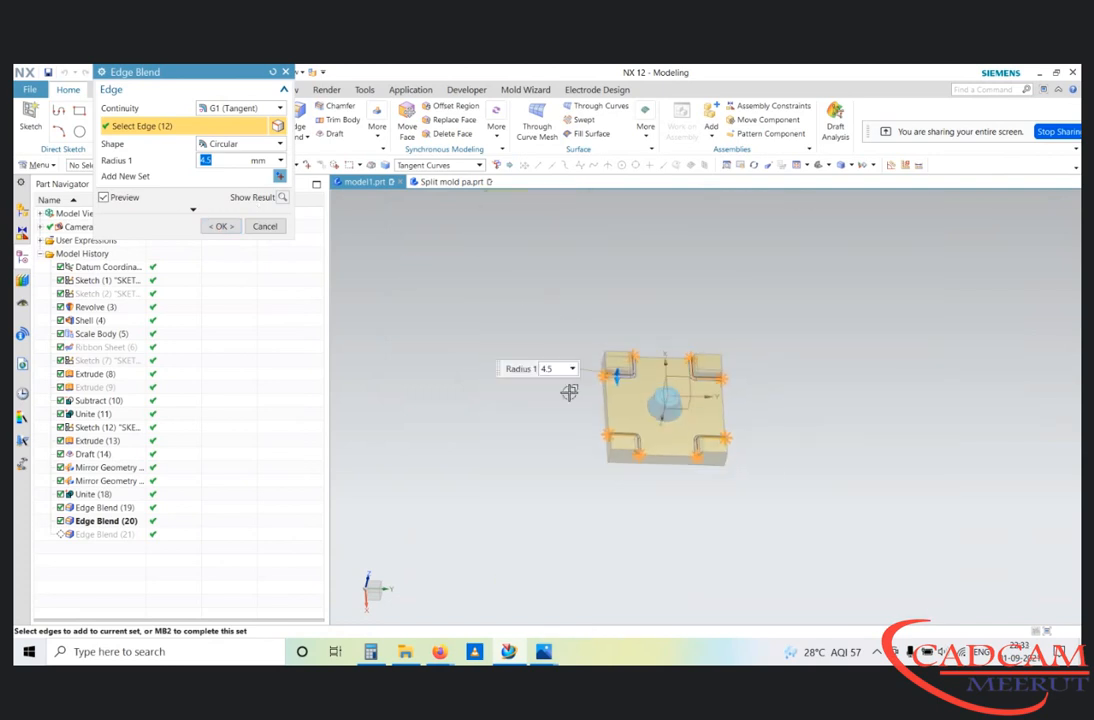
{"action": "middle_click", "coordinate": [569, 392]}
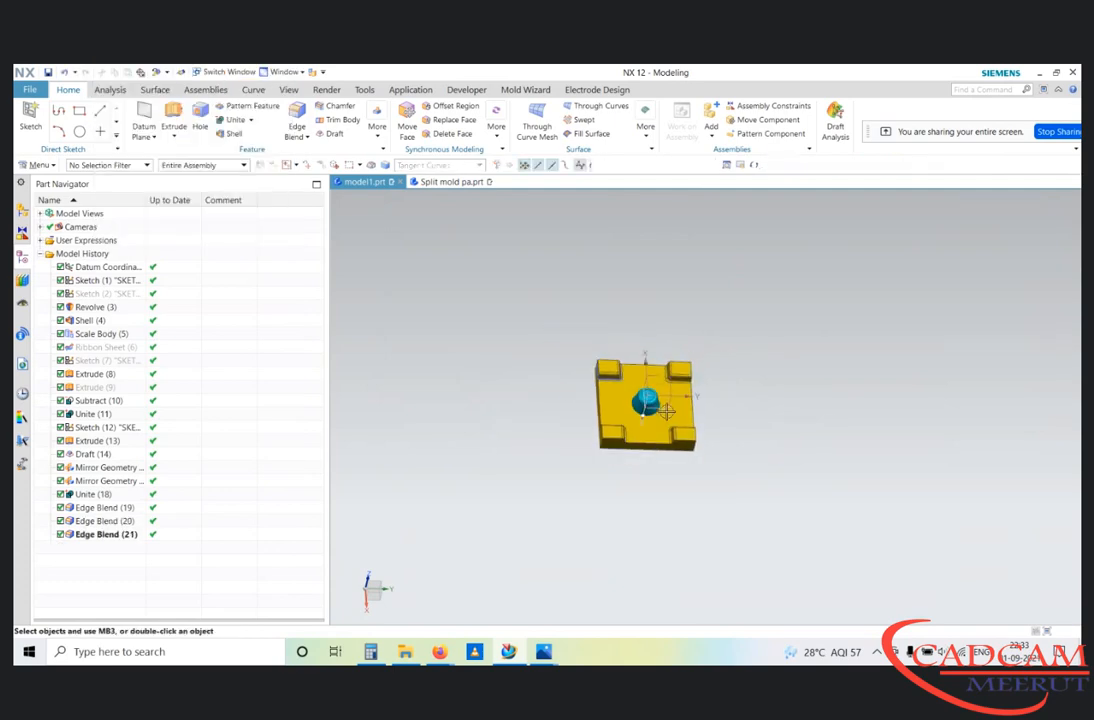
Step: Examine the blended corner blocks on the upper plate in a squared view and at an angle
{"action": "scroll", "coordinate": [545, 362], "scroll_direction": "up", "scroll_amount": 5}
{"action": "middle_click_drag", "start_coordinate": [639, 360], "coordinate": [586, 342]}
{"action": "scroll", "coordinate": [563, 371], "scroll_direction": "down", "scroll_amount": 3}
{"action": "key", "text": "F8"}
{"action": "scroll", "coordinate": [563, 320], "scroll_direction": "up", "scroll_amount": 3}
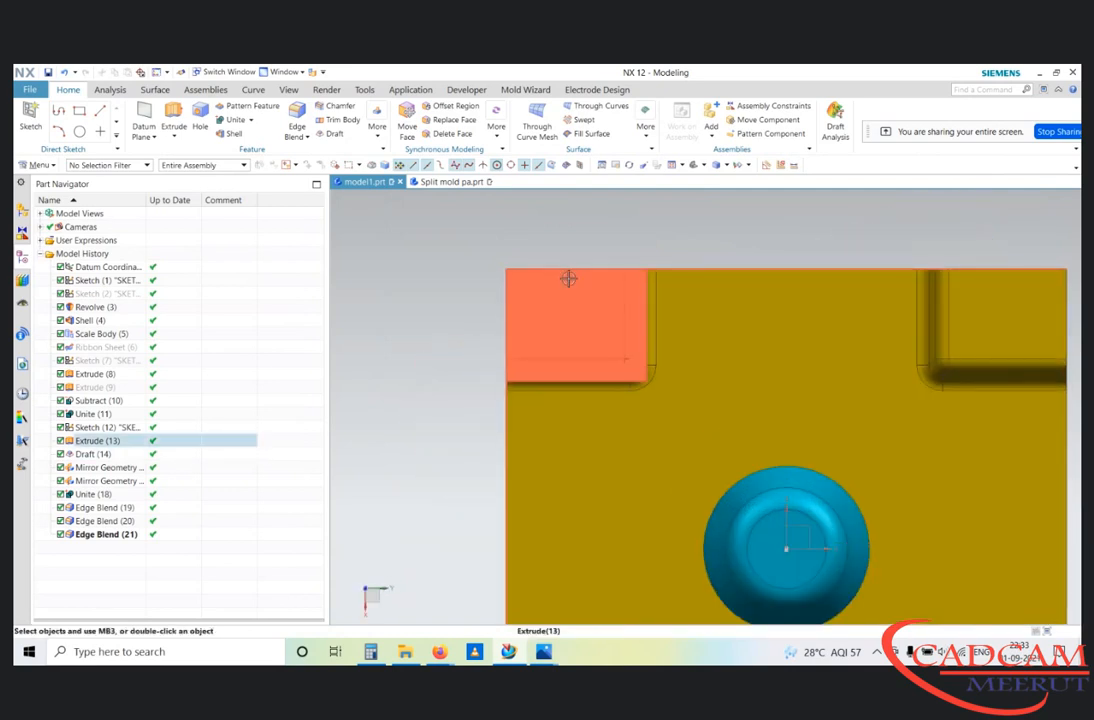
{"action": "scroll", "coordinate": [616, 360], "scroll_direction": "down", "scroll_amount": 1}
{"action": "middle_click_drag", "start_coordinate": [618, 379], "coordinate": [631, 361]}
{"action": "scroll", "coordinate": [618, 360], "scroll_direction": "down", "scroll_amount": 4}
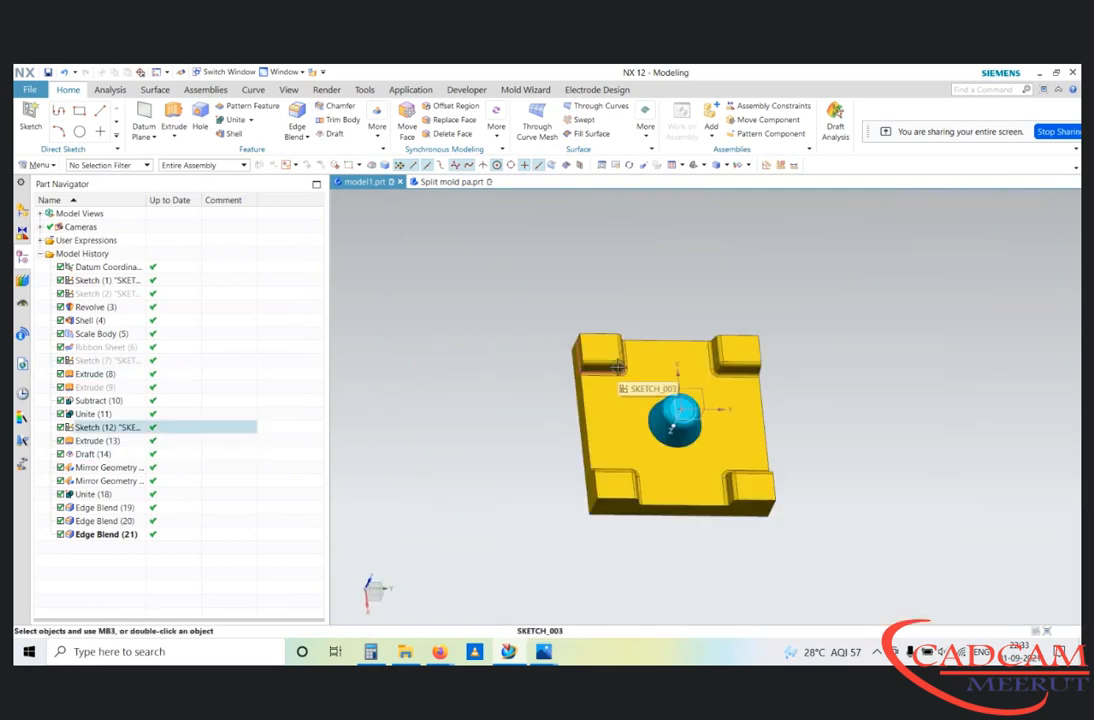
Step: Bring the hidden lower mould block back into view together with the upper plate
{"action": "key", "text": "ctrl+shift+b"}
{"action": "key", "text": "ctrl+shift+i"}
{"action": "left_click", "coordinate": [620, 337]}
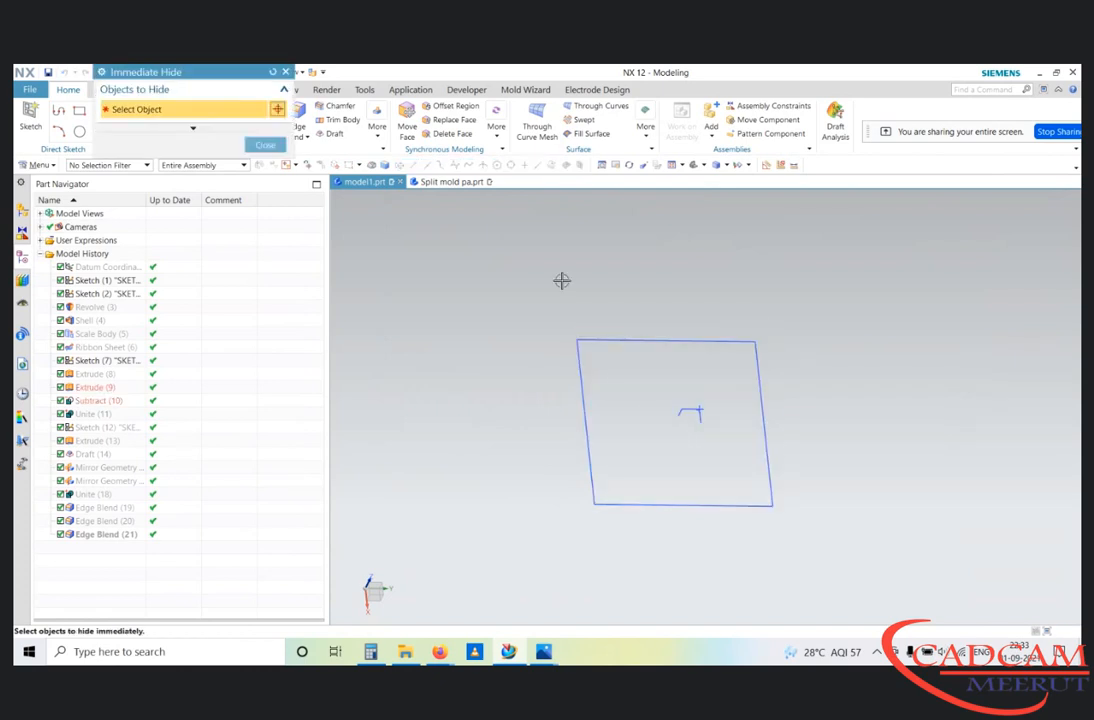
{"action": "key", "text": "ctrl+shift+b"}
{"action": "middle_click_drag", "start_coordinate": [562, 281], "coordinate": [592, 345]}
{"action": "left_click", "coordinate": [270, 144]}
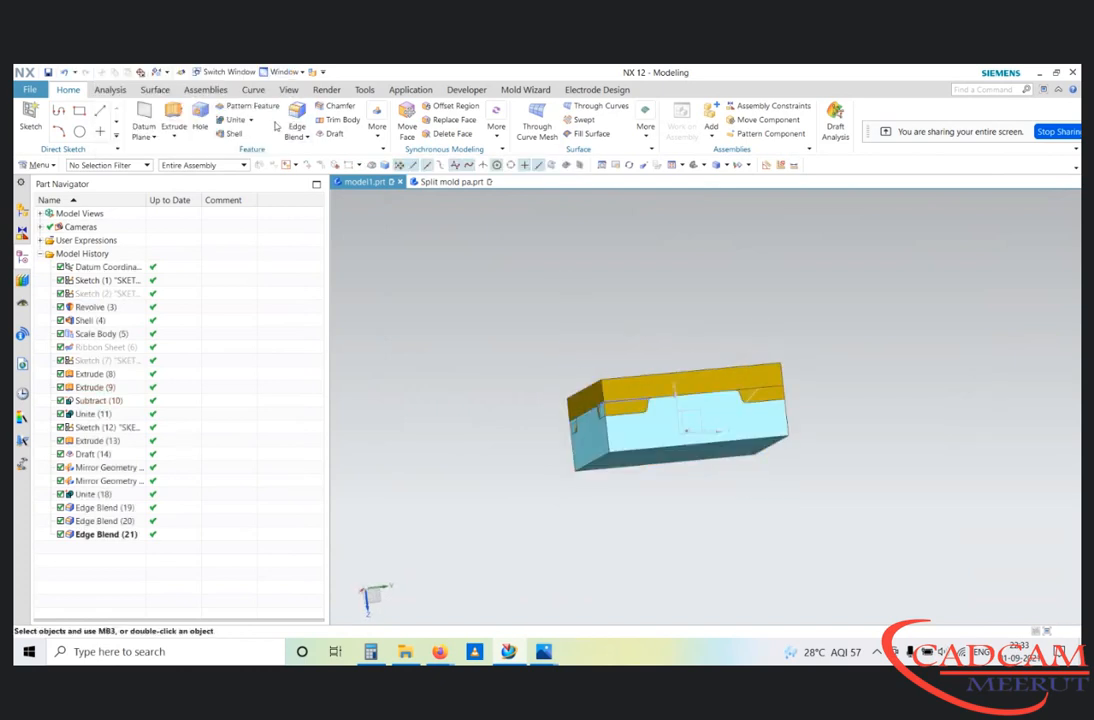
Step: Subtract the upper plate from the lower mould block, keeping the upper plate as the tool body
{"action": "left_click", "coordinate": [250, 122]}
{"action": "left_click", "coordinate": [240, 149]}
{"action": "scroll", "coordinate": [652, 430], "scroll_direction": "up", "scroll_amount": 2}
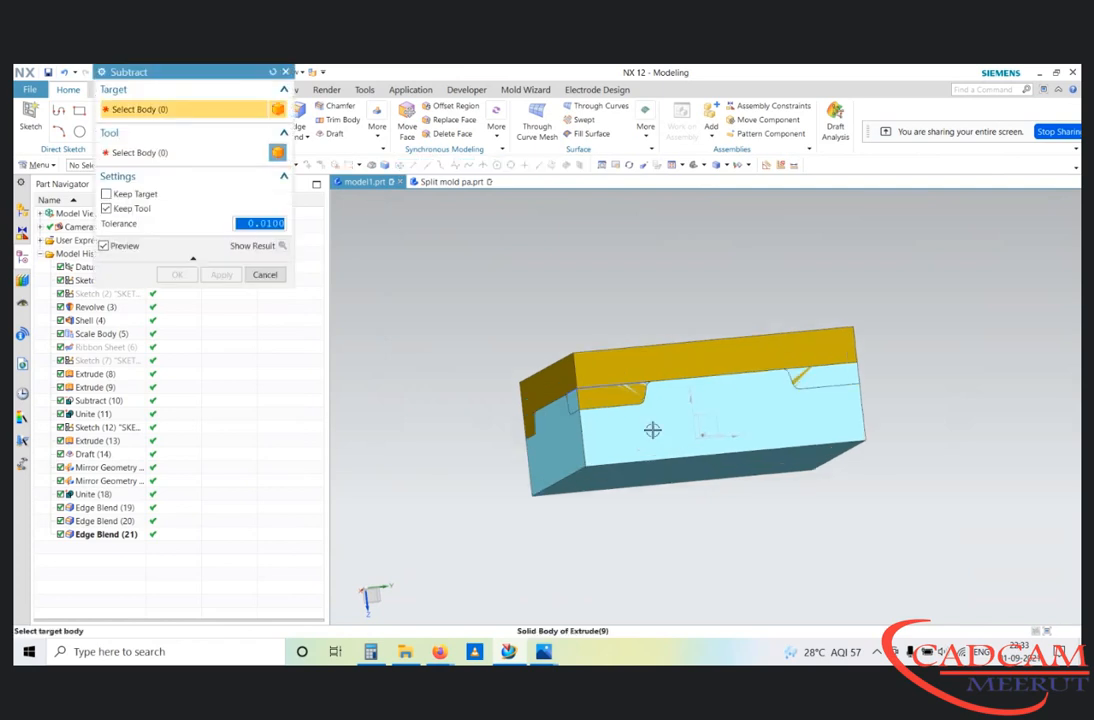
{"action": "left_click", "coordinate": [649, 433]}
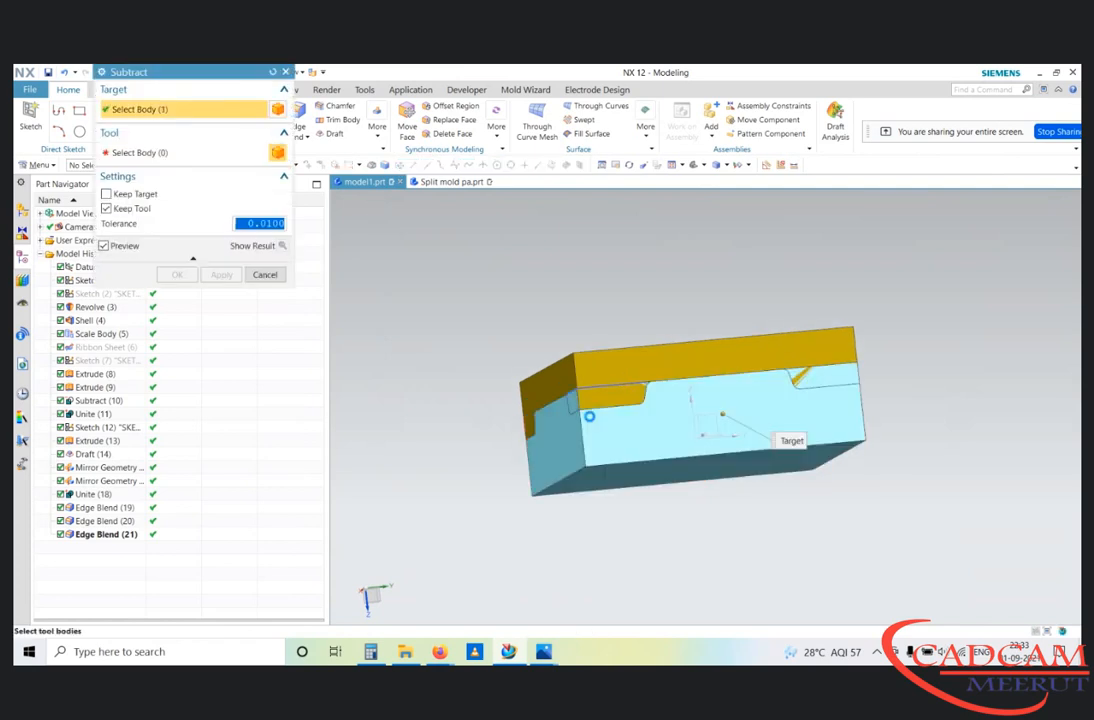
{"action": "left_click", "coordinate": [641, 358]}
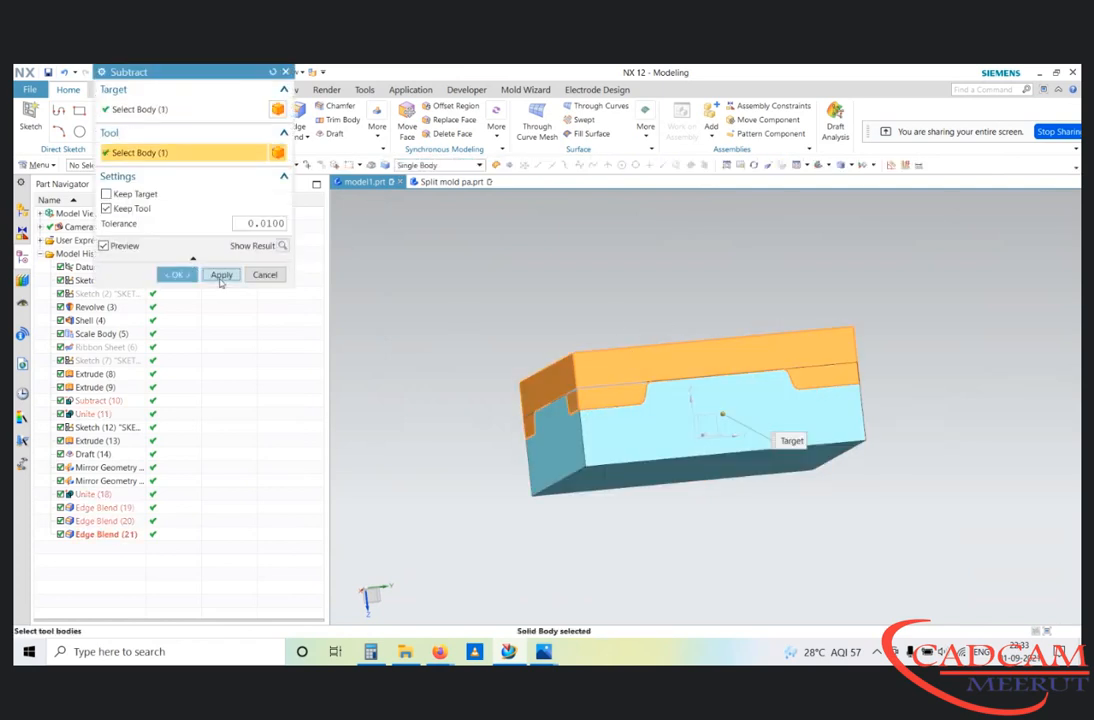
{"action": "left_click", "coordinate": [221, 278]}
{"action": "scroll", "coordinate": [584, 420], "scroll_direction": "up", "scroll_amount": 3}
{"action": "mouse_move", "coordinate": [584, 420]}
{"action": "middle_mouse_down"}
{"action": "mouse_move", "coordinate": [630, 430]}
{"action": "mouse_move", "coordinate": [569, 420]}
{"action": "middle_mouse_up"}
{"action": "scroll", "coordinate": [569, 420], "scroll_direction": "down", "scroll_amount": 3}
Step: Hide the upper plate temporarily and examine the corner pockets and cavity cut into the lower block
{"action": "key", "text": "ctrl+shift+i"}
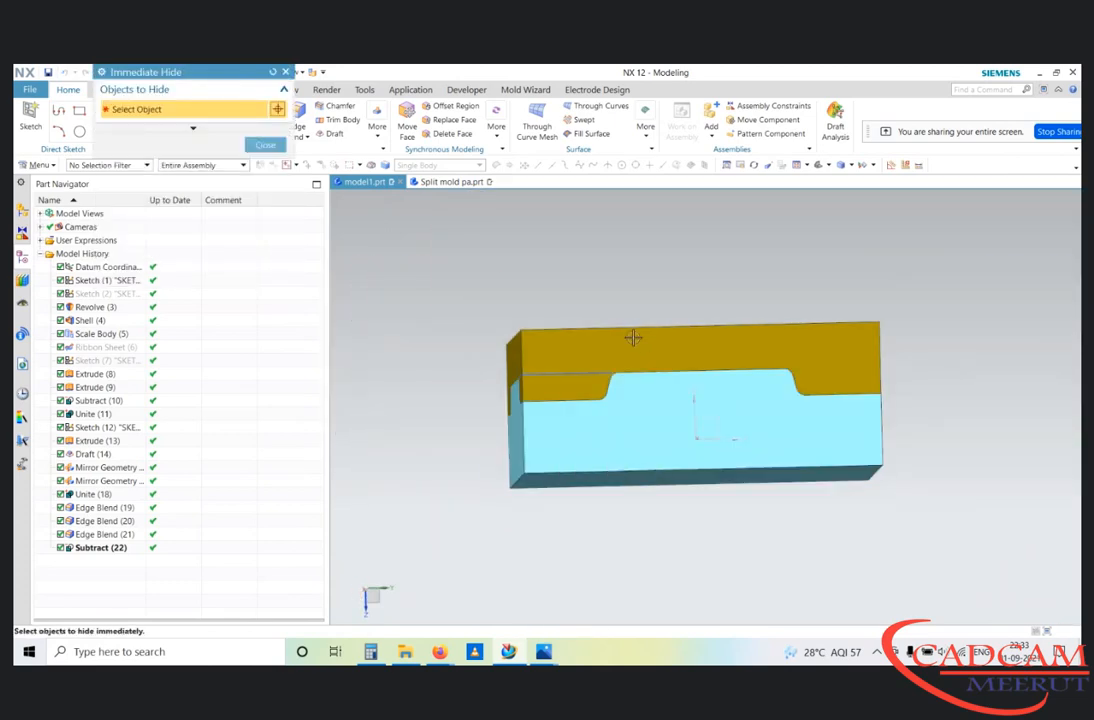
{"action": "left_click", "coordinate": [633, 338]}
{"action": "middle_click_drag", "start_coordinate": [576, 300], "coordinate": [604, 512]}
{"action": "scroll", "coordinate": [576, 337], "scroll_direction": "up", "scroll_amount": 4}
{"action": "scroll", "coordinate": [625, 461], "scroll_direction": "down", "scroll_amount": 5}
{"action": "middle_click_drag", "start_coordinate": [680, 420], "coordinate": [769, 330]}
{"action": "scroll", "coordinate": [667, 327], "scroll_direction": "up", "scroll_amount": 3}
{"action": "mouse_move", "coordinate": [667, 327]}
{"action": "middle_mouse_down"}
{"action": "mouse_move", "coordinate": [767, 330]}
{"action": "mouse_move", "coordinate": [686, 315]}
{"action": "middle_mouse_up"}
{"action": "key", "text": "Escape"}
{"action": "scroll", "coordinate": [686, 325], "scroll_direction": "down", "scroll_amount": 6}
{"action": "key", "text": "Escape"}
{"action": "middle_click_drag", "start_coordinate": [768, 353], "coordinate": [735, 335]}
Step: Hide the lower mould block, leaving the upper plate and its core displayed
{"action": "key", "text": "ctrl+shift+i"}
{"action": "scroll", "coordinate": [671, 342], "scroll_direction": "up", "scroll_amount": 3}
{"action": "left_click", "coordinate": [645, 376]}
{"action": "middle_click_drag", "start_coordinate": [645, 376], "coordinate": [654, 276]}
{"action": "scroll", "coordinate": [655, 289], "scroll_direction": "up", "scroll_amount": 3}
{"action": "scroll", "coordinate": [655, 289], "scroll_direction": "up", "scroll_amount": 1}
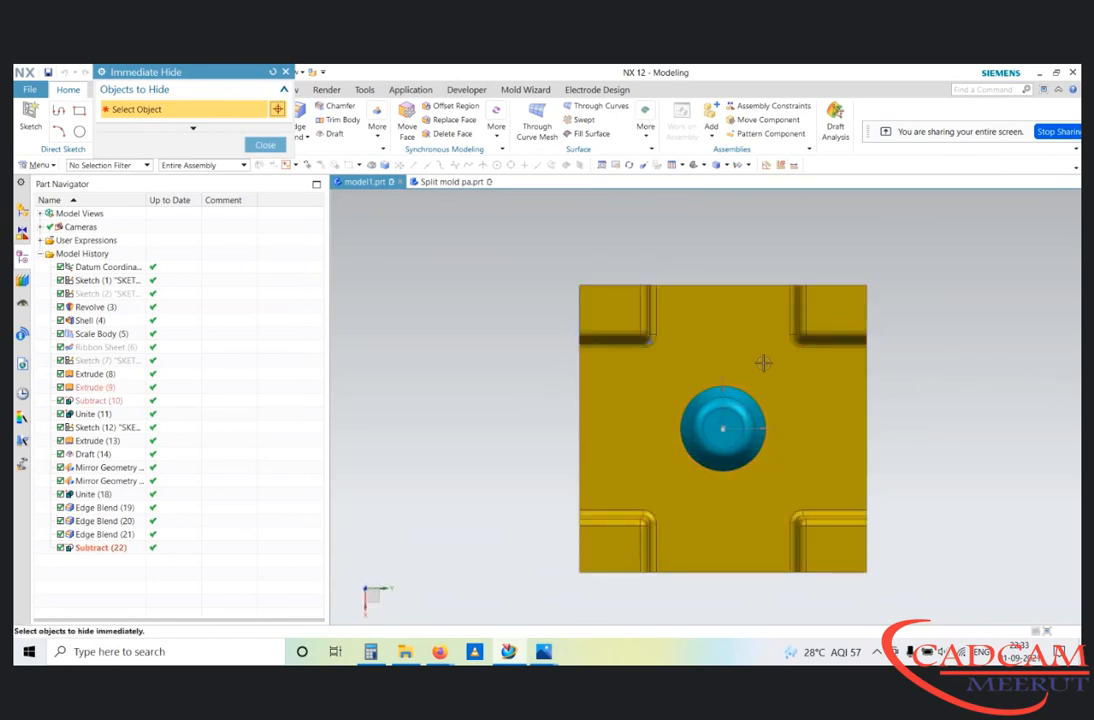
{"action": "middle_click_drag", "start_coordinate": [571, 334], "coordinate": [602, 342]}
{"action": "key", "text": "Escape"}
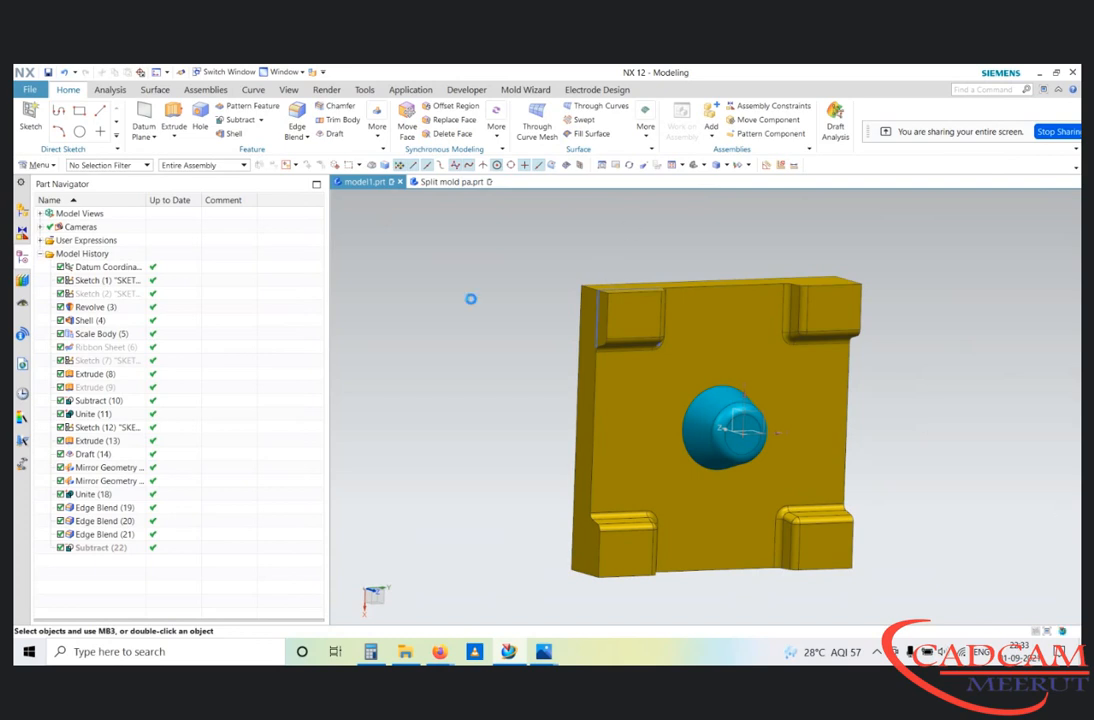
Step: Examine the cup core and the four corner locating blocks of the isolated upper plate from several angles
{"action": "key", "text": "F8"}
{"action": "middle_click_drag", "start_coordinate": [542, 295], "coordinate": [632, 308]}
{"action": "scroll", "coordinate": [632, 305], "scroll_direction": "up", "scroll_amount": 2}
{"action": "middle_click_drag", "start_coordinate": [721, 384], "coordinate": [645, 288]}
{"action": "scroll", "coordinate": [704, 376], "scroll_direction": "down", "scroll_amount": 5}
{"action": "scroll", "coordinate": [708, 376], "scroll_direction": "up", "scroll_amount": 3}
{"action": "scroll", "coordinate": [613, 361], "scroll_direction": "up", "scroll_amount": 2}
{"action": "scroll", "coordinate": [613, 361], "scroll_direction": "down", "scroll_amount": 4}
{"action": "scroll", "coordinate": [645, 290], "scroll_direction": "up", "scroll_amount": 3}
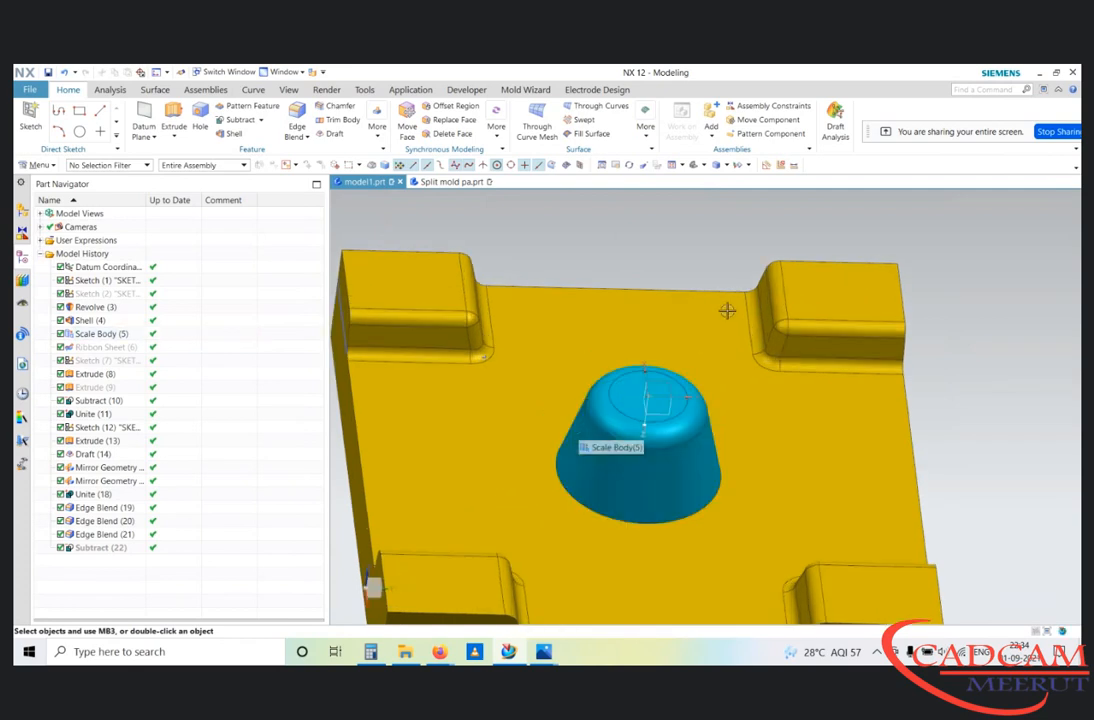
{"action": "key", "text": "ctrl+shift+i"}
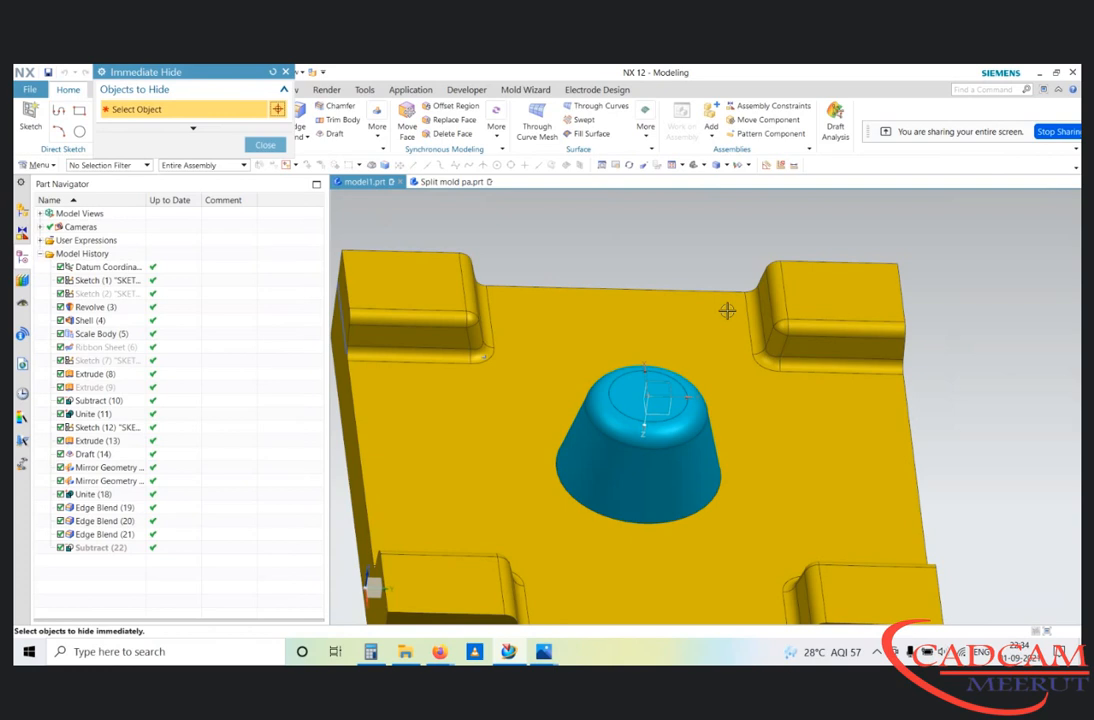
{"action": "scroll", "coordinate": [591, 249], "scroll_direction": "down", "scroll_amount": 3}
{"action": "middle_click_drag", "start_coordinate": [526, 245], "coordinate": [523, 284]}
{"action": "key", "text": "Escape"}
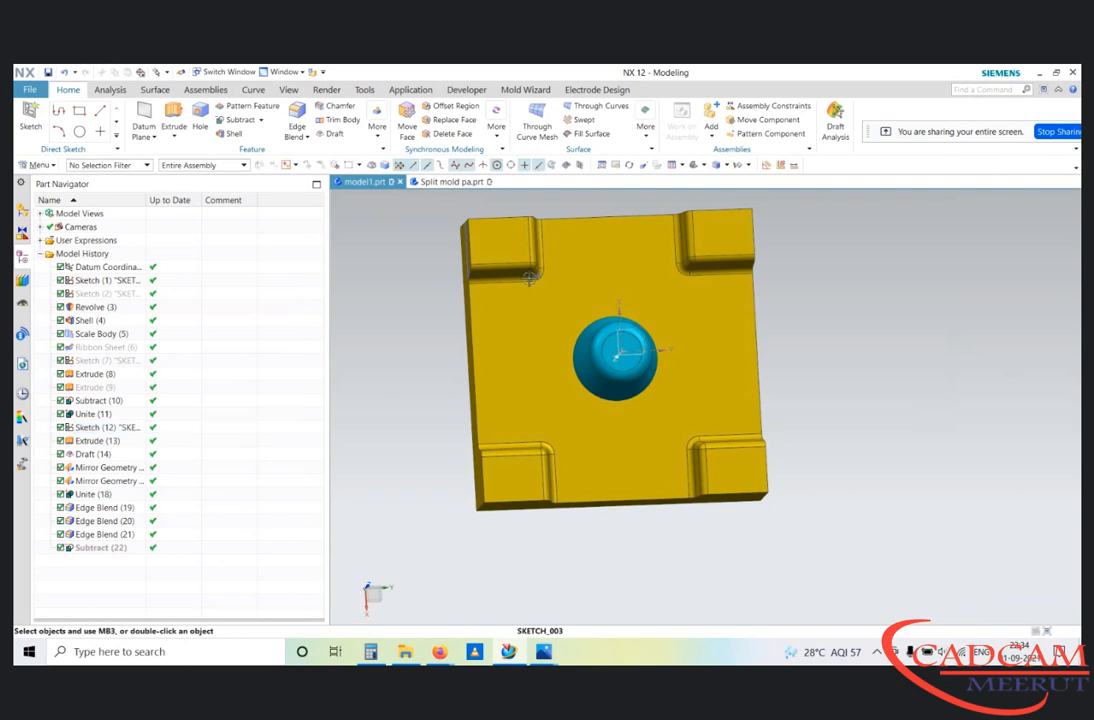
{"action": "key", "text": "F8"}
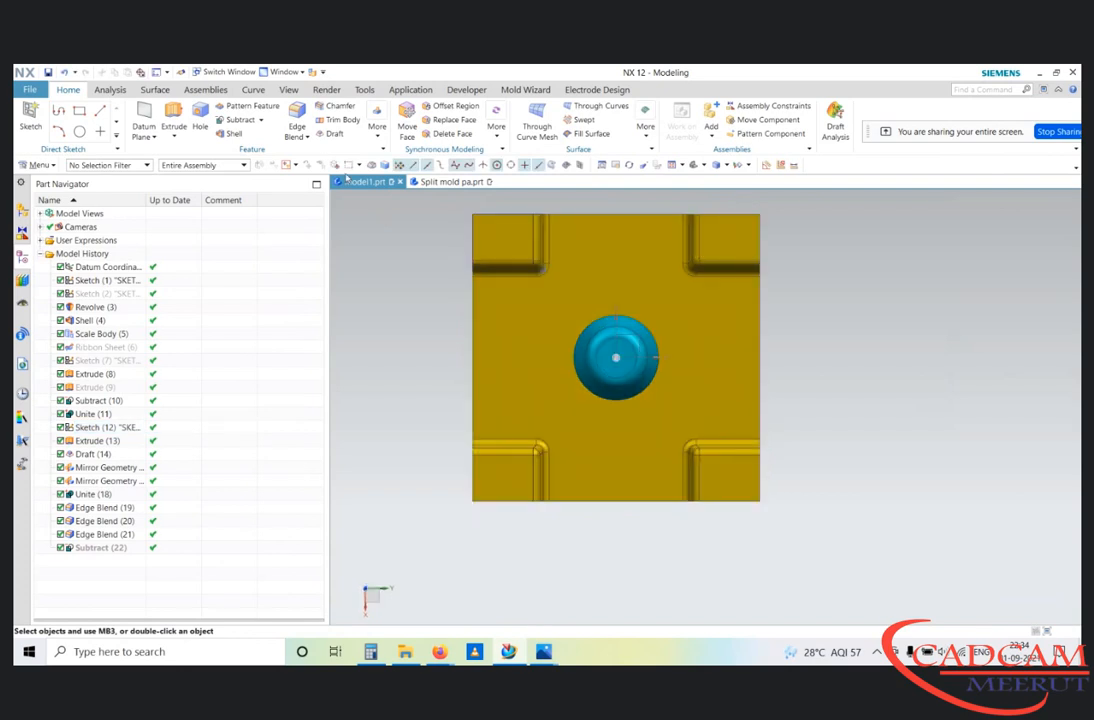
Step: Open the recent part single cavity Mould.prt and view the mould assembly from its base side
{"action": "left_click", "coordinate": [22, 393]}
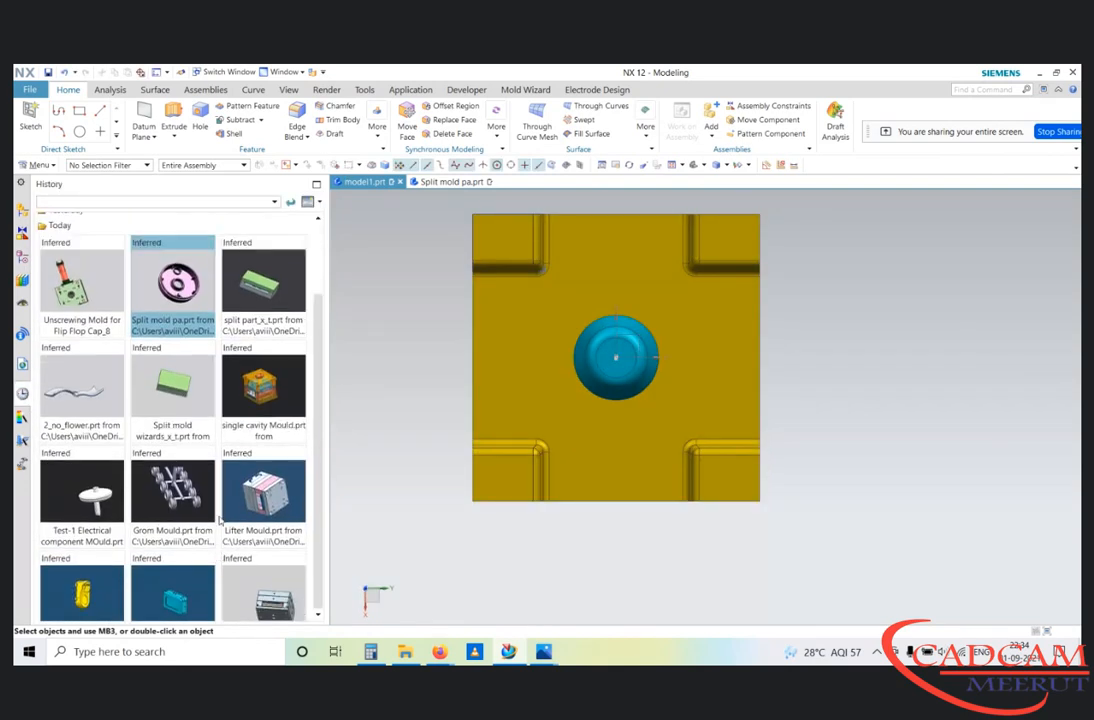
{"action": "left_click", "coordinate": [224, 408]}
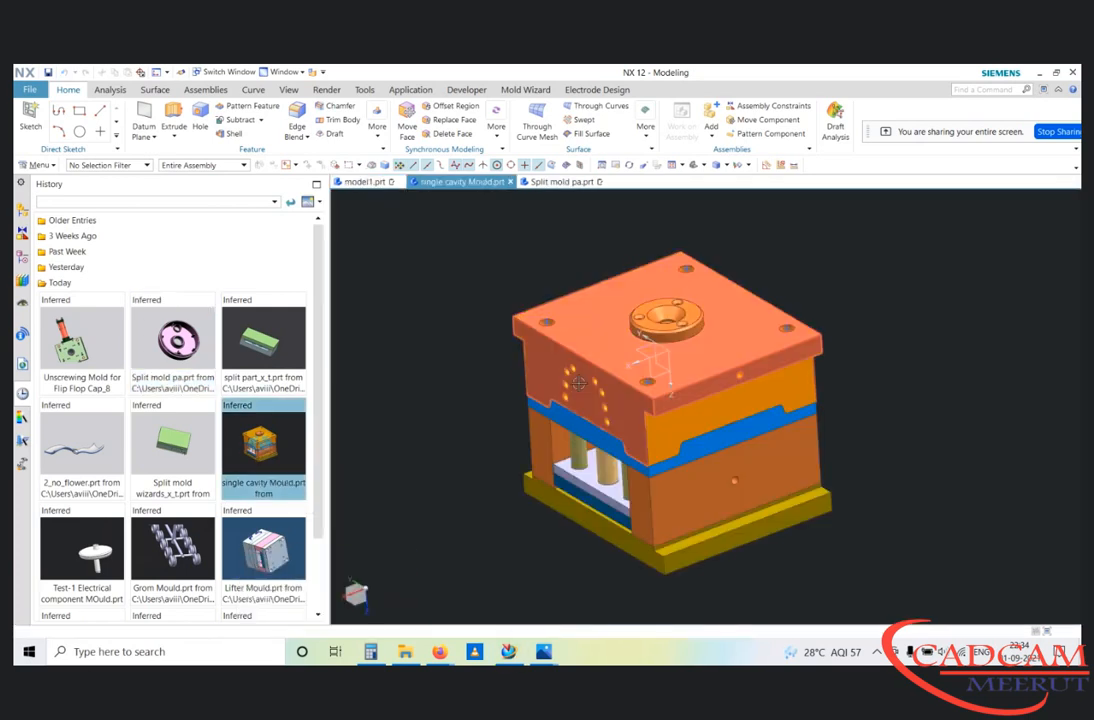
{"action": "middle_click_drag", "start_coordinate": [594, 393], "coordinate": [595, 259]}
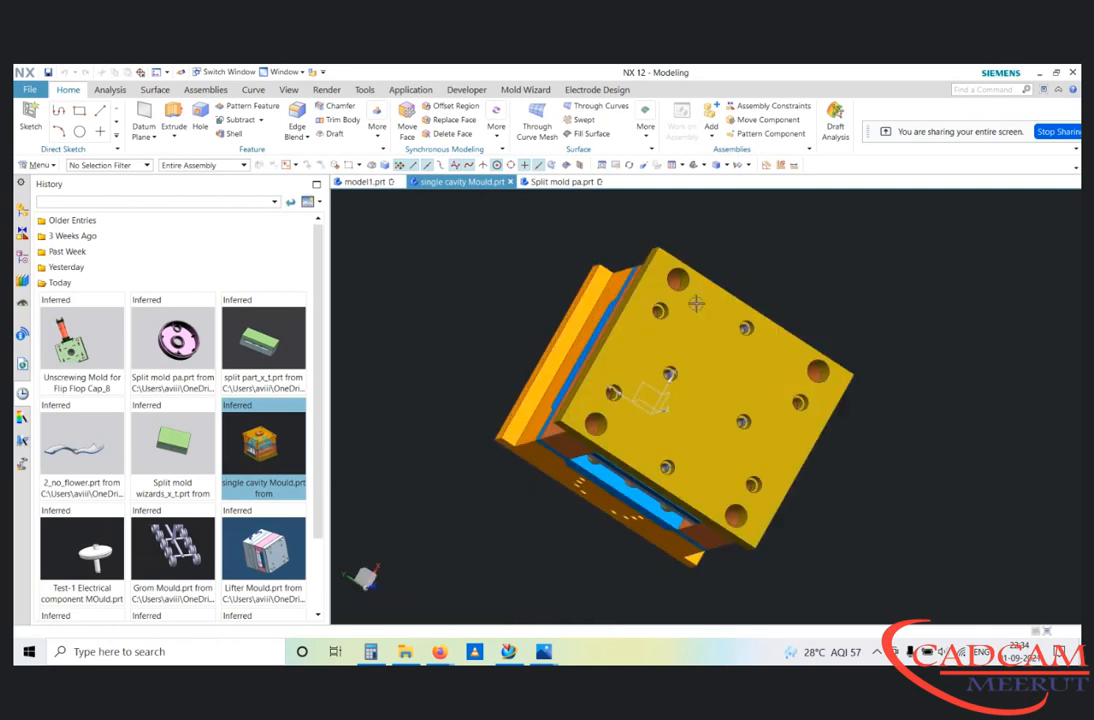
Step: Compare the corner blocks in model1.prt with the interlocking plates in single cavity Mould.prt
{"action": "left_click", "coordinate": [362, 182]}
{"action": "middle_click_drag", "start_coordinate": [610, 254], "coordinate": [480, 240]}
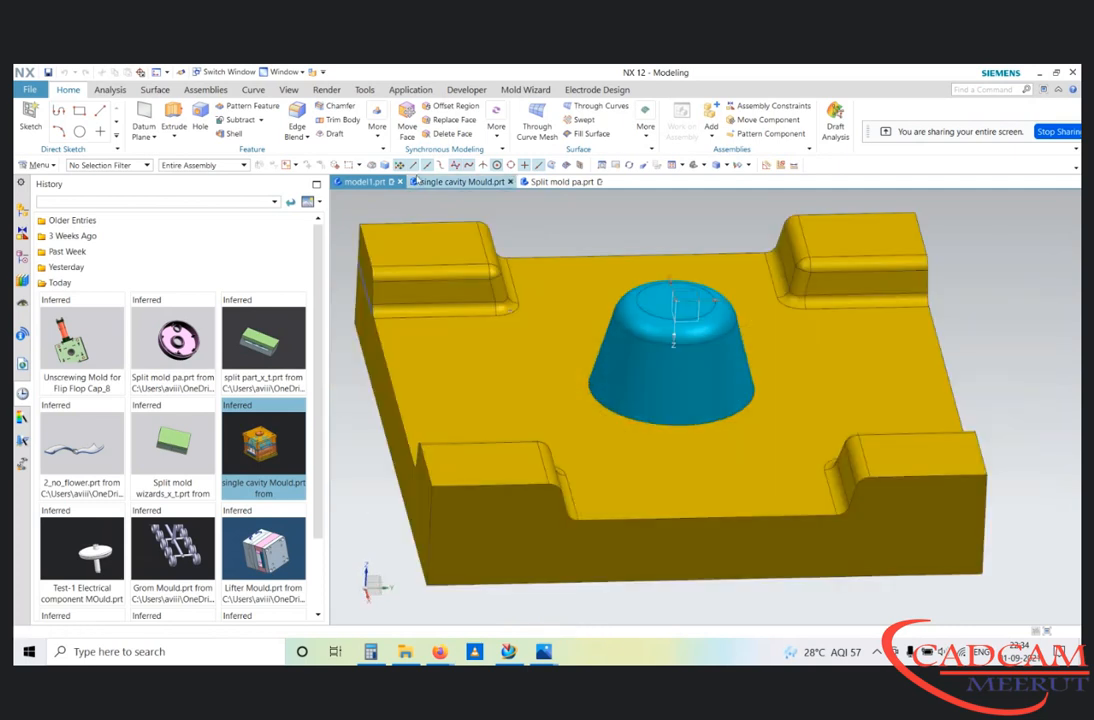
{"action": "left_click", "coordinate": [434, 182]}
{"action": "middle_click_drag", "start_coordinate": [428, 395], "coordinate": [501, 462]}
{"action": "middle_click_drag", "start_coordinate": [590, 366], "coordinate": [532, 386]}
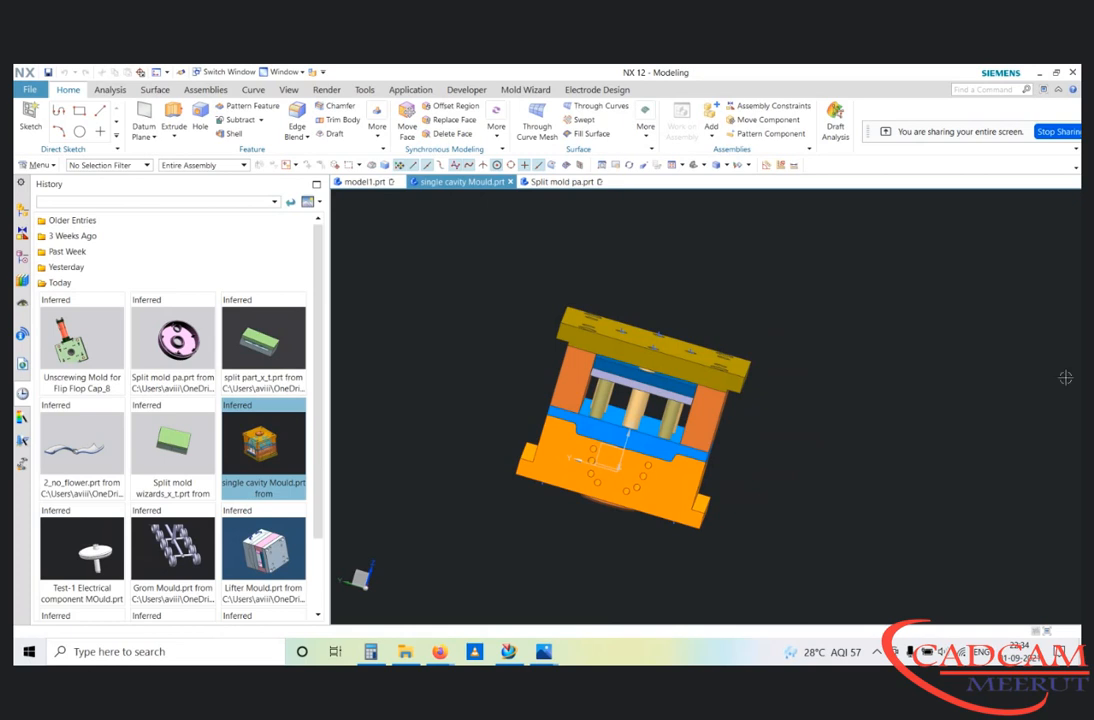
Step: Examine the stepped interlock between the blue and orange plates of the single cavity mould from several sides
{"action": "key", "text": "F8"}
{"action": "middle_click_drag", "start_coordinate": [723, 290], "coordinate": [580, 301]}
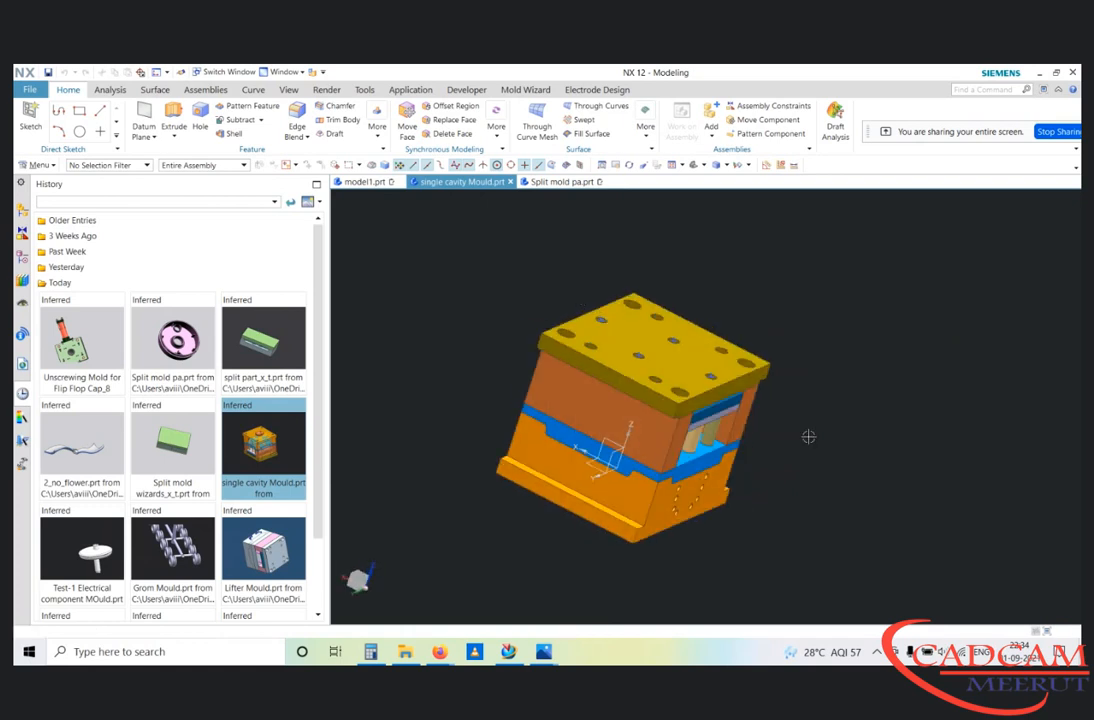
{"action": "key", "text": "ctrl+shift+i"}
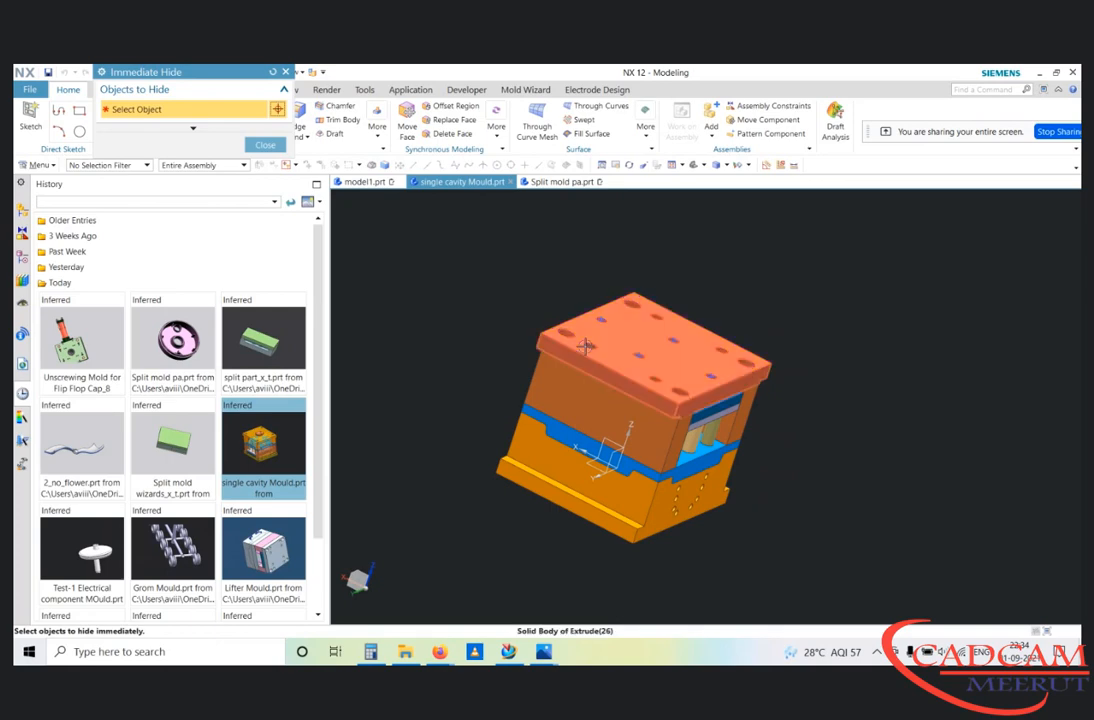
{"action": "scroll", "coordinate": [630, 349], "scroll_direction": "up", "scroll_amount": 2}
{"action": "middle_click_drag", "start_coordinate": [630, 349], "coordinate": [759, 306]}
{"action": "scroll", "coordinate": [759, 306], "scroll_direction": "down", "scroll_amount": 2}
{"action": "scroll", "coordinate": [660, 393], "scroll_direction": "up", "scroll_amount": 3}
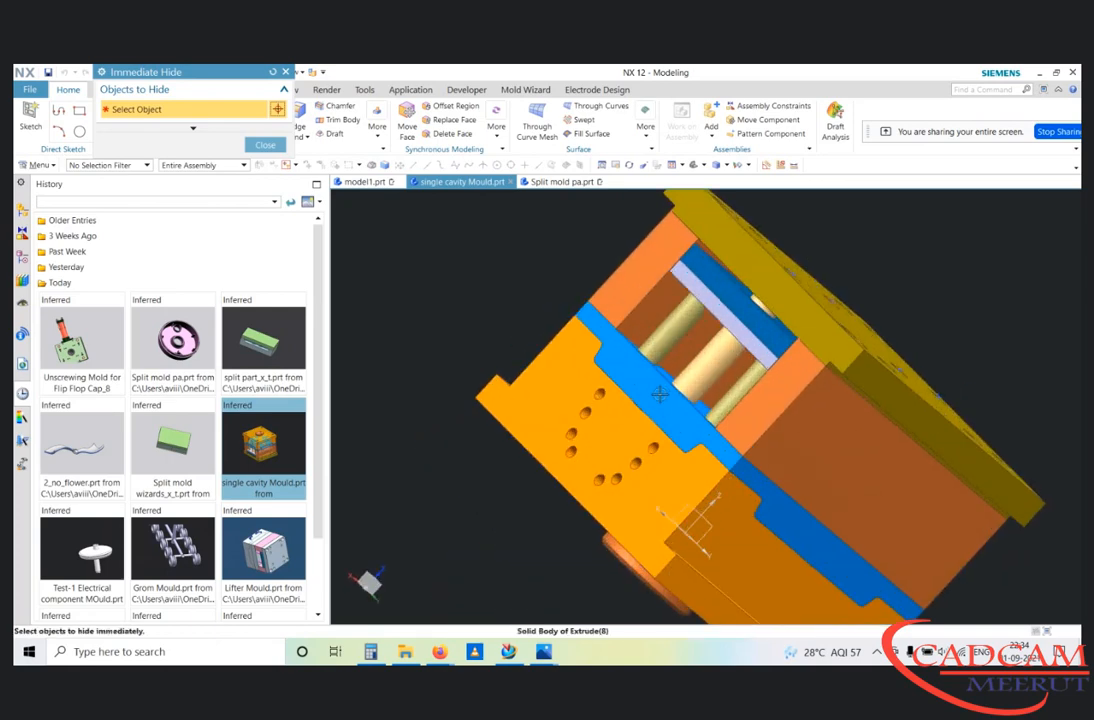
{"action": "scroll", "coordinate": [583, 326], "scroll_direction": "down", "scroll_amount": 2}
{"action": "middle_click_drag", "start_coordinate": [583, 326], "coordinate": [742, 395]}
{"action": "scroll", "coordinate": [732, 395], "scroll_direction": "up", "scroll_amount": 3}
{"action": "scroll", "coordinate": [881, 303], "scroll_direction": "down", "scroll_amount": 4}
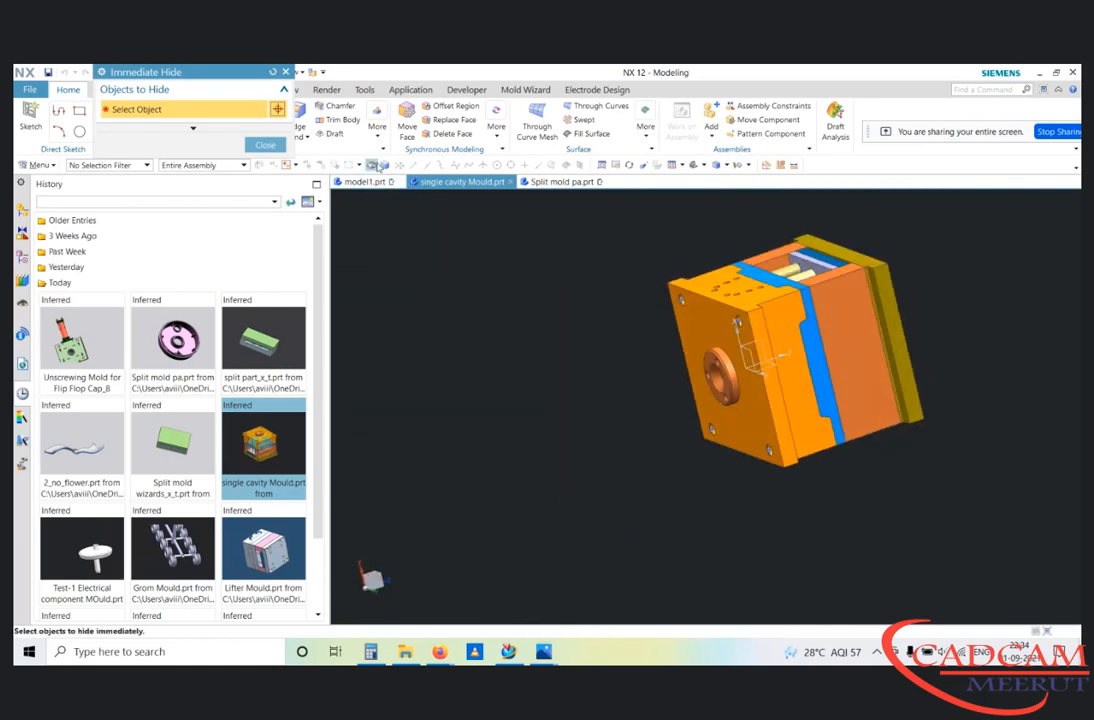
{"action": "scroll", "coordinate": [869, 348], "scroll_direction": "up", "scroll_amount": 4}
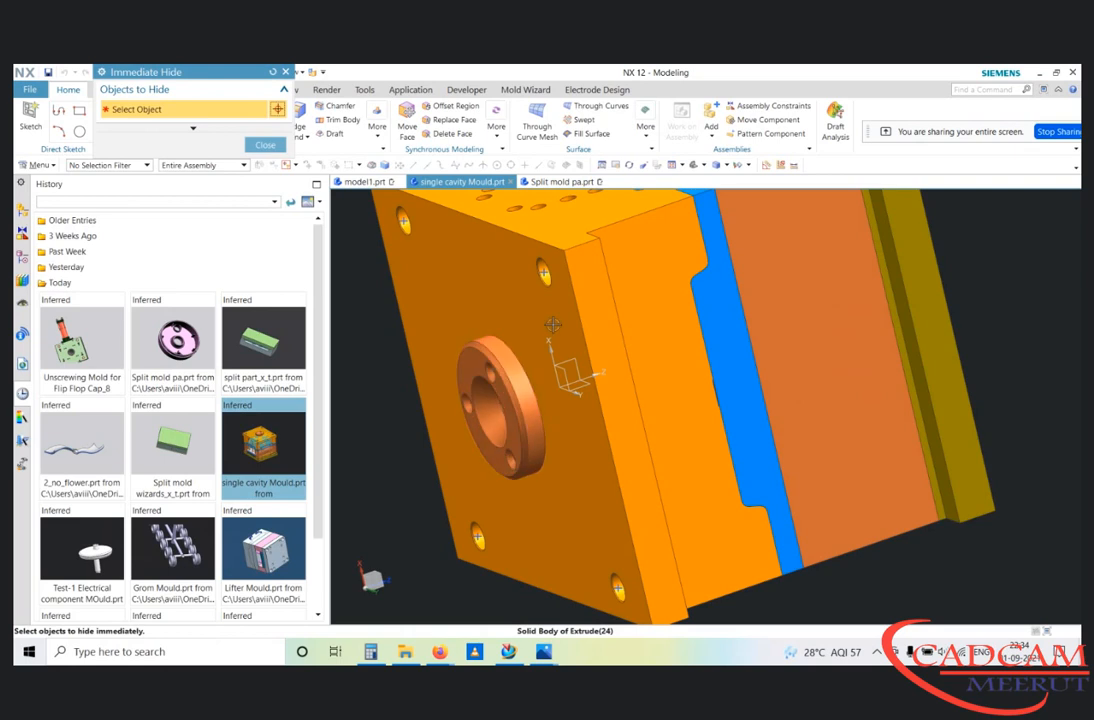
{"action": "scroll", "coordinate": [552, 325], "scroll_direction": "down", "scroll_amount": 5}
{"action": "middle_click_drag", "start_coordinate": [587, 360], "coordinate": [594, 352]}
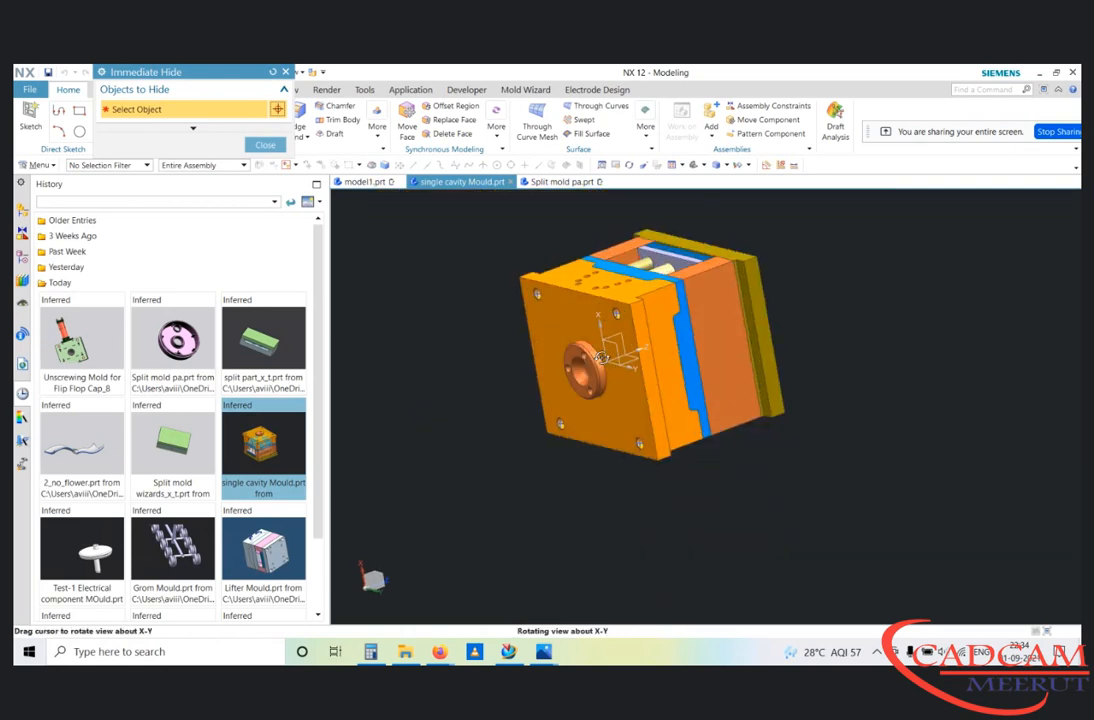
{"action": "scroll", "coordinate": [592, 352], "scroll_direction": "up", "scroll_amount": 4}
{"action": "key", "text": "Escape"}
{"action": "scroll", "coordinate": [675, 387], "scroll_direction": "down", "scroll_amount": 3}
{"action": "middle_click_drag", "start_coordinate": [675, 387], "coordinate": [765, 376]}
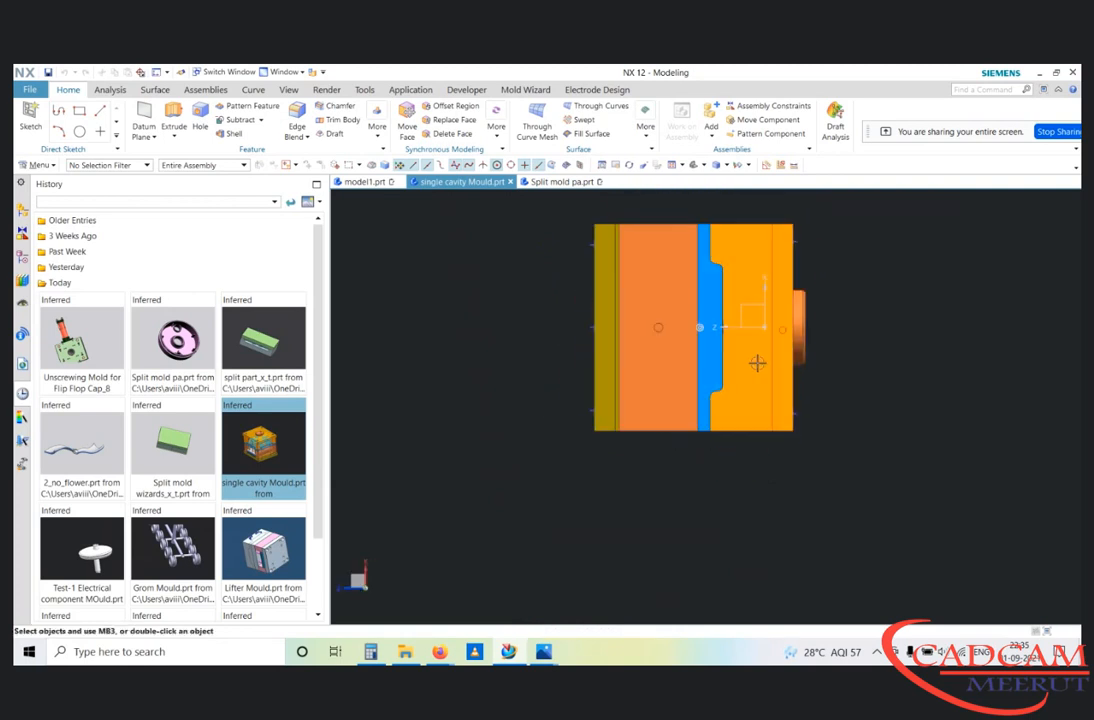
Step: Hide the locating ring and the orange cavity-side plates of the single cavity mould to expose the blue core plate
{"action": "scroll", "coordinate": [804, 350], "scroll_direction": "up", "scroll_amount": 3}
{"action": "middle_click_drag", "start_coordinate": [789, 320], "coordinate": [855, 338]}
{"action": "key", "text": "ctrl+shift+i"}
{"action": "scroll", "coordinate": [785, 325], "scroll_direction": "up", "scroll_amount": 3}
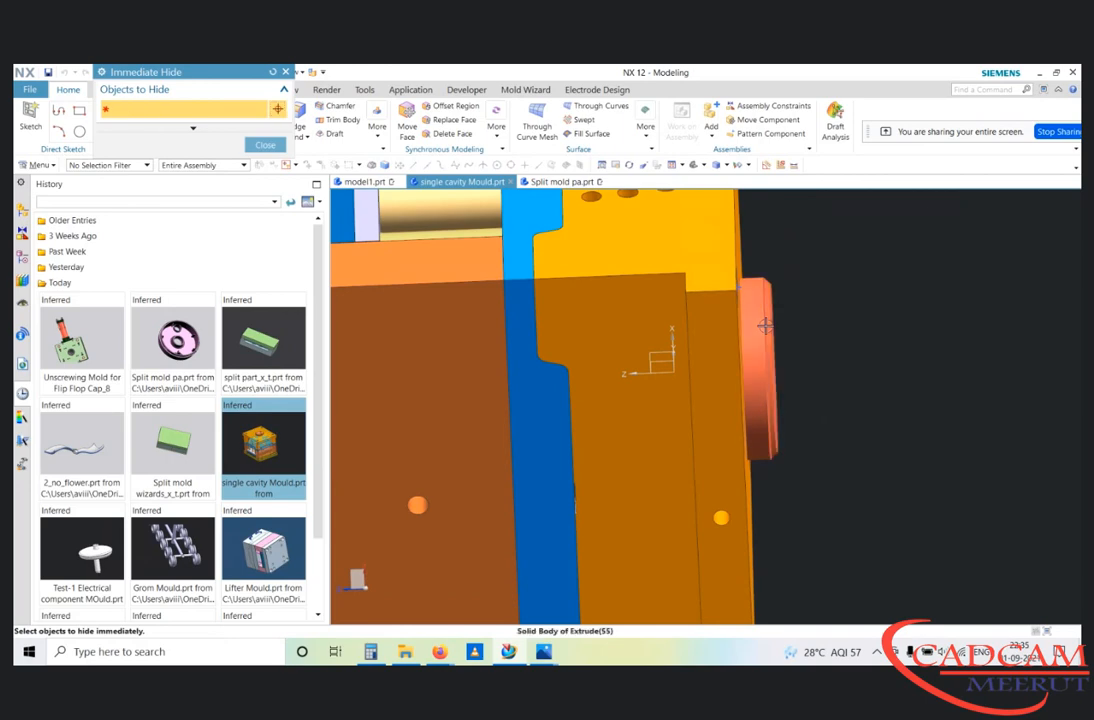
{"action": "left_click", "coordinate": [764, 325]}
{"action": "left_click", "coordinate": [708, 281]}
{"action": "scroll", "coordinate": [838, 310], "scroll_direction": "down", "scroll_amount": 3}
{"action": "middle_click_drag", "start_coordinate": [759, 338], "coordinate": [800, 335]}
{"action": "scroll", "coordinate": [820, 328], "scroll_direction": "up", "scroll_amount": 3}
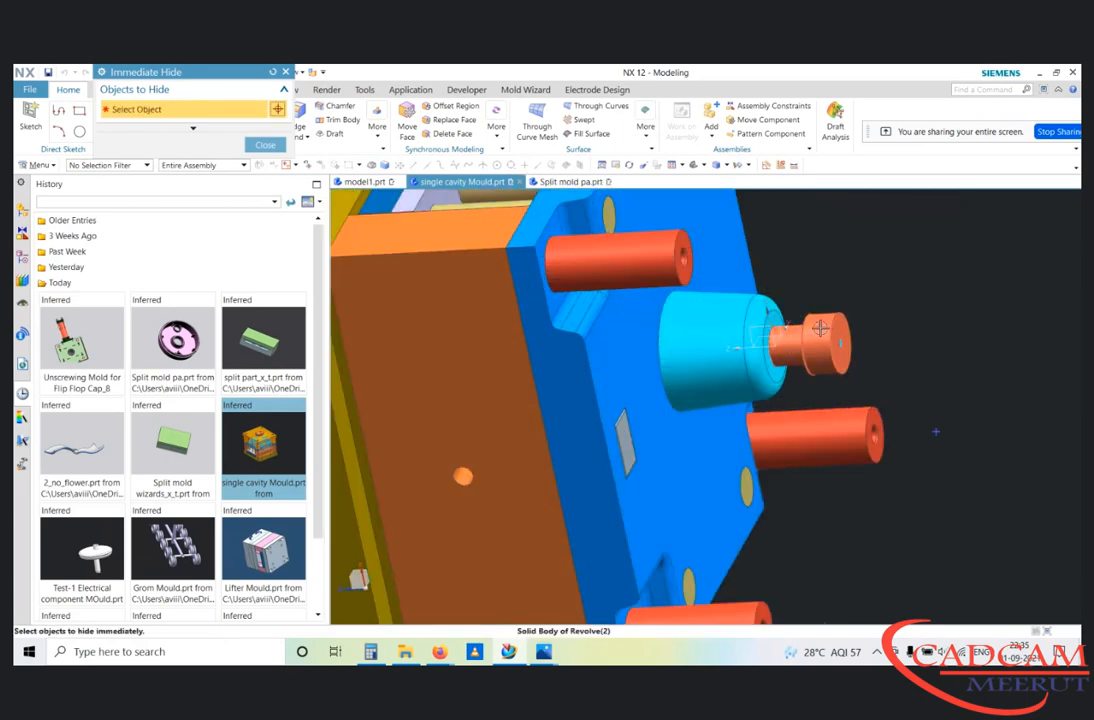
Step: Hide the sprue bush in front of the cyan cup moulding and end the immediate hiding
{"action": "scroll", "coordinate": [740, 345], "scroll_direction": "up", "scroll_amount": 4}
{"action": "scroll", "coordinate": [730, 298], "scroll_direction": "down", "scroll_amount": 3}
{"action": "middle_click_drag", "start_coordinate": [752, 303], "coordinate": [824, 290]}
{"action": "scroll", "coordinate": [735, 336], "scroll_direction": "down", "scroll_amount": 3}
{"action": "scroll", "coordinate": [752, 314], "scroll_direction": "up", "scroll_amount": 5}
{"action": "scroll", "coordinate": [798, 312], "scroll_direction": "down", "scroll_amount": 5}
{"action": "scroll", "coordinate": [760, 338], "scroll_direction": "up", "scroll_amount": 5}
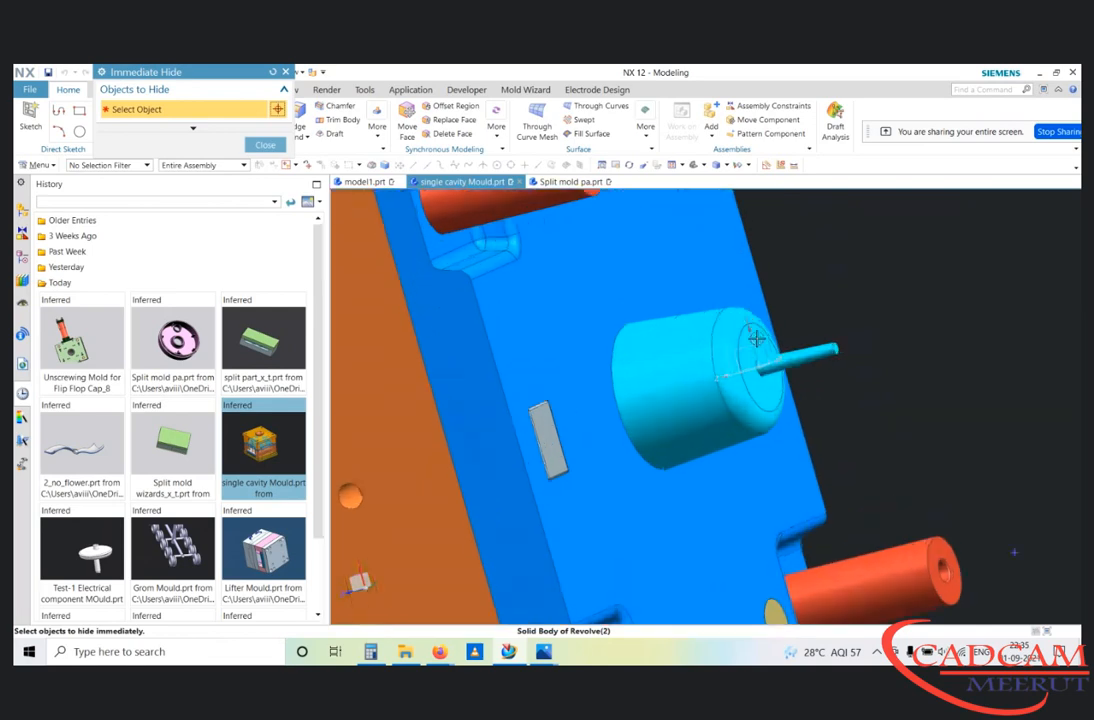
{"action": "scroll", "coordinate": [770, 325], "scroll_direction": "down", "scroll_amount": 3}
{"action": "key", "text": "Escape"}
{"action": "scroll", "coordinate": [794, 327], "scroll_direction": "up", "scroll_amount": 1}
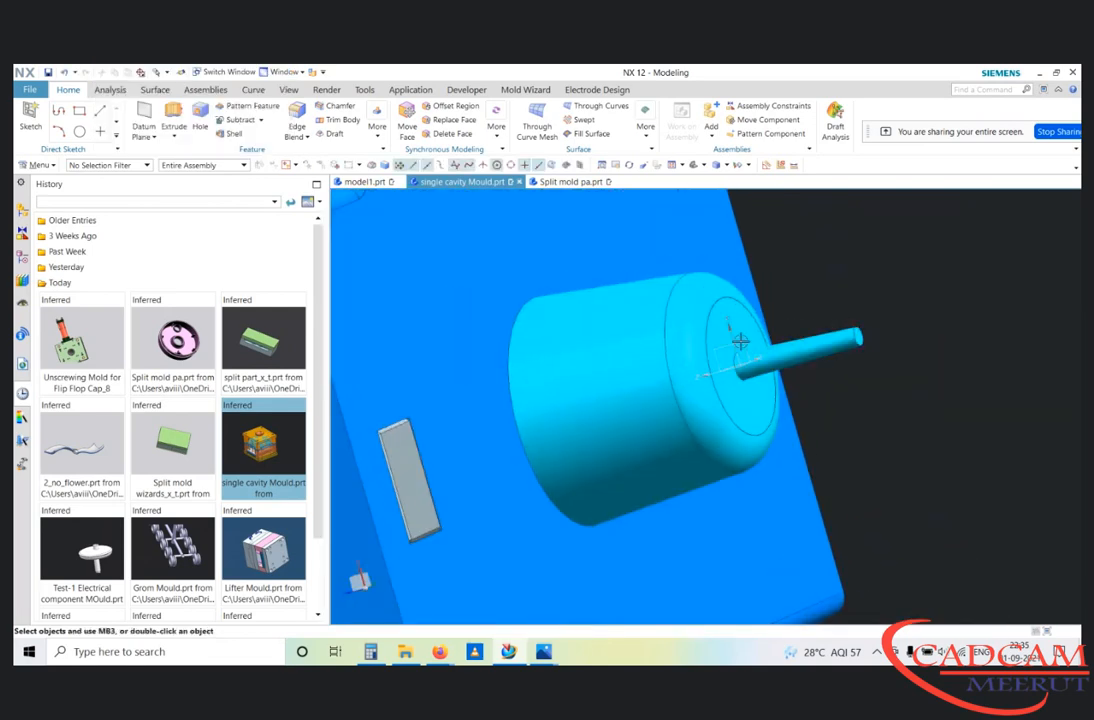
Step: Examine the cyan cup moulding and its sprue on the blue core plate up close and from a distance
{"action": "middle_click_drag", "start_coordinate": [805, 300], "coordinate": [762, 327]}
{"action": "scroll", "coordinate": [793, 298], "scroll_direction": "down", "scroll_amount": 4}
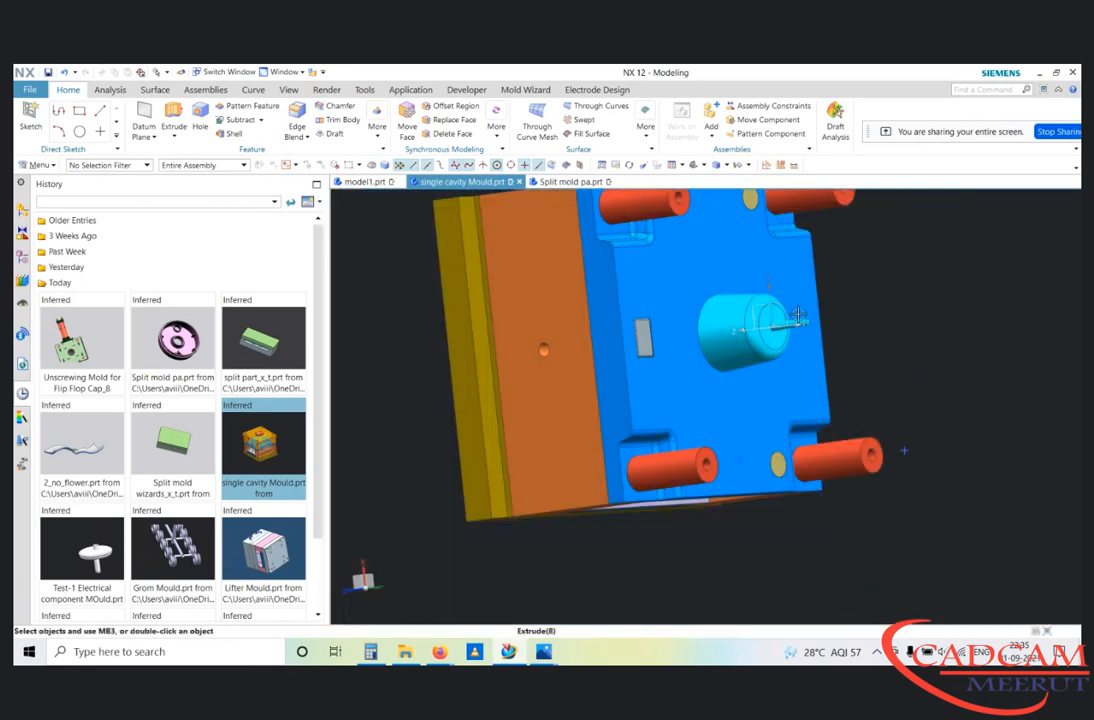
{"action": "scroll", "coordinate": [750, 340], "scroll_direction": "up", "scroll_amount": 4}
{"action": "scroll", "coordinate": [800, 325], "scroll_direction": "down", "scroll_amount": 3}
{"action": "scroll", "coordinate": [770, 325], "scroll_direction": "down", "scroll_amount": 3}
{"action": "scroll", "coordinate": [785, 325], "scroll_direction": "up", "scroll_amount": 5}
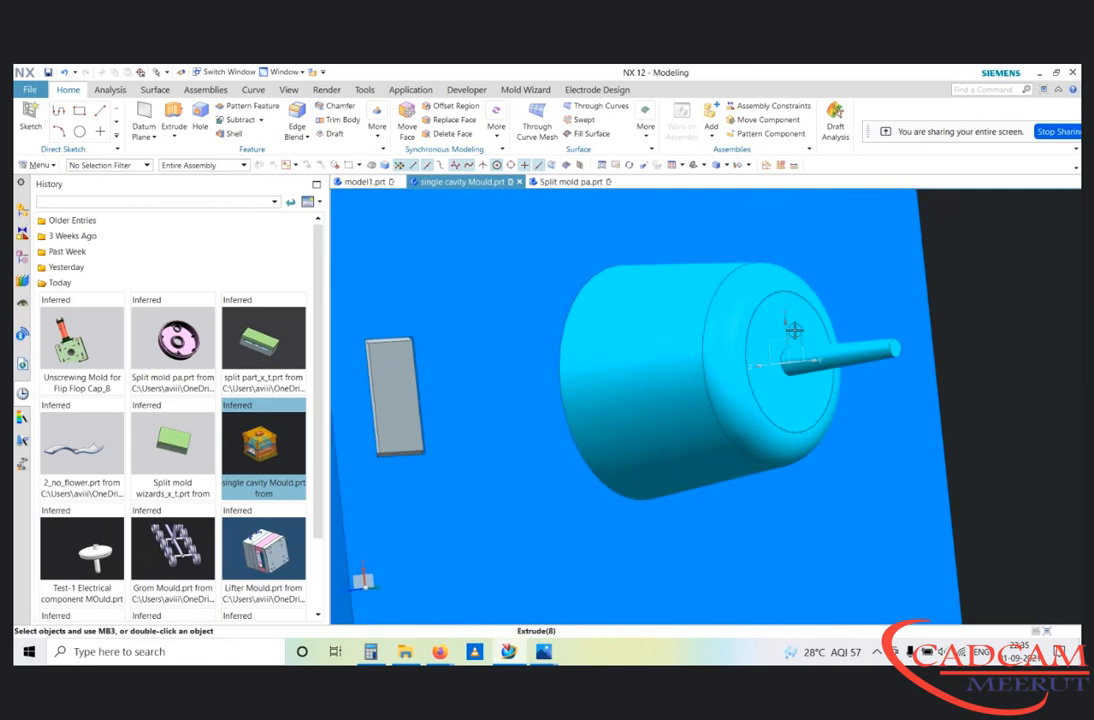
{"action": "scroll", "coordinate": [760, 330], "scroll_direction": "down", "scroll_amount": 5}
{"action": "middle_click_drag", "start_coordinate": [760, 330], "coordinate": [655, 276]}
{"action": "scroll", "coordinate": [700, 335], "scroll_direction": "up", "scroll_amount": 3}
{"action": "scroll", "coordinate": [702, 325], "scroll_direction": "up", "scroll_amount": 4}
{"action": "scroll", "coordinate": [700, 310], "scroll_direction": "down", "scroll_amount": 4}
Step: Hide the cyan cup moulding with its sprue to expose the core on the blue plate
{"action": "key", "text": "ctrl+shift+i"}
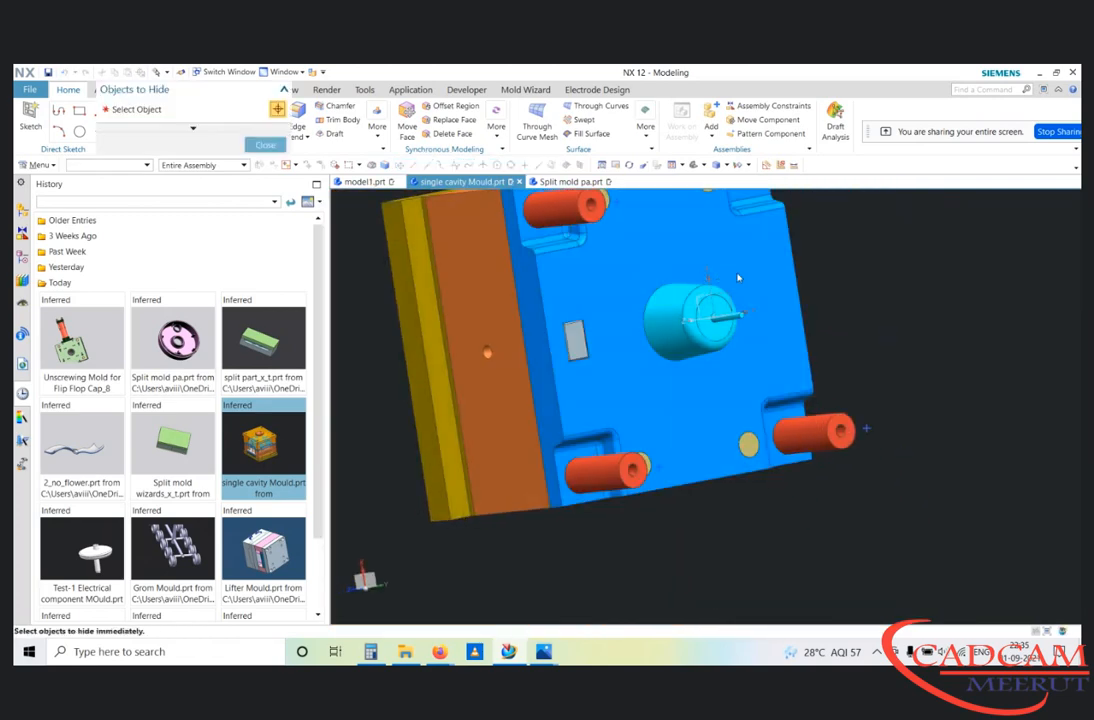
{"action": "scroll", "coordinate": [690, 285], "scroll_direction": "down", "scroll_amount": 4}
{"action": "scroll", "coordinate": [727, 291], "scroll_direction": "up", "scroll_amount": 4}
{"action": "middle_click_drag", "start_coordinate": [668, 320], "coordinate": [597, 252]}
{"action": "scroll", "coordinate": [767, 308], "scroll_direction": "up", "scroll_amount": 5}
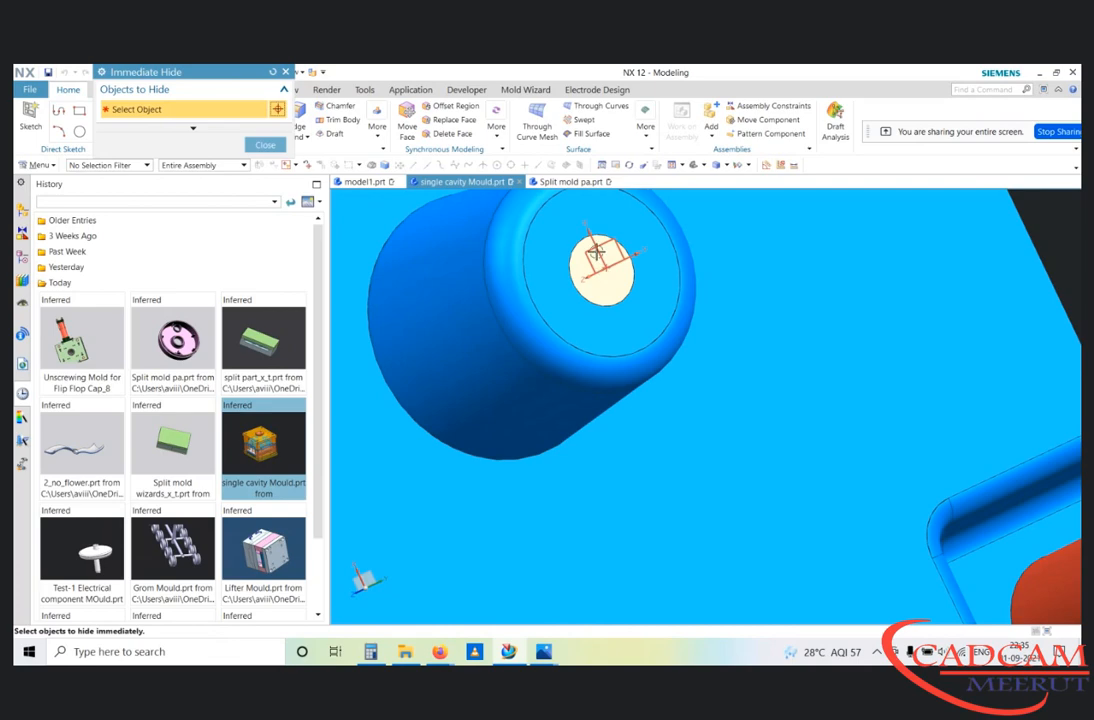
{"action": "scroll", "coordinate": [612, 281], "scroll_direction": "down", "scroll_amount": 3}
{"action": "middle_click_drag", "start_coordinate": [752, 291], "coordinate": [594, 335]}
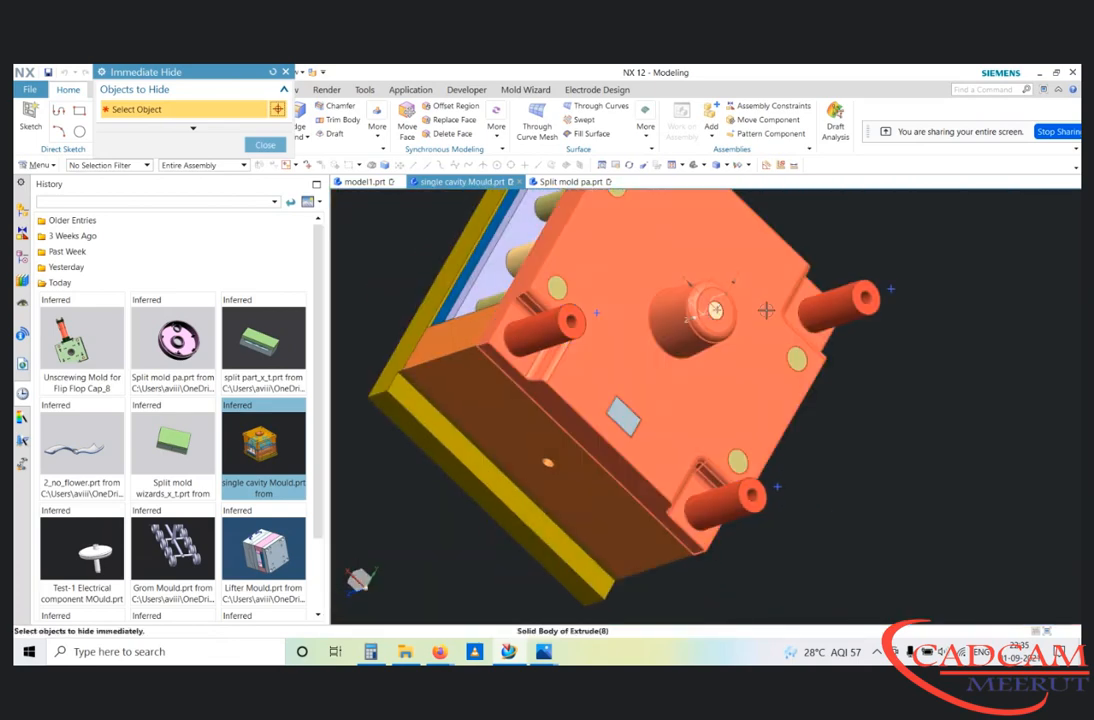
Step: Hide the four red guide pillars at the corners of the blue core plate
{"action": "left_click", "coordinate": [572, 320]}
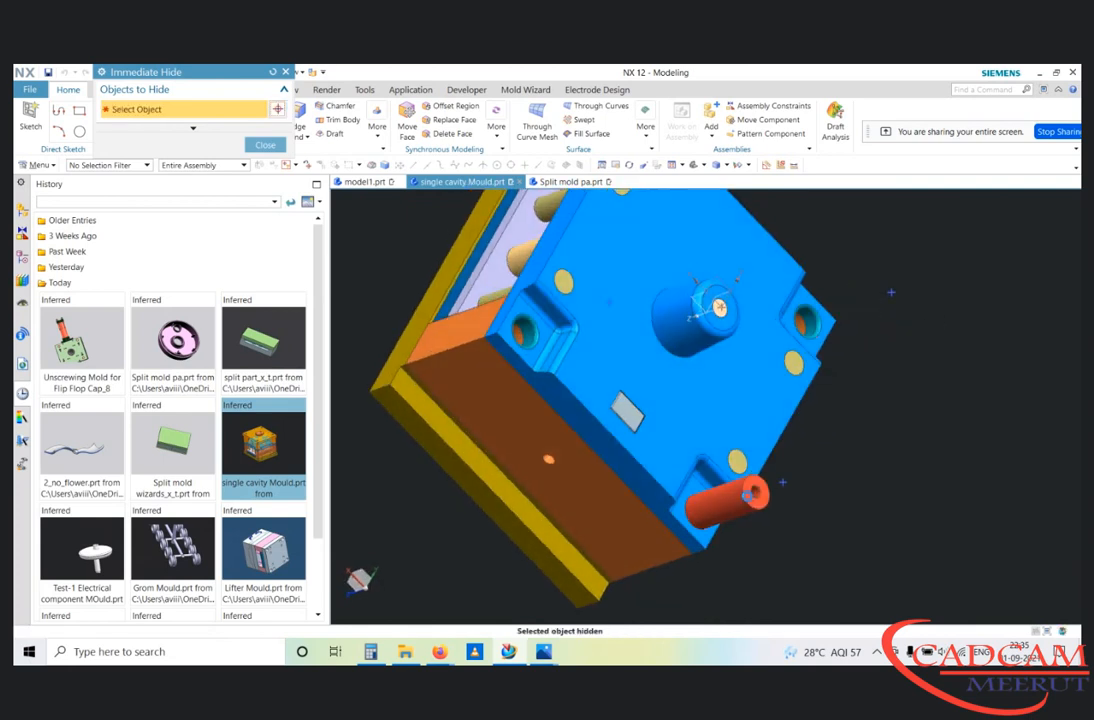
{"action": "left_click", "coordinate": [748, 496]}
{"action": "scroll", "coordinate": [738, 498], "scroll_direction": "down", "scroll_amount": 5}
{"action": "scroll", "coordinate": [700, 330], "scroll_direction": "up", "scroll_amount": 6}
{"action": "left_click", "coordinate": [698, 322]}
{"action": "scroll", "coordinate": [665, 296], "scroll_direction": "down", "scroll_amount": 1}
{"action": "middle_click_drag", "start_coordinate": [745, 390], "coordinate": [703, 313]}
{"action": "scroll", "coordinate": [700, 315], "scroll_direction": "down", "scroll_amount": 3}
{"action": "scroll", "coordinate": [635, 420], "scroll_direction": "up", "scroll_amount": 3}
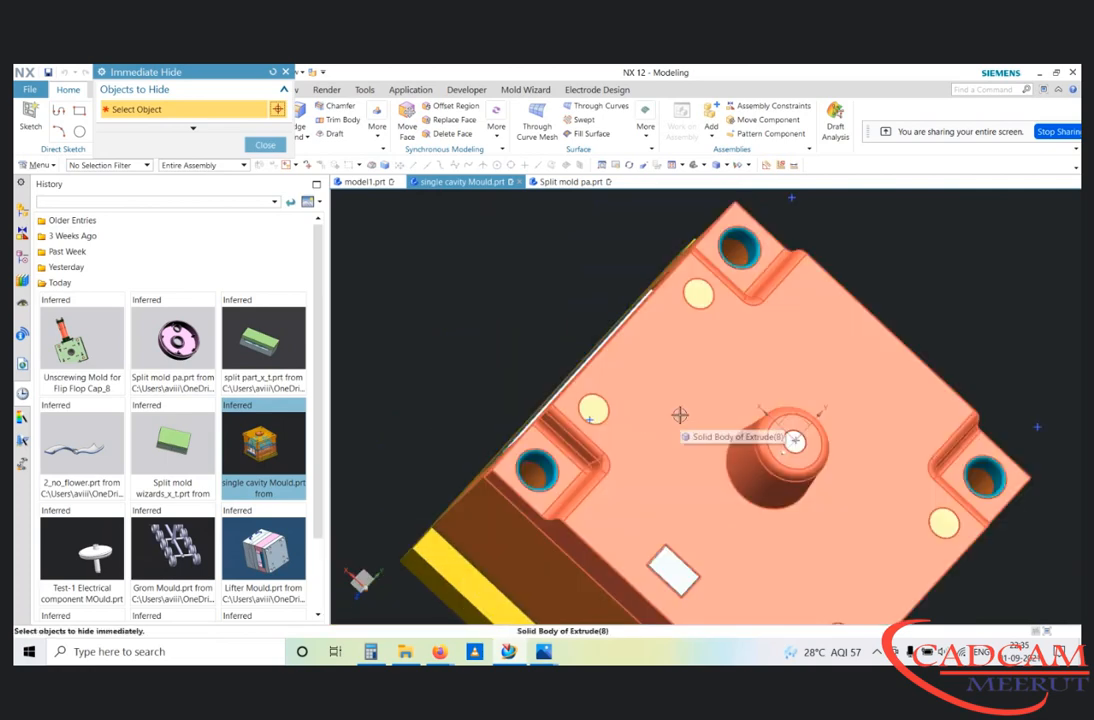
Step: Hide the blue core plate and three of the teal guide bushes to expose the ejector assembly
{"action": "left_click", "coordinate": [679, 414]}
{"action": "middle_click_drag", "start_coordinate": [679, 414], "coordinate": [600, 397]}
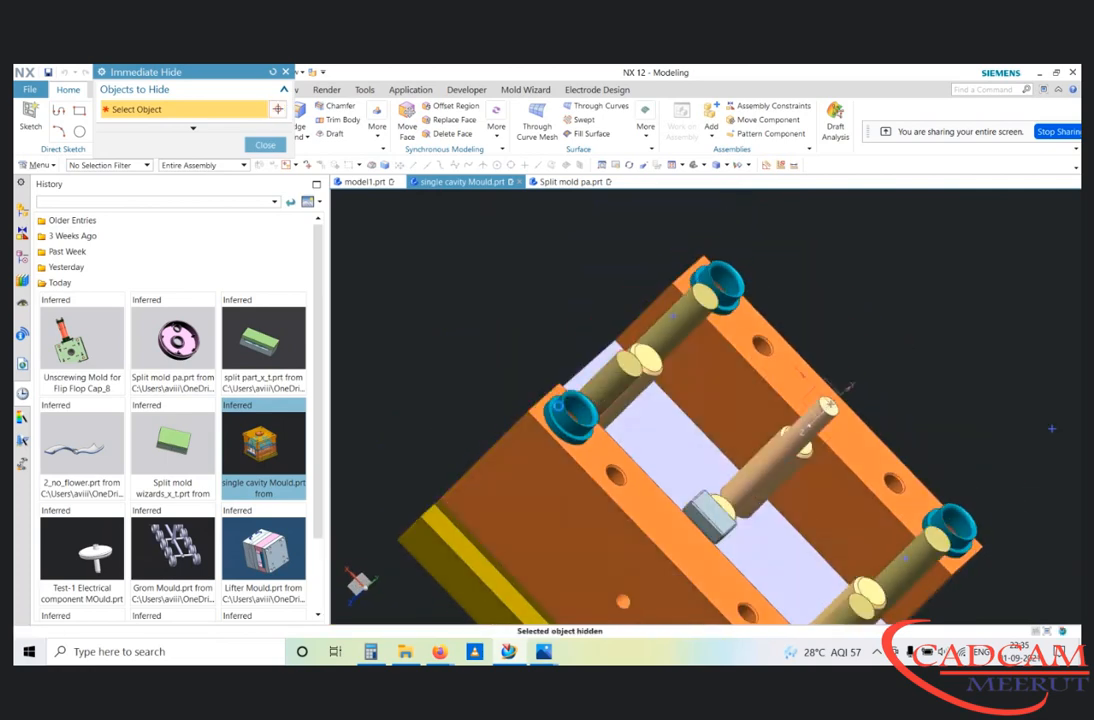
{"action": "left_click", "coordinate": [964, 532]}
{"action": "scroll", "coordinate": [795, 335], "scroll_direction": "down", "scroll_amount": 3}
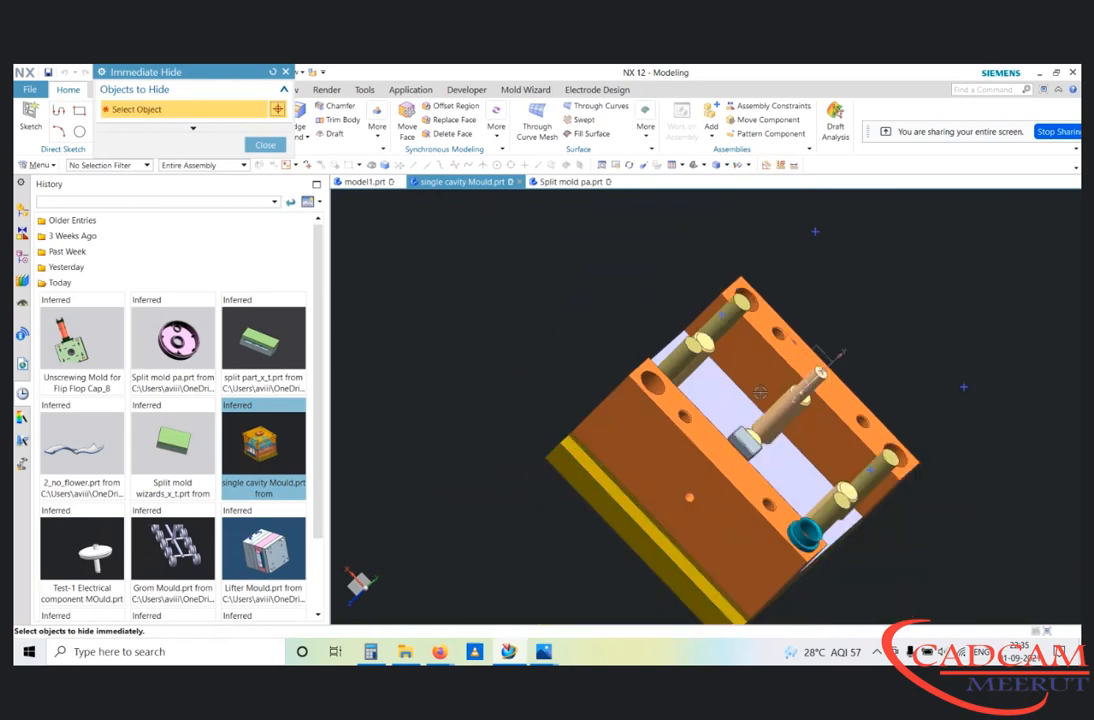
{"action": "middle_click_drag", "start_coordinate": [662, 482], "coordinate": [715, 530]}
{"action": "scroll", "coordinate": [762, 420], "scroll_direction": "up", "scroll_amount": 4}
{"action": "middle_click_drag", "start_coordinate": [762, 420], "coordinate": [670, 369]}
{"action": "scroll", "coordinate": [670, 369], "scroll_direction": "down", "scroll_amount": 3}
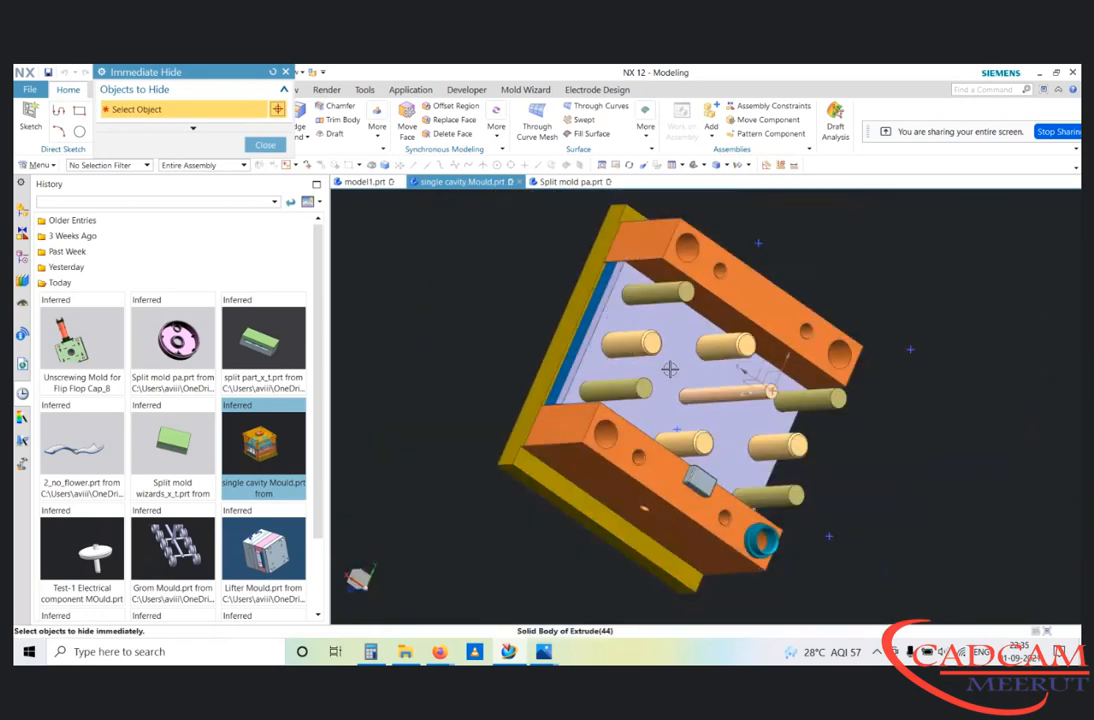
Step: Swap the shown and hidden bodies to bring the cyan cup moulding back into the ejector-side display without the blue core plate
{"action": "key", "text": "ctrl+shift+b"}
{"action": "middle_click_drag", "start_coordinate": [825, 390], "coordinate": [764, 420]}
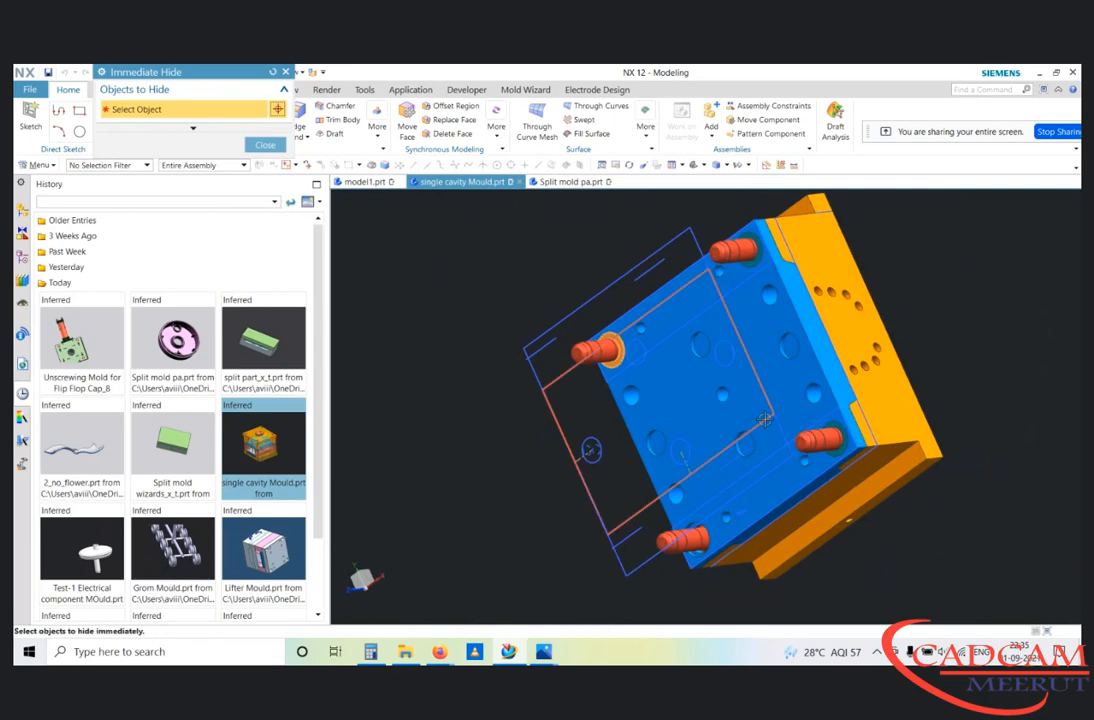
{"action": "middle_click_drag", "start_coordinate": [790, 379], "coordinate": [741, 393]}
{"action": "scroll", "coordinate": [741, 393], "scroll_direction": "up", "scroll_amount": 2}
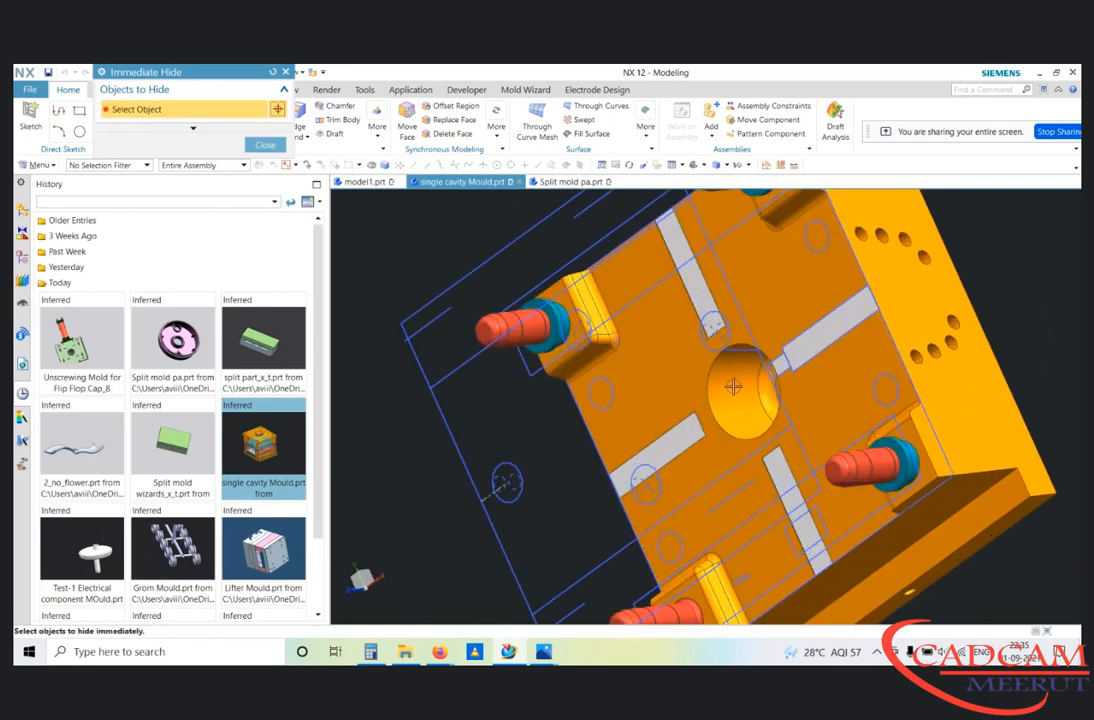
{"action": "scroll", "coordinate": [733, 386], "scroll_direction": "down", "scroll_amount": 3}
{"action": "middle_click_drag", "start_coordinate": [733, 386], "coordinate": [806, 358]}
{"action": "scroll", "coordinate": [775, 383], "scroll_direction": "up", "scroll_amount": 3}
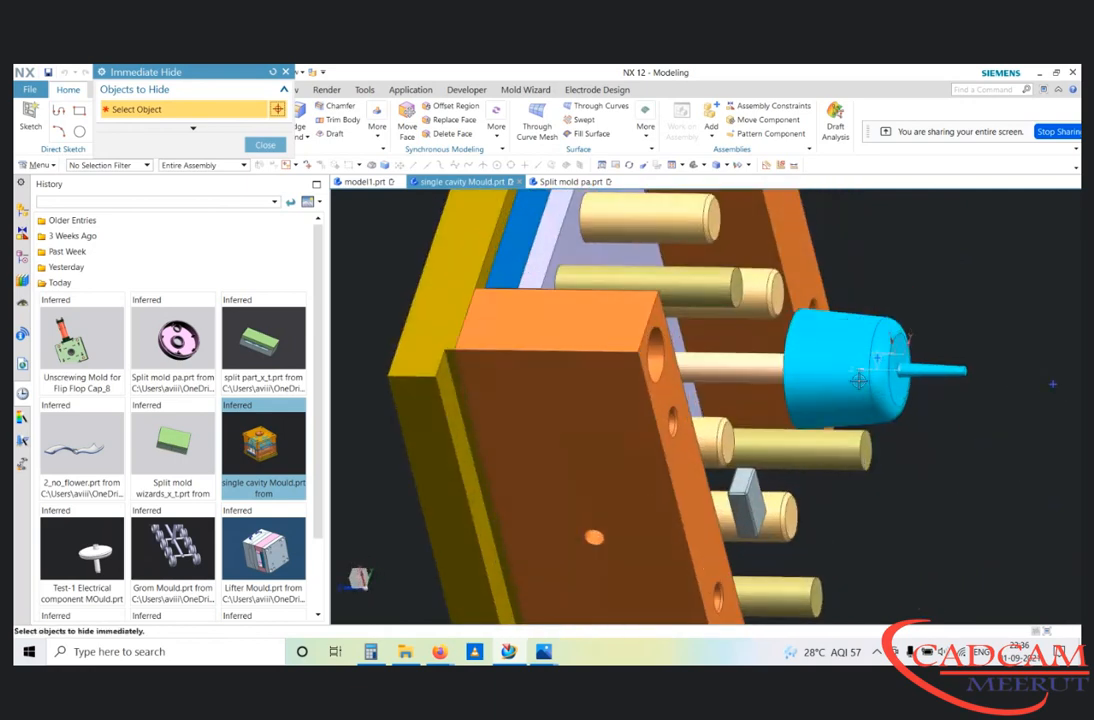
{"action": "scroll", "coordinate": [774, 396], "scroll_direction": "down", "scroll_amount": 3}
{"action": "scroll", "coordinate": [764, 292], "scroll_direction": "up", "scroll_amount": 4}
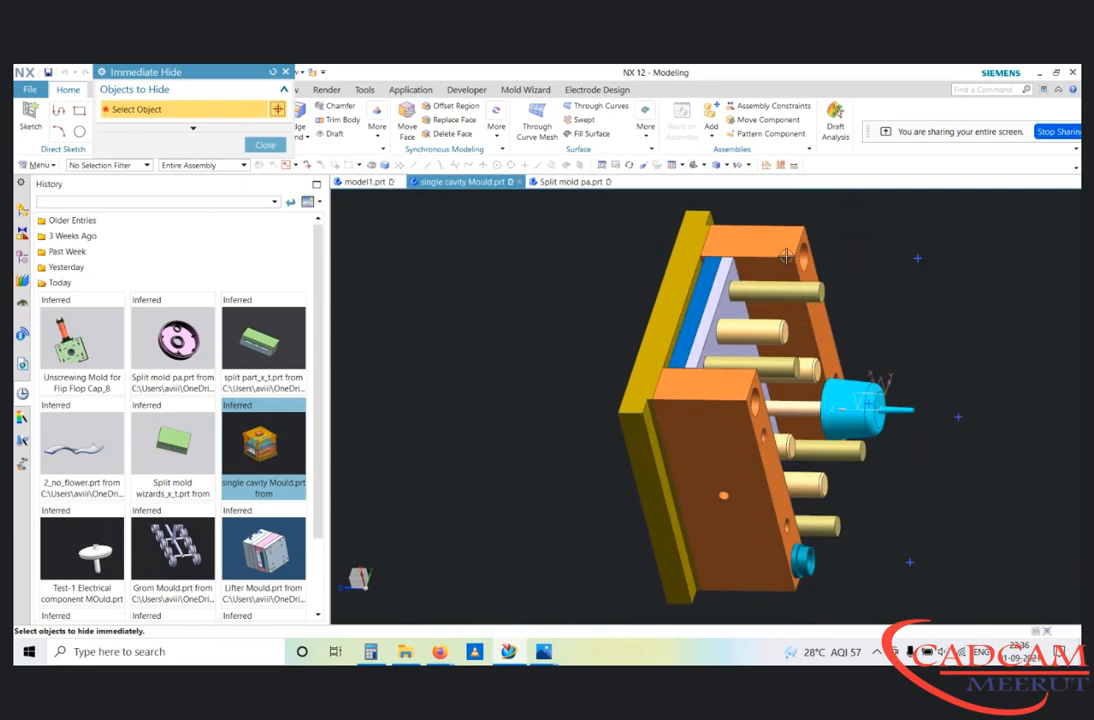
Step: Orient the ejector assembly and cup to a straight side view and end the immediate hiding
{"action": "mouse_move", "coordinate": [762, 293]}
{"action": "middle_mouse_down"}
{"action": "mouse_move", "coordinate": [746, 292]}
{"action": "mouse_move", "coordinate": [758, 286]}
{"action": "middle_mouse_up"}
{"action": "scroll", "coordinate": [806, 247], "scroll_direction": "down", "scroll_amount": 3}
{"action": "scroll", "coordinate": [745, 347], "scroll_direction": "up", "scroll_amount": 1}
{"action": "mouse_move", "coordinate": [733, 343]}
{"action": "middle_mouse_down"}
{"action": "mouse_move", "coordinate": [759, 331]}
{"action": "mouse_move", "coordinate": [735, 350]}
{"action": "middle_mouse_up"}
{"action": "scroll", "coordinate": [735, 350], "scroll_direction": "down", "scroll_amount": 3}
{"action": "key", "text": "F8"}
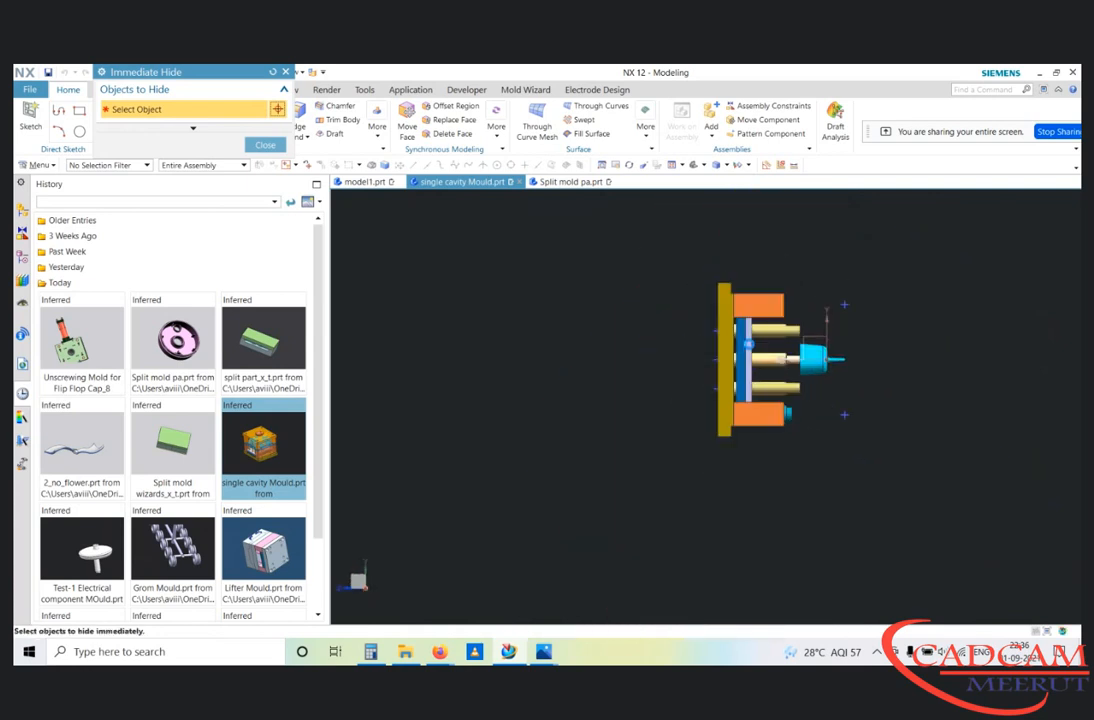
{"action": "scroll", "coordinate": [778, 352], "scroll_direction": "up", "scroll_amount": 2}
{"action": "key", "text": "Escape"}
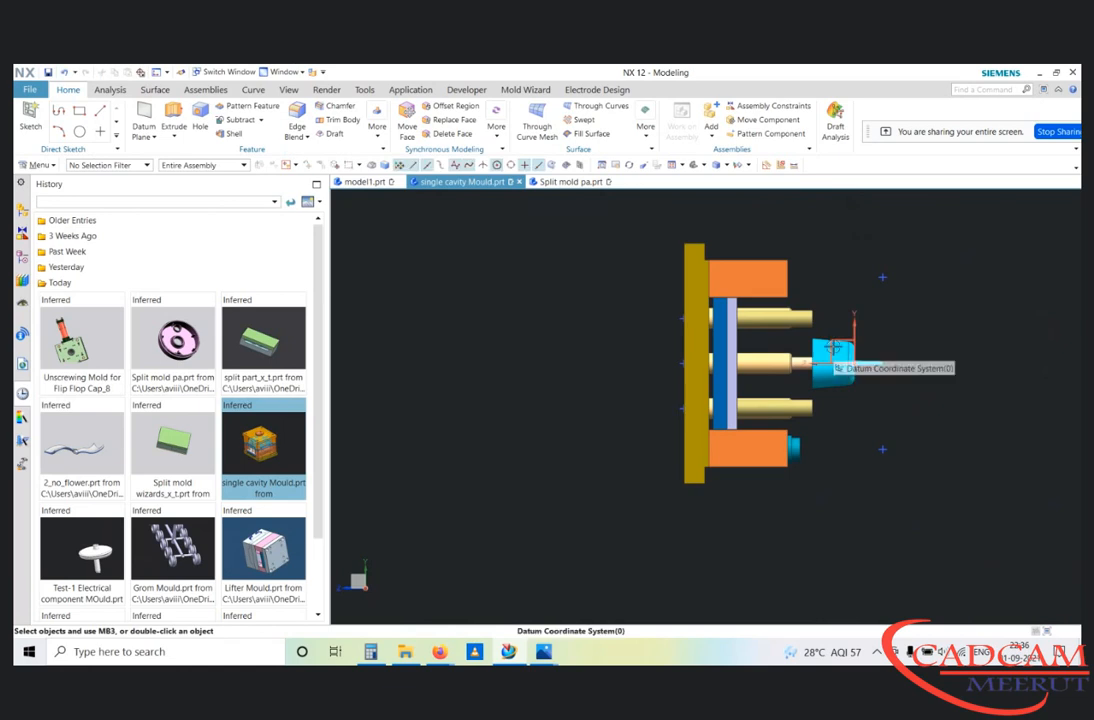
Step: Examine the ejector plates between the orange spacer blocks and their clearance to the base plate
{"action": "middle_click_drag", "start_coordinate": [836, 348], "coordinate": [623, 354]}
{"action": "scroll", "coordinate": [700, 323], "scroll_direction": "up", "scroll_amount": 5}
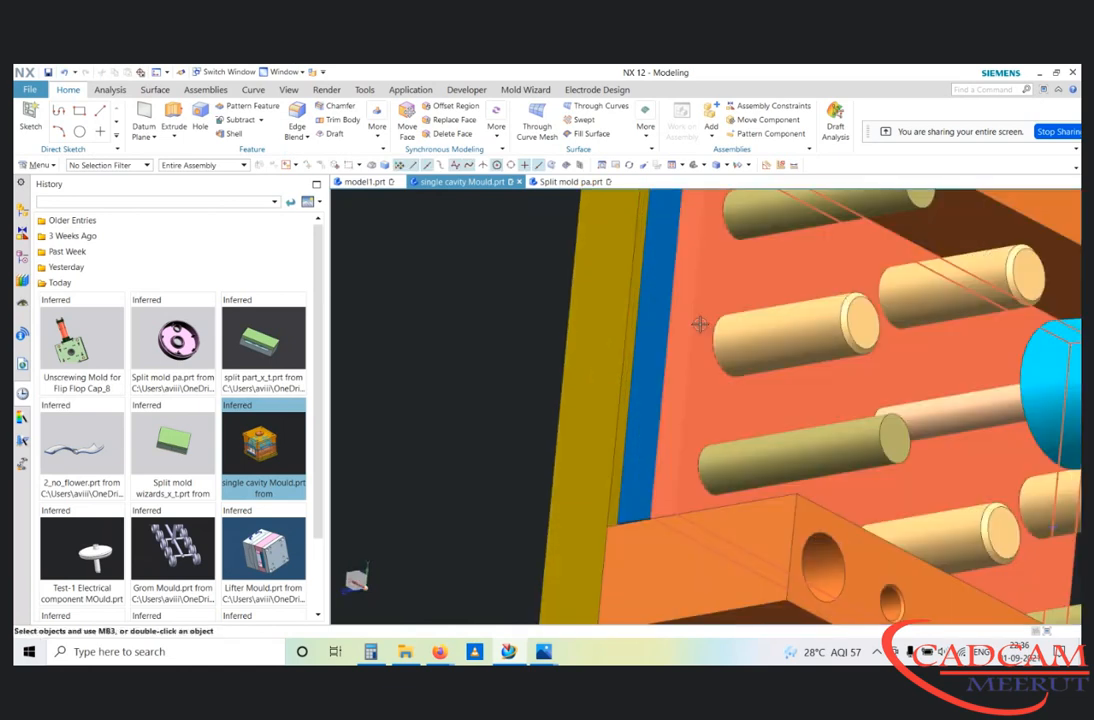
{"action": "scroll", "coordinate": [700, 323], "scroll_direction": "down", "scroll_amount": 2}
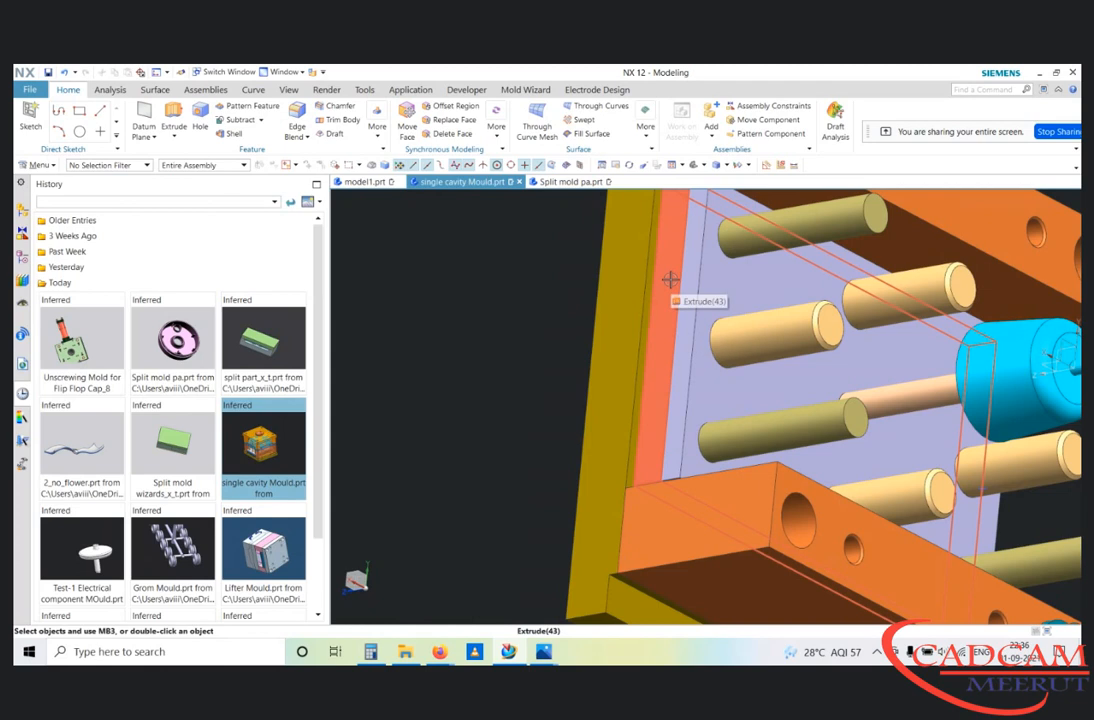
{"action": "left_click", "coordinate": [664, 277]}
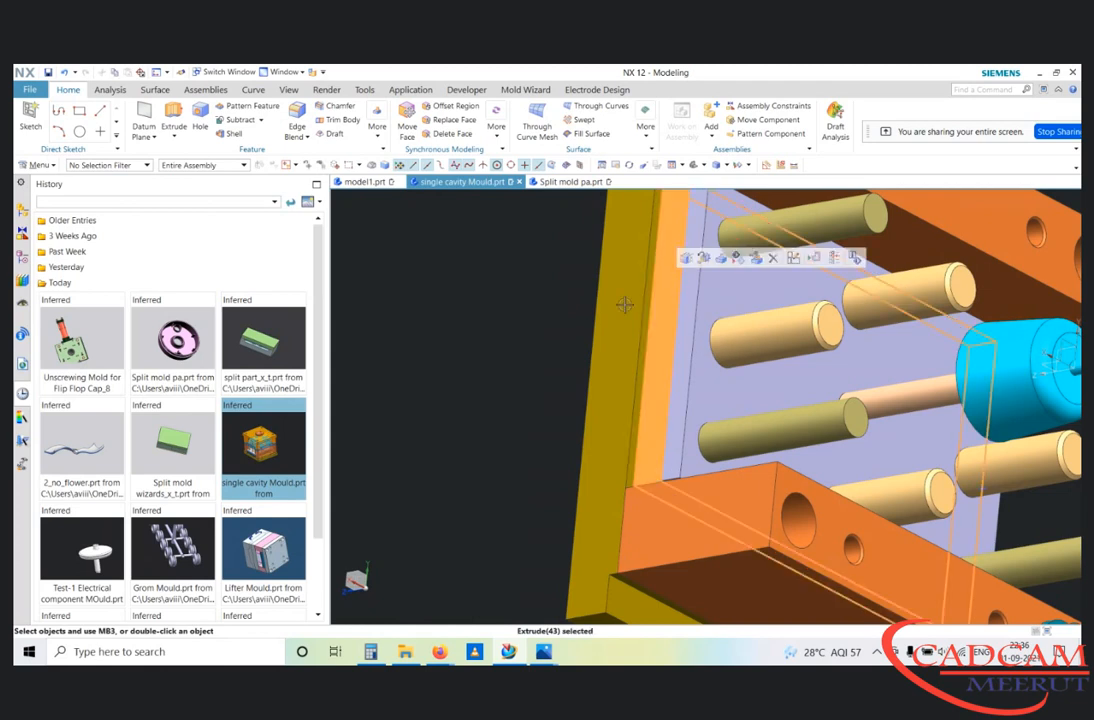
{"action": "scroll", "coordinate": [625, 303], "scroll_direction": "down", "scroll_amount": 3}
{"action": "middle_click_drag", "start_coordinate": [625, 303], "coordinate": [663, 343]}
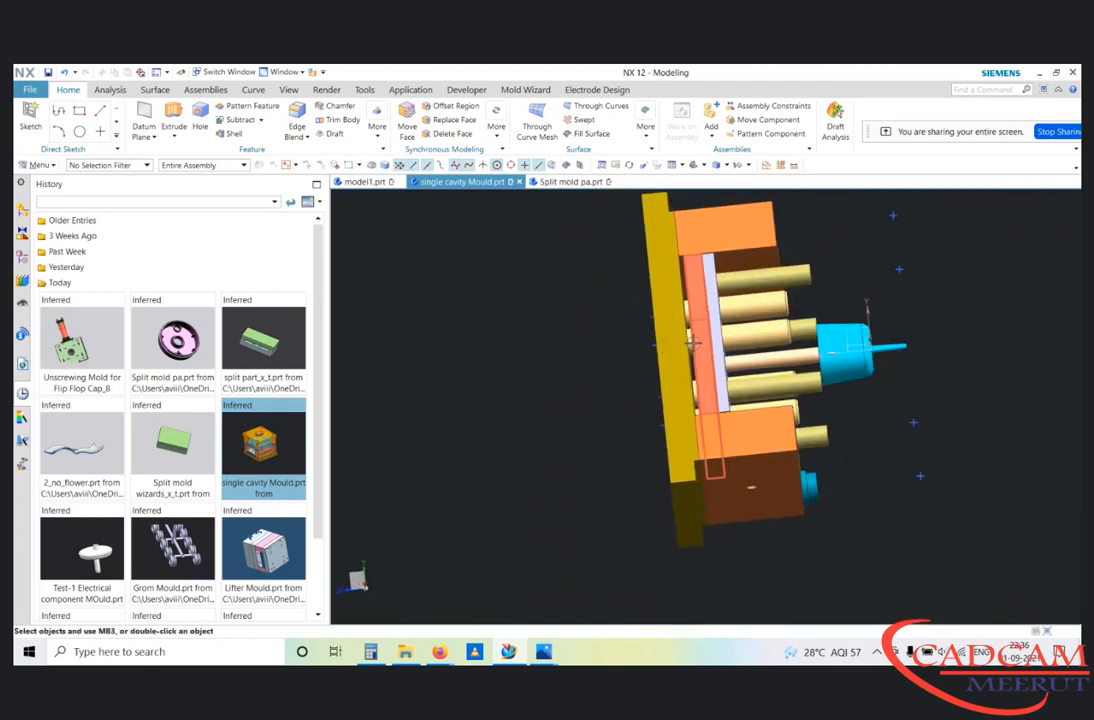
{"action": "key", "text": "F8"}
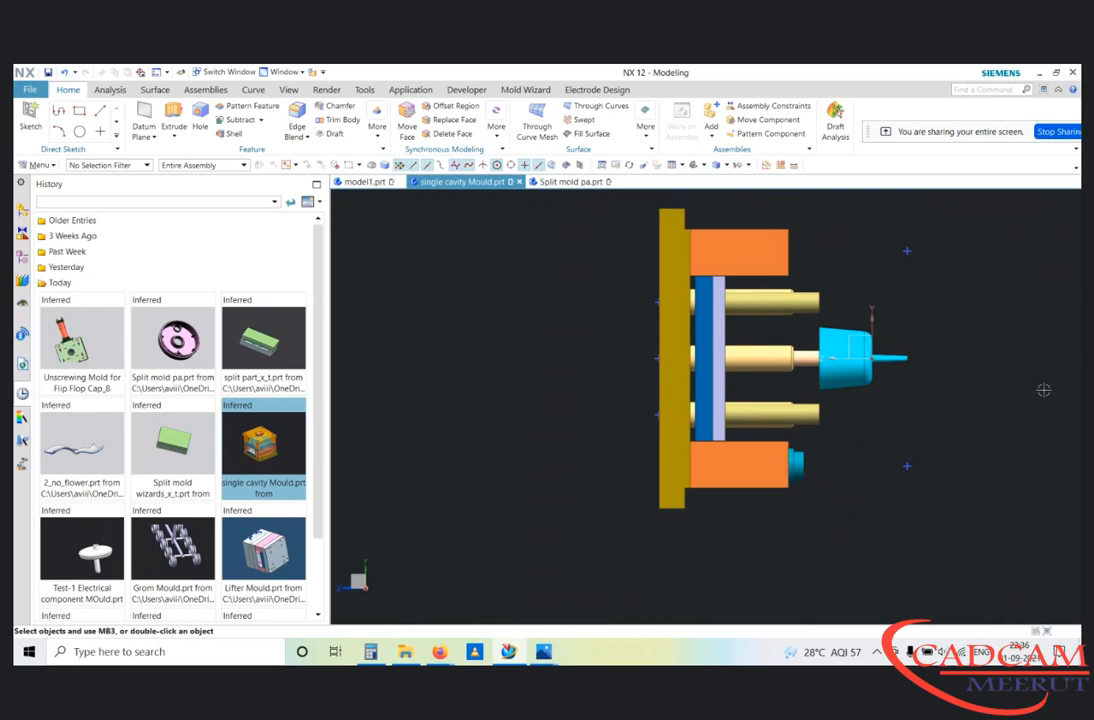
{"action": "scroll", "coordinate": [866, 346], "scroll_direction": "up", "scroll_amount": 2}
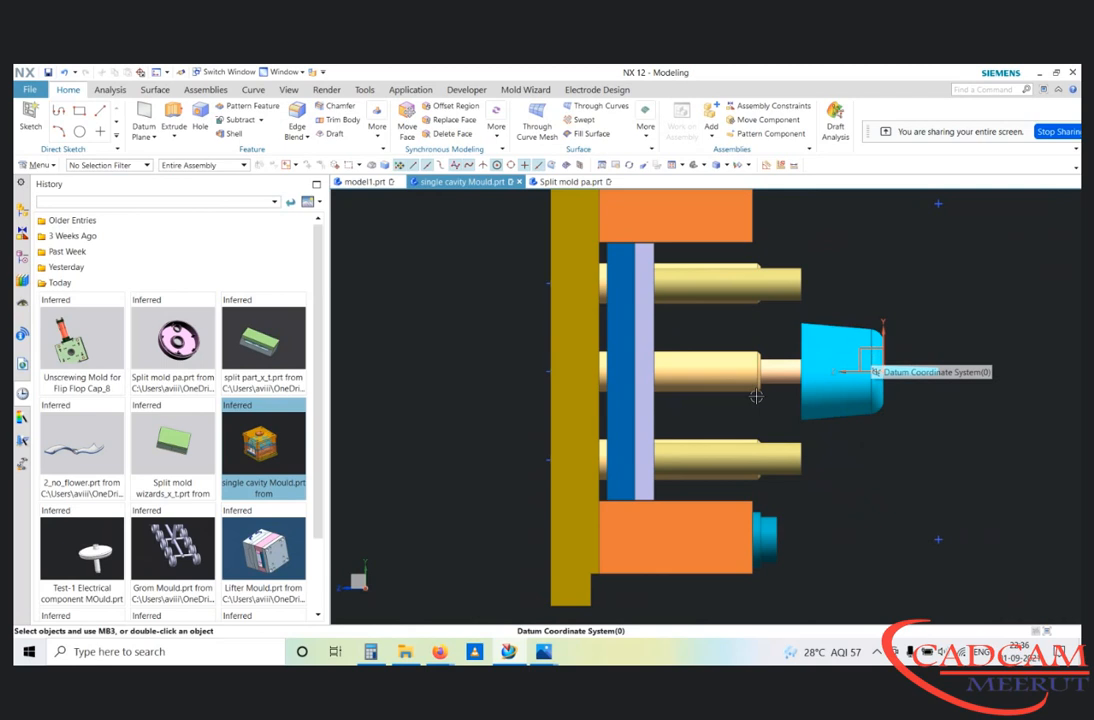
{"action": "scroll", "coordinate": [737, 371], "scroll_direction": "down", "scroll_amount": 2}
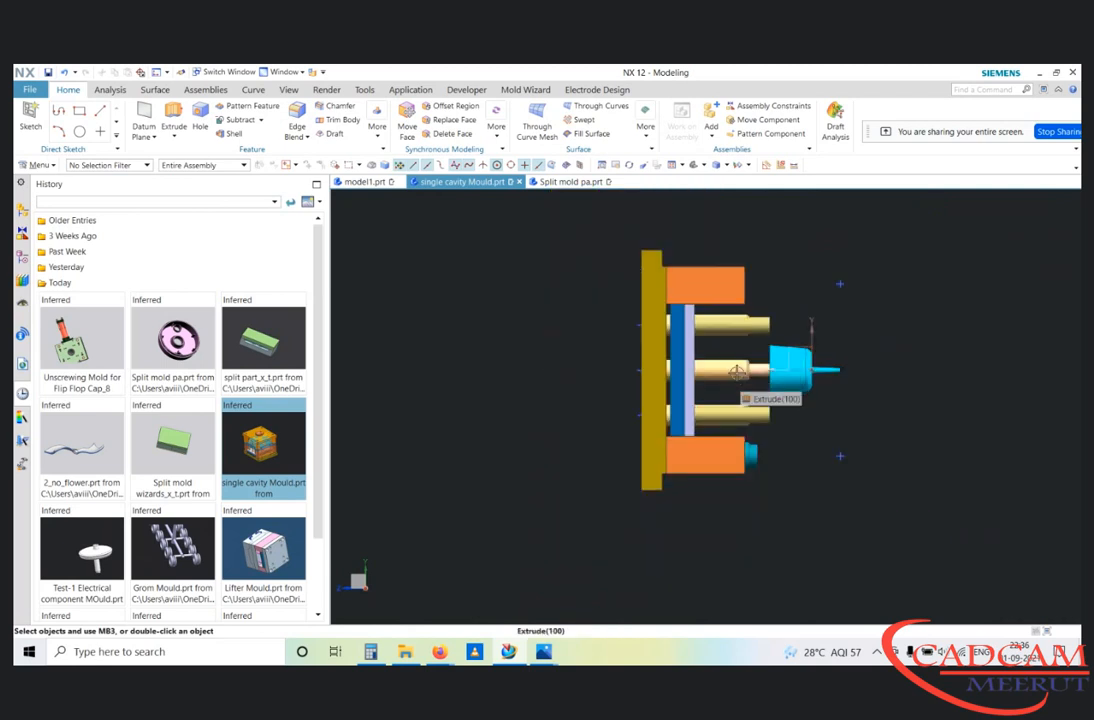
Step: Examine how the central ejector pin, return pins and support pillars line up with the cup moulding
{"action": "scroll", "coordinate": [693, 328], "scroll_direction": "up", "scroll_amount": 3}
{"action": "middle_click_drag", "start_coordinate": [684, 383], "coordinate": [718, 305]}
{"action": "key", "text": "F8"}
{"action": "scroll", "coordinate": [662, 342], "scroll_direction": "down", "scroll_amount": 1}
{"action": "middle_click_drag", "start_coordinate": [798, 298], "coordinate": [821, 445]}
{"action": "scroll", "coordinate": [807, 397], "scroll_direction": "up", "scroll_amount": 5}
{"action": "scroll", "coordinate": [719, 417], "scroll_direction": "down", "scroll_amount": 5}
{"action": "key", "text": "F8"}
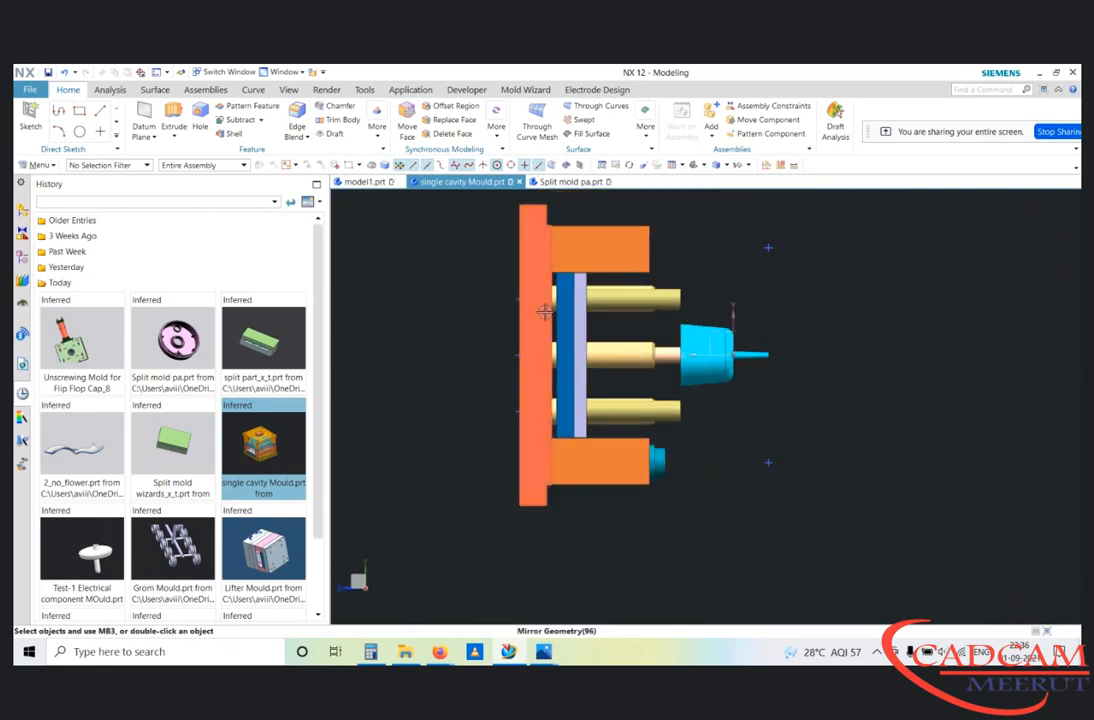
Step: Swap the display to the hidden cavity-side bodies and hide the blue core plate covering the cavity
{"action": "middle_click_drag", "start_coordinate": [545, 312], "coordinate": [620, 276]}
{"action": "scroll", "coordinate": [650, 291], "scroll_direction": "down", "scroll_amount": 2}
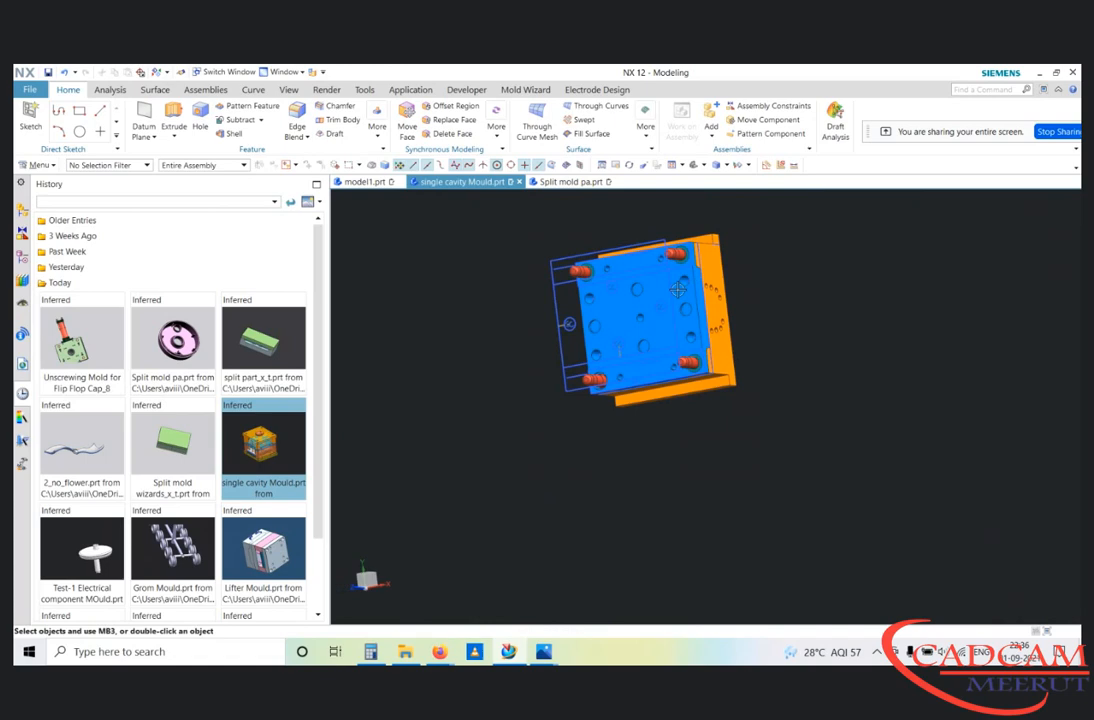
{"action": "scroll", "coordinate": [677, 289], "scroll_direction": "up", "scroll_amount": 3}
{"action": "key", "text": "ctrl+shift+i"}
{"action": "left_click", "coordinate": [667, 251]}
{"action": "left_click", "coordinate": [707, 288]}
{"action": "middle_click_drag", "start_coordinate": [707, 288], "coordinate": [728, 288]}
{"action": "scroll", "coordinate": [728, 288], "scroll_direction": "up", "scroll_amount": 5}
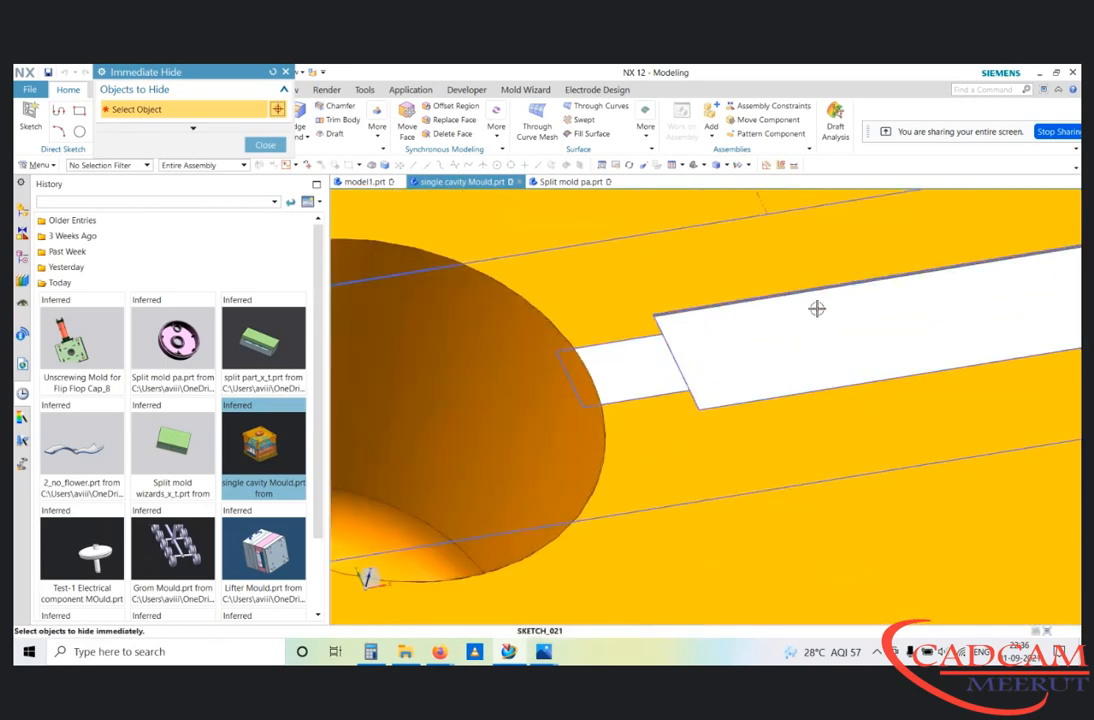
Step: Examine the cup cavity, the radial slots and the raised corner blocks of the orange cavity plate
{"action": "scroll", "coordinate": [638, 391], "scroll_direction": "down", "scroll_amount": 3}
{"action": "middle_click_drag", "start_coordinate": [728, 362], "coordinate": [686, 361]}
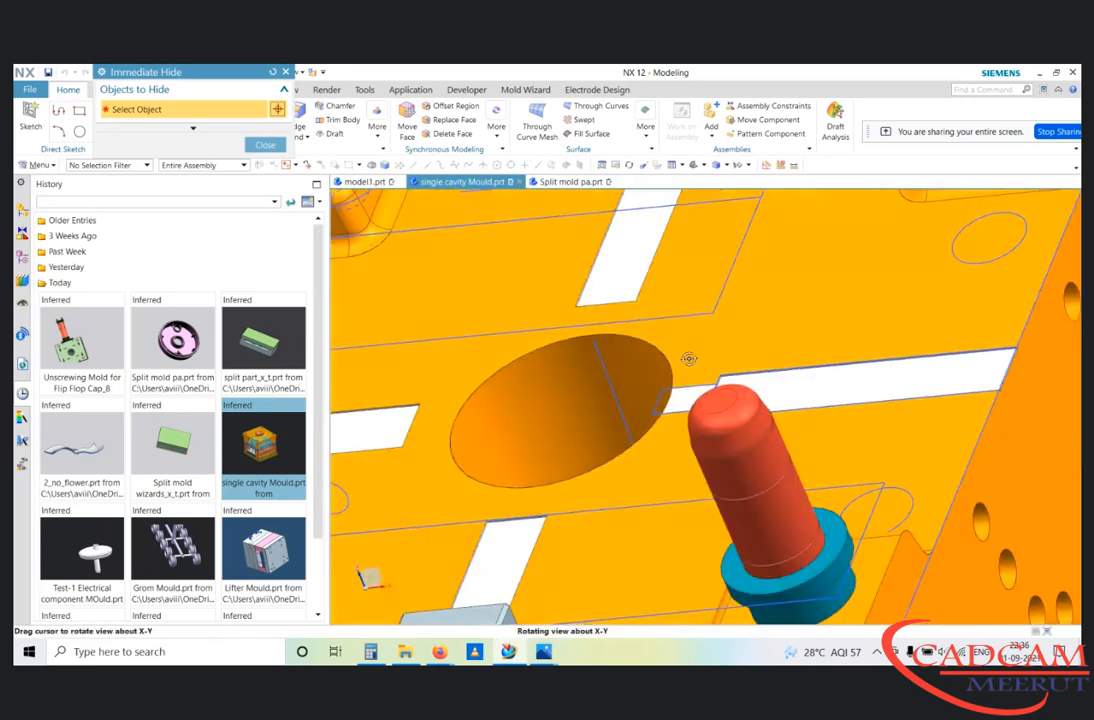
{"action": "scroll", "coordinate": [659, 391], "scroll_direction": "down", "scroll_amount": 3}
{"action": "scroll", "coordinate": [836, 384], "scroll_direction": "up", "scroll_amount": 4}
{"action": "scroll", "coordinate": [856, 368], "scroll_direction": "down", "scroll_amount": 3}
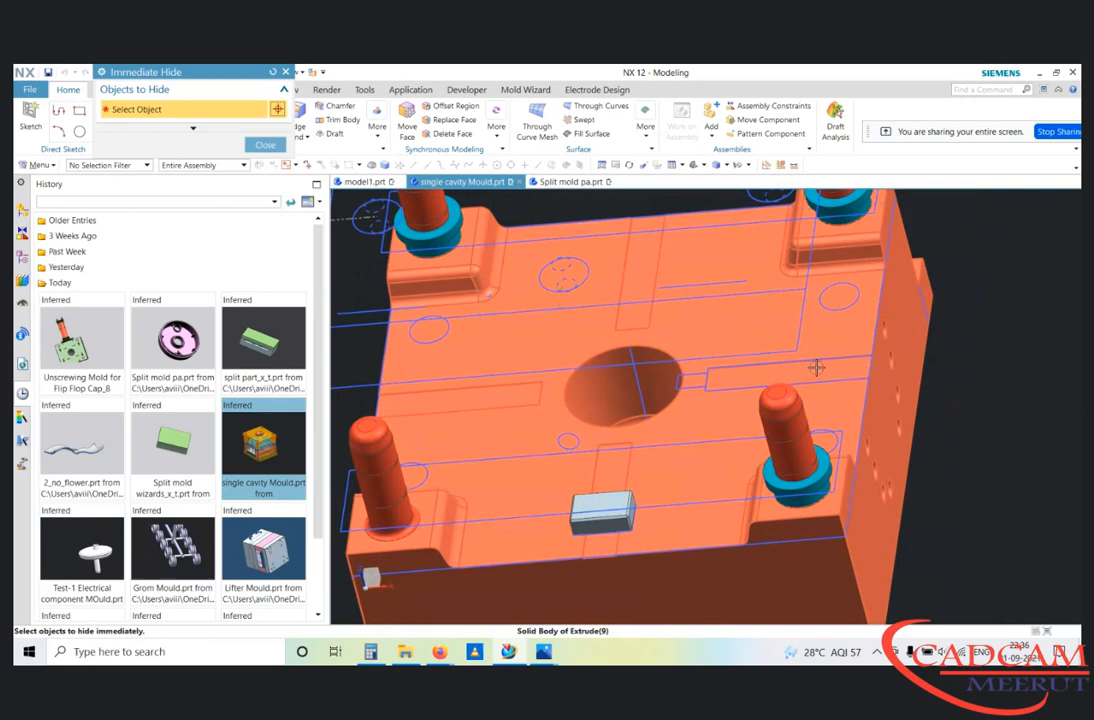
{"action": "scroll", "coordinate": [840, 387], "scroll_direction": "down", "scroll_amount": 3}
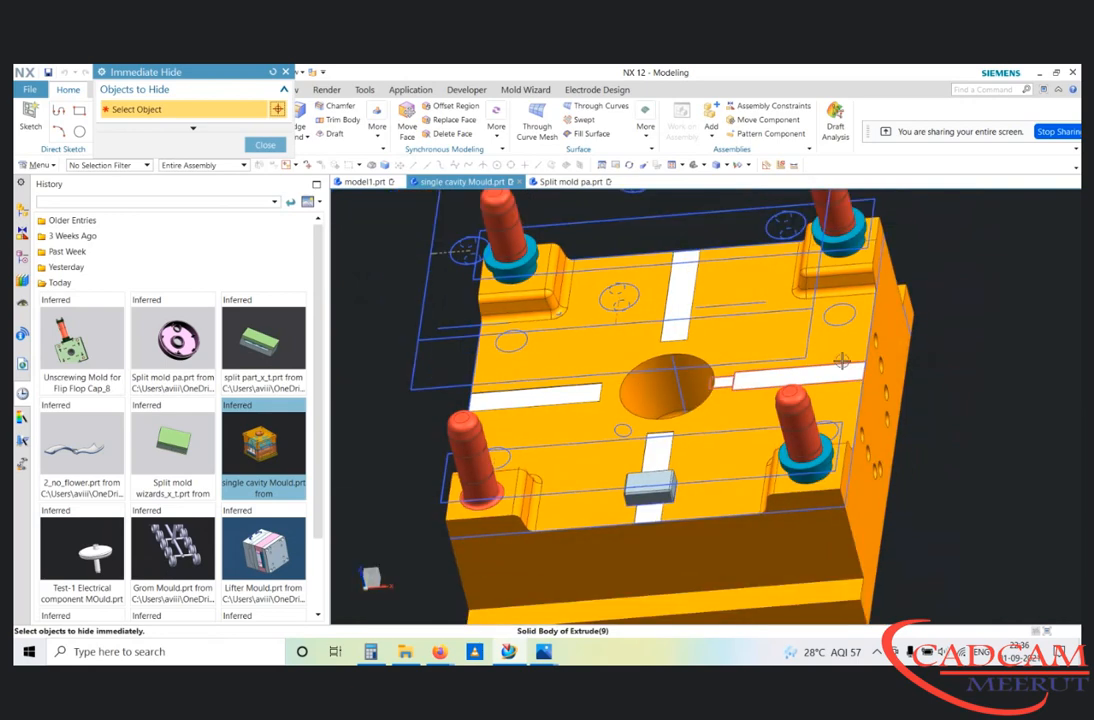
{"action": "scroll", "coordinate": [857, 358], "scroll_direction": "up", "scroll_amount": 3}
Step: Hide the locating ring on the back of the cavity side and inspect the sprue bush seat and screw holes
{"action": "middle_click_drag", "start_coordinate": [730, 379], "coordinate": [967, 418]}
{"action": "scroll", "coordinate": [743, 390], "scroll_direction": "up", "scroll_amount": 4}
{"action": "scroll", "coordinate": [967, 418], "scroll_direction": "down", "scroll_amount": 3}
{"action": "scroll", "coordinate": [696, 332], "scroll_direction": "up", "scroll_amount": 3}
{"action": "left_click", "coordinate": [701, 332]}
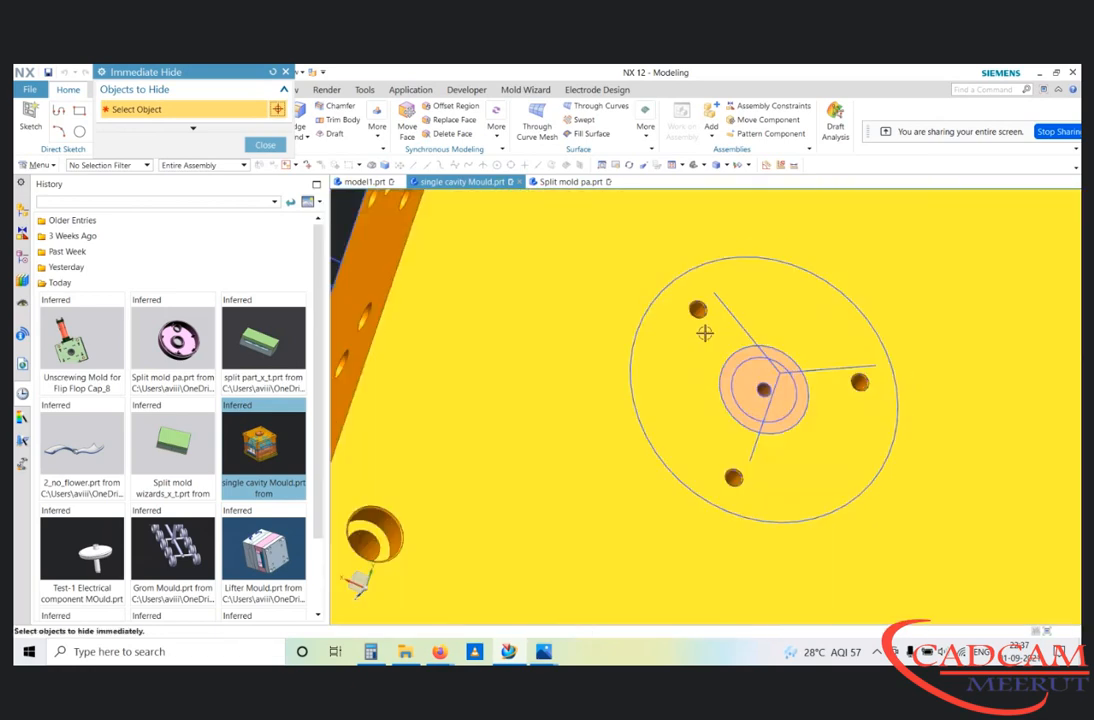
{"action": "scroll", "coordinate": [704, 333], "scroll_direction": "down", "scroll_amount": 2}
{"action": "scroll", "coordinate": [743, 383], "scroll_direction": "up", "scroll_amount": 3}
{"action": "middle_click_drag", "start_coordinate": [643, 346], "coordinate": [745, 360]}
{"action": "scroll", "coordinate": [674, 382], "scroll_direction": "down", "scroll_amount": 6}
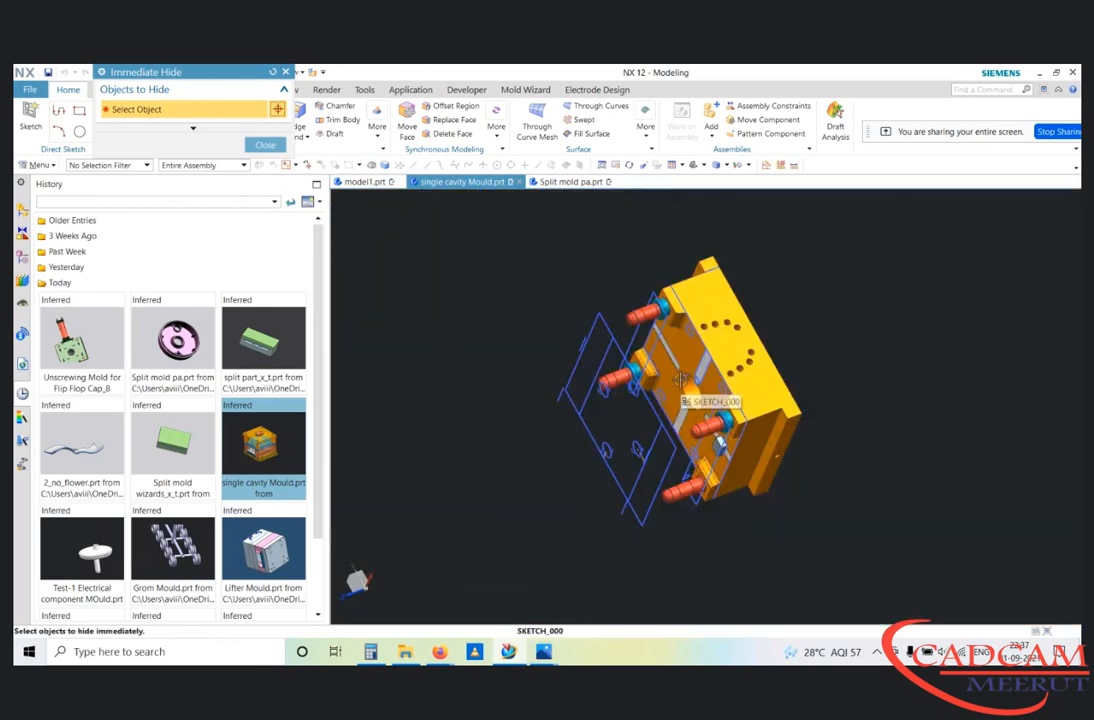
Step: Hide the orange plate on the cavity side to expose the sprue bush
{"action": "middle_click", "coordinate": [684, 377]}
{"action": "middle_click_drag", "start_coordinate": [695, 394], "coordinate": [641, 393]}
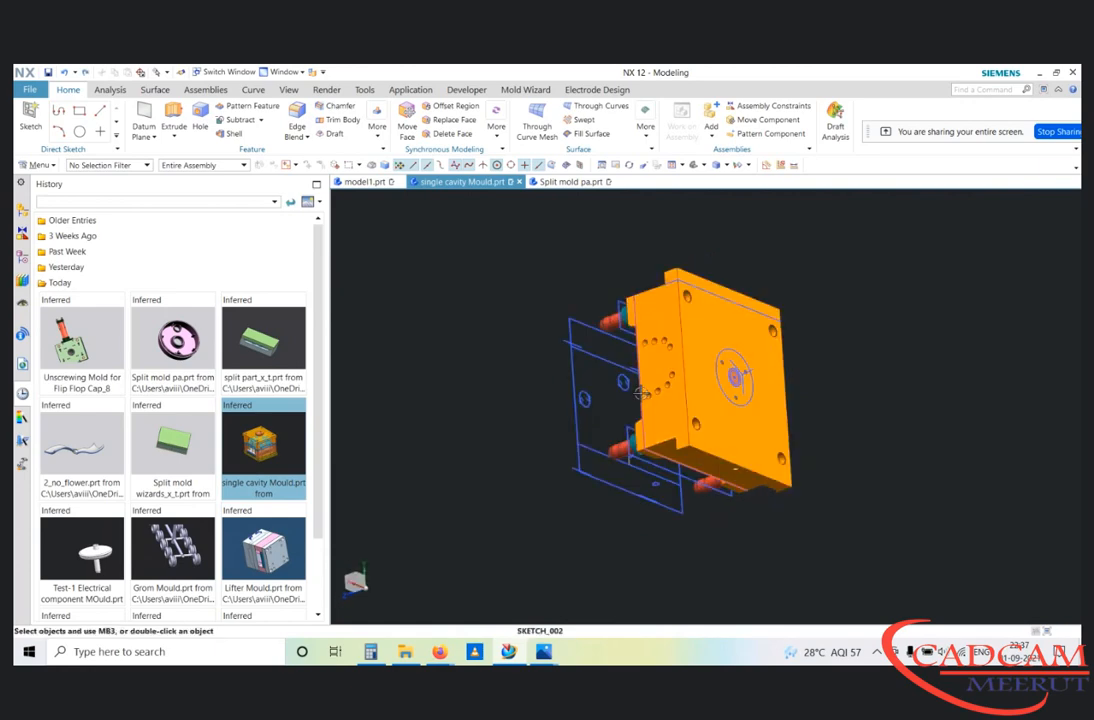
{"action": "left_click", "coordinate": [684, 352]}
{"action": "scroll", "coordinate": [684, 350], "scroll_direction": "up", "scroll_amount": 5}
{"action": "middle_click_drag", "start_coordinate": [684, 350], "coordinate": [801, 350]}
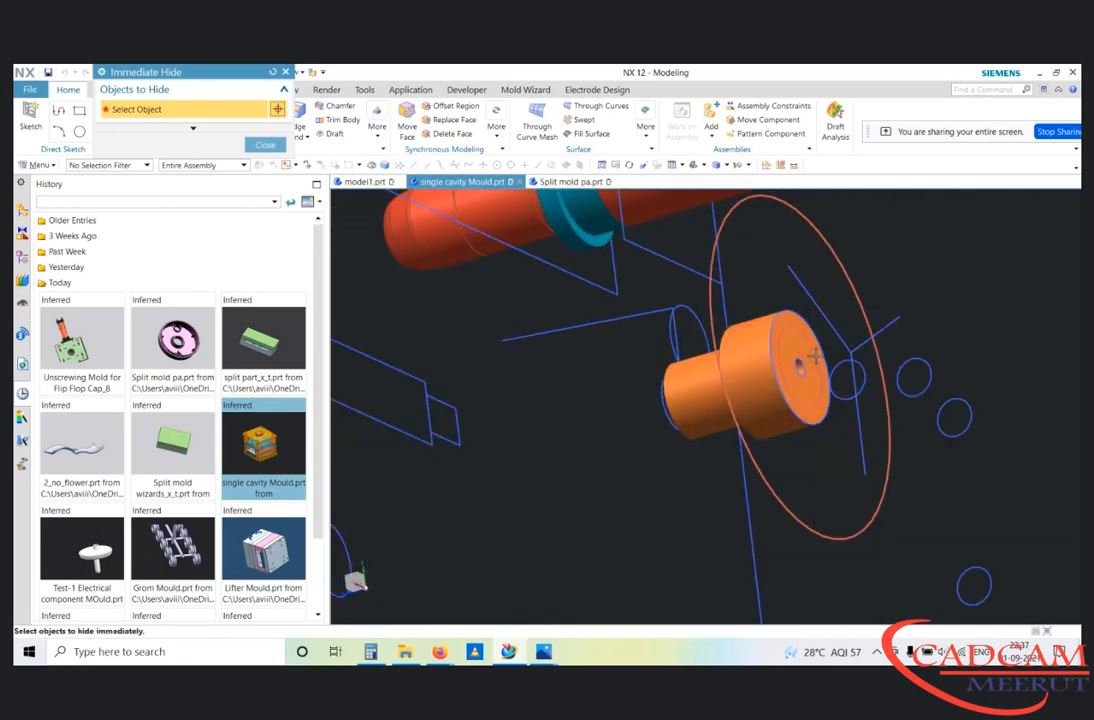
{"action": "key", "text": "Escape"}
Step: Examine the exposed sprue bush from both ends together with the surrounding guide pillars and bushes
{"action": "scroll", "coordinate": [776, 368], "scroll_direction": "down", "scroll_amount": 2}
{"action": "scroll", "coordinate": [800, 370], "scroll_direction": "down", "scroll_amount": 3}
{"action": "scroll", "coordinate": [781, 383], "scroll_direction": "up", "scroll_amount": 3}
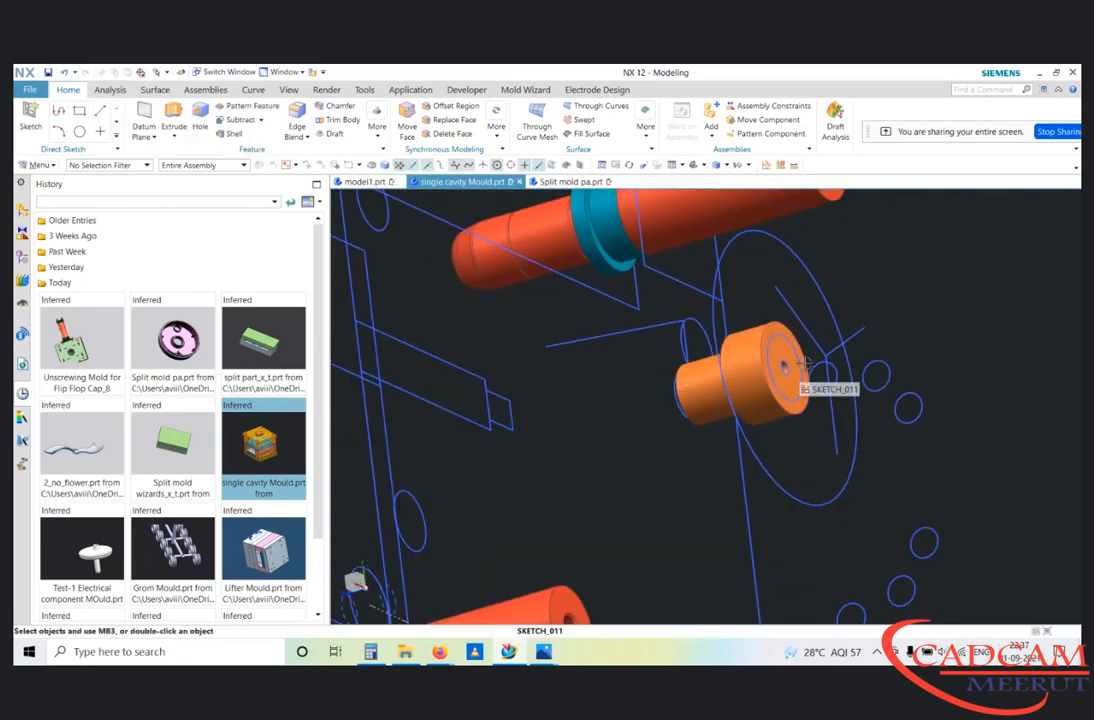
{"action": "scroll", "coordinate": [740, 378], "scroll_direction": "down", "scroll_amount": 3}
{"action": "scroll", "coordinate": [800, 357], "scroll_direction": "up", "scroll_amount": 2}
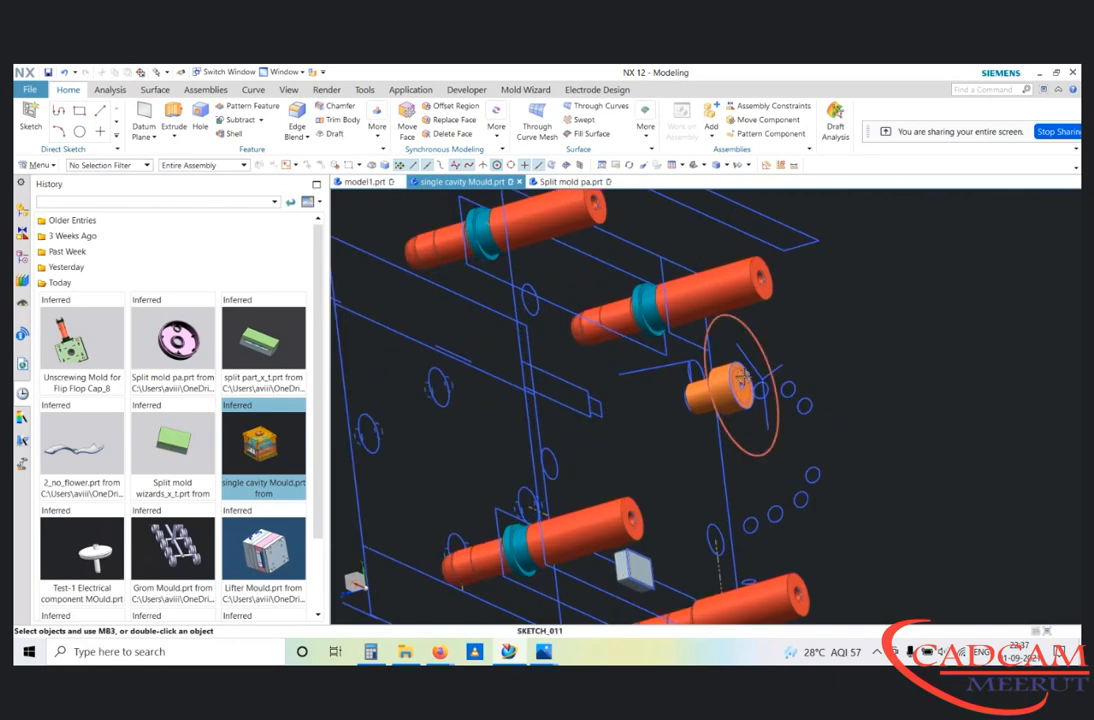
{"action": "scroll", "coordinate": [742, 376], "scroll_direction": "up", "scroll_amount": 4}
{"action": "middle_click_drag", "start_coordinate": [703, 389], "coordinate": [762, 370]}
{"action": "scroll", "coordinate": [760, 366], "scroll_direction": "down", "scroll_amount": 3}
{"action": "scroll", "coordinate": [715, 368], "scroll_direction": "up", "scroll_amount": 2}
{"action": "scroll", "coordinate": [705, 386], "scroll_direction": "down", "scroll_amount": 4}
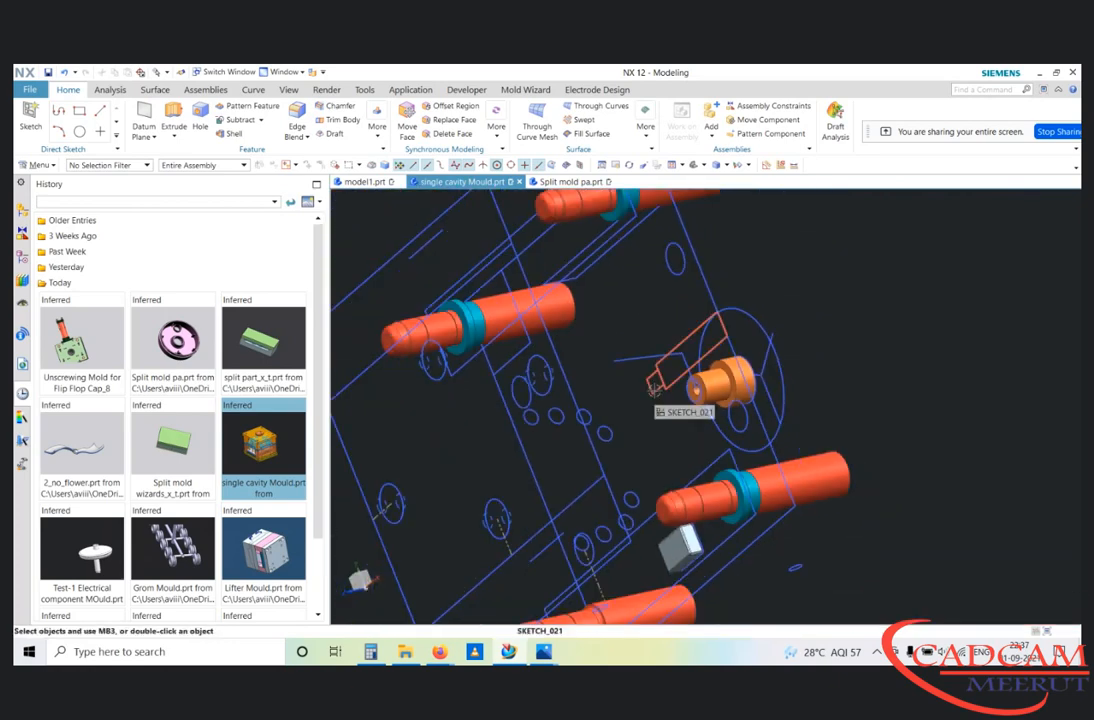
Step: Swap to the hidden bodies and return the orange cavity plate to the cavity-side display around the sprue bush
{"action": "key", "text": "ctrl+shift+i"}
{"action": "left_click", "coordinate": [756, 333]}
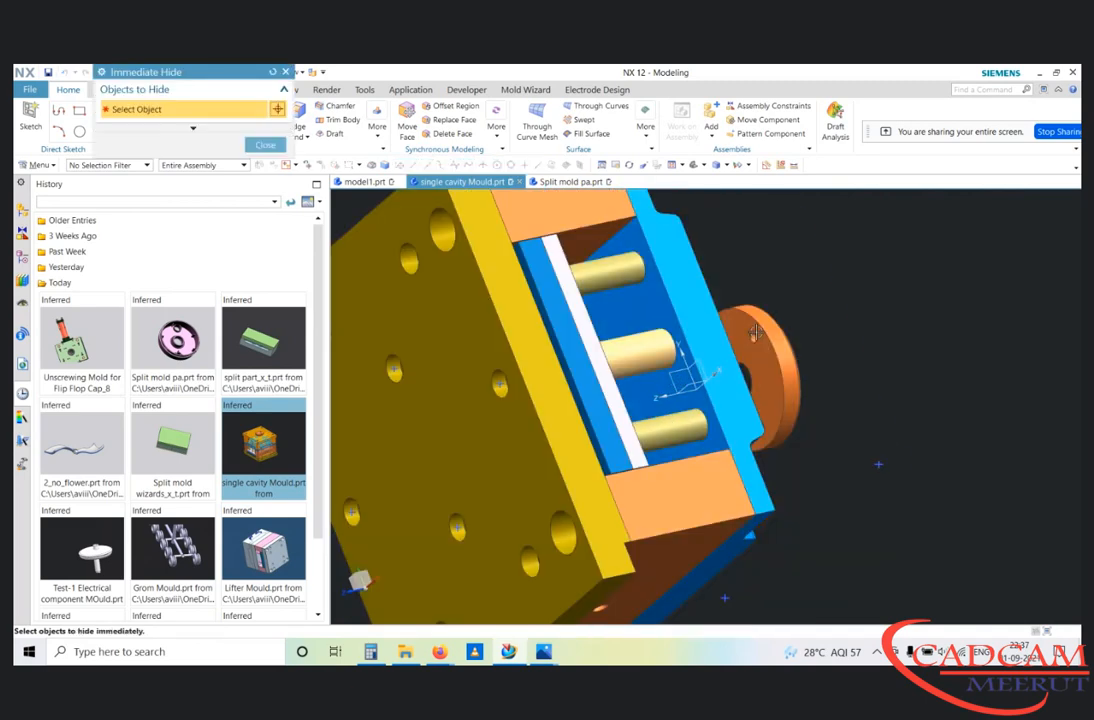
{"action": "middle_click_drag", "start_coordinate": [744, 345], "coordinate": [683, 357]}
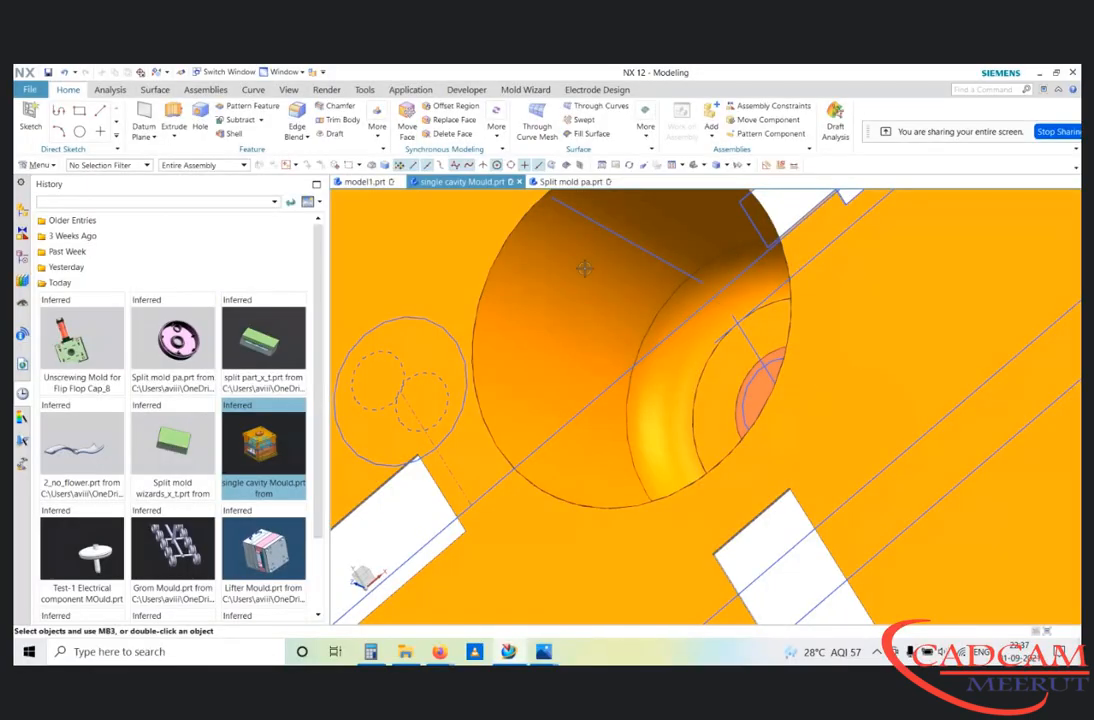
Step: Examine the cup cavity from several angles, including the sprue bush opening at its base and the radial slots
{"action": "scroll", "coordinate": [650, 272], "scroll_direction": "down", "scroll_amount": 5}
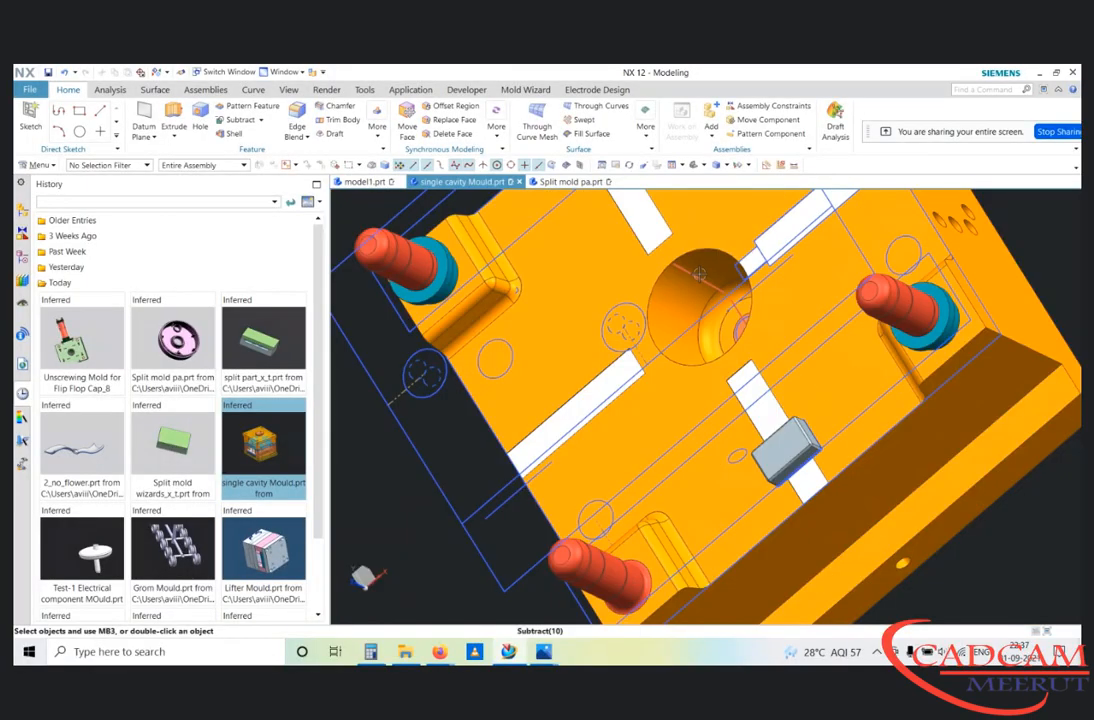
{"action": "scroll", "coordinate": [693, 278], "scroll_direction": "up", "scroll_amount": 3}
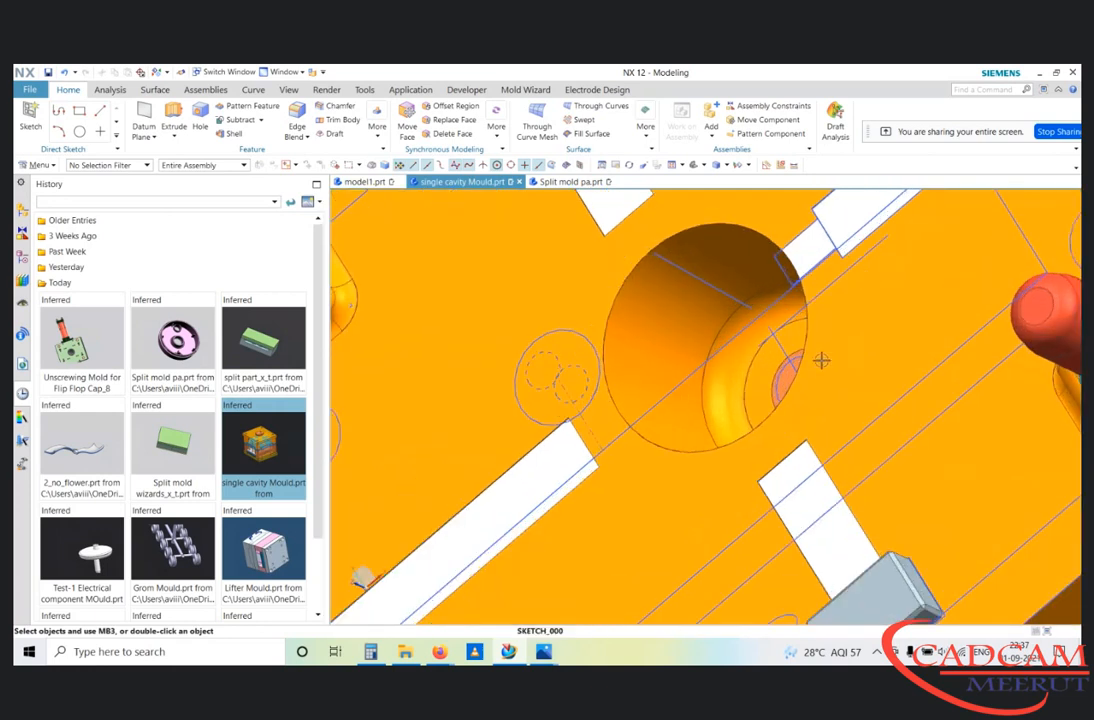
{"action": "scroll", "coordinate": [821, 360], "scroll_direction": "down", "scroll_amount": 3}
{"action": "middle_click_drag", "start_coordinate": [821, 360], "coordinate": [829, 366]}
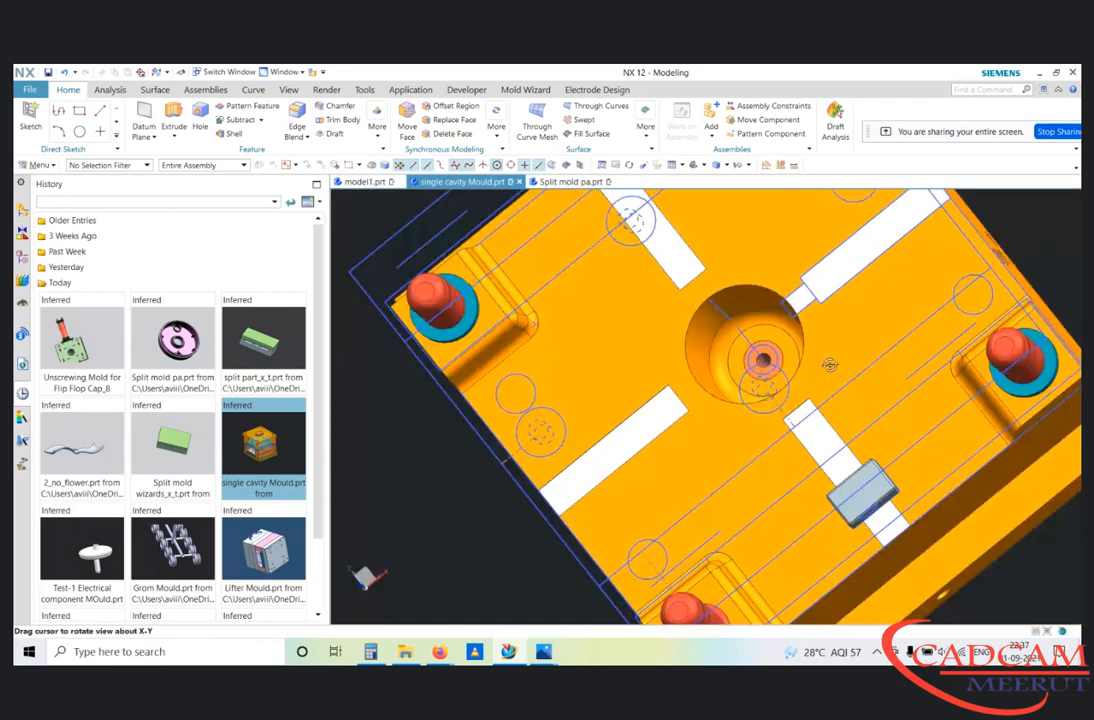
{"action": "scroll", "coordinate": [701, 357], "scroll_direction": "up", "scroll_amount": 3}
{"action": "scroll", "coordinate": [752, 328], "scroll_direction": "down", "scroll_amount": 5}
{"action": "scroll", "coordinate": [780, 275], "scroll_direction": "up", "scroll_amount": 4}
{"action": "scroll", "coordinate": [778, 355], "scroll_direction": "down", "scroll_amount": 5}
{"action": "middle_click_drag", "start_coordinate": [780, 364], "coordinate": [717, 394]}
{"action": "scroll", "coordinate": [757, 337], "scroll_direction": "up", "scroll_amount": 5}
{"action": "middle_click_drag", "start_coordinate": [796, 378], "coordinate": [840, 311]}
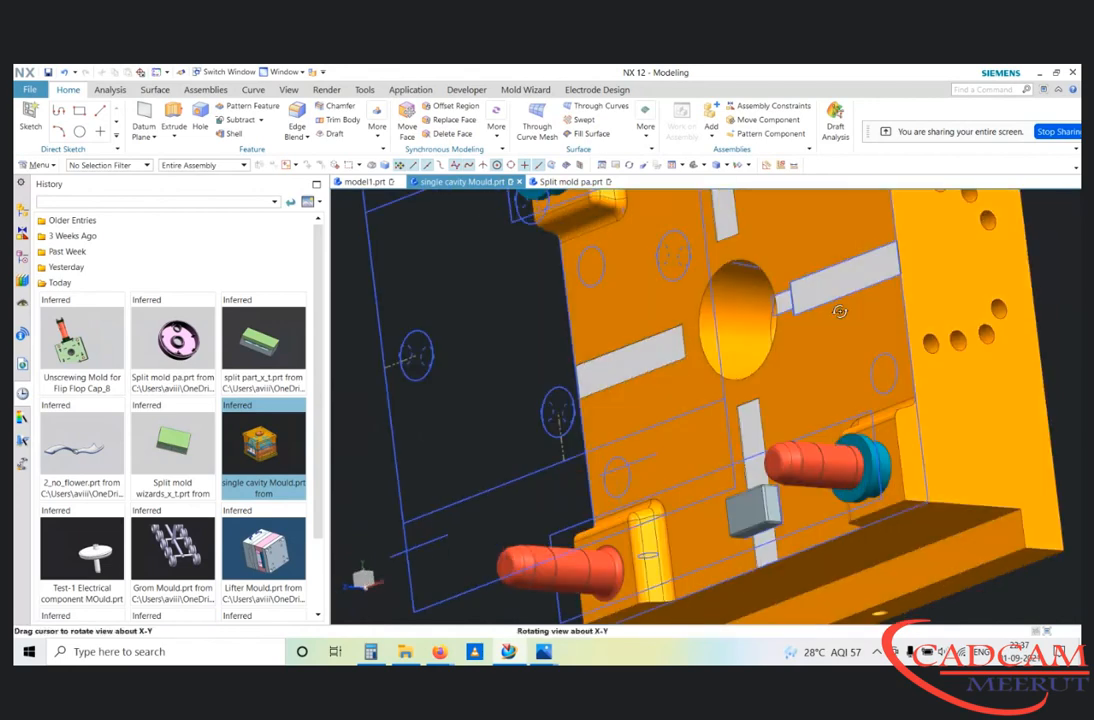
Step: Inspect the guide pillars, the corner locating blocks and the side holes of the orange cavity plate
{"action": "scroll", "coordinate": [716, 398], "scroll_direction": "down", "scroll_amount": 5}
{"action": "scroll", "coordinate": [712, 416], "scroll_direction": "up", "scroll_amount": 3}
{"action": "middle_click_drag", "start_coordinate": [716, 405], "coordinate": [825, 350]}
{"action": "scroll", "coordinate": [815, 337], "scroll_direction": "up", "scroll_amount": 3}
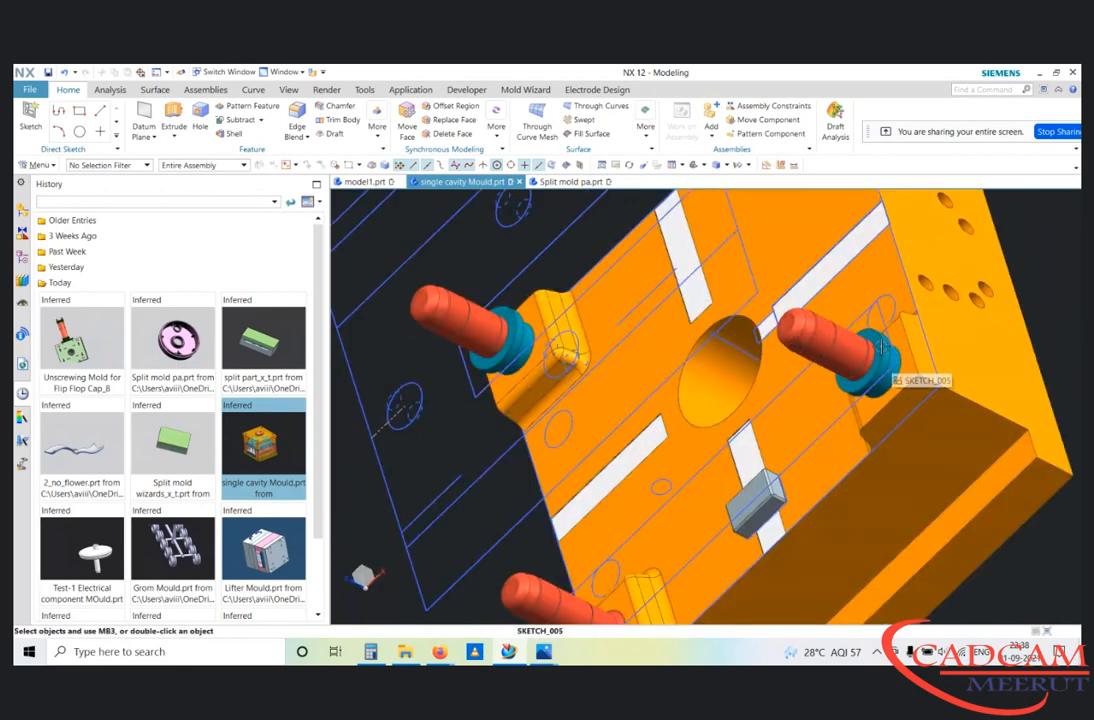
{"action": "scroll", "coordinate": [860, 333], "scroll_direction": "down", "scroll_amount": 3}
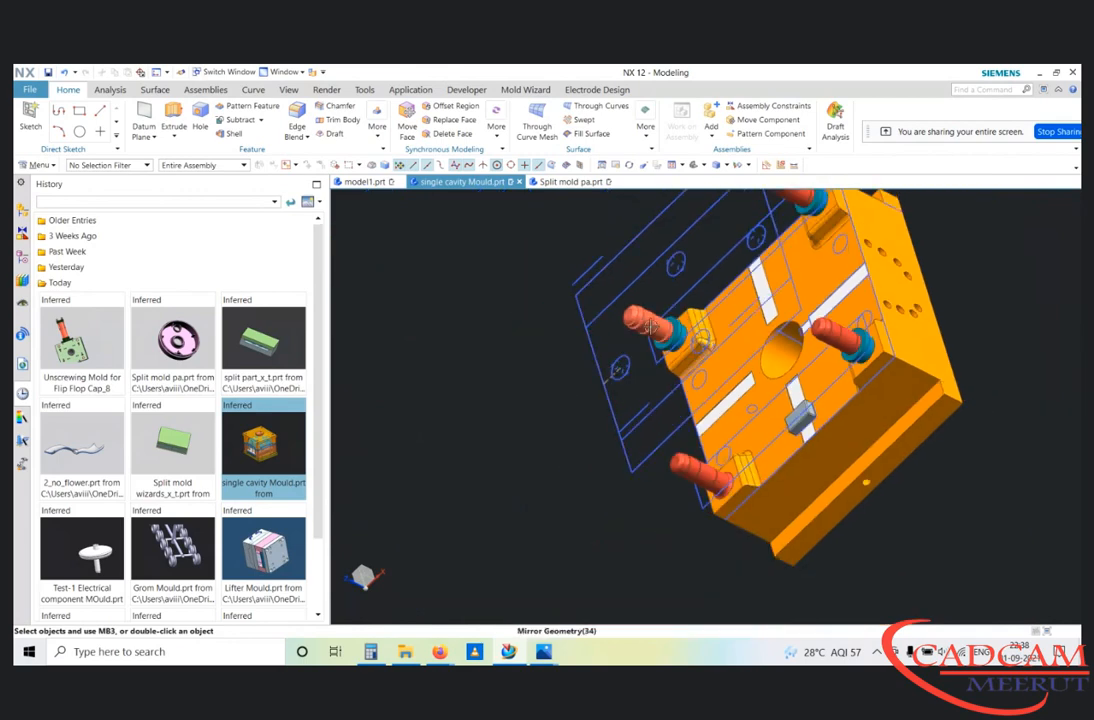
{"action": "scroll", "coordinate": [690, 332], "scroll_direction": "up", "scroll_amount": 2}
{"action": "middle_click_drag", "start_coordinate": [946, 388], "coordinate": [666, 388]}
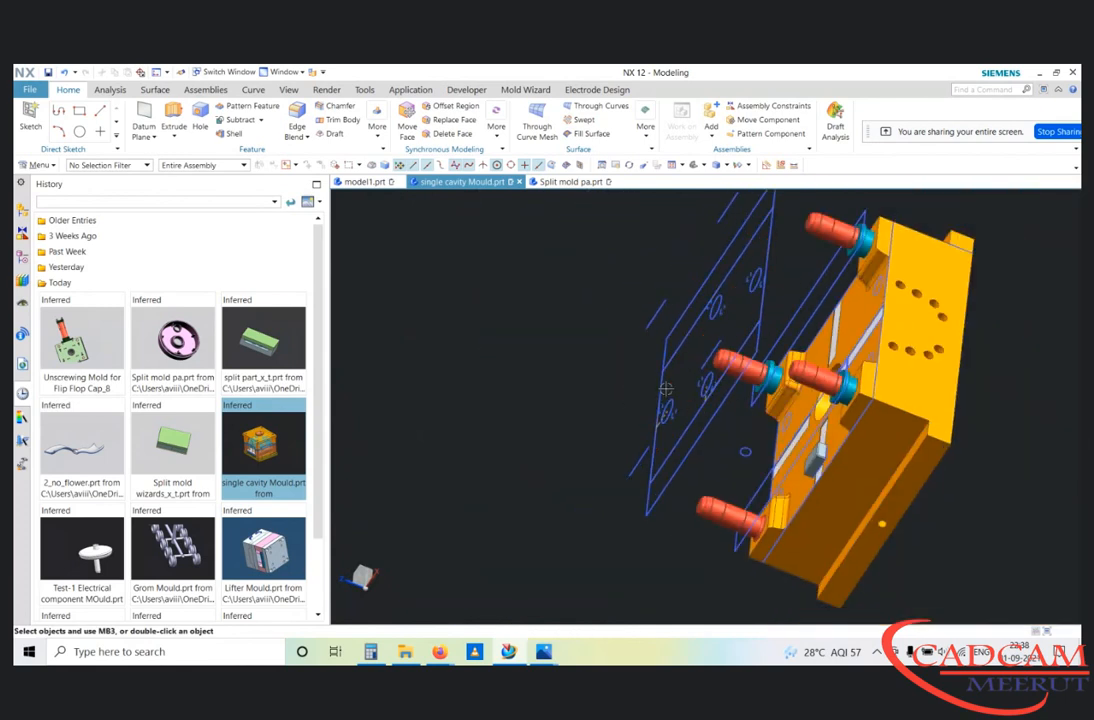
{"action": "scroll", "coordinate": [666, 388], "scroll_direction": "down", "scroll_amount": 3}
Step: Refresh the display, square up the view and inspect the parting face of the cavity half
{"action": "right_click", "coordinate": [903, 264]}
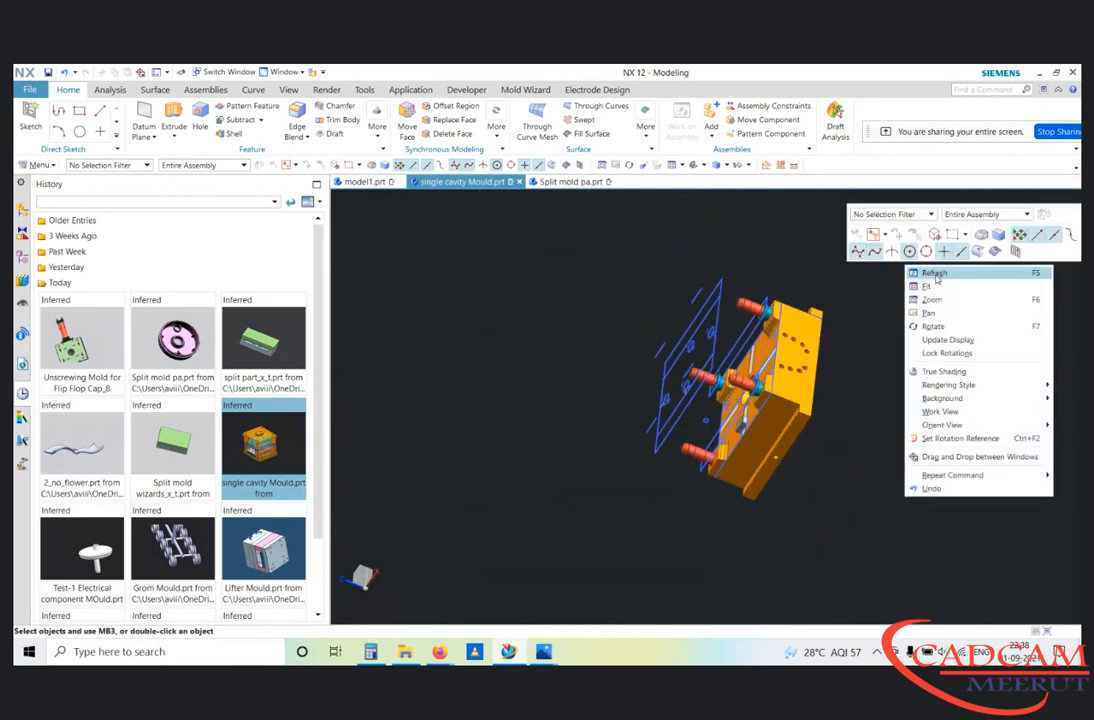
{"action": "left_click", "coordinate": [935, 274]}
{"action": "key", "text": "F8"}
{"action": "middle_click_drag", "start_coordinate": [761, 350], "coordinate": [798, 364]}
{"action": "scroll", "coordinate": [929, 319], "scroll_direction": "up", "scroll_amount": 4}
{"action": "scroll", "coordinate": [800, 320], "scroll_direction": "down", "scroll_amount": 3}
{"action": "scroll", "coordinate": [620, 249], "scroll_direction": "up", "scroll_amount": 3}
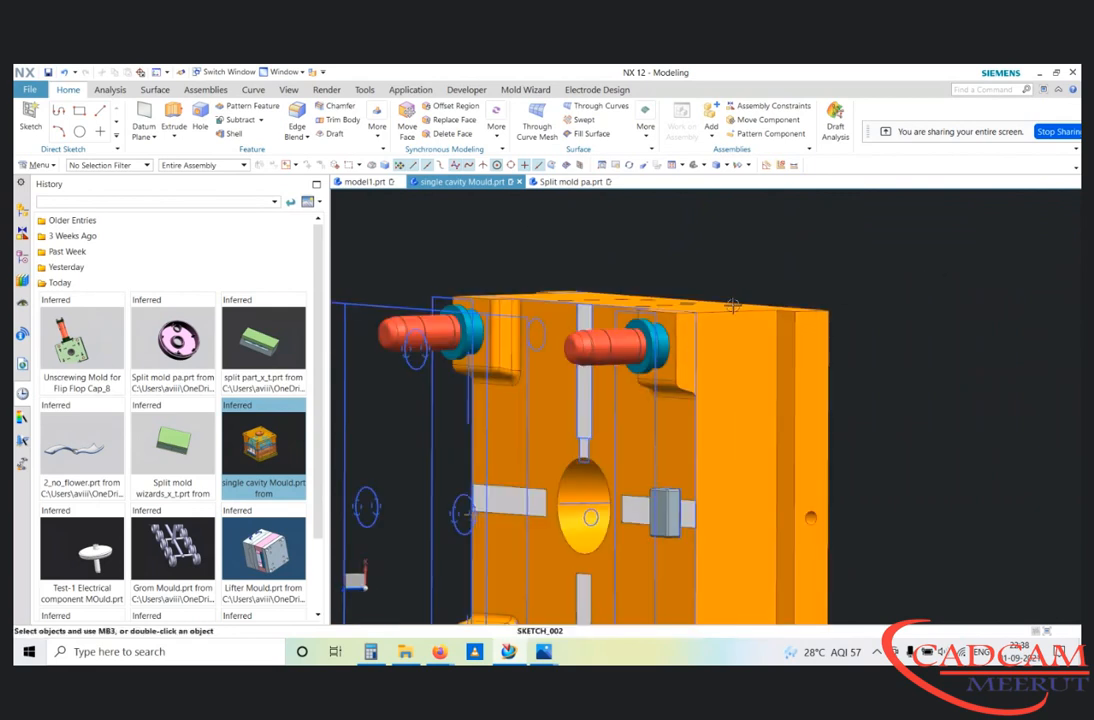
{"action": "scroll", "coordinate": [530, 230], "scroll_direction": "down", "scroll_amount": 3}
{"action": "scroll", "coordinate": [443, 215], "scroll_direction": "up", "scroll_amount": 1}
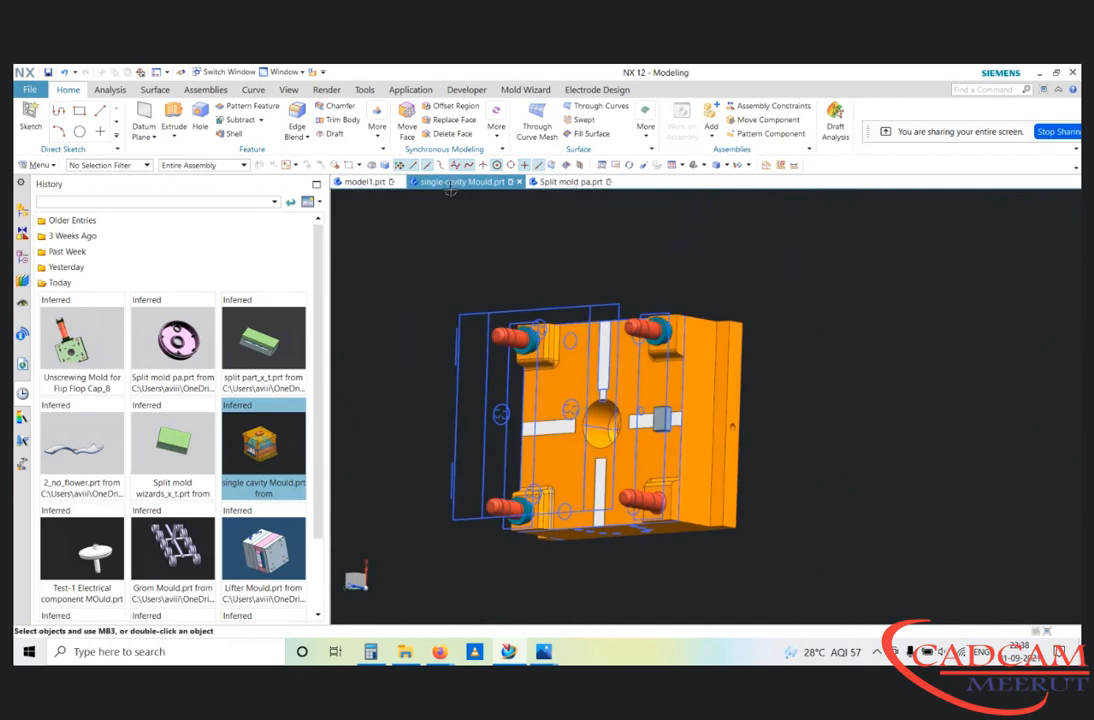
Step: Open the recently used mould part bg_stp.prt
{"action": "scroll", "coordinate": [170, 450], "scroll_direction": "down", "scroll_amount": 2}
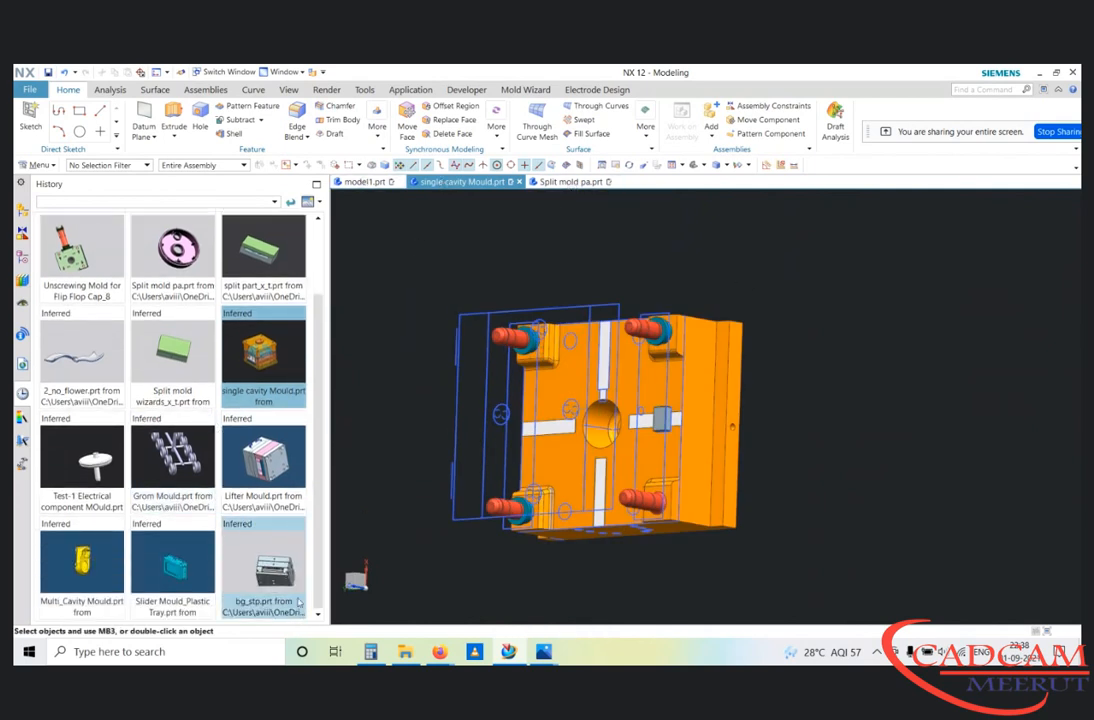
{"action": "double_click", "coordinate": [263, 570]}
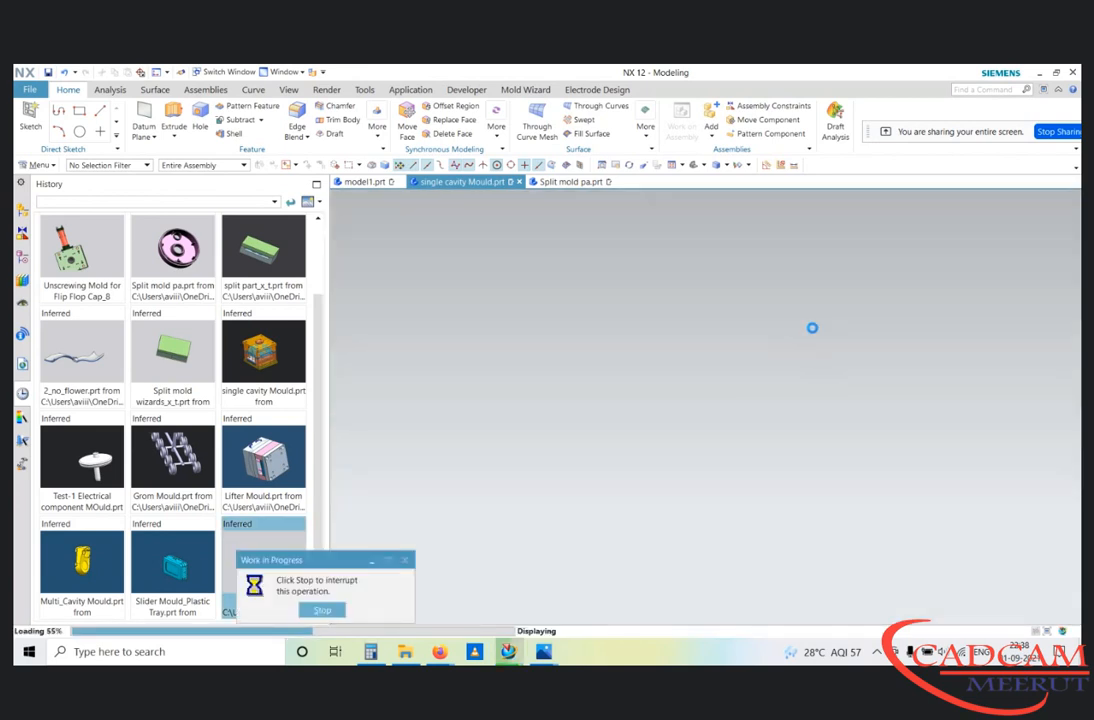
{"action": "scroll", "coordinate": [716, 317], "scroll_direction": "down", "scroll_amount": 3}
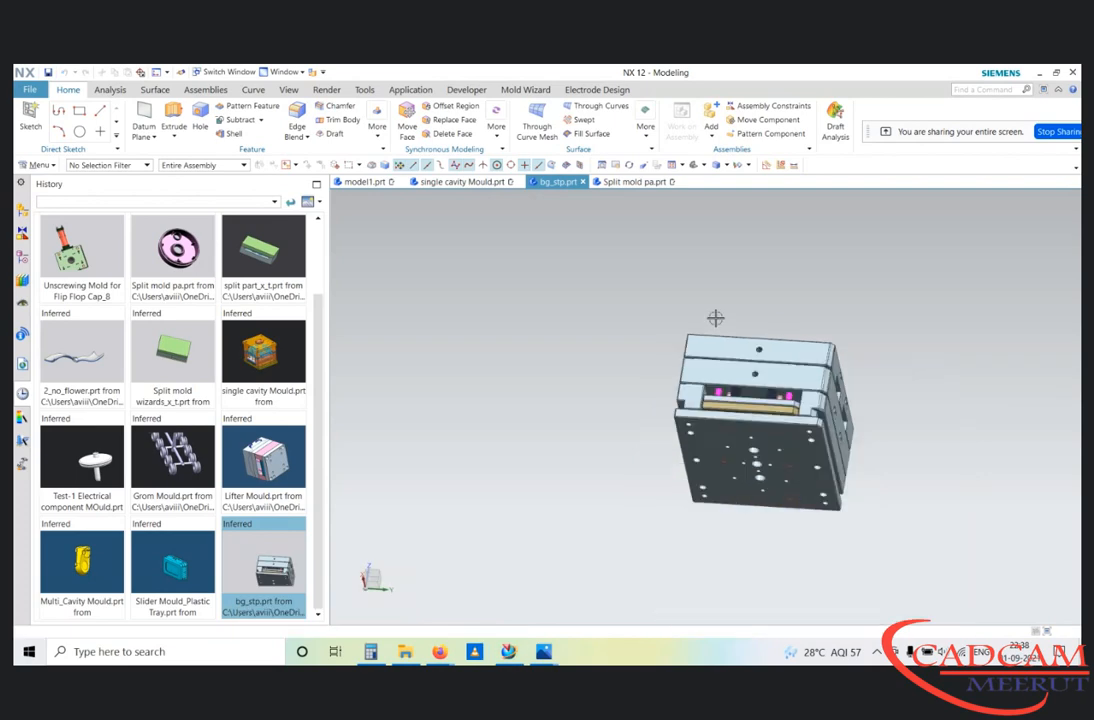
Step: Examine the plate stack, ejector opening and springs of the mould, singling out the plate next to the cavity side
{"action": "scroll", "coordinate": [749, 405], "scroll_direction": "up", "scroll_amount": 2}
{"action": "scroll", "coordinate": [645, 340], "scroll_direction": "up", "scroll_amount": 3}
{"action": "middle_click_drag", "start_coordinate": [655, 340], "coordinate": [818, 302]}
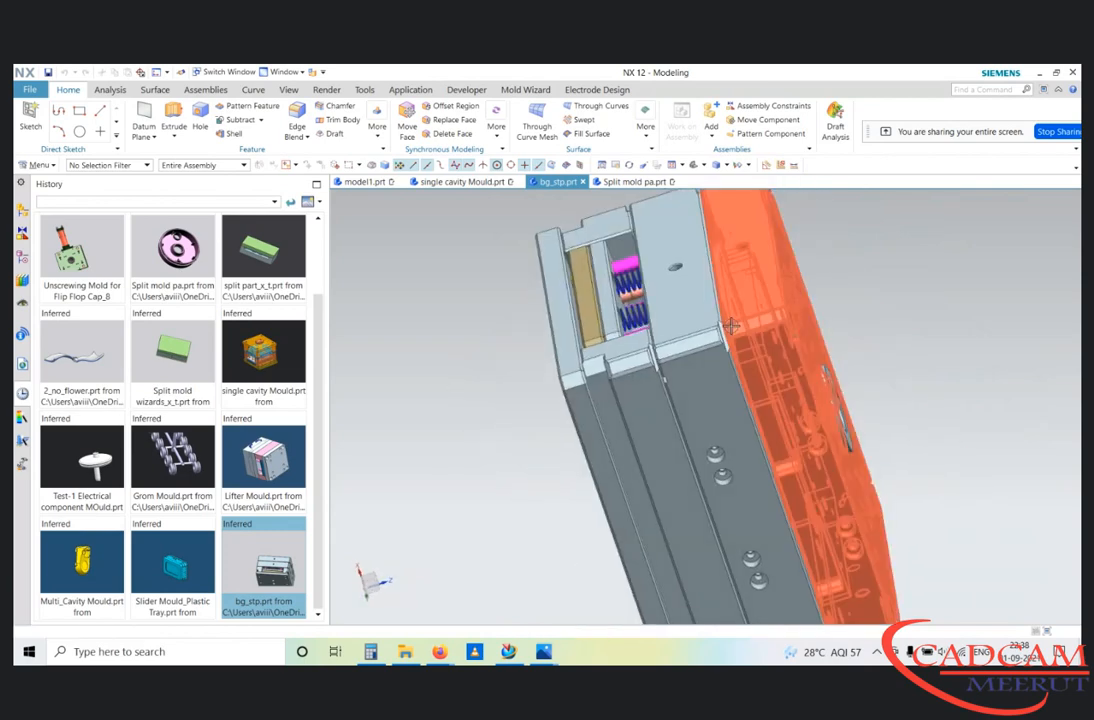
{"action": "key", "text": "F8"}
{"action": "middle_click_drag", "start_coordinate": [639, 315], "coordinate": [779, 317]}
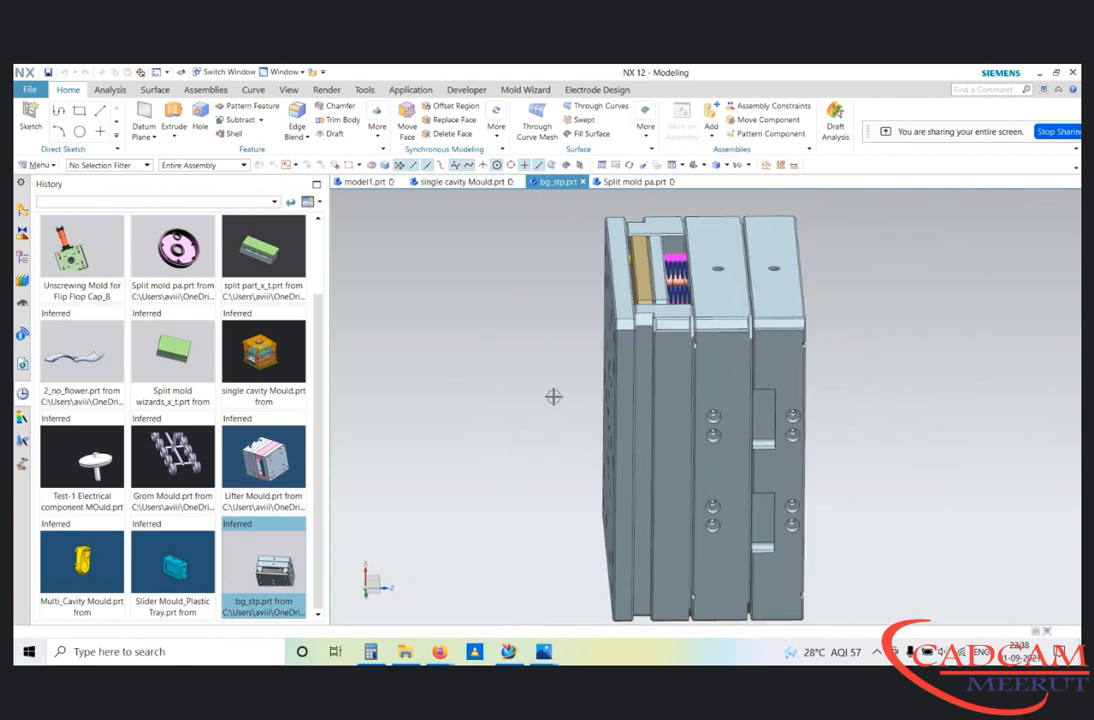
{"action": "key", "text": "F8"}
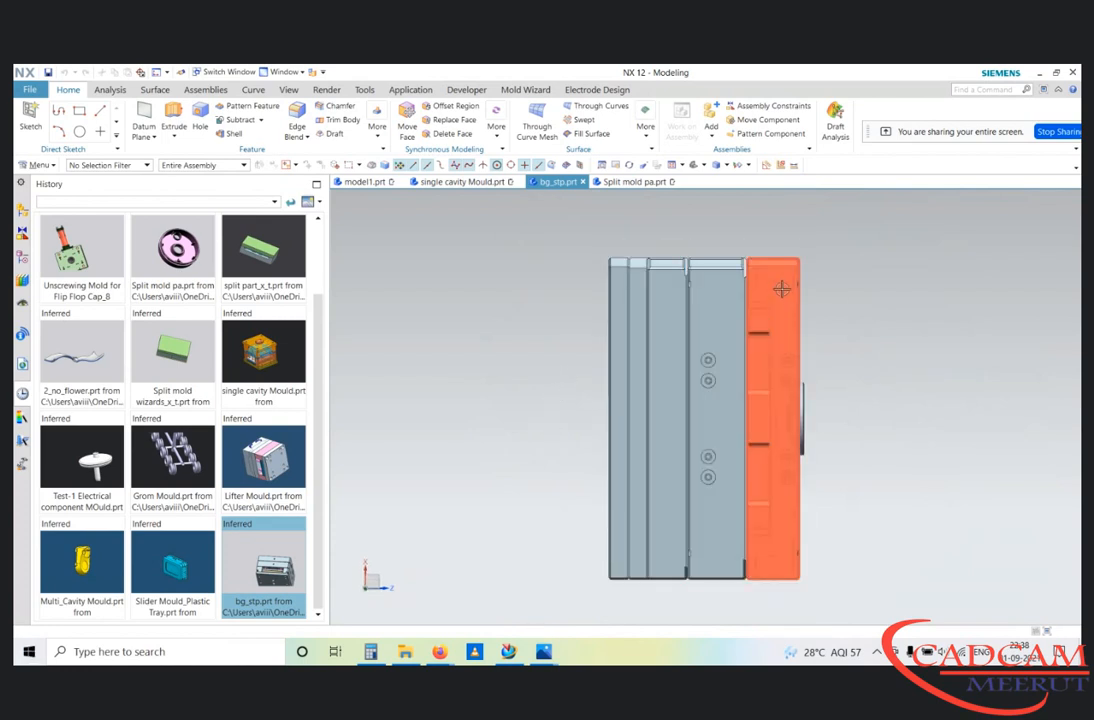
{"action": "left_click", "coordinate": [706, 290]}
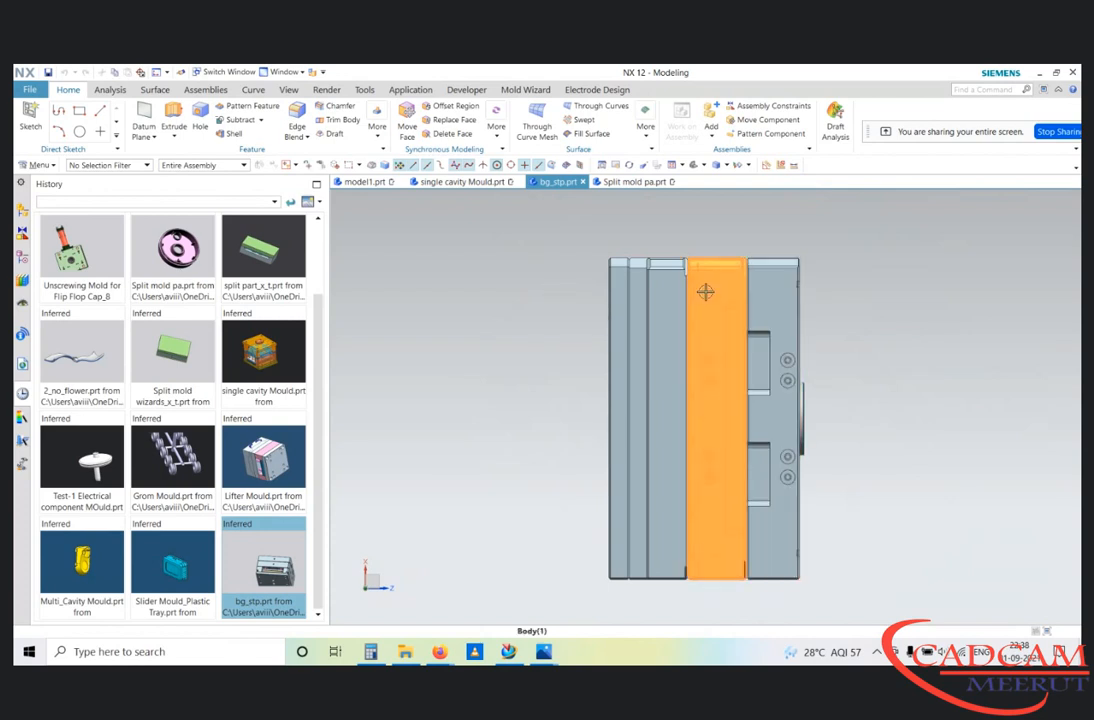
{"action": "left_click", "coordinate": [610, 294]}
{"action": "middle_click_drag", "start_coordinate": [576, 273], "coordinate": [596, 303]}
{"action": "key", "text": "Escape"}
Step: Try to measure the projected distance along YC between the ejector-side base plate and the opposite outer face
{"action": "left_click", "coordinate": [794, 167]}
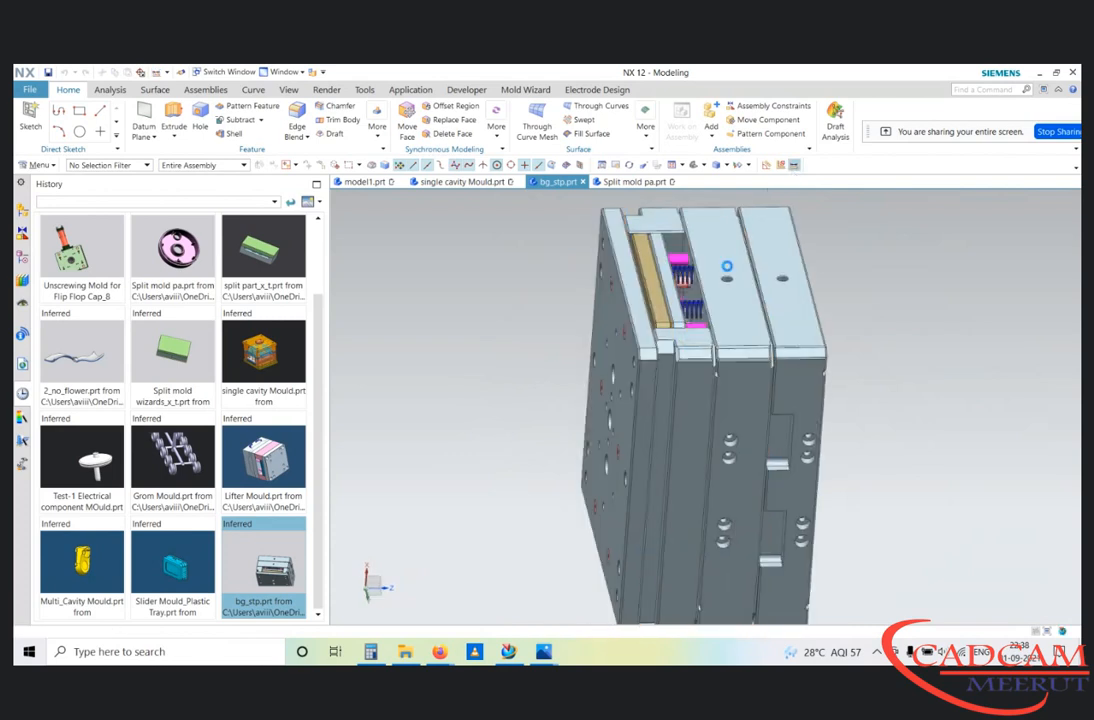
{"action": "middle_click_drag", "start_coordinate": [727, 298], "coordinate": [760, 302]}
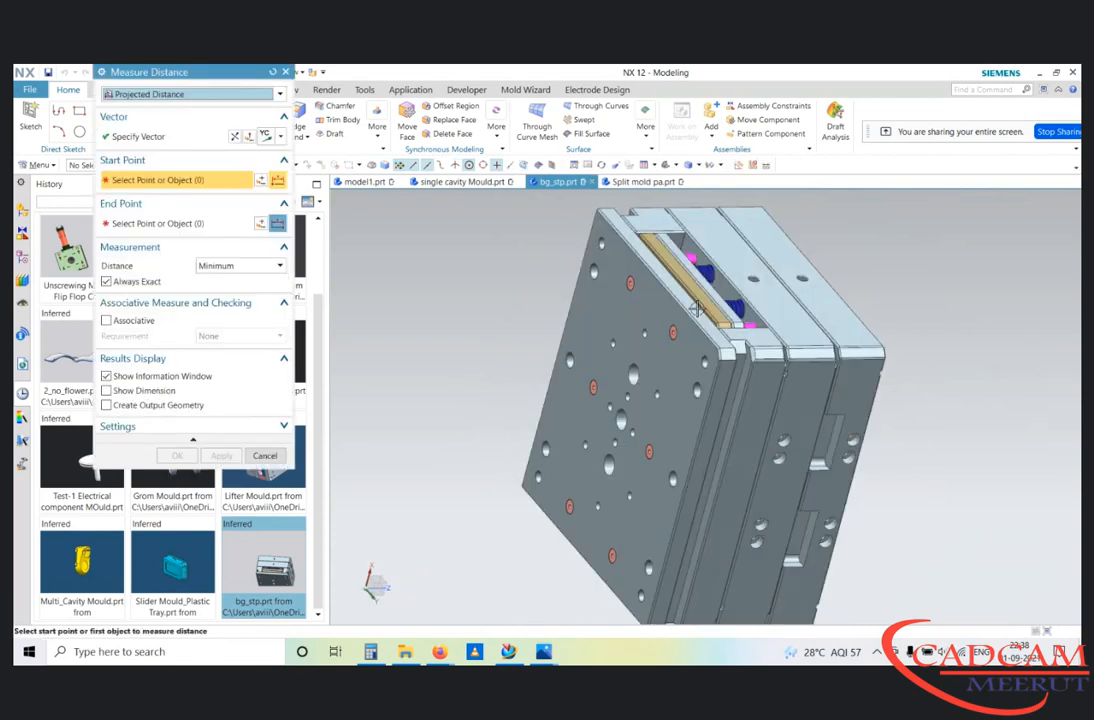
{"action": "left_click", "coordinate": [655, 318]}
{"action": "middle_click_drag", "start_coordinate": [864, 325], "coordinate": [770, 300]}
{"action": "left_click", "coordinate": [769, 298]}
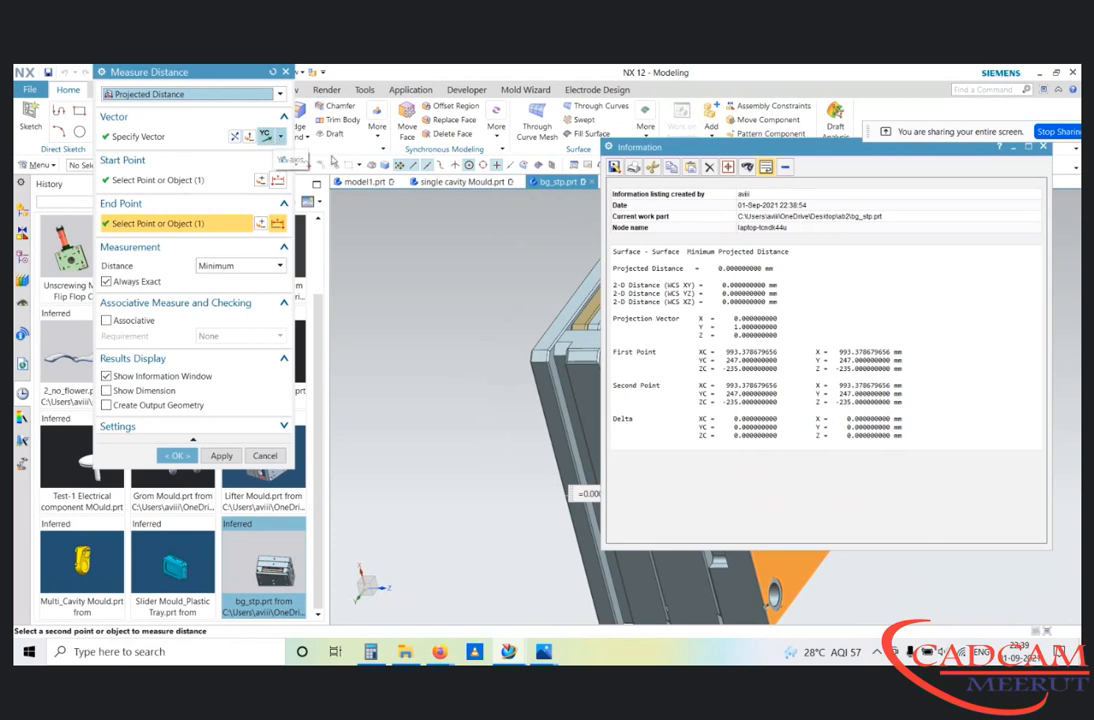
Step: Switch the measurement type to Distance and close the information listing
{"action": "middle_click_drag", "start_coordinate": [472, 283], "coordinate": [421, 346]}
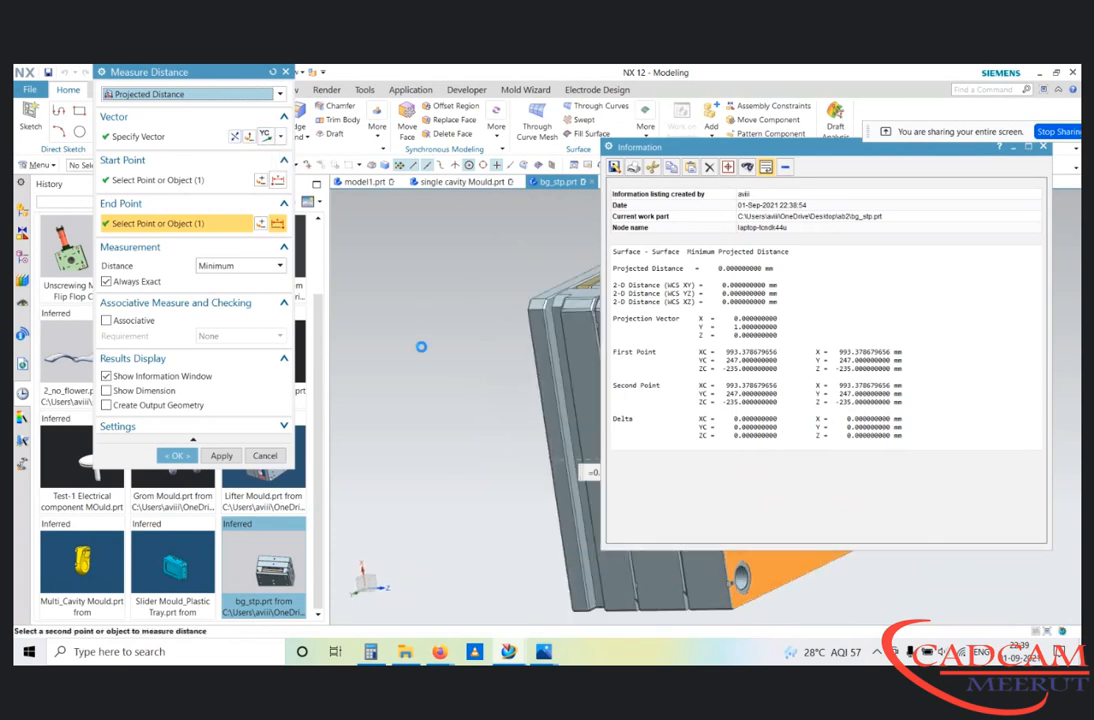
{"action": "key", "text": "F8"}
{"action": "left_click", "coordinate": [248, 97]}
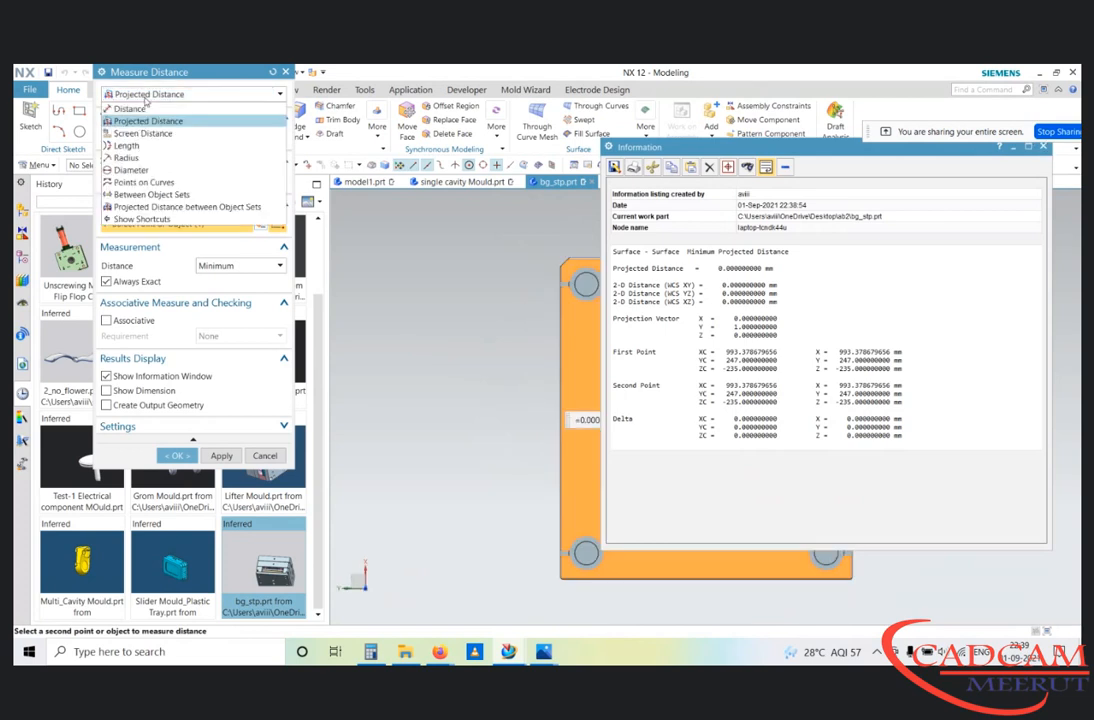
{"action": "left_click", "coordinate": [125, 106]}
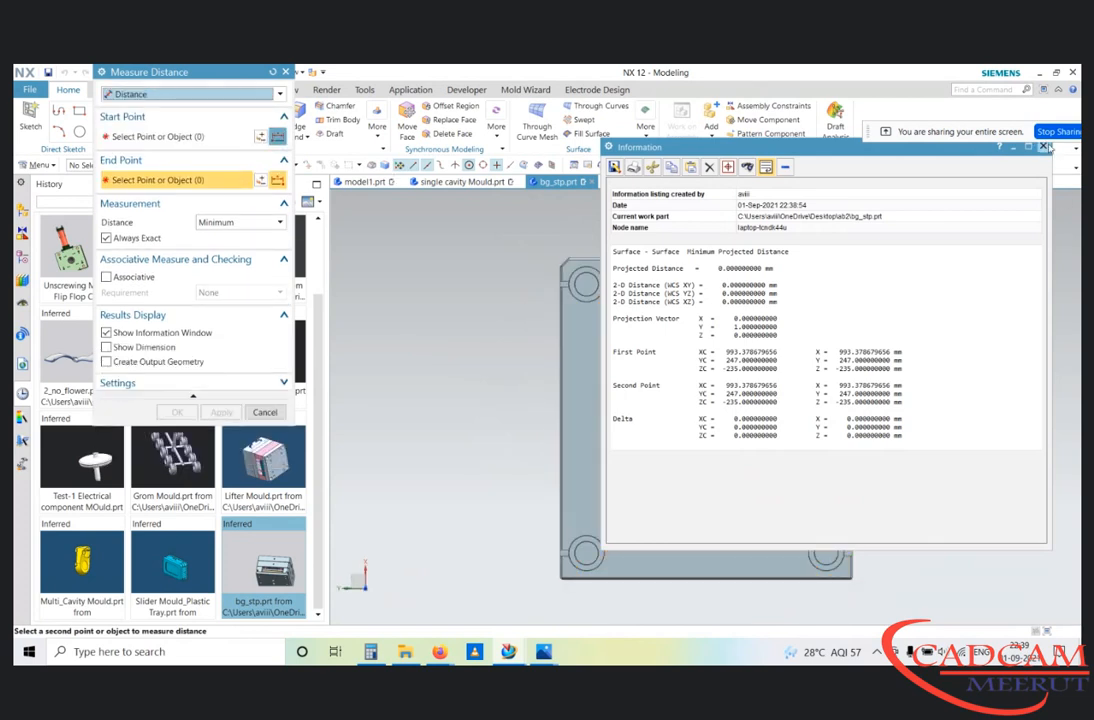
{"action": "left_click", "coordinate": [1043, 147]}
Step: Measure the minimum distance between the two outer faces of the mould, close the listing and inspect the measured stack
{"action": "scroll", "coordinate": [693, 378], "scroll_direction": "down", "scroll_amount": 3}
{"action": "middle_click_drag", "start_coordinate": [702, 384], "coordinate": [716, 386]}
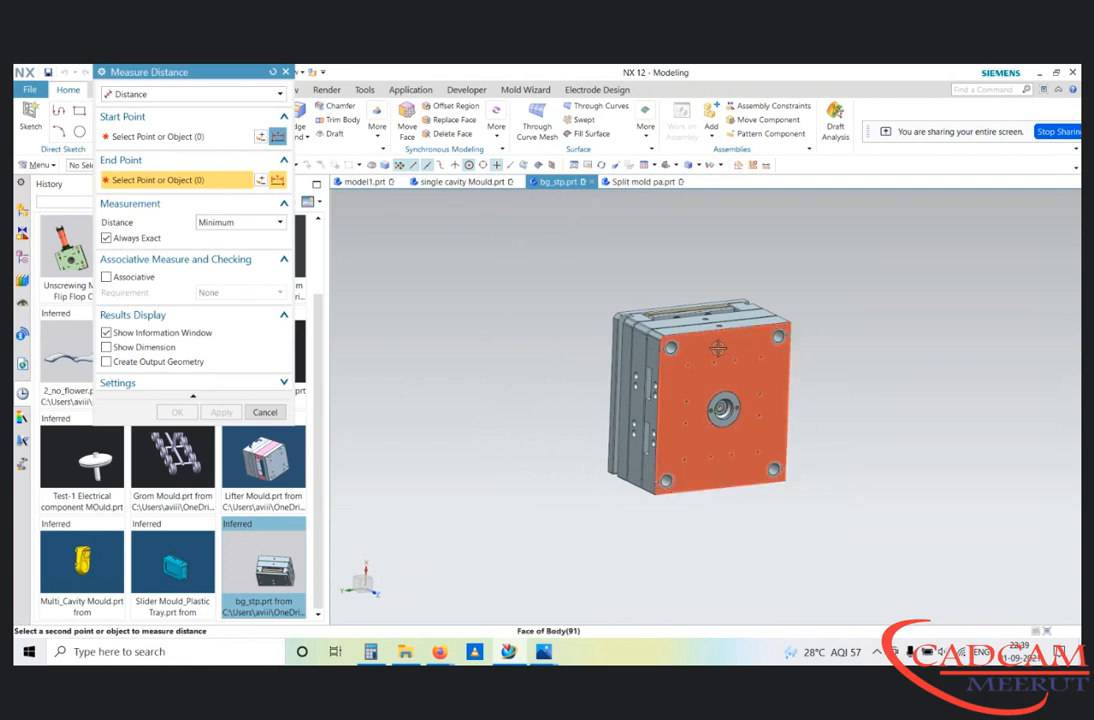
{"action": "left_click", "coordinate": [720, 347]}
{"action": "middle_click_drag", "start_coordinate": [720, 347], "coordinate": [659, 344]}
{"action": "scroll", "coordinate": [659, 345], "scroll_direction": "up", "scroll_amount": 3}
{"action": "left_click", "coordinate": [681, 313]}
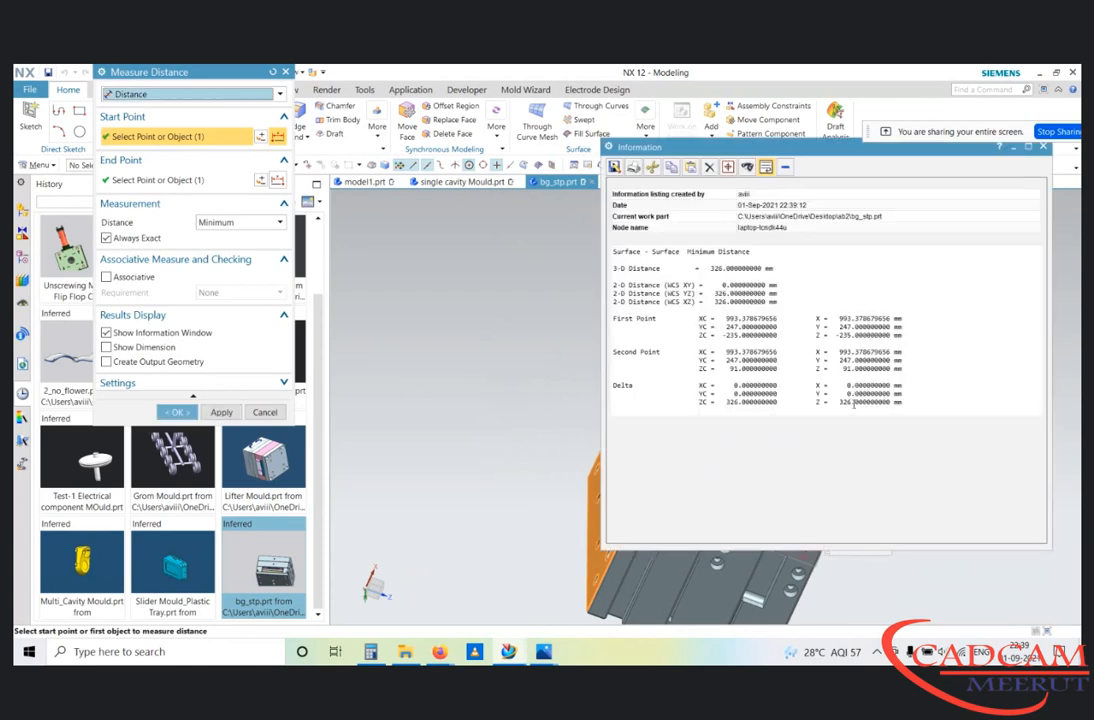
{"action": "left_click_drag", "start_coordinate": [841, 401], "coordinate": [865, 403]}
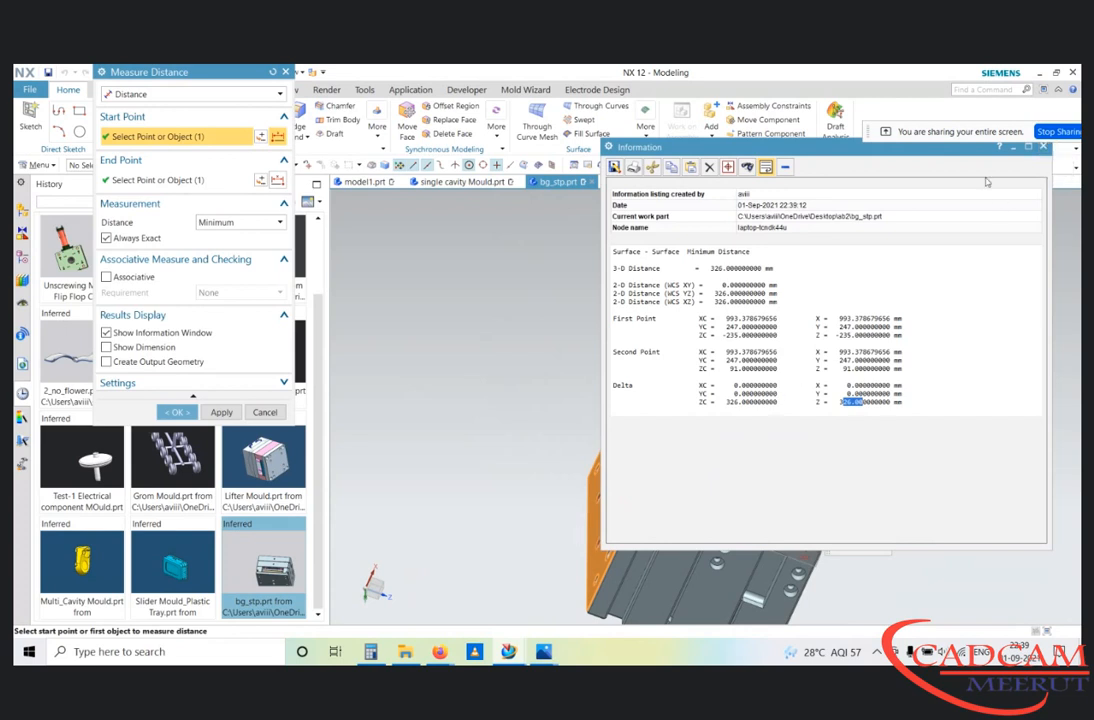
{"action": "left_click", "coordinate": [1043, 147]}
{"action": "middle_click_drag", "start_coordinate": [686, 281], "coordinate": [708, 430]}
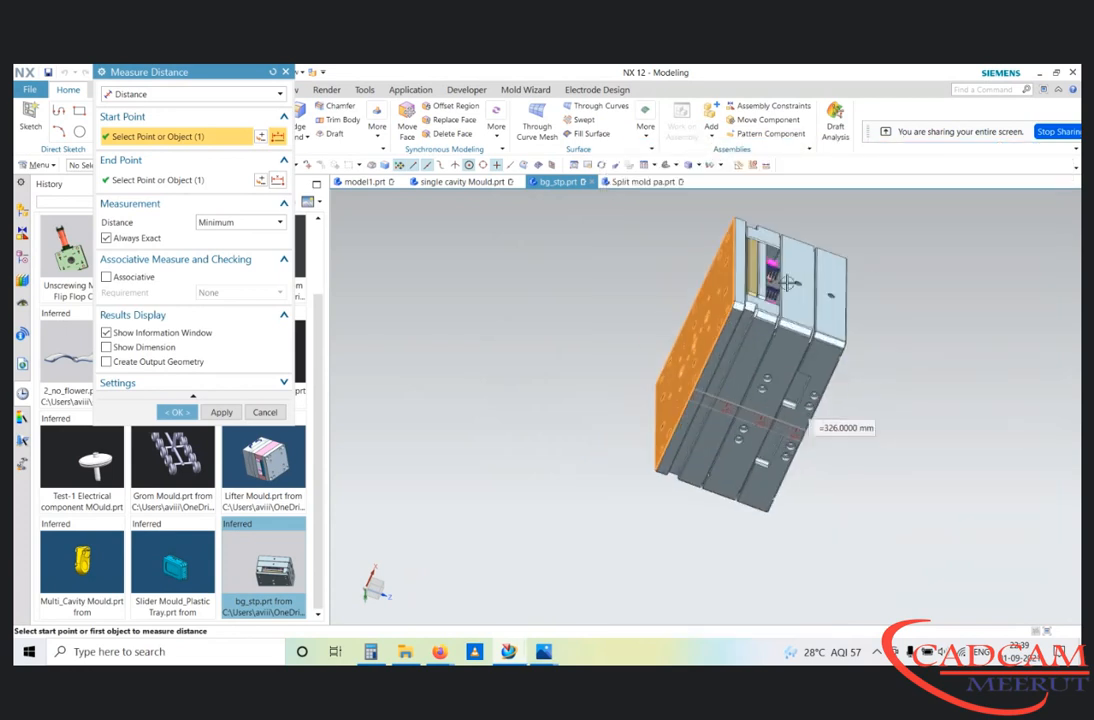
{"action": "scroll", "coordinate": [788, 284], "scroll_direction": "up", "scroll_amount": 5}
{"action": "scroll", "coordinate": [838, 494], "scroll_direction": "down", "scroll_amount": 5}
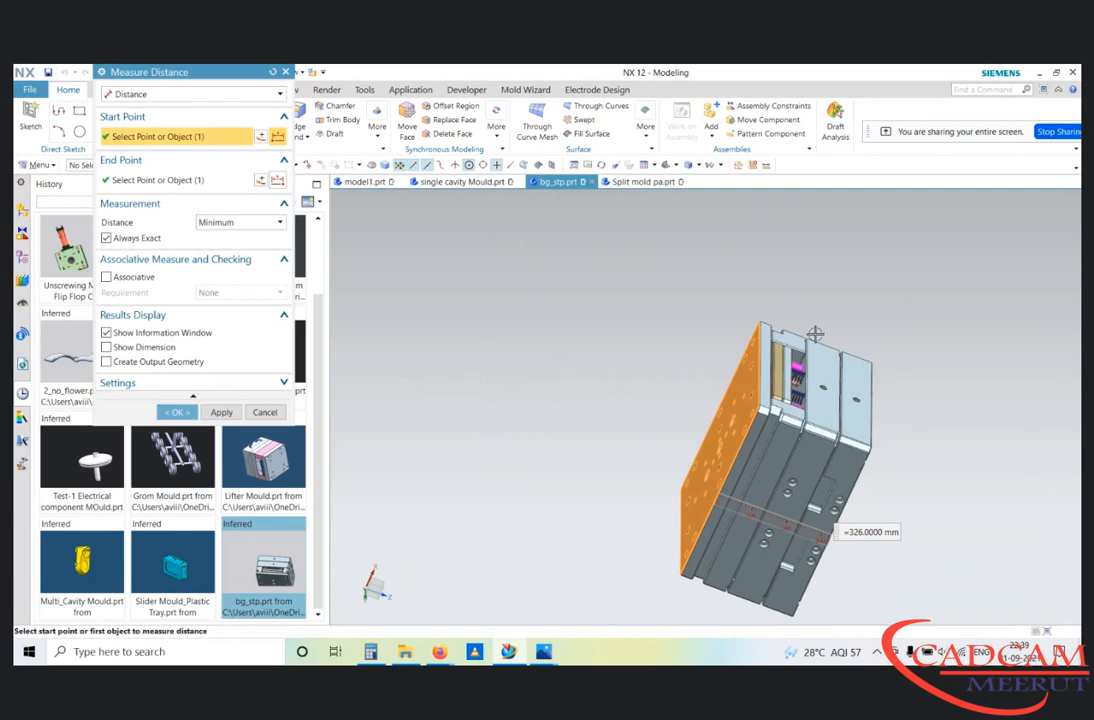
Step: Try to move the outer cavity-side plate and locating ring about 19 mm along ZC with Move Object
{"action": "middle_click_drag", "start_coordinate": [760, 347], "coordinate": [766, 375]}
{"action": "key", "text": "Escape"}
{"action": "key", "text": "F8"}
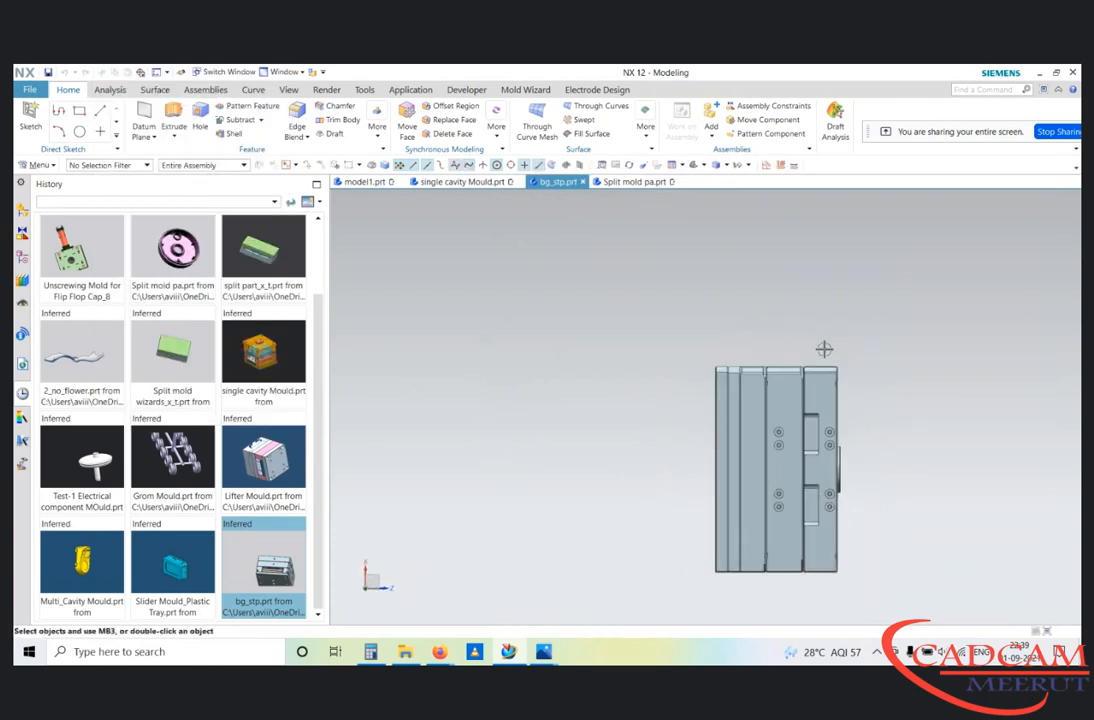
{"action": "key", "text": "ctrl+t"}
{"action": "left_click", "coordinate": [822, 380]}
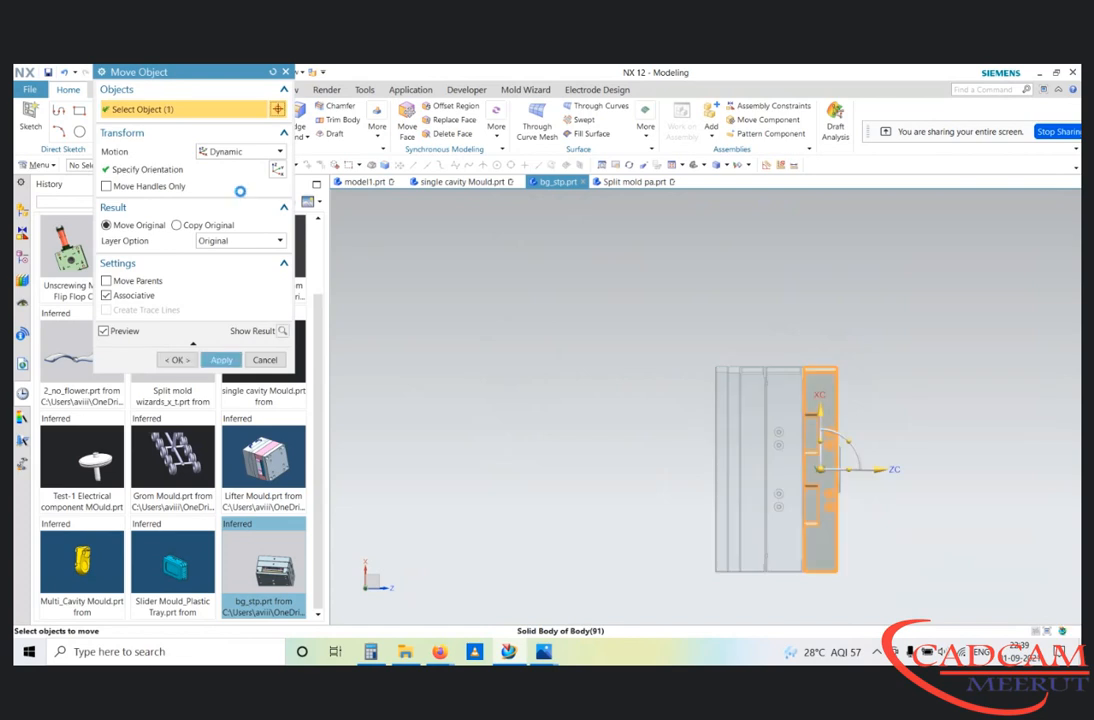
{"action": "scroll", "coordinate": [825, 478], "scroll_direction": "up", "scroll_amount": 2}
{"action": "left_click", "coordinate": [804, 466]}
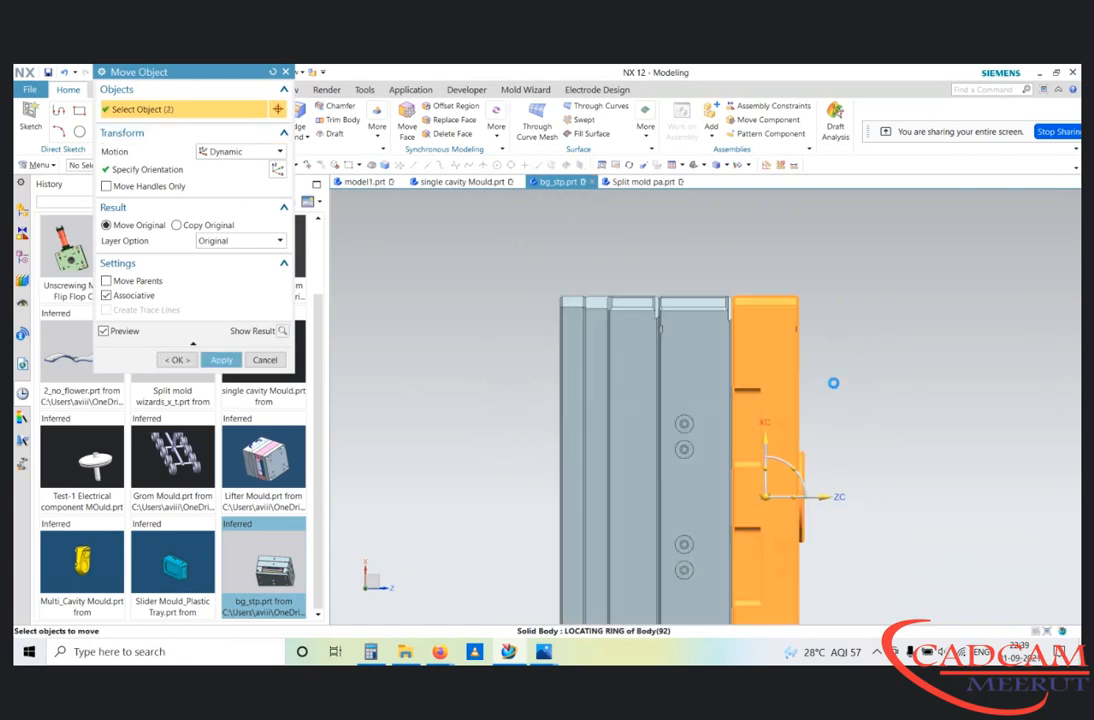
{"action": "scroll", "coordinate": [826, 458], "scroll_direction": "down", "scroll_amount": 2}
{"action": "left_click_drag", "start_coordinate": [801, 458], "coordinate": [806, 457]}
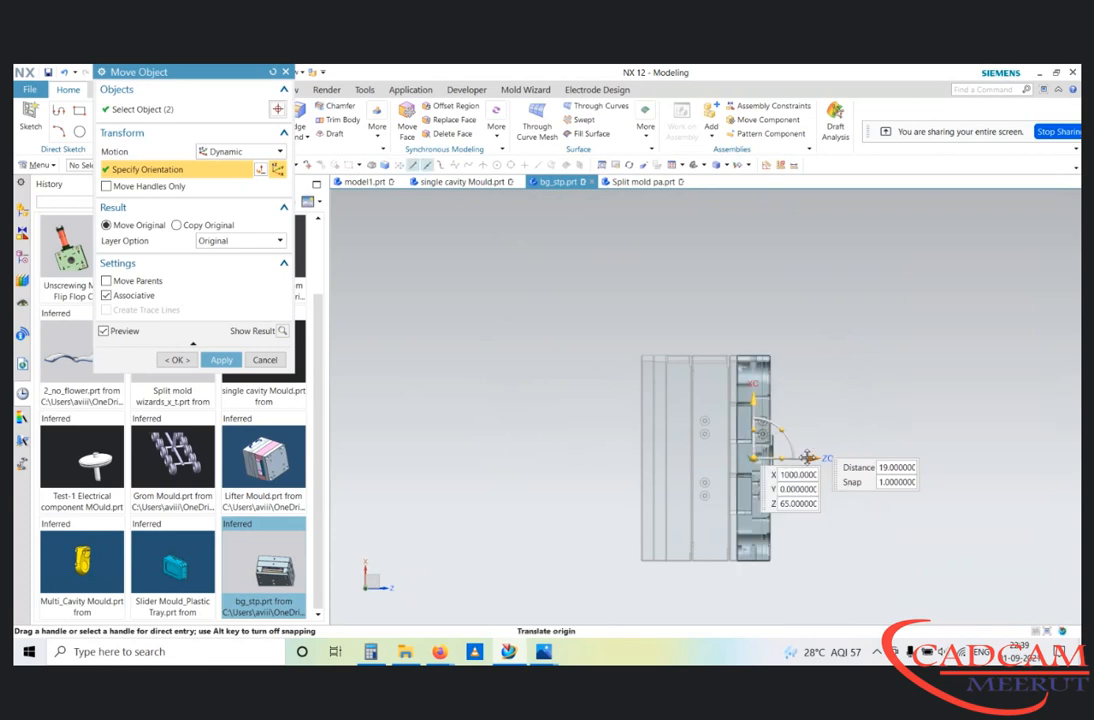
{"action": "middle_click", "coordinate": [806, 457]}
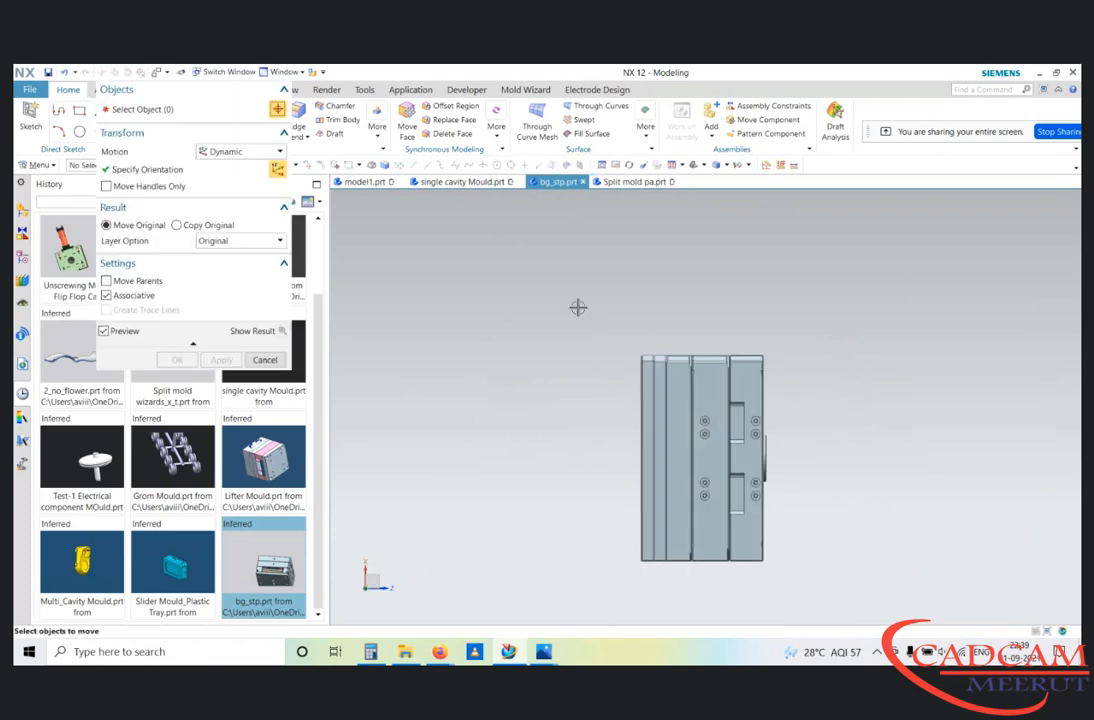
{"action": "left_click", "coordinate": [176, 225]}
{"action": "left_click", "coordinate": [106, 225]}
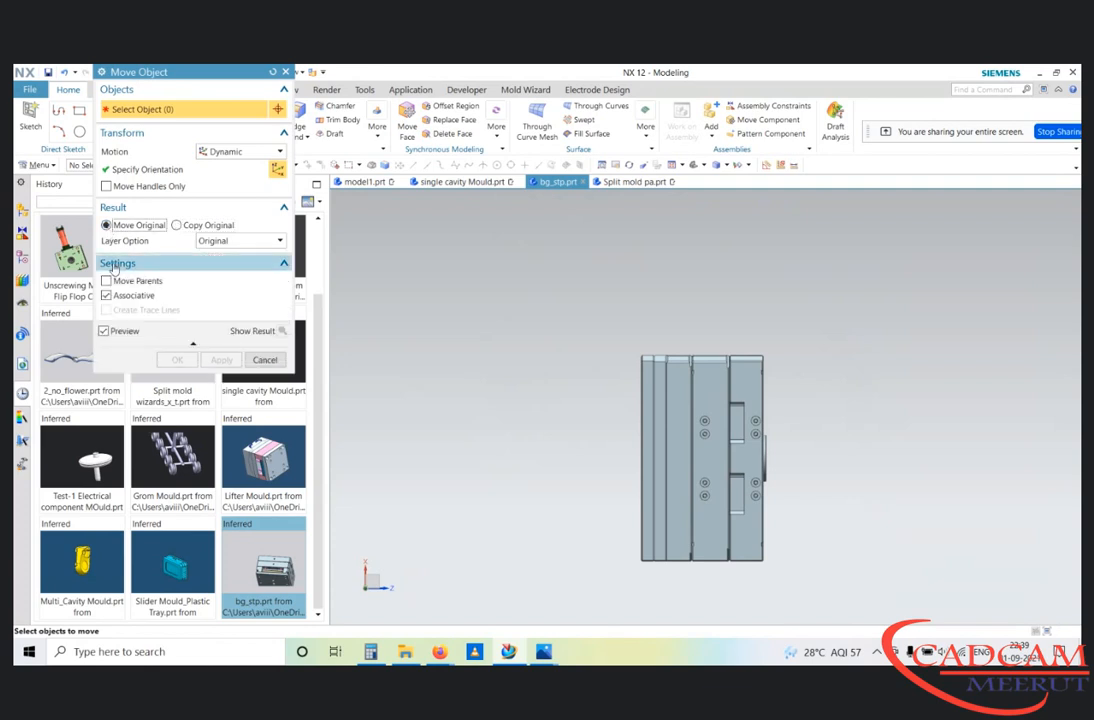
{"action": "scroll", "coordinate": [684, 320], "scroll_direction": "down", "scroll_amount": 2}
{"action": "left_click_drag", "start_coordinate": [672, 316], "coordinate": [613, 321]}
{"action": "key", "text": "Escape"}
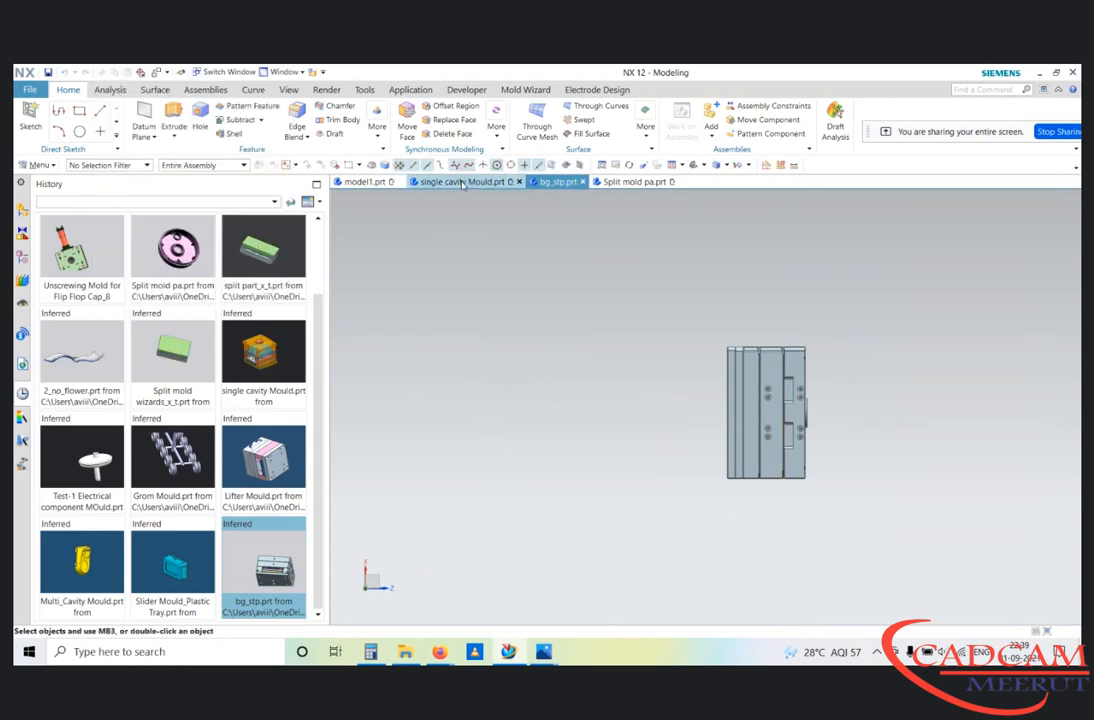
Step: Switch to single cavity Mould.prt and show its hidden half so that both mould halves are displayed
{"action": "left_click", "coordinate": [463, 184]}
{"action": "scroll", "coordinate": [824, 347], "scroll_direction": "down", "scroll_amount": 1}
{"action": "middle_click_drag", "start_coordinate": [824, 347], "coordinate": [765, 350]}
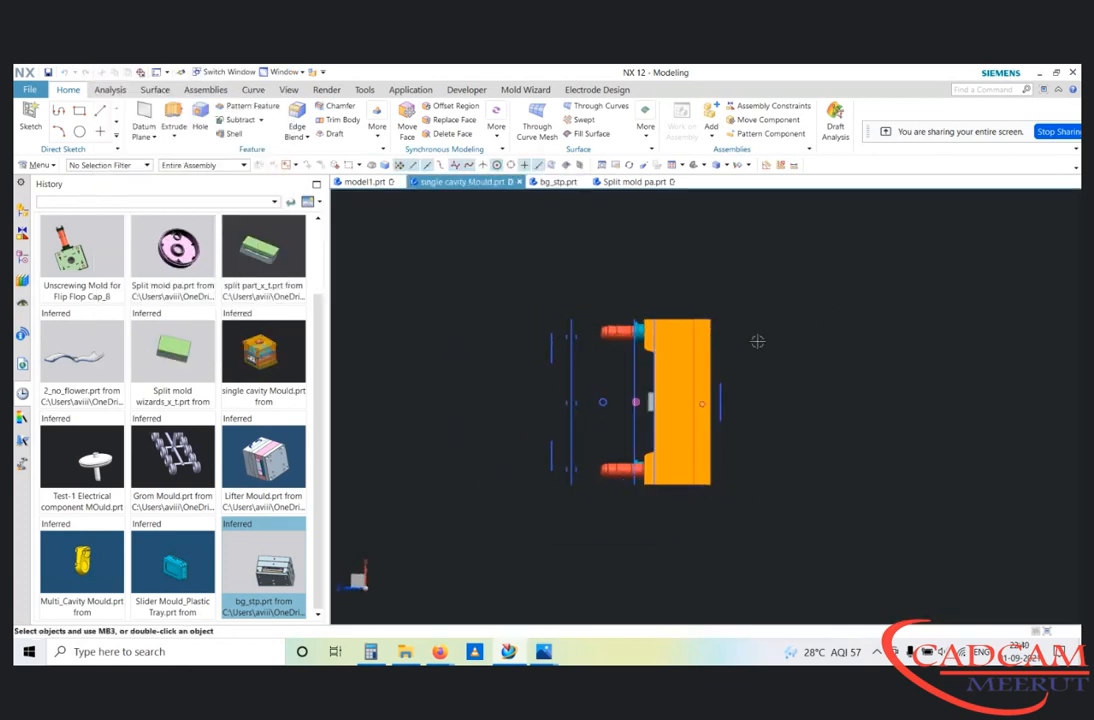
{"action": "scroll", "coordinate": [765, 347], "scroll_direction": "down", "scroll_amount": 1}
{"action": "key", "text": "ctrl+shift+b"}
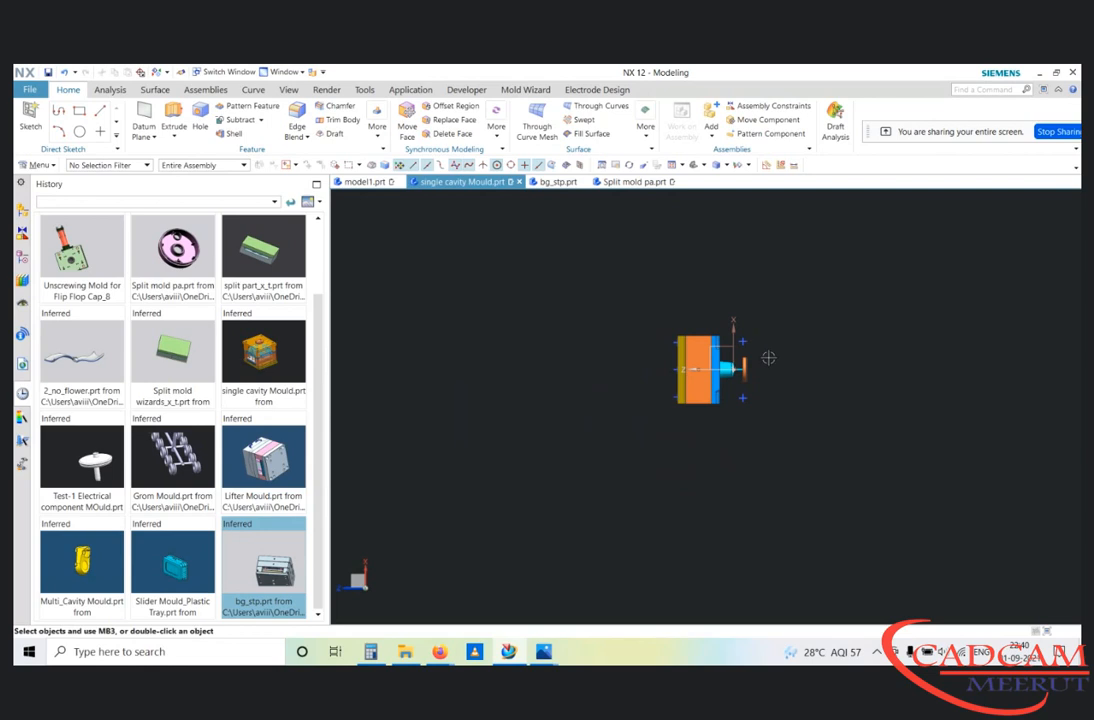
{"action": "key", "text": "ctrl+shift+b"}
{"action": "key", "text": "ctrl+b"}
{"action": "left_click_drag", "start_coordinate": [618, 288], "coordinate": [820, 444]}
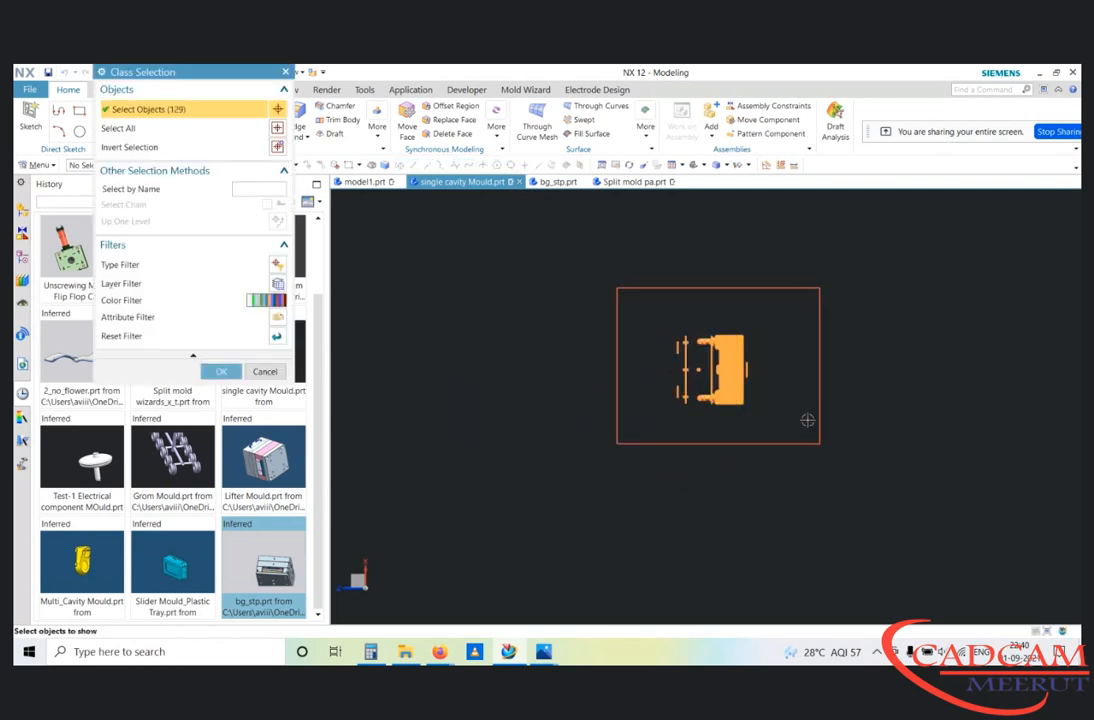
{"action": "middle_click", "coordinate": [808, 382]}
{"action": "scroll", "coordinate": [730, 337], "scroll_direction": "up", "scroll_amount": 4}
Step: Hide all sketches, curves and coordinate systems of the mould
{"action": "key", "text": "ctrl+w"}
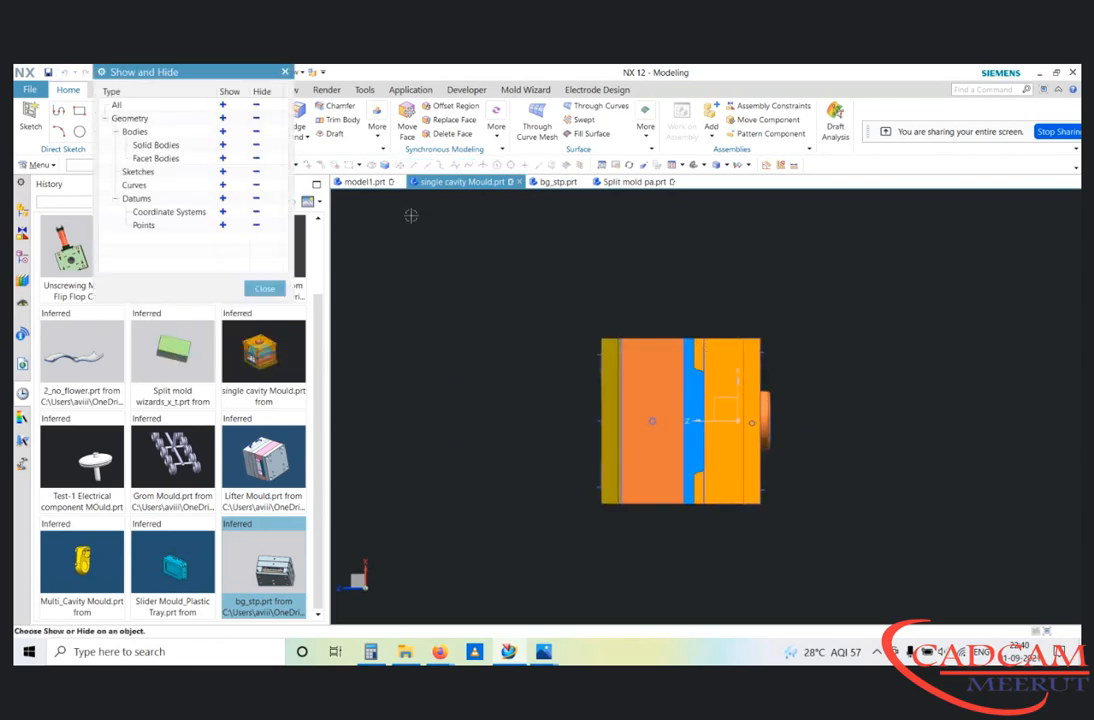
{"action": "left_click", "coordinate": [256, 171]}
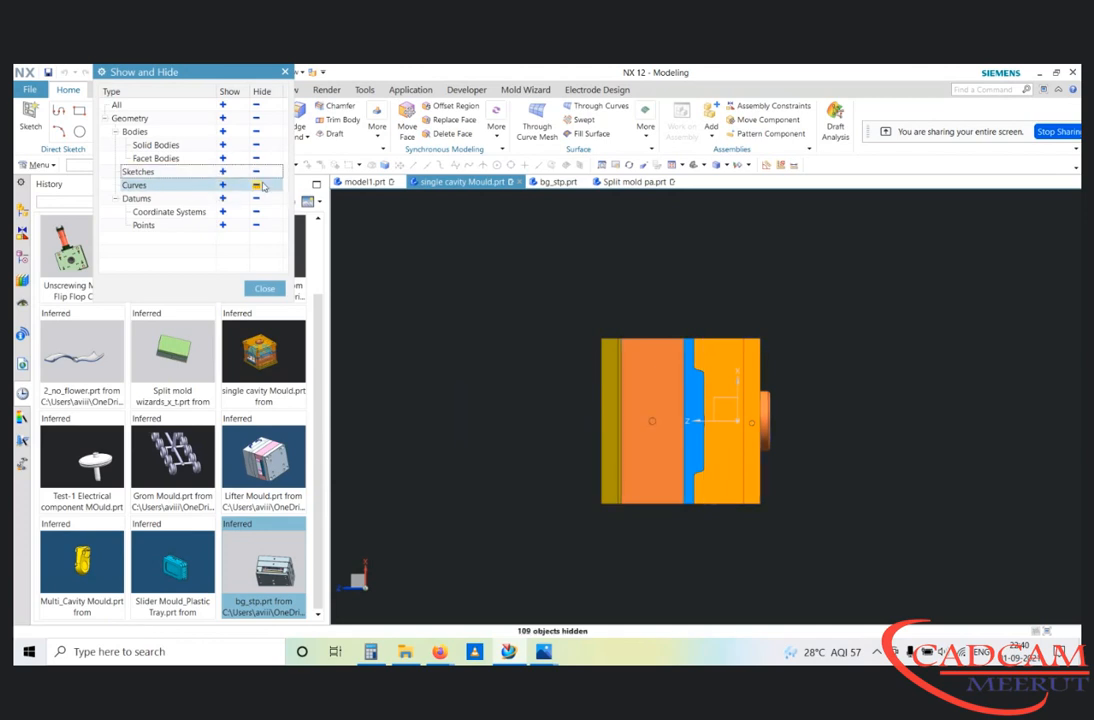
{"action": "left_click", "coordinate": [257, 185]}
{"action": "middle_click", "coordinate": [791, 325]}
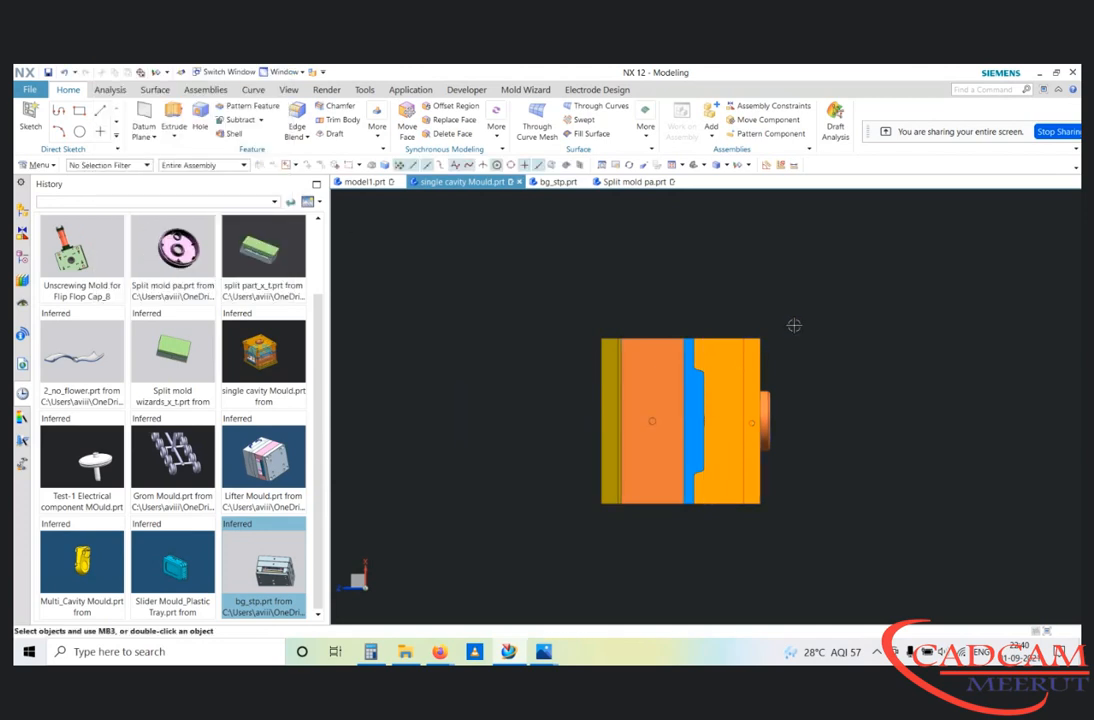
Step: Move the 24 bodies of the ejector-side half 100 mm along ZC to open the mould
{"action": "key", "text": "ctrl+t"}
{"action": "left_click_drag", "start_coordinate": [575, 296], "coordinate": [761, 508]}
{"action": "middle_click_drag", "start_coordinate": [813, 353], "coordinate": [828, 364]}
{"action": "key", "text": "F8"}
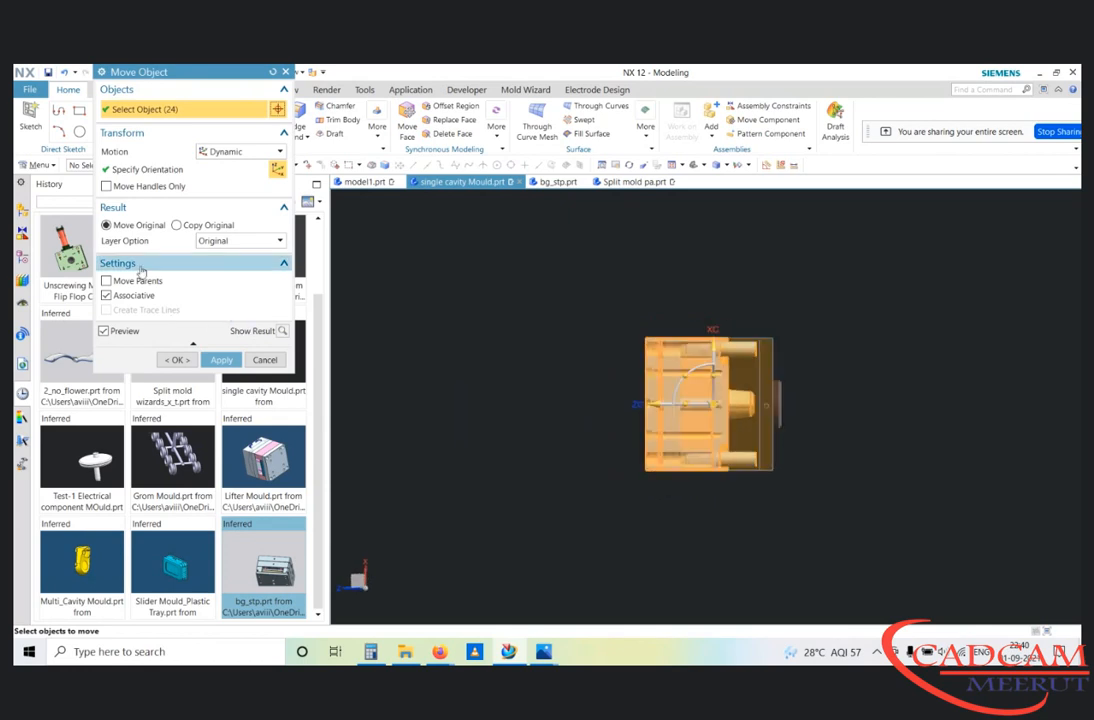
{"action": "left_click", "coordinate": [652, 404]}
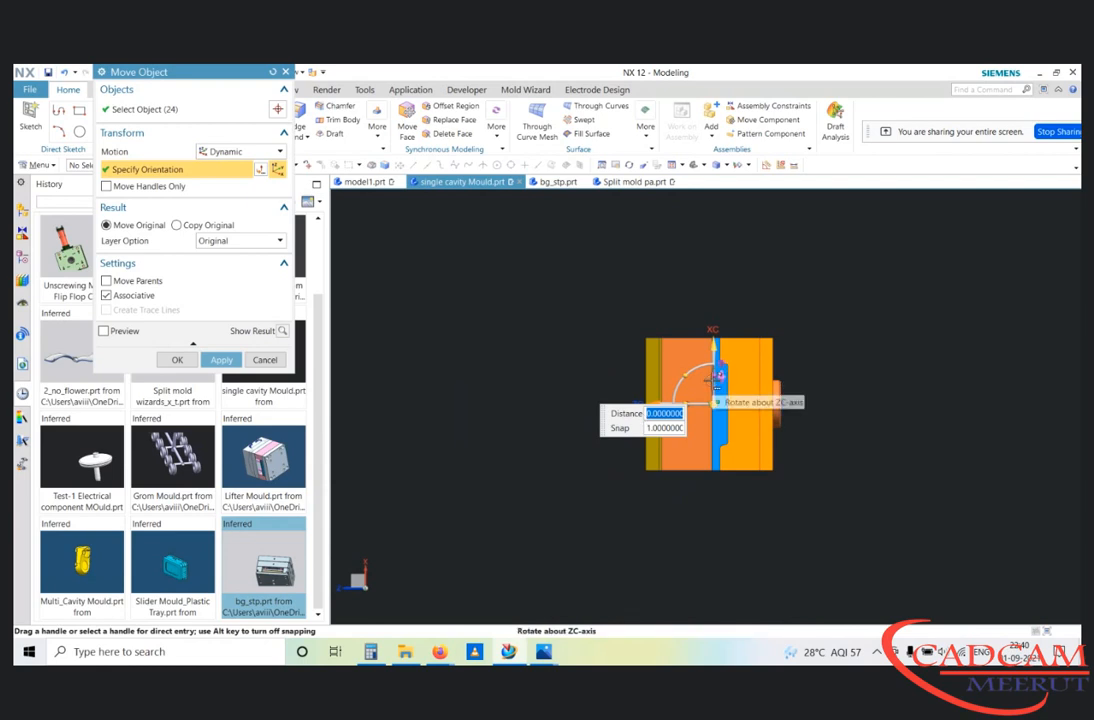
{"action": "type", "text": "100"}
{"action": "key", "text": "Return"}
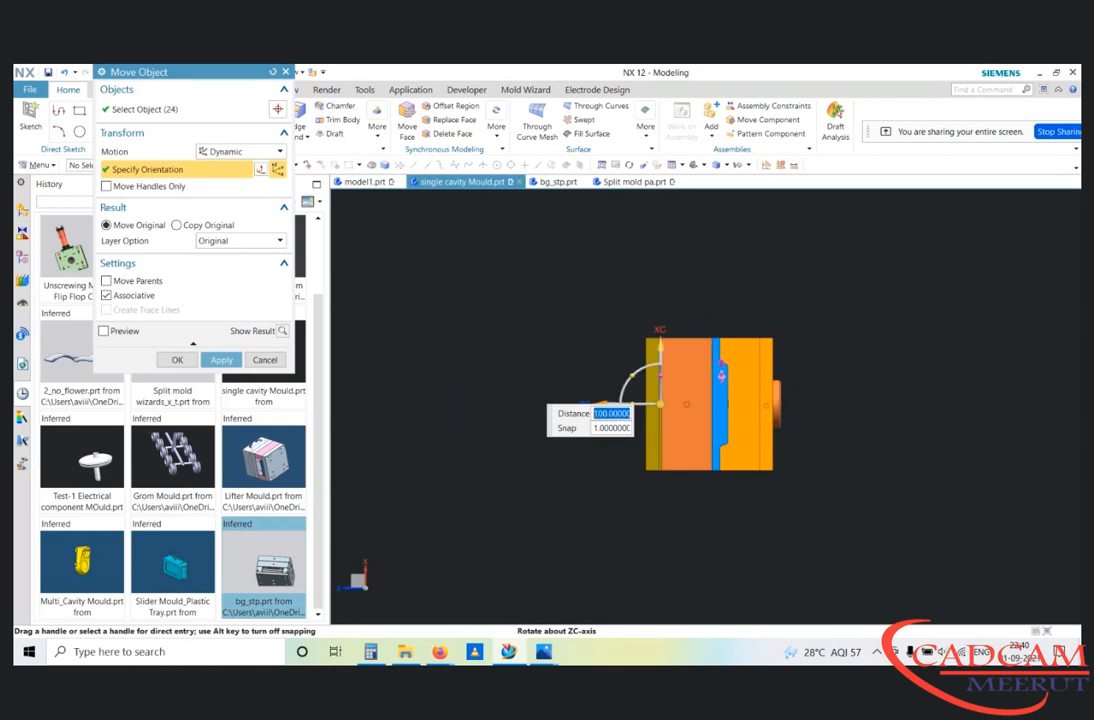
{"action": "left_click", "coordinate": [177, 360]}
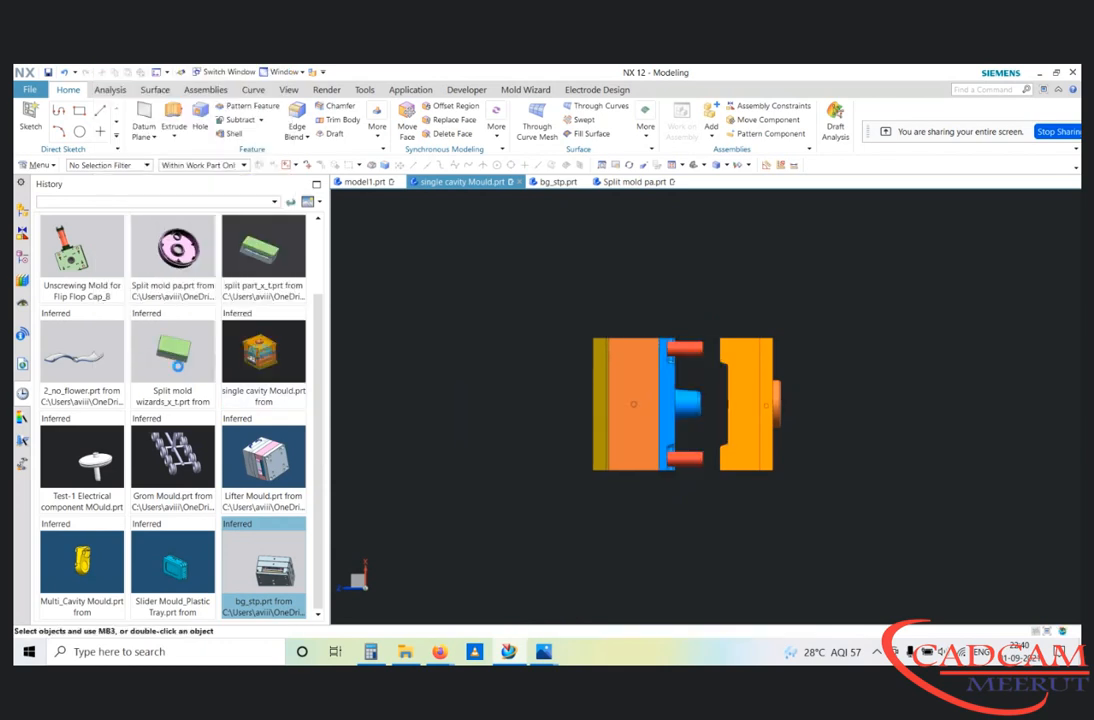
Step: Try to measure the projected distance along YC from the core plate's face to the core's tip face
{"action": "scroll", "coordinate": [716, 354], "scroll_direction": "up", "scroll_amount": 2}
{"action": "middle_click_drag", "start_coordinate": [706, 359], "coordinate": [690, 432]}
{"action": "key", "text": "F8"}
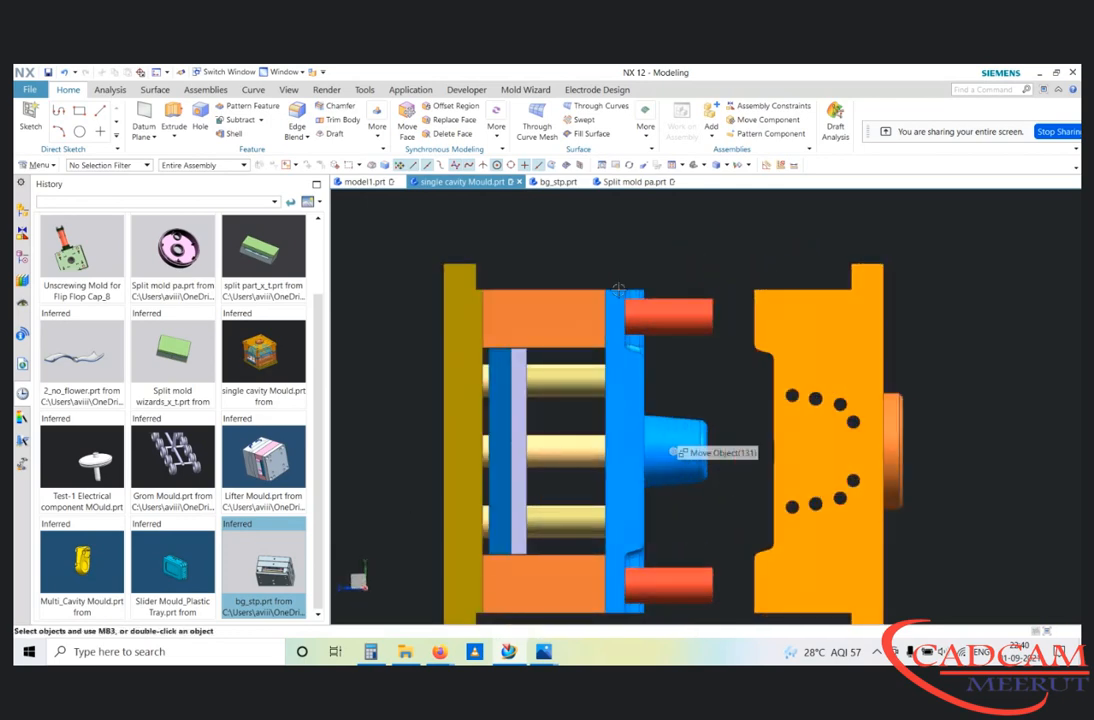
{"action": "left_click", "coordinate": [793, 166]}
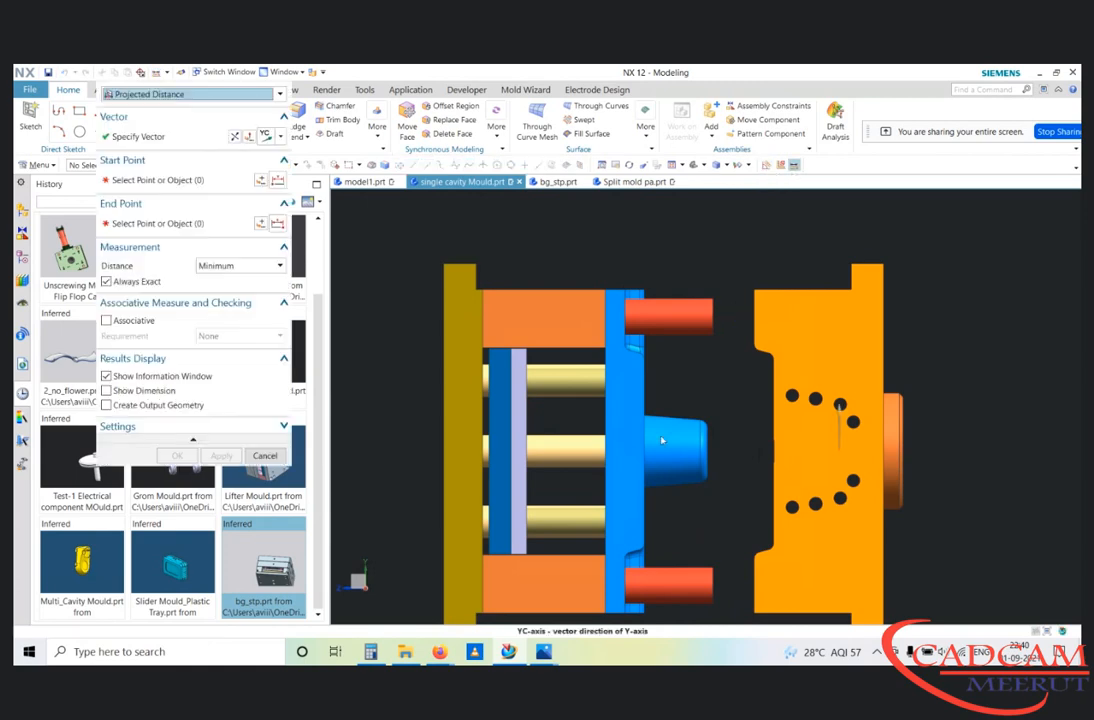
{"action": "middle_click_drag", "start_coordinate": [615, 445], "coordinate": [630, 454]}
{"action": "scroll", "coordinate": [640, 450], "scroll_direction": "up", "scroll_amount": 4}
{"action": "left_click", "coordinate": [615, 440]}
{"action": "scroll", "coordinate": [757, 448], "scroll_direction": "up", "scroll_amount": 4}
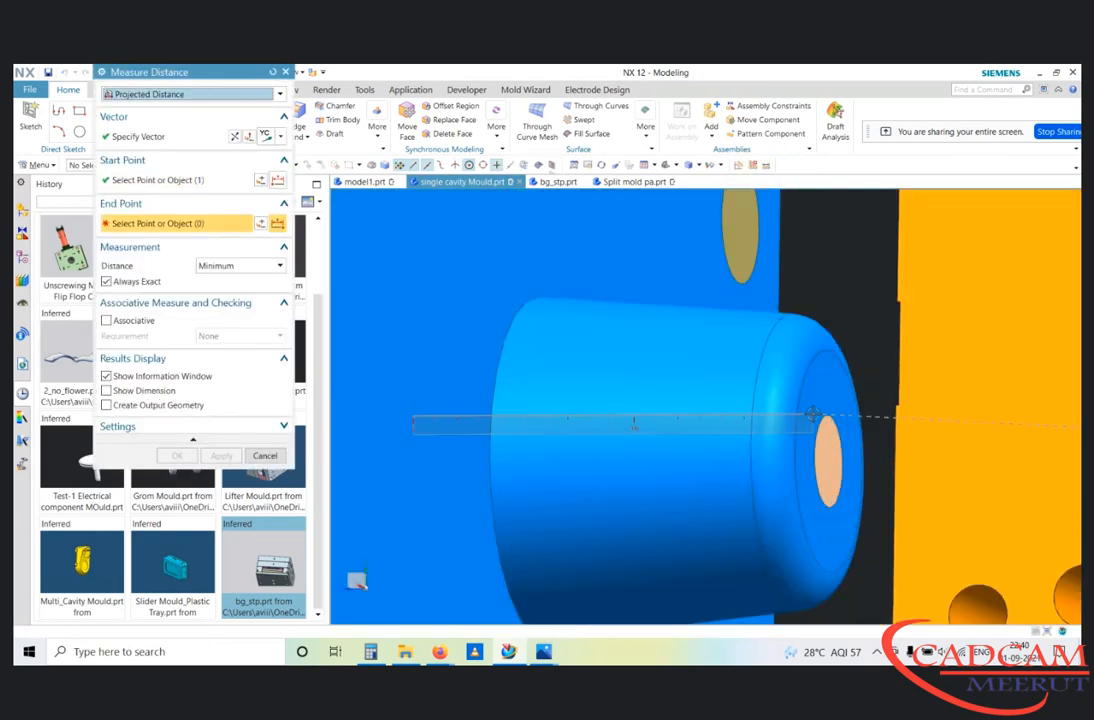
{"action": "left_click", "coordinate": [835, 384]}
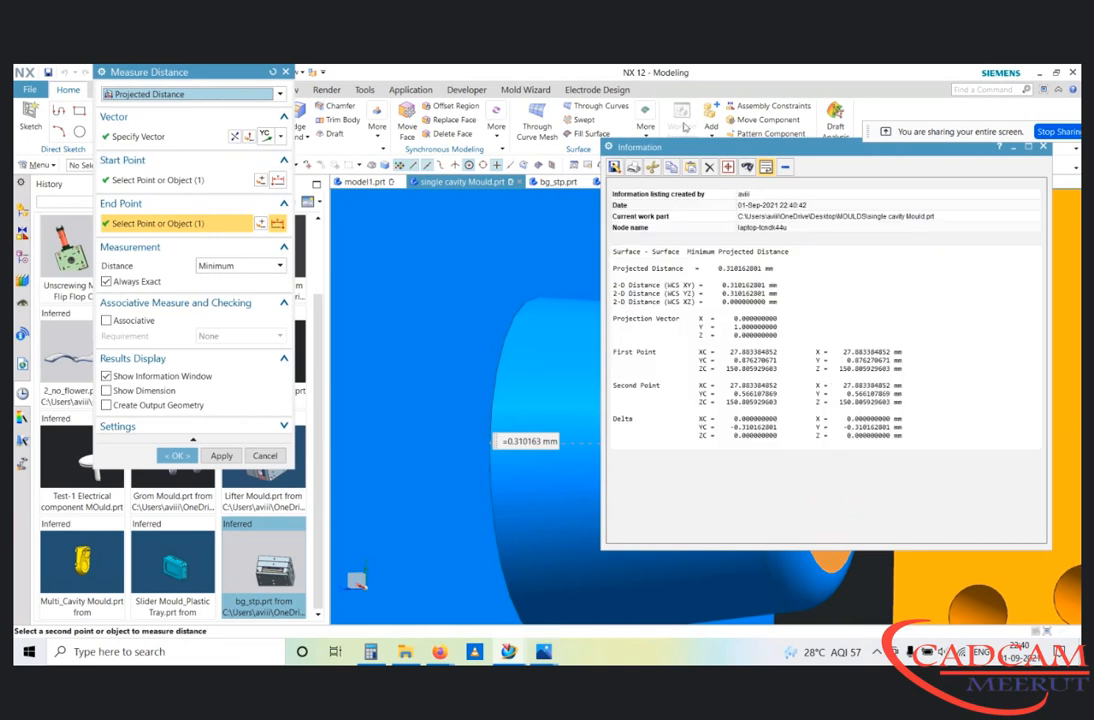
{"action": "scroll", "coordinate": [525, 354], "scroll_direction": "down", "scroll_amount": 3}
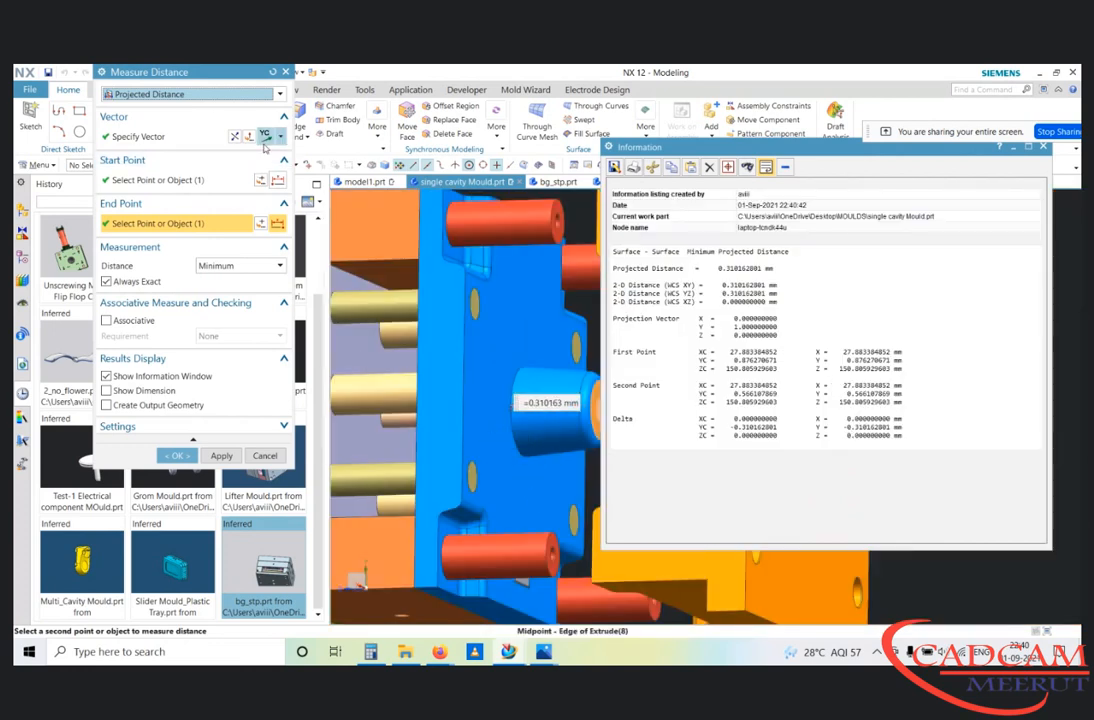
Step: Measure the core's projected height along -ZC, single out the result in the listing and close the measurement
{"action": "left_click", "coordinate": [280, 136]}
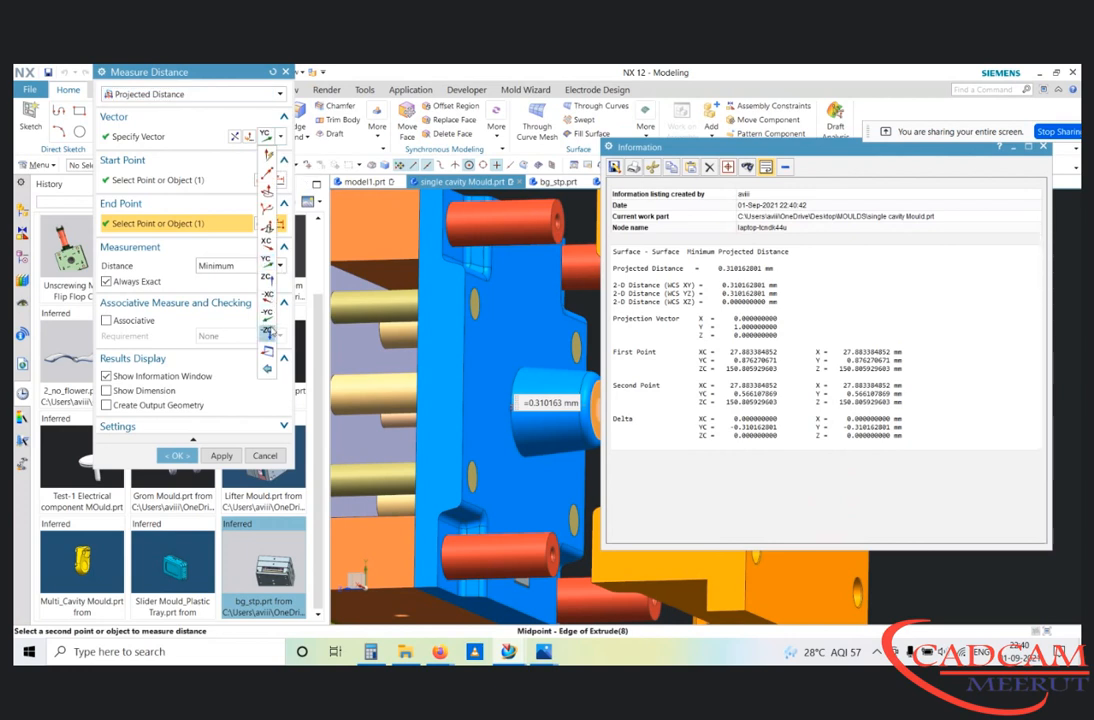
{"action": "left_click", "coordinate": [230, 286]}
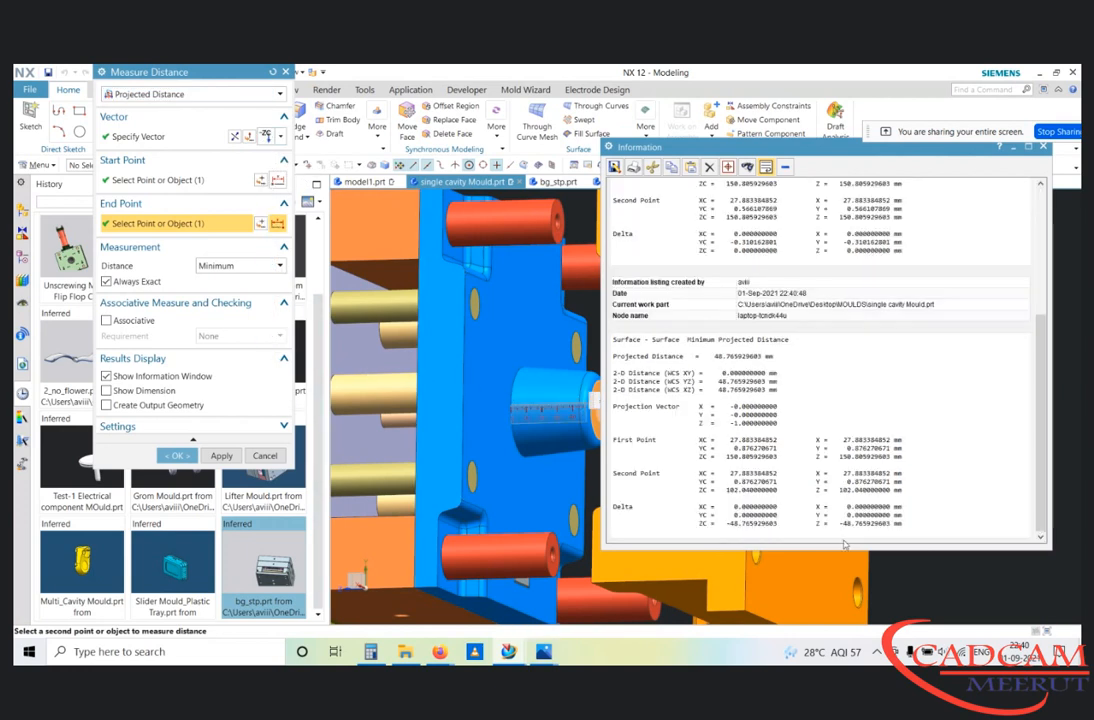
{"action": "left_click_drag", "start_coordinate": [843, 524], "coordinate": [888, 523]}
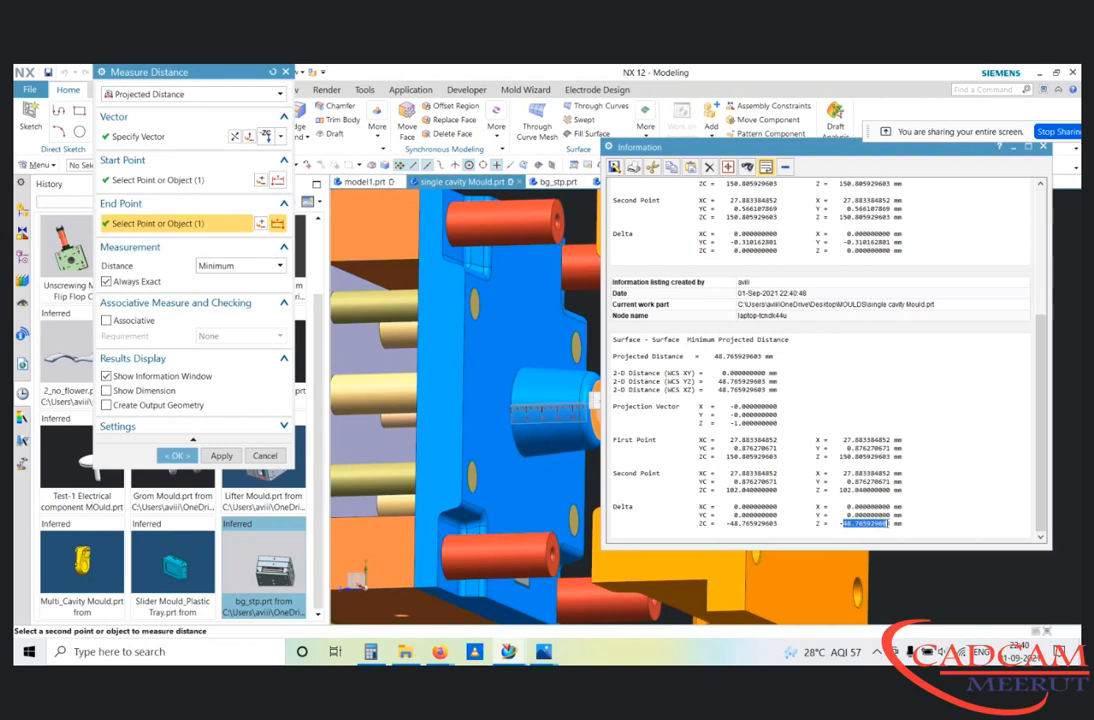
{"action": "left_click", "coordinate": [1043, 148]}
{"action": "scroll", "coordinate": [637, 316], "scroll_direction": "down", "scroll_amount": 5}
{"action": "key", "text": "Escape"}
Step: Examine the core, guide pillars and cavity side of the opened mould to judge the opening gap
{"action": "scroll", "coordinate": [567, 344], "scroll_direction": "up", "scroll_amount": 3}
{"action": "middle_click_drag", "start_coordinate": [586, 354], "coordinate": [600, 352]}
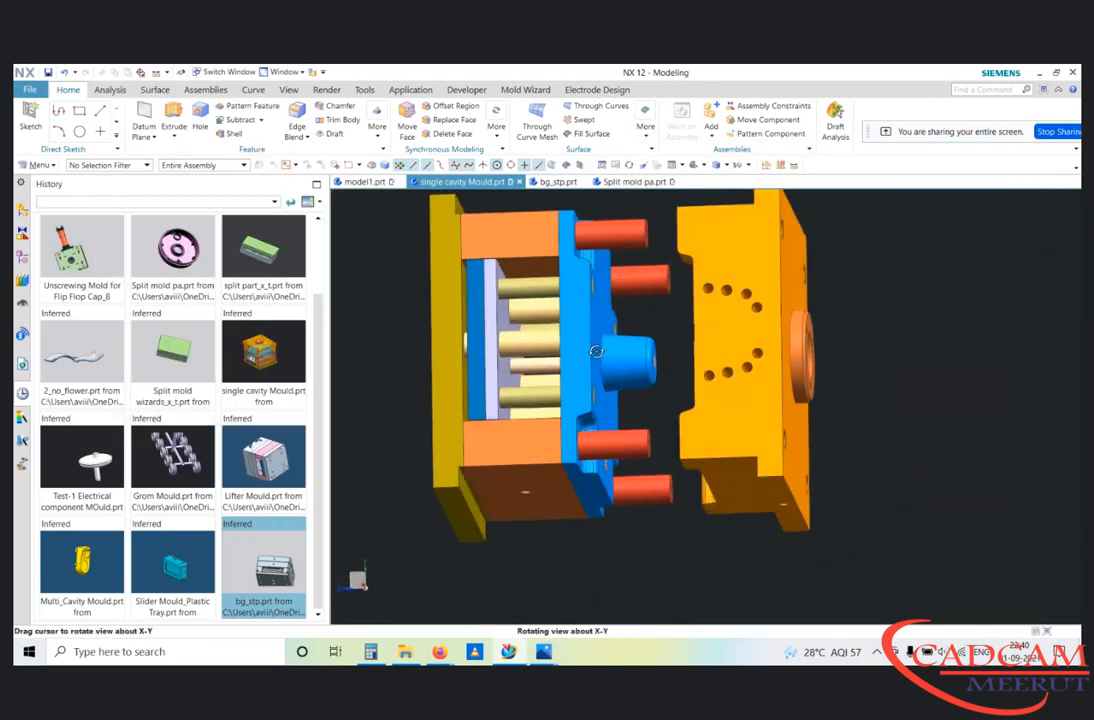
{"action": "key", "text": "F8"}
{"action": "scroll", "coordinate": [690, 360], "scroll_direction": "up", "scroll_amount": 3}
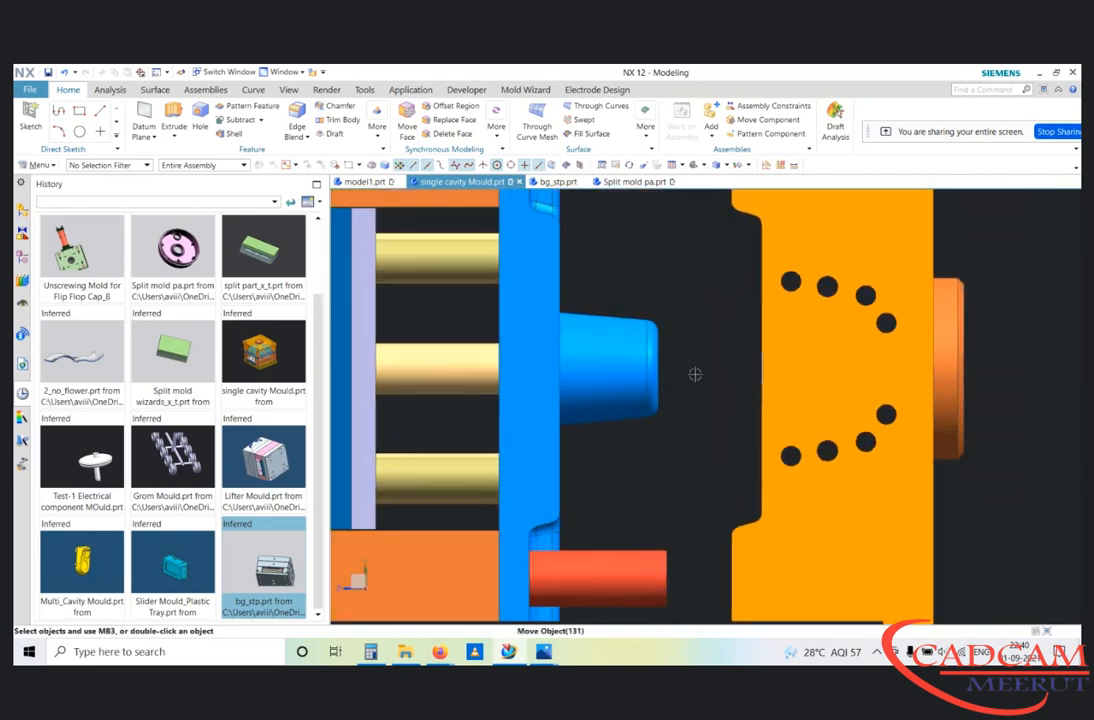
{"action": "scroll", "coordinate": [700, 370], "scroll_direction": "down", "scroll_amount": 3}
{"action": "scroll", "coordinate": [562, 345], "scroll_direction": "up", "scroll_amount": 4}
{"action": "scroll", "coordinate": [813, 370], "scroll_direction": "down", "scroll_amount": 4}
{"action": "mouse_move", "coordinate": [813, 383]}
{"action": "middle_mouse_down"}
{"action": "mouse_move", "coordinate": [654, 383]}
{"action": "mouse_move", "coordinate": [803, 345]}
{"action": "mouse_move", "coordinate": [806, 379]}
{"action": "mouse_move", "coordinate": [795, 380]}
{"action": "mouse_move", "coordinate": [830, 371]}
{"action": "mouse_move", "coordinate": [829, 393]}
{"action": "middle_mouse_up"}
{"action": "key", "text": "F8"}
{"action": "scroll", "coordinate": [794, 374], "scroll_direction": "down", "scroll_amount": 3}
{"action": "key", "text": "F8"}
{"action": "scroll", "coordinate": [792, 378], "scroll_direction": "up", "scroll_amount": 3}
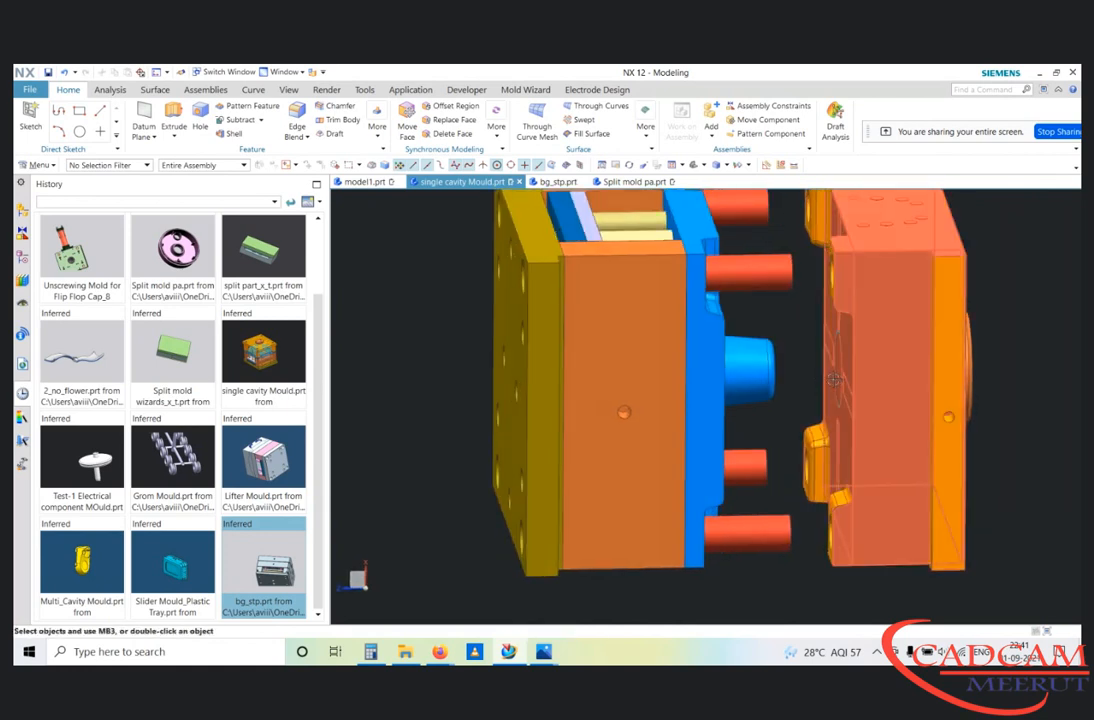
{"action": "key", "text": "F8"}
{"action": "left_click", "coordinate": [748, 386]}
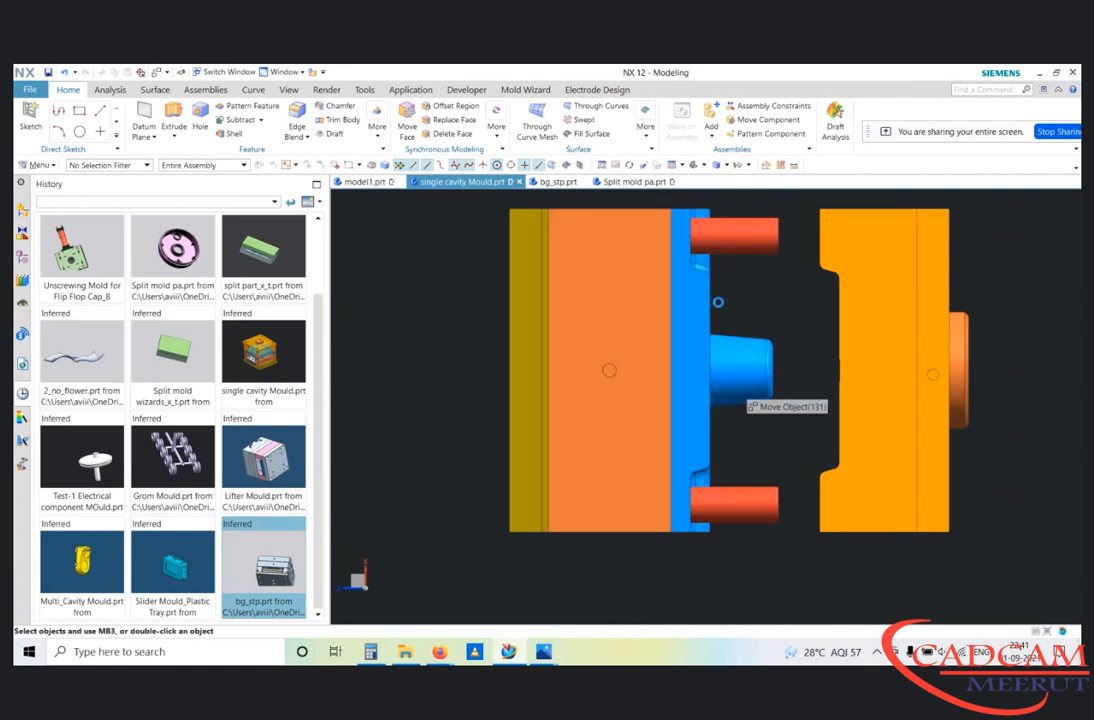
Step: Move the ejector-side half another 50 mm along ZC to widen the mould opening
{"action": "key", "text": "ctrl+t"}
{"action": "scroll", "coordinate": [825, 344], "scroll_direction": "down", "scroll_amount": 2}
{"action": "left_click_drag", "start_coordinate": [543, 230], "coordinate": [809, 488]}
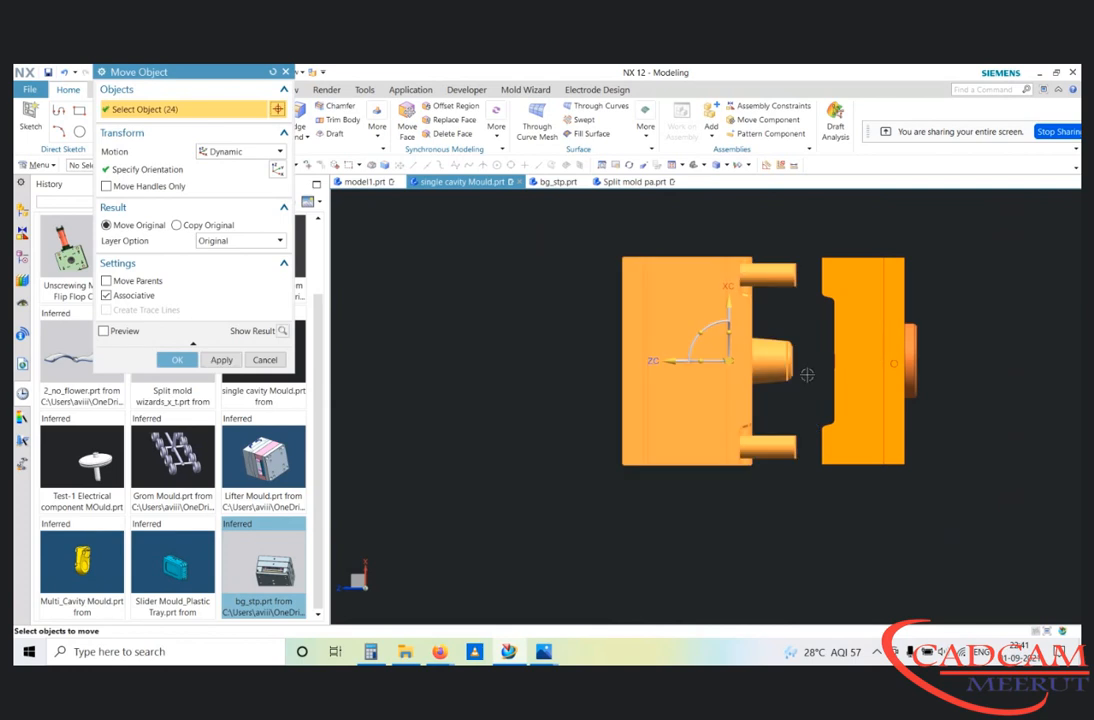
{"action": "left_click", "coordinate": [690, 362]}
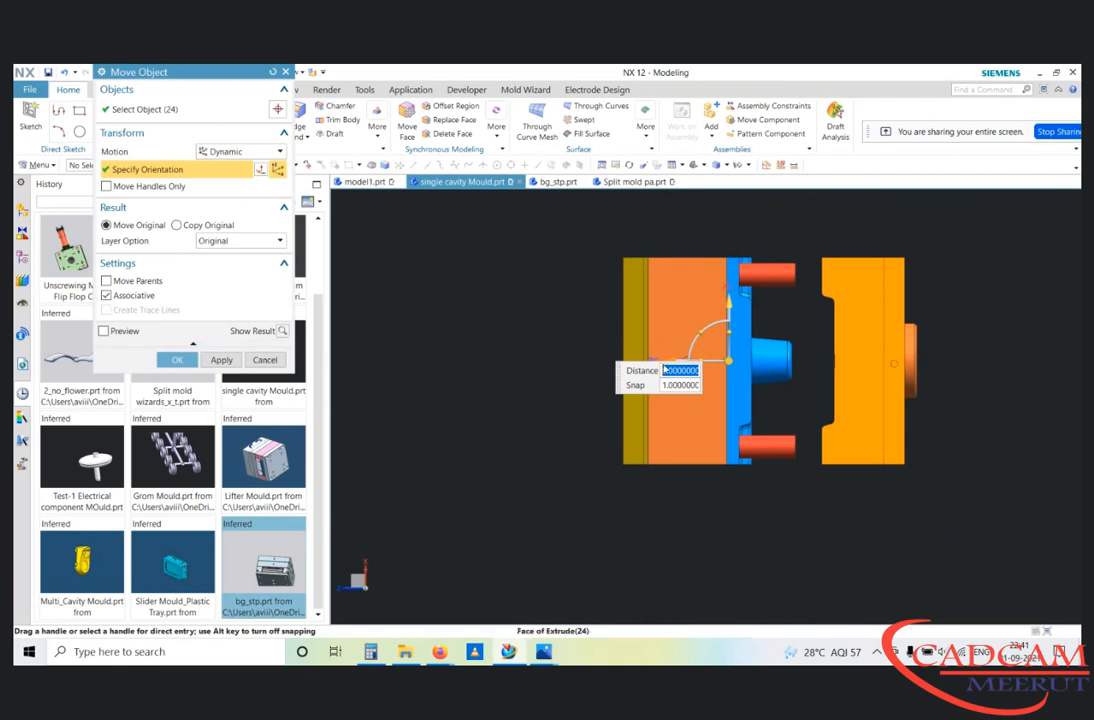
{"action": "type", "text": "10"}
{"action": "key", "text": "Return"}
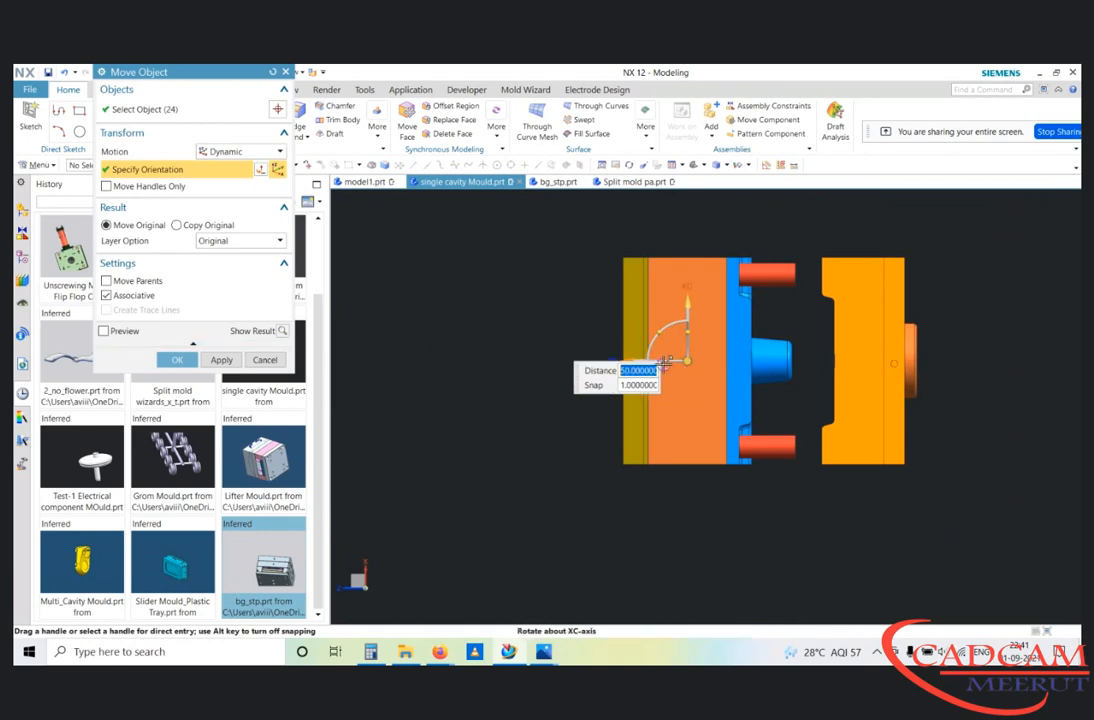
{"action": "middle_click", "coordinate": [416, 310]}
{"action": "middle_click_drag", "start_coordinate": [720, 380], "coordinate": [760, 371]}
{"action": "key", "text": "F8"}
{"action": "scroll", "coordinate": [706, 320], "scroll_direction": "up", "scroll_amount": 3}
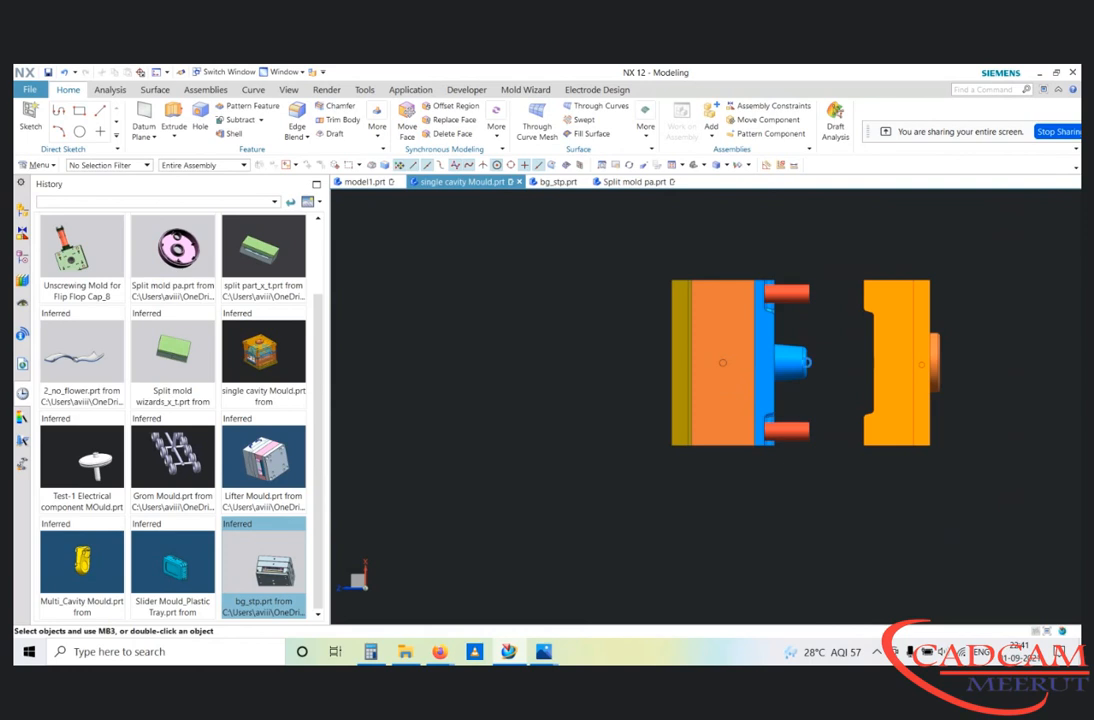
Step: Undo the last two moves of the ejector-side half
{"action": "key", "text": "ctrl+z"}
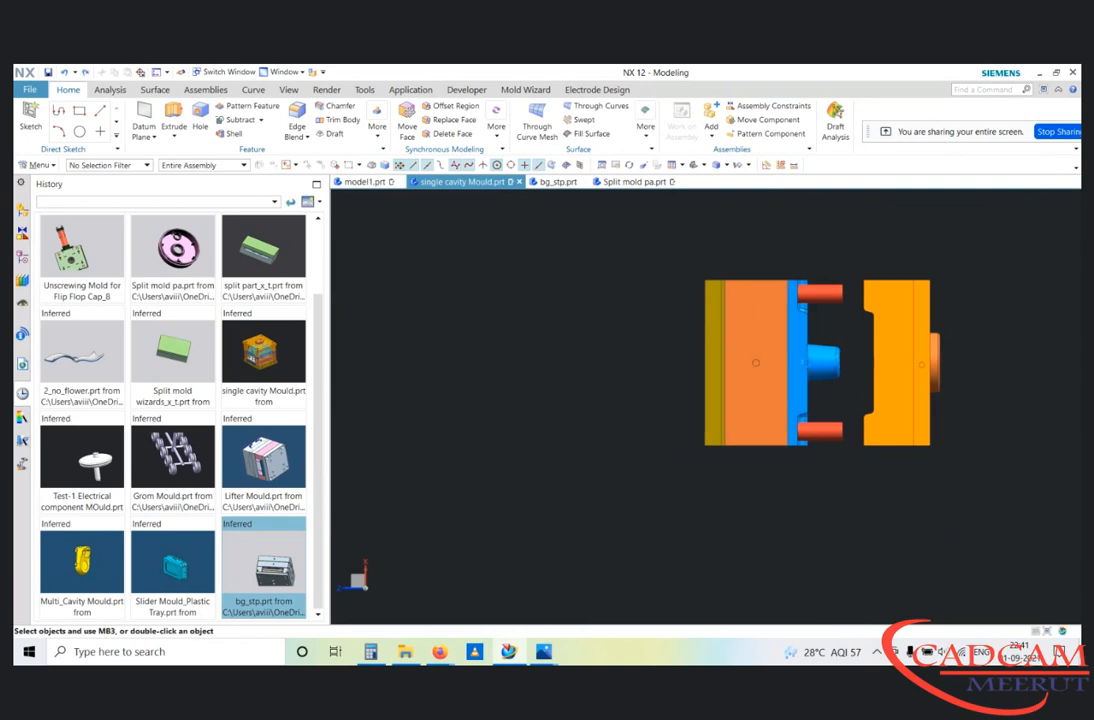
{"action": "key", "text": "ctrl+z"}
Step: Move the ejector-side half of the mould 150 mm along ZC to open it
{"action": "key", "text": "ctrl+t"}
{"action": "left_click_drag", "start_coordinate": [720, 243], "coordinate": [913, 505]}
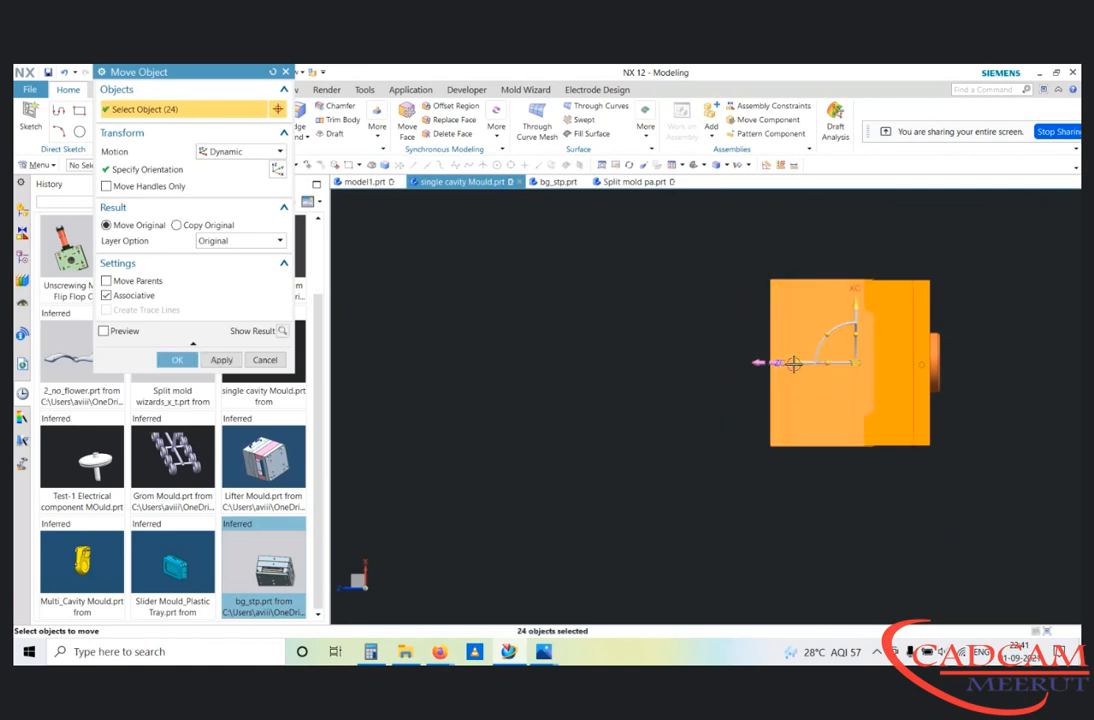
{"action": "left_click", "coordinate": [794, 364]}
{"action": "type", "text": "150"}
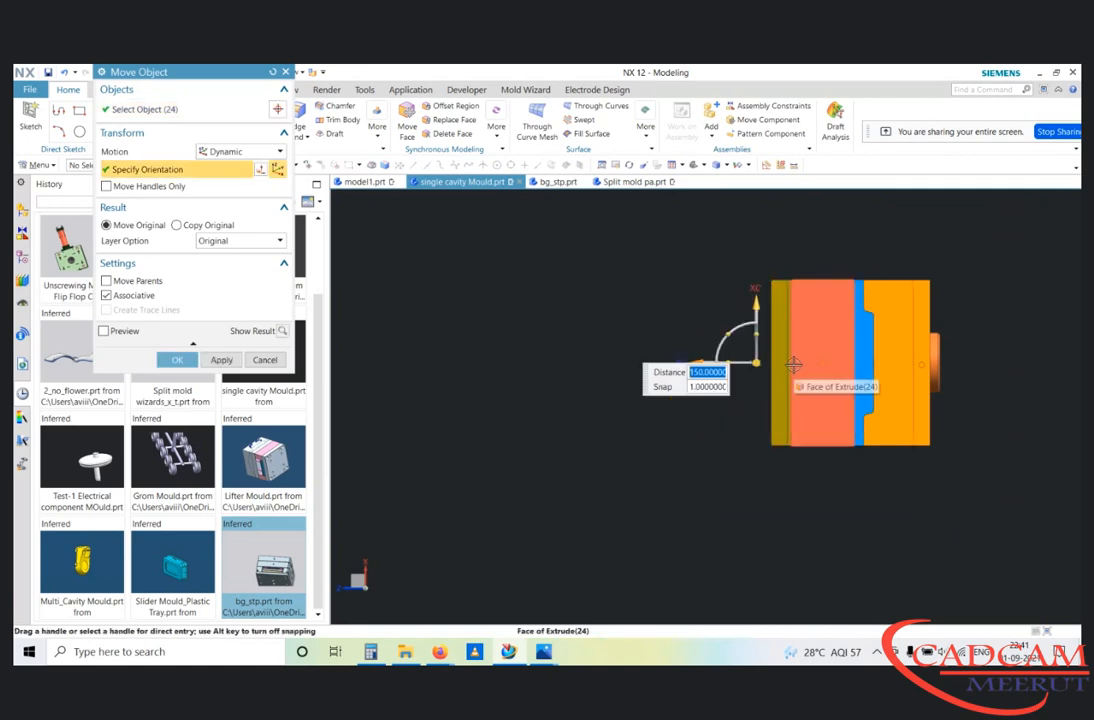
{"action": "key", "text": "Return"}
{"action": "middle_click_drag", "start_coordinate": [769, 329], "coordinate": [825, 370]}
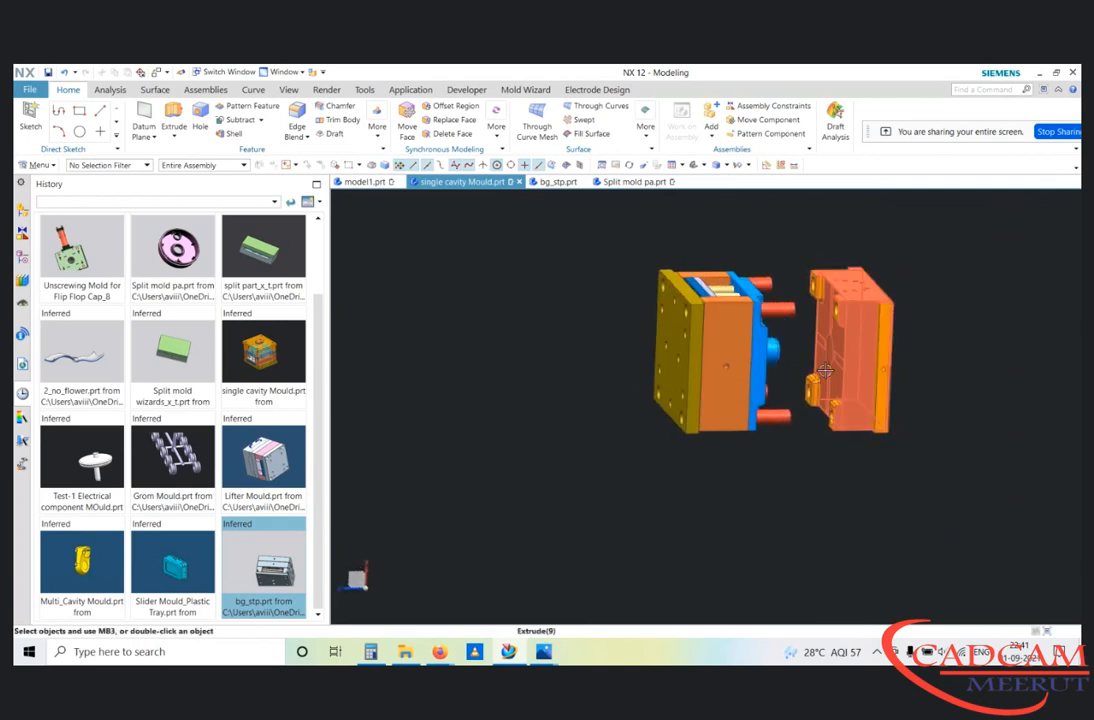
{"action": "key", "text": "F8"}
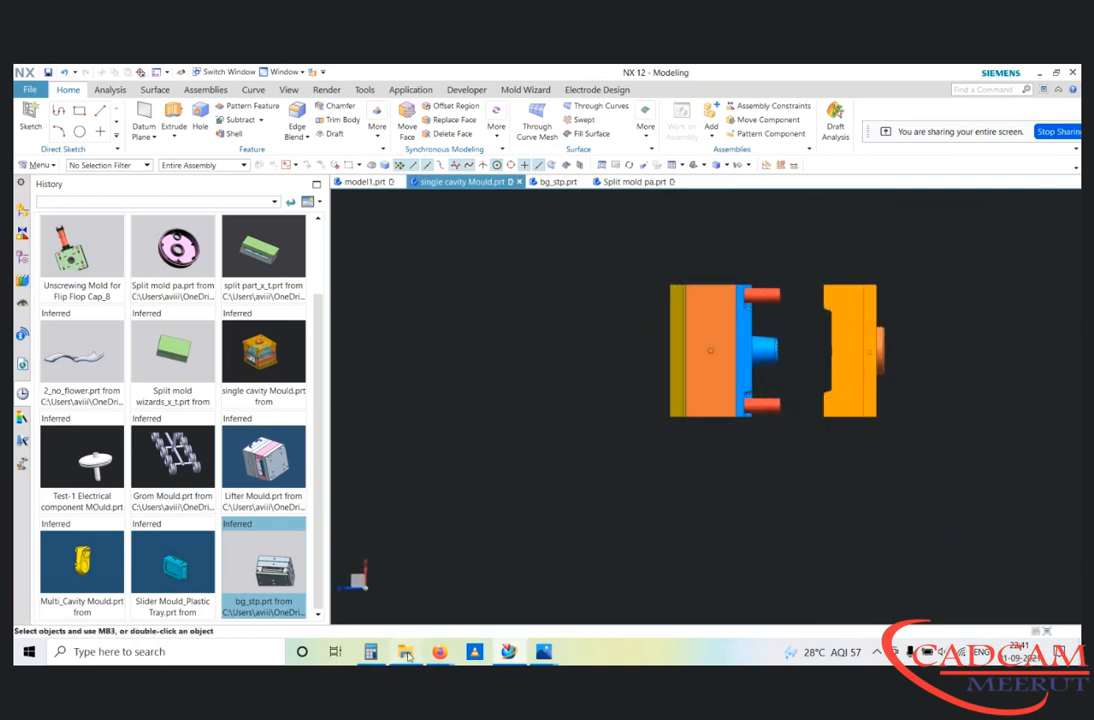
Step: Switch to File Explorer, view the injectioon_moldinge and injectioon_molding_machine animations, and return to the mould model in NX
{"action": "left_click", "coordinate": [406, 652]}
{"action": "key", "text": "Right"}
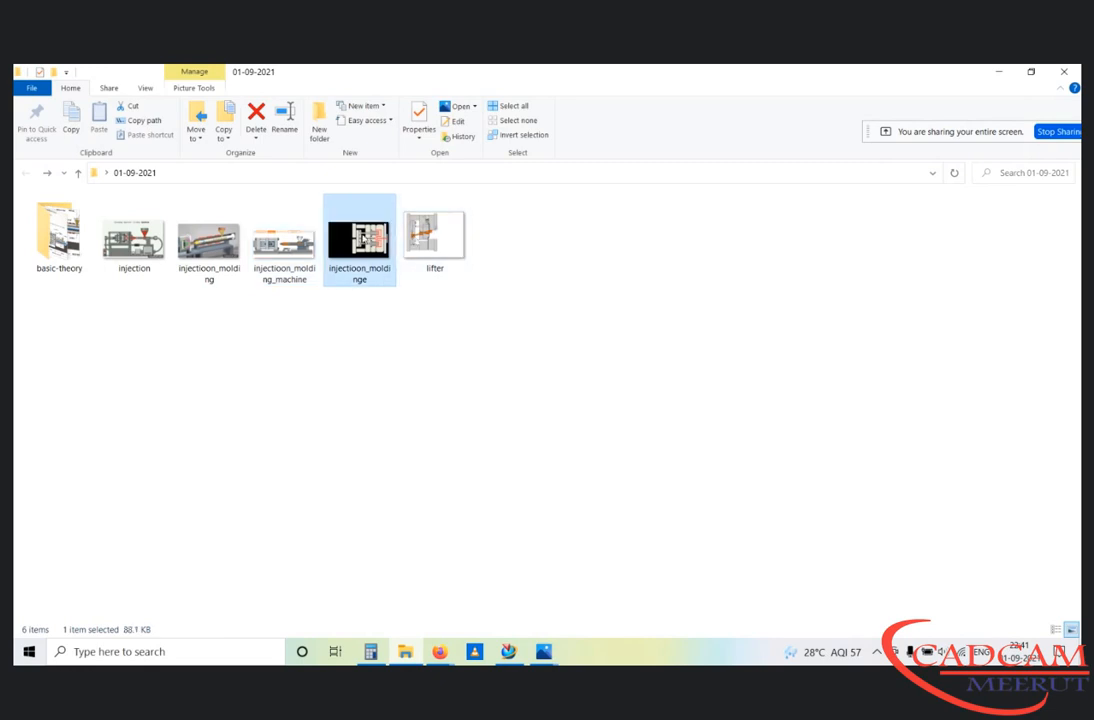
{"action": "key", "text": "Return"}
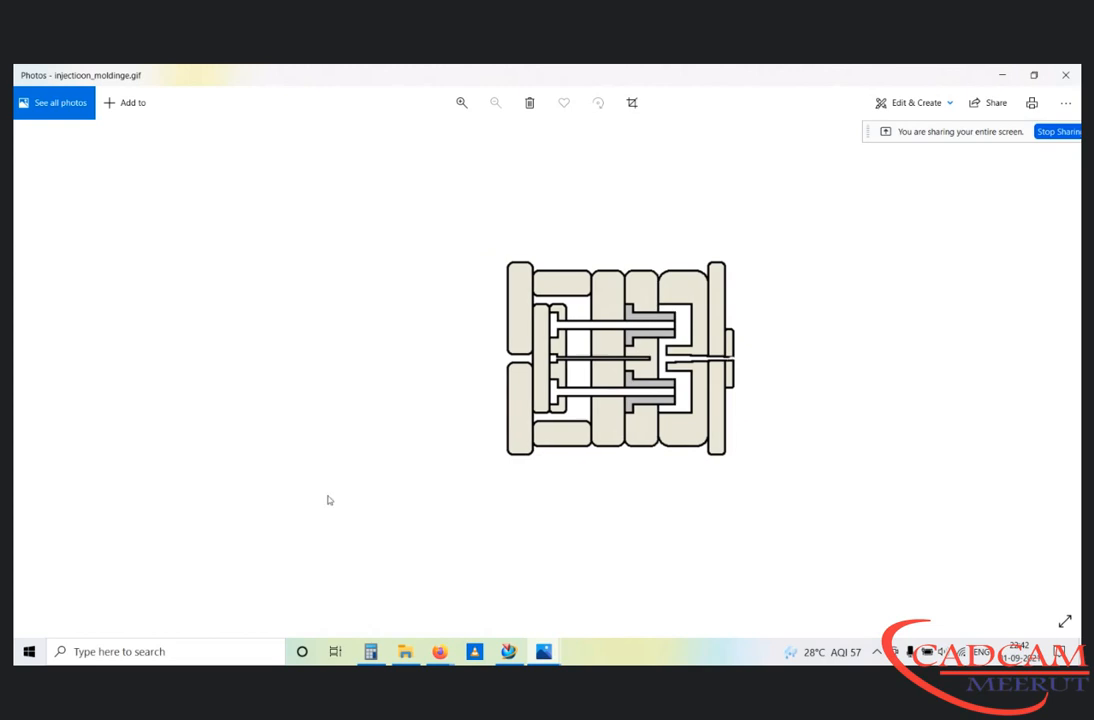
{"action": "left_click", "coordinate": [1063, 74]}
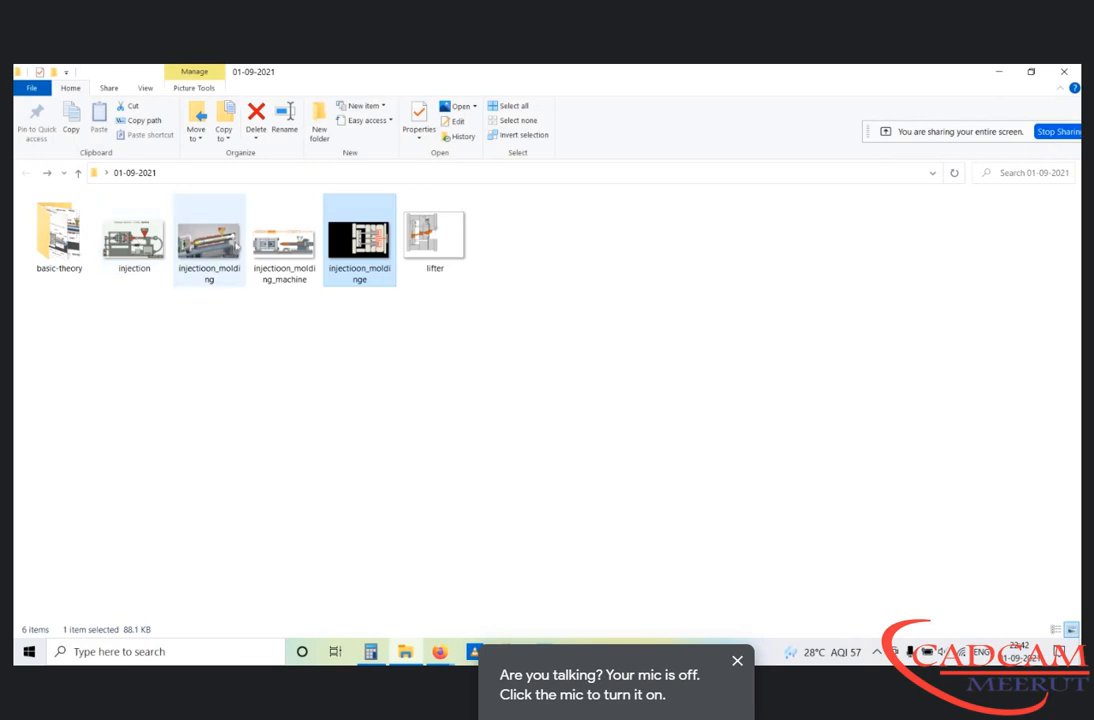
{"action": "double_click", "coordinate": [283, 240]}
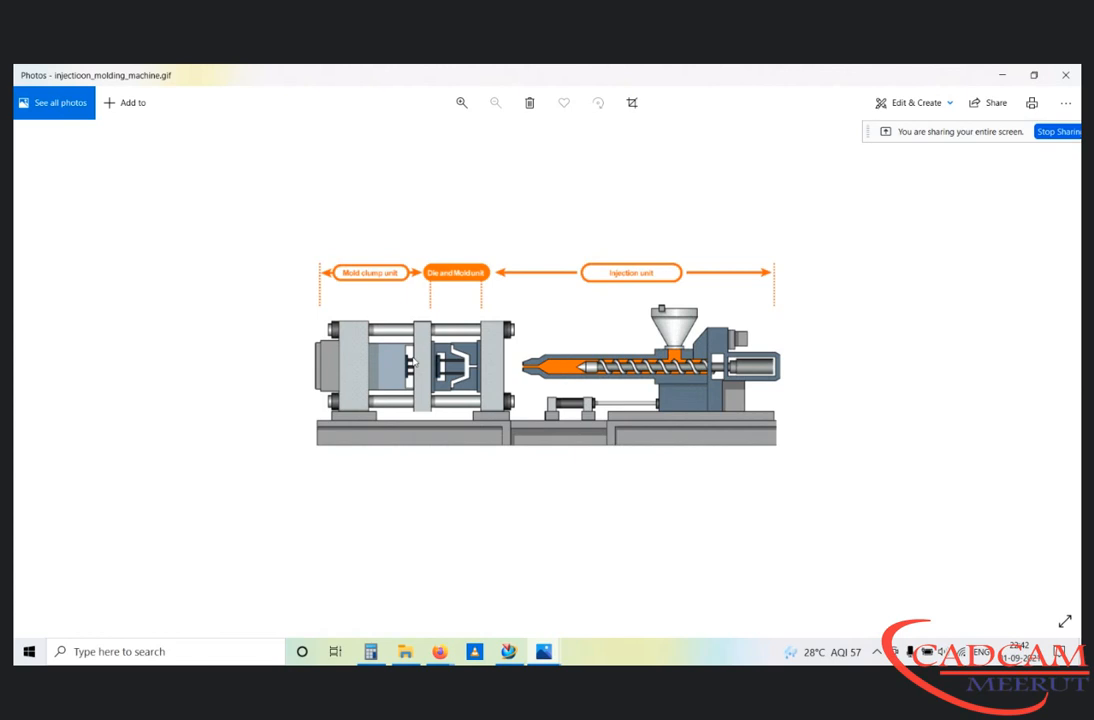
{"action": "left_click", "coordinate": [1005, 73]}
{"action": "left_click", "coordinate": [508, 649]}
{"action": "scroll", "coordinate": [757, 303], "scroll_direction": "up", "scroll_amount": 3}
{"action": "mouse_move", "coordinate": [750, 302]}
{"action": "middle_mouse_down"}
{"action": "mouse_move", "coordinate": [735, 376]}
{"action": "mouse_move", "coordinate": [771, 296]}
{"action": "middle_mouse_up"}
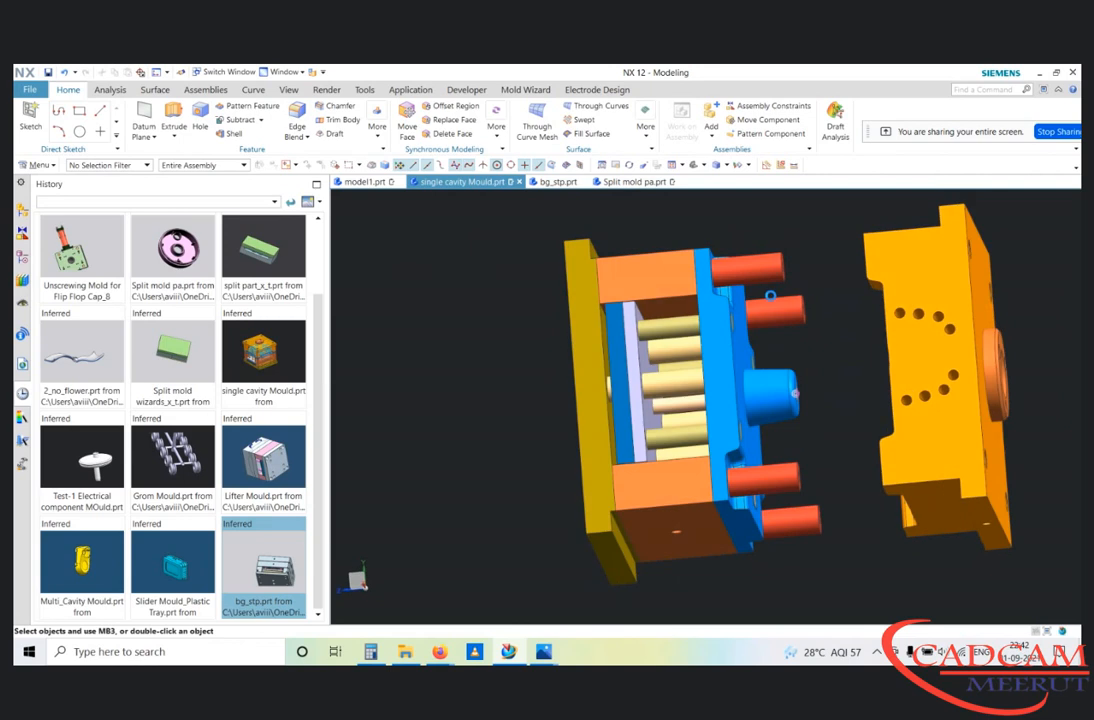
{"action": "key", "text": "F8"}
{"action": "middle_click_drag", "start_coordinate": [751, 353], "coordinate": [747, 344]}
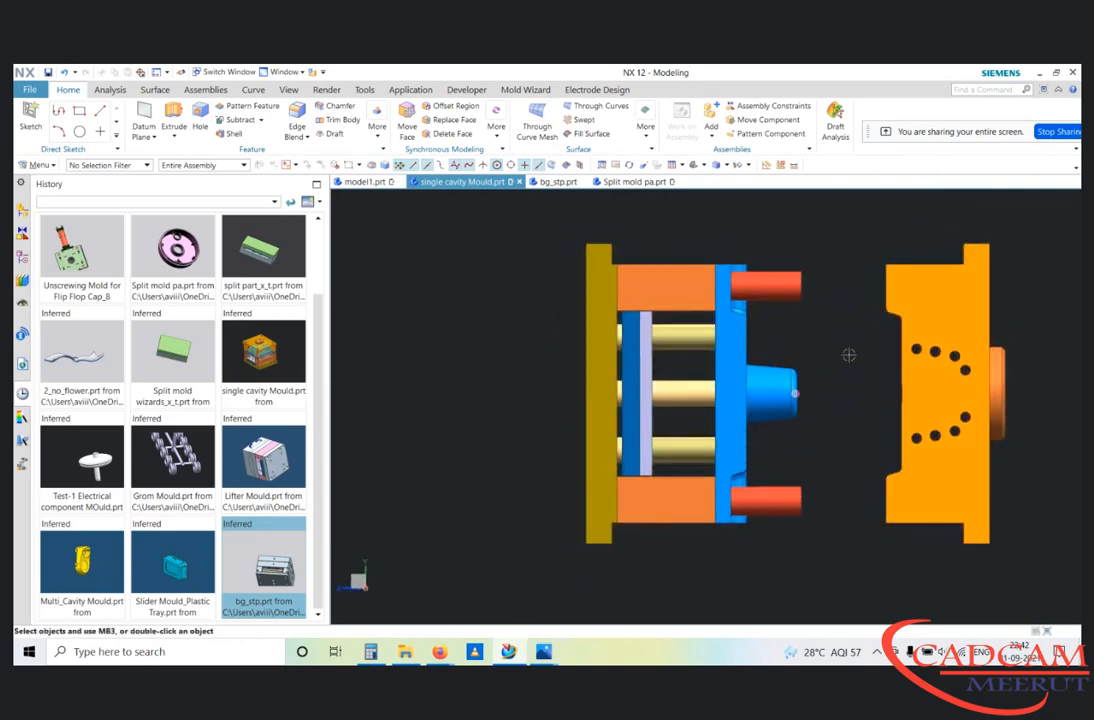
{"action": "scroll", "coordinate": [640, 360], "scroll_direction": "up", "scroll_amount": 3}
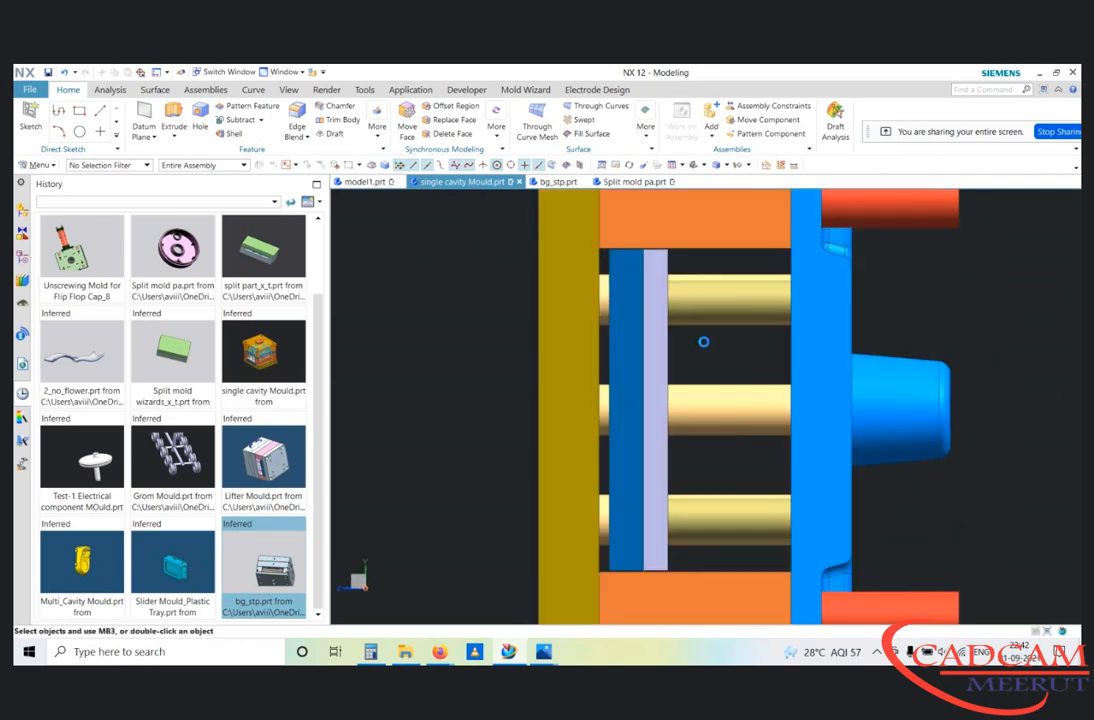
{"action": "key", "text": "ctrl+t"}
{"action": "scroll", "coordinate": [715, 353], "scroll_direction": "down", "scroll_amount": 1}
{"action": "left_click", "coordinate": [672, 350]}
{"action": "scroll", "coordinate": [669, 351], "scroll_direction": "down", "scroll_amount": 4}
{"action": "key", "text": "Escape"}
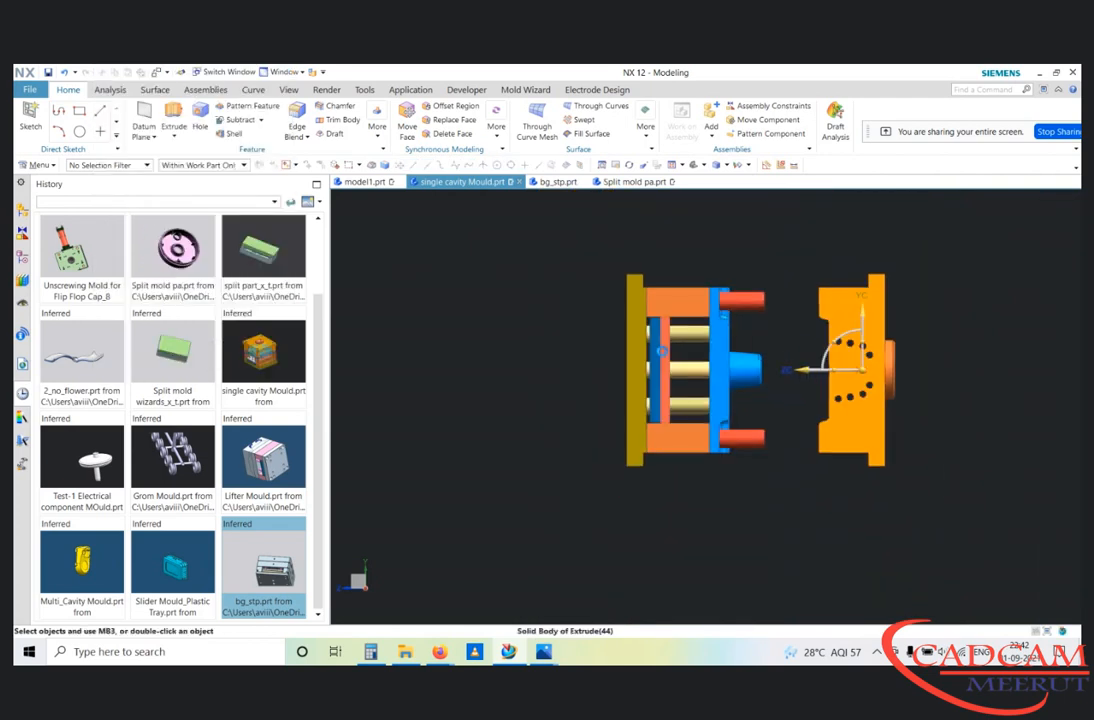
{"action": "key", "text": "ctrl+shift+b"}
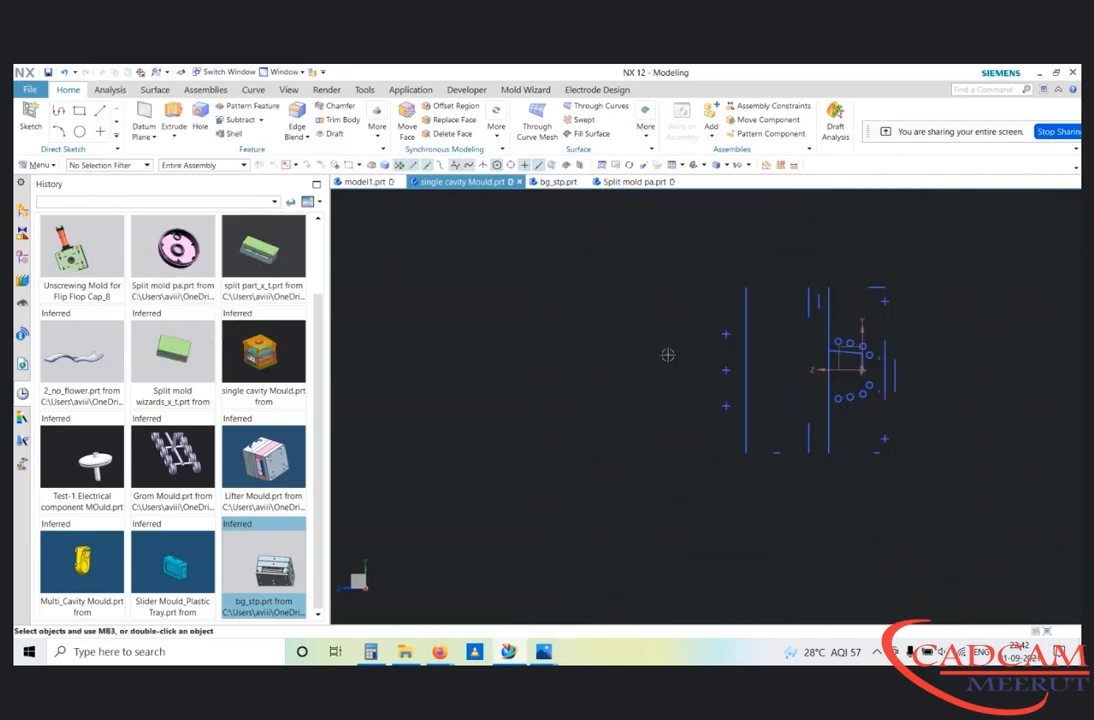
{"action": "key", "text": "ctrl+shift+b"}
{"action": "scroll", "coordinate": [699, 356], "scroll_direction": "up", "scroll_amount": 3}
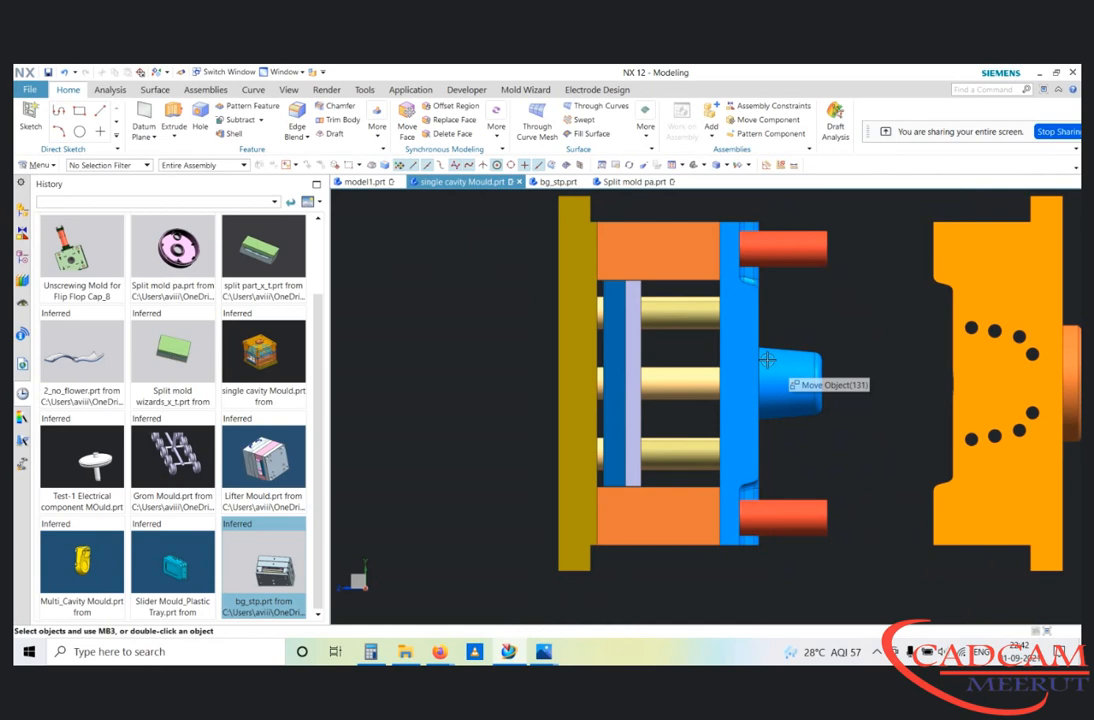
Step: Try to move the two ejector plates together with the ejector pin 100 mm along ZC
{"action": "key", "text": "ctrl+t"}
{"action": "left_click", "coordinate": [632, 326]}
{"action": "left_click", "coordinate": [614, 330]}
{"action": "middle_click_drag", "start_coordinate": [614, 330], "coordinate": [668, 374]}
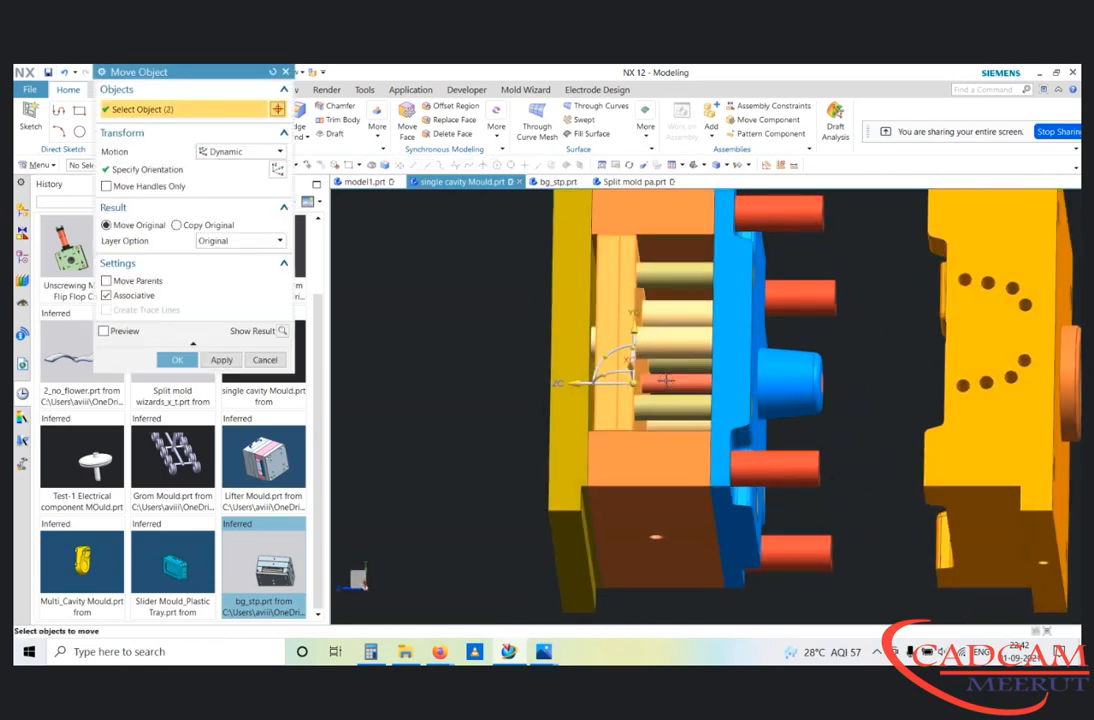
{"action": "left_click", "coordinate": [672, 376]}
{"action": "key", "text": "F8"}
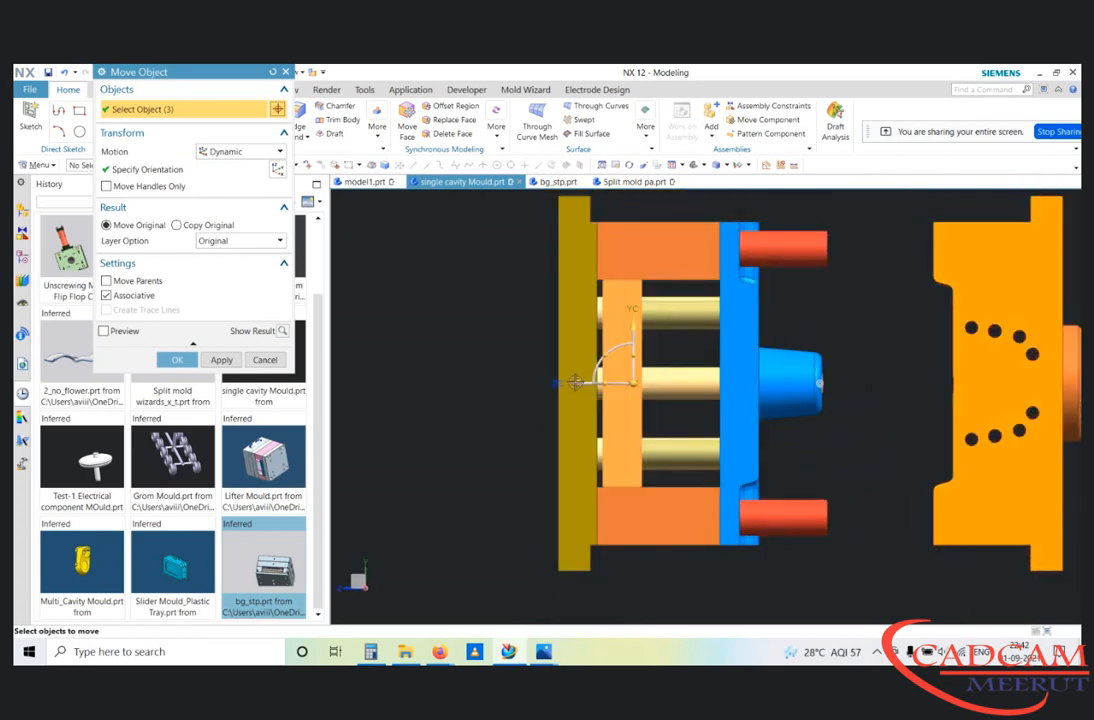
{"action": "left_click", "coordinate": [566, 390]}
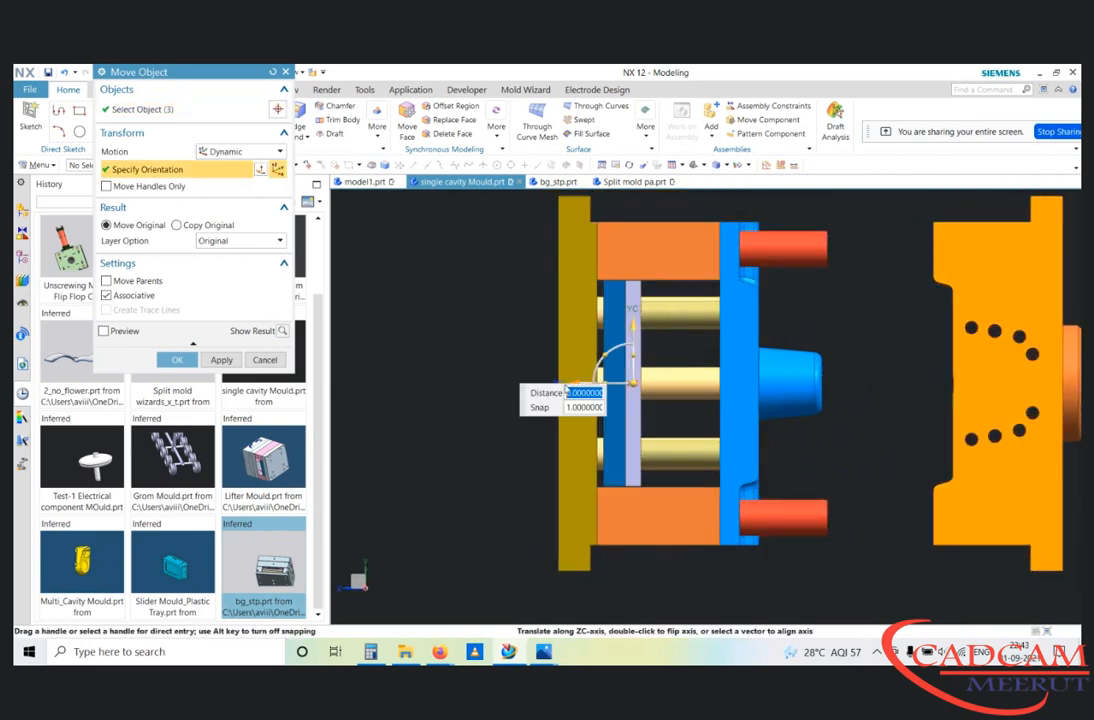
{"action": "type", "text": "100"}
{"action": "key", "text": "Return"}
{"action": "left_click", "coordinate": [783, 166]}
{"action": "middle_click_drag", "start_coordinate": [699, 368], "coordinate": [743, 296]}
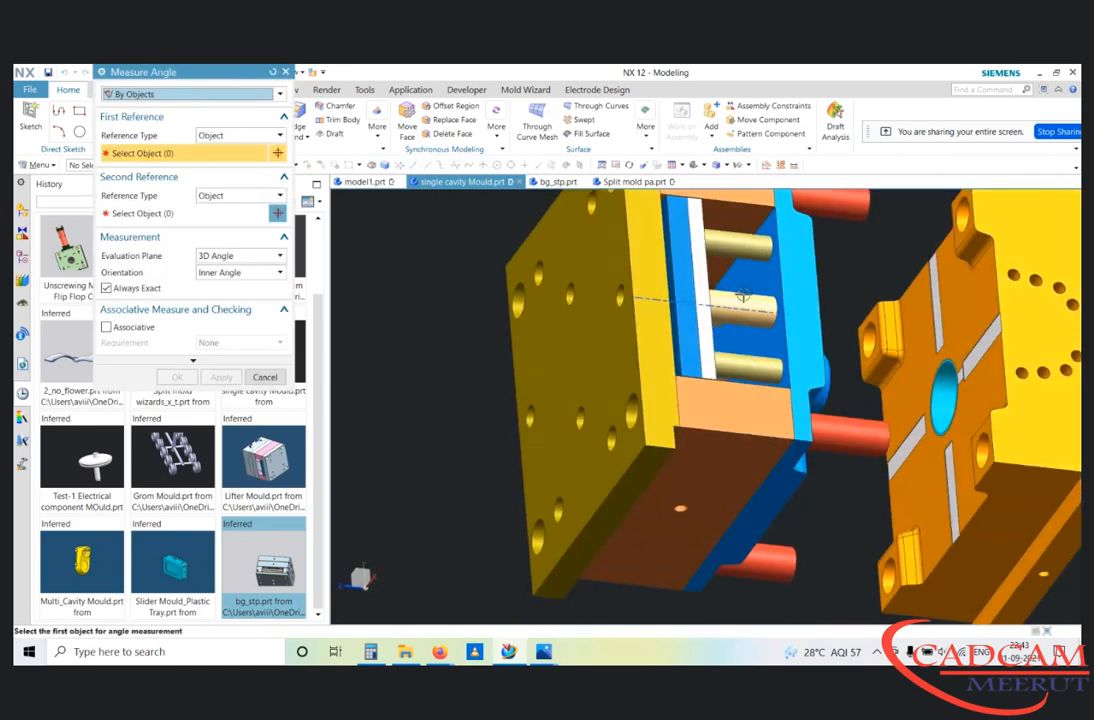
{"action": "left_click", "coordinate": [743, 296]}
{"action": "scroll", "coordinate": [706, 331], "scroll_direction": "up", "scroll_amount": 4}
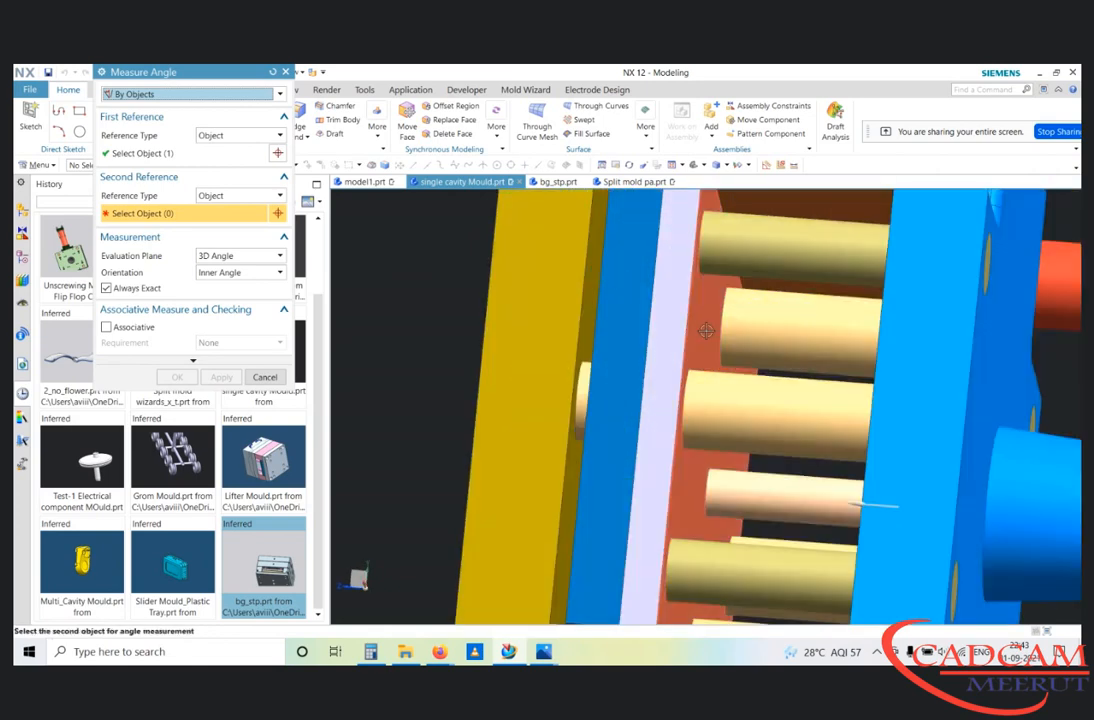
{"action": "left_click", "coordinate": [697, 321]}
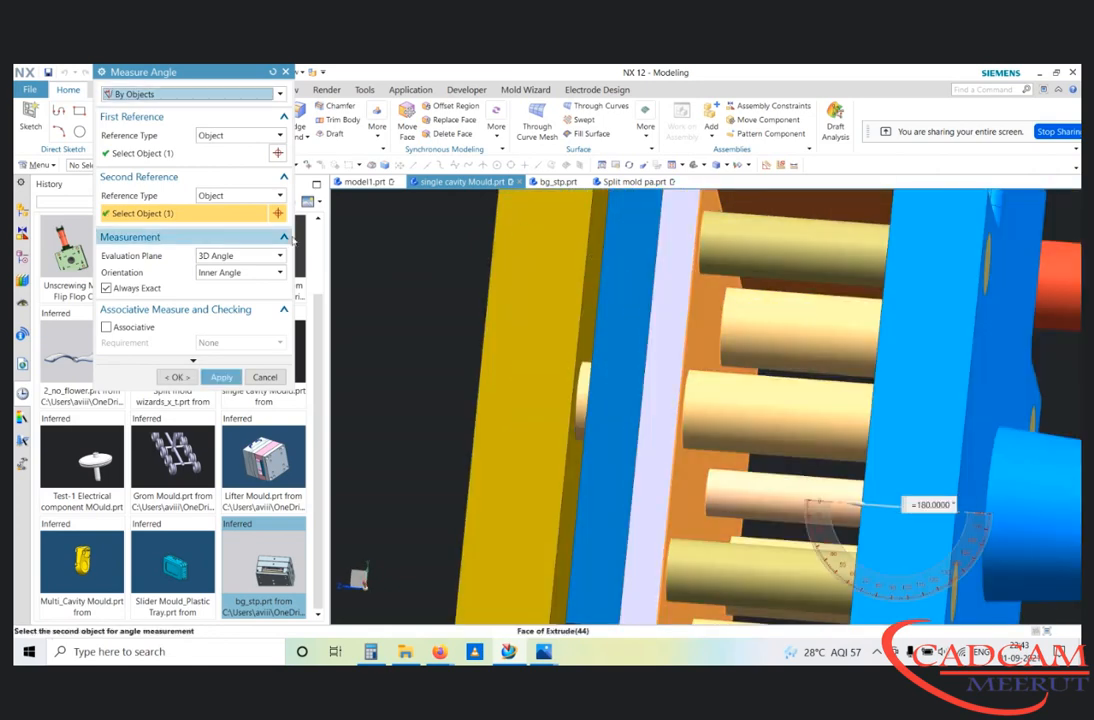
{"action": "left_click", "coordinate": [174, 97]}
{"action": "key", "text": "Escape"}
{"action": "key", "text": "Escape"}
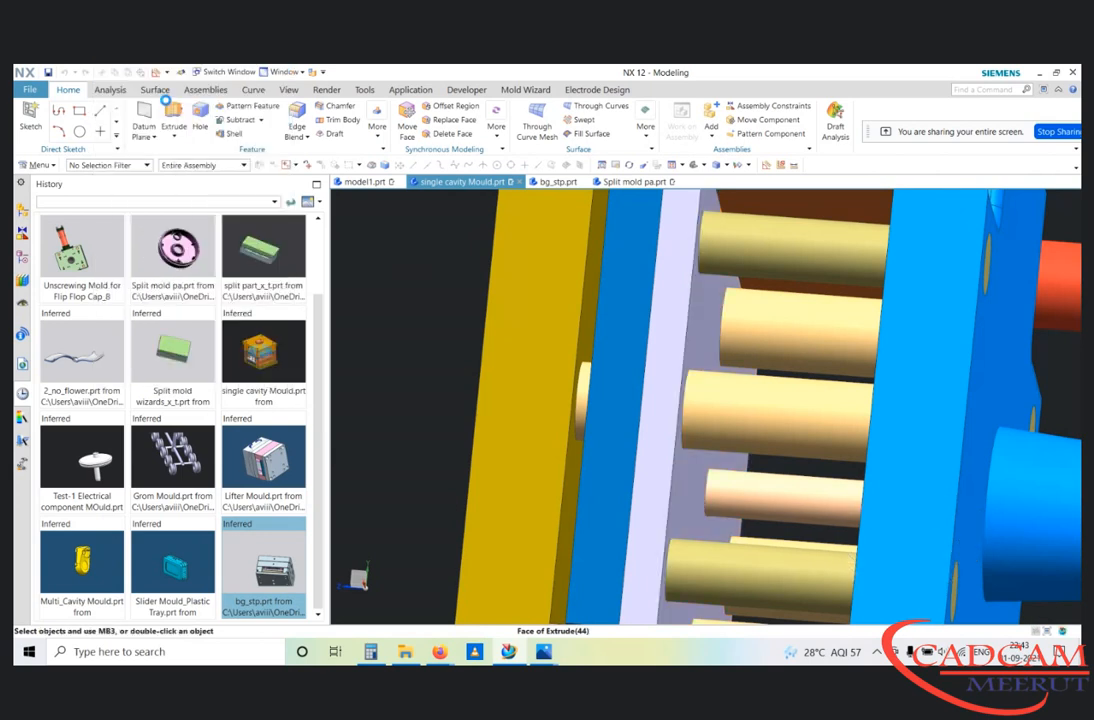
Step: Measure the minimum distance between the front ejector plate's face and the back face of the core plate
{"action": "left_click", "coordinate": [140, 91]}
{"action": "left_click", "coordinate": [112, 90]}
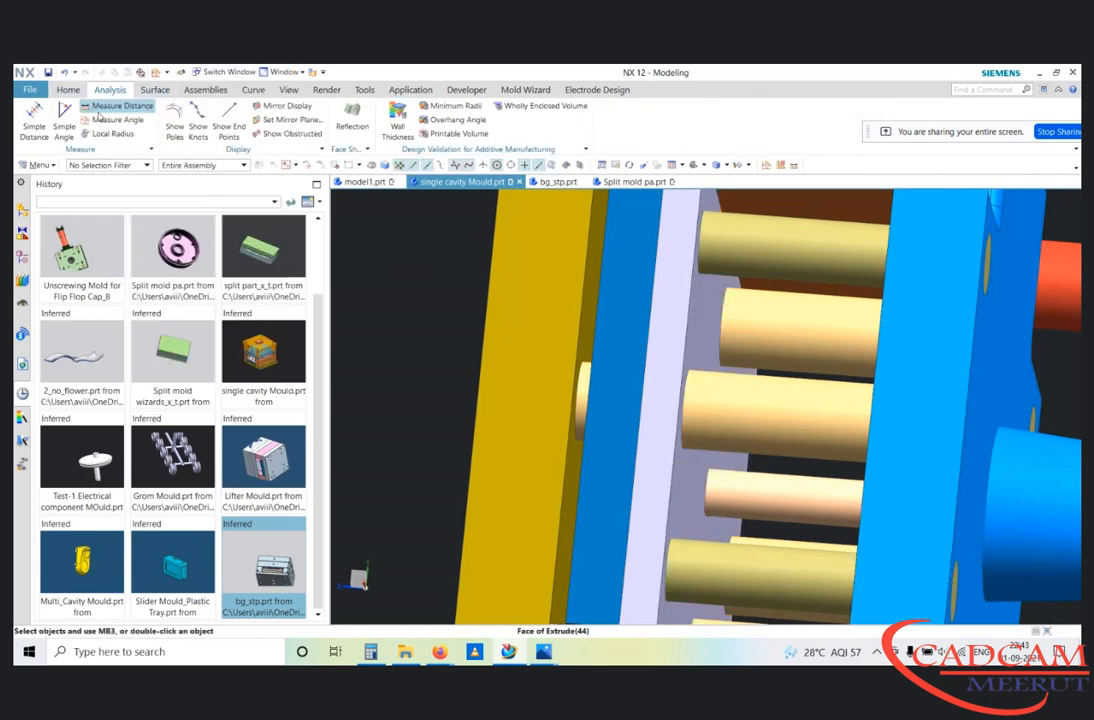
{"action": "left_click", "coordinate": [112, 105]}
{"action": "left_click", "coordinate": [195, 95]}
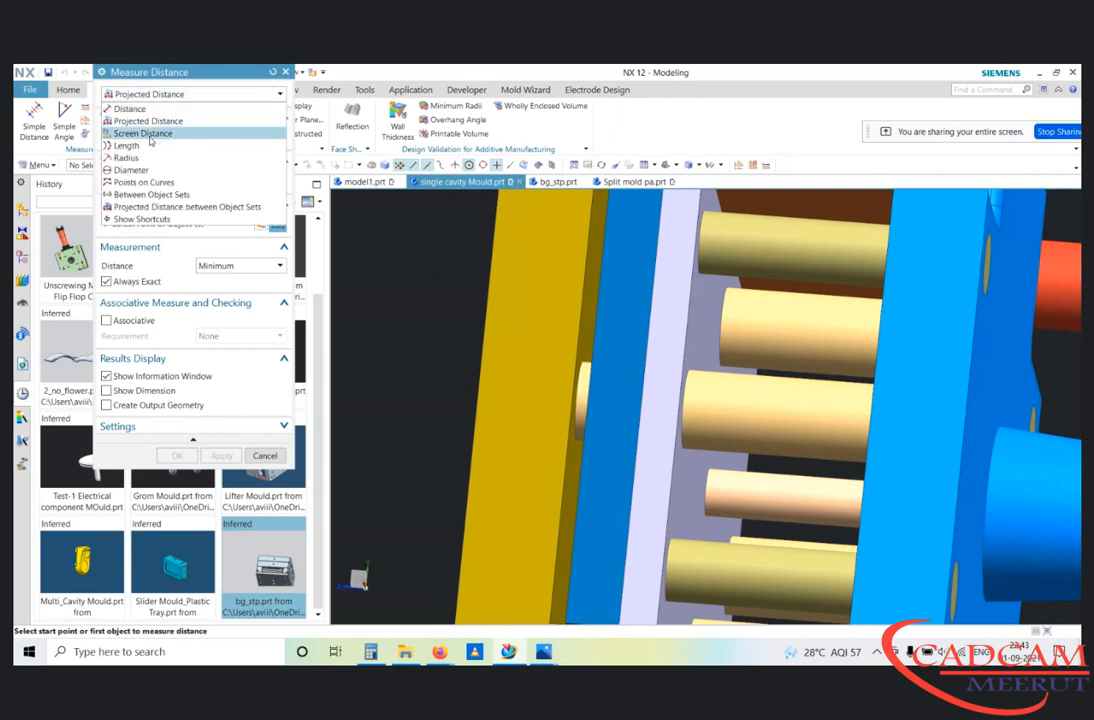
{"action": "left_click", "coordinate": [129, 108]}
{"action": "mouse_move", "coordinate": [667, 330]}
{"action": "middle_mouse_down"}
{"action": "mouse_move", "coordinate": [655, 325]}
{"action": "mouse_move", "coordinate": [664, 320]}
{"action": "middle_mouse_up"}
{"action": "left_click", "coordinate": [674, 314]}
{"action": "scroll", "coordinate": [668, 314], "scroll_direction": "down", "scroll_amount": 5}
{"action": "middle_click_drag", "start_coordinate": [688, 368], "coordinate": [765, 350]}
{"action": "scroll", "coordinate": [803, 342], "scroll_direction": "up", "scroll_amount": 2}
{"action": "left_click", "coordinate": [806, 341]}
{"action": "left_click", "coordinate": [1044, 147]}
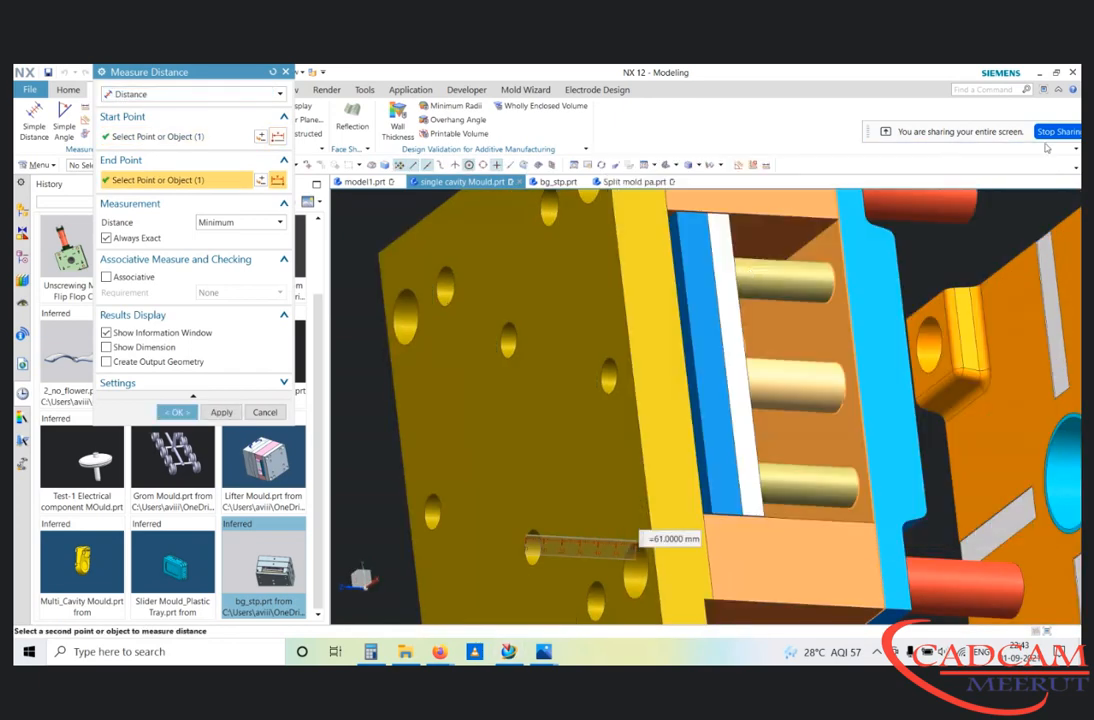
{"action": "key", "text": "Escape"}
Step: Move the two ejector plates and the ejector pin -50 mm along ZC to push the pin out through the core
{"action": "key", "text": "F8"}
{"action": "key", "text": "ctrl+t"}
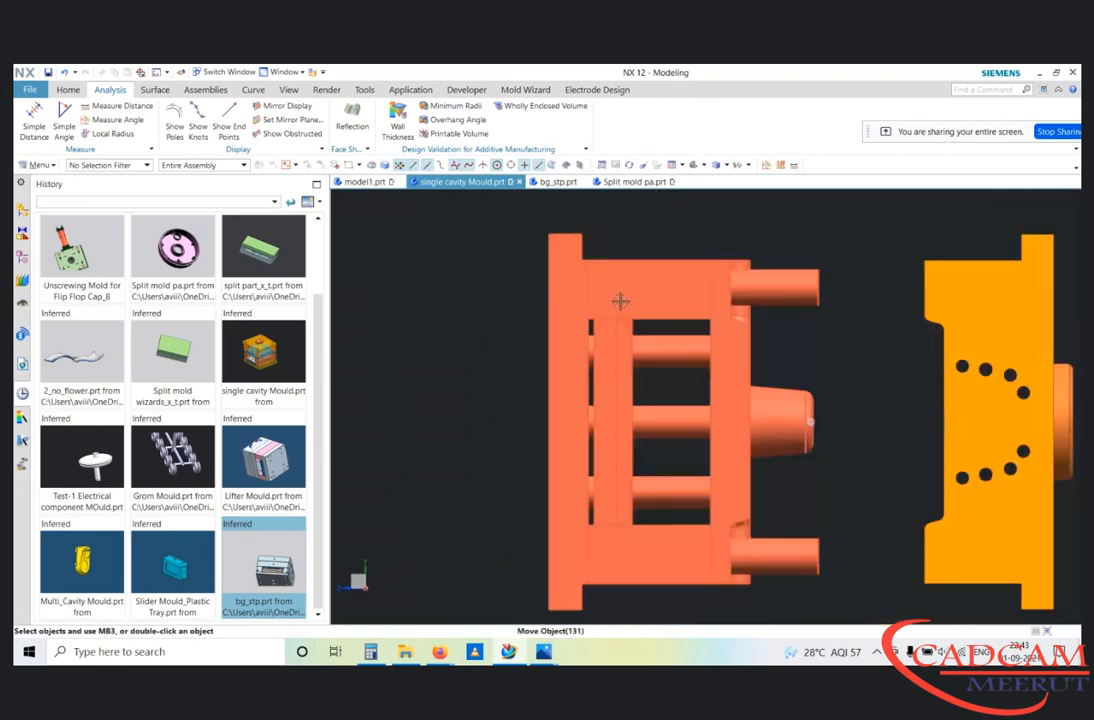
{"action": "left_click", "coordinate": [622, 384]}
{"action": "middle_click_drag", "start_coordinate": [636, 412], "coordinate": [673, 401]}
{"action": "scroll", "coordinate": [673, 401], "scroll_direction": "up", "scroll_amount": 2}
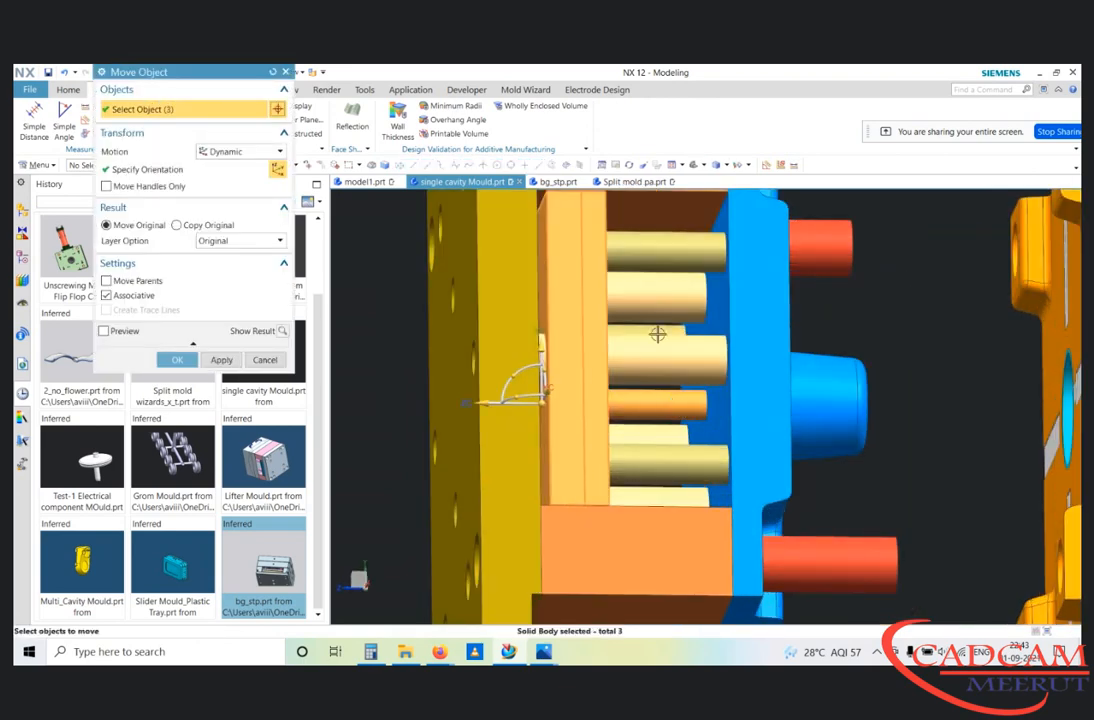
{"action": "key", "text": "F8"}
{"action": "left_click", "coordinate": [477, 405]}
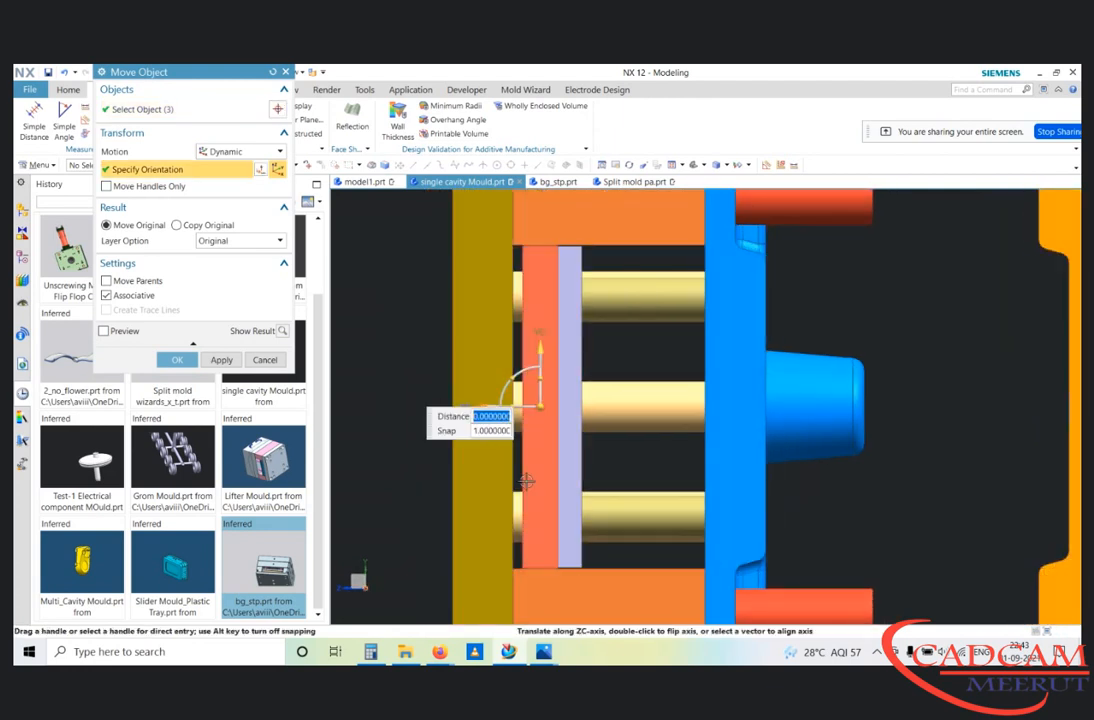
{"action": "type", "text": "50"}
{"action": "key", "text": "Return"}
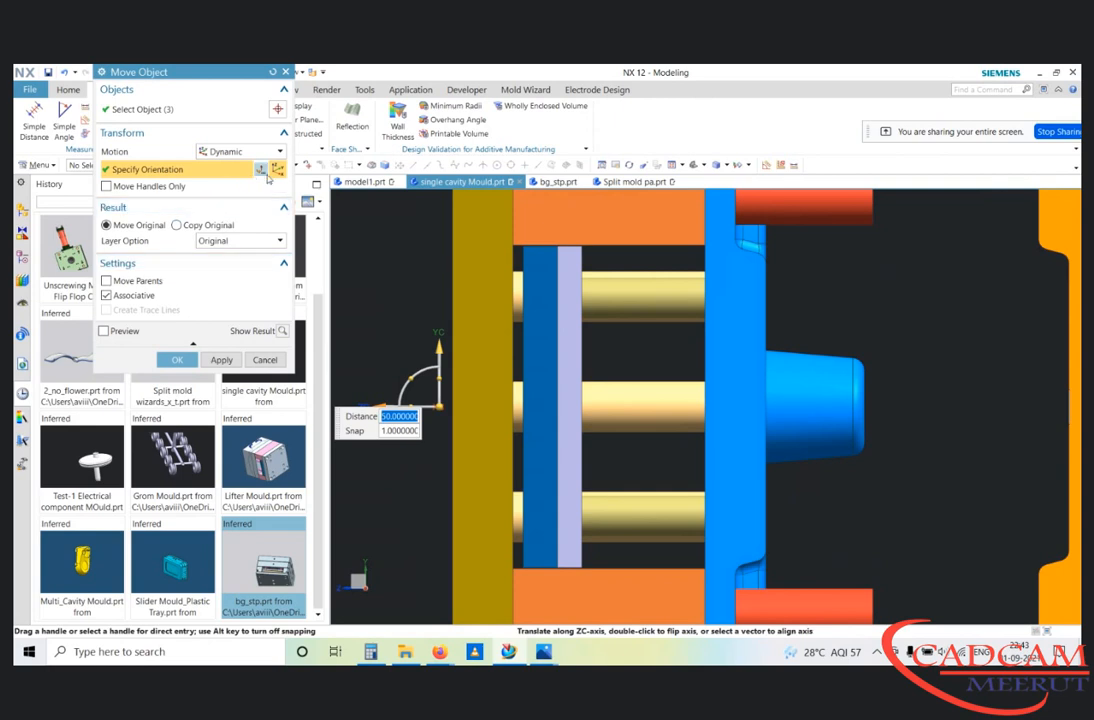
{"action": "type", "text": "-"}
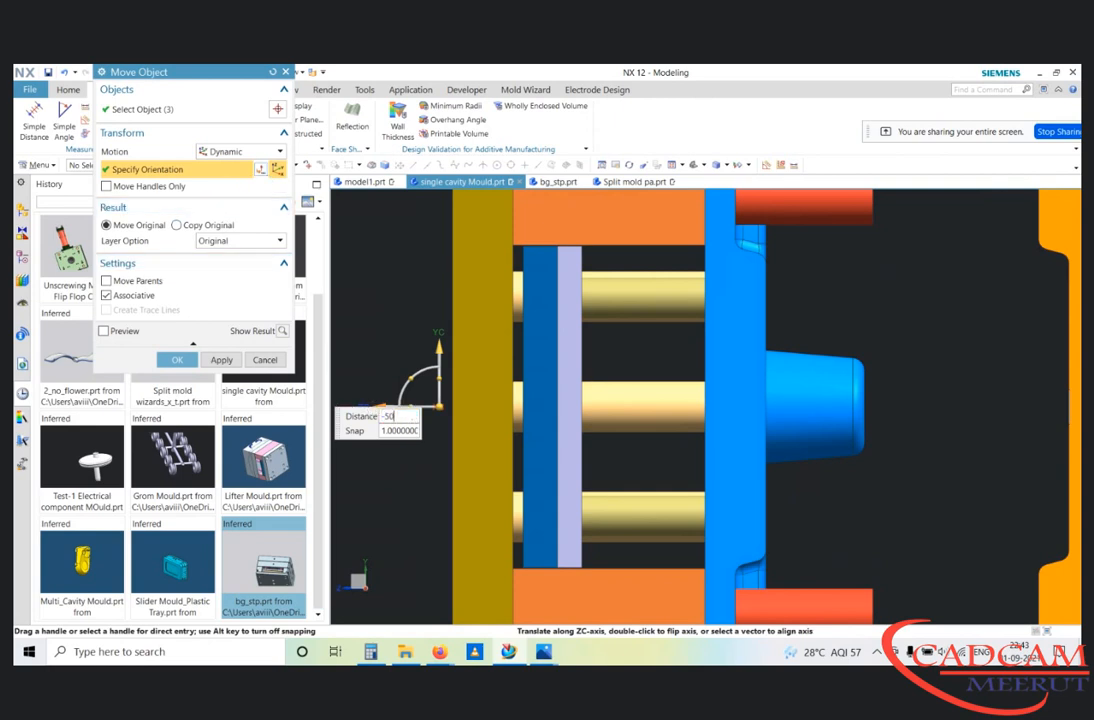
{"action": "type", "text": "50"}
{"action": "key", "text": "Return"}
{"action": "key", "text": "Return"}
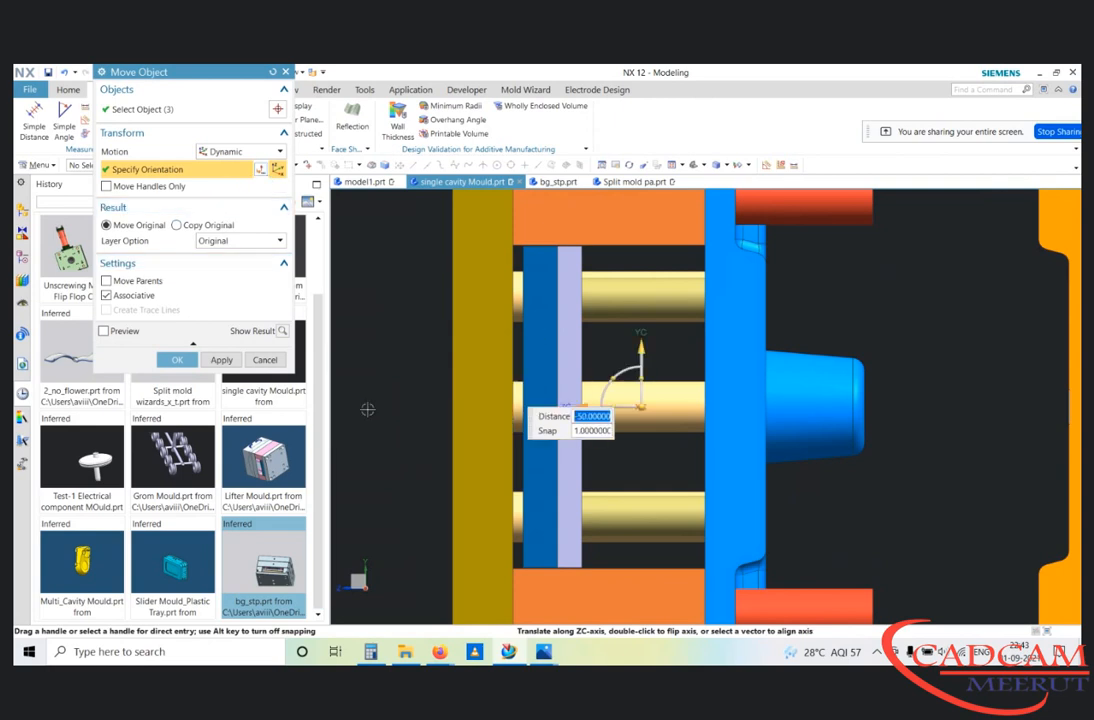
{"action": "left_click", "coordinate": [181, 357]}
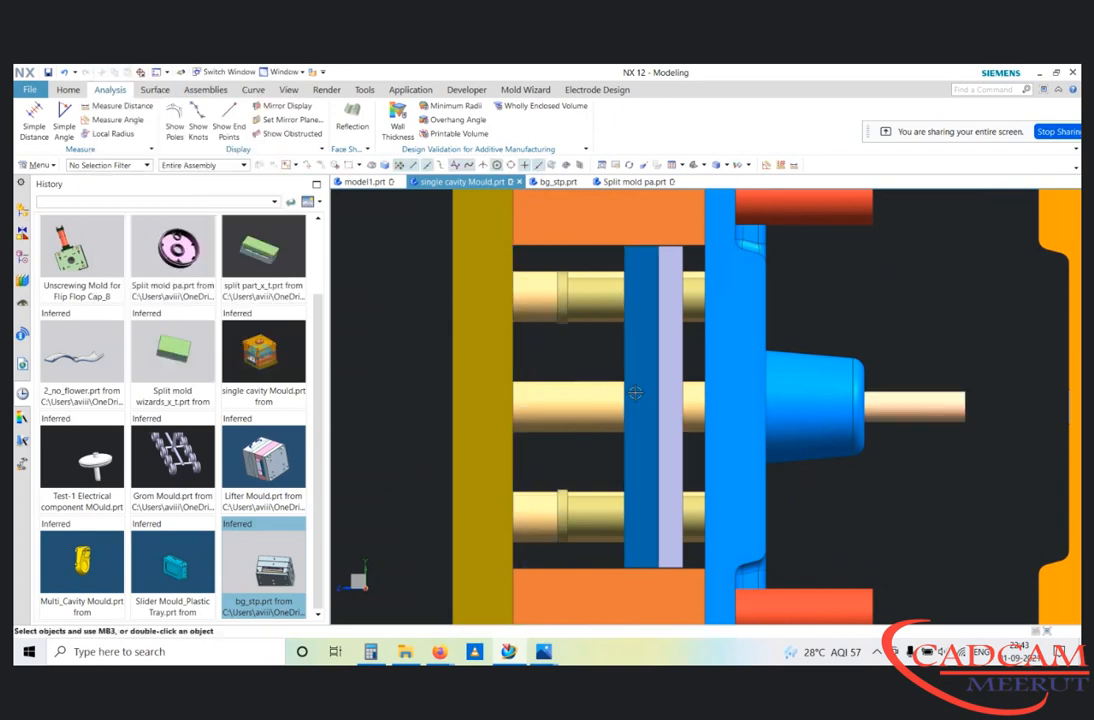